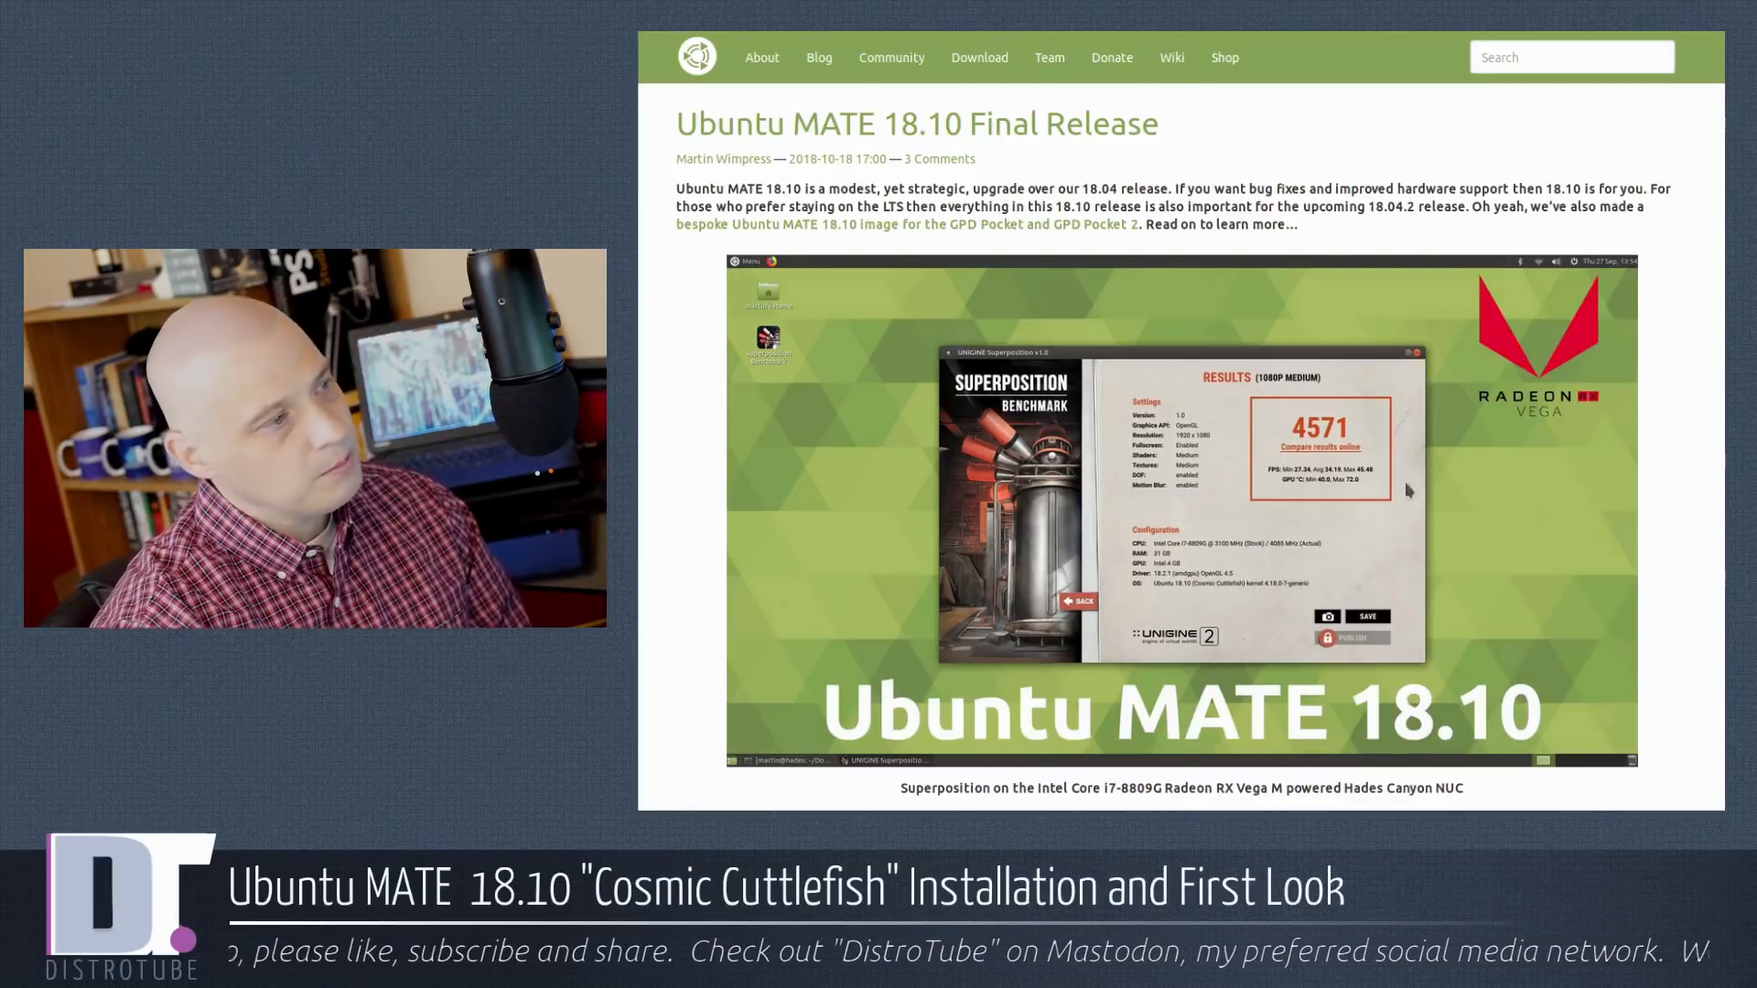
Scroll through the 18.10 release post past GPD Pocket, Raspberry Pi and Major Applications sections.
scroll(1249, 402, "down", 6)
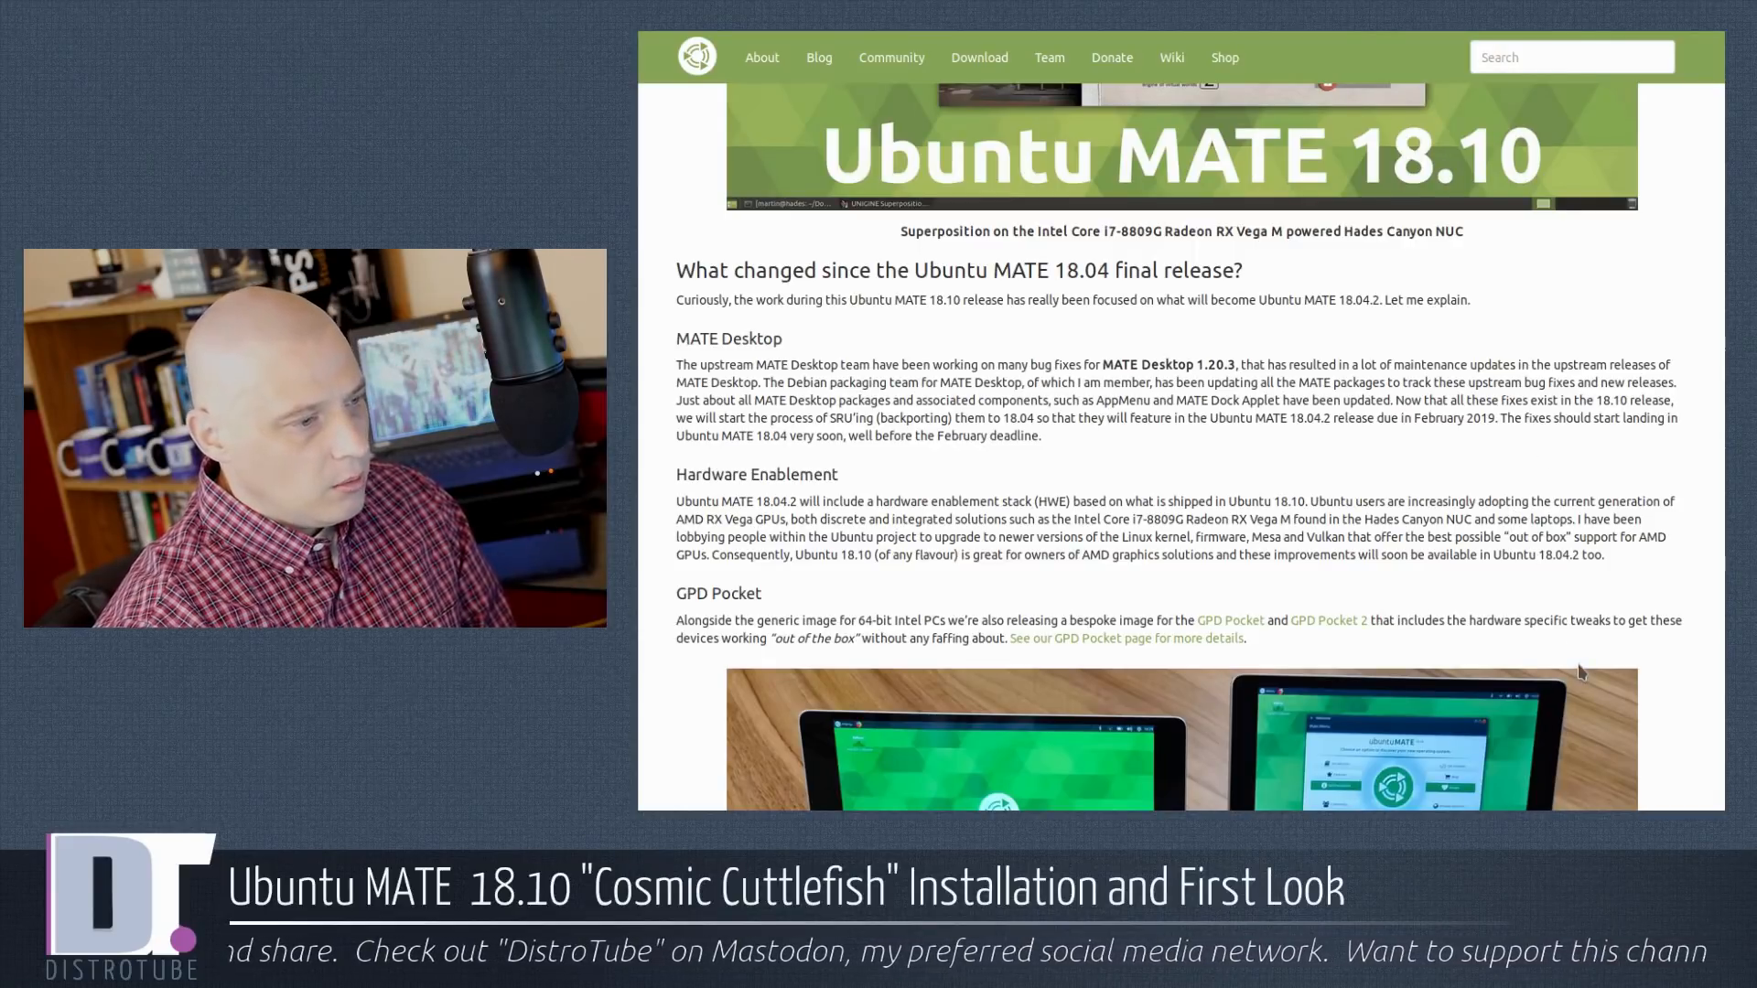
scroll(1580, 673, "down", 4)
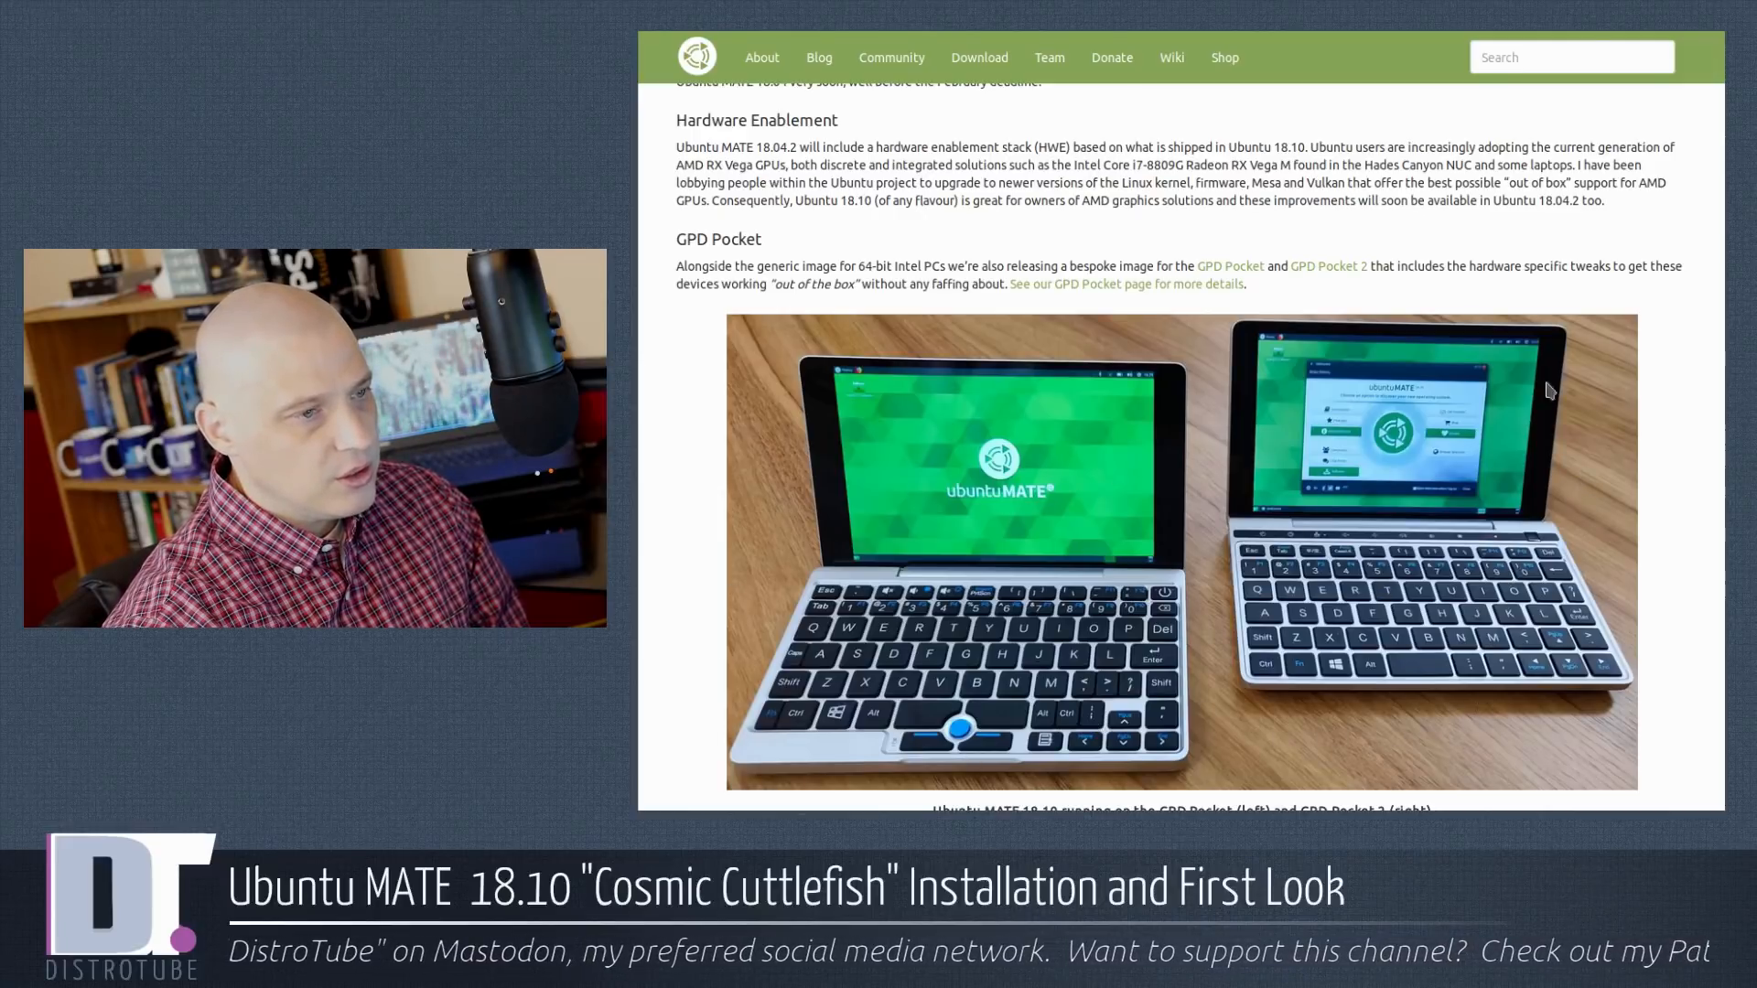
scroll(1612, 568, "down", 4)
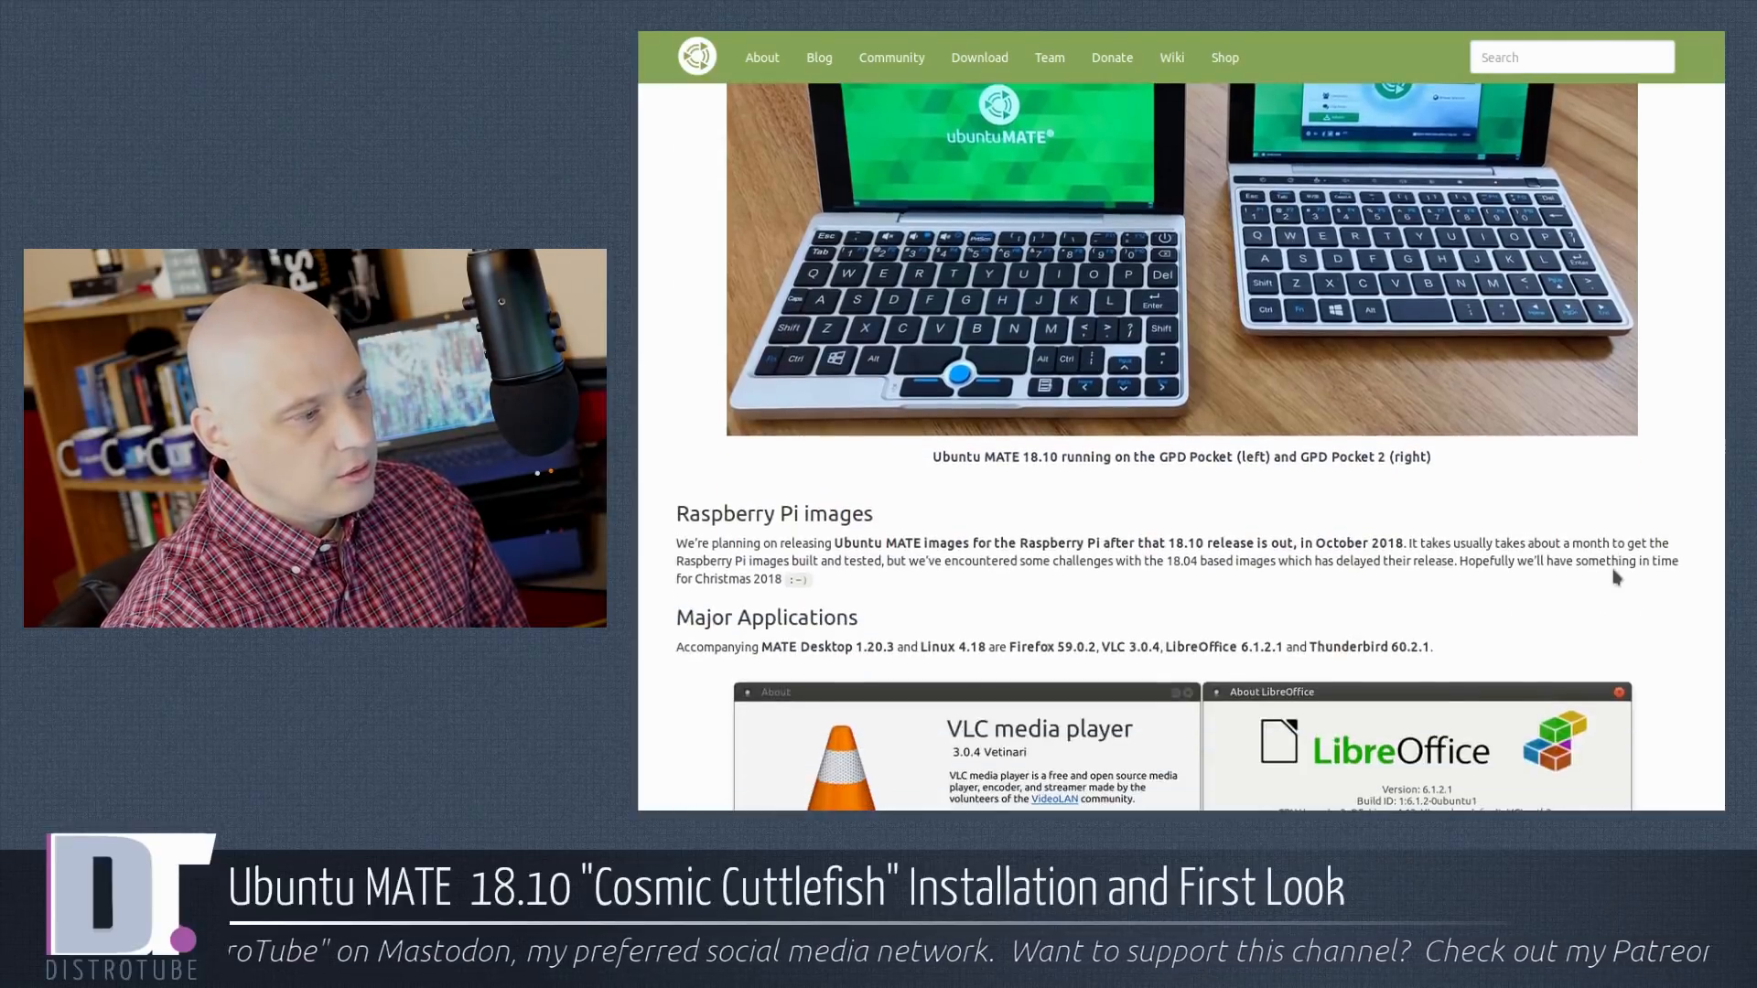
scroll(1616, 577, "down", 2)
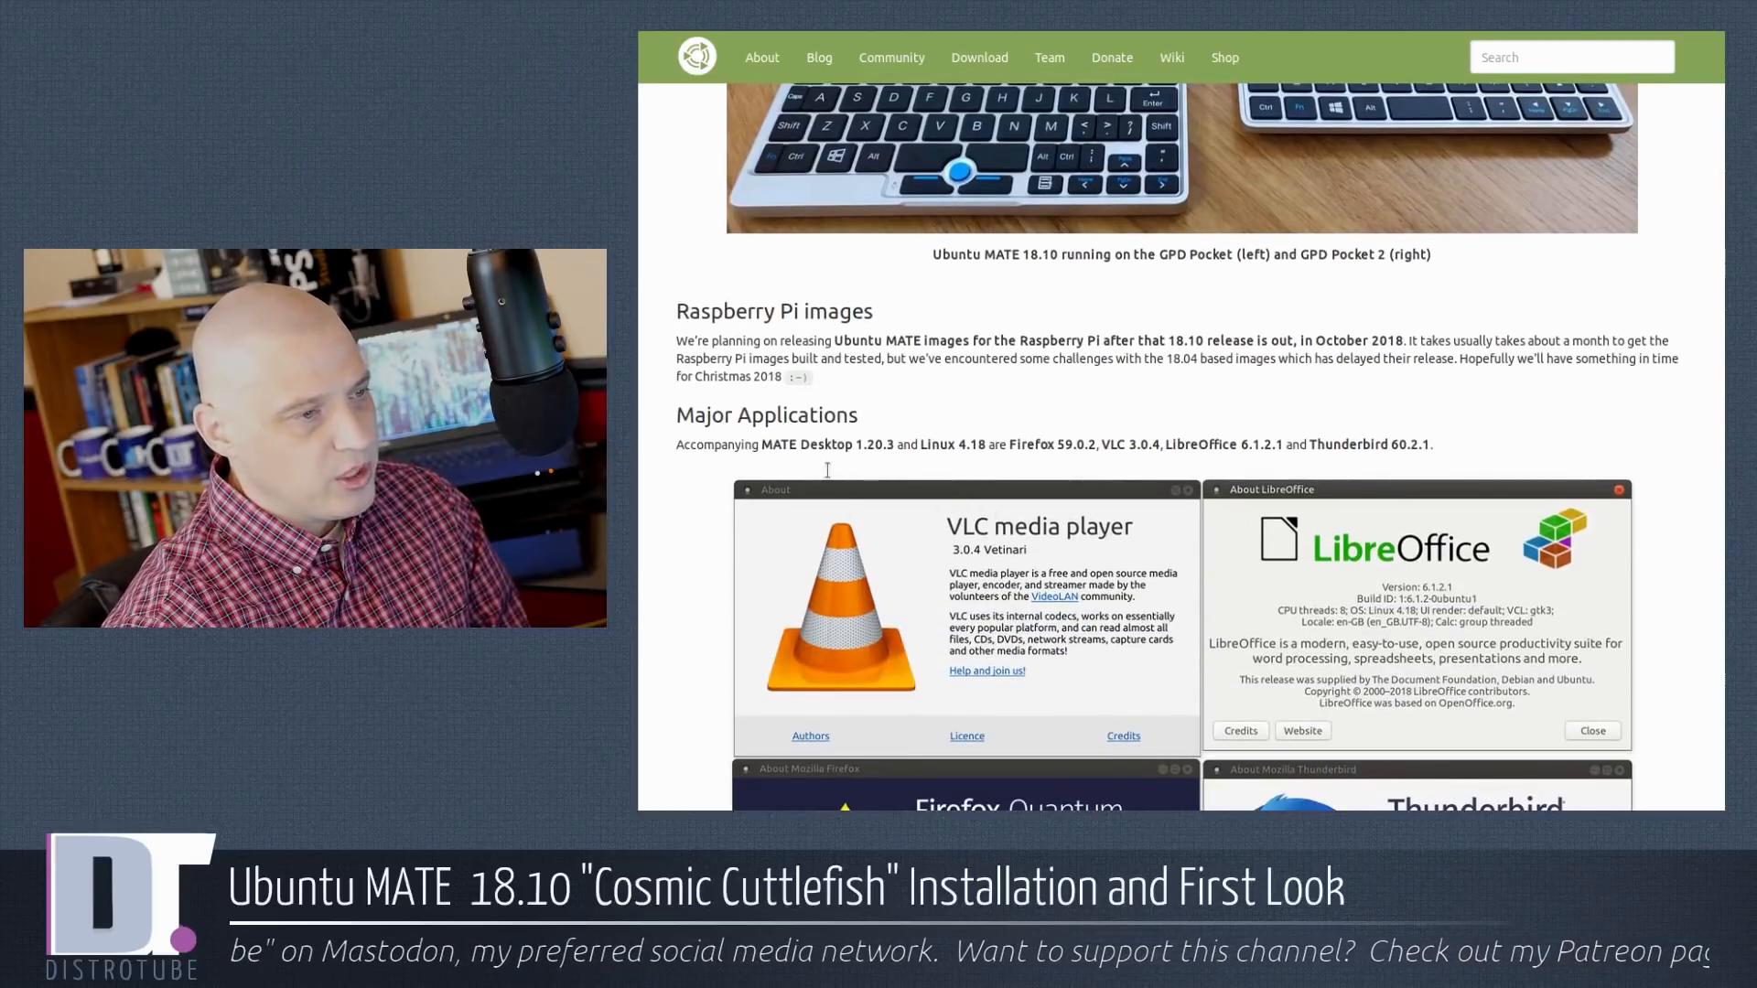
scroll(1623, 599, "down", 3)
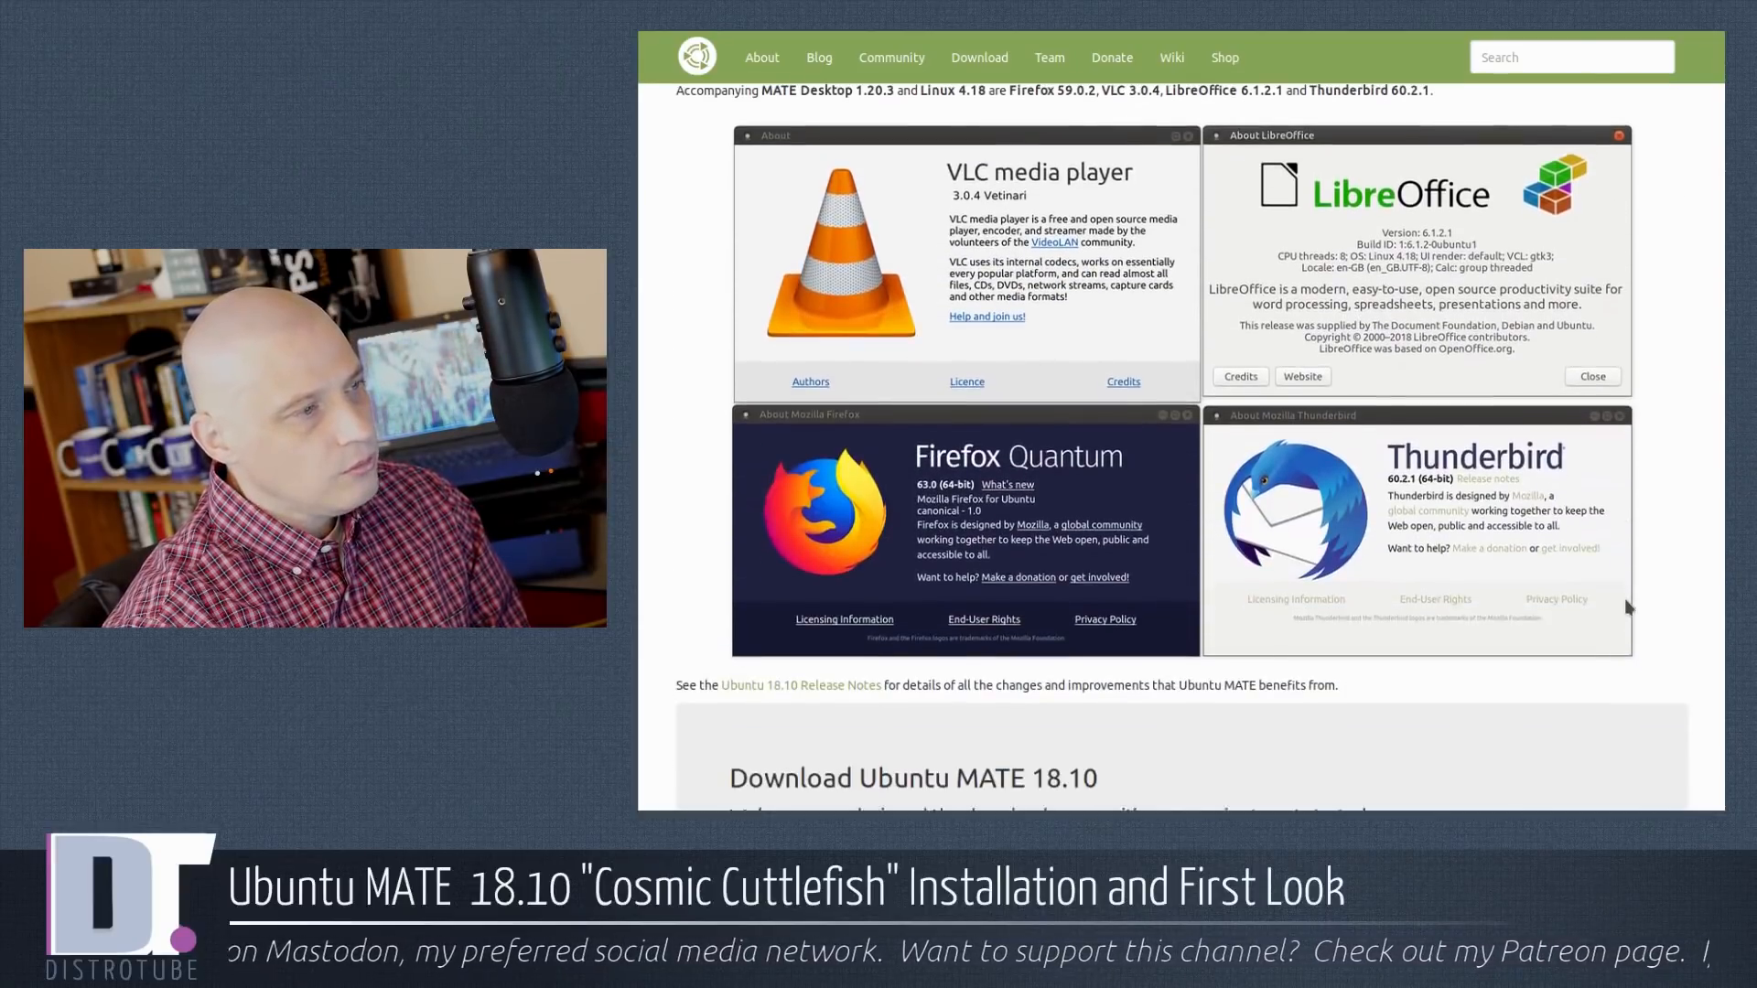
scroll(1711, 631, "up", 1)
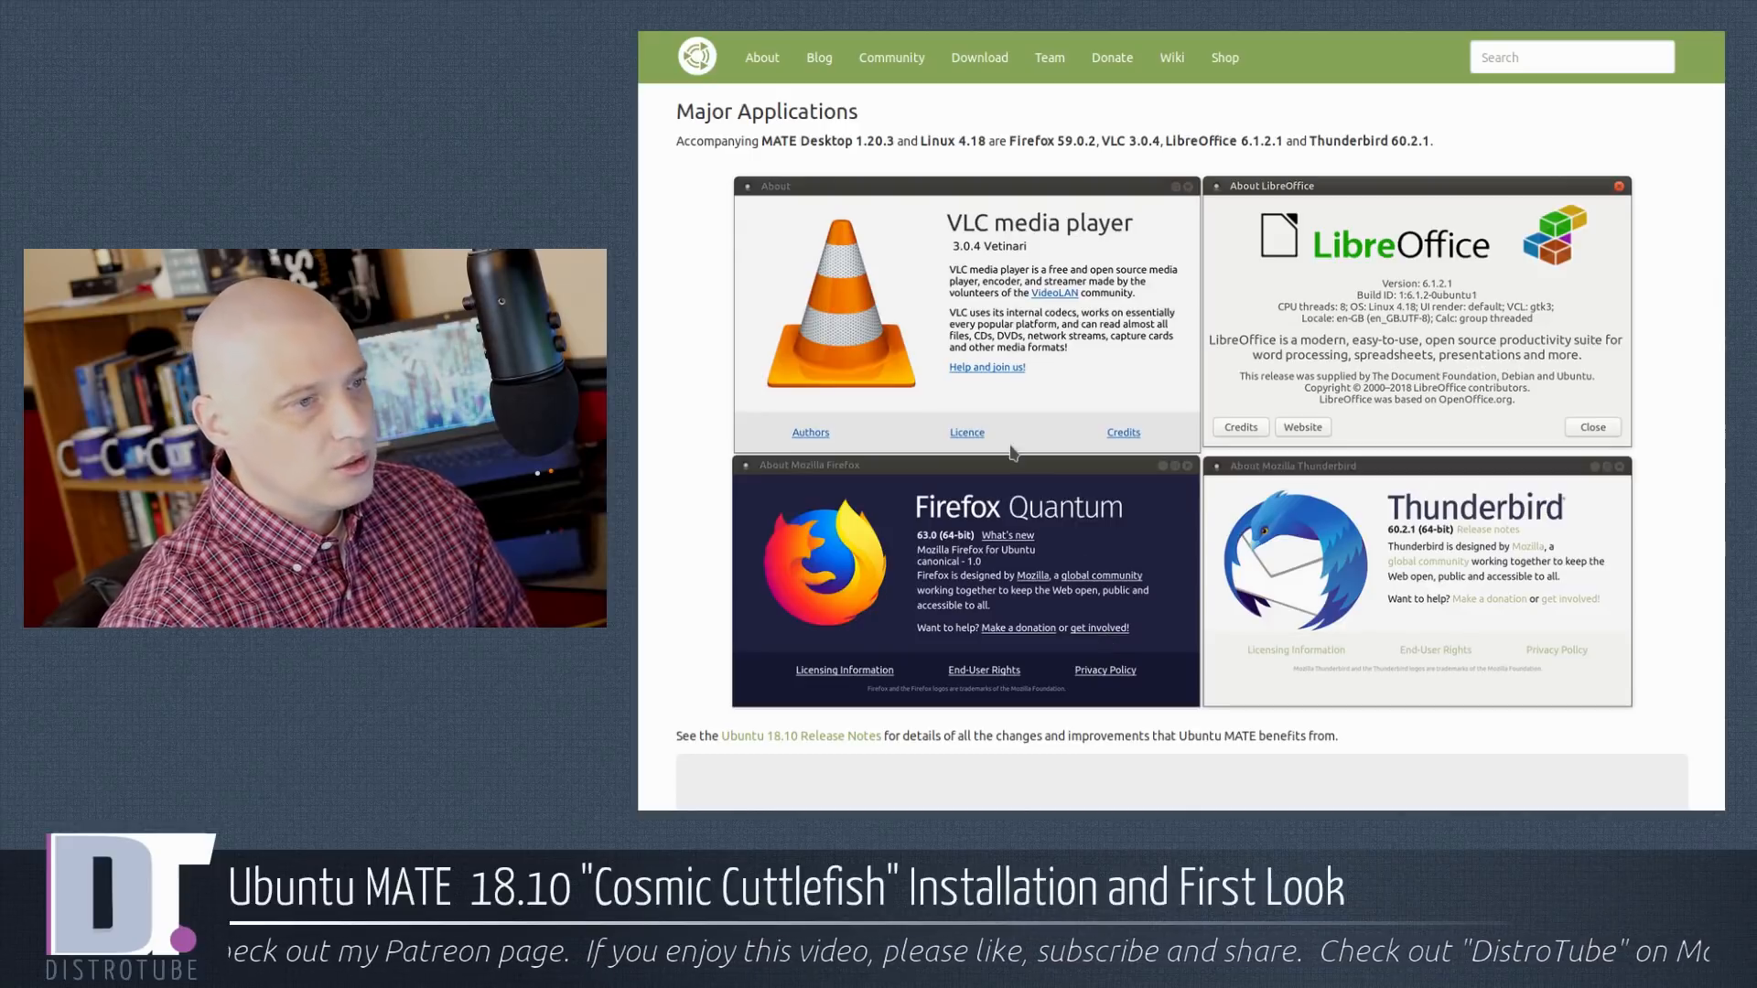
scroll(1286, 478, "down", 4)
scroll(1285, 477, "down", 4)
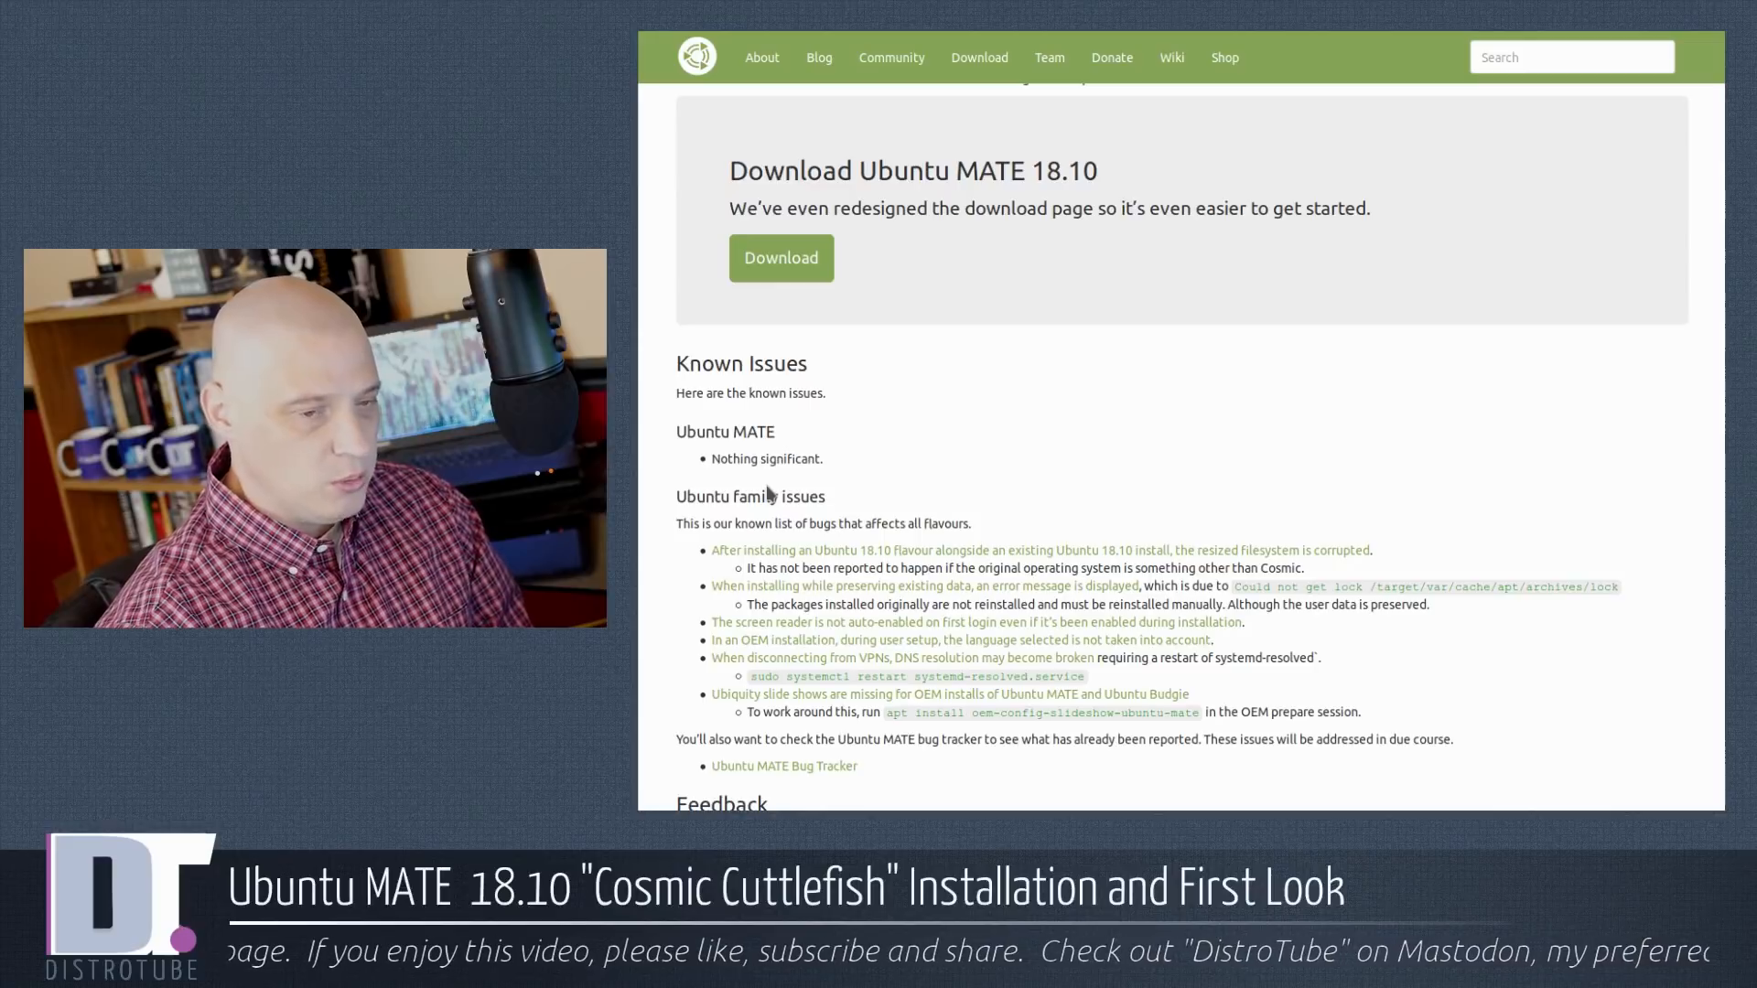
Scroll through the Known Issues and Feedback sections of the announcement.
scroll(1140, 443, "down", 3)
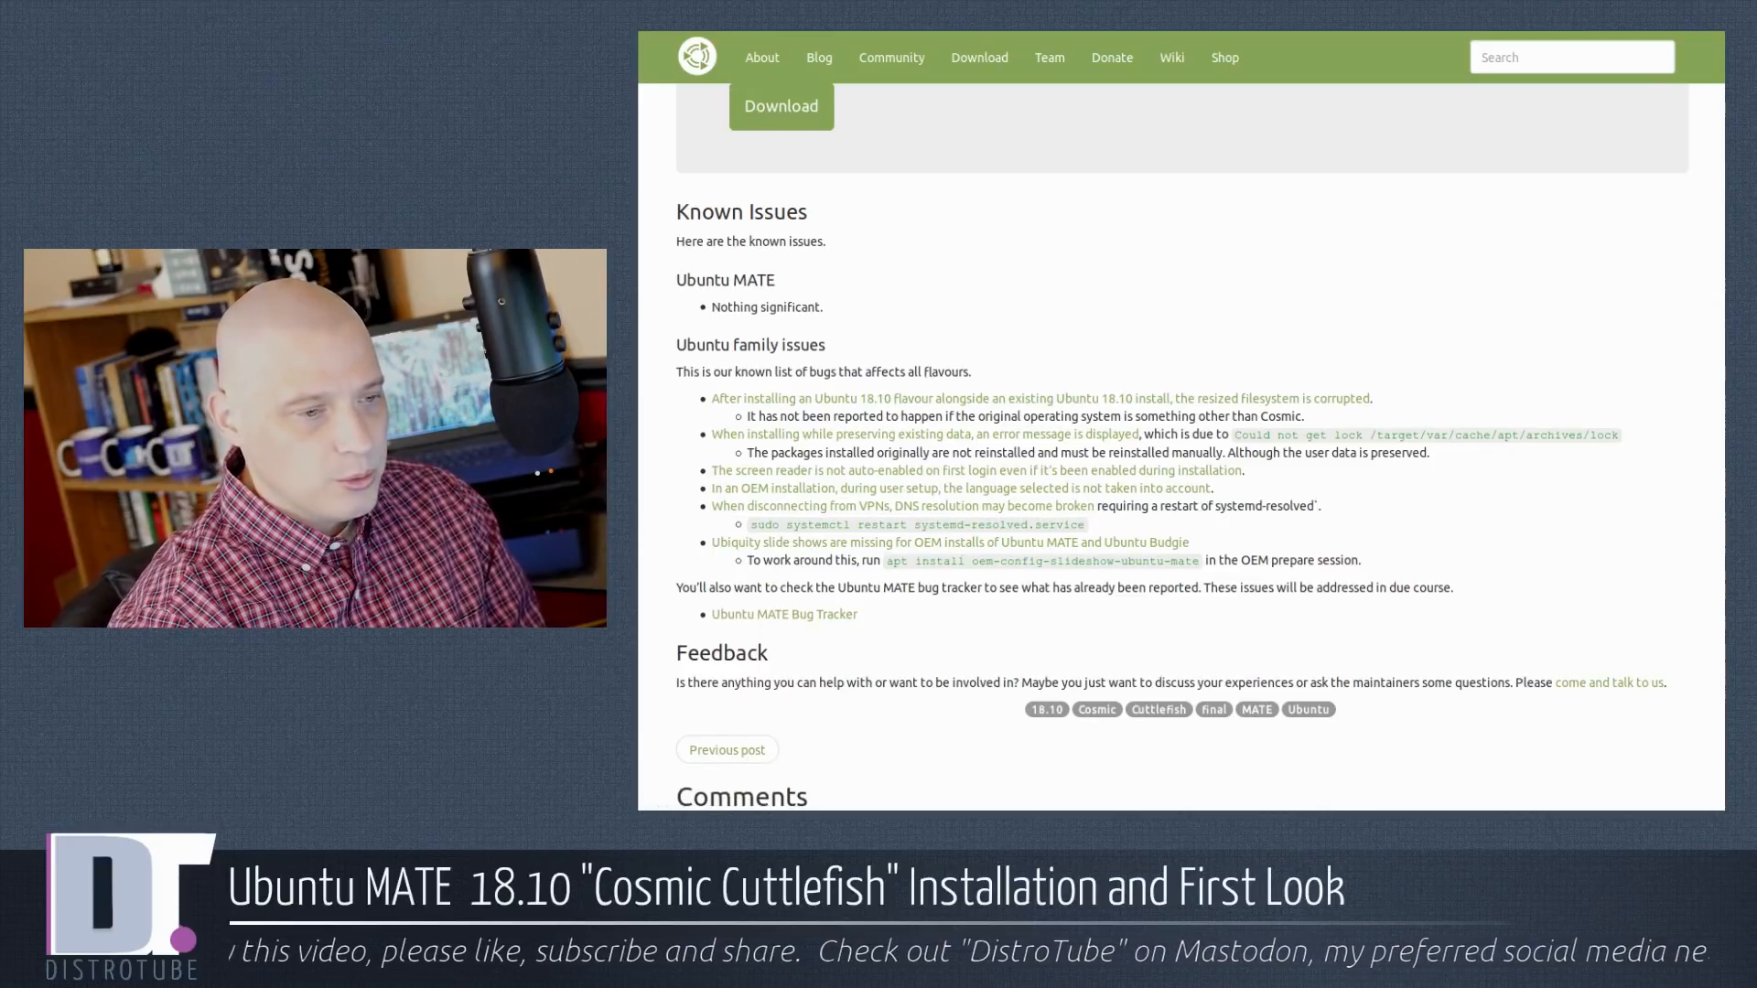
scroll(1227, 467, "up", 15)
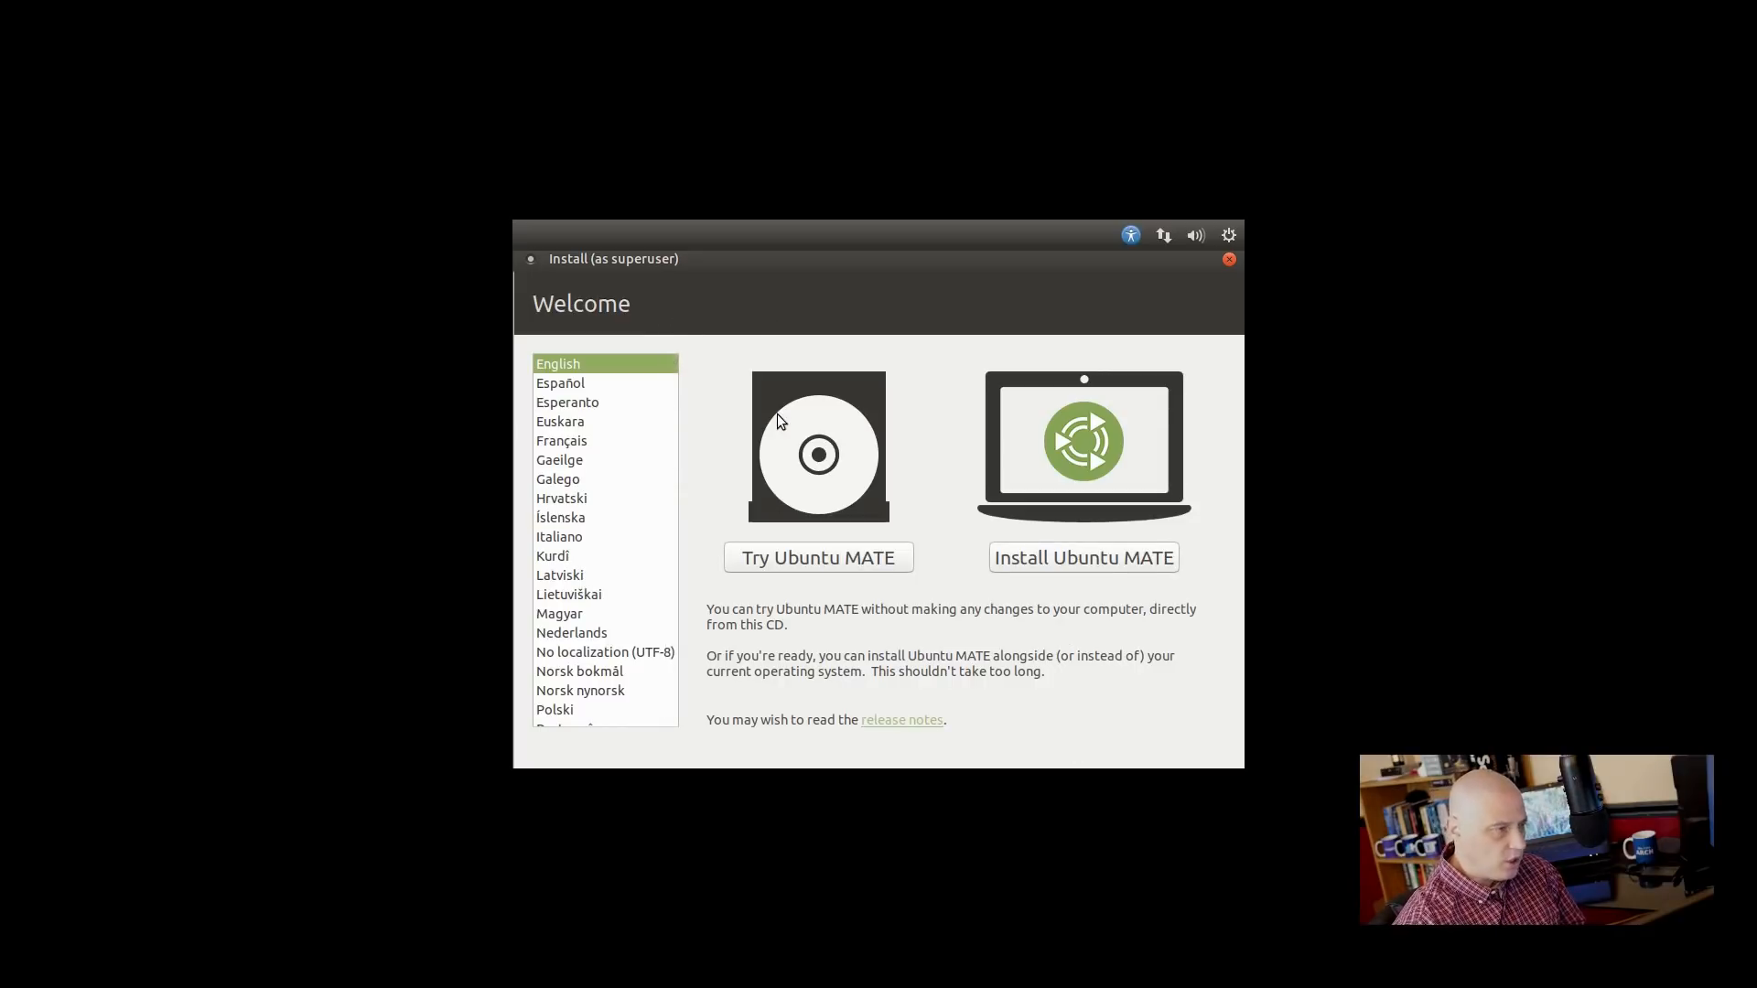
Begin installing Ubuntu MATE in English and keep the English (US) keyboard layout.
left_click(1082, 560)
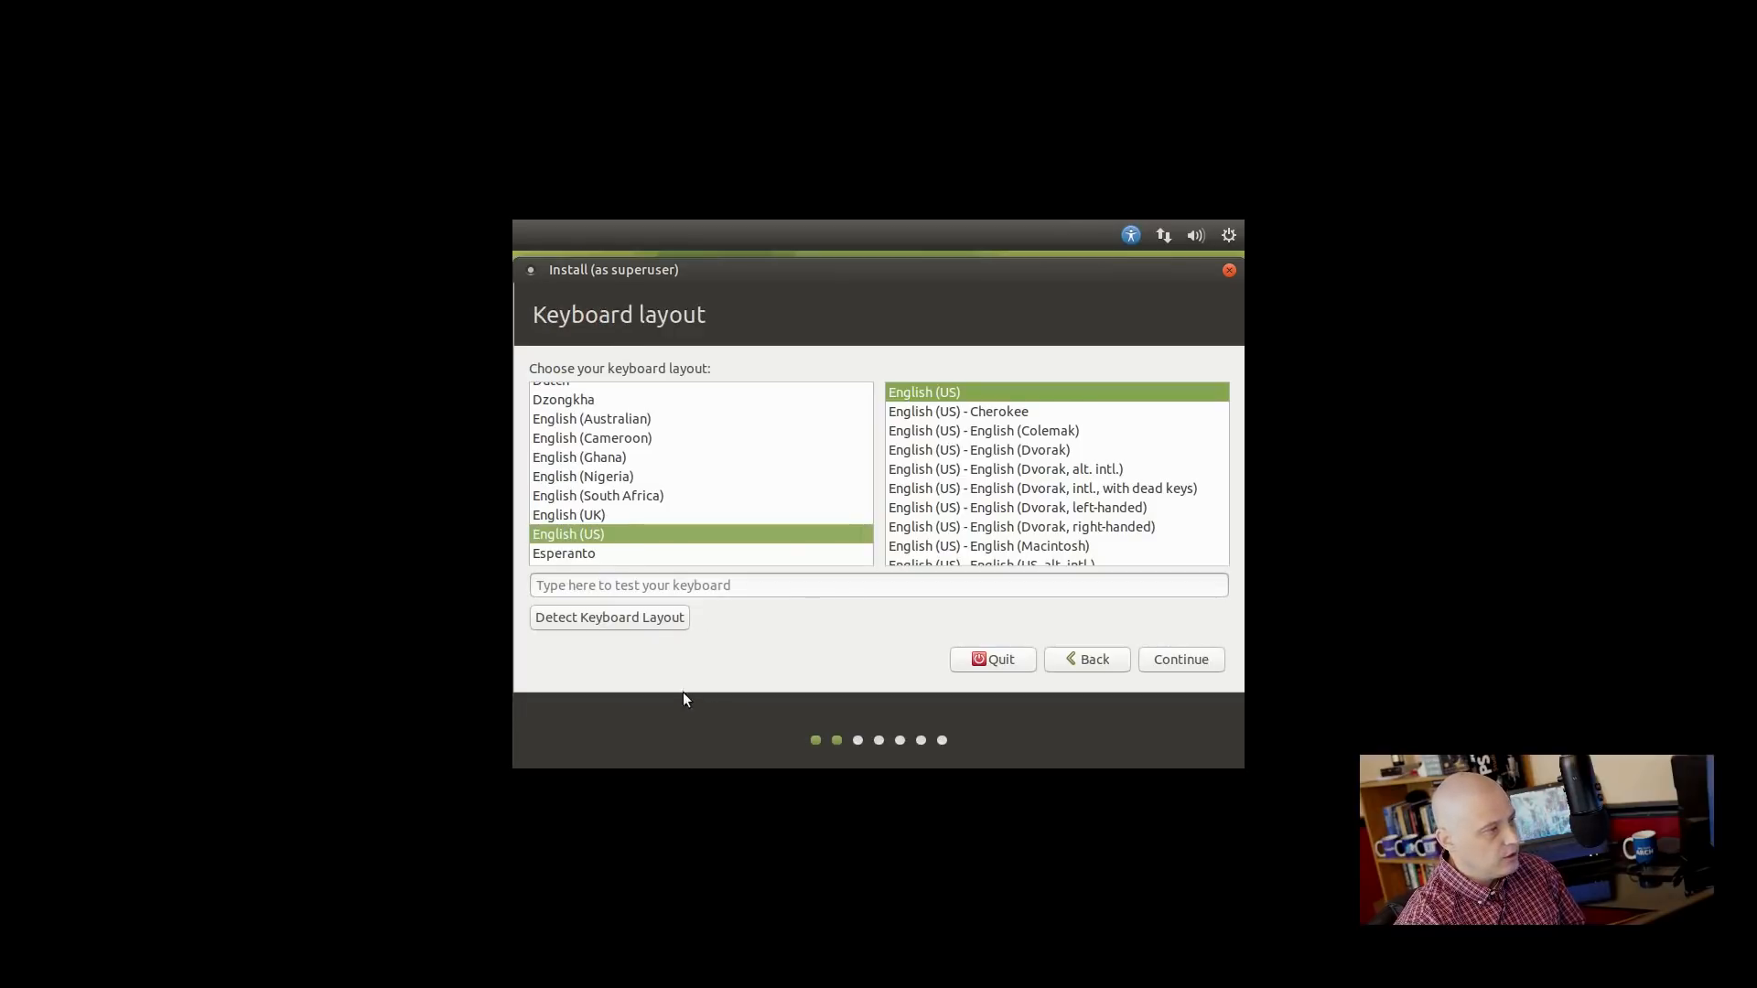
left_click(1175, 655)
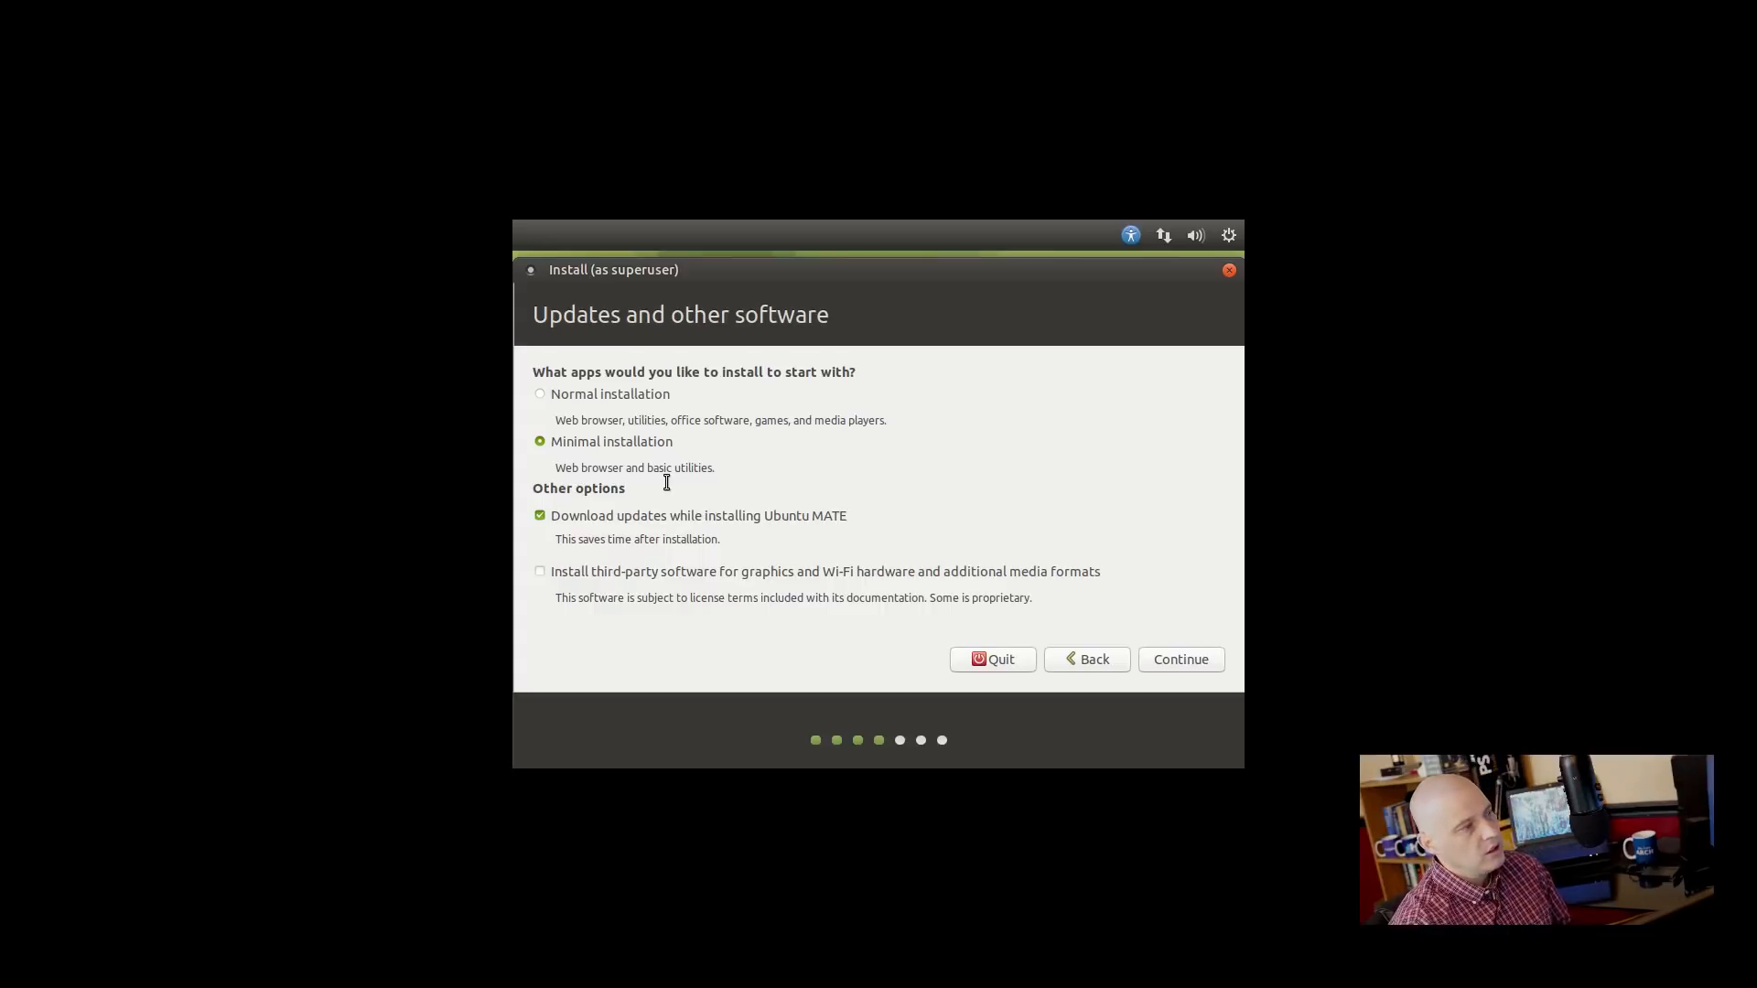
Choose Normal installation instead of Minimal and continue past the updates options.
left_click(539, 394)
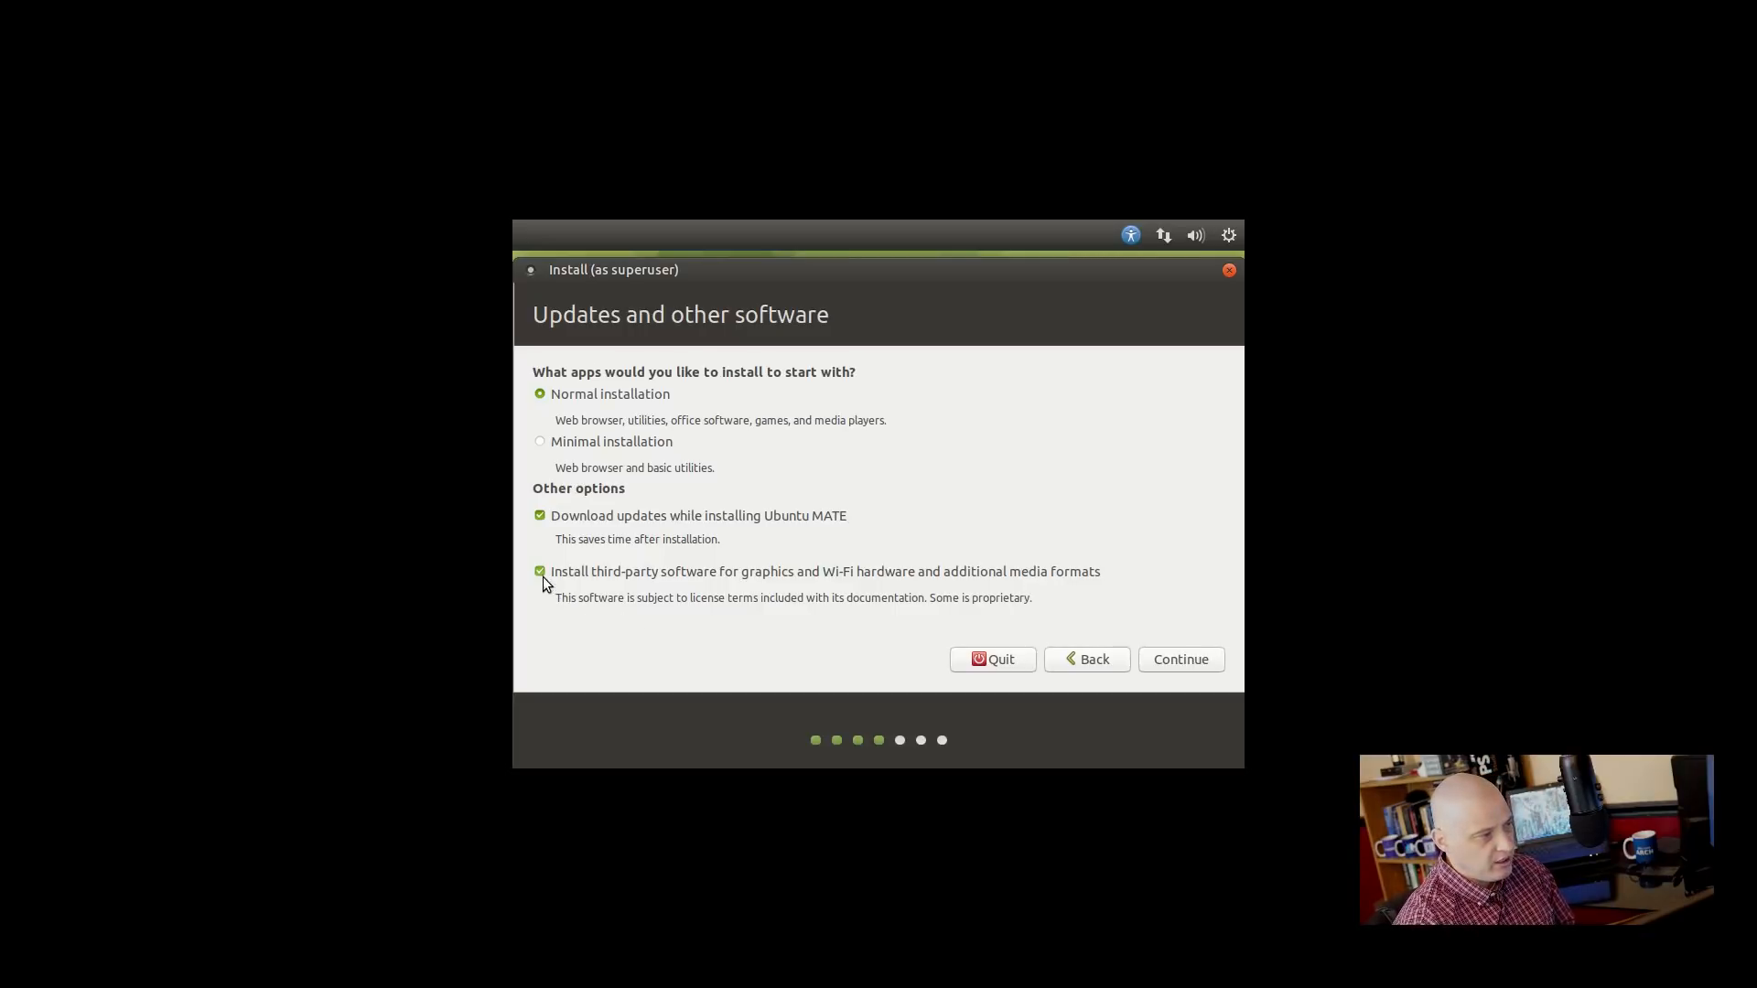
left_click(1159, 661)
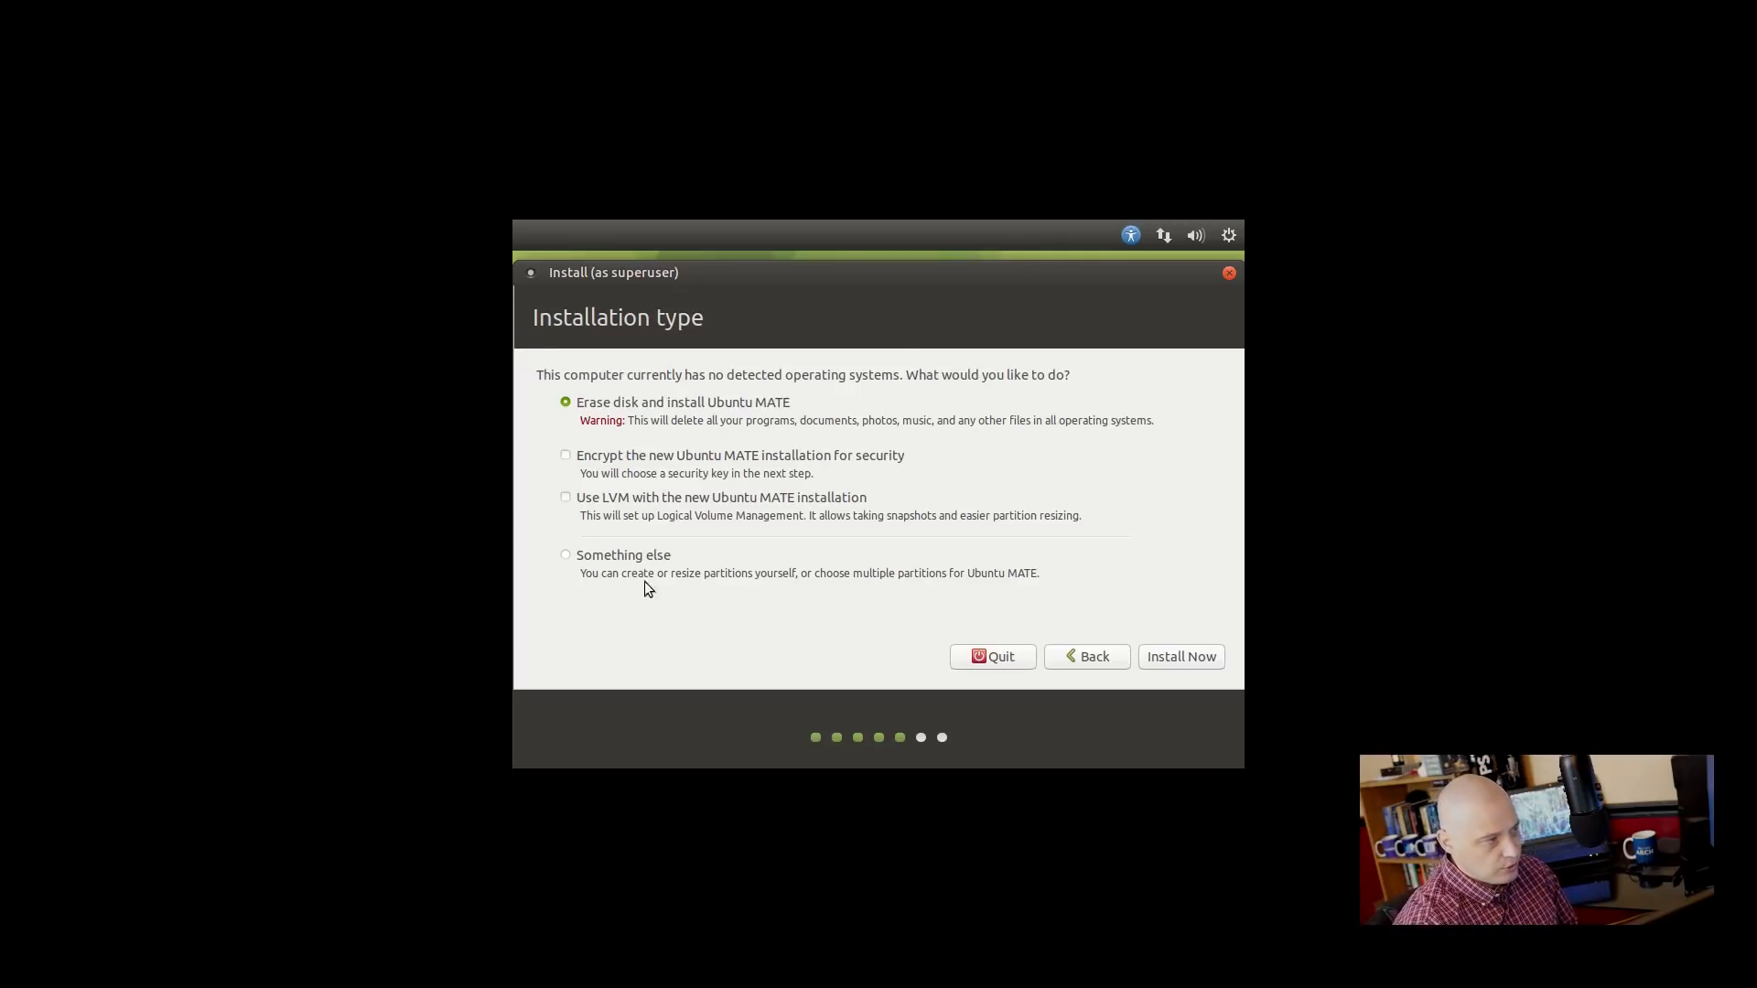
Look at manual partitioning of /dev/sda, back out, then erase the whole disk and confirm the partition changes.
left_click(565, 556)
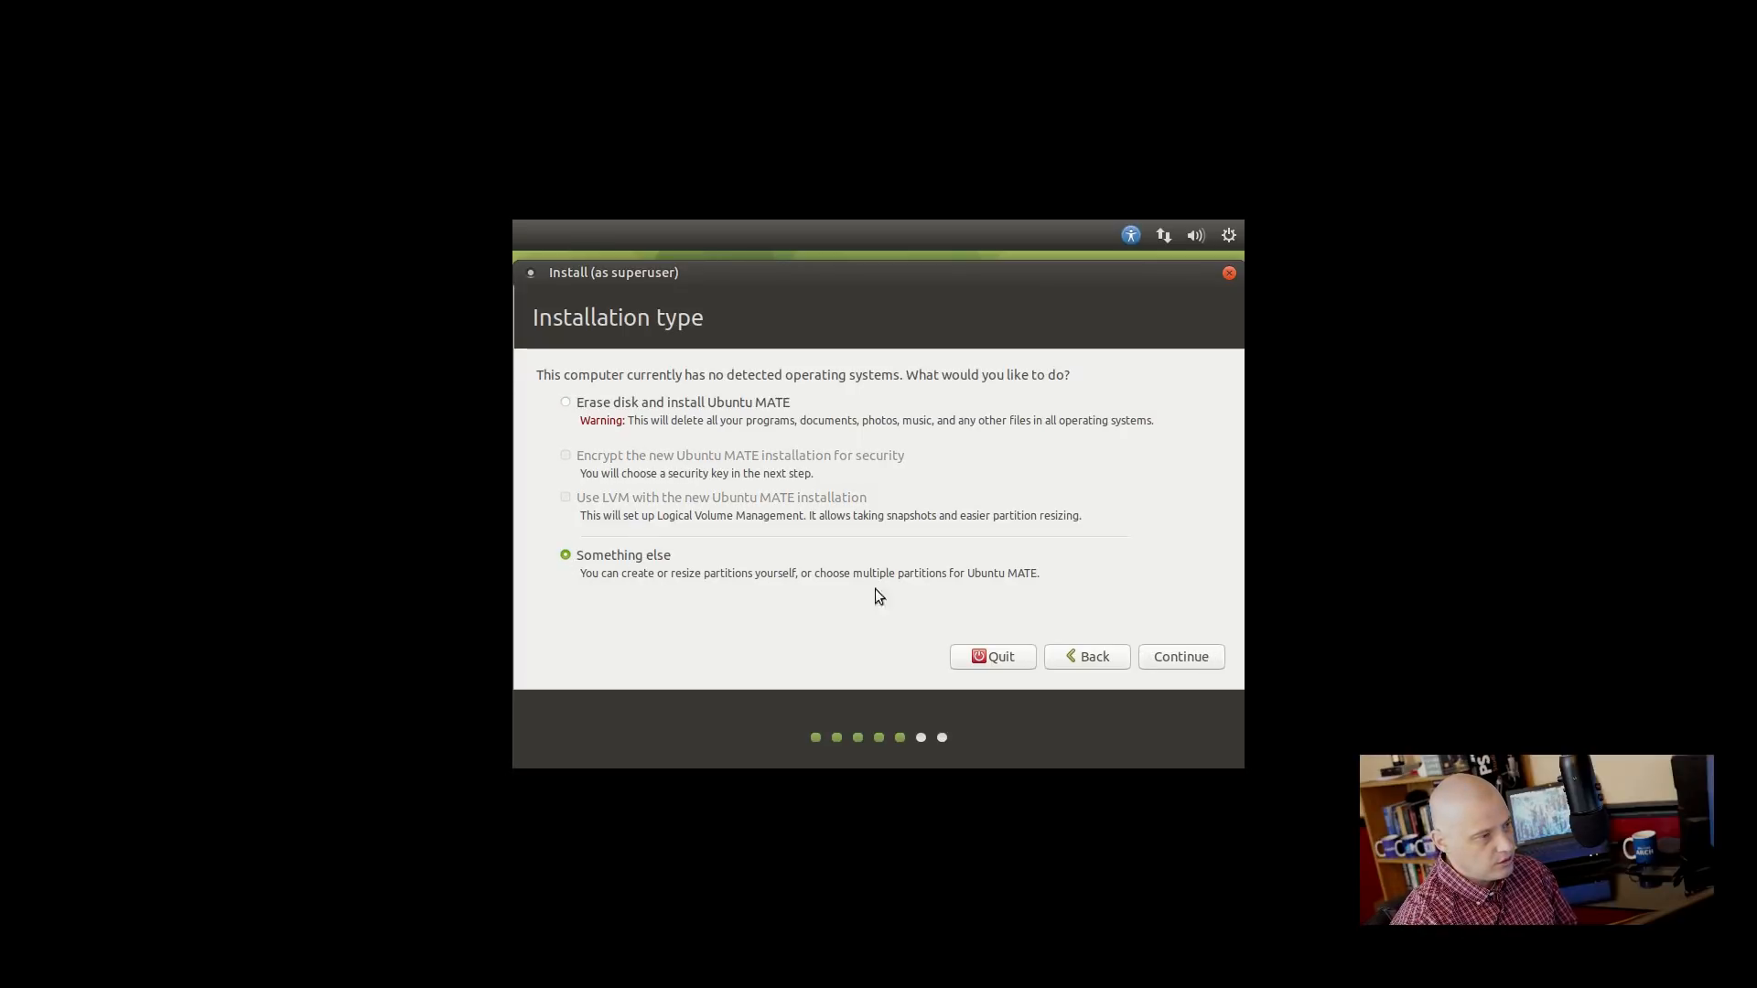
left_click(1155, 657)
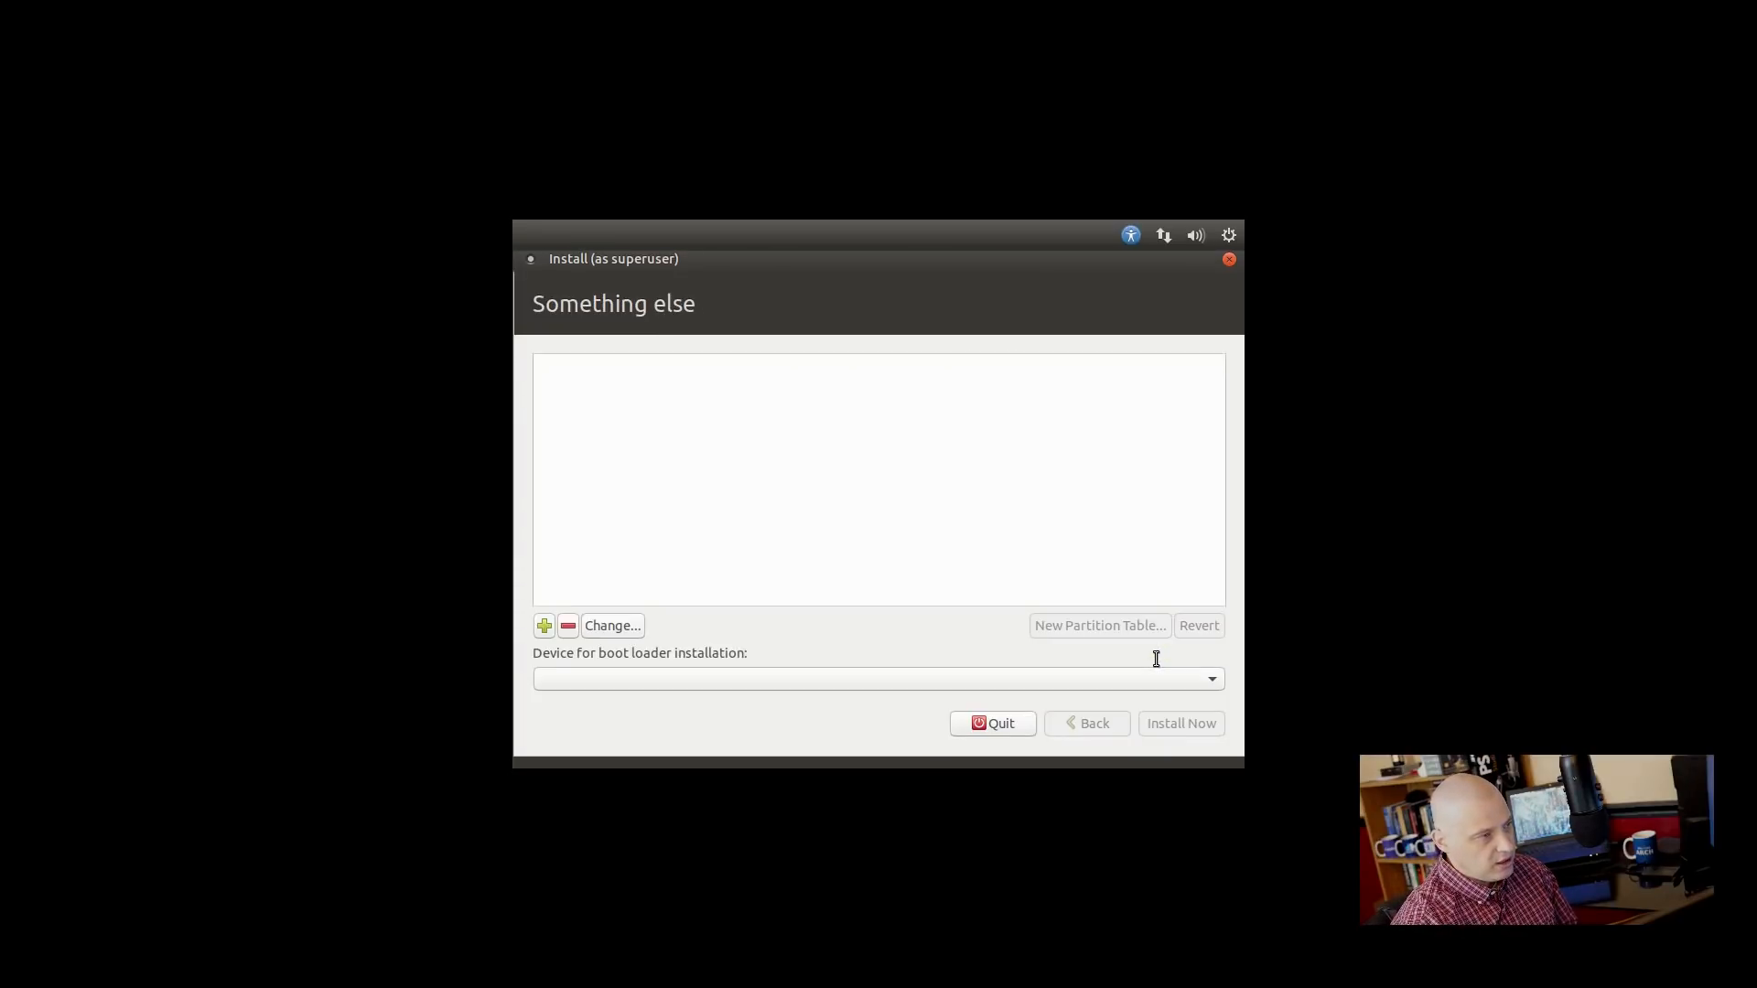
left_click(580, 392)
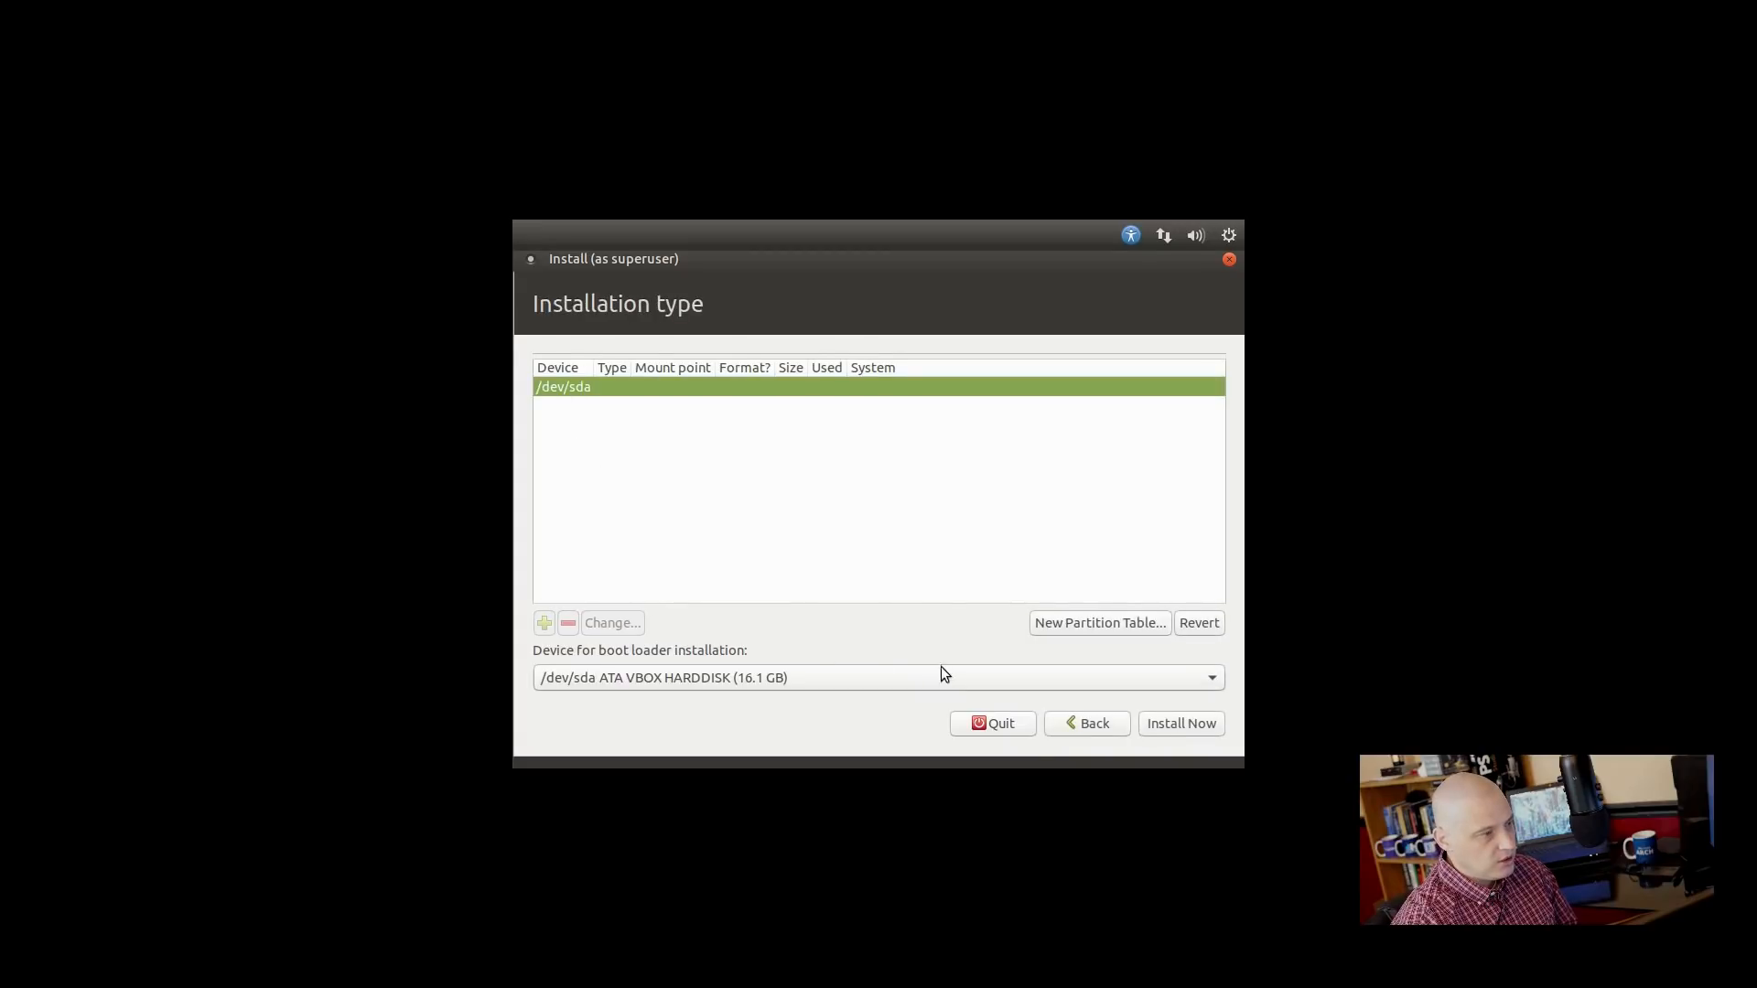
left_click(1063, 718)
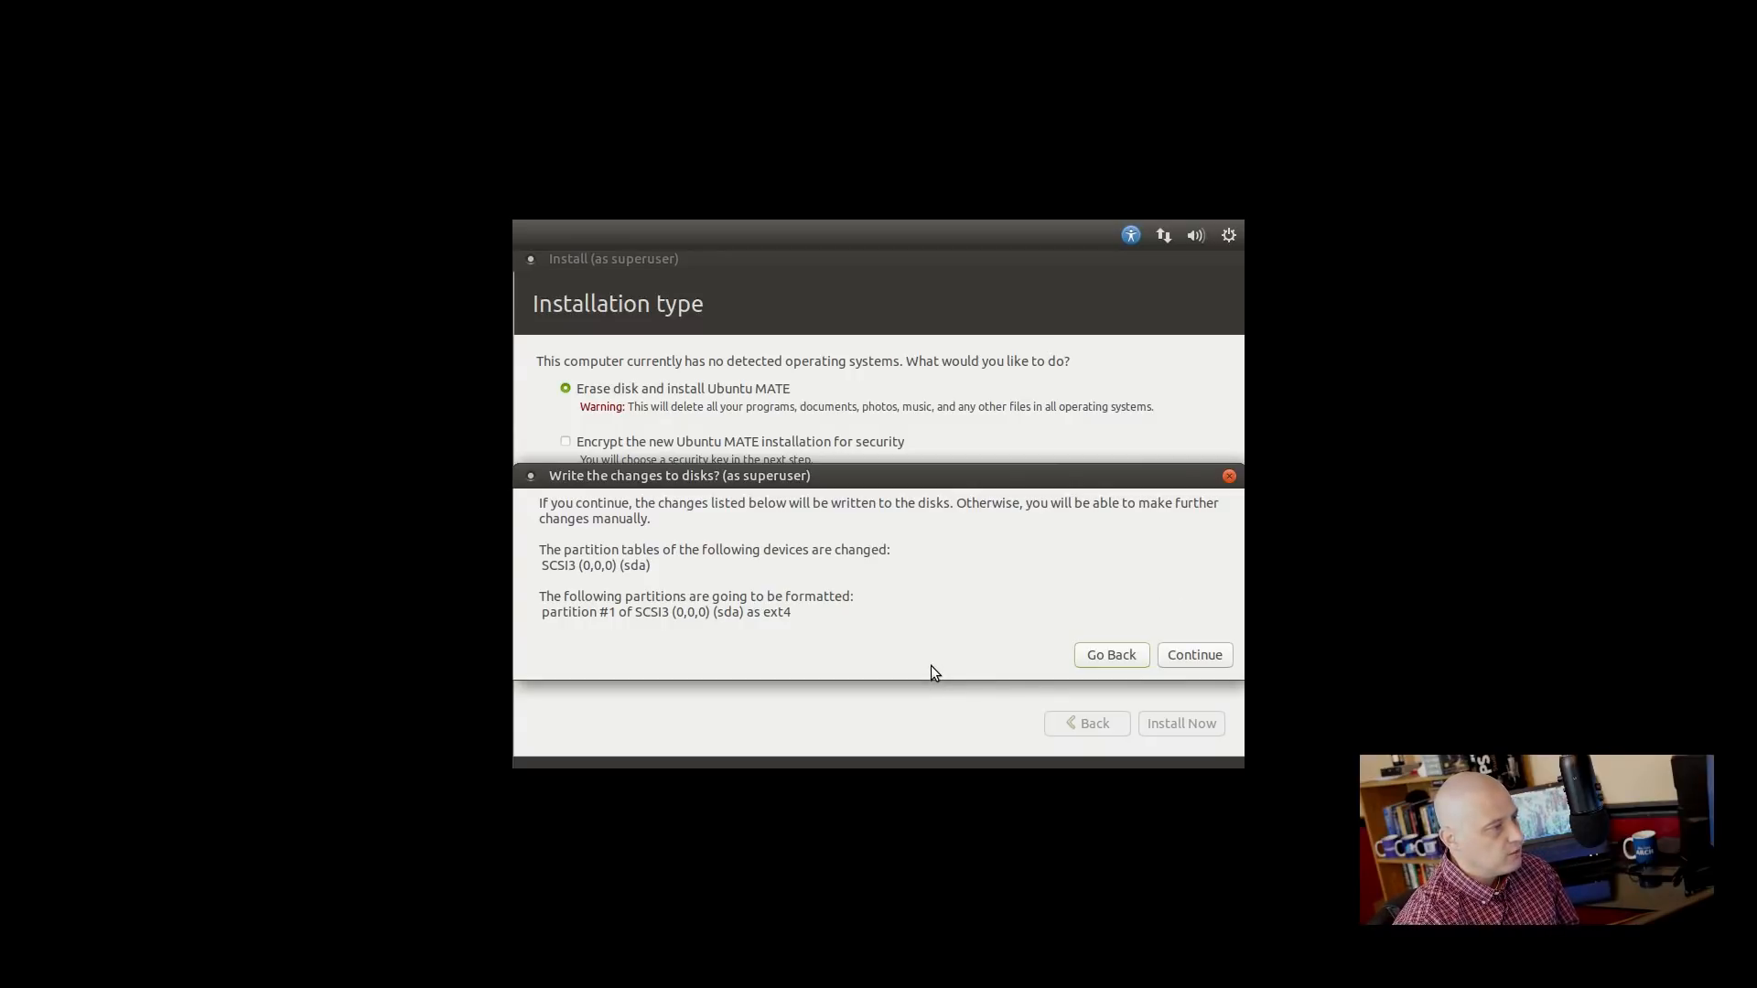
left_click(1179, 667)
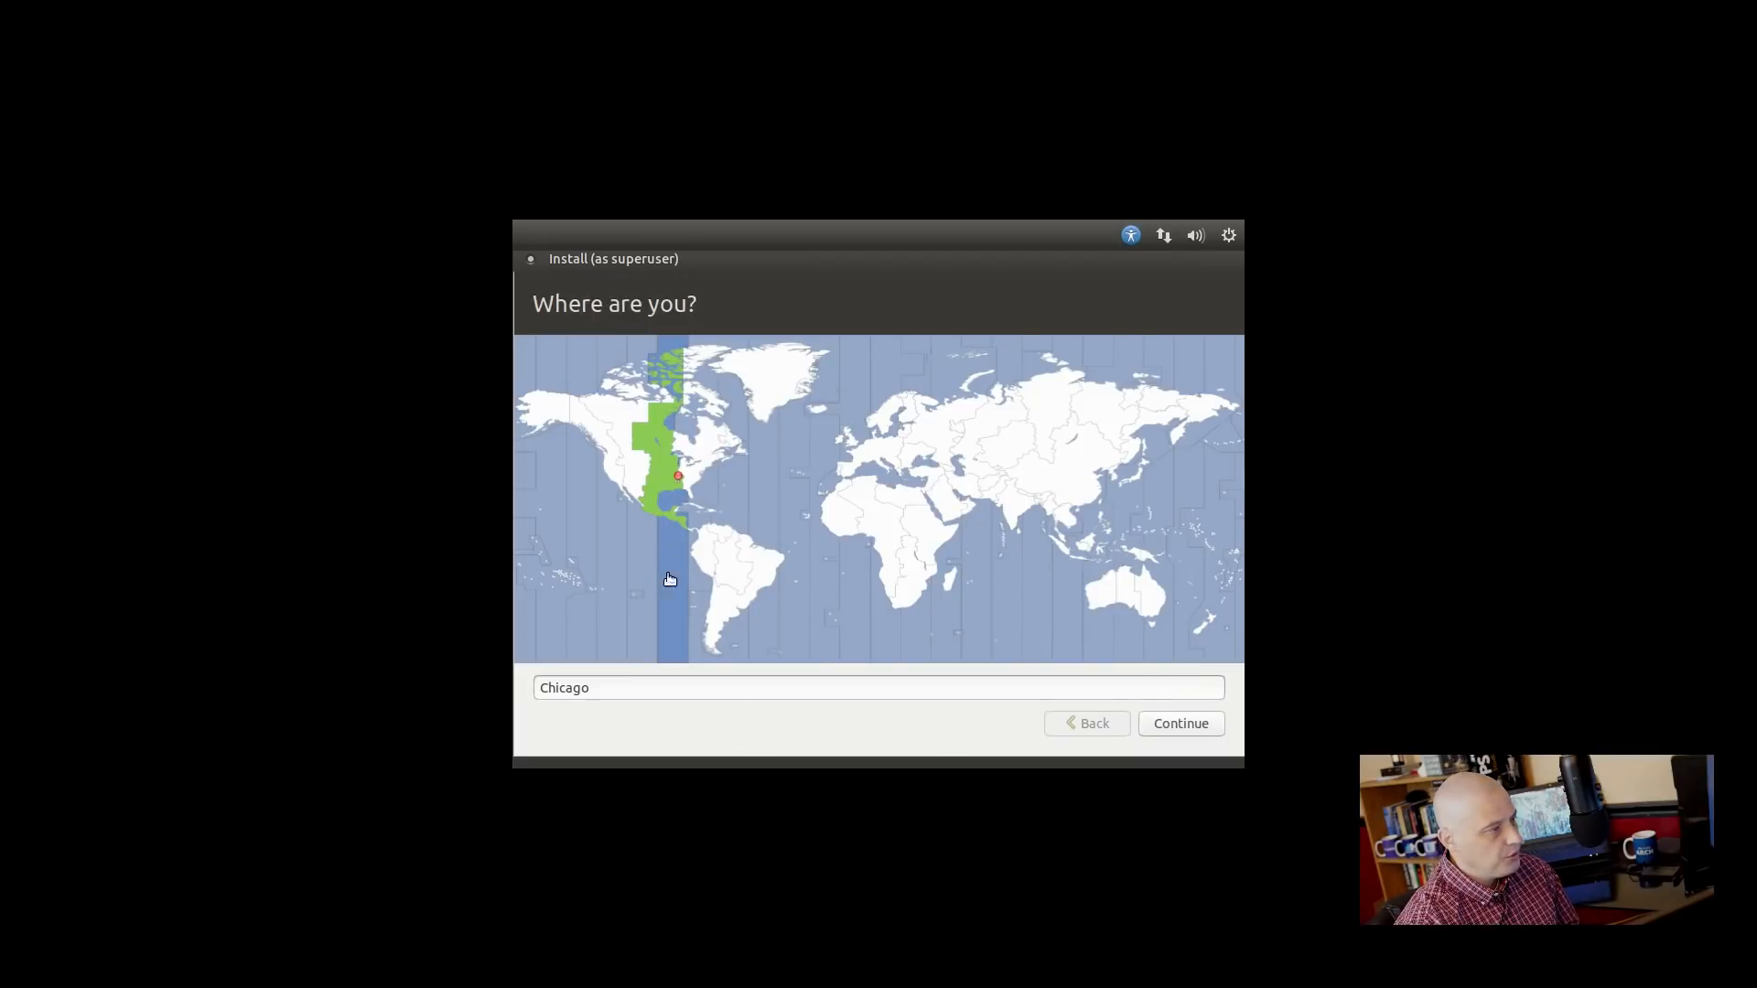
Keep Chicago as the time zone location and continue.
left_click(1178, 727)
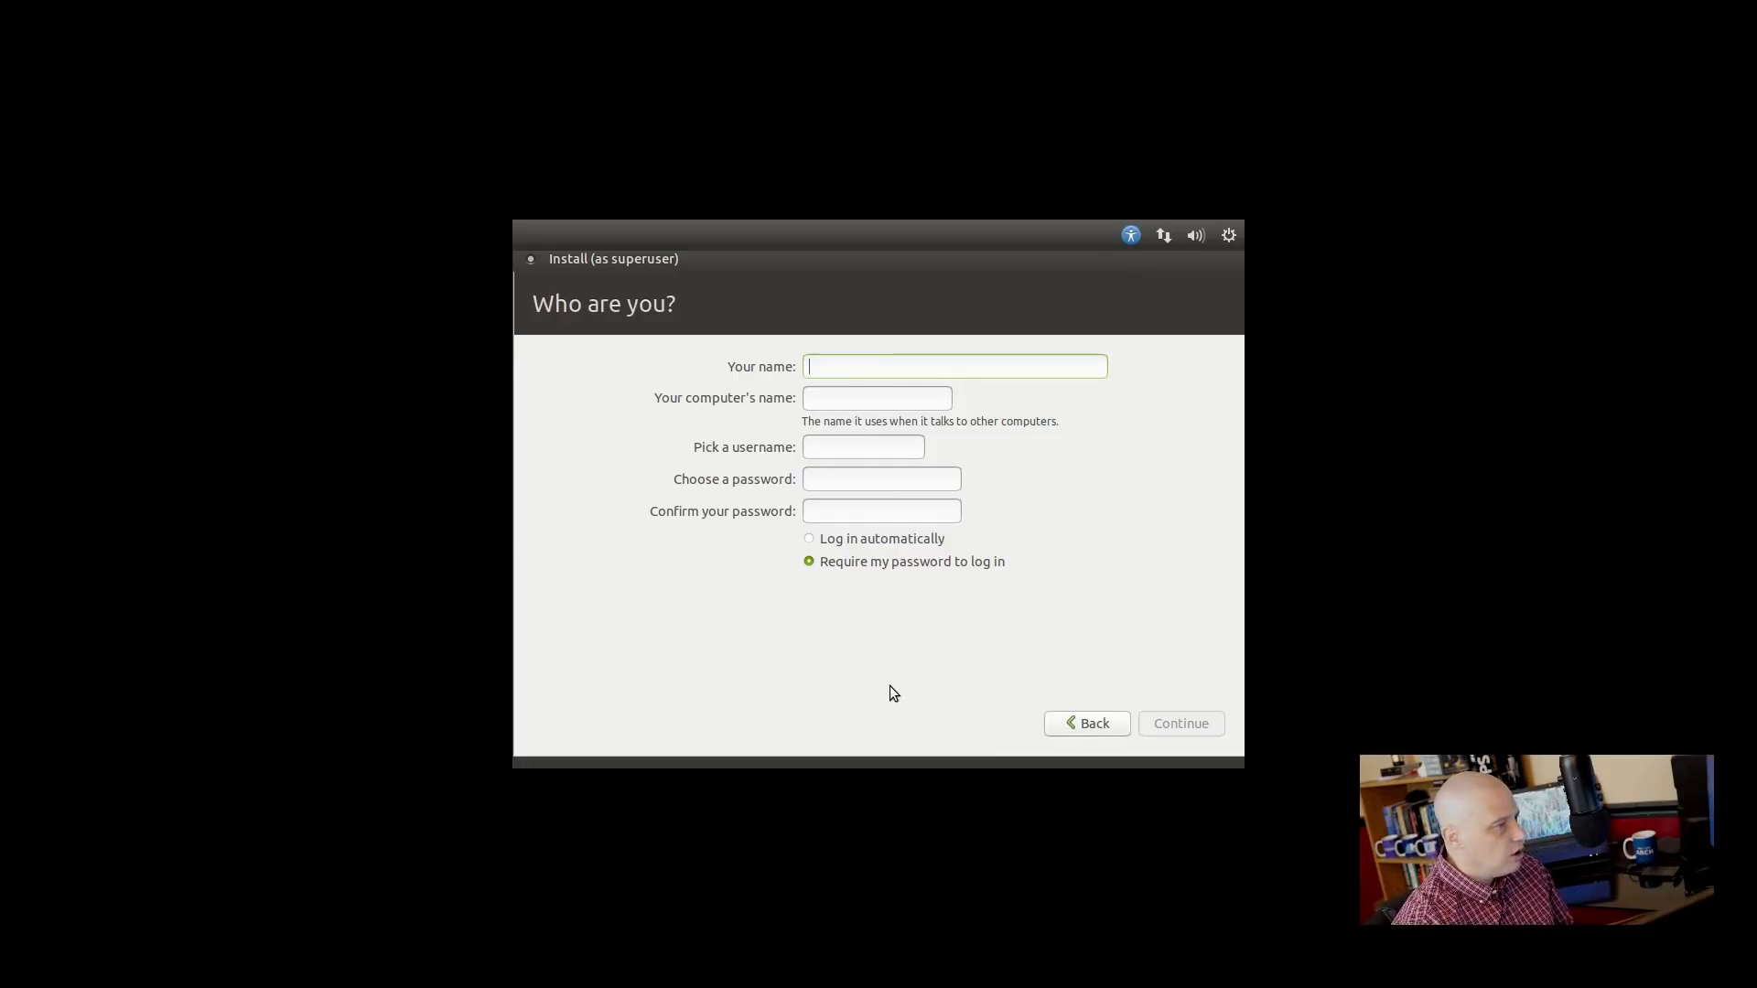
Enter the user's name and a confirmed password, keep password login required, and start installing.
type("dt")
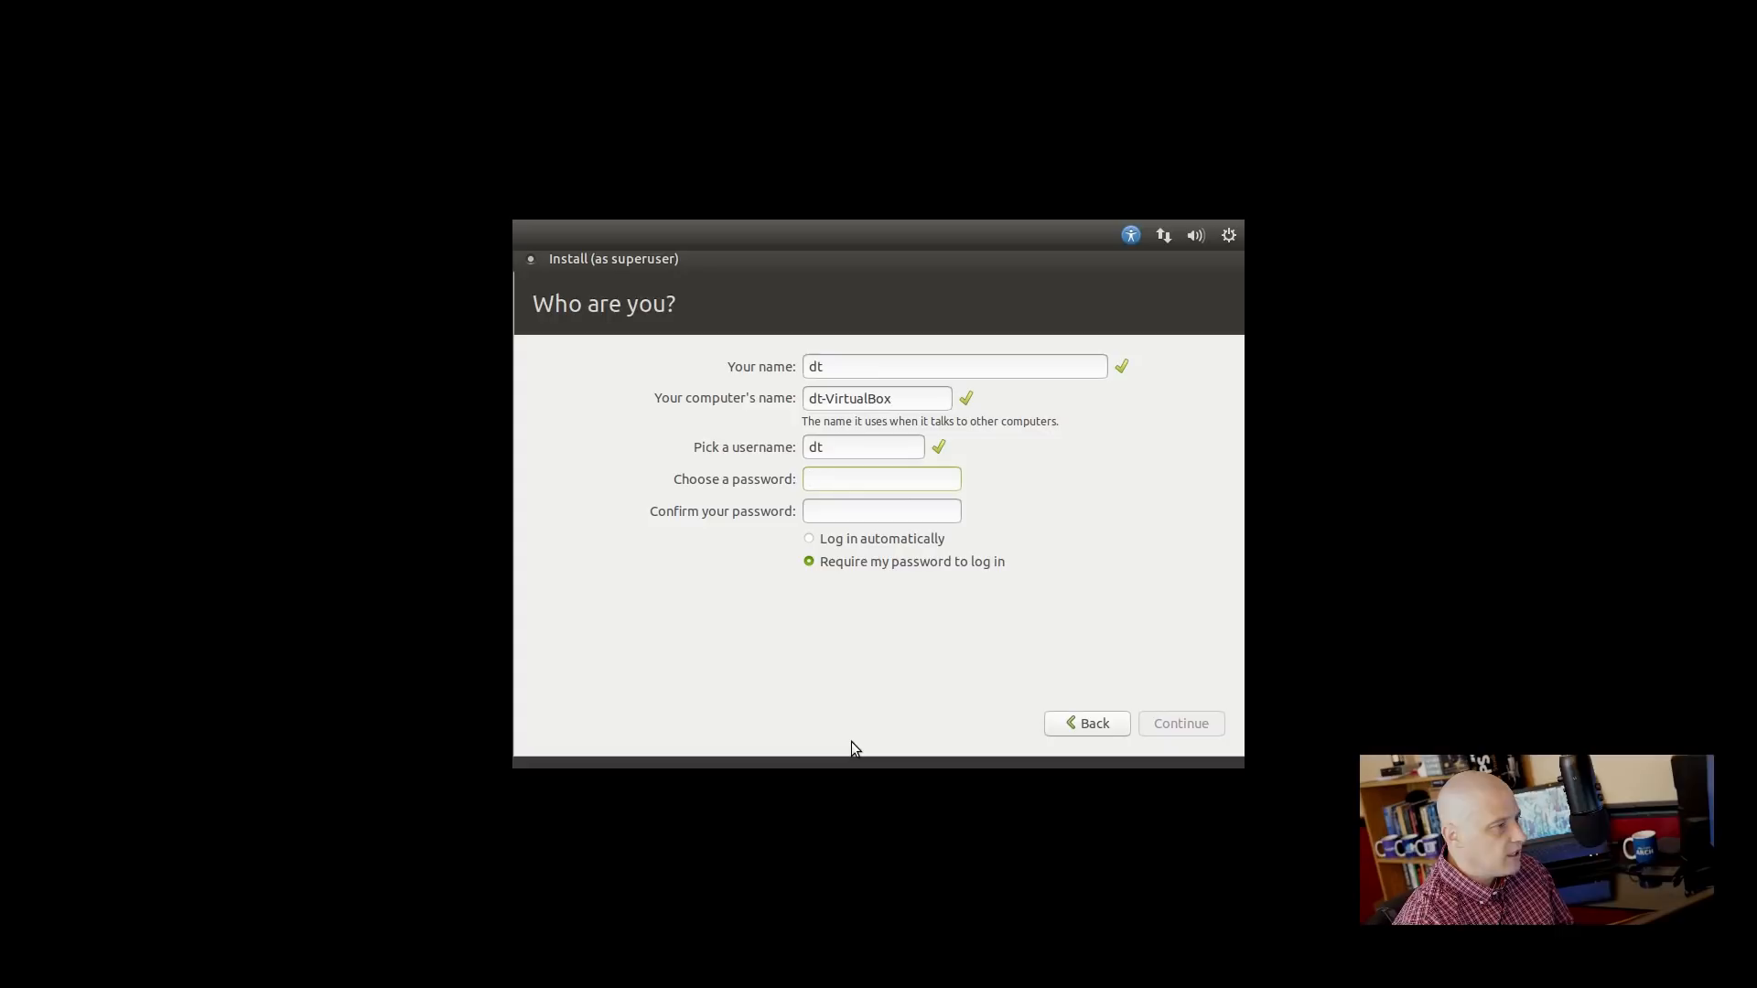
type("dtdt")
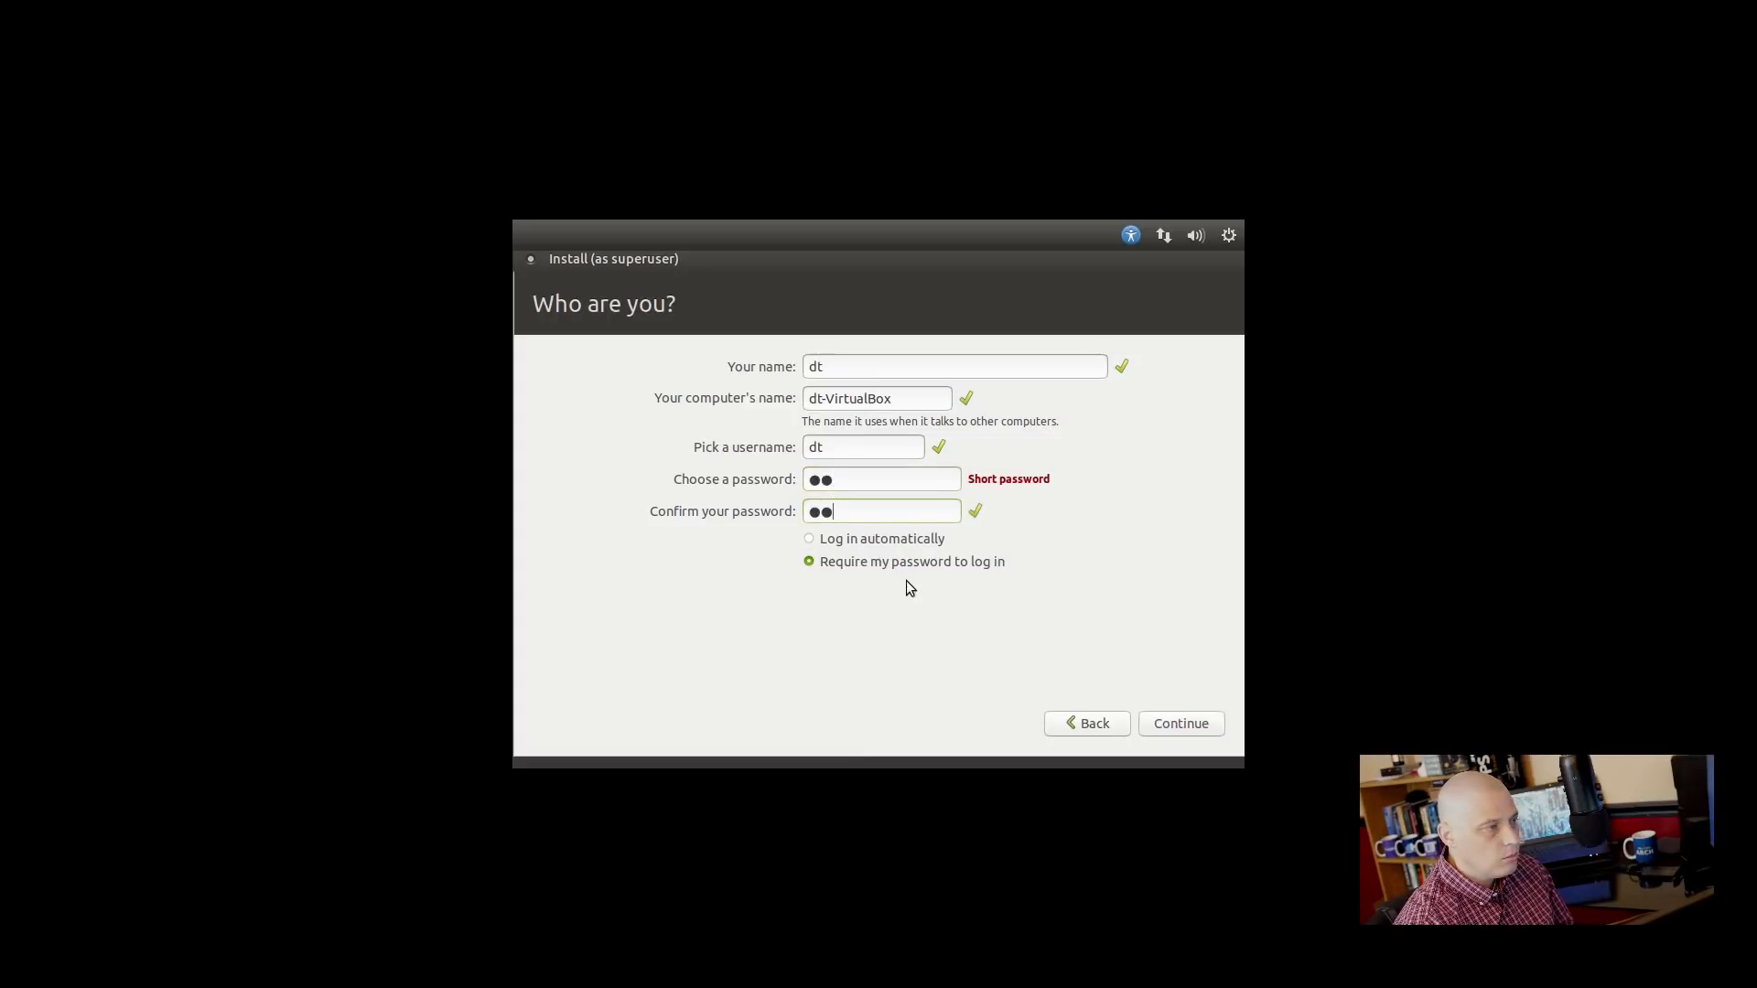
left_click(811, 539)
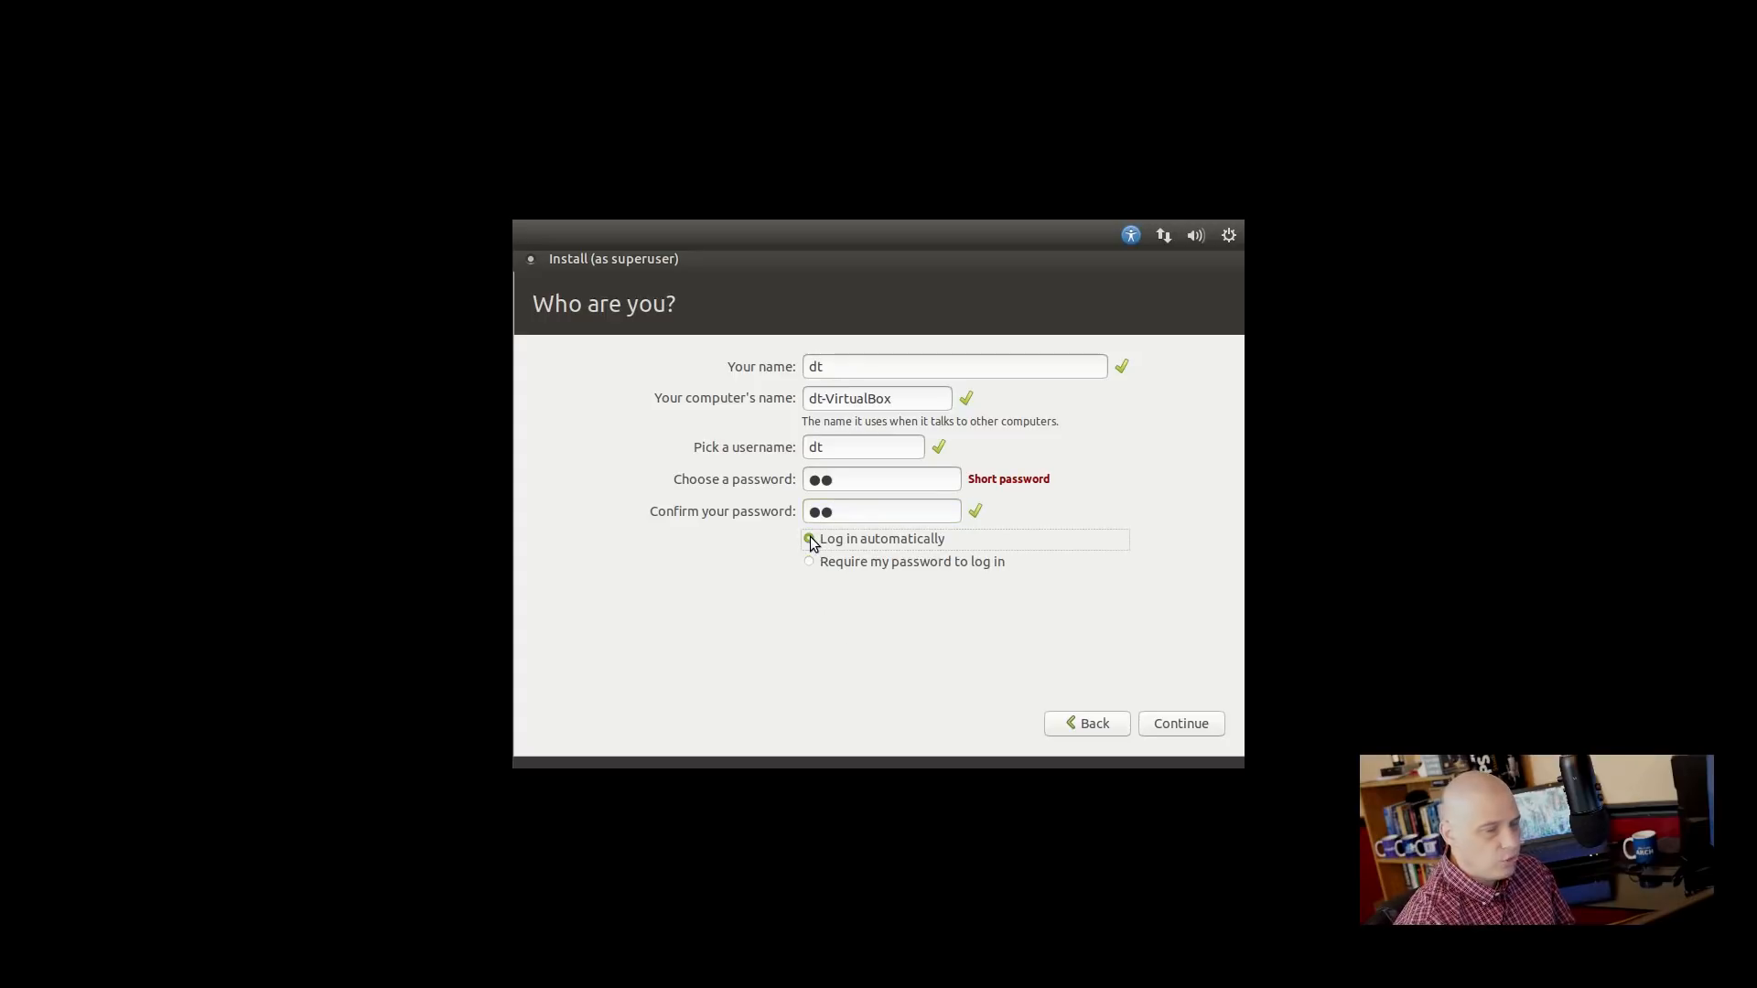
left_click(808, 561)
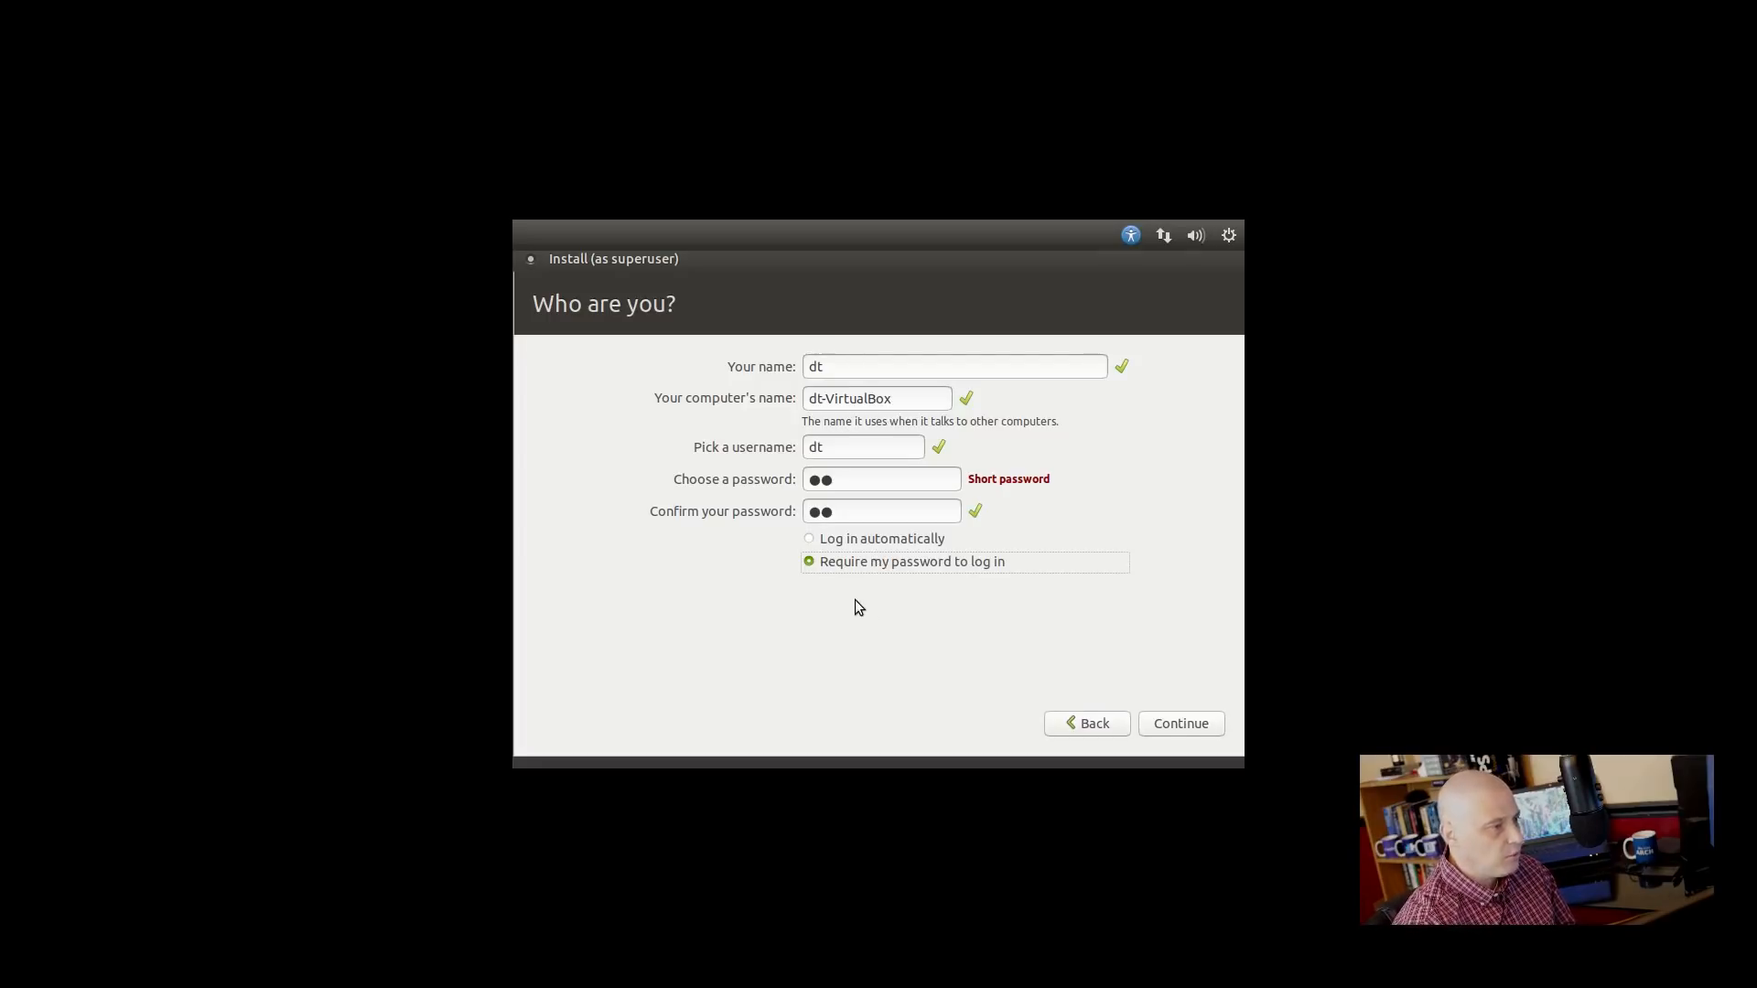
left_click(1201, 727)
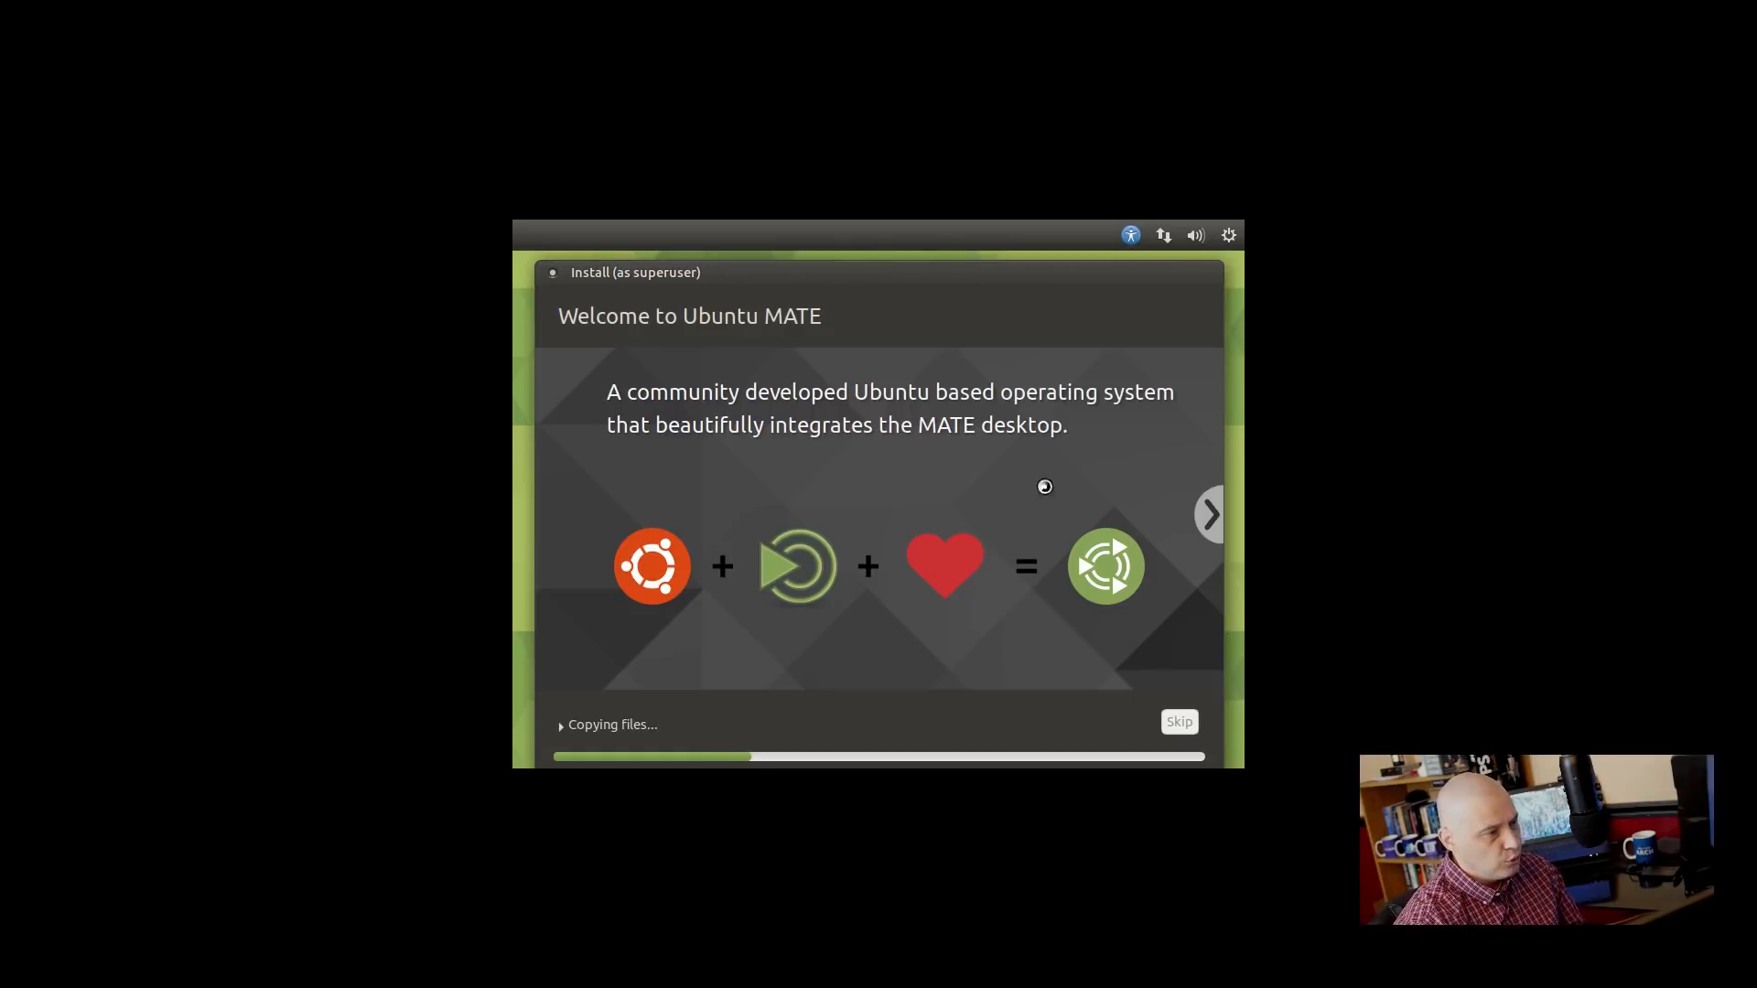
Advance the slideshow from the About slide through Accessible for everyone to Join the community.
left_click(1206, 512)
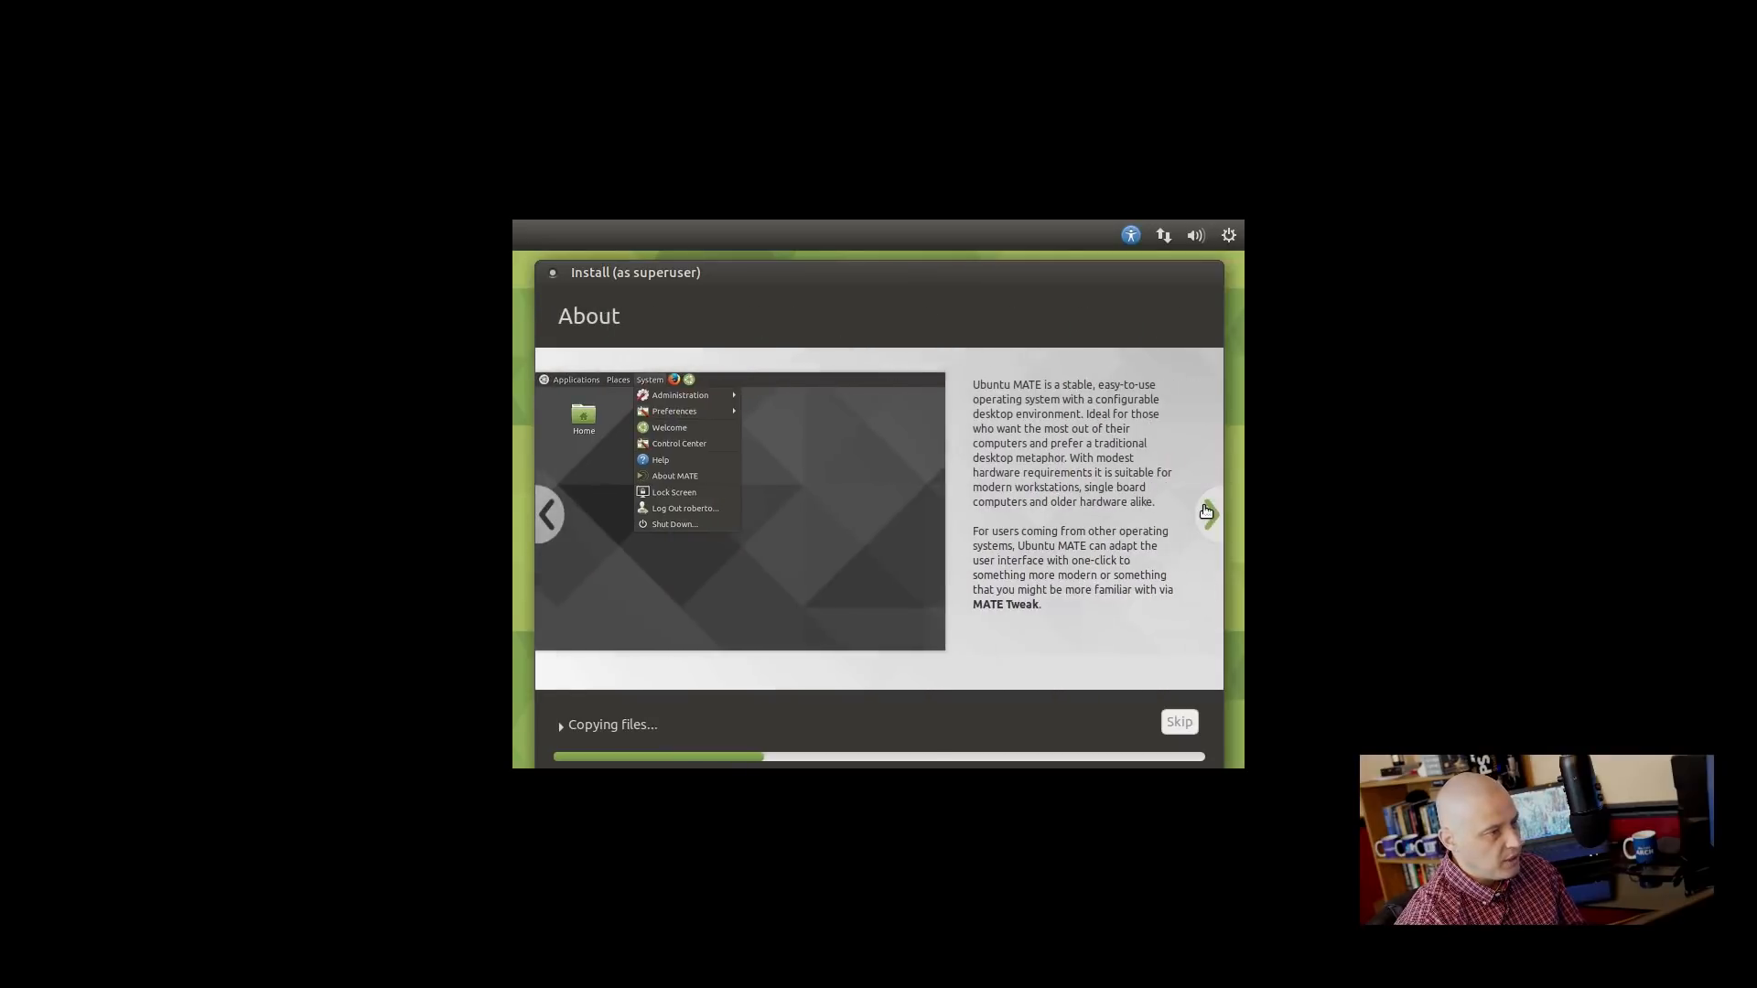
left_click(1208, 511)
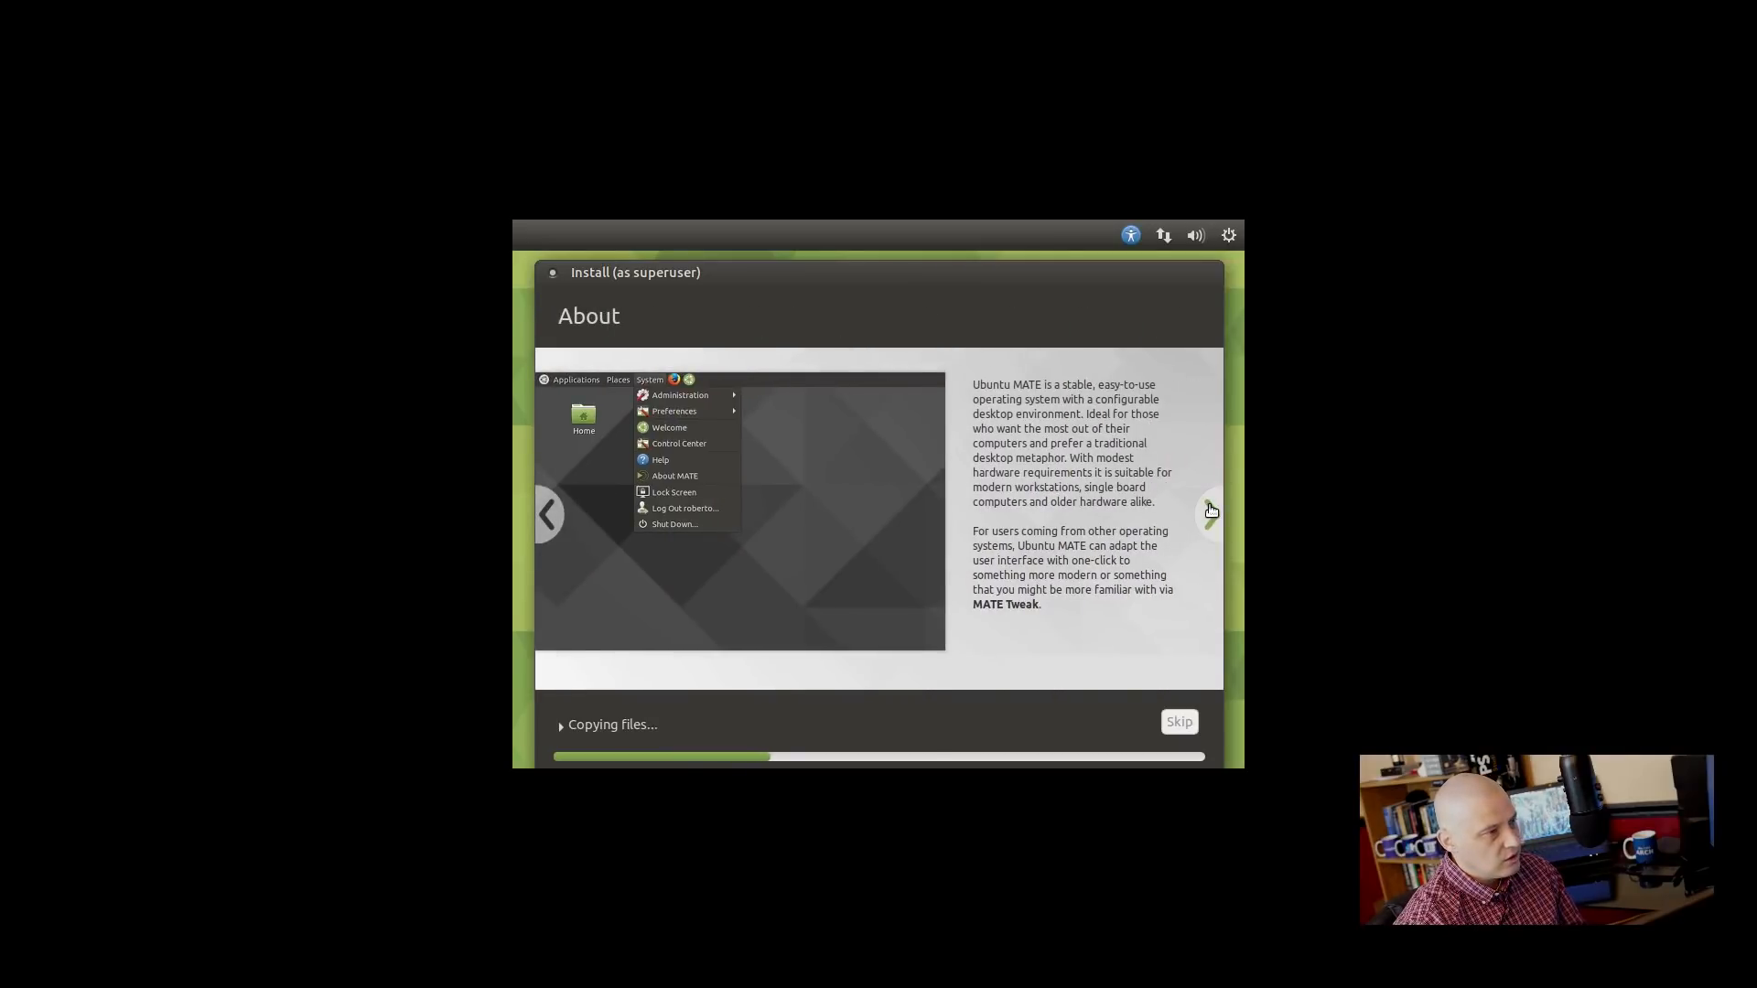
left_click(1209, 511)
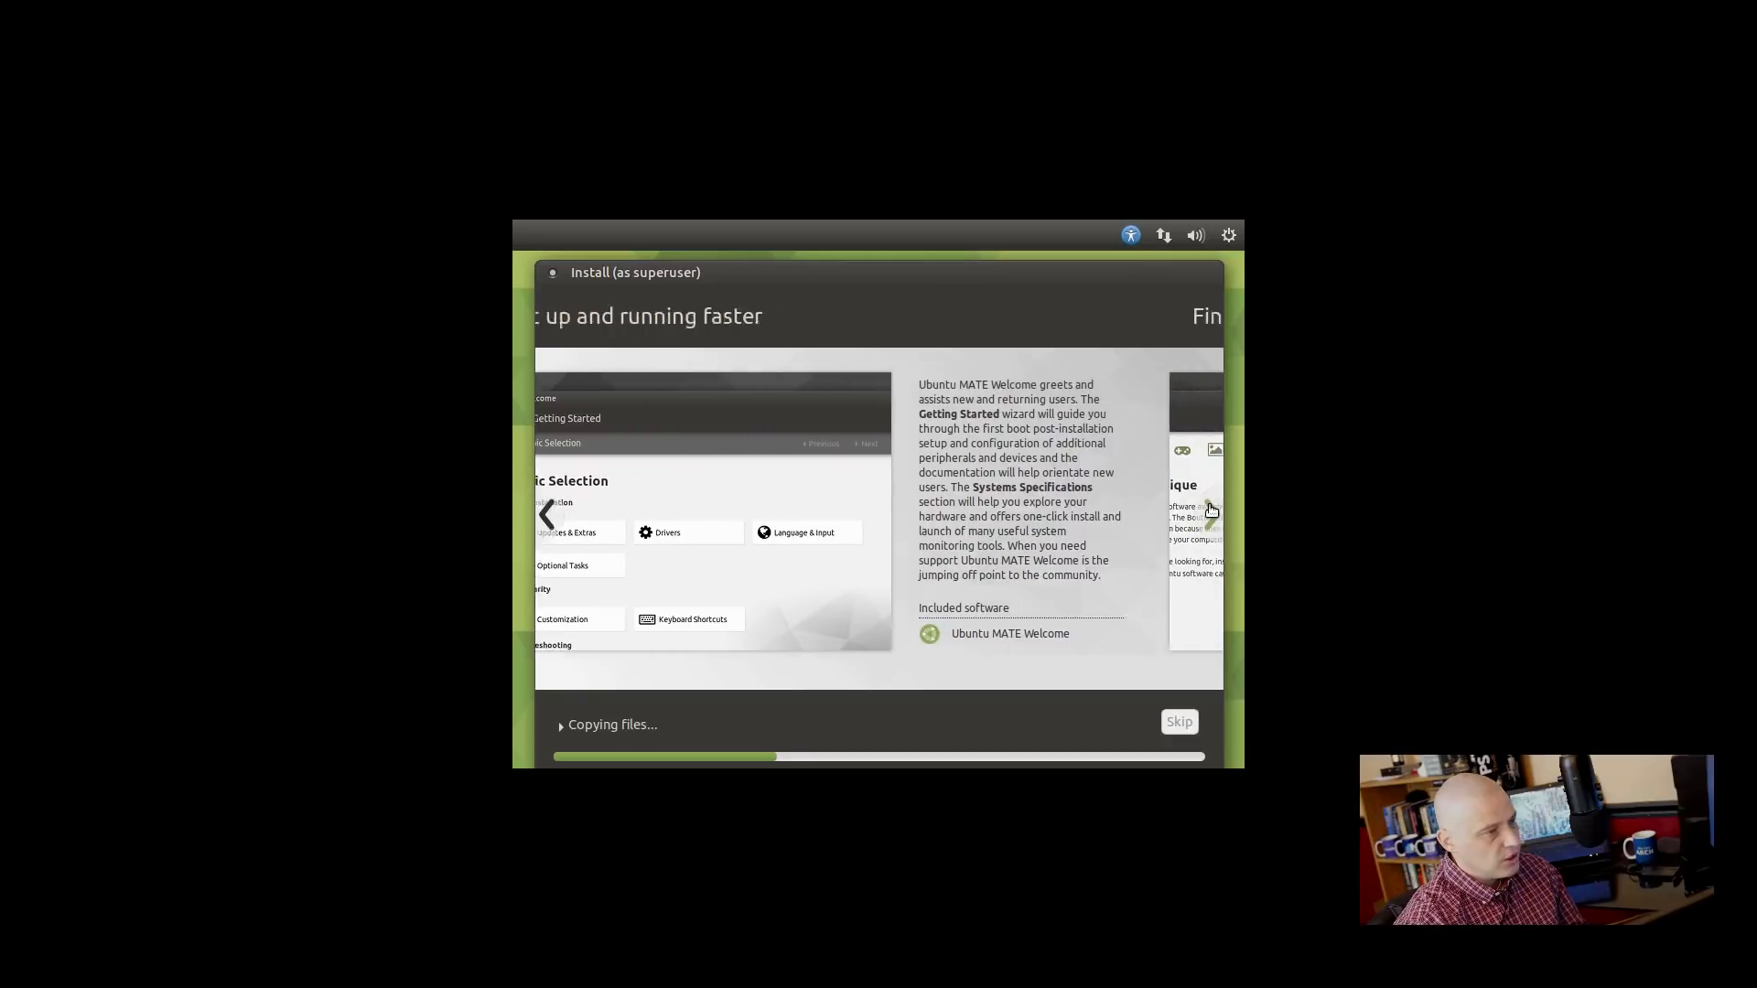
left_click(1211, 512)
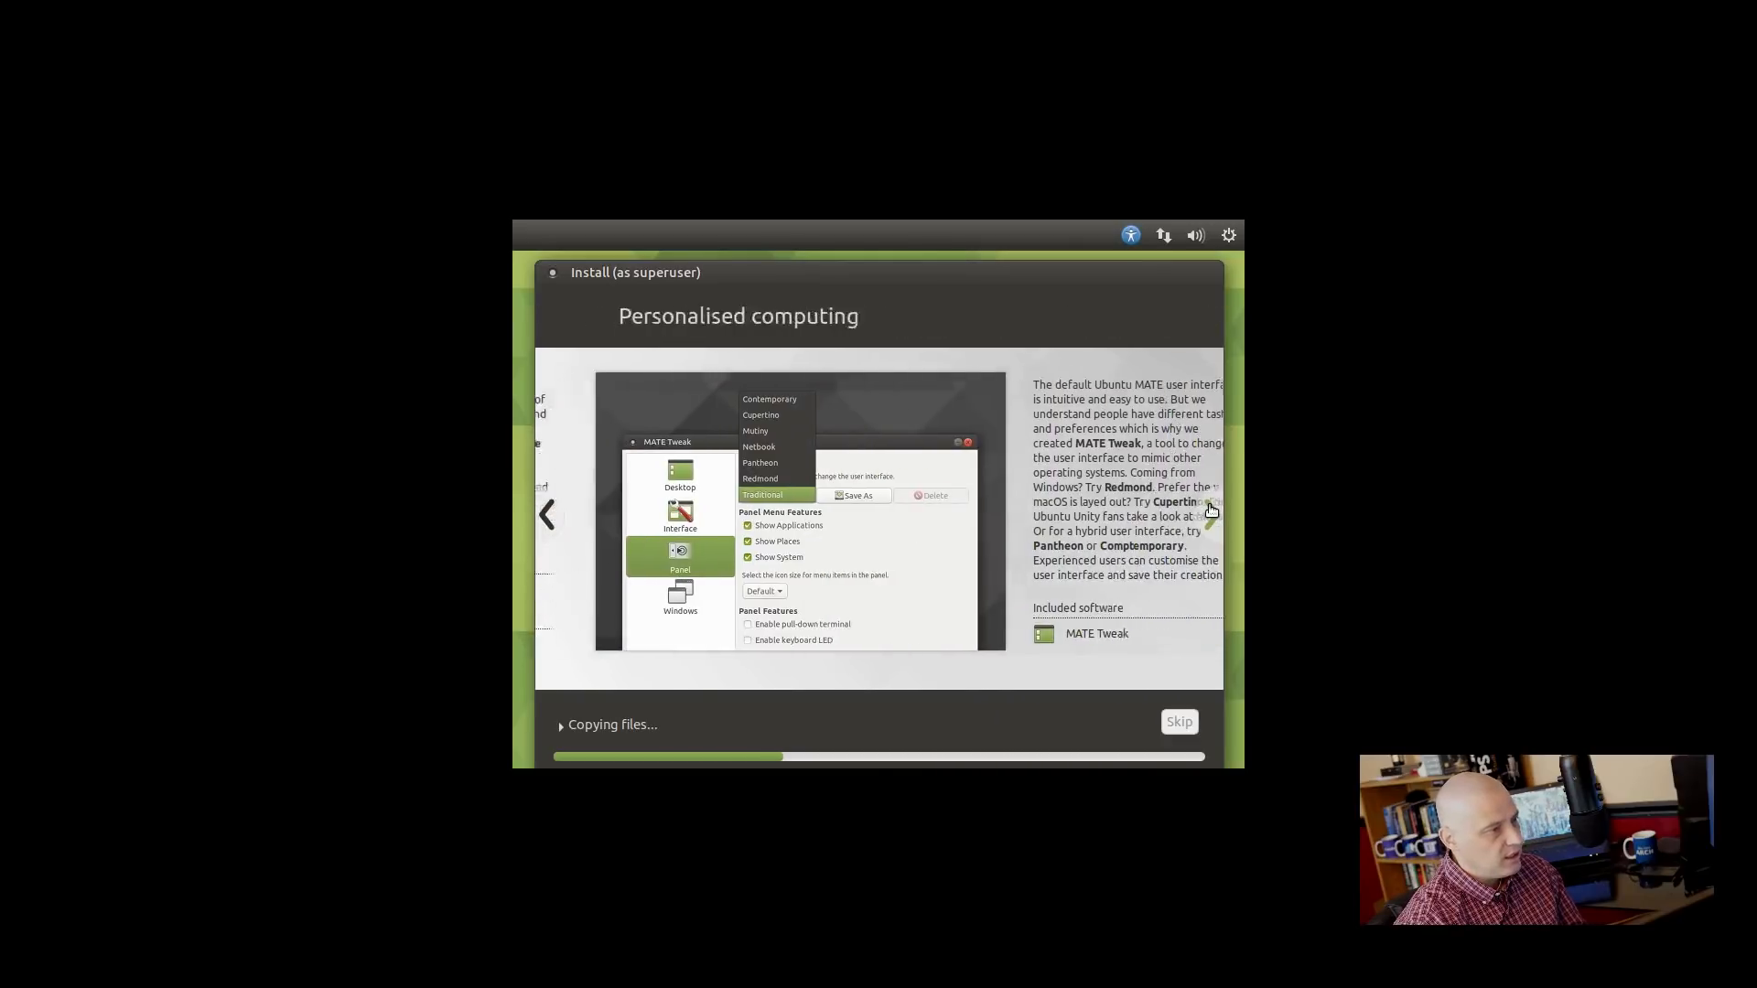
left_click(1211, 512)
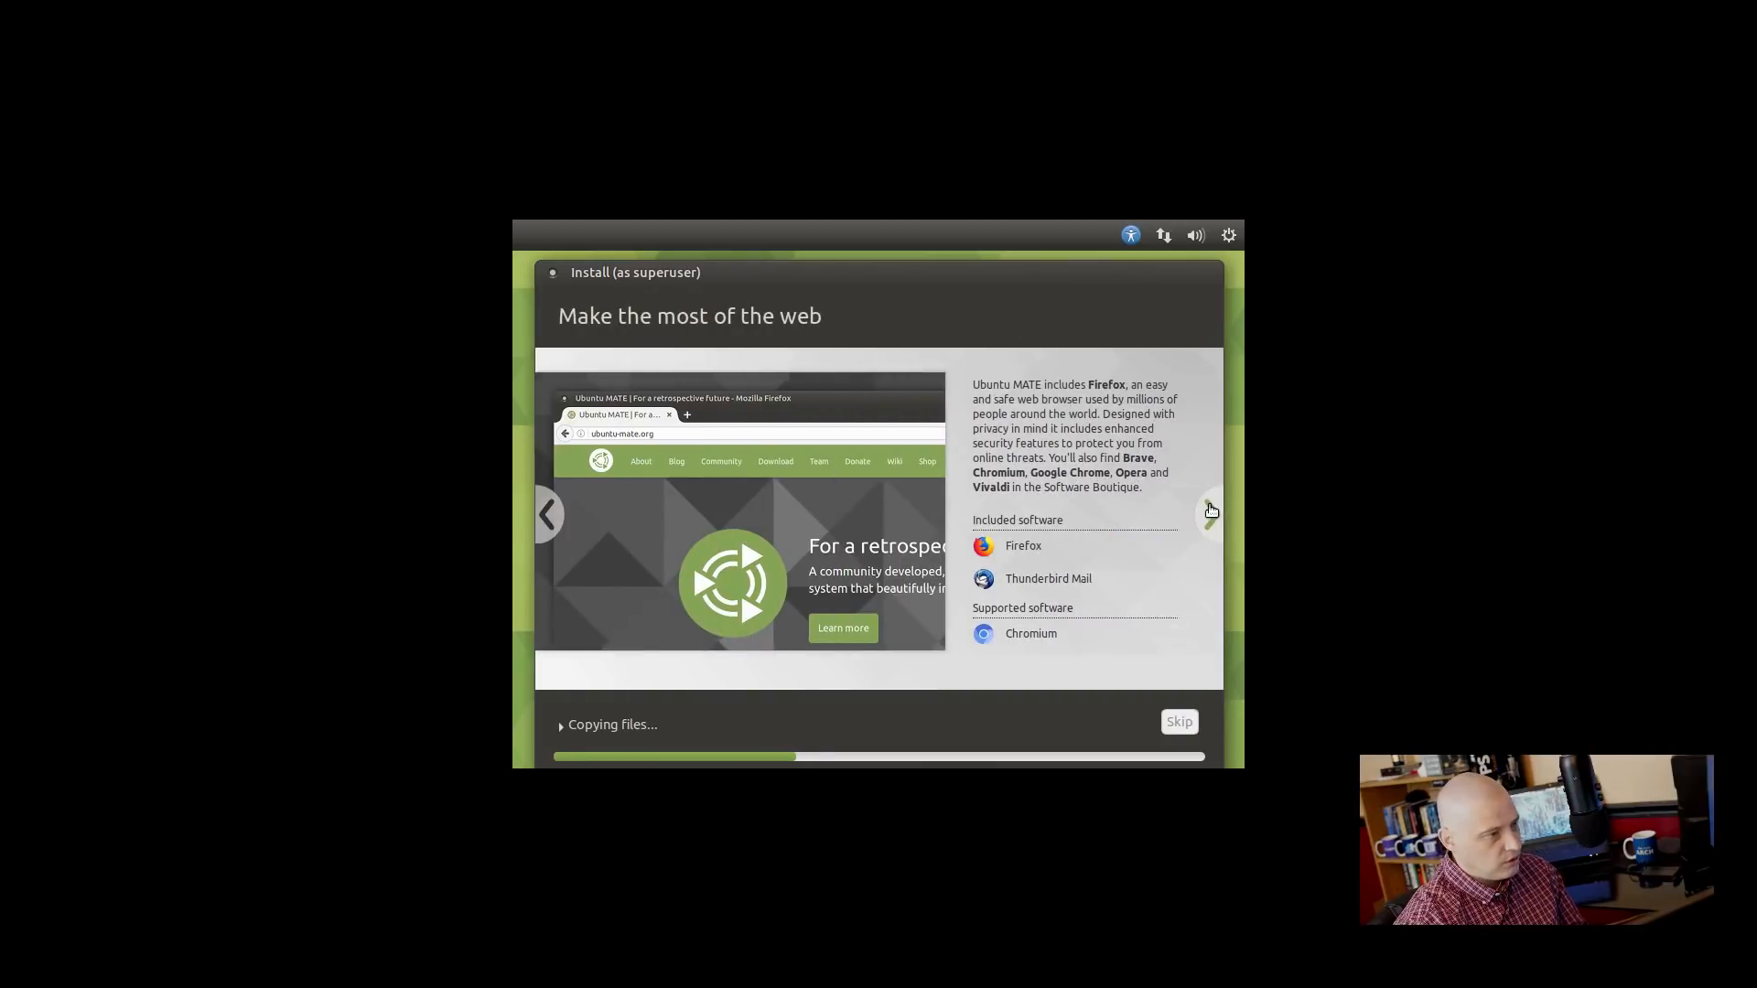
left_click(1210, 512)
left_click(1210, 511)
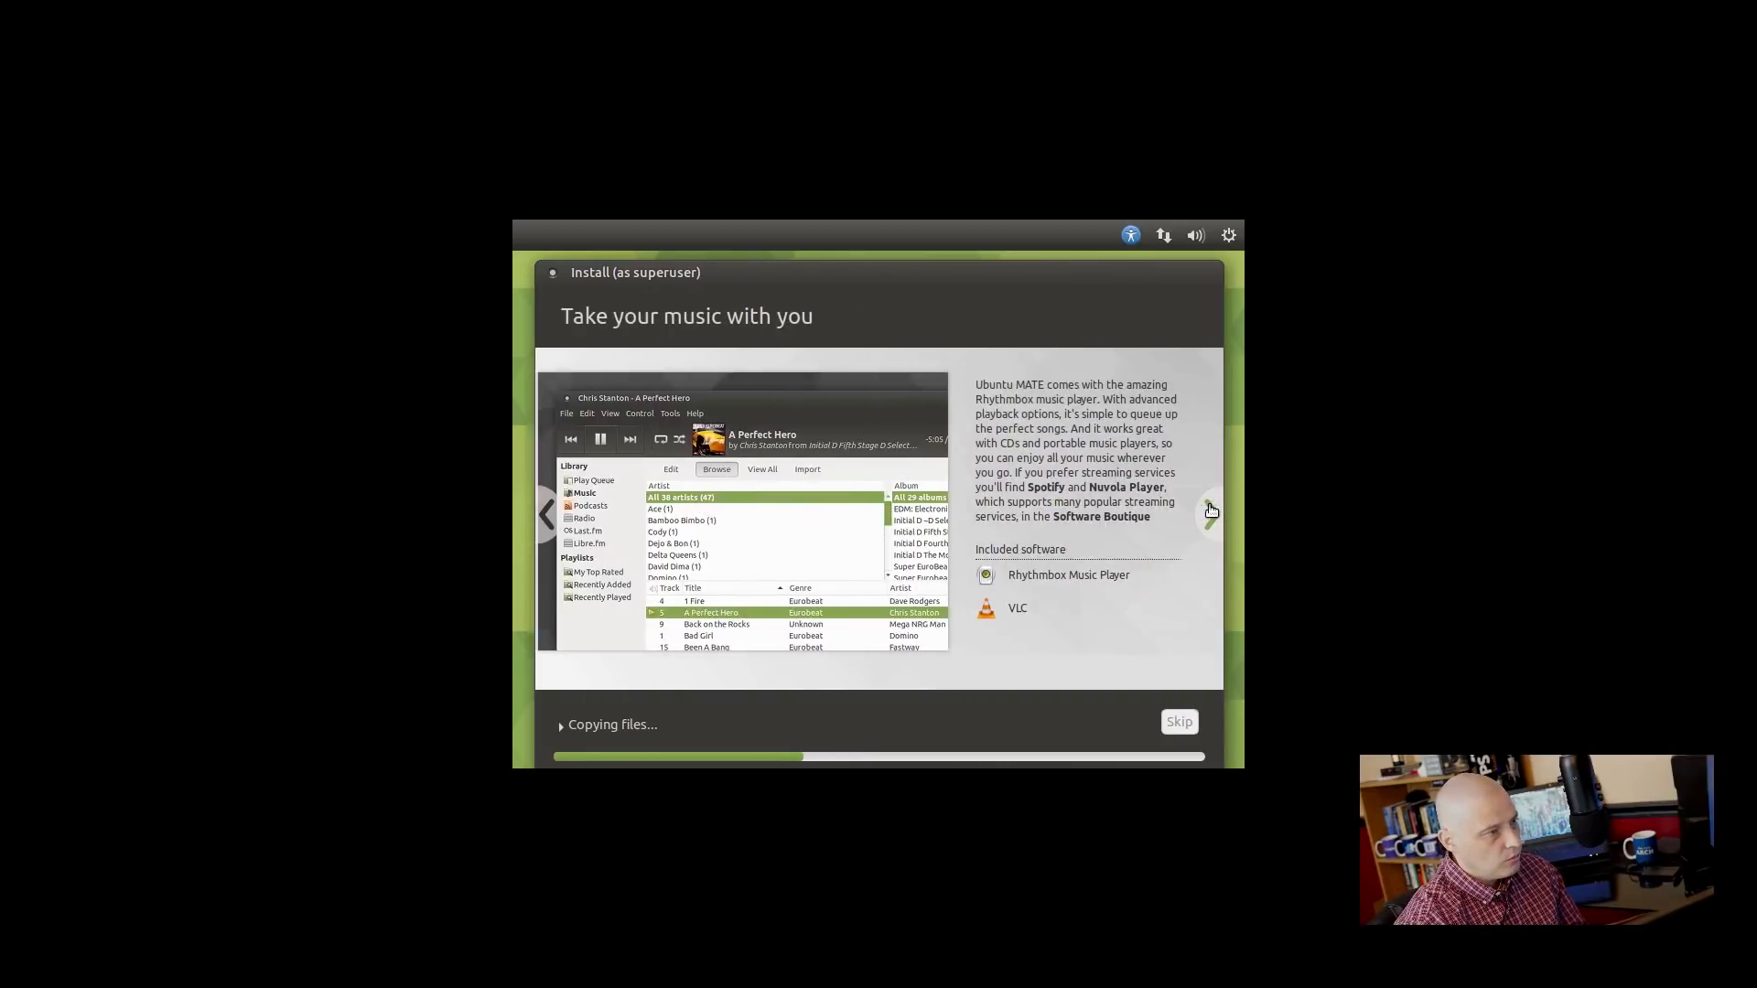
left_click(1210, 512)
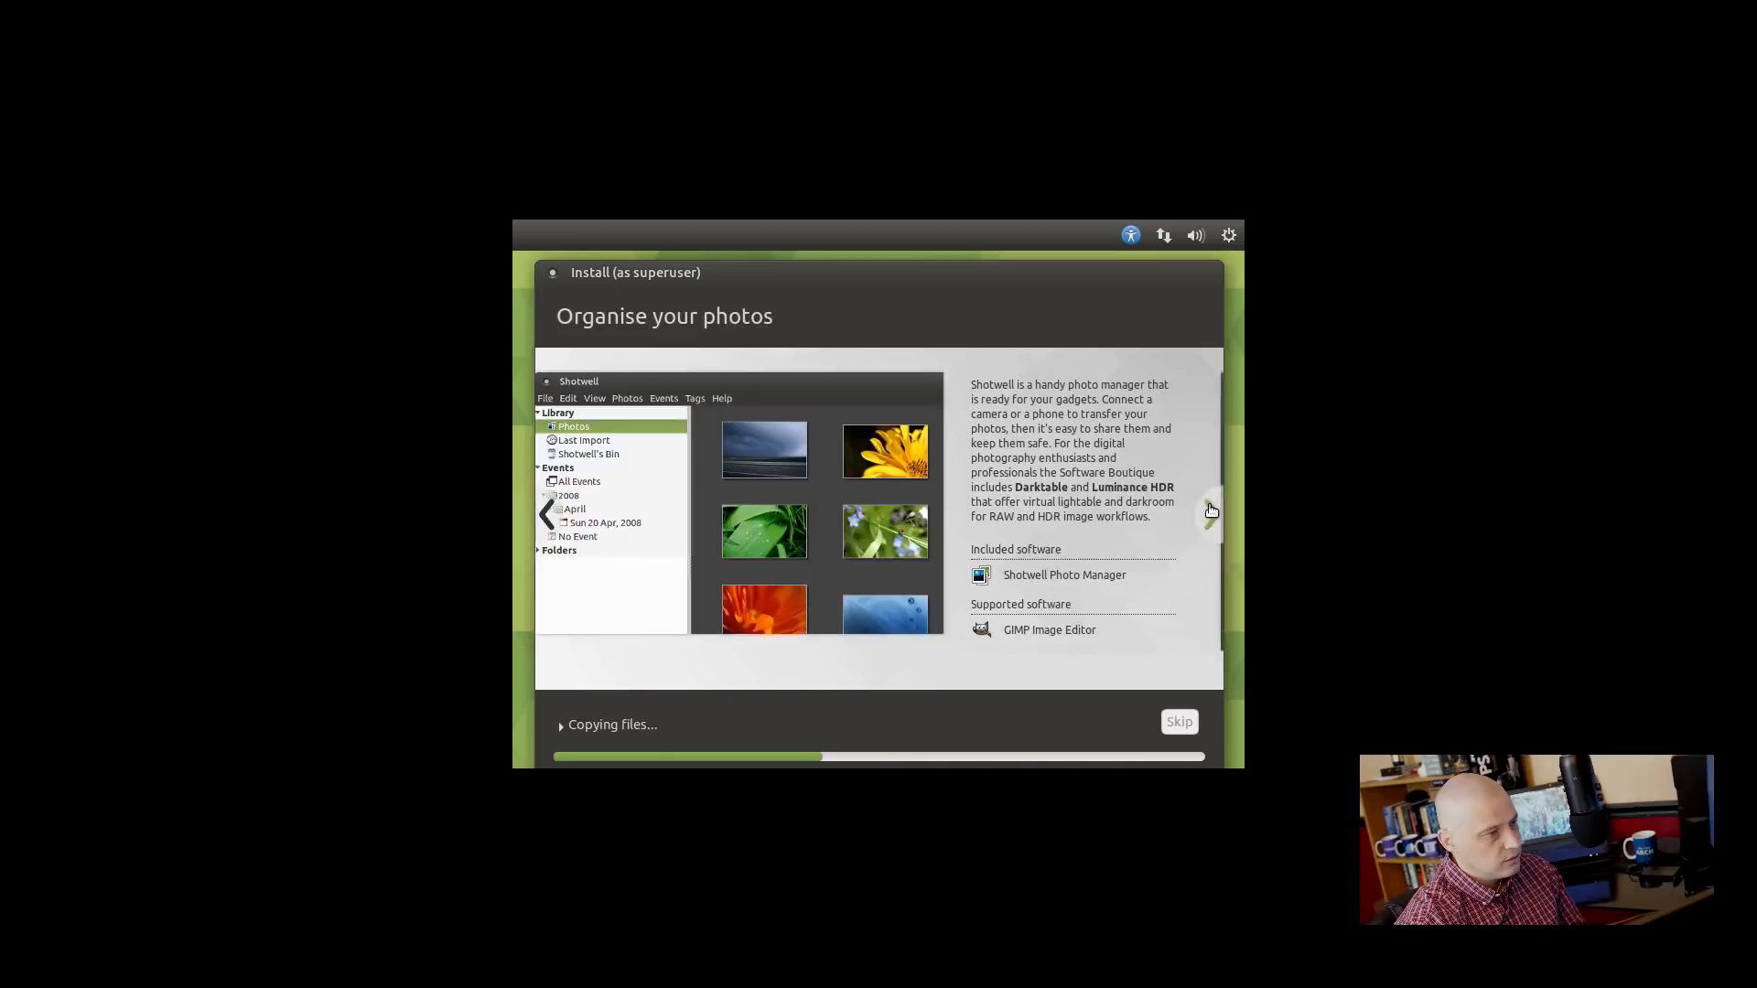
left_click(1210, 511)
left_click(1210, 512)
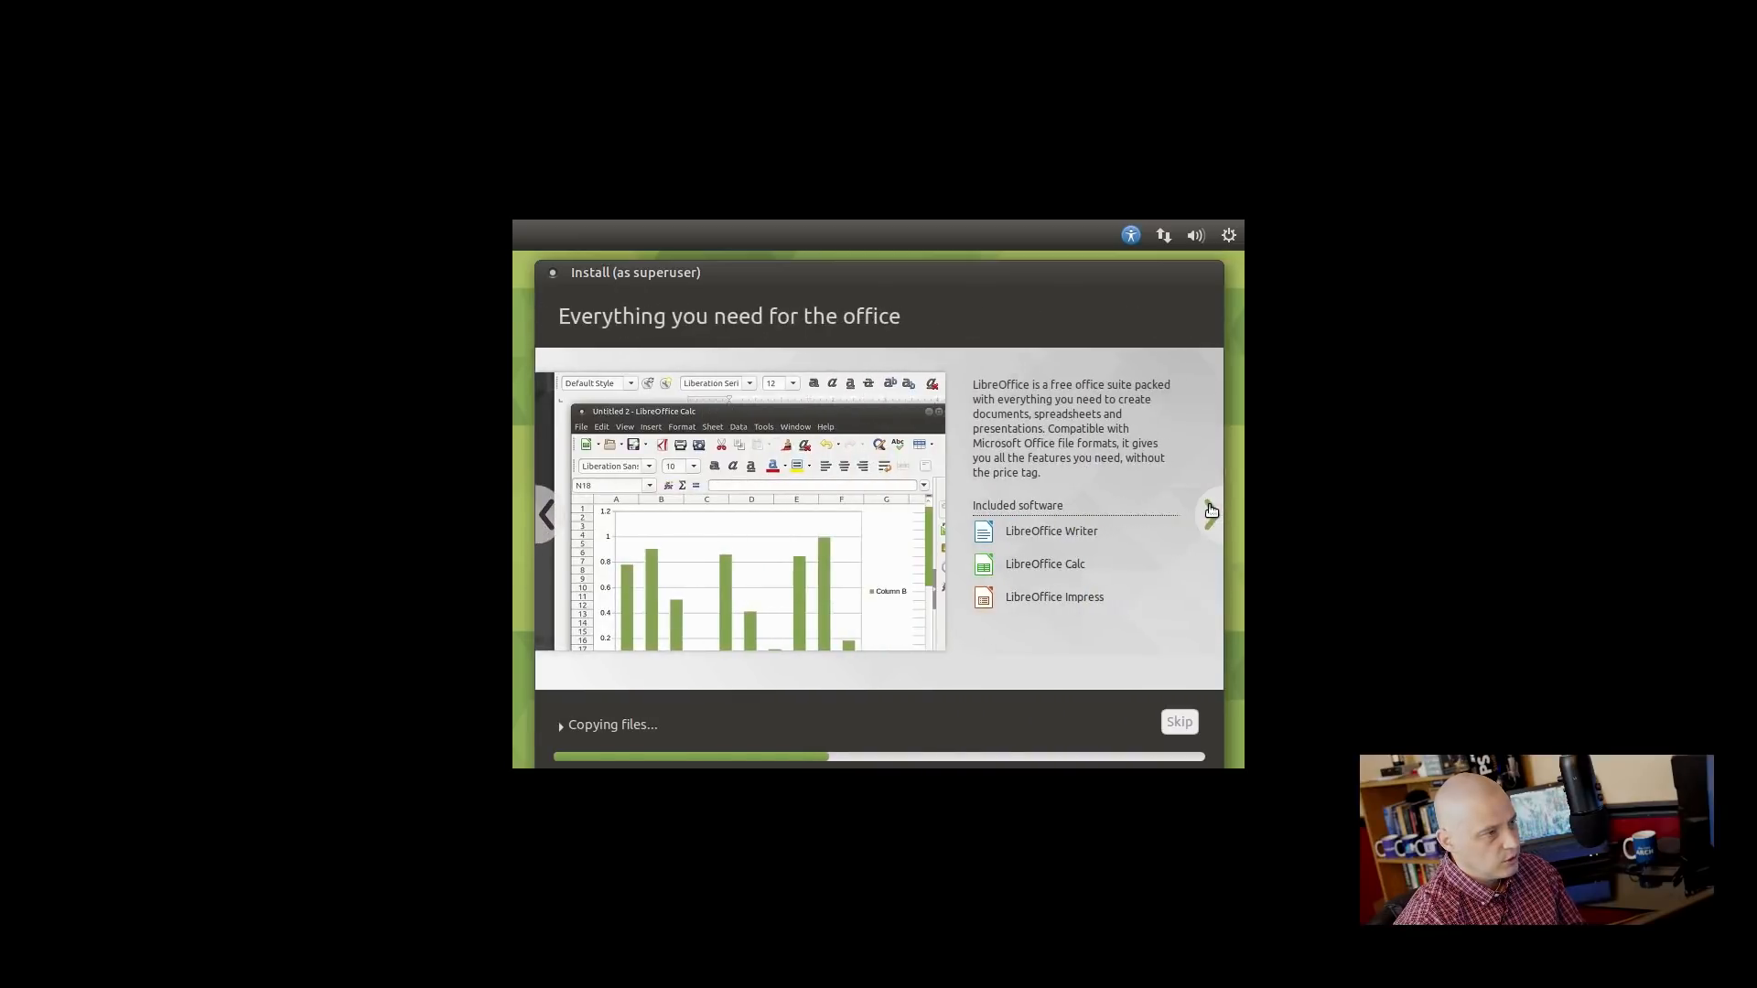
left_click(1211, 512)
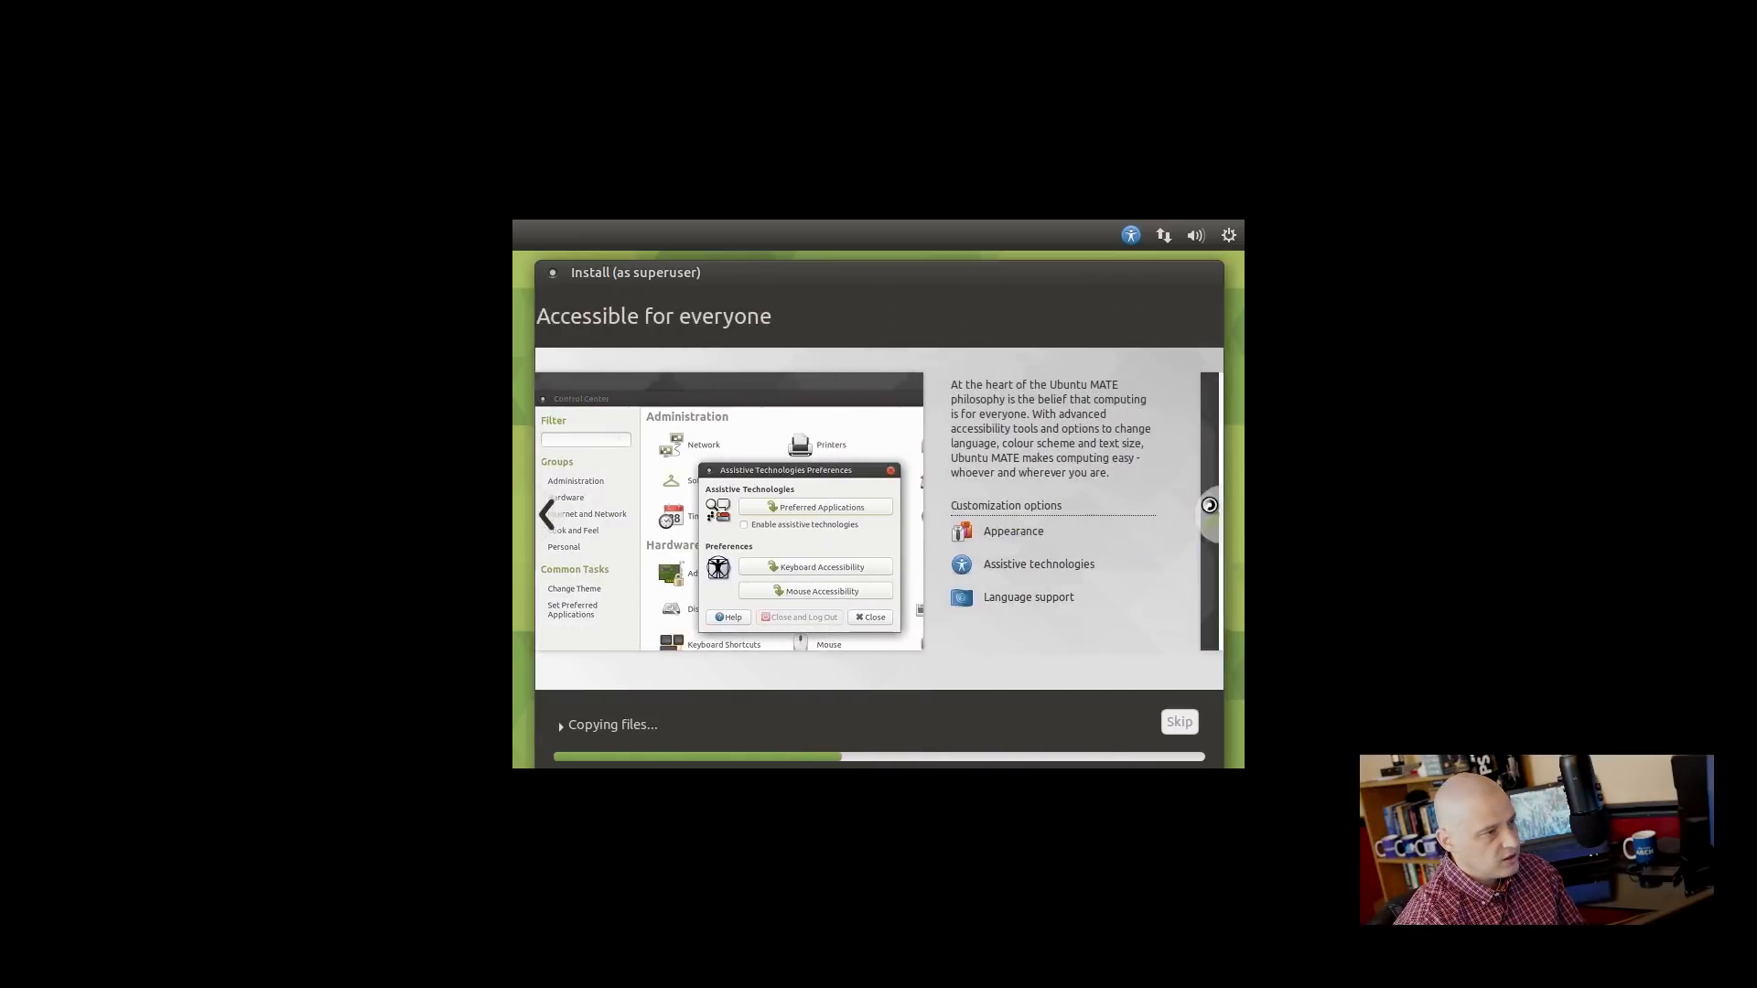
left_click(1209, 505)
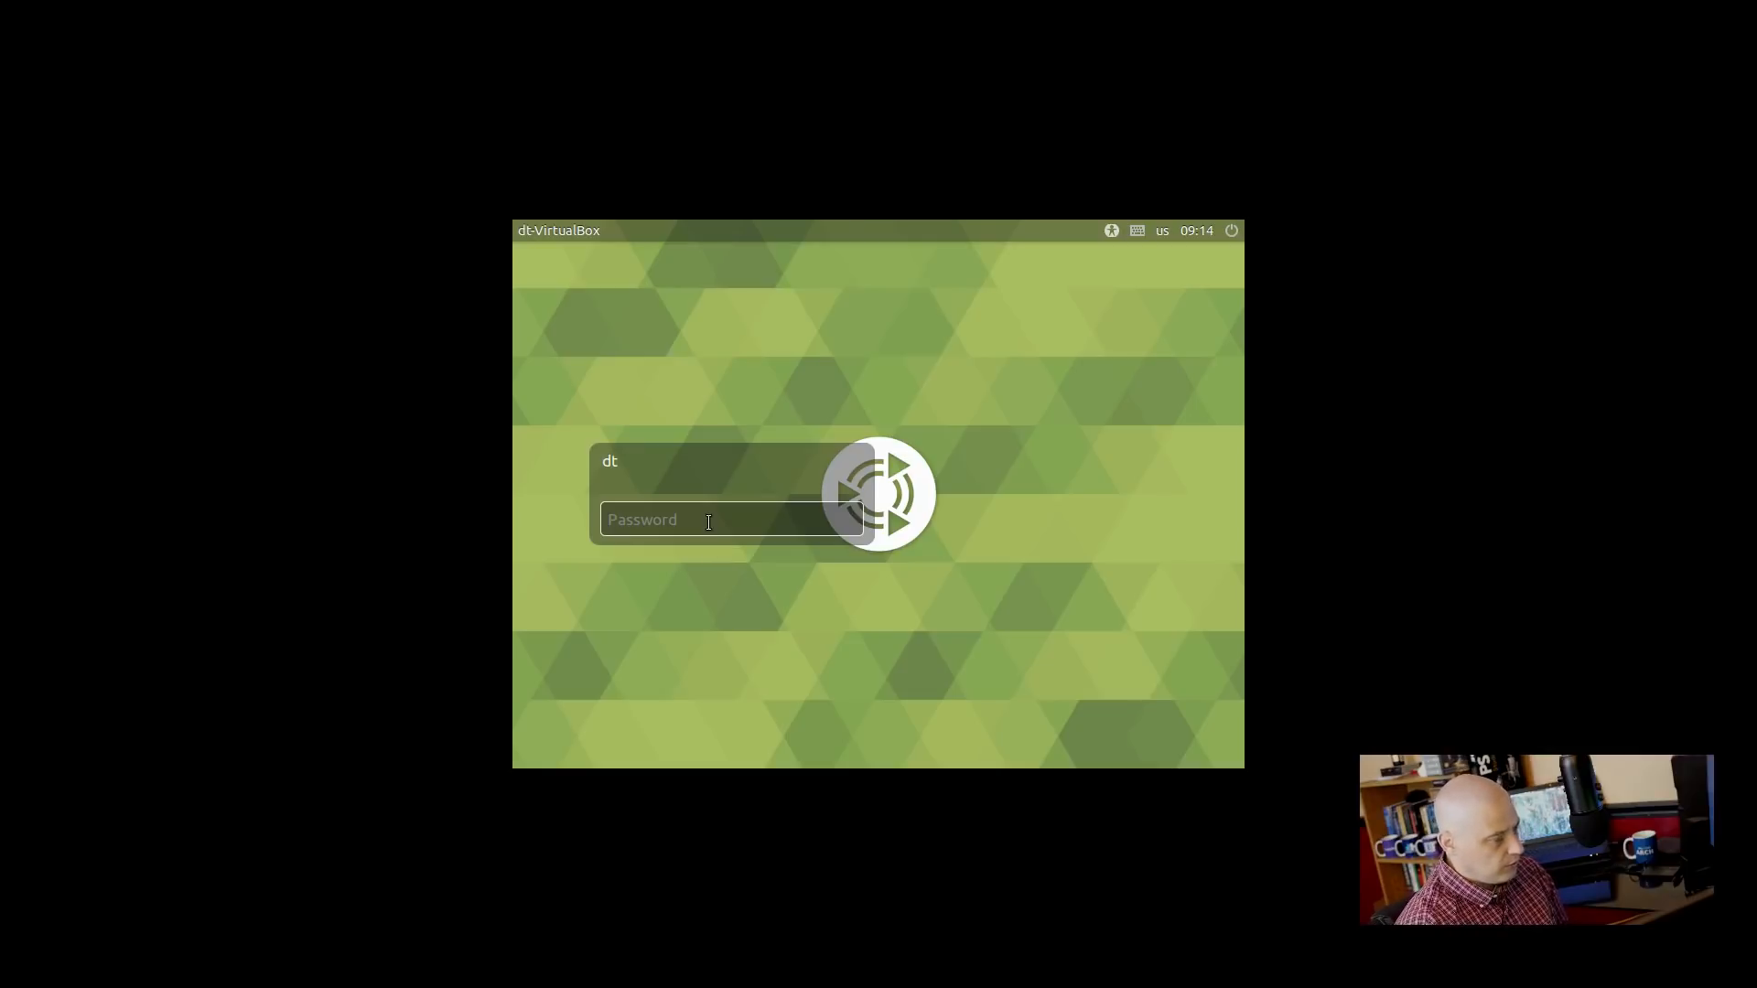
Enter the account password on the LightDM login screen to sign in.
type("password")
key("Return")
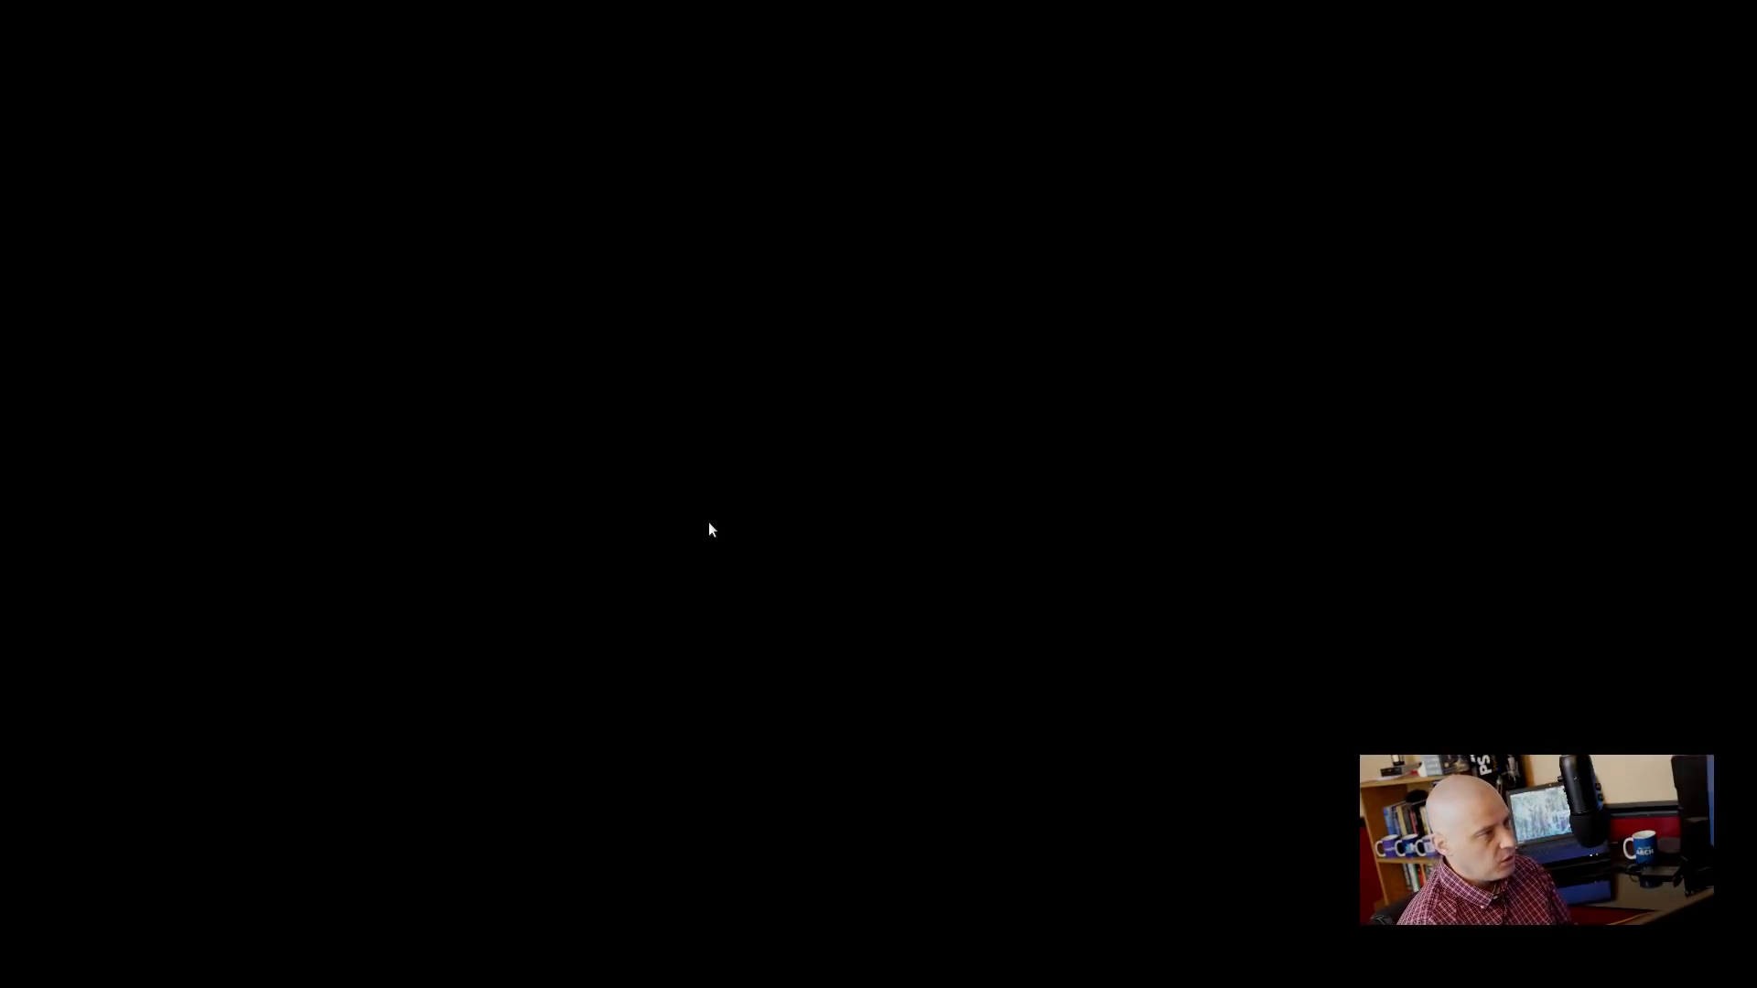
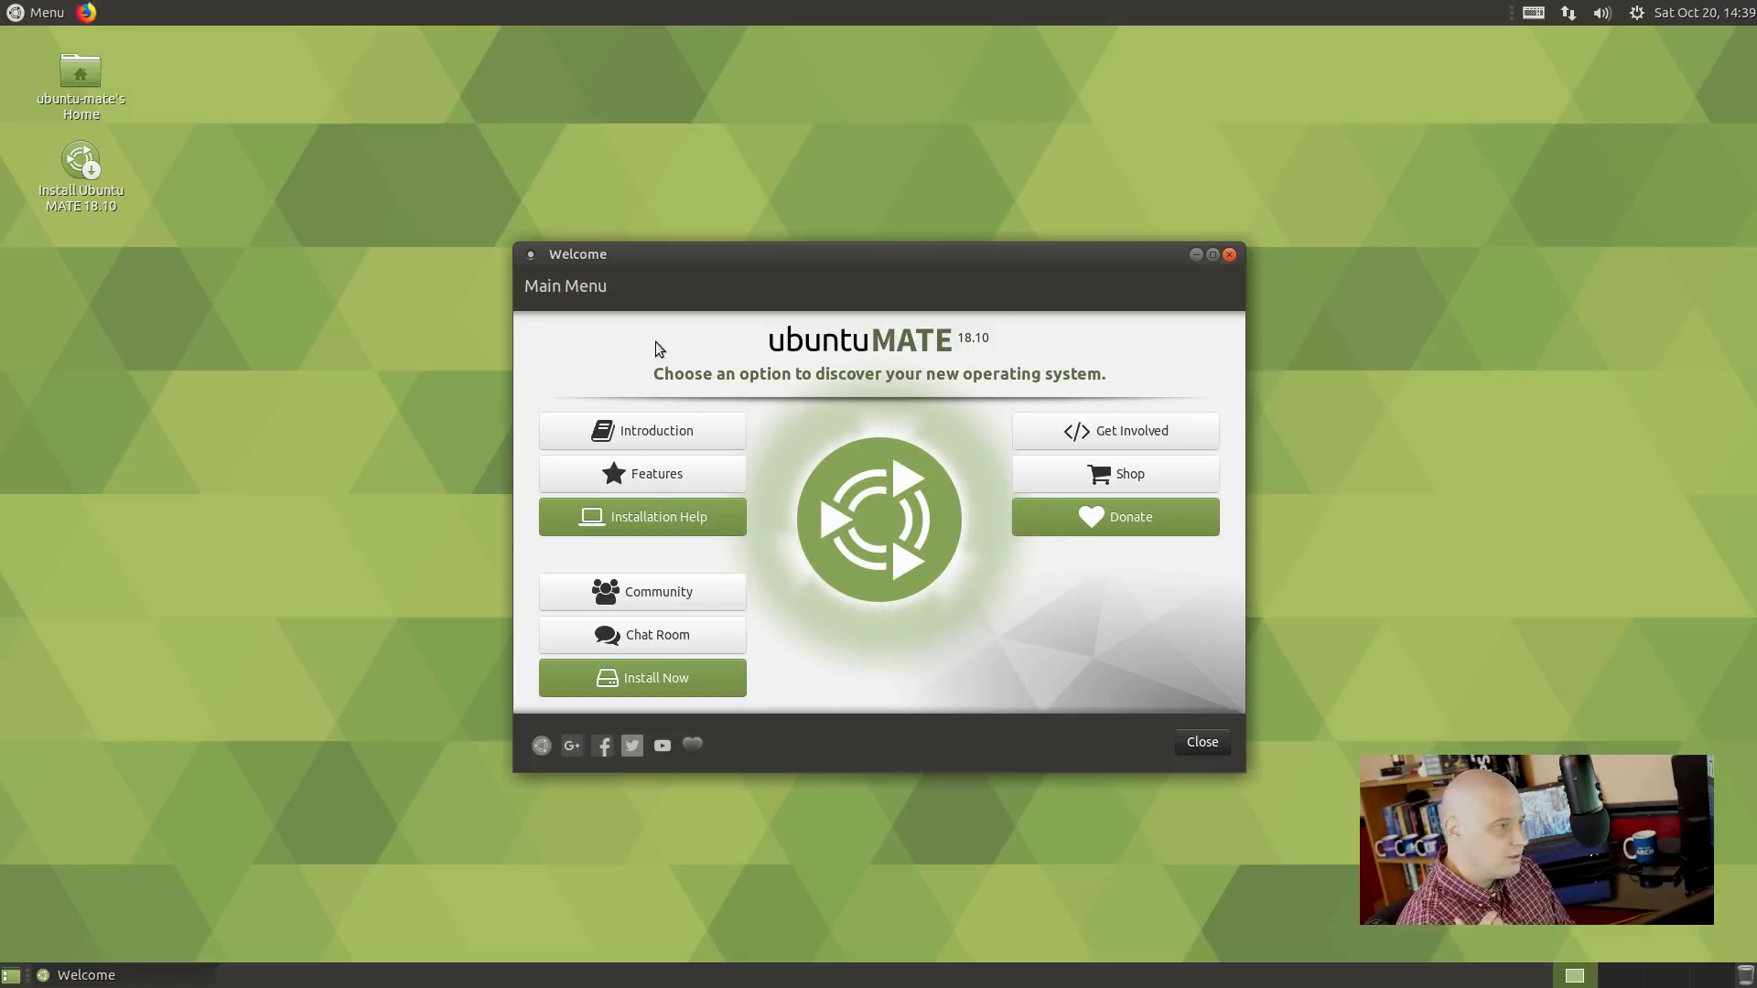
Look over the Welcome Introduction and Features pages, then open the Installation Help guide.
left_click(631, 429)
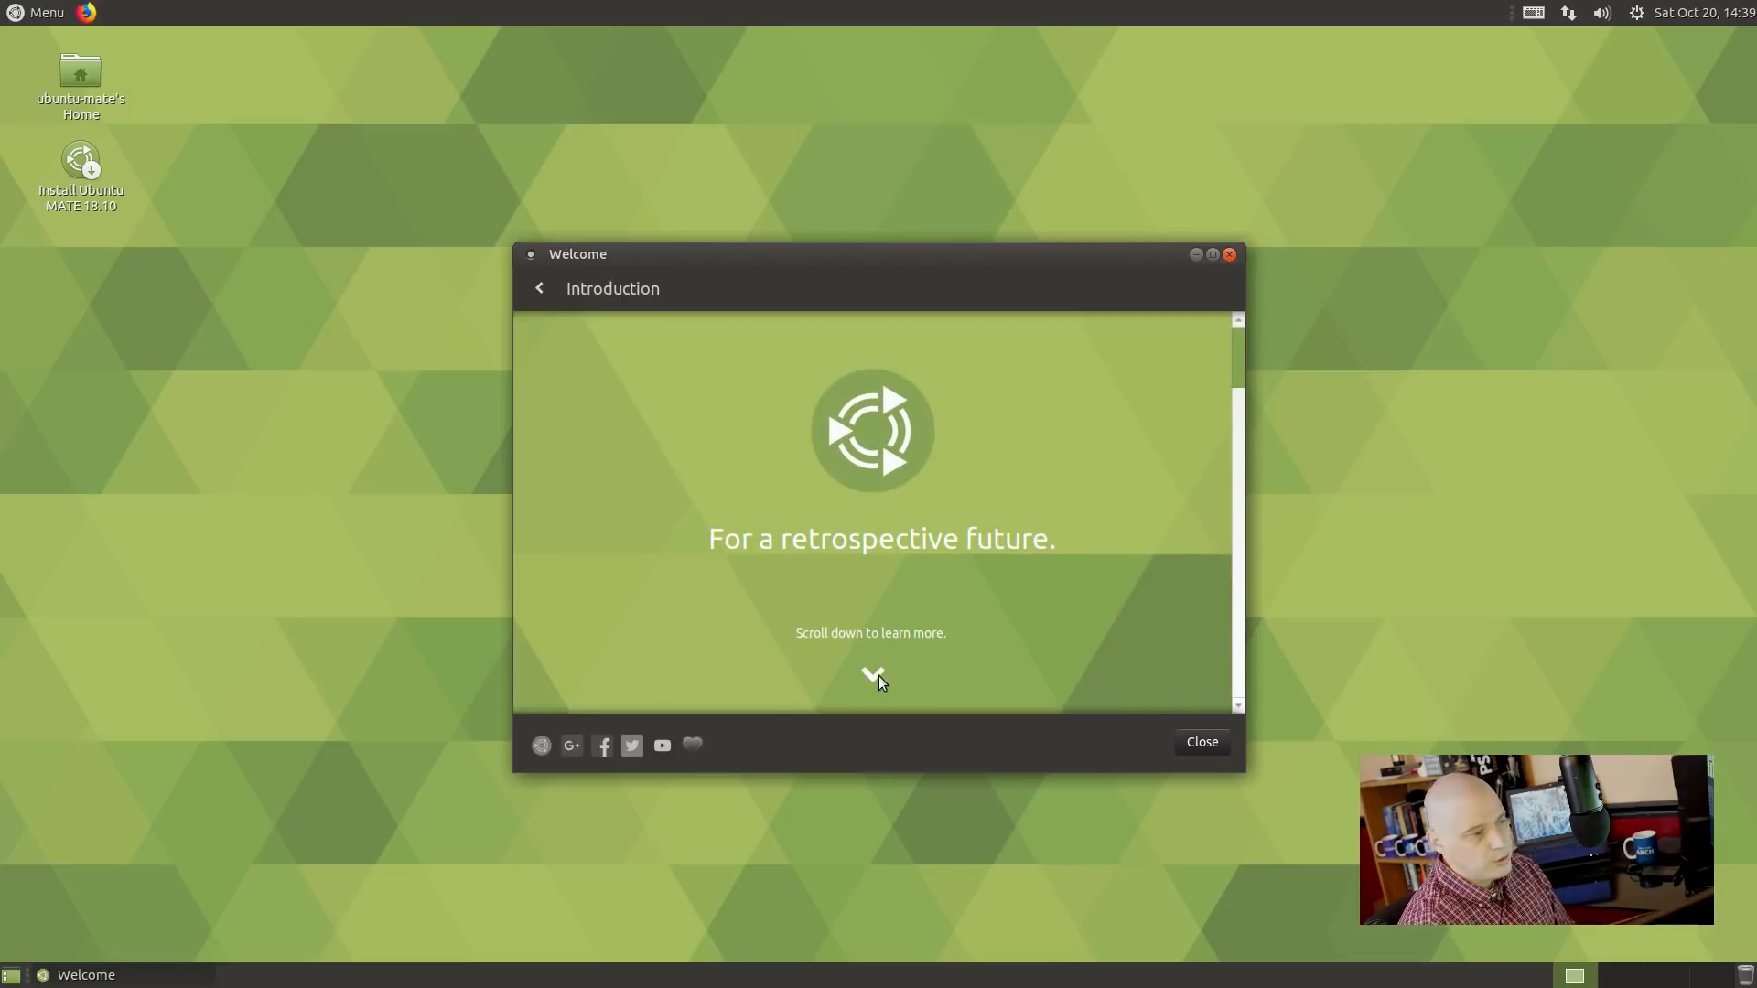
left_click(541, 288)
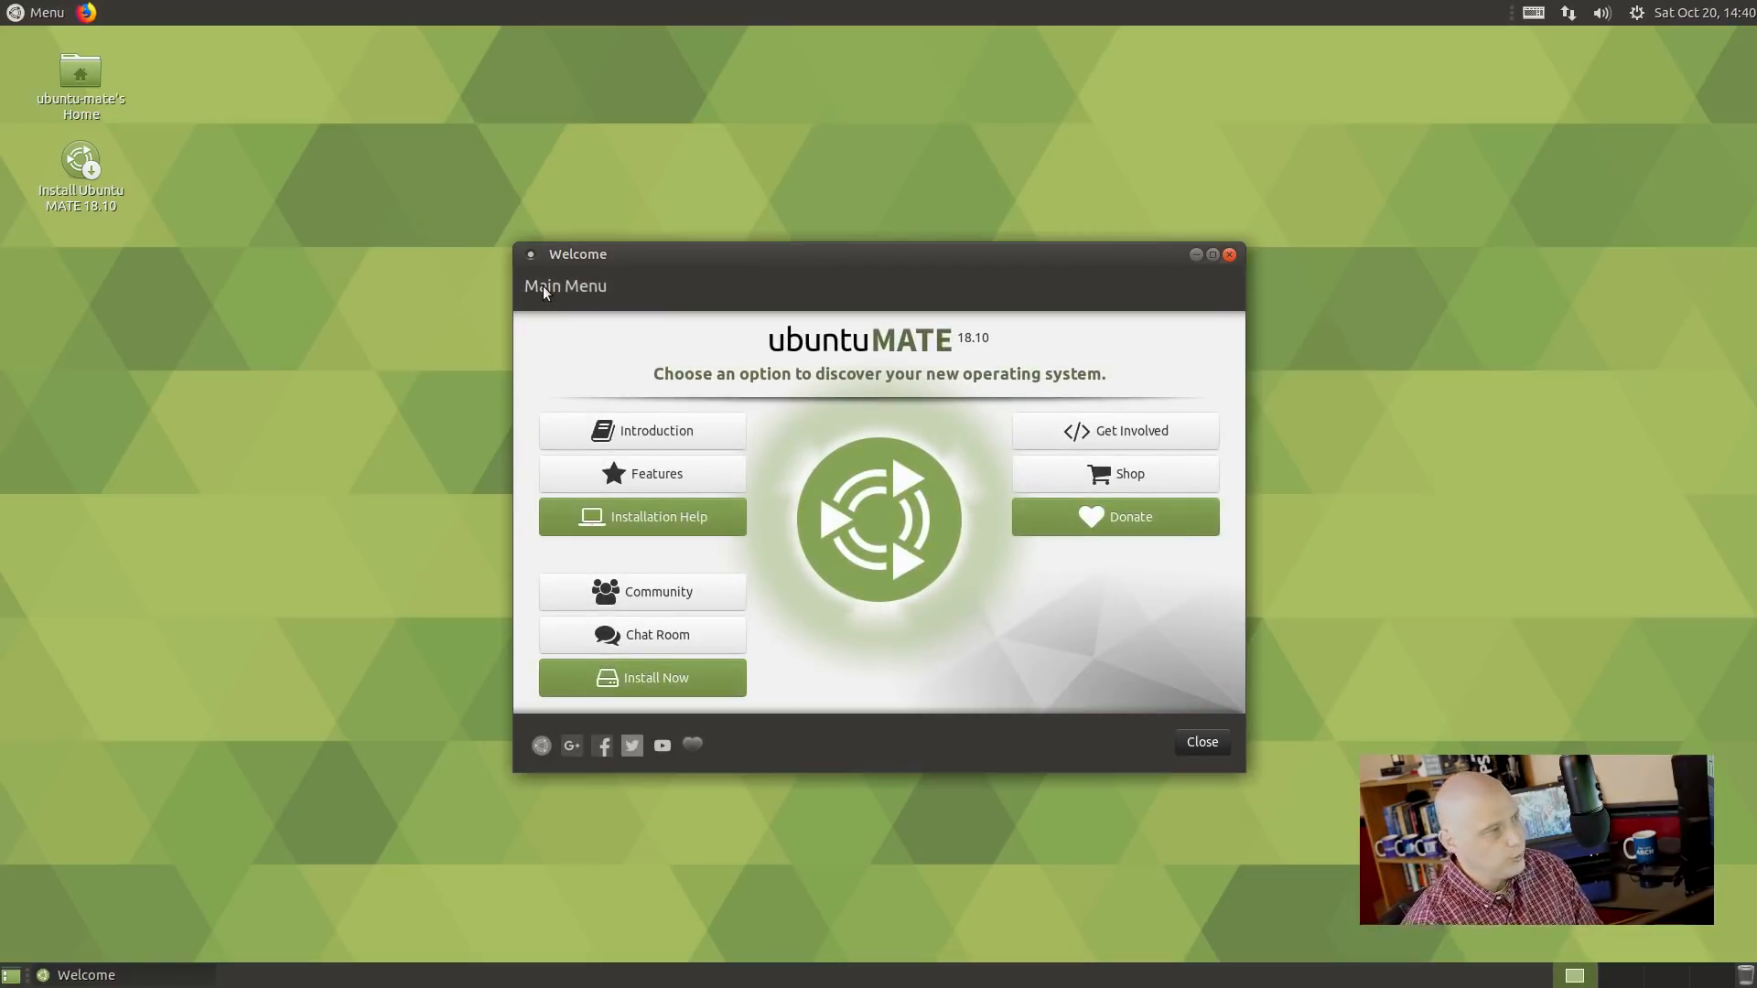
left_click(684, 474)
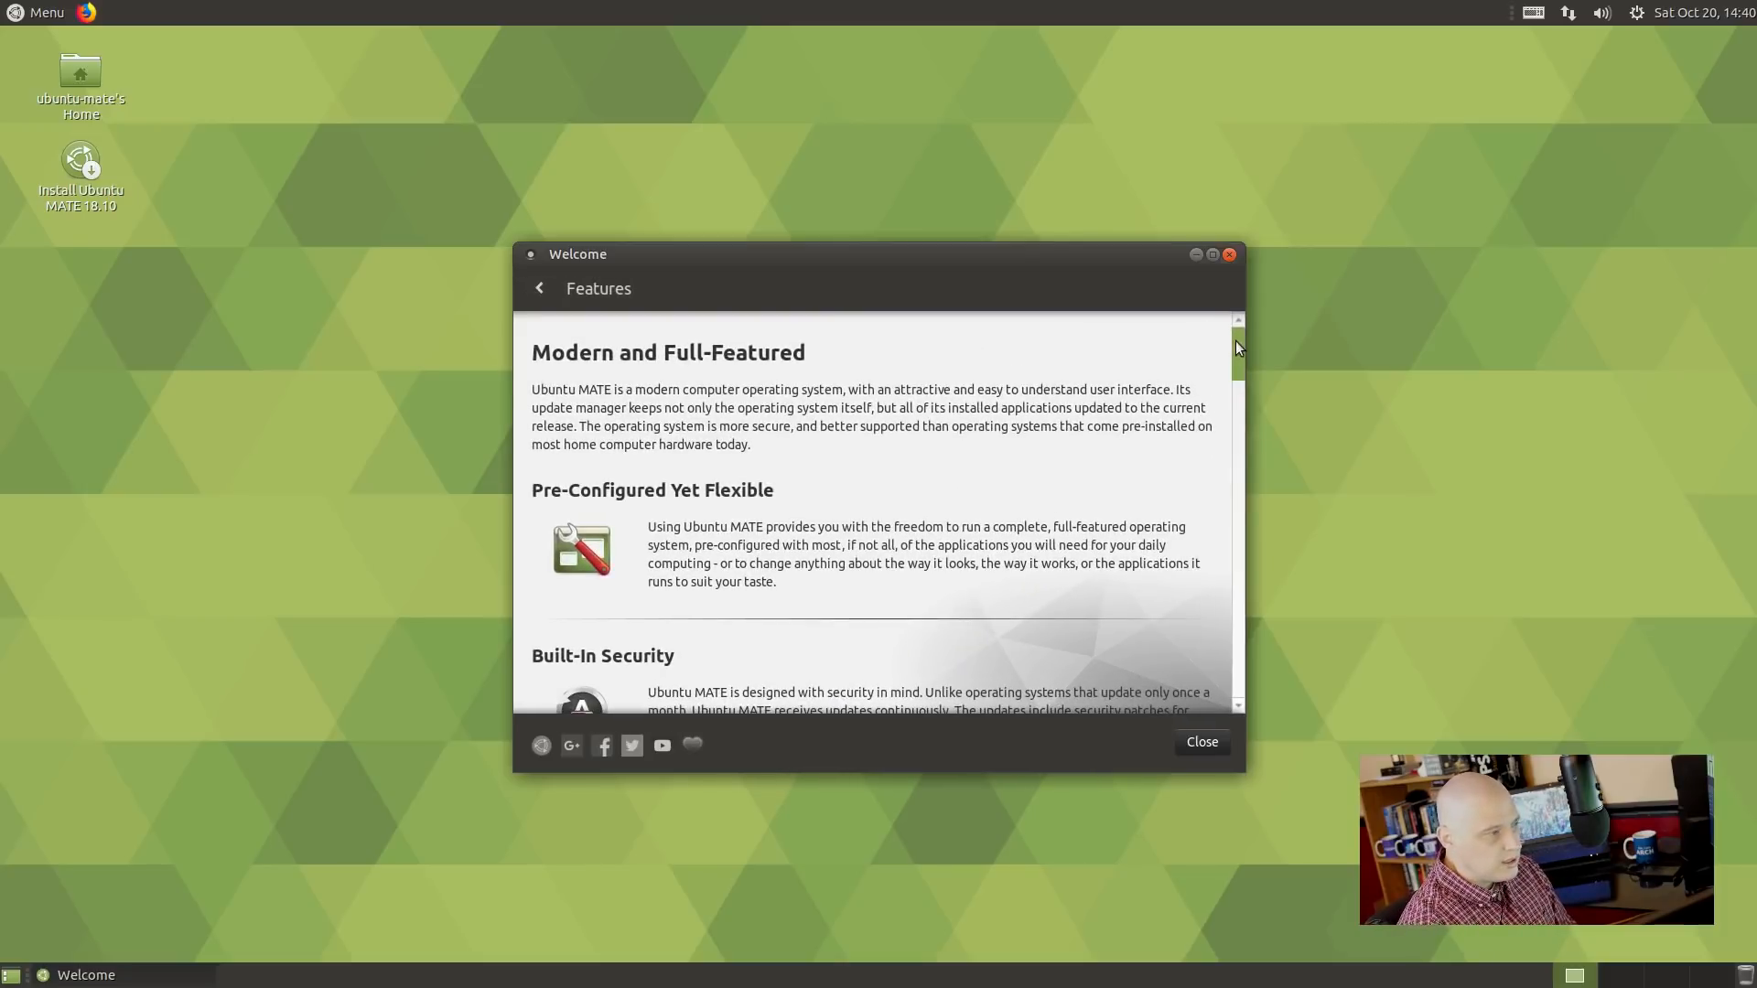
left_click_drag(1235, 340, 1228, 463)
left_click(1220, 289)
left_click(539, 288)
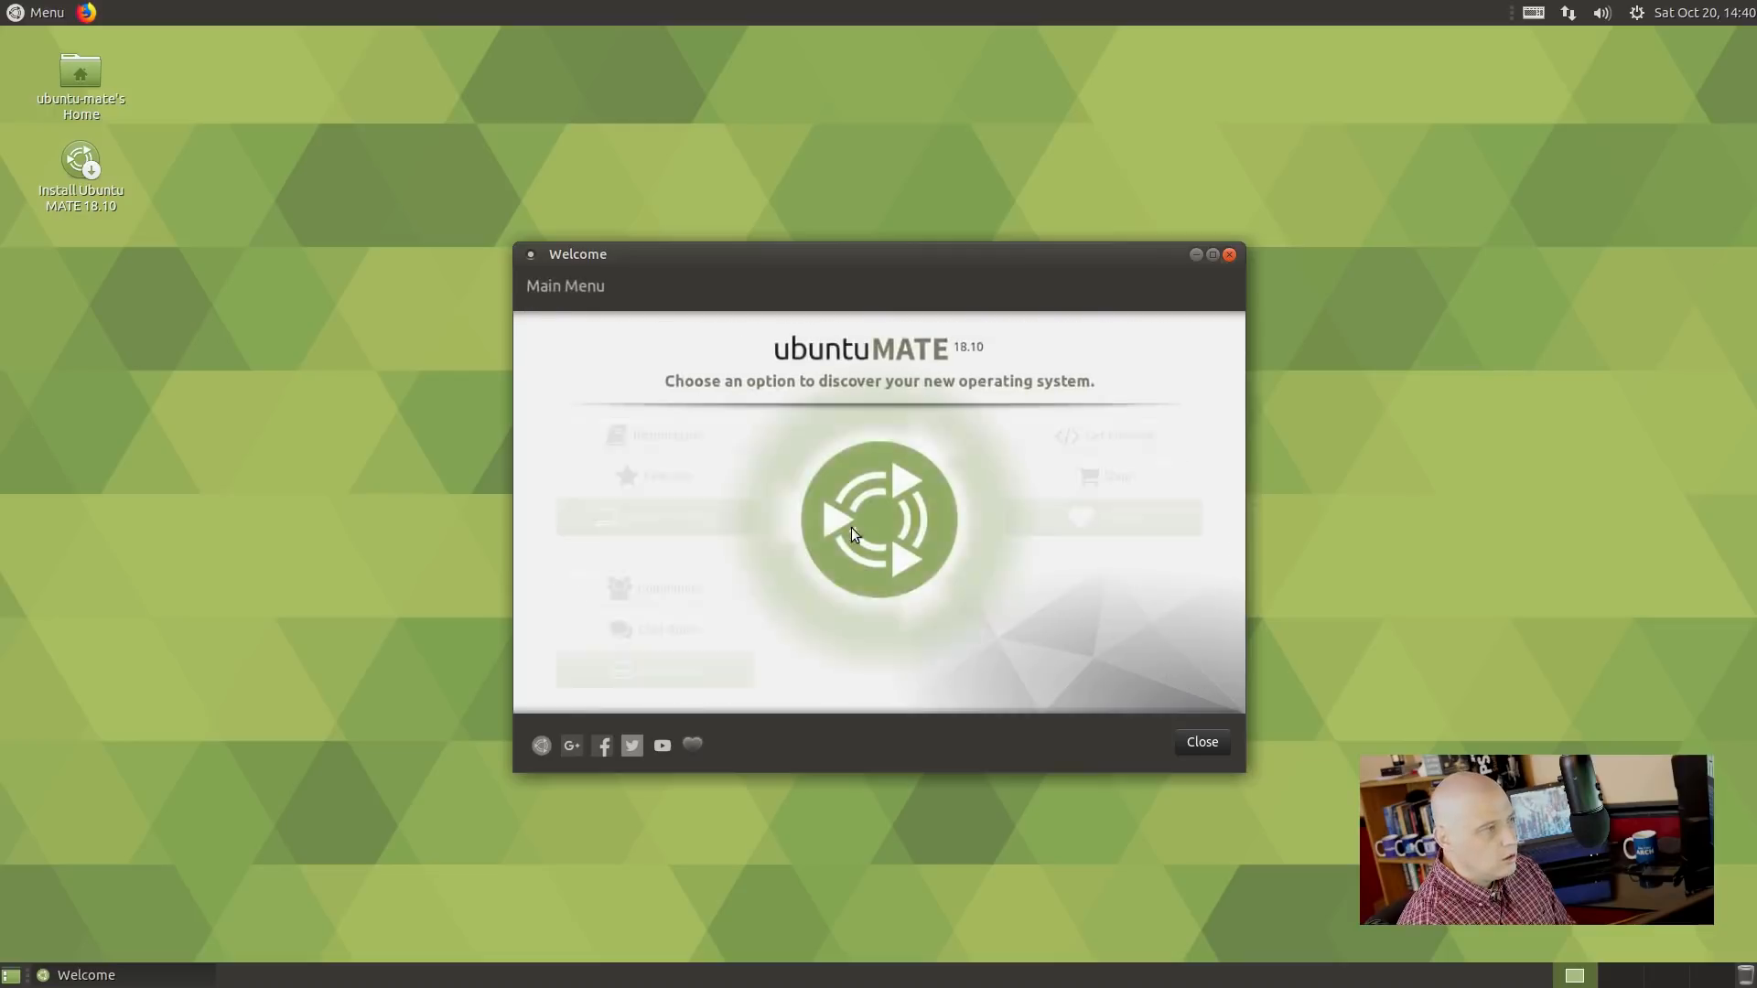
left_click(666, 516)
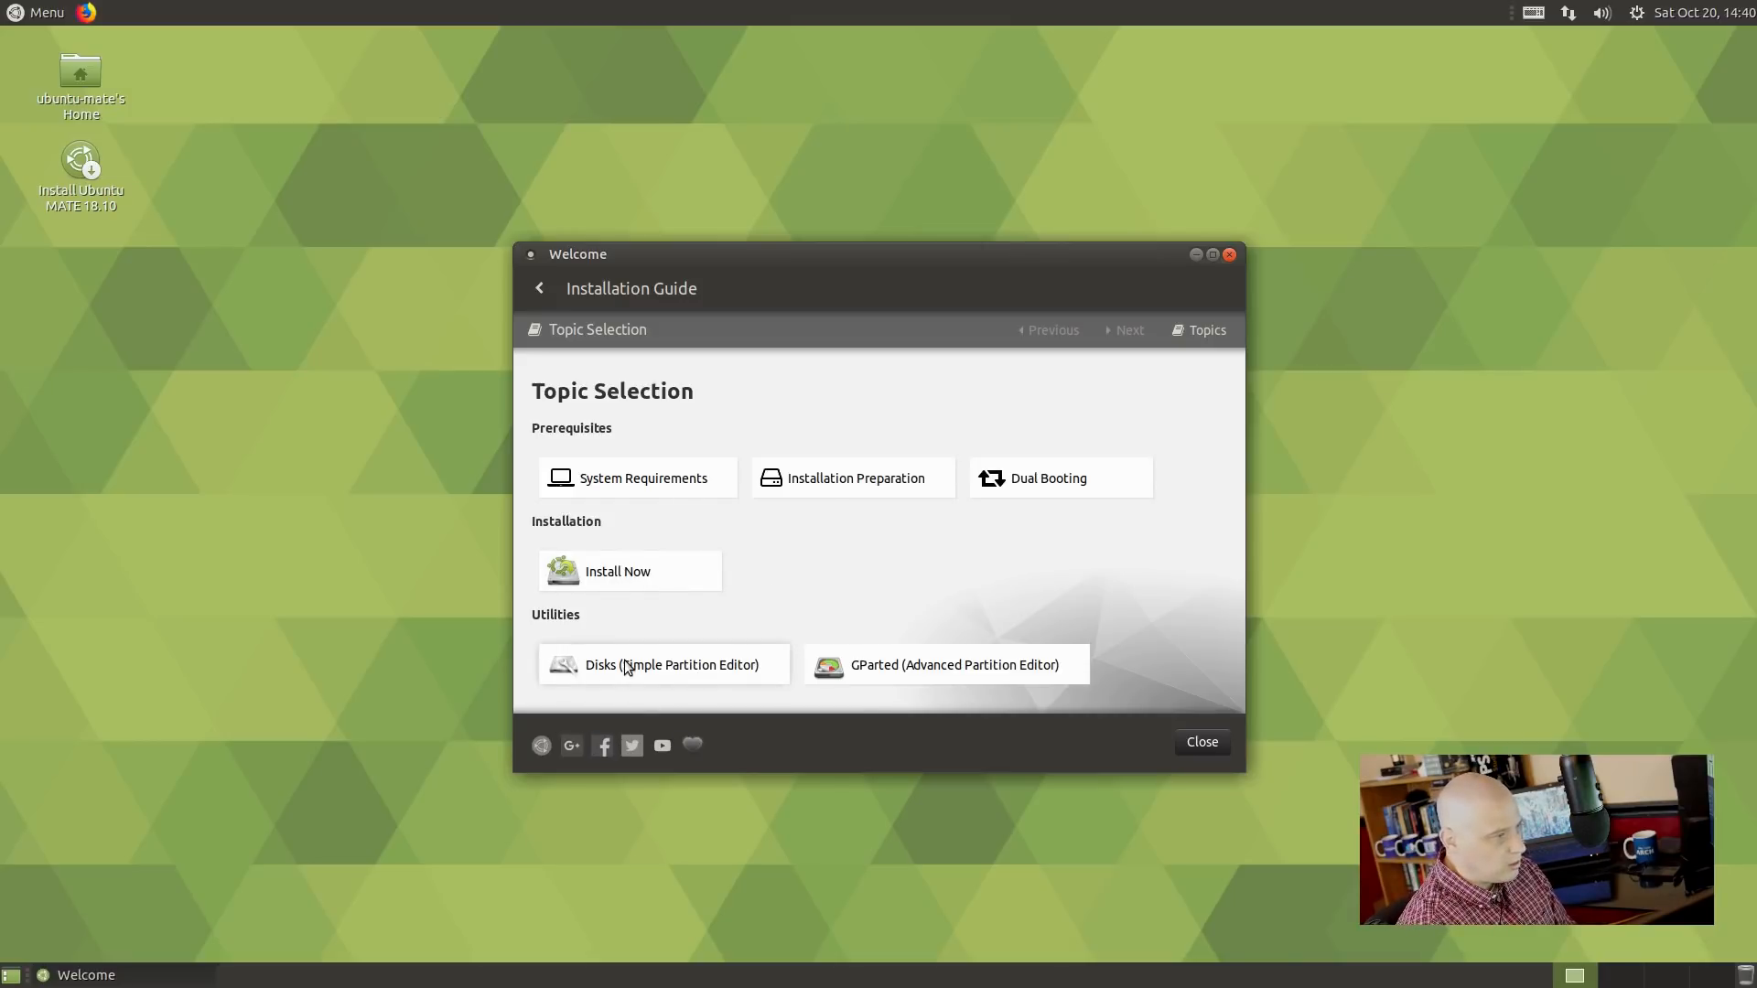
Leave the Installation Guide, view the Chat Room page, then close Ubuntu MATE Welcome.
left_click(540, 287)
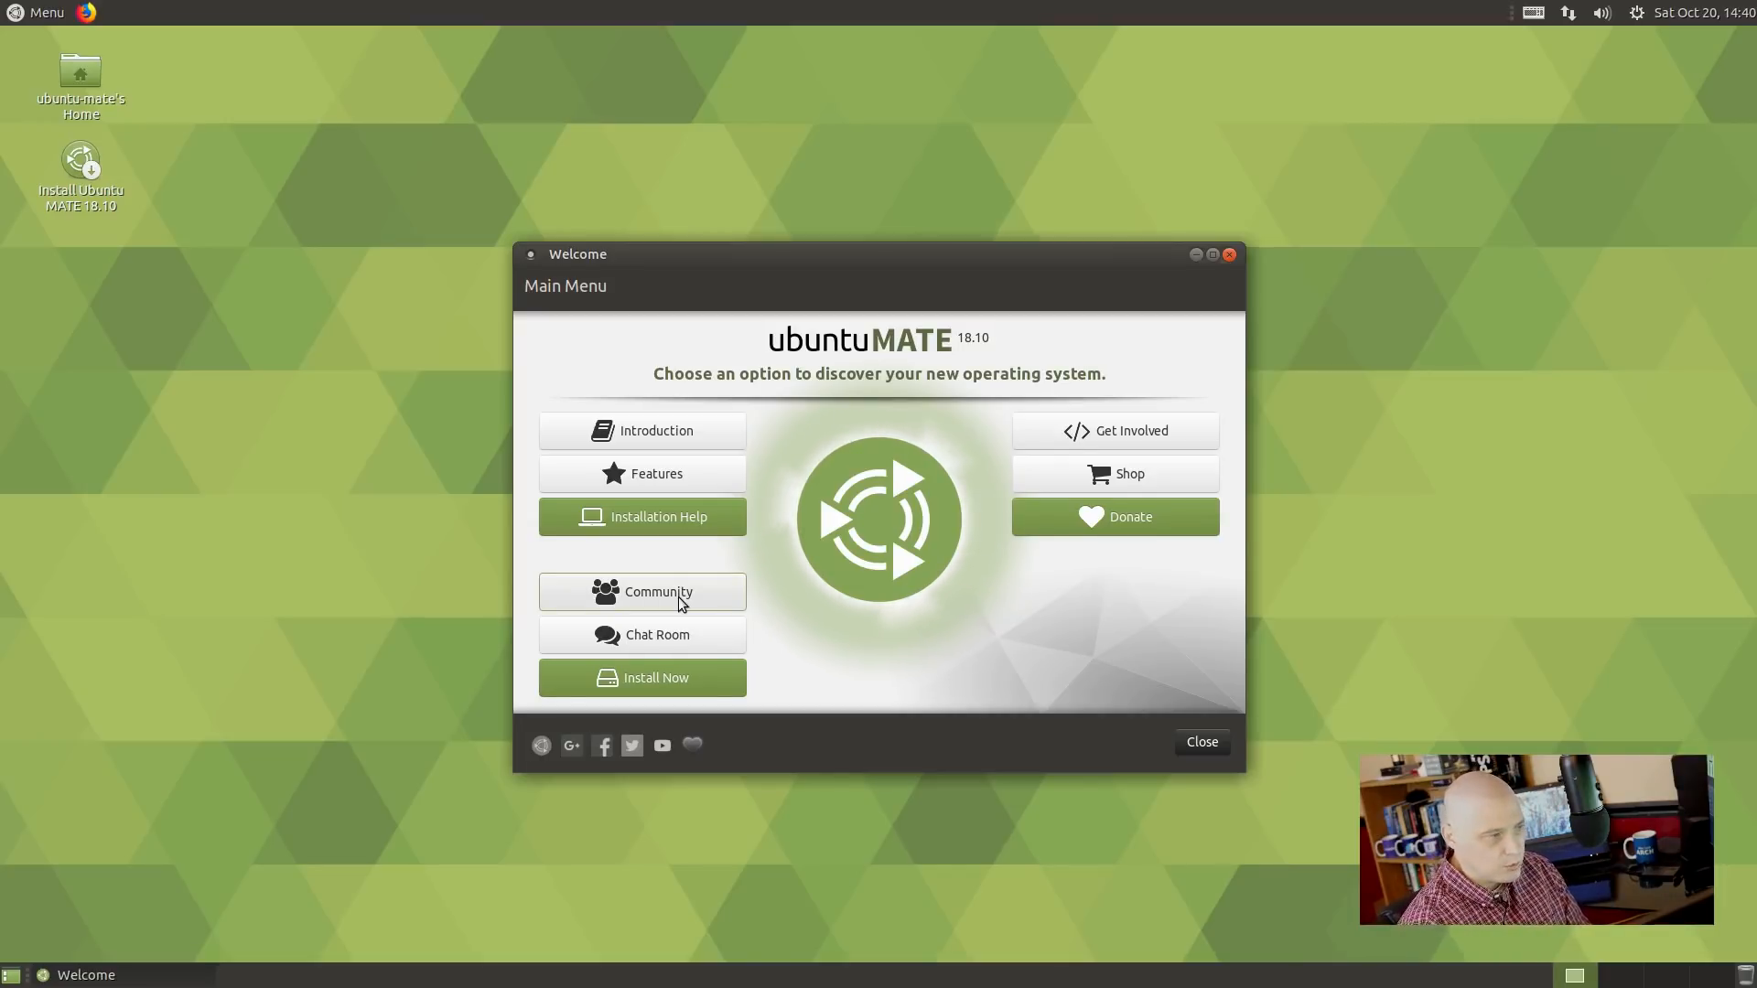
left_click(674, 646)
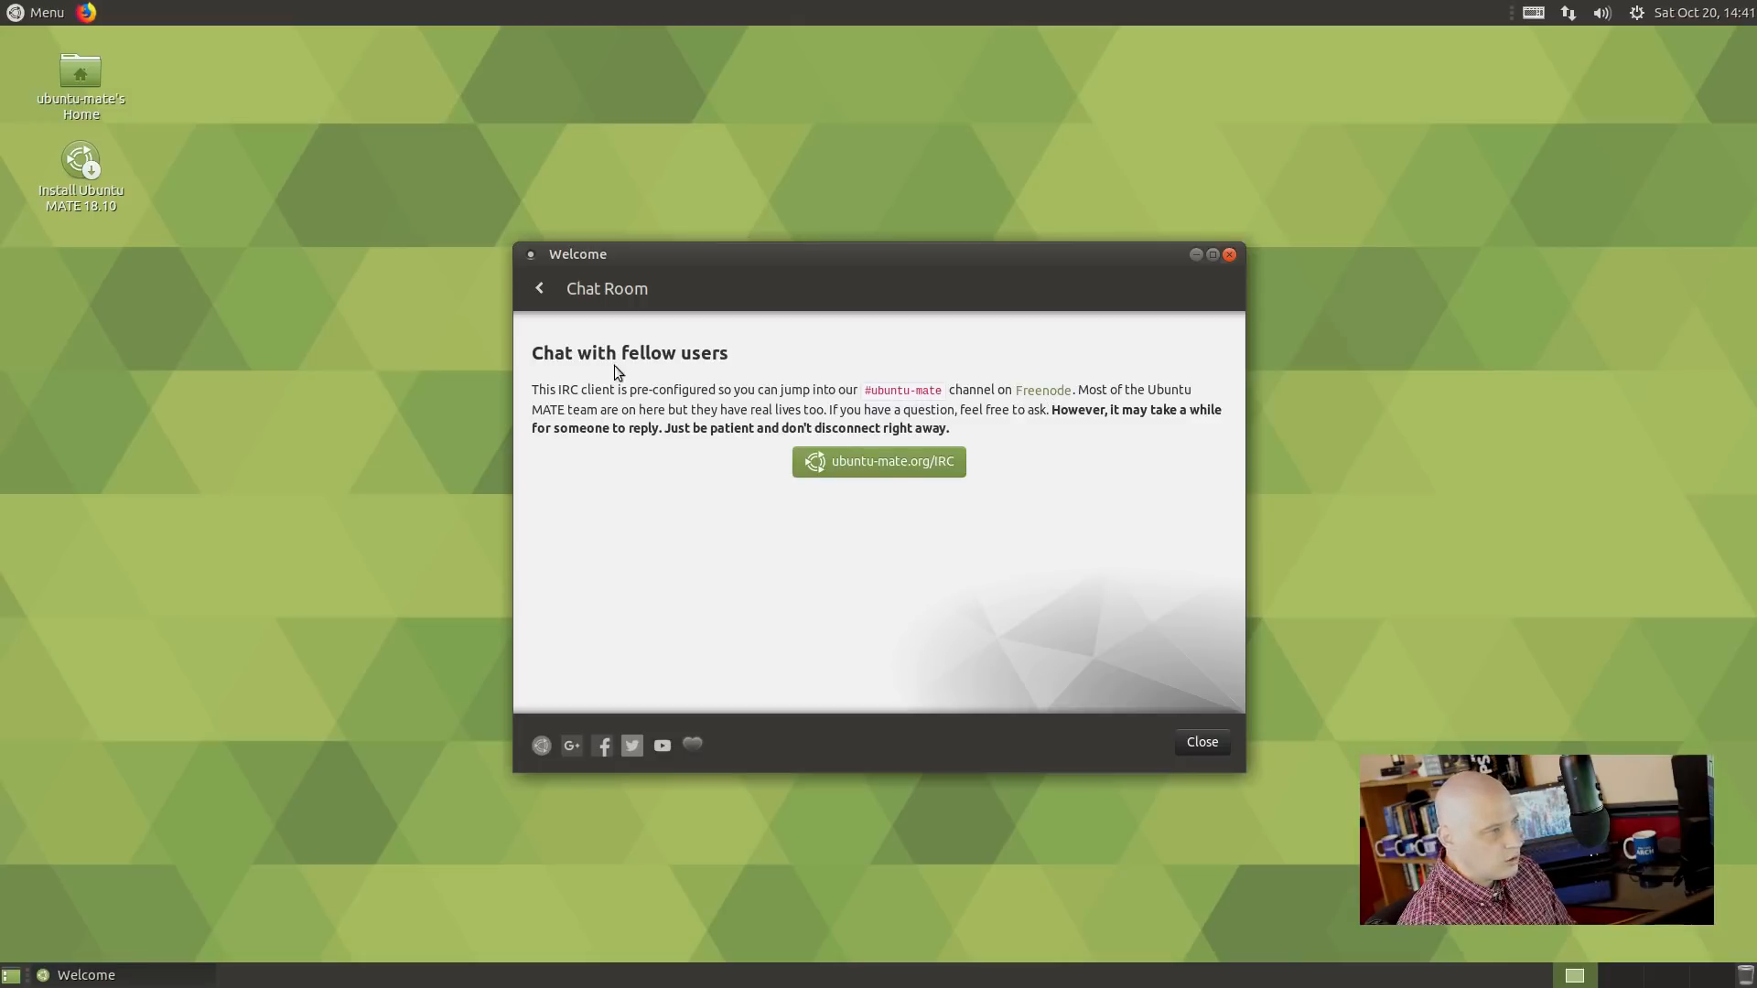
left_click(553, 292)
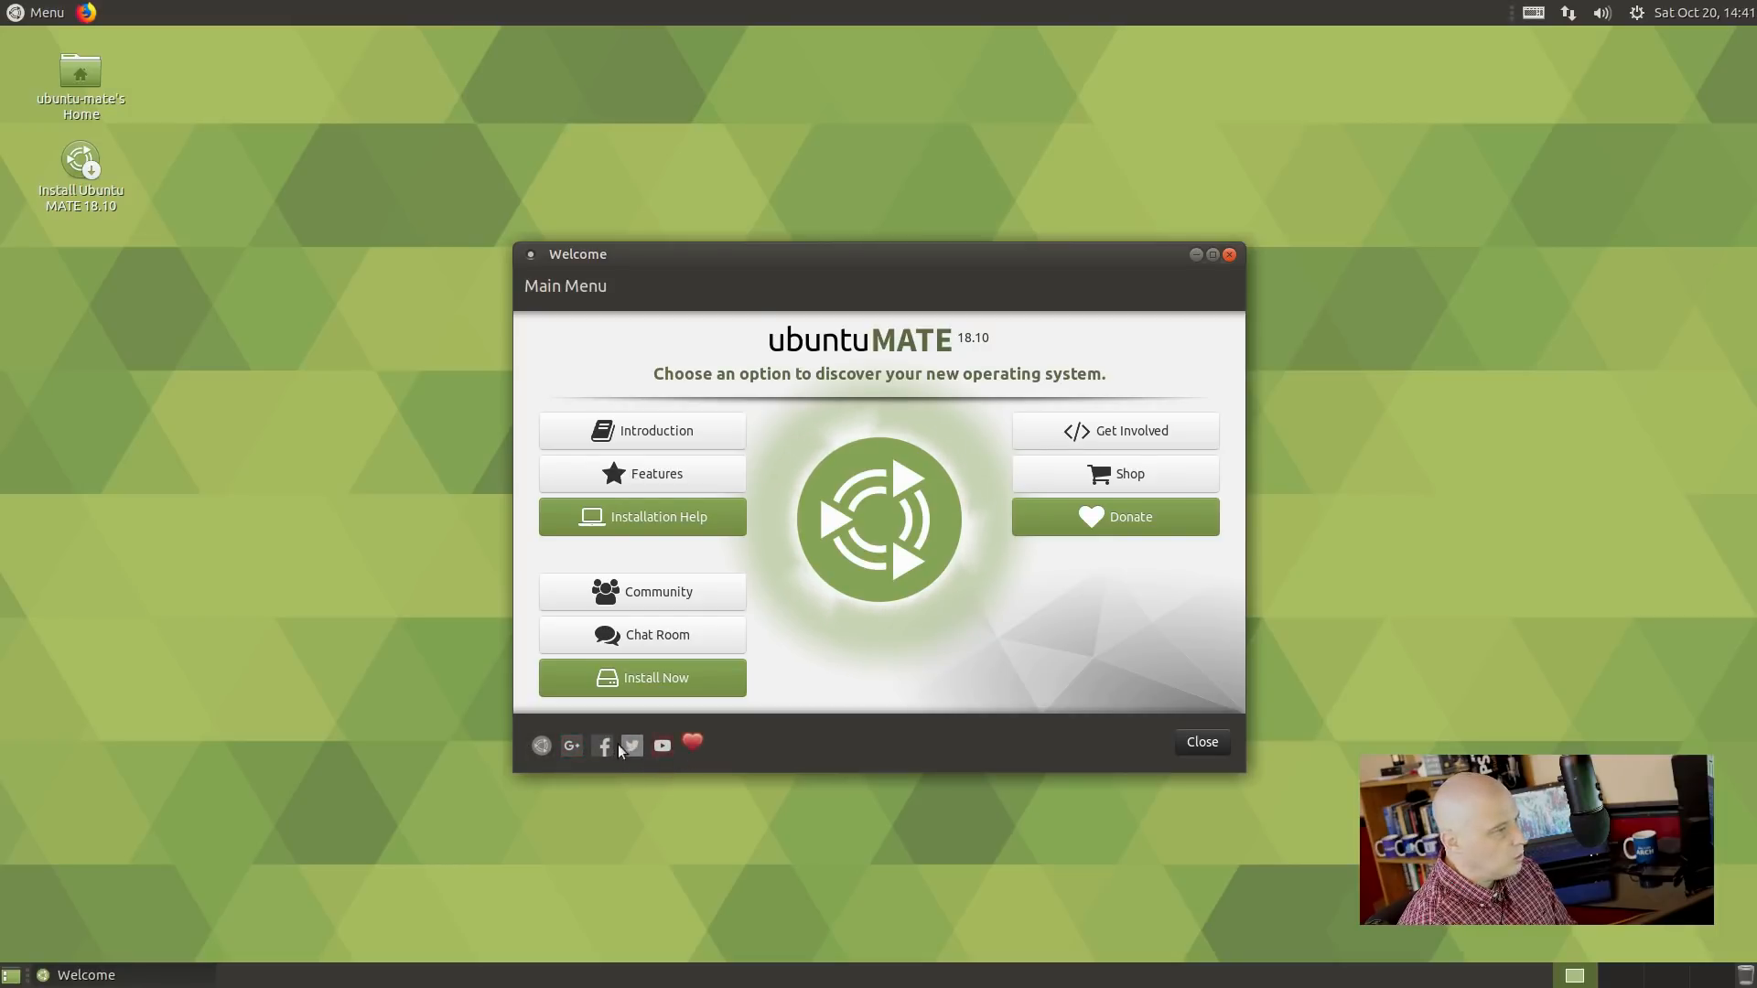
left_click(1216, 745)
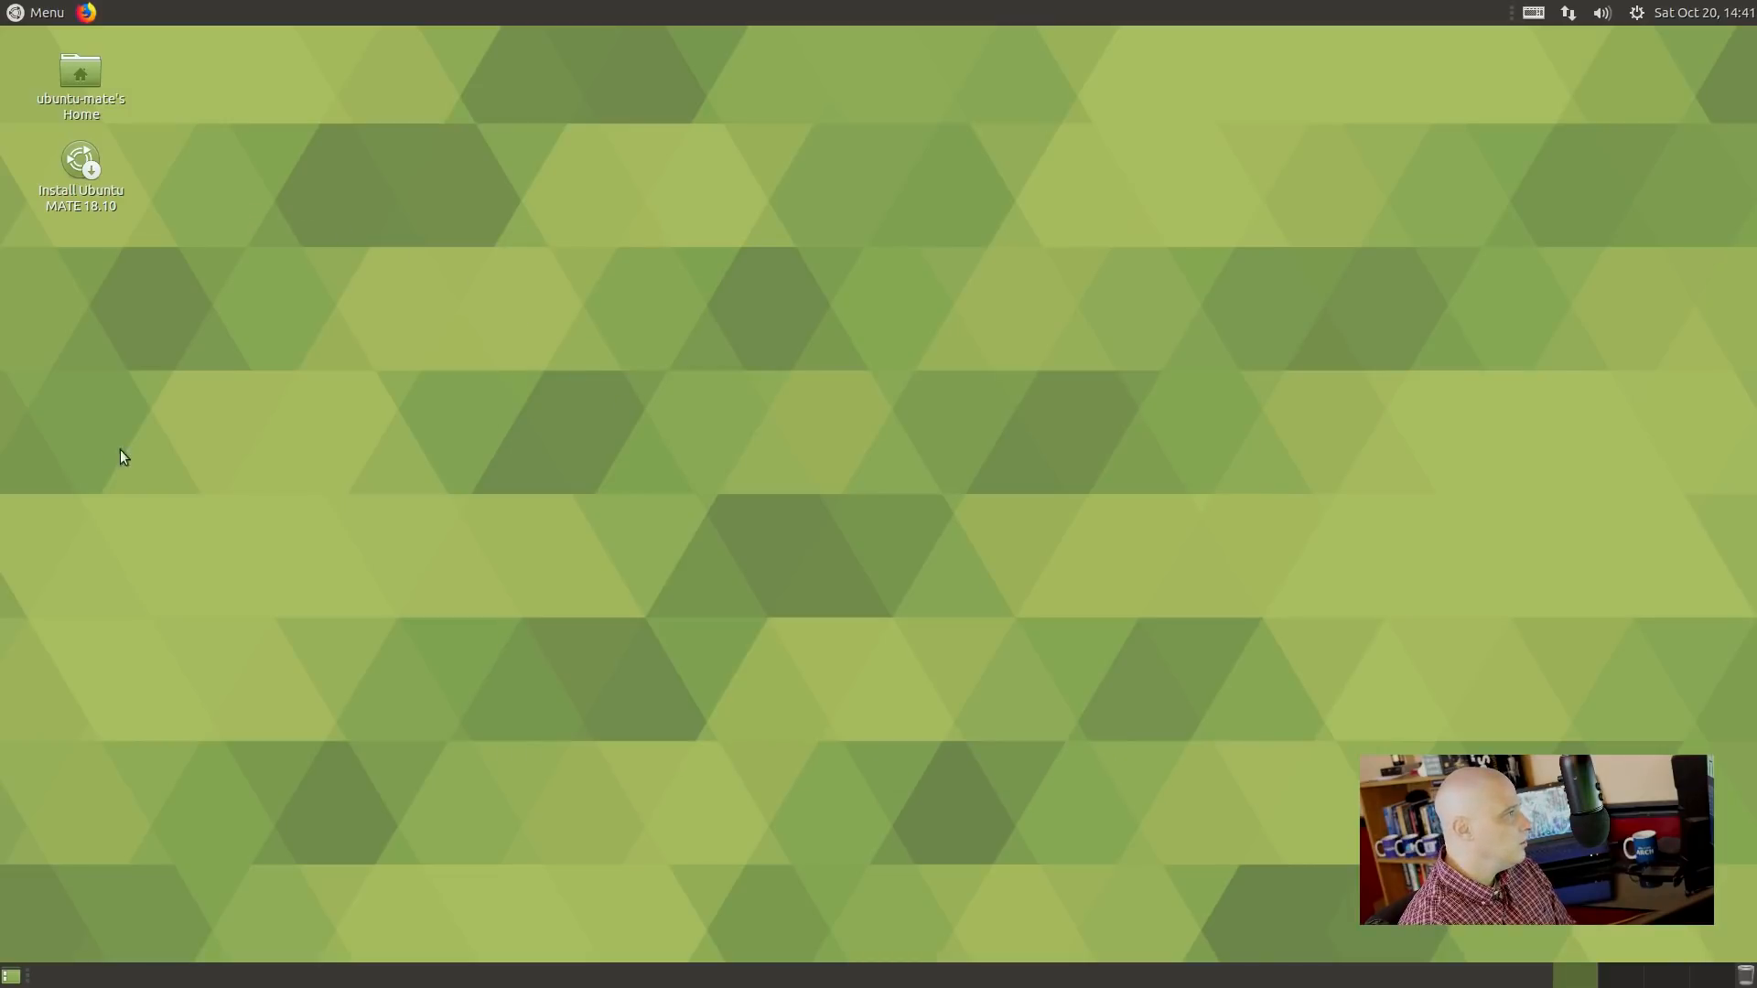
left_click(36, 11)
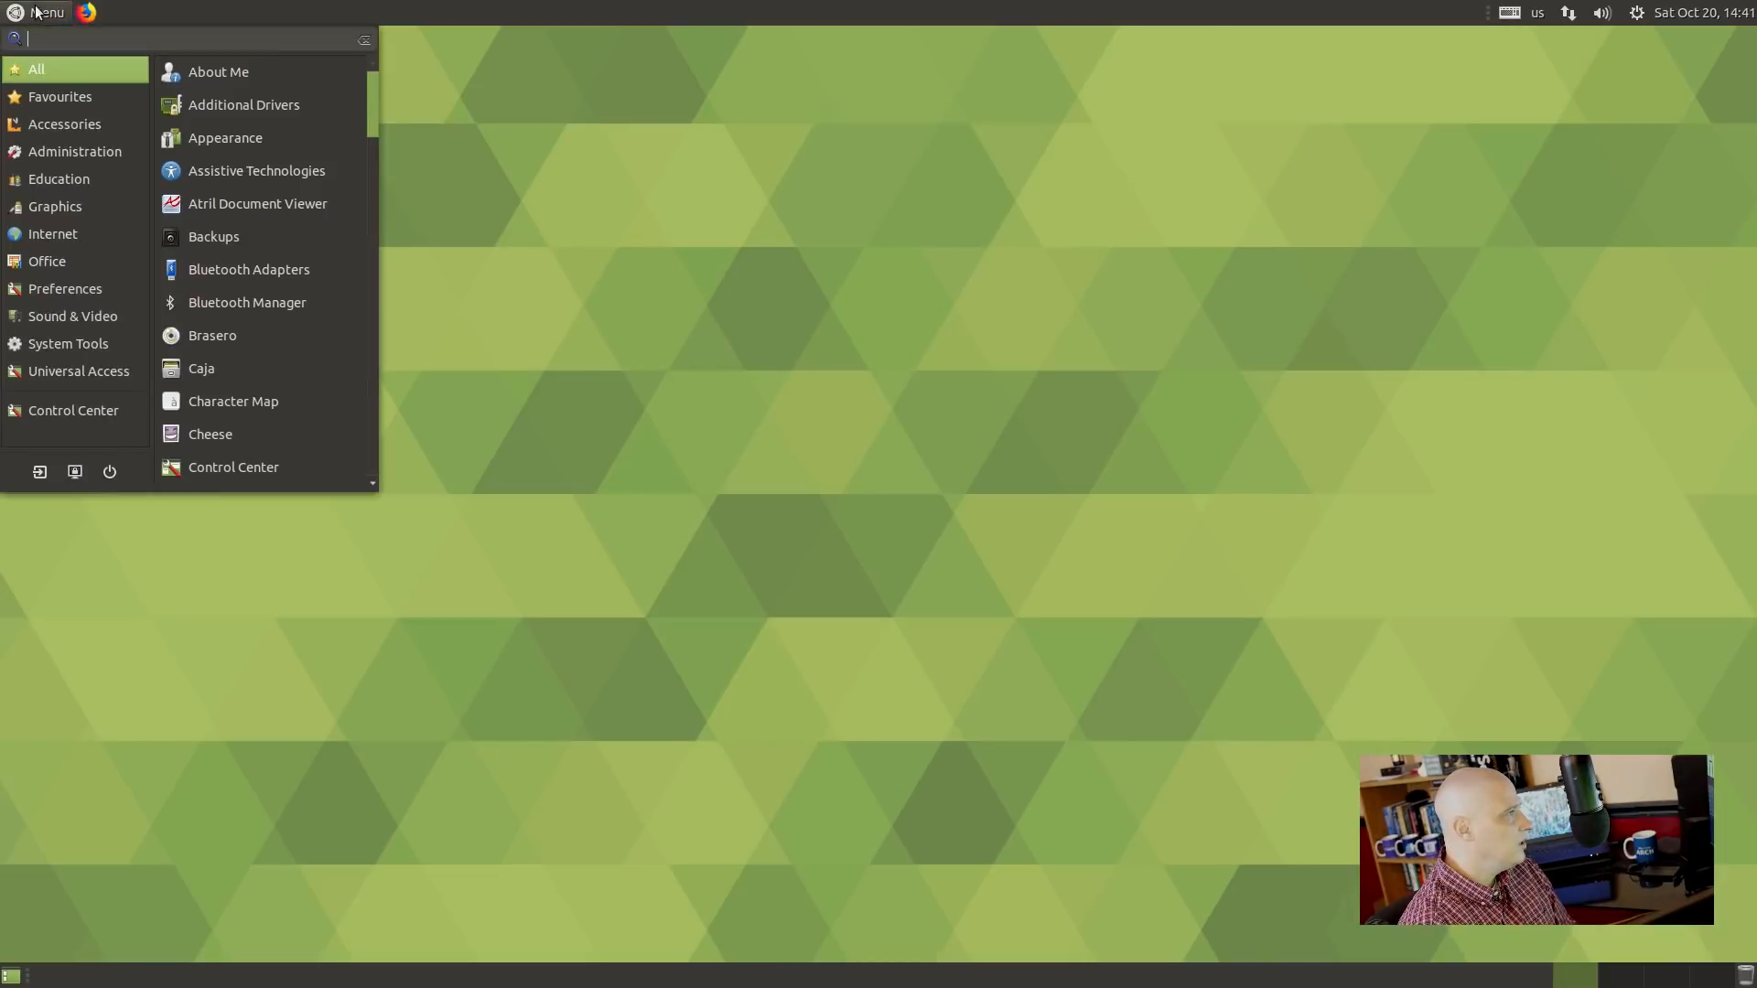
left_click(46, 125)
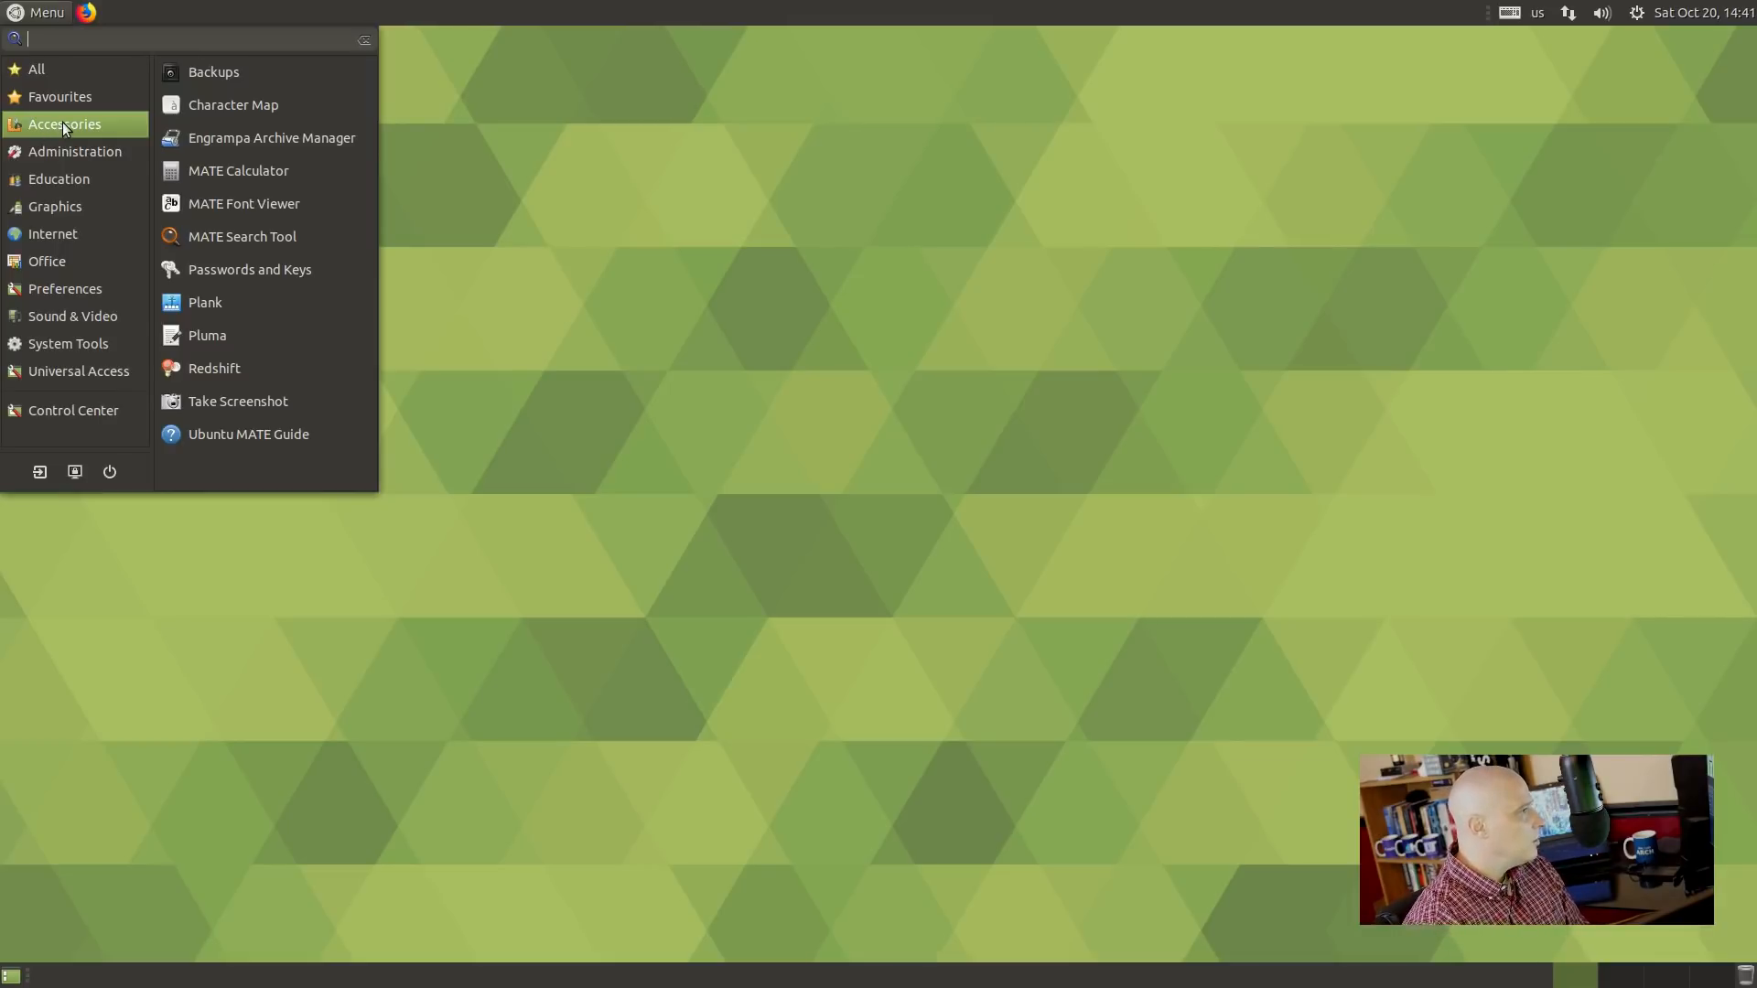
left_click(256, 74)
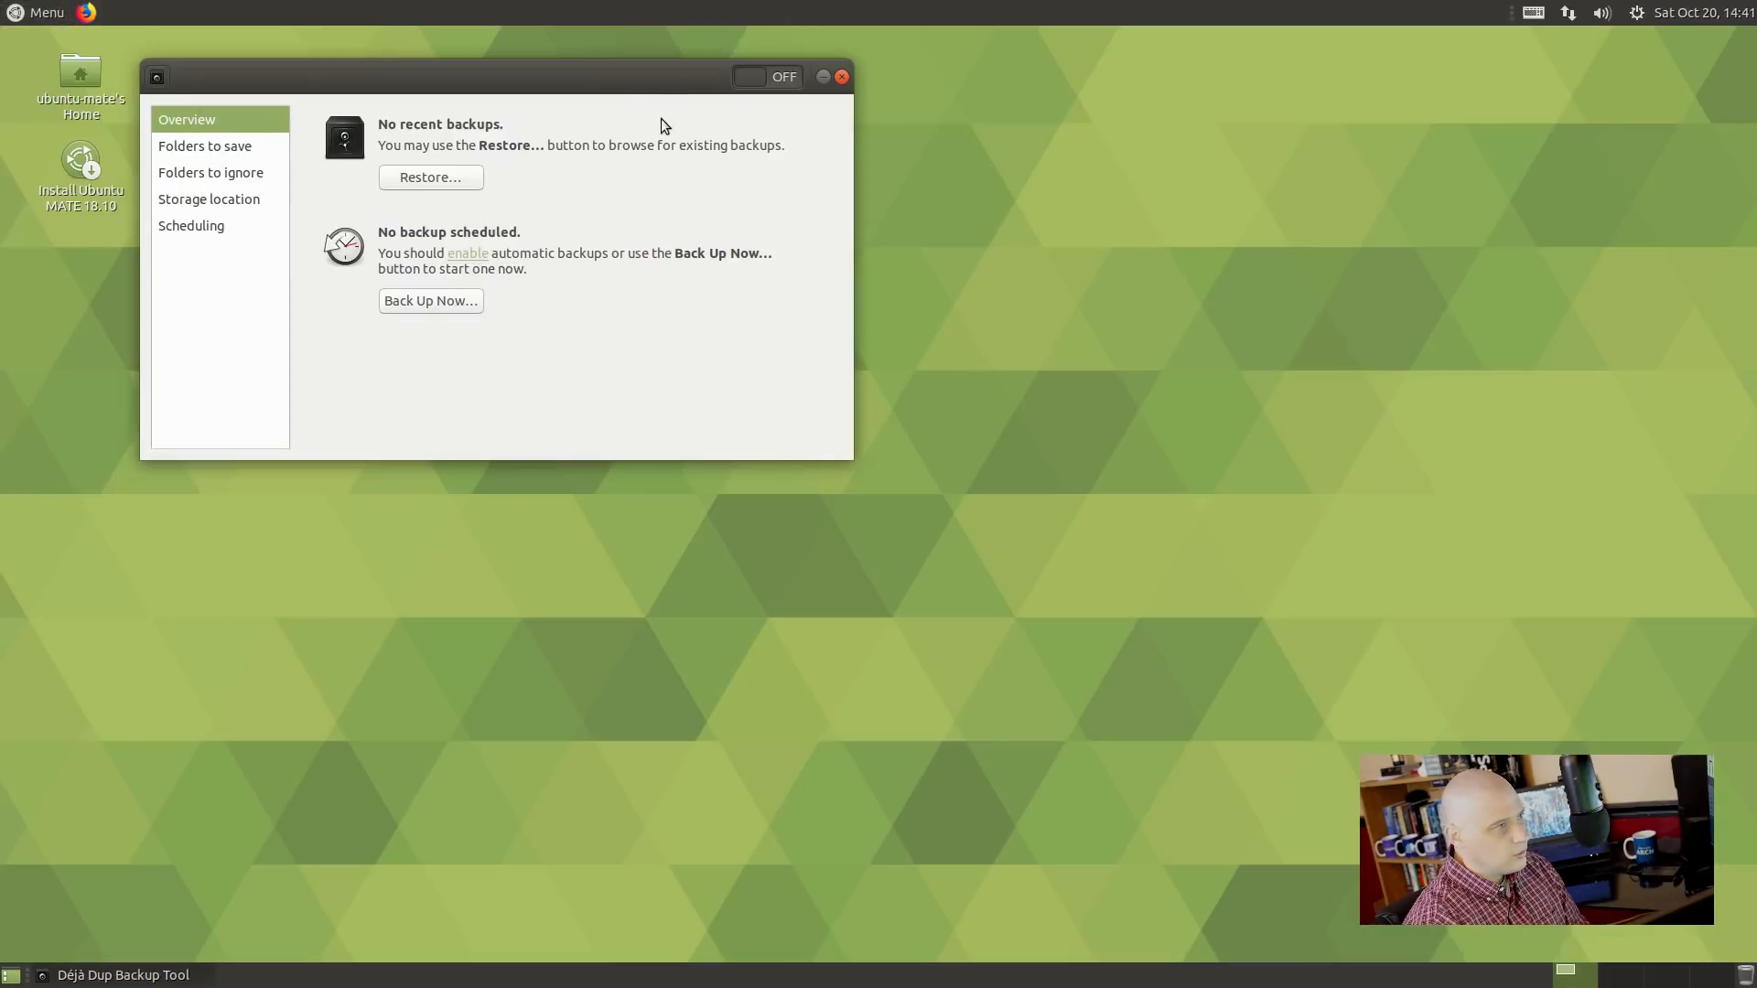
left_click_drag(644, 79, 1133, 349)
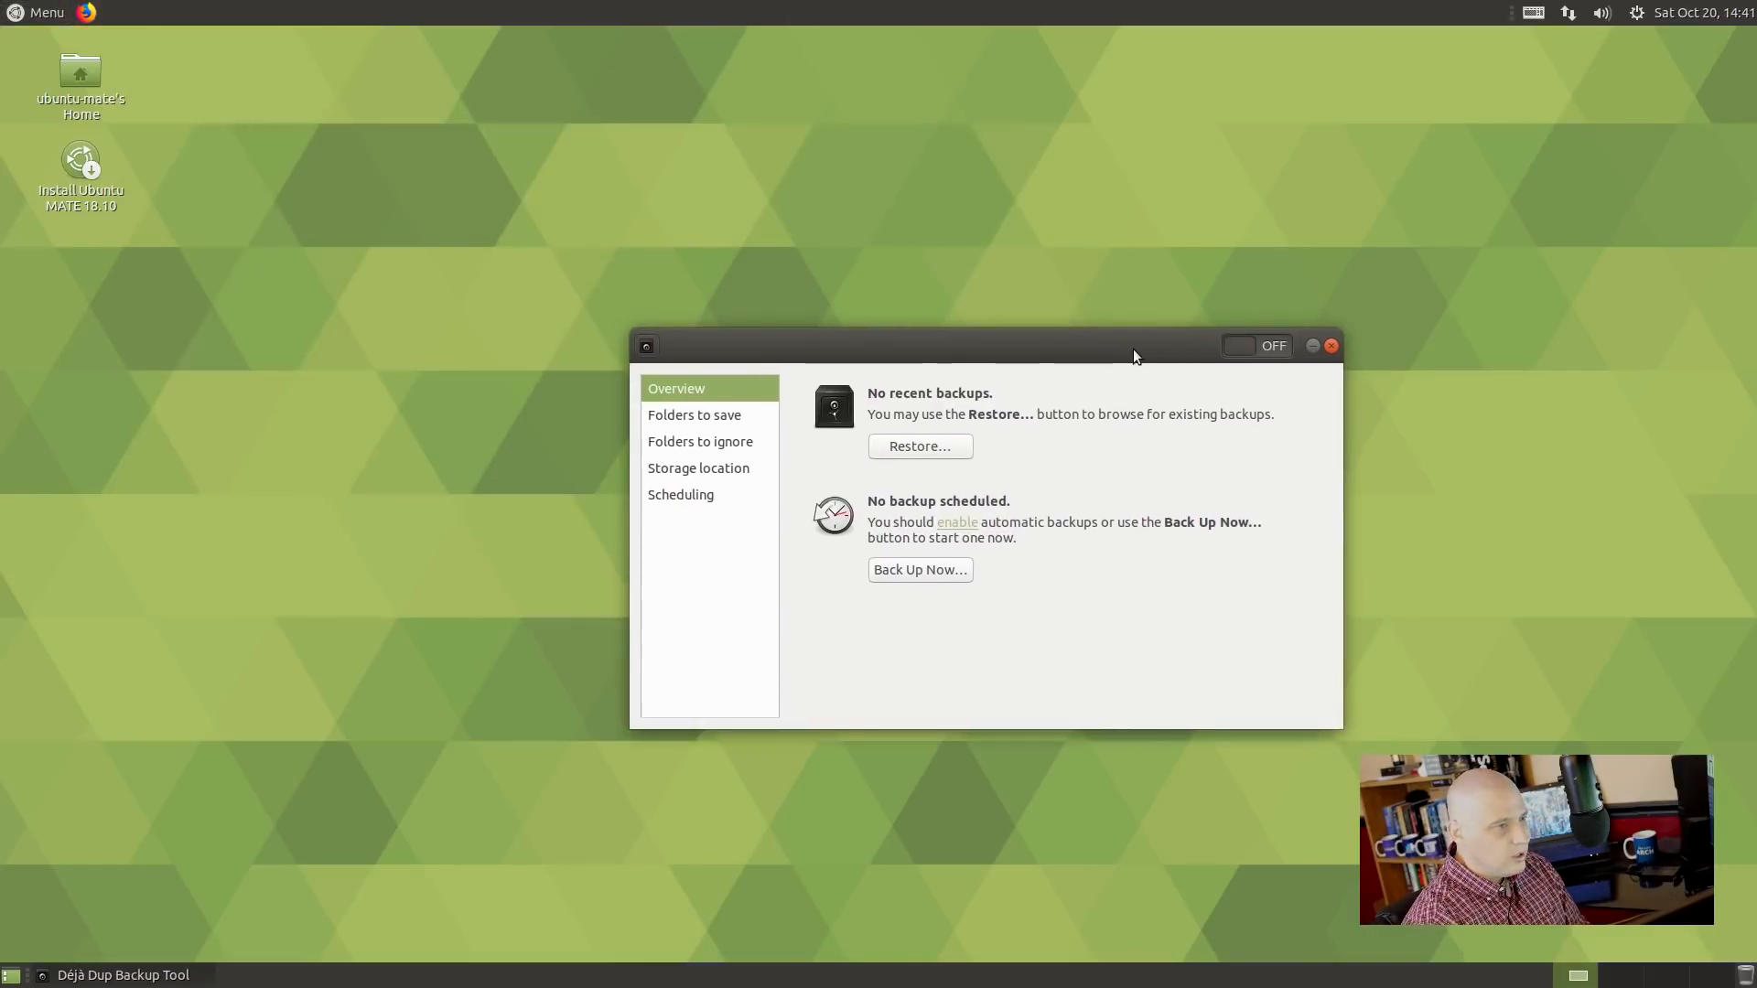
left_click(37, 12)
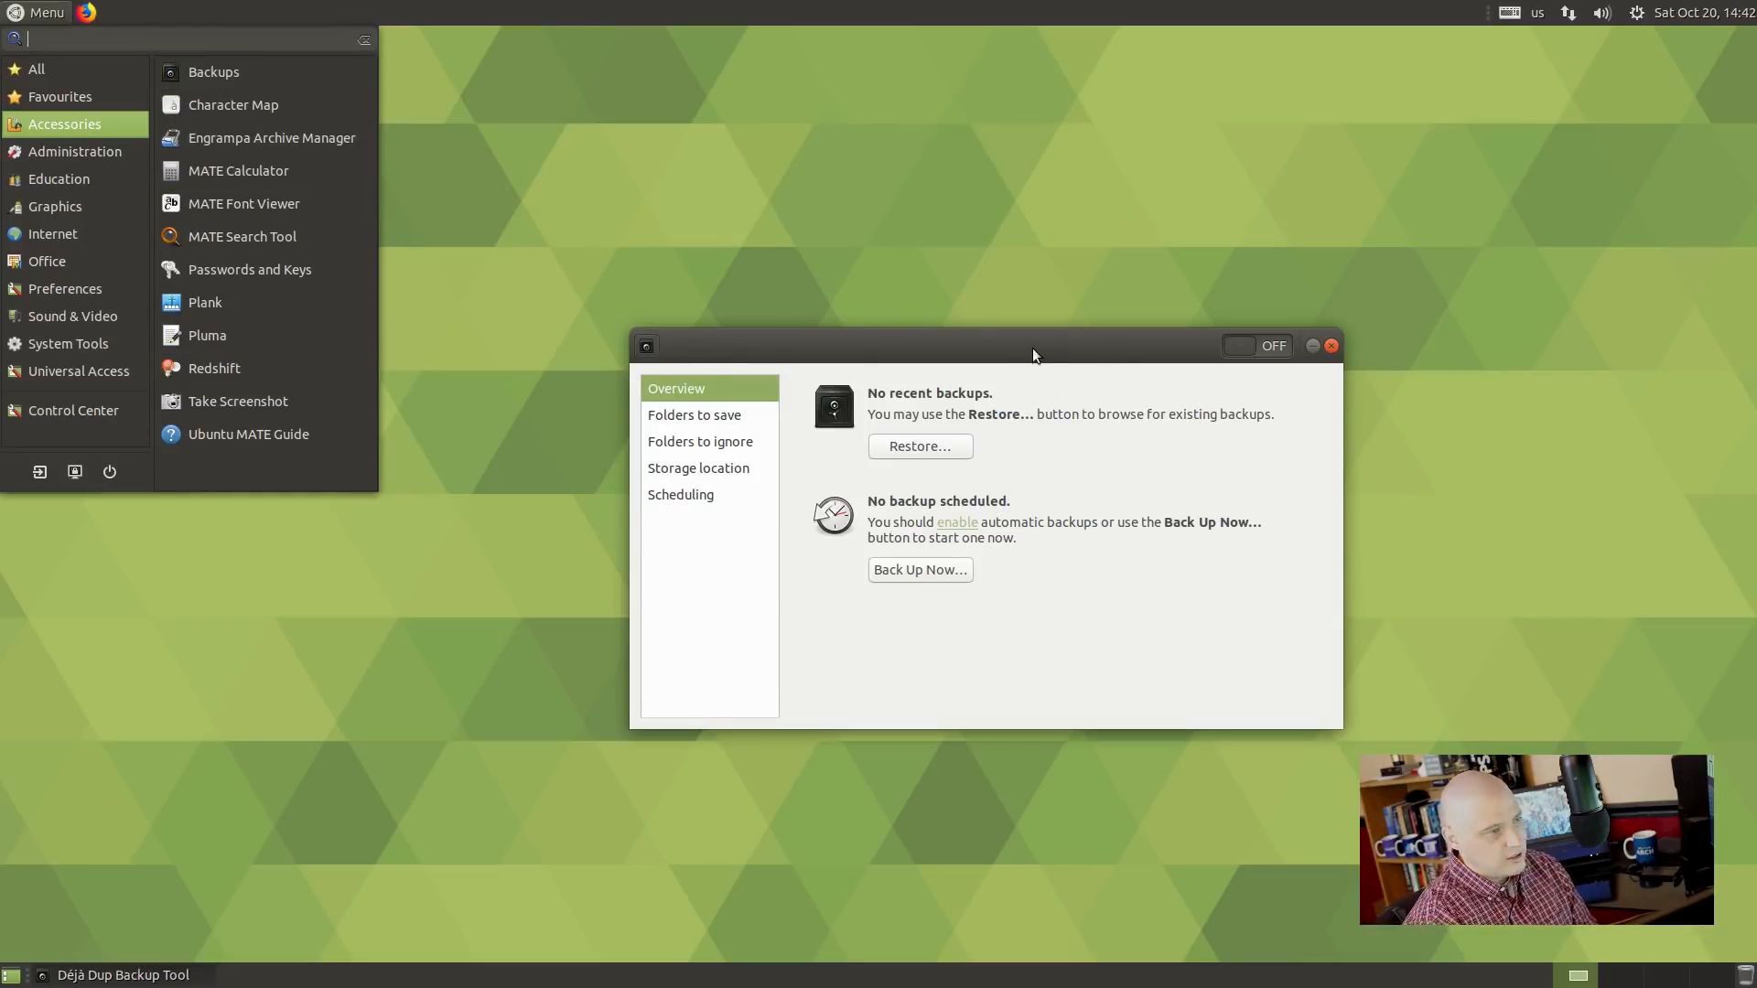
left_click(1332, 345)
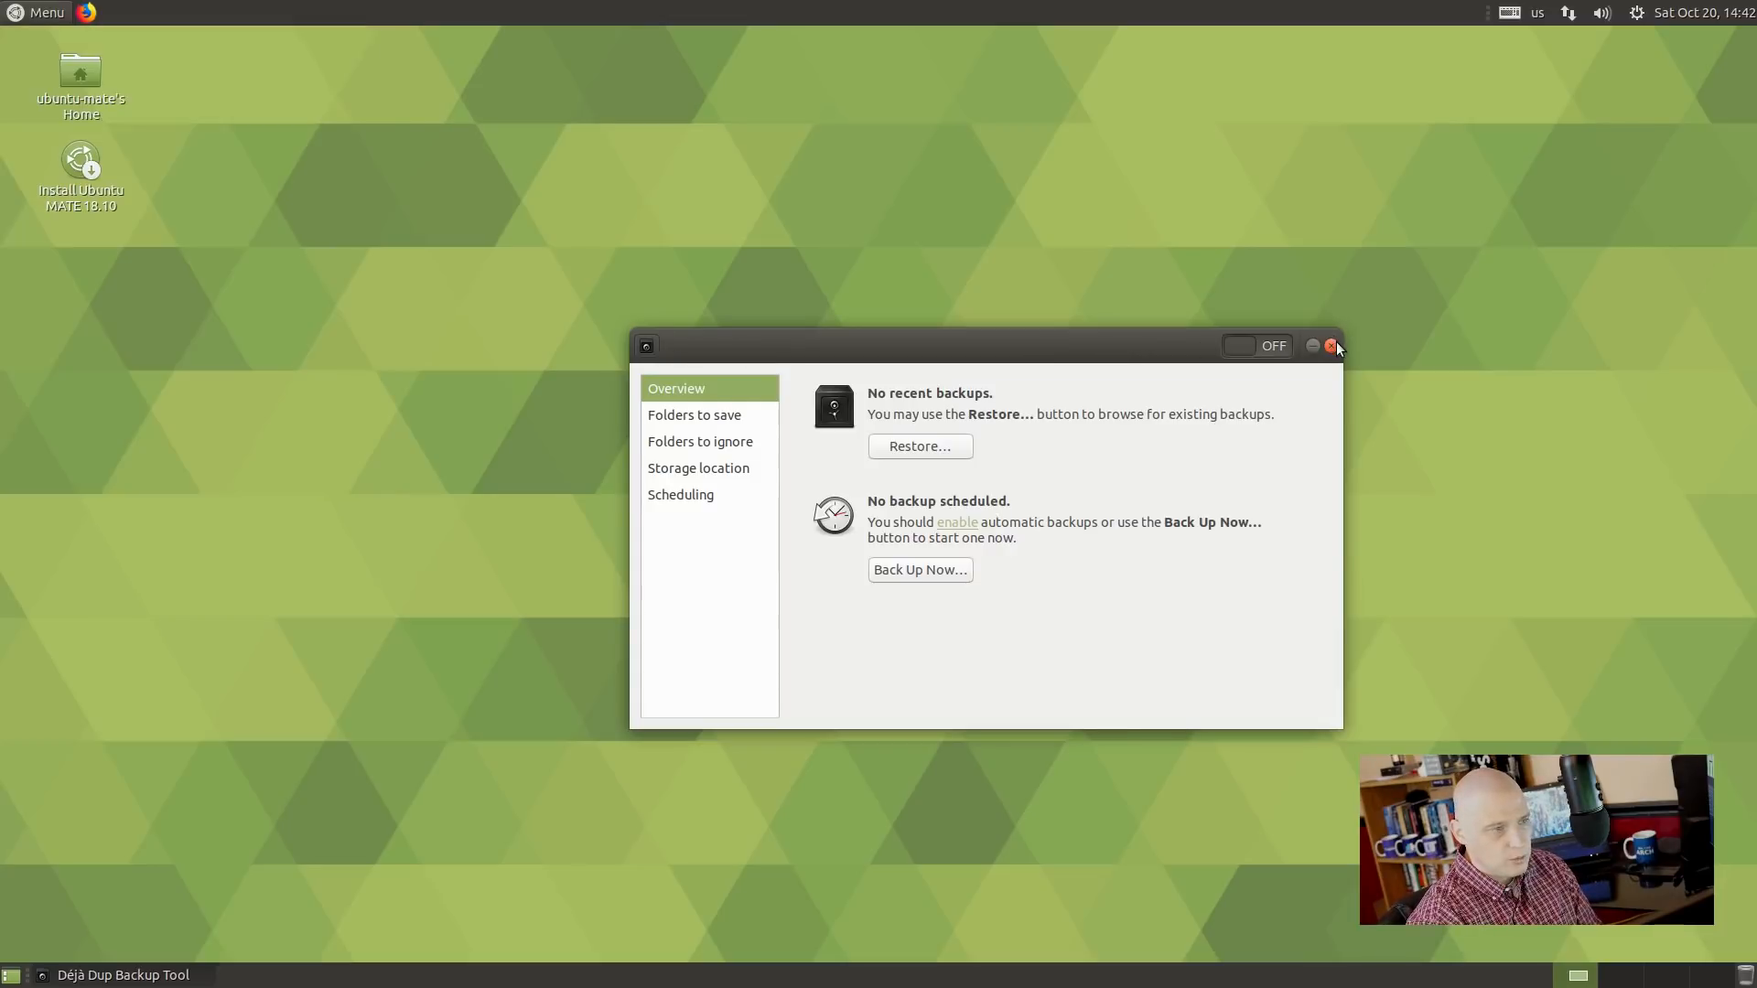
left_click(1332, 345)
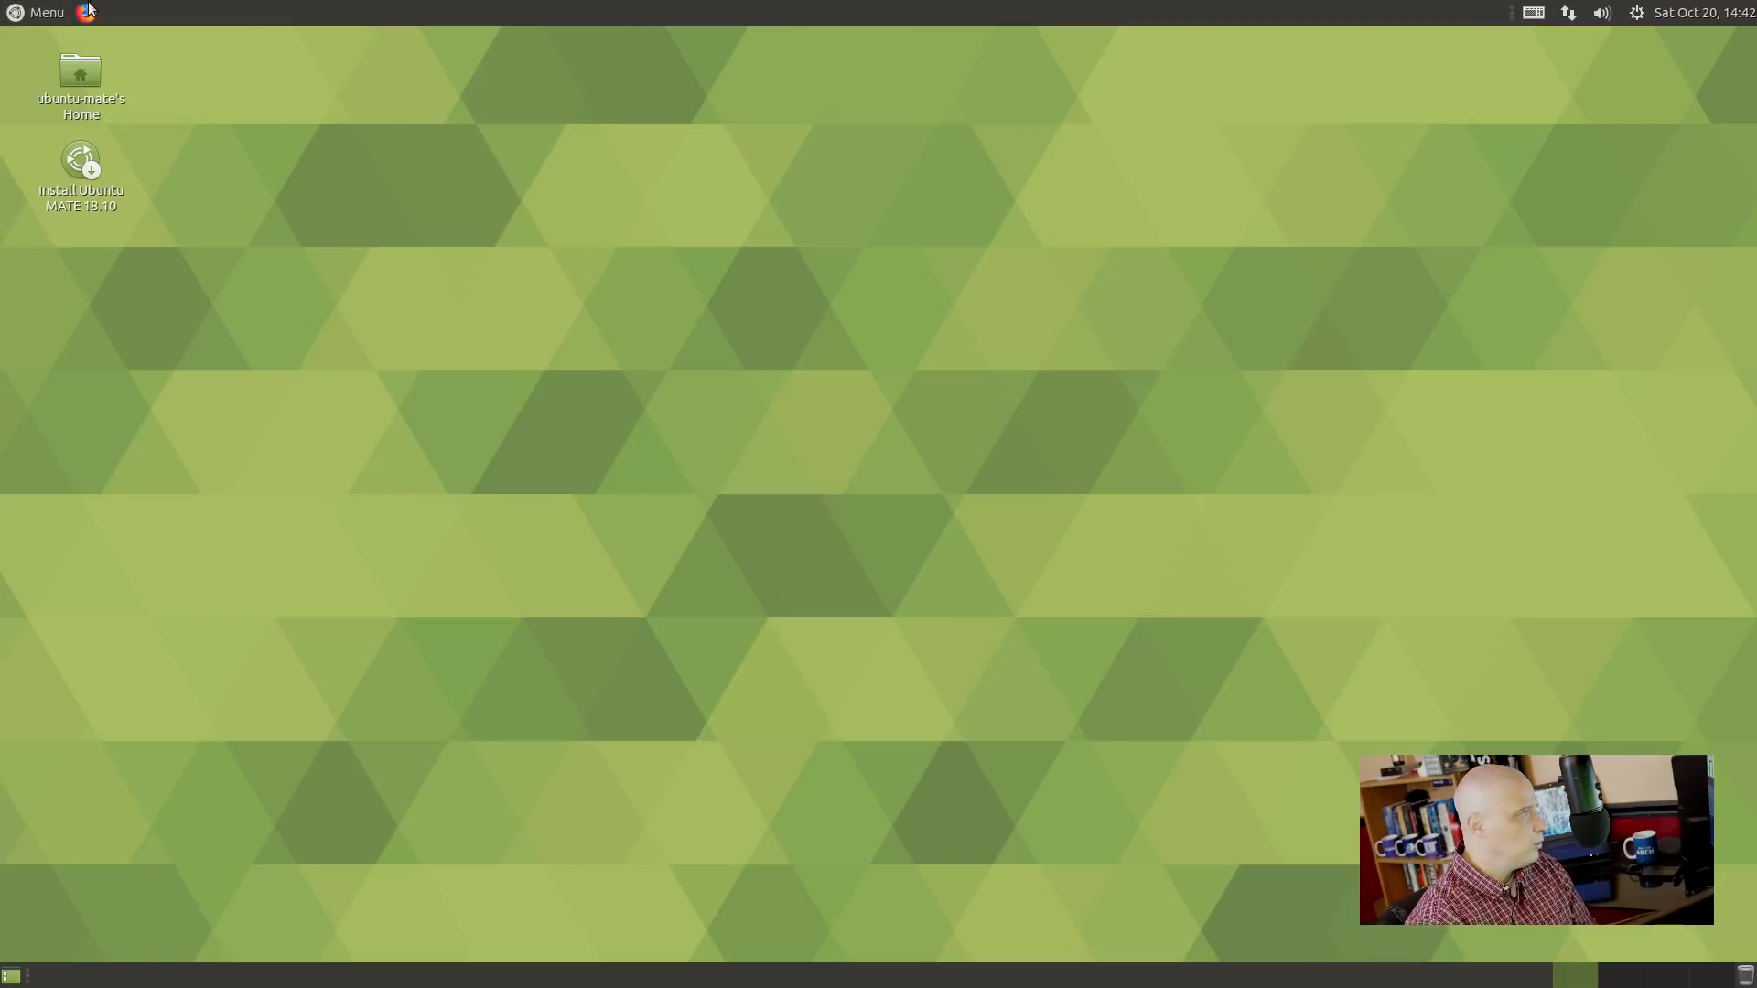
left_click(38, 12)
left_click(73, 121)
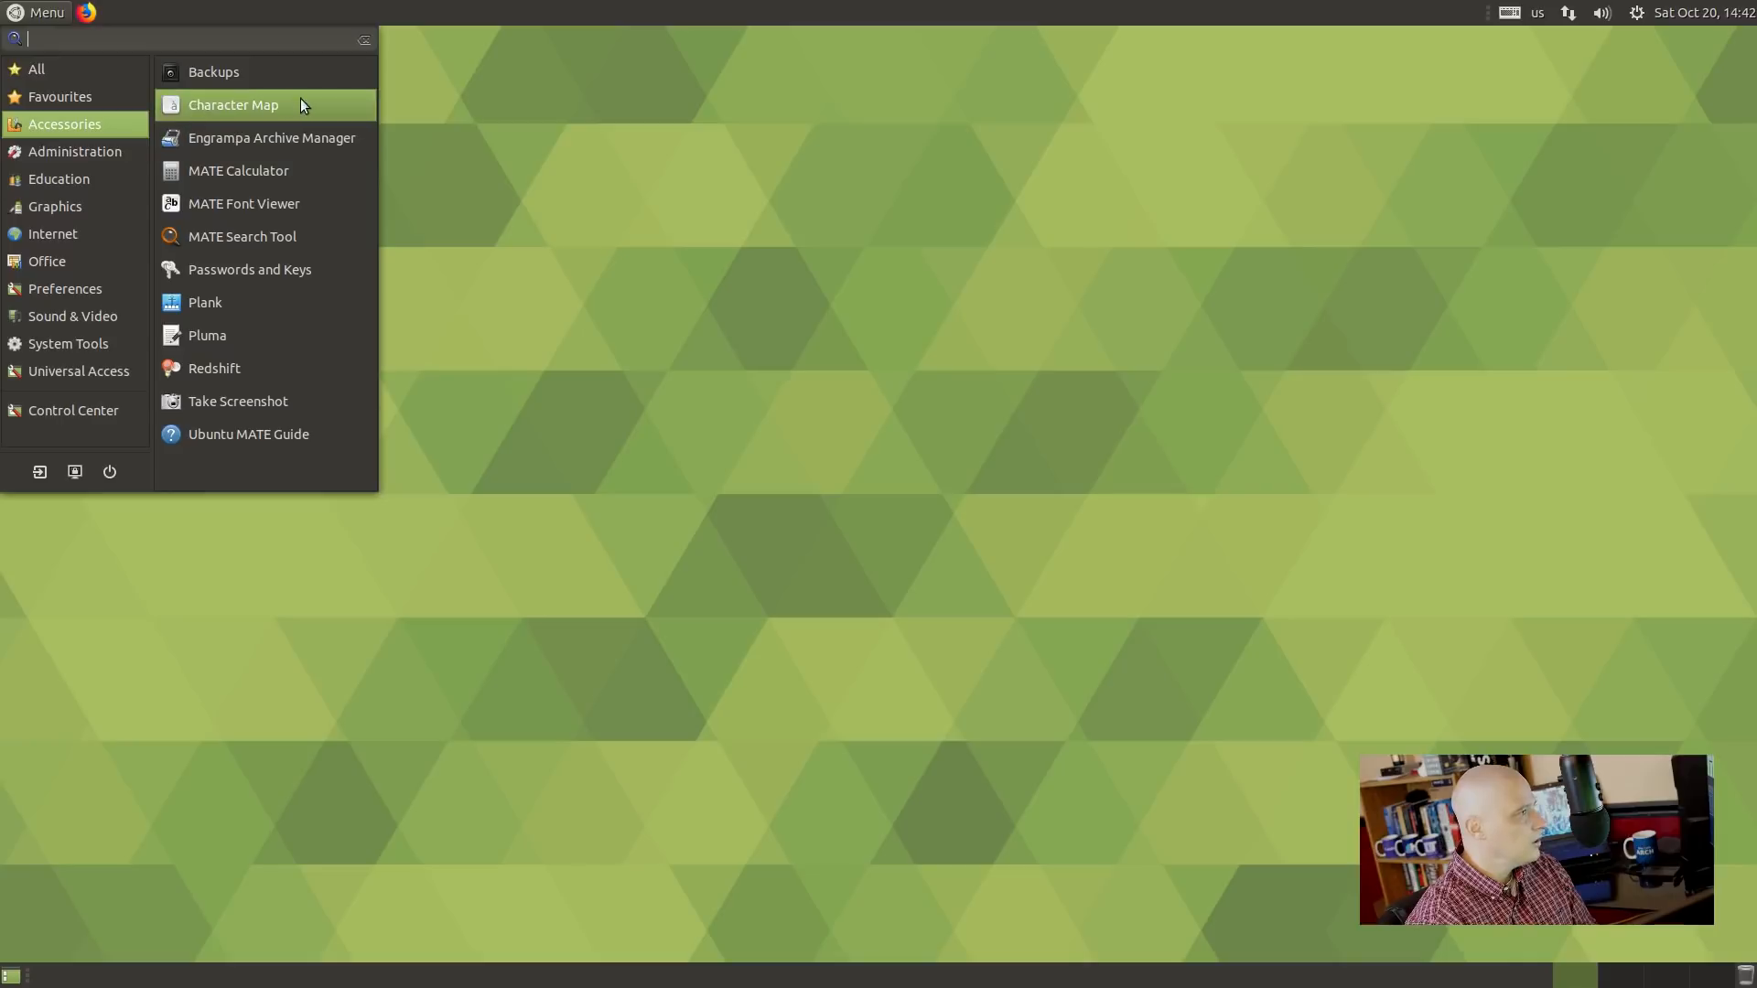
left_click(357, 139)
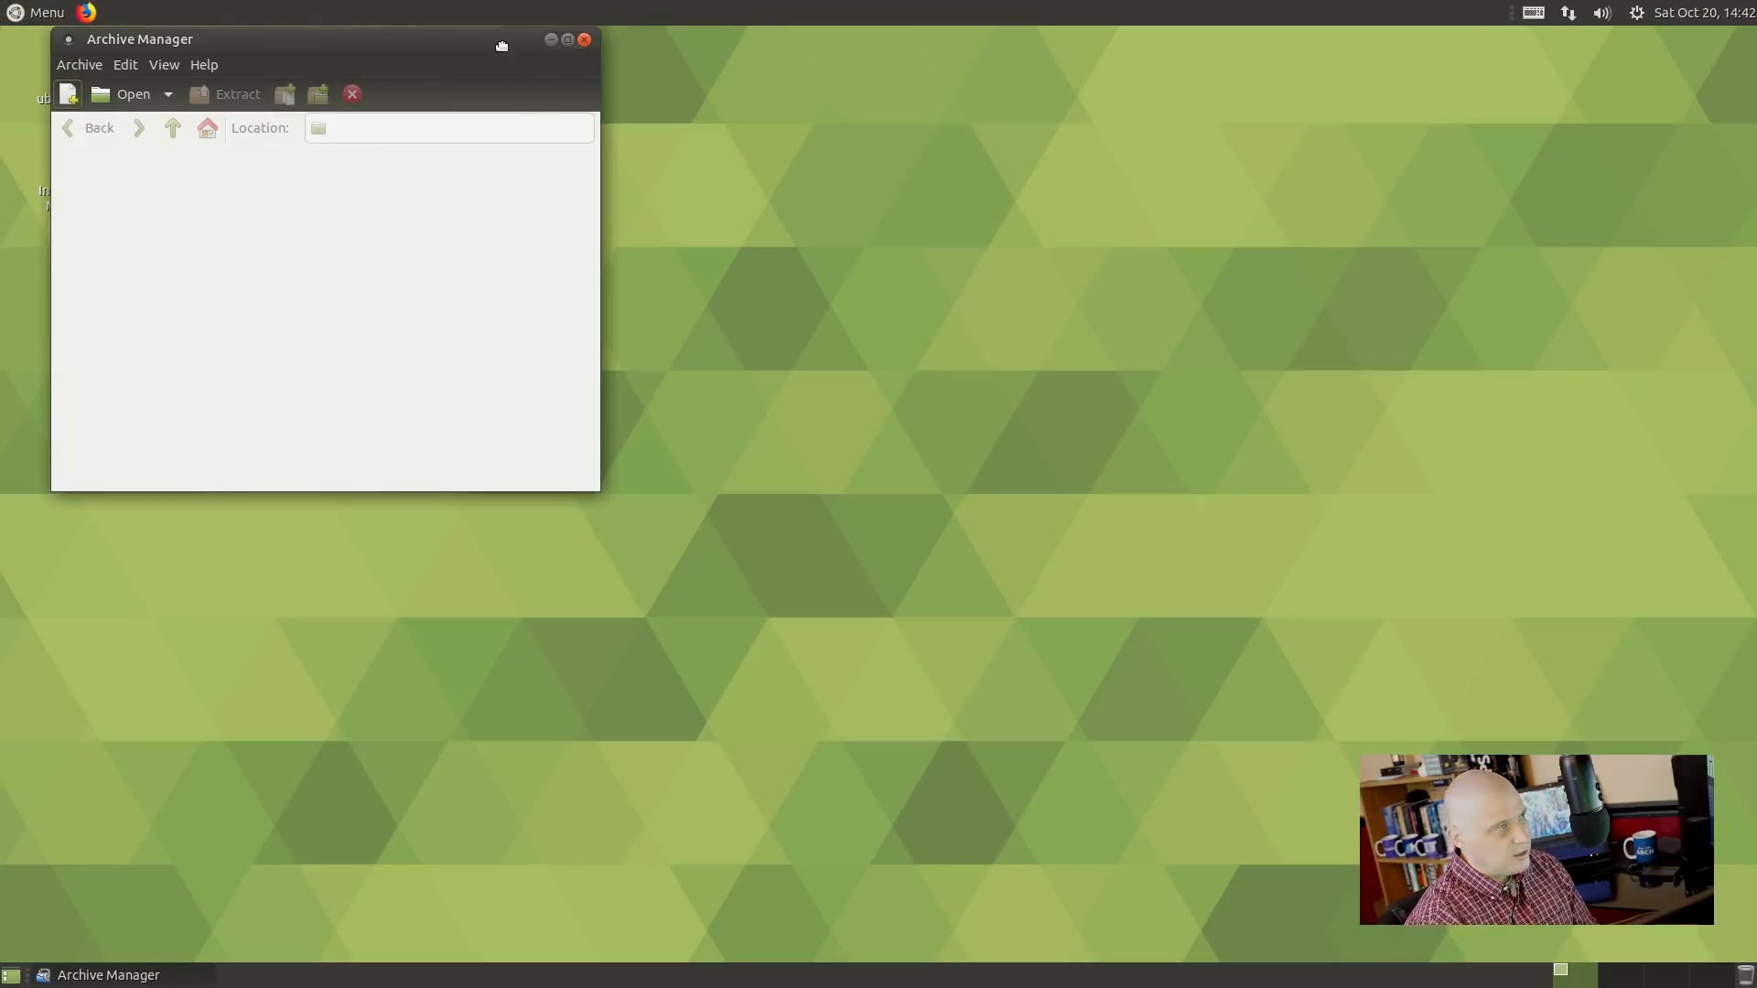
left_click_drag(501, 45, 1157, 332)
left_click(865, 353)
left_click(884, 399)
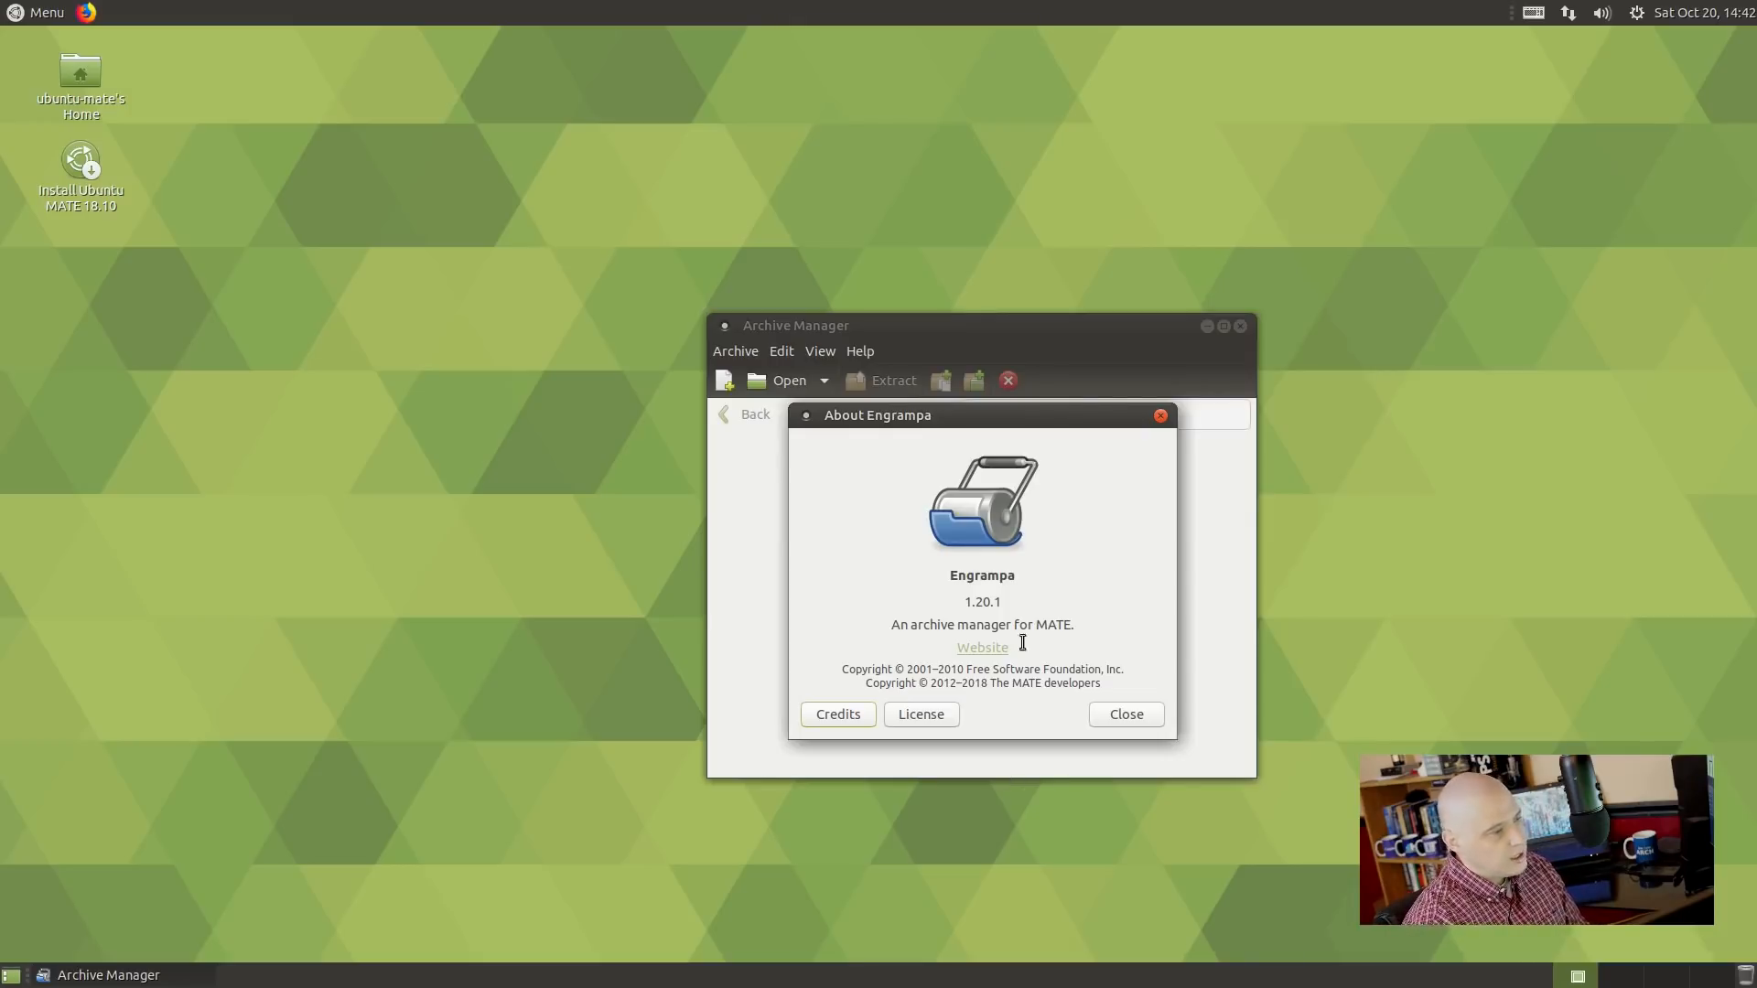
left_click(1160, 415)
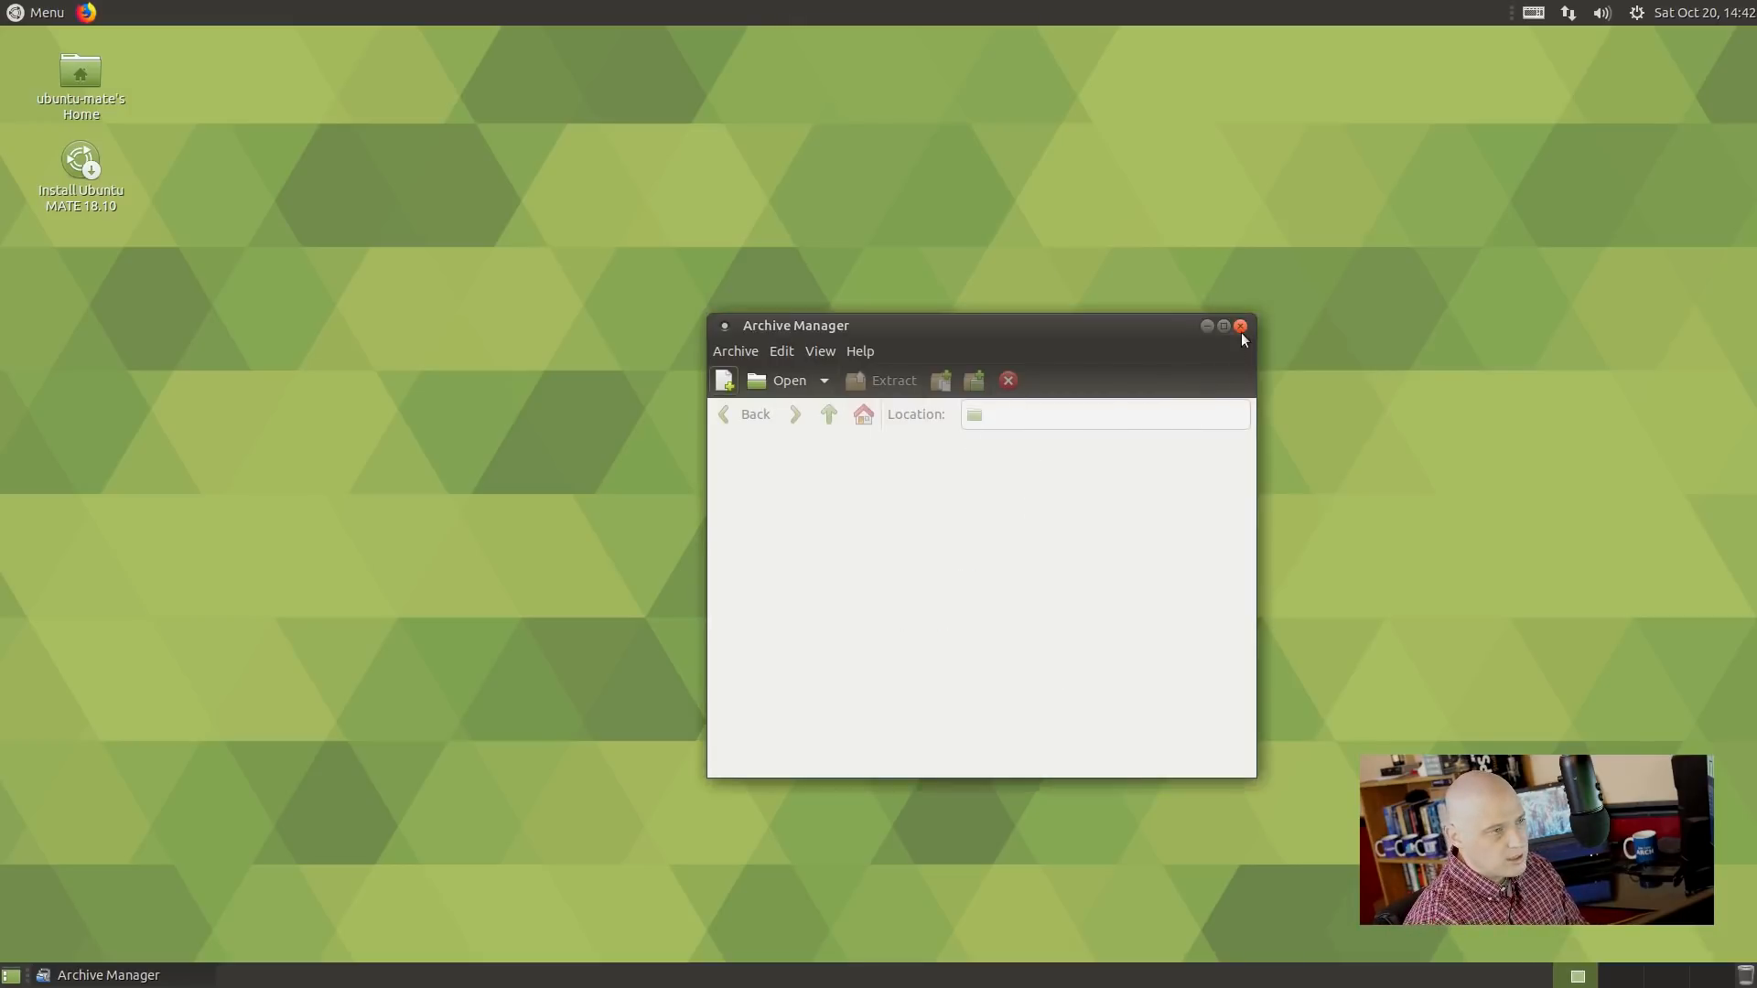
left_click(1240, 326)
left_click(41, 12)
left_click(99, 123)
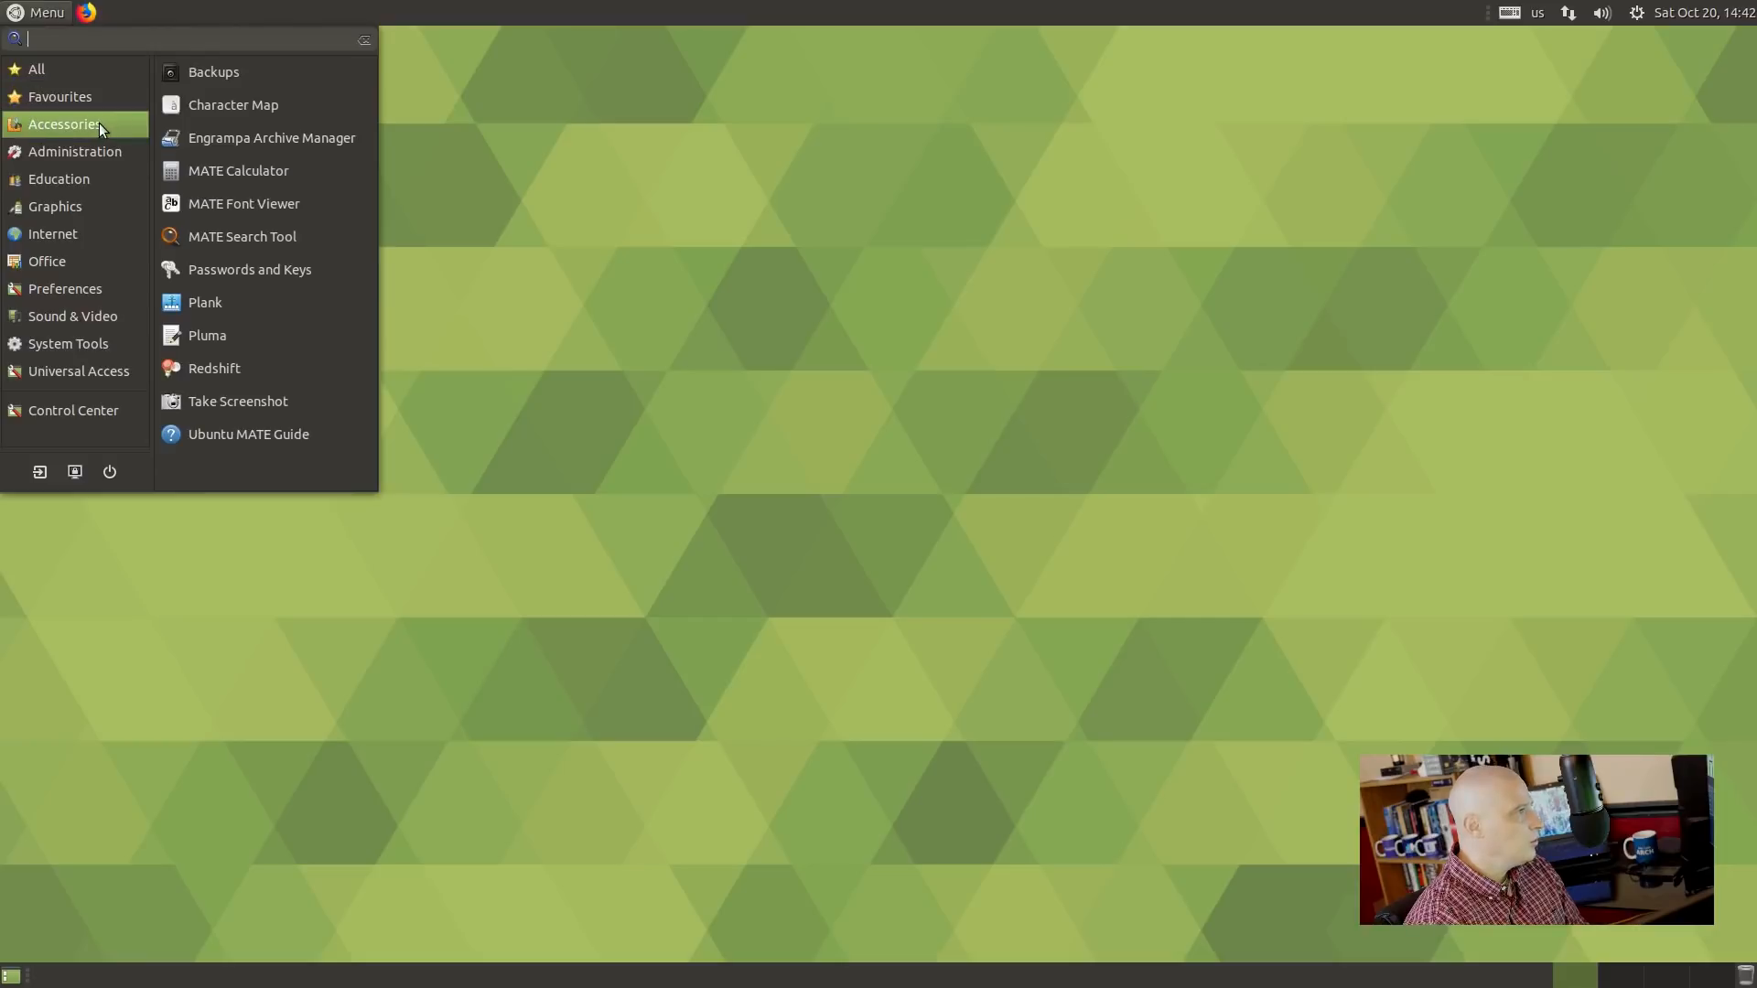
left_click(373, 173)
left_click_drag(185, 113, 1096, 314)
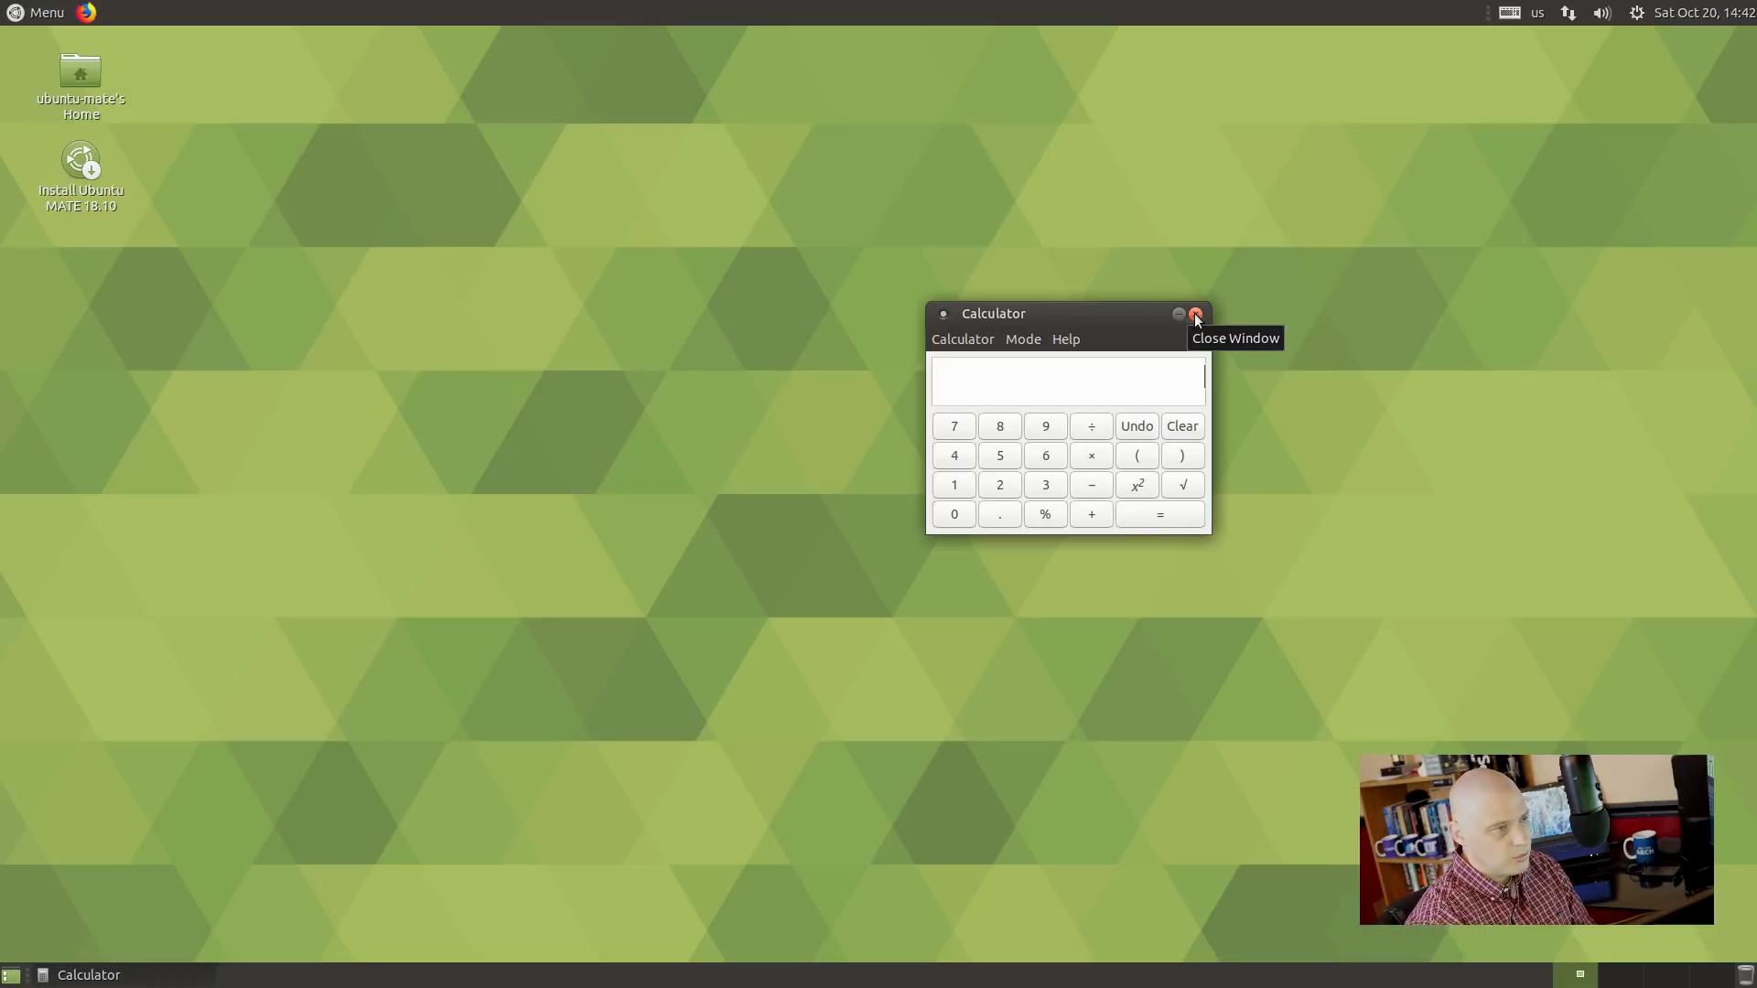
left_click(1196, 316)
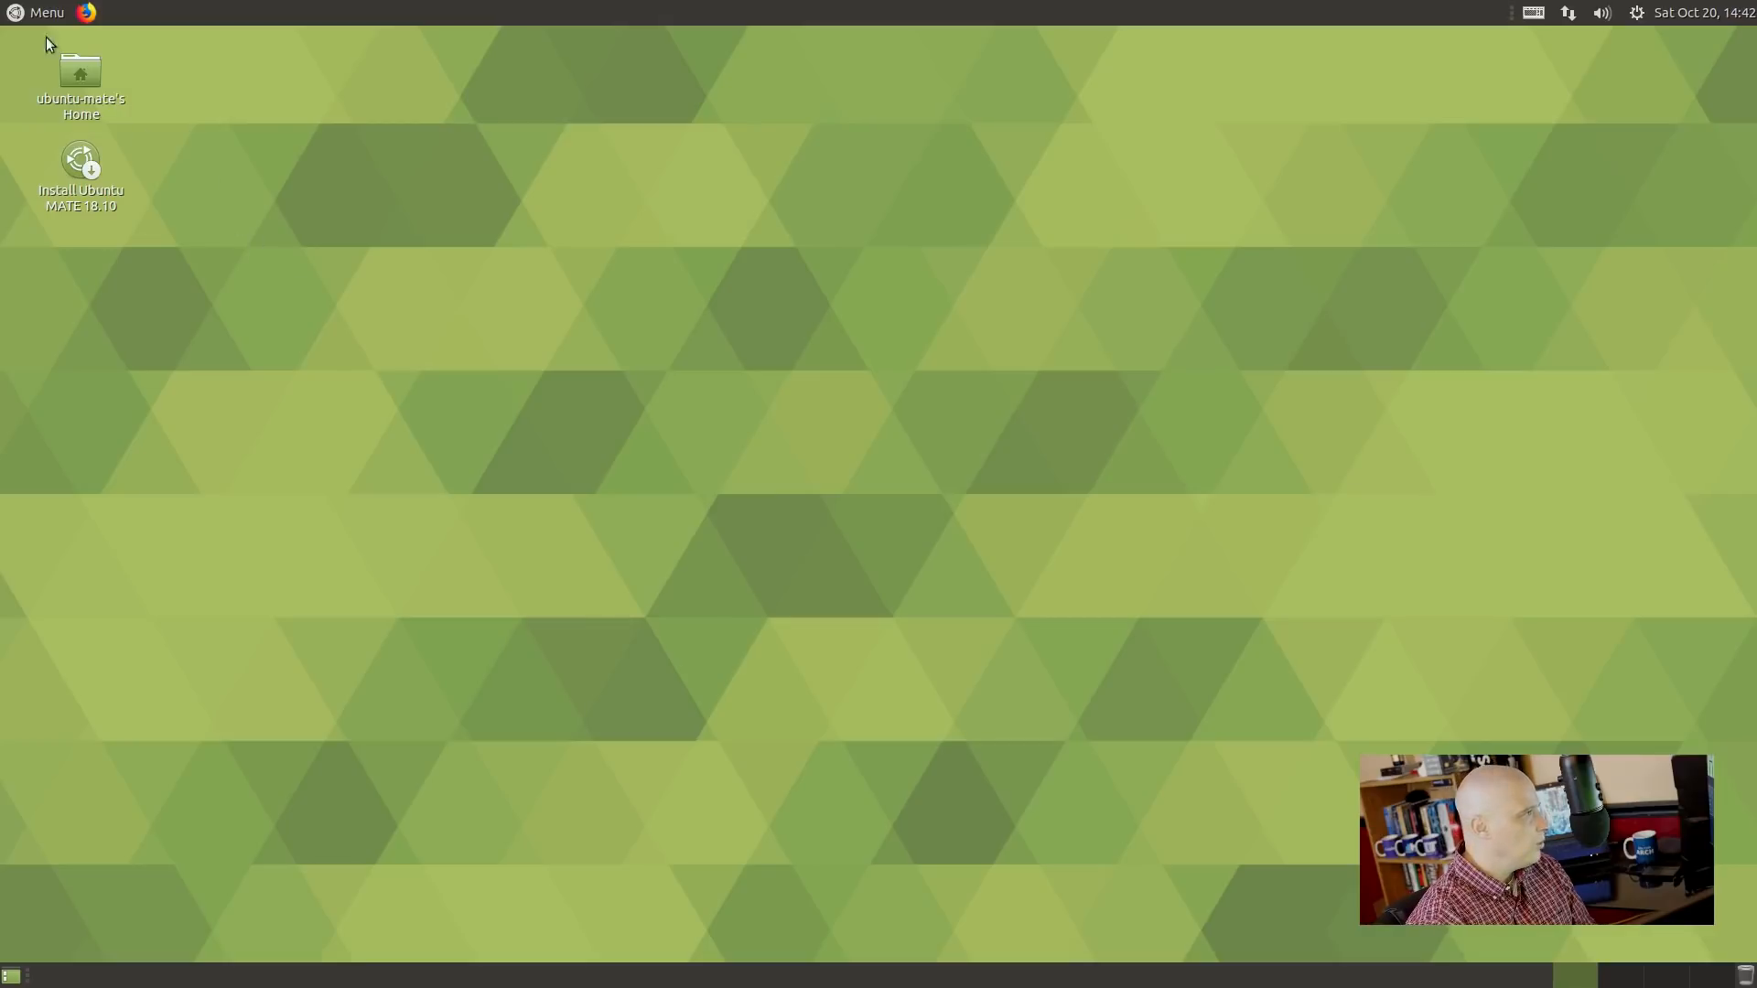
Launch the Plank dock from the applications menu, then quit it.
left_click(23, 9)
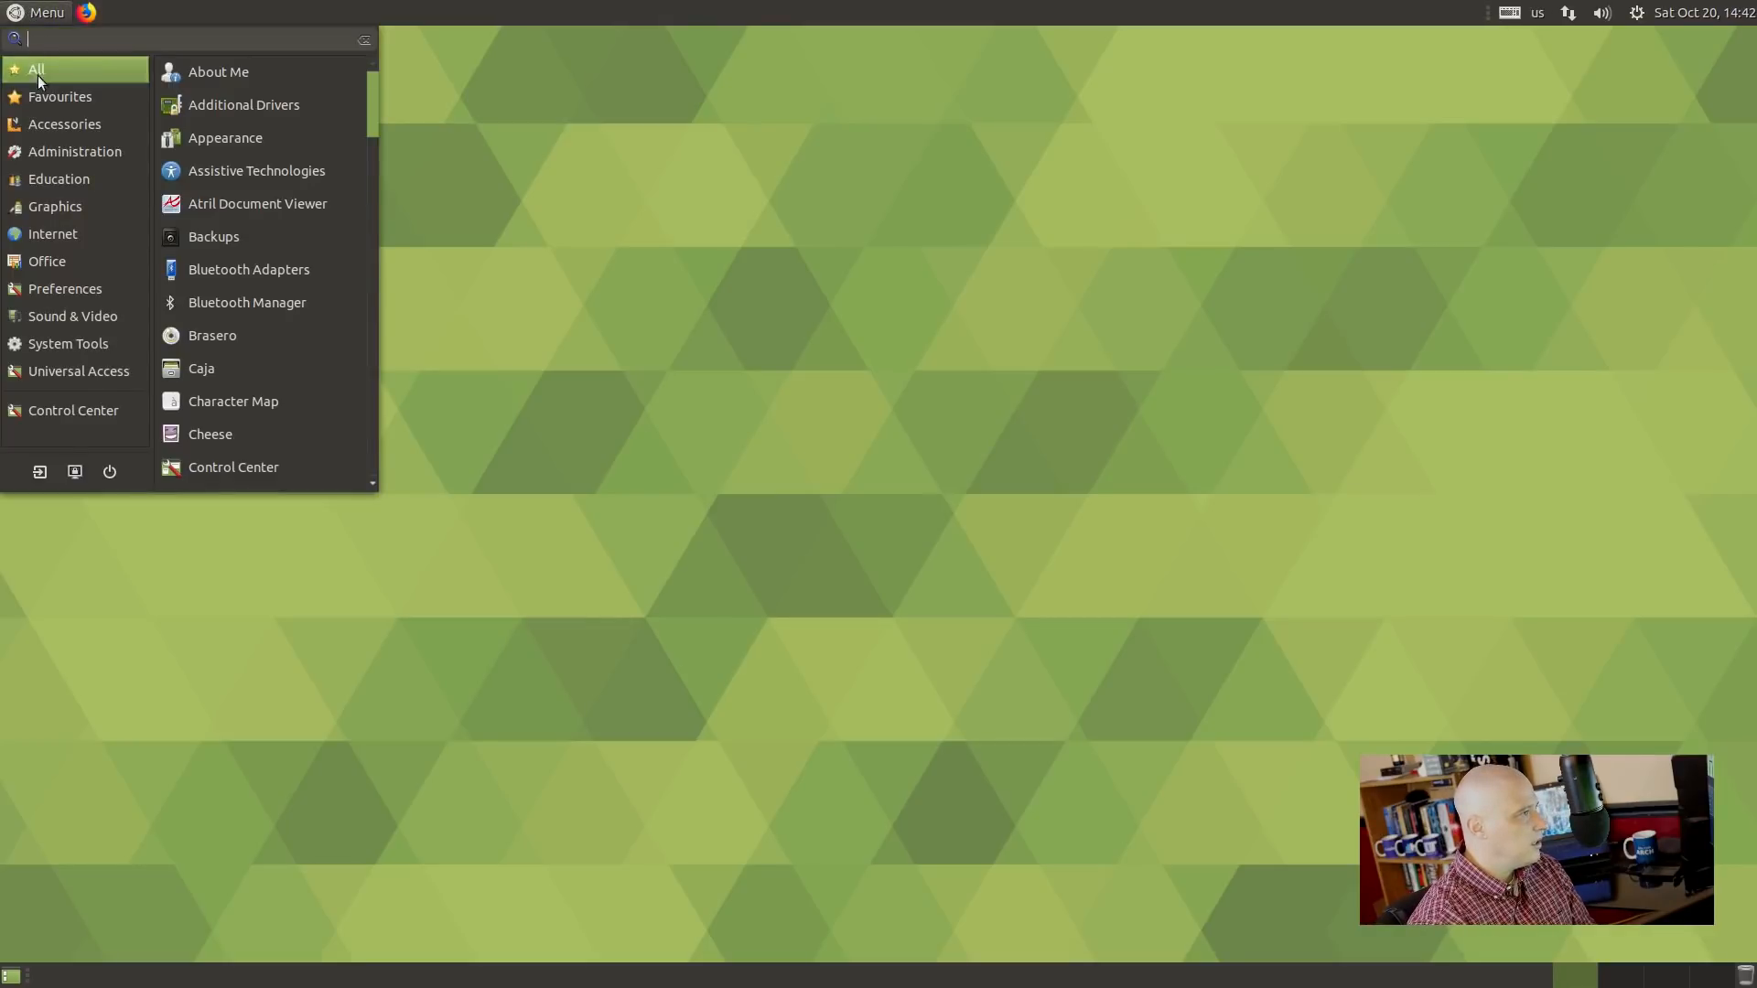
mouse_move(52, 129)
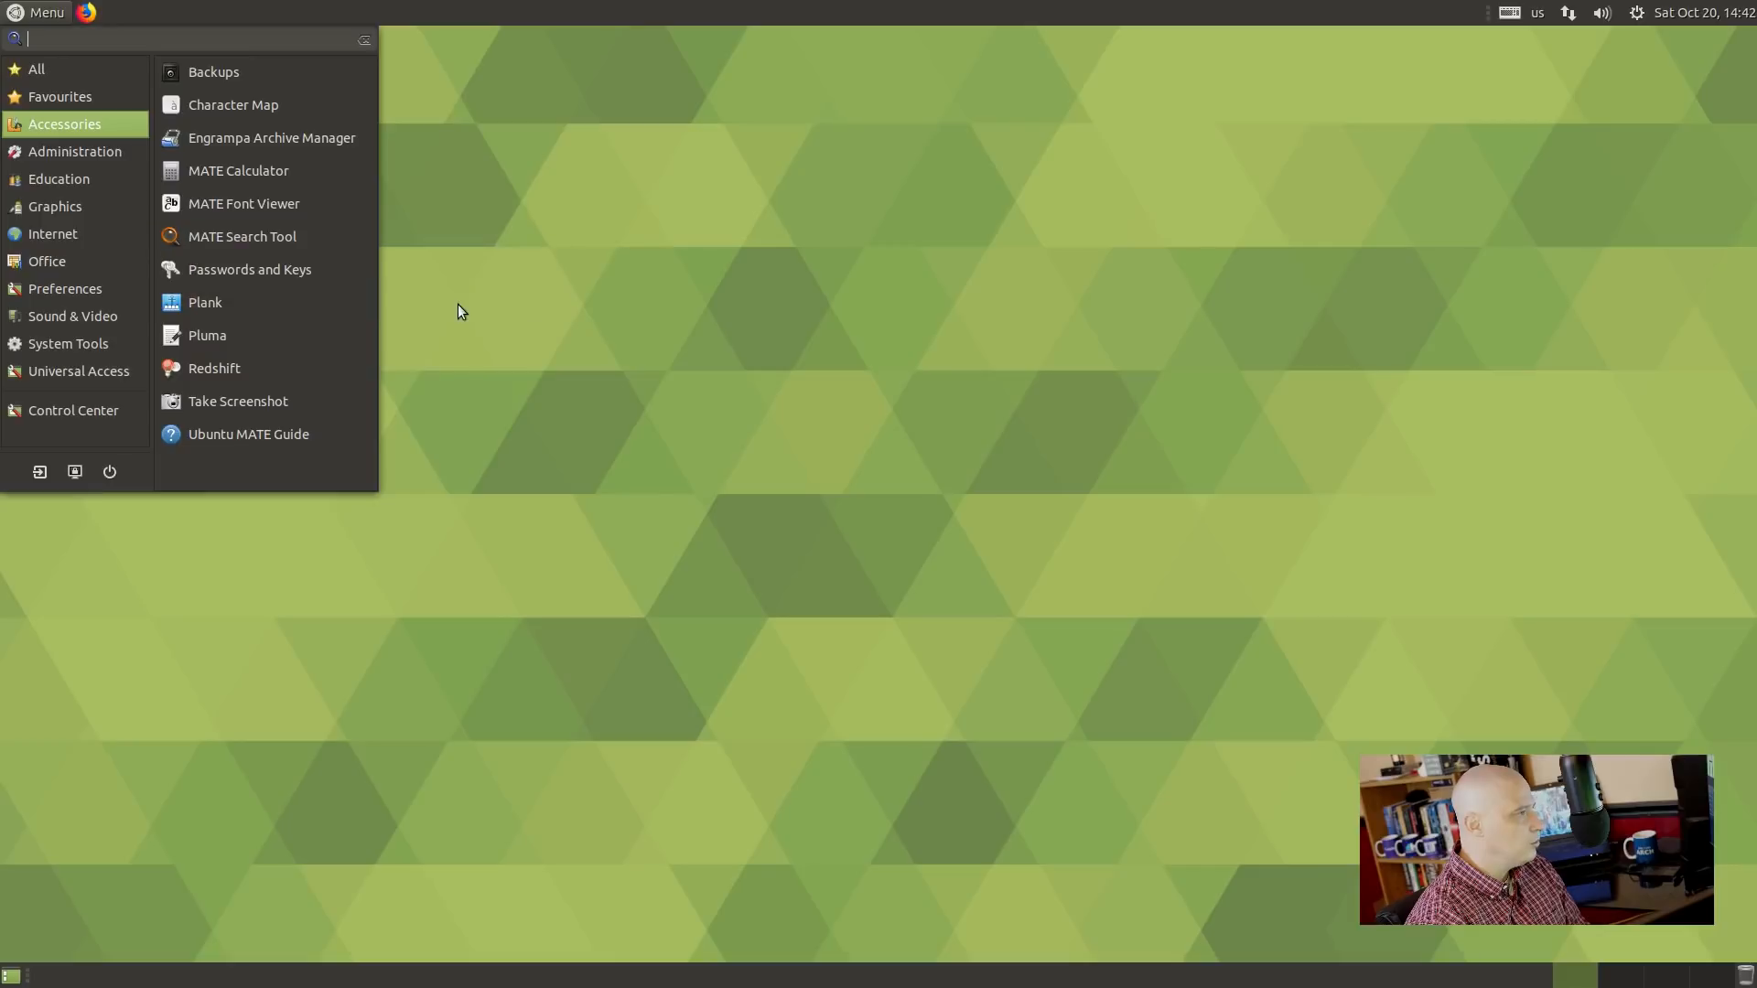
left_click(362, 307)
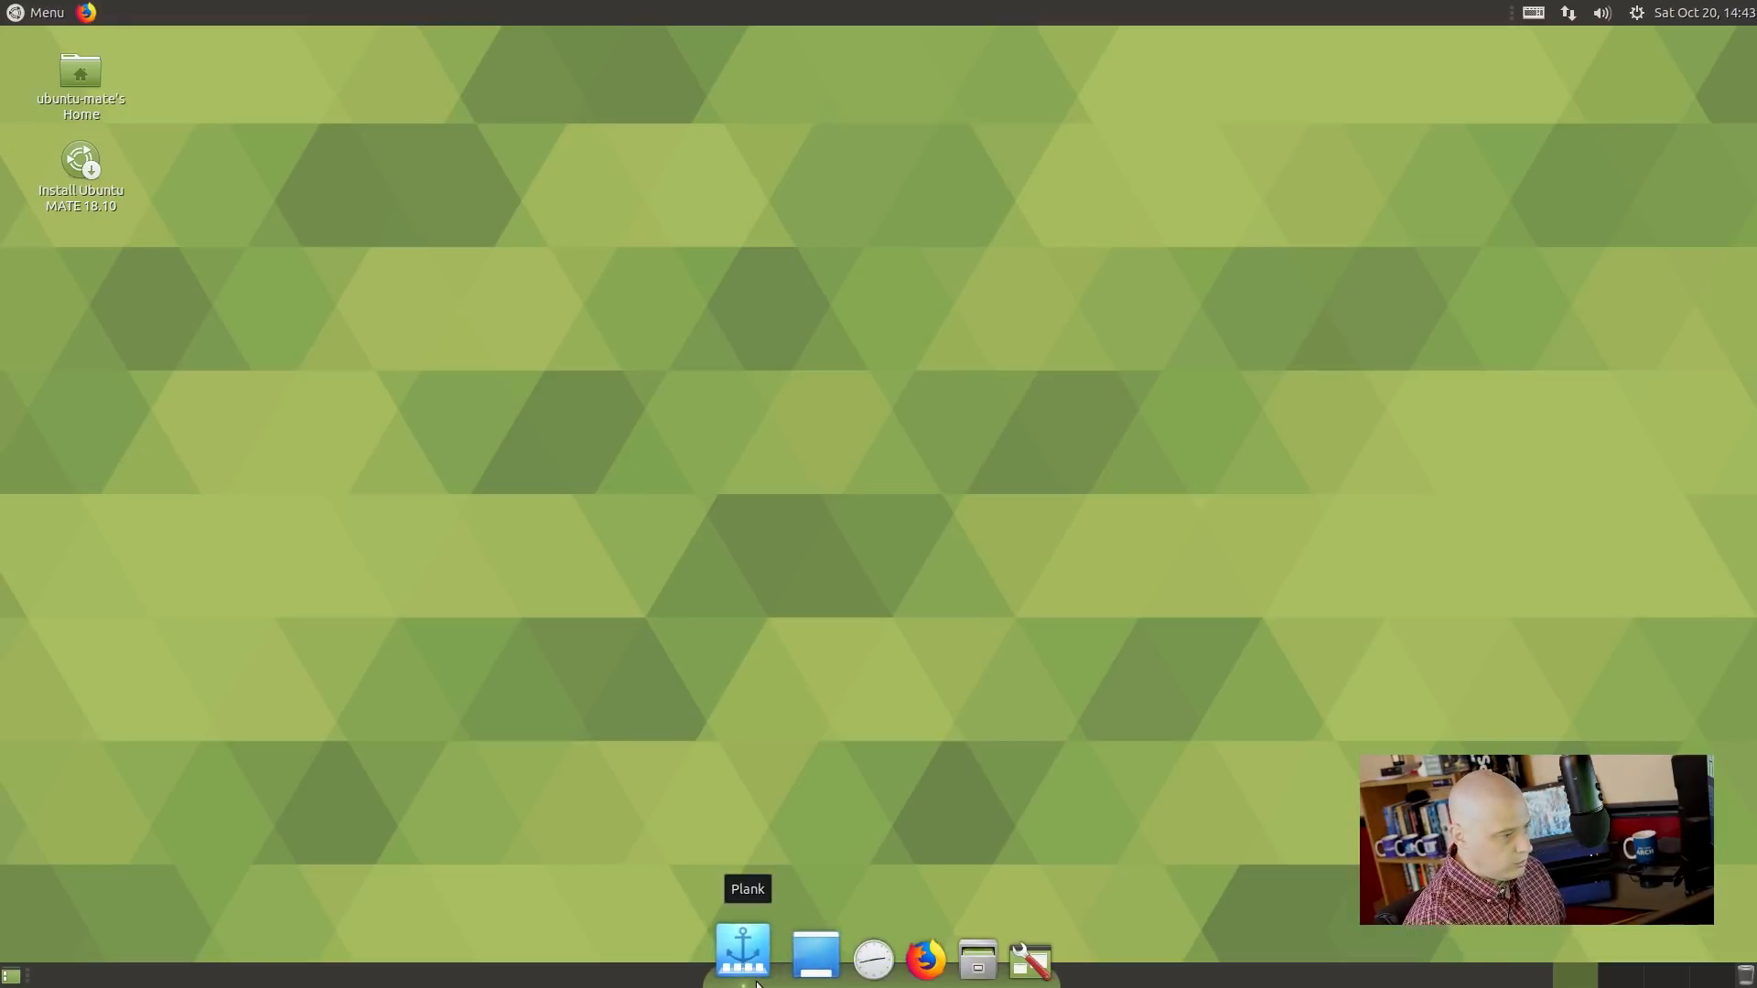
right_click(743, 954)
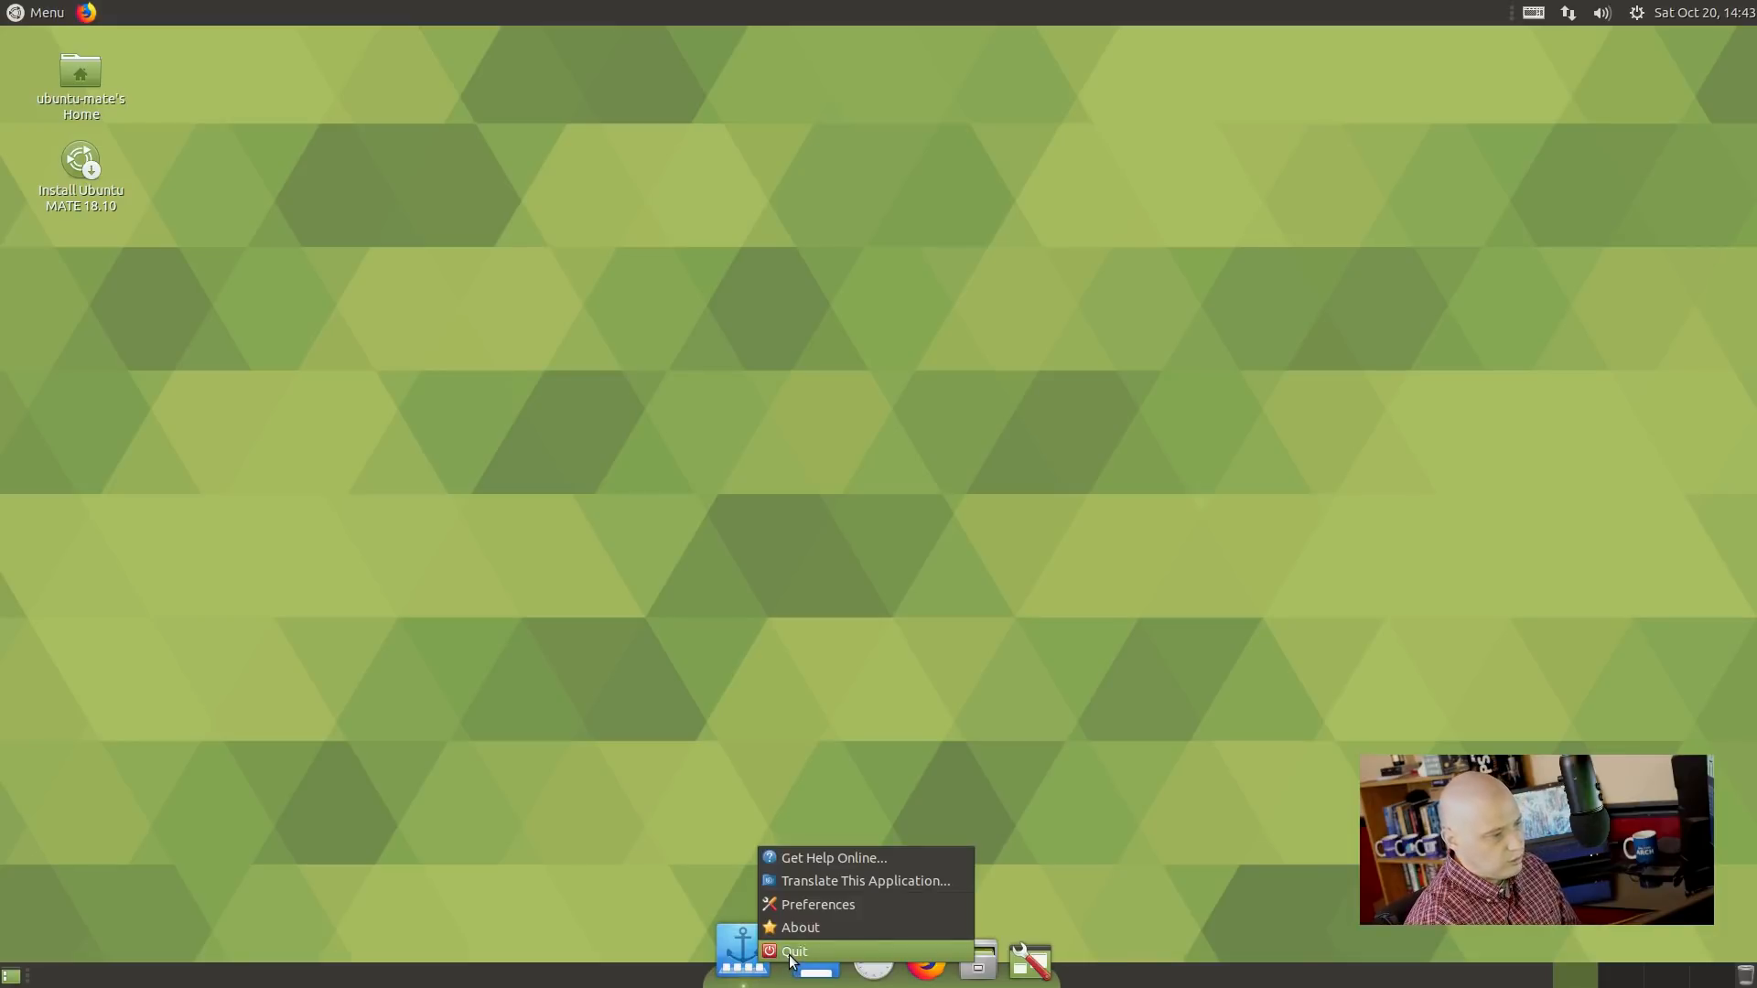
left_click(792, 954)
Open Pluma from Accessories, check its About dialog for version 1.20.2, then close it.
left_click(51, 5)
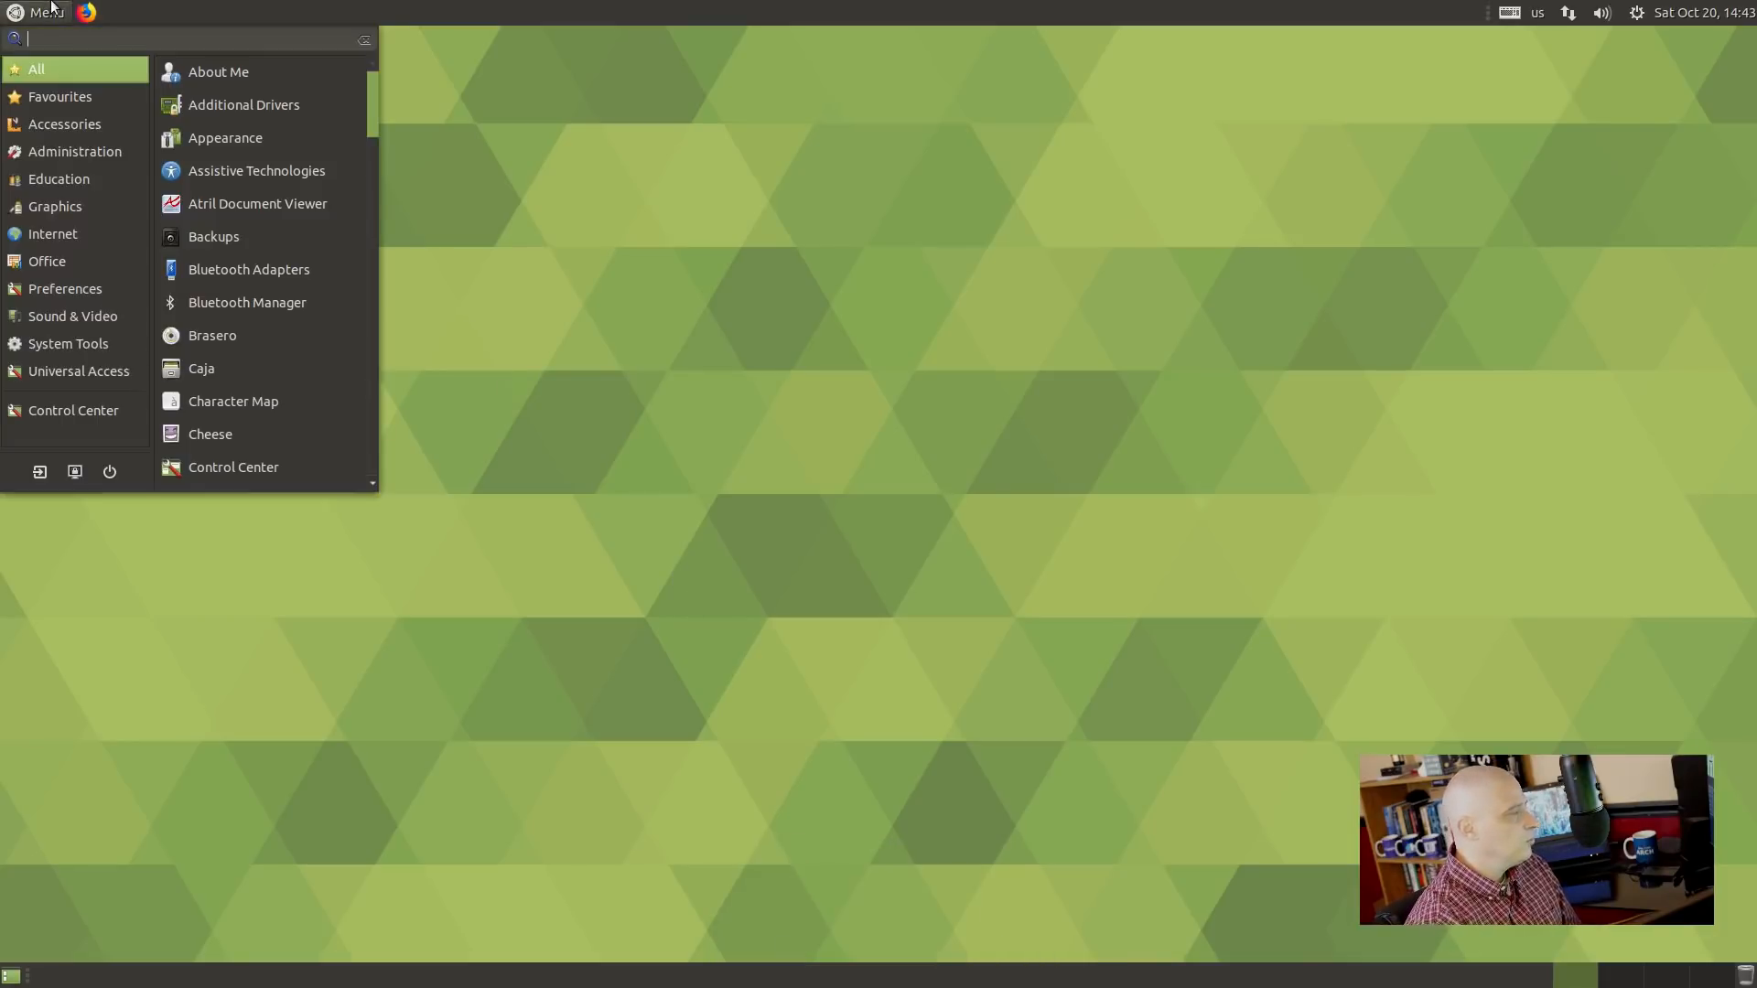
left_click(73, 97)
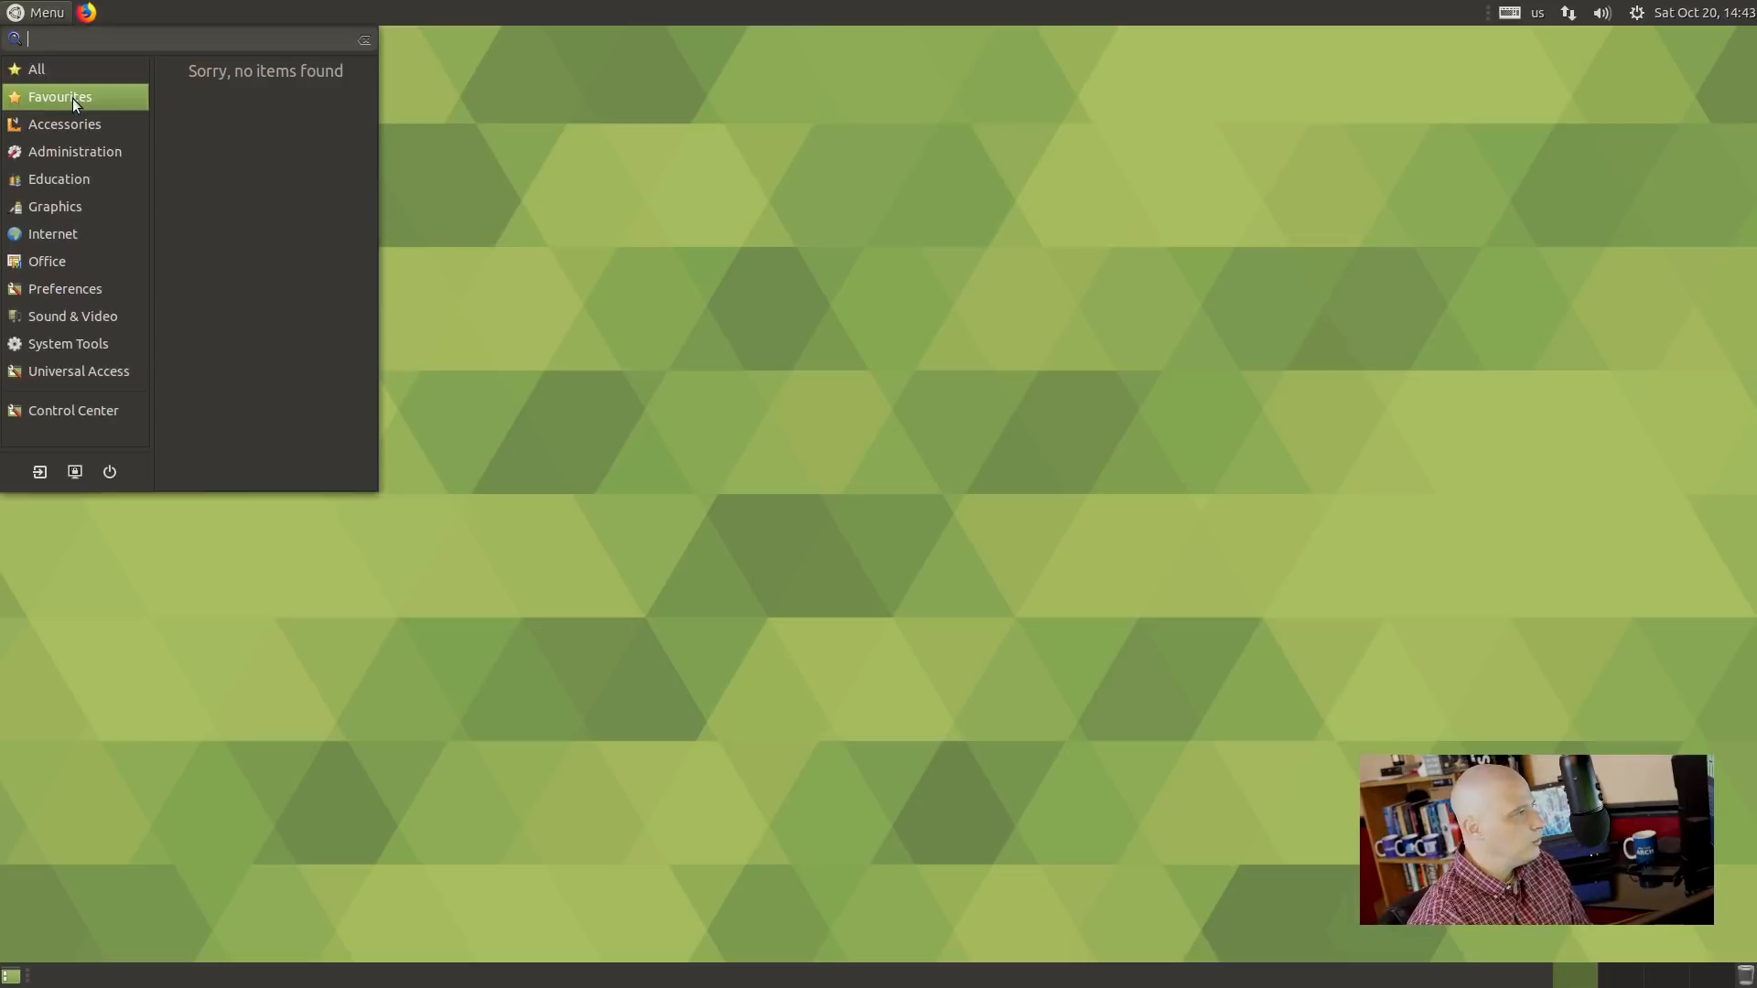
left_click(75, 123)
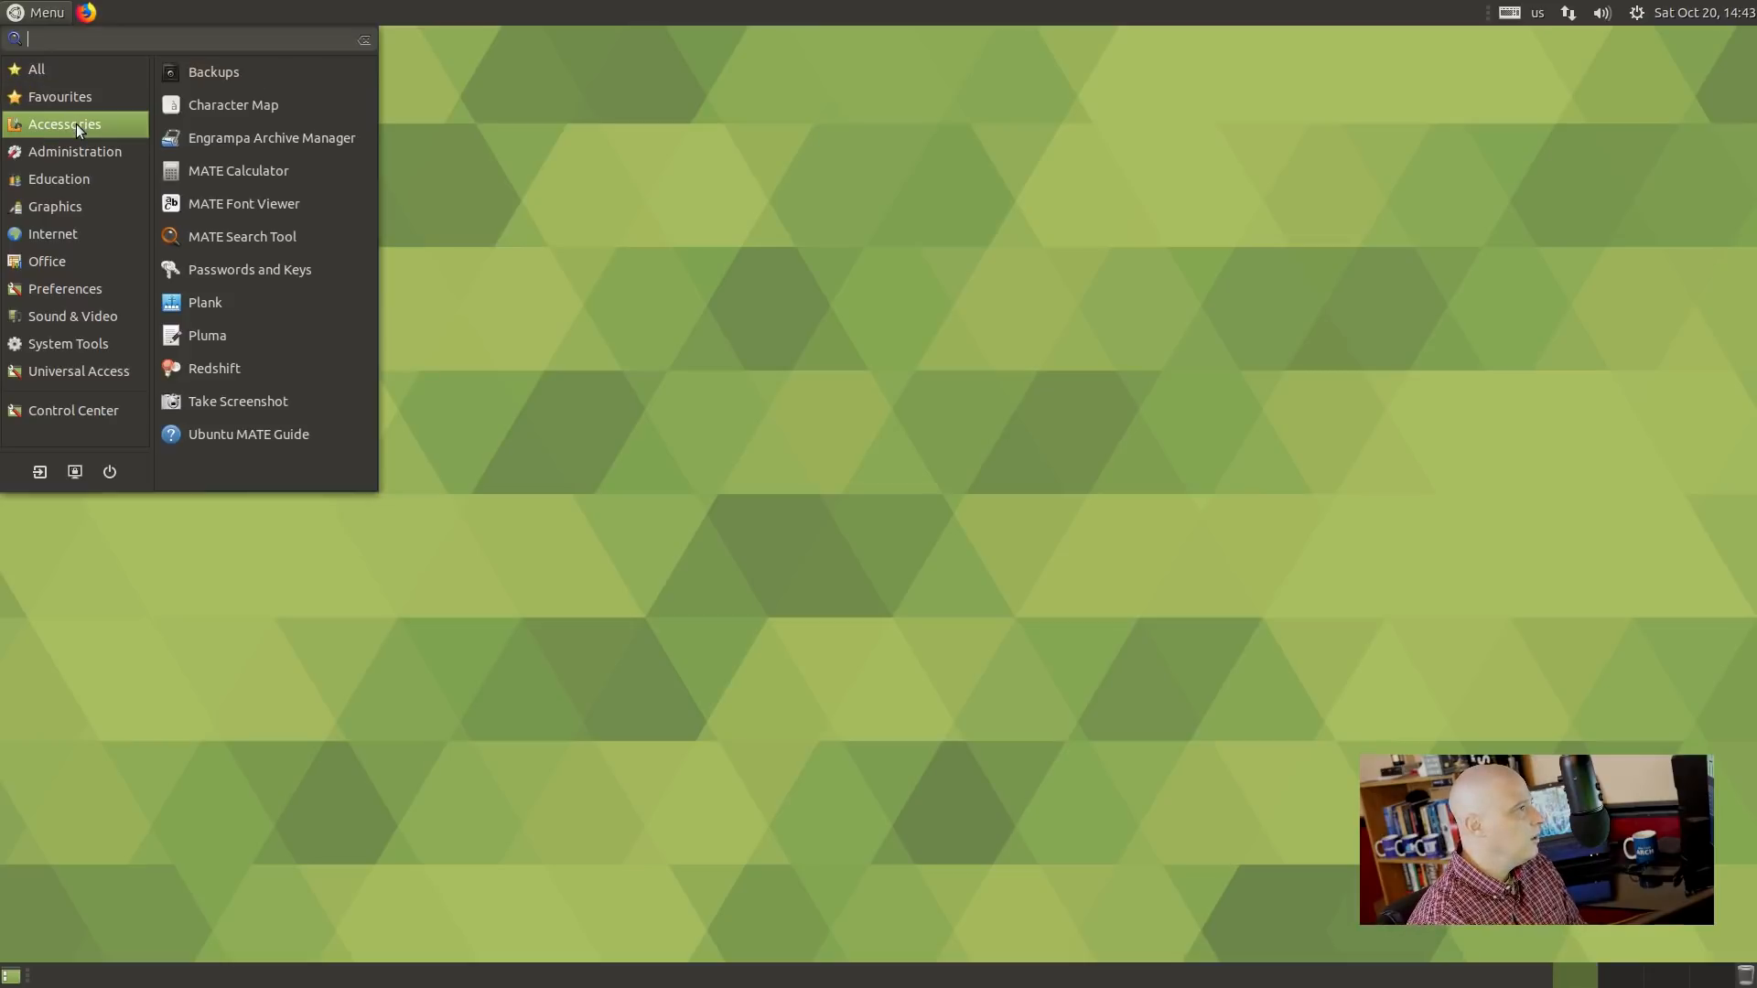
left_click(326, 334)
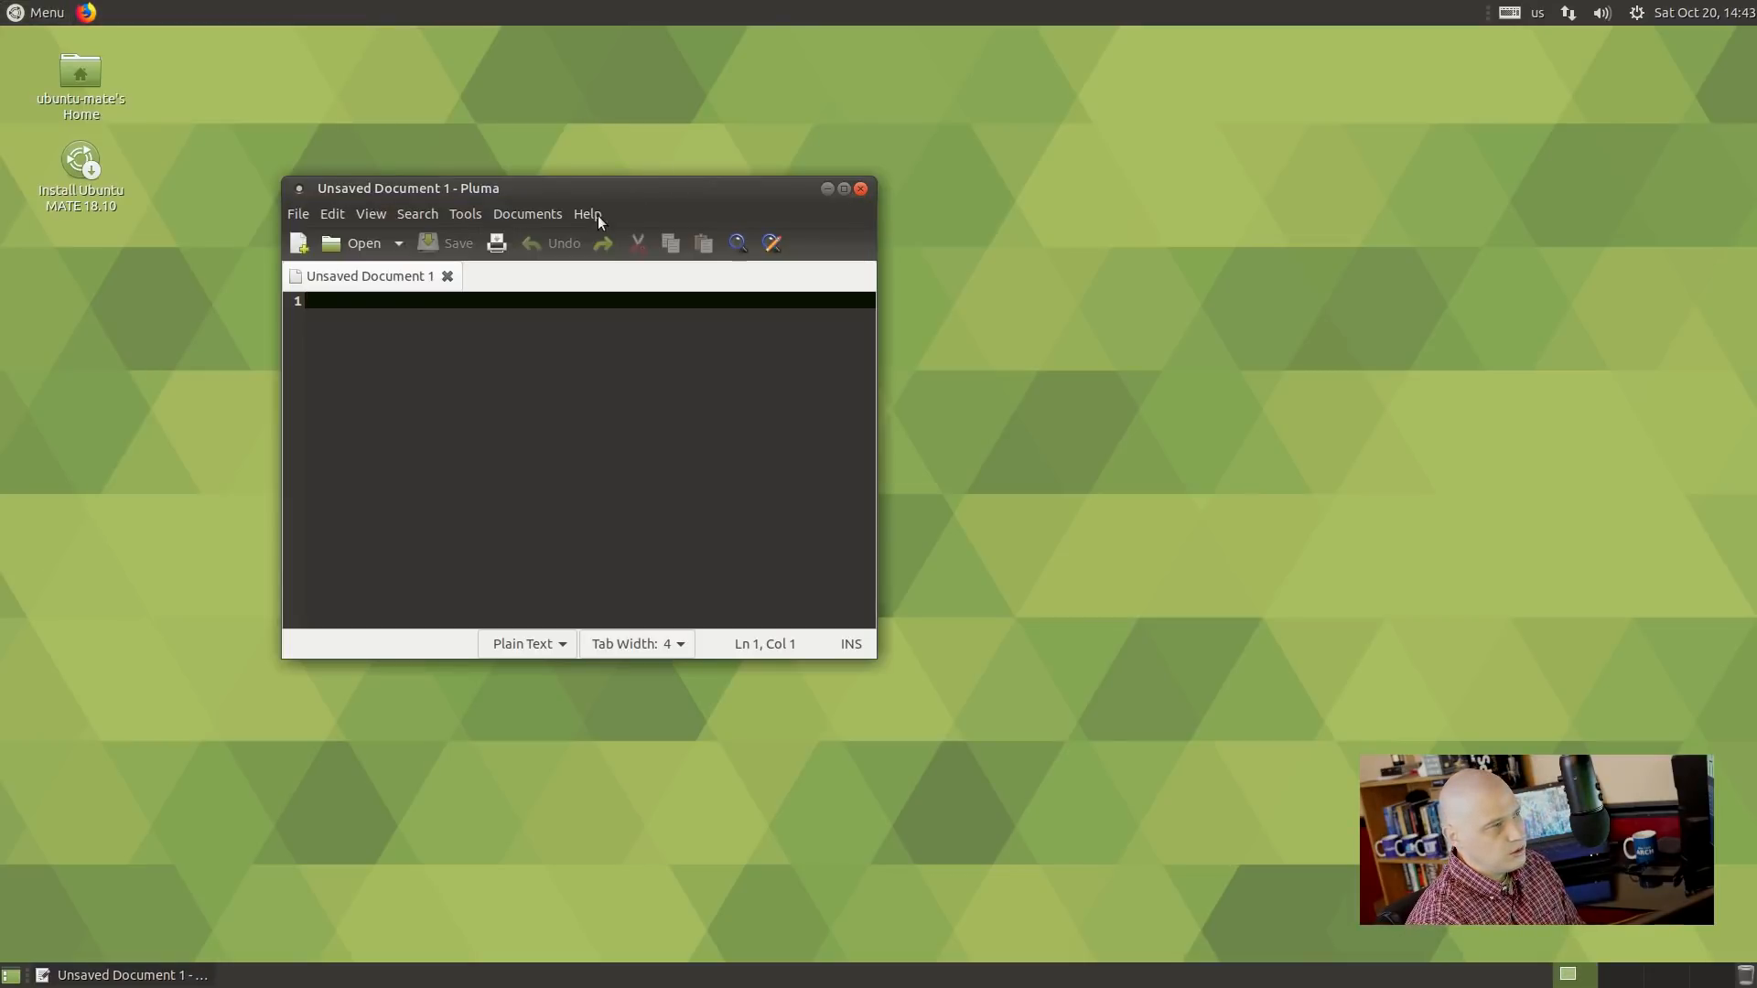
left_click(593, 216)
left_click(646, 266)
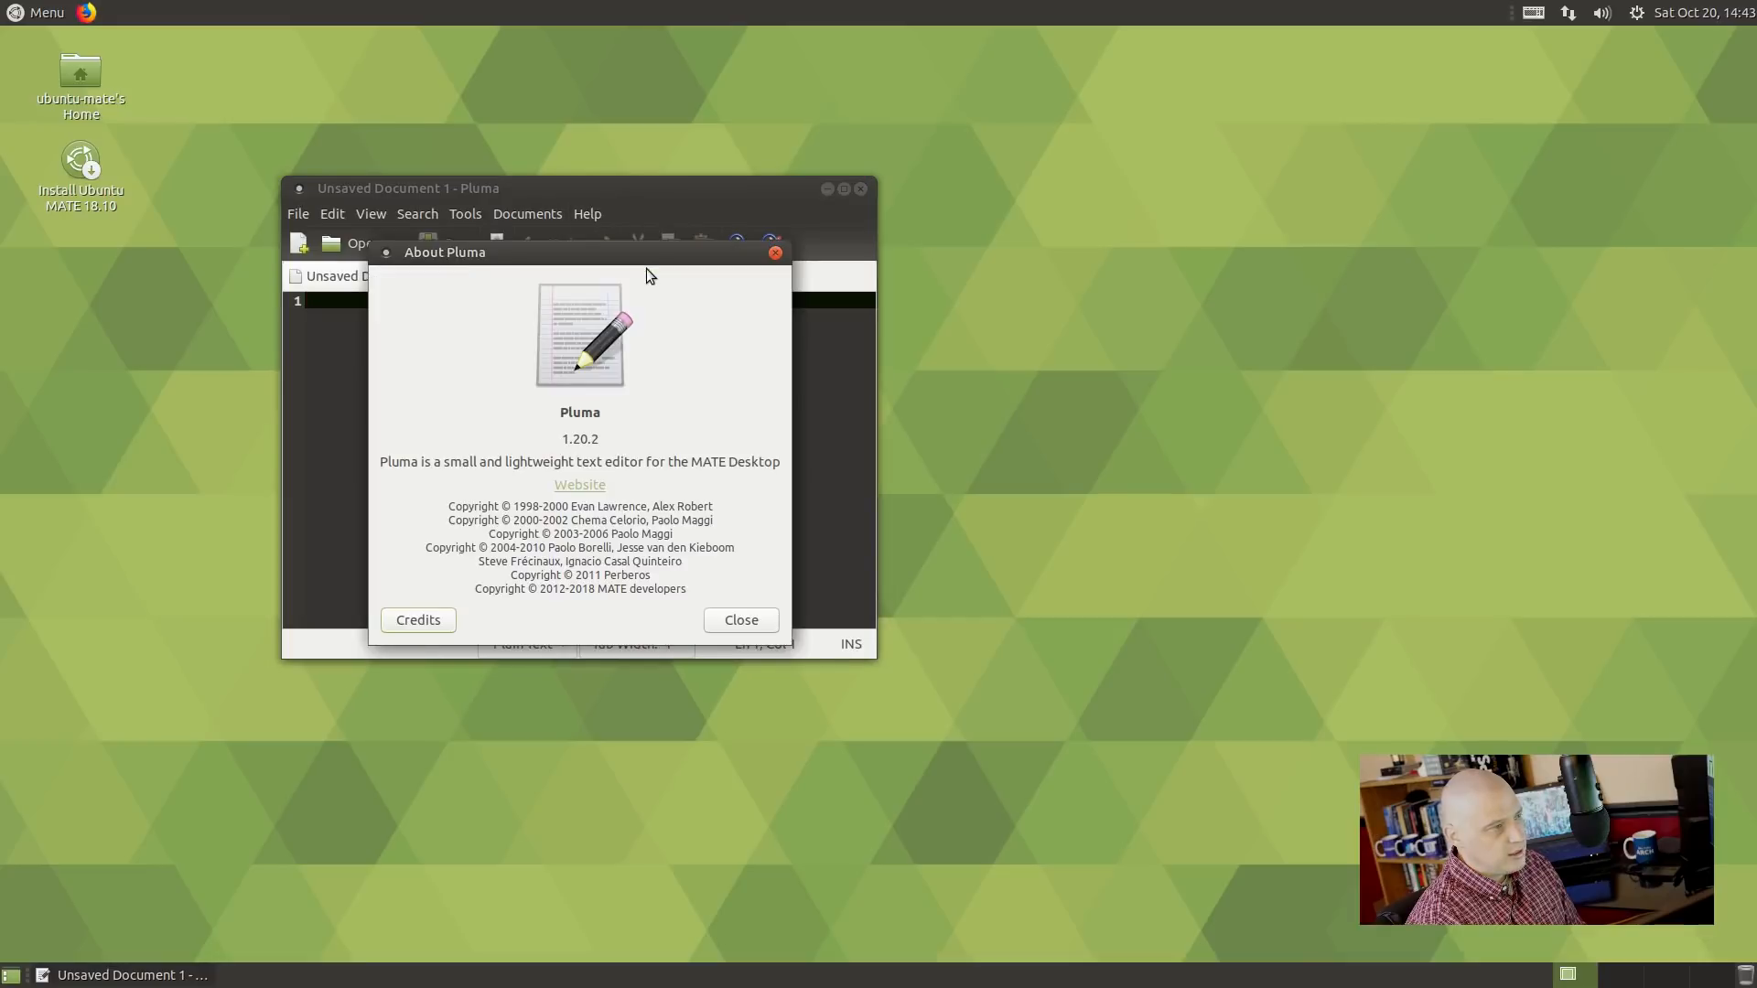
left_click(775, 253)
left_click(860, 189)
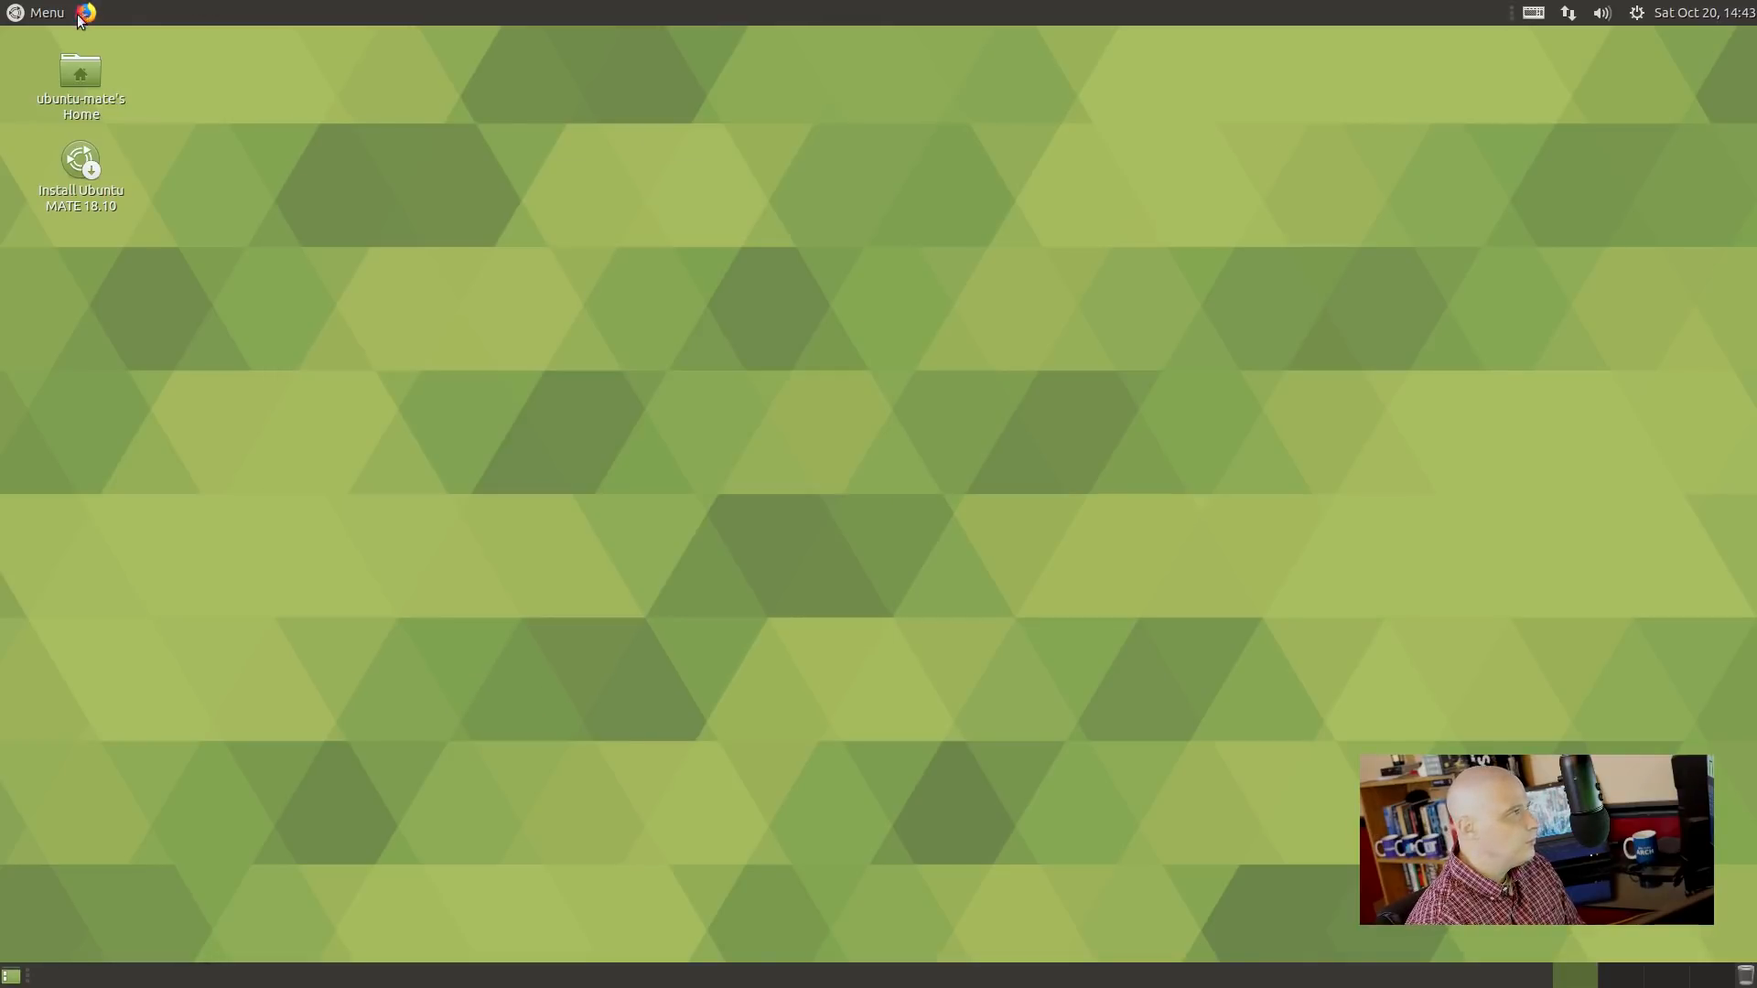
Dismiss the Brisk Menu crash error without reloading and view the Firefox launcher's properties unchanged.
left_click(46, 12)
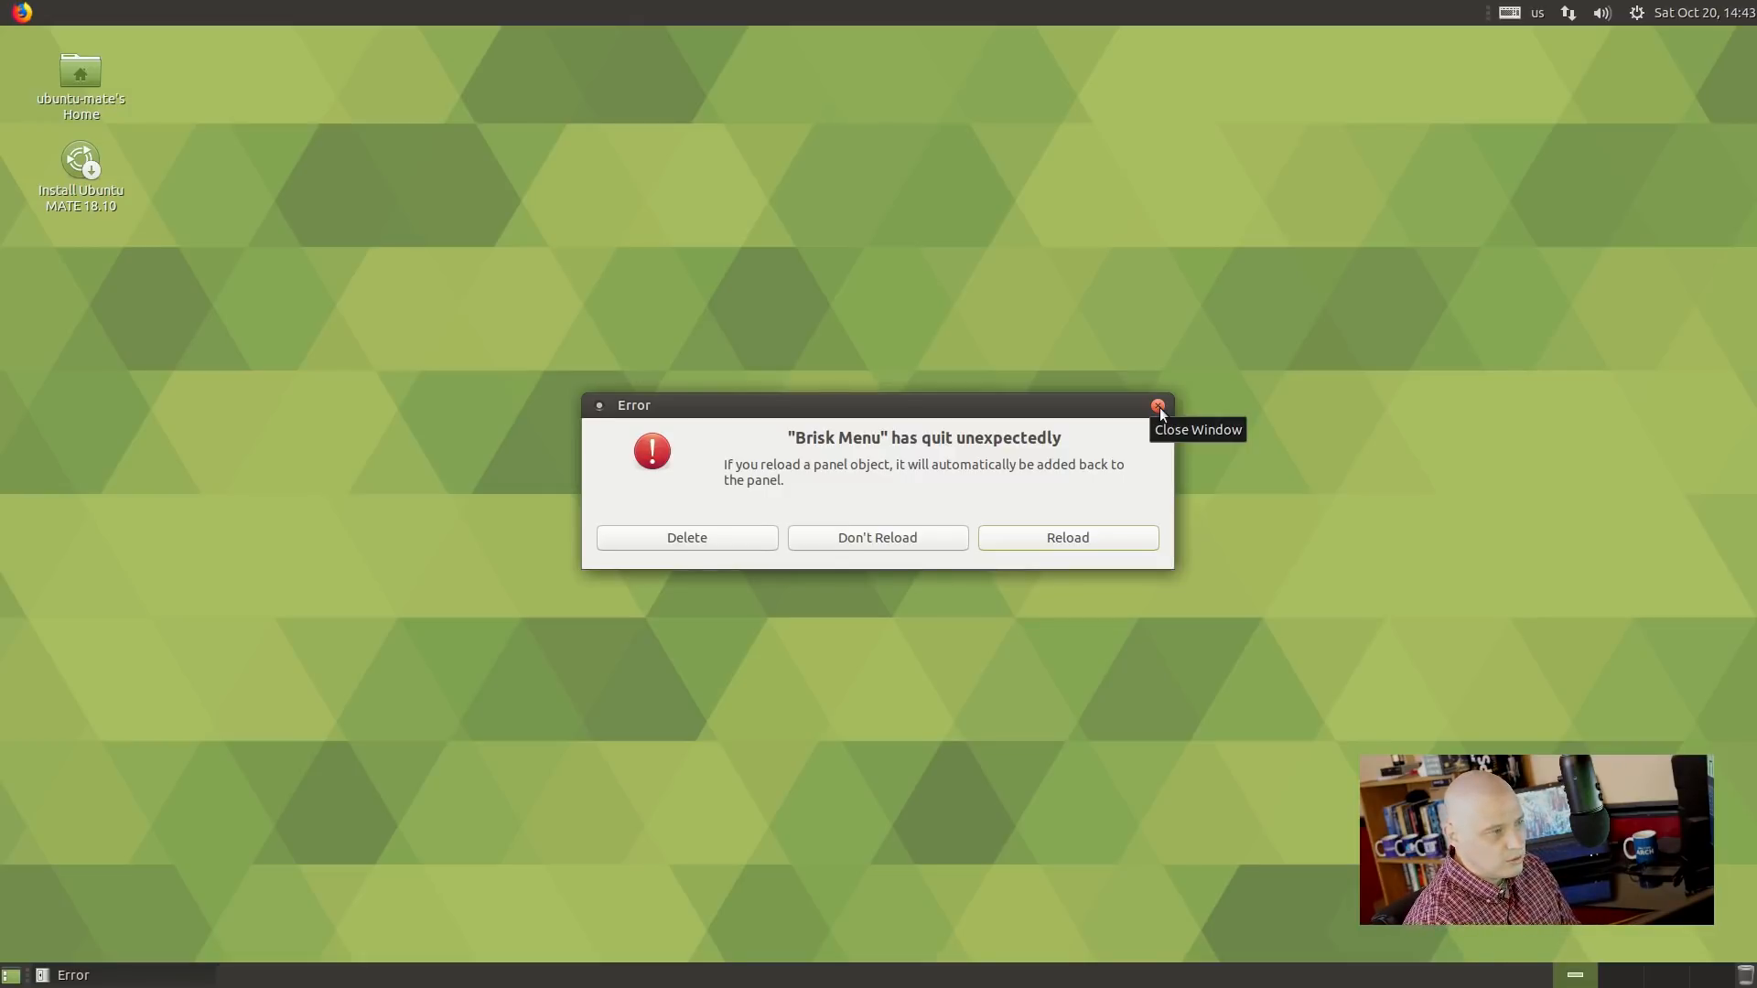
left_click(1158, 406)
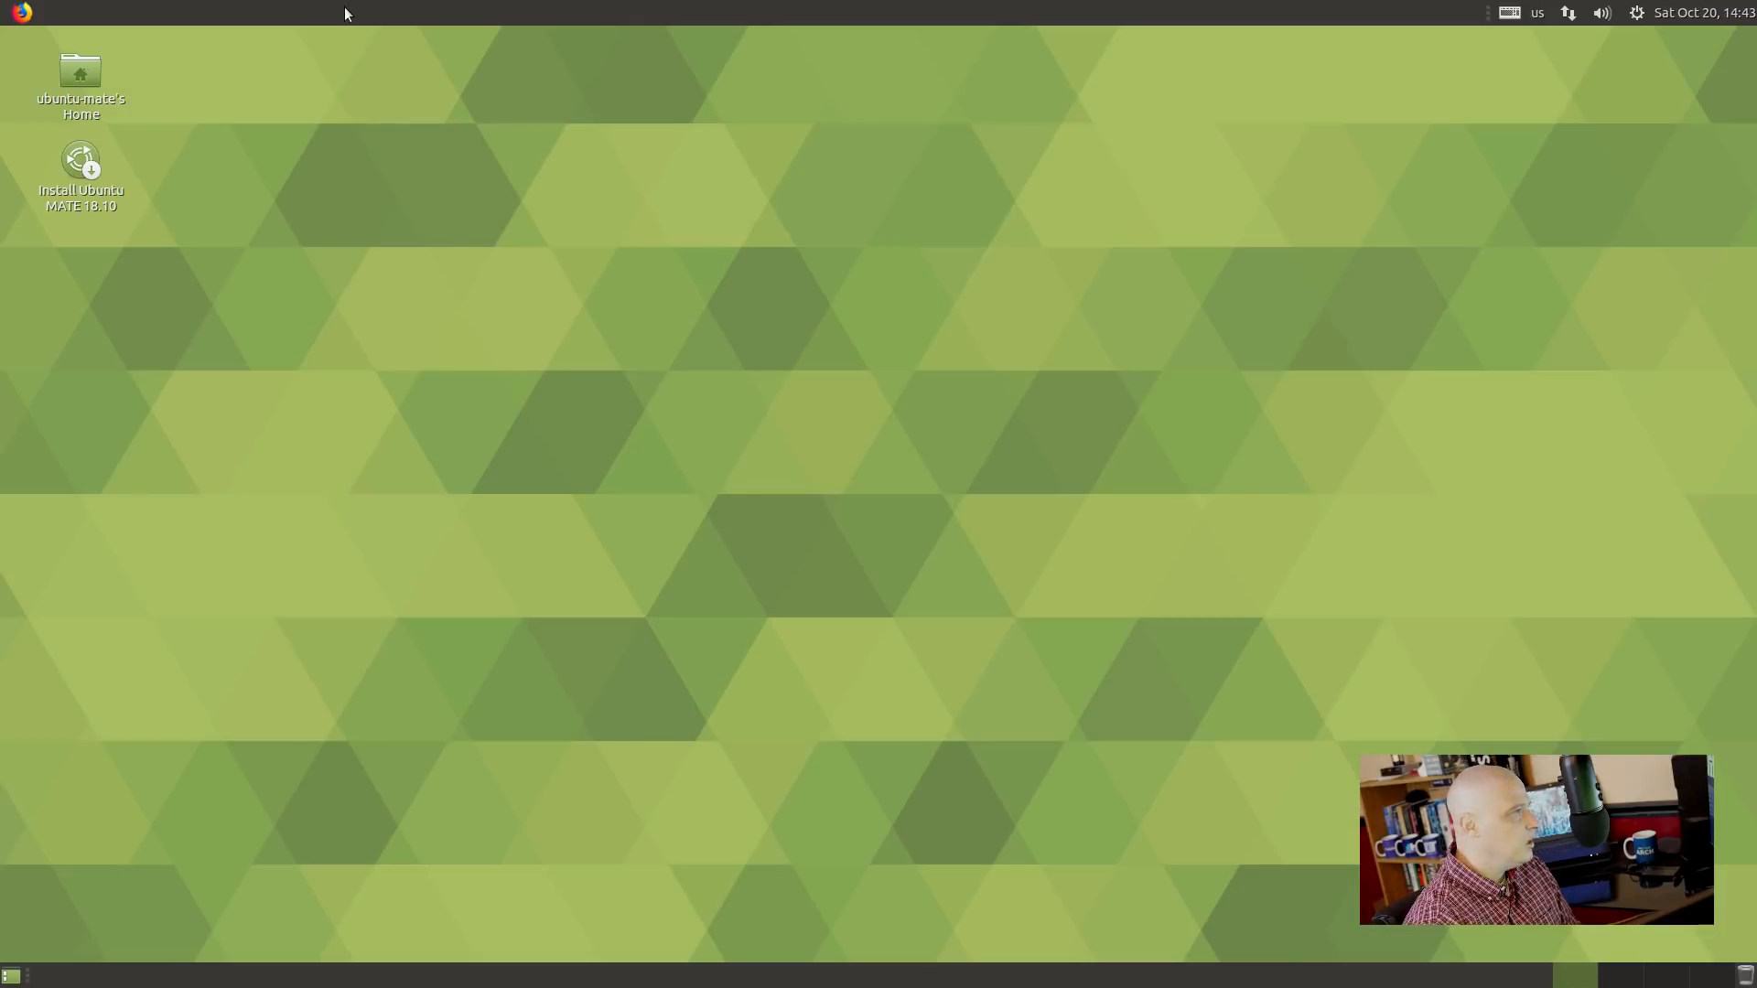
right_click(22, 11)
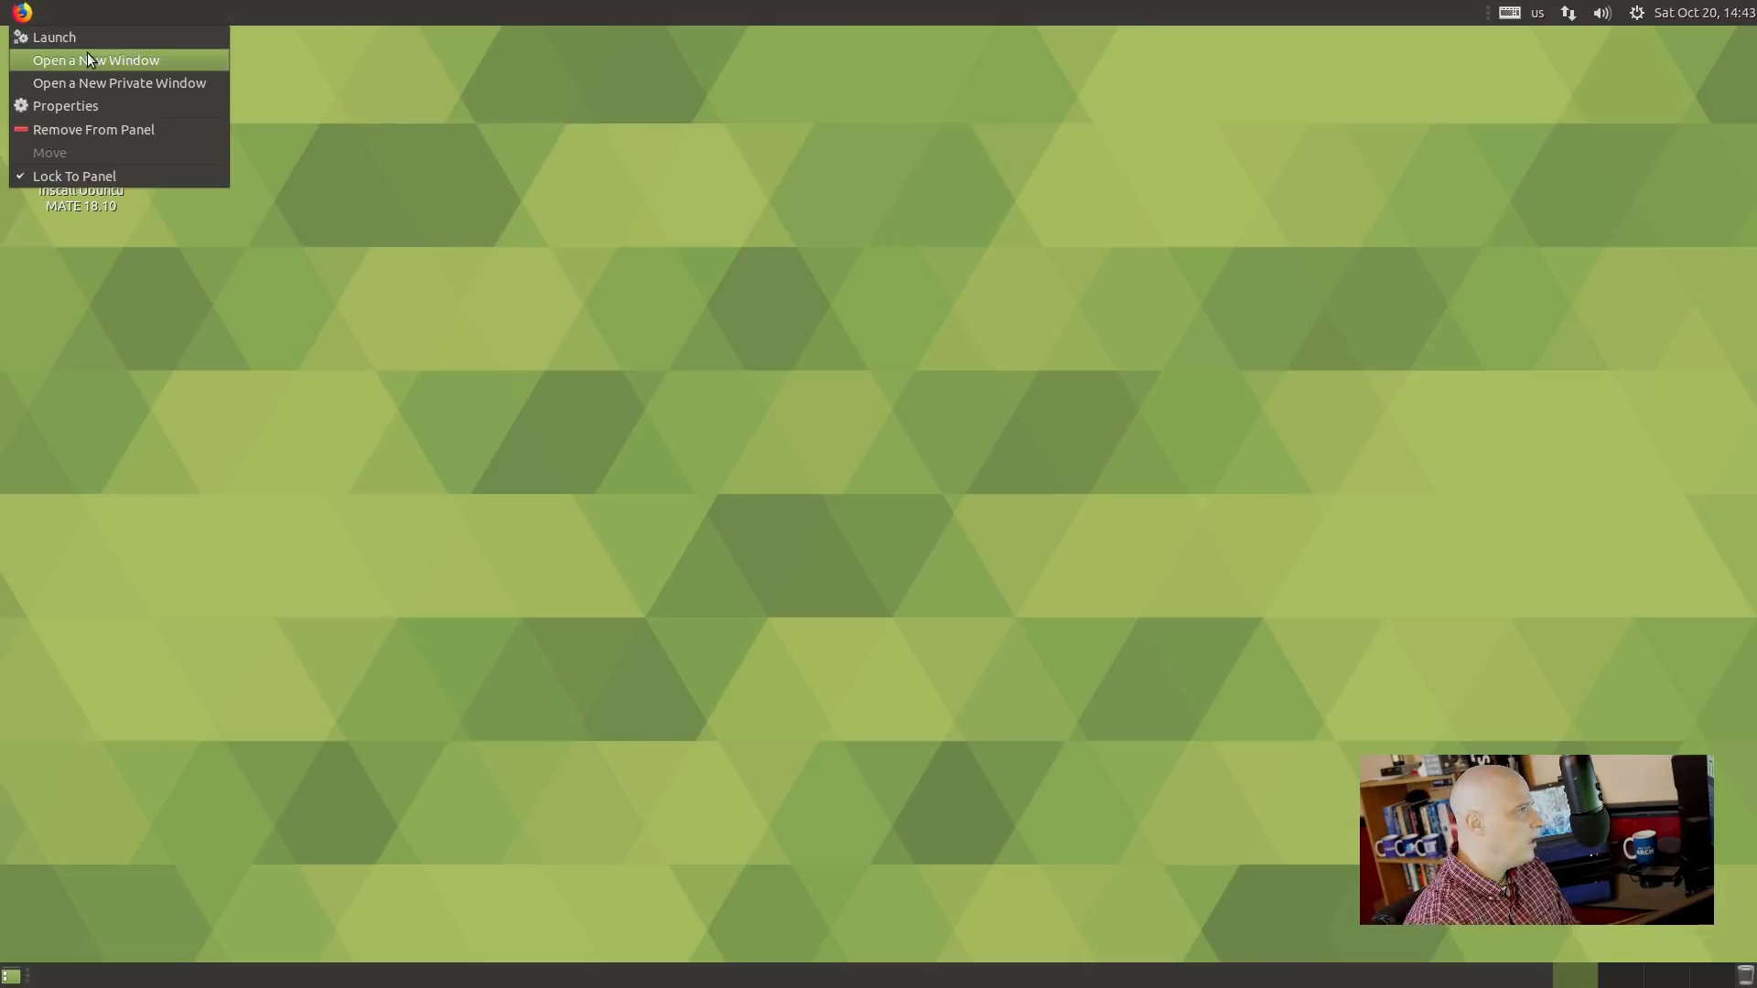
left_click(133, 103)
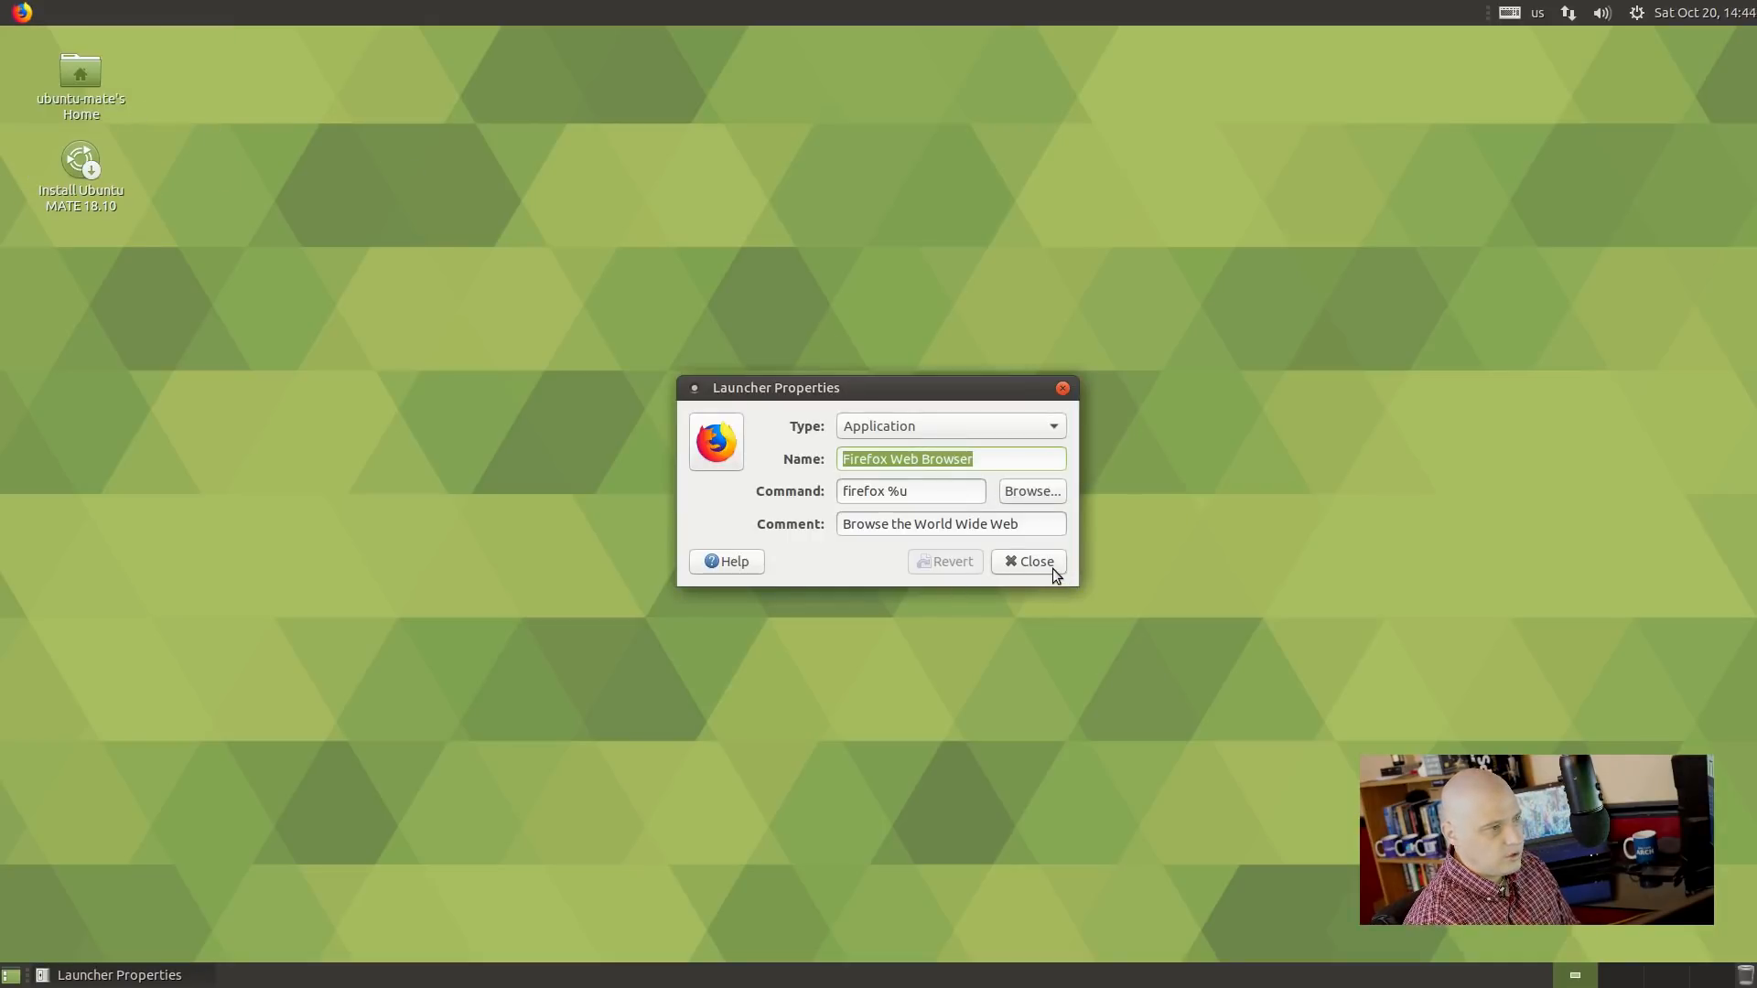
left_click(1054, 571)
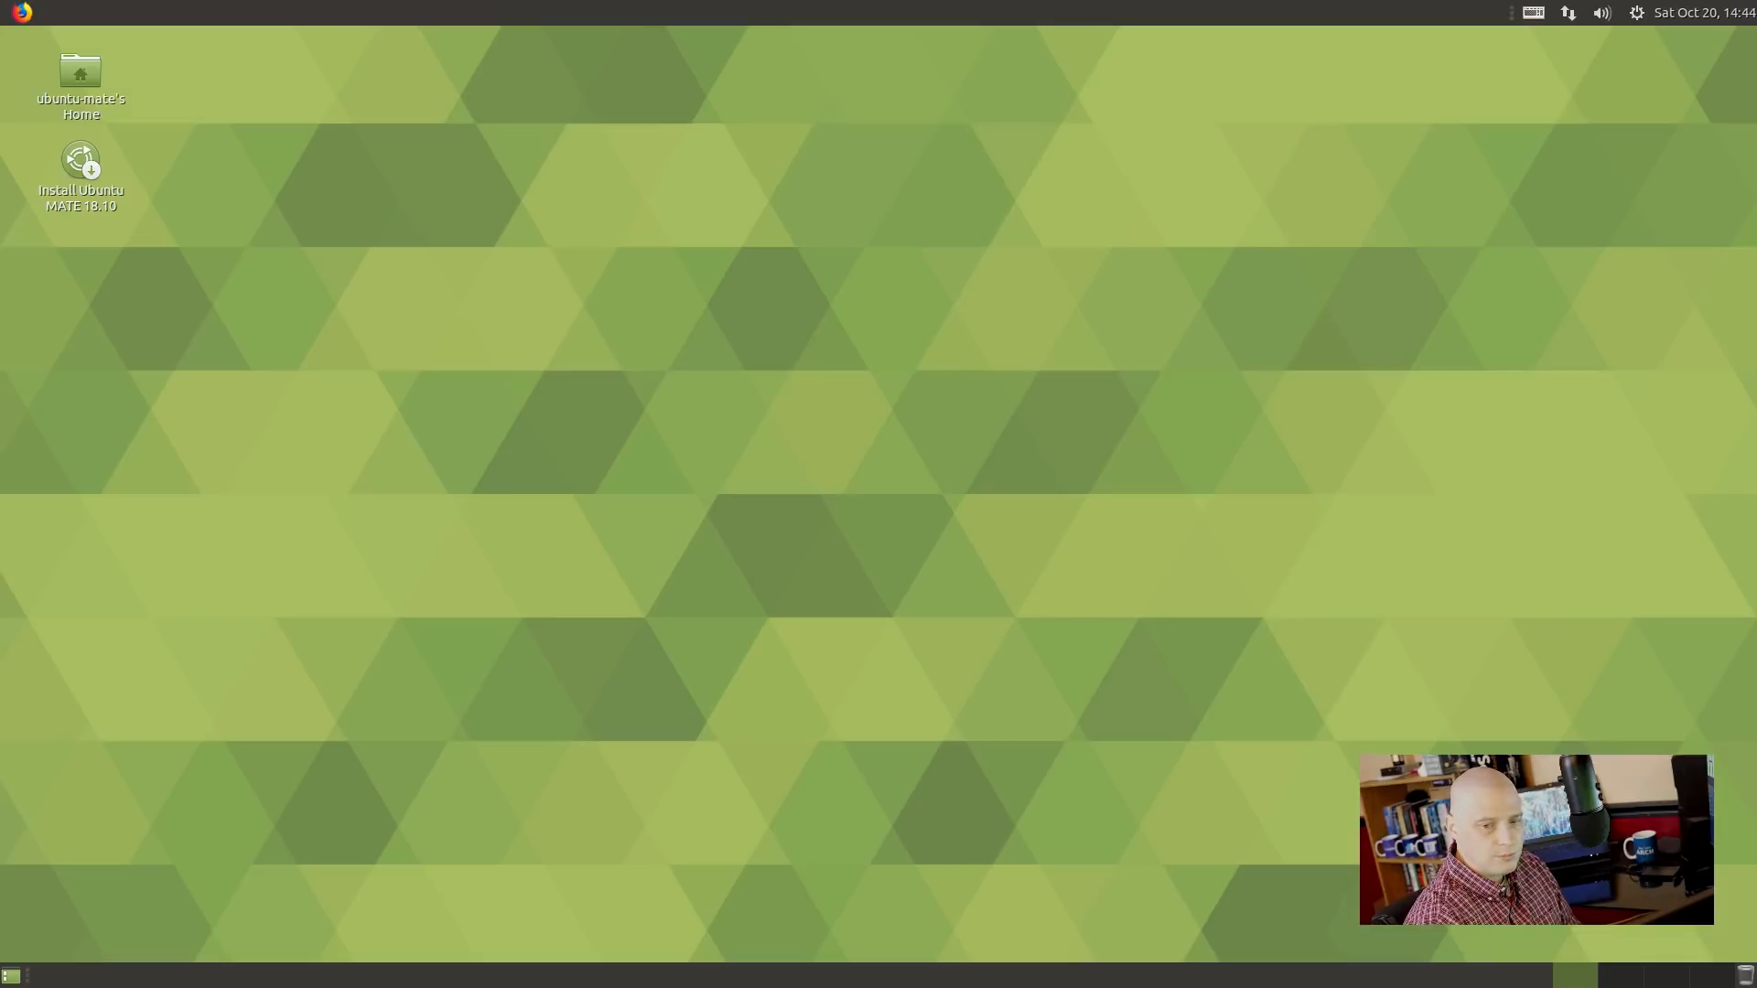
Add the Brisk Menu applet to the top panel via Add to Panel and test it.
right_click(972, 7)
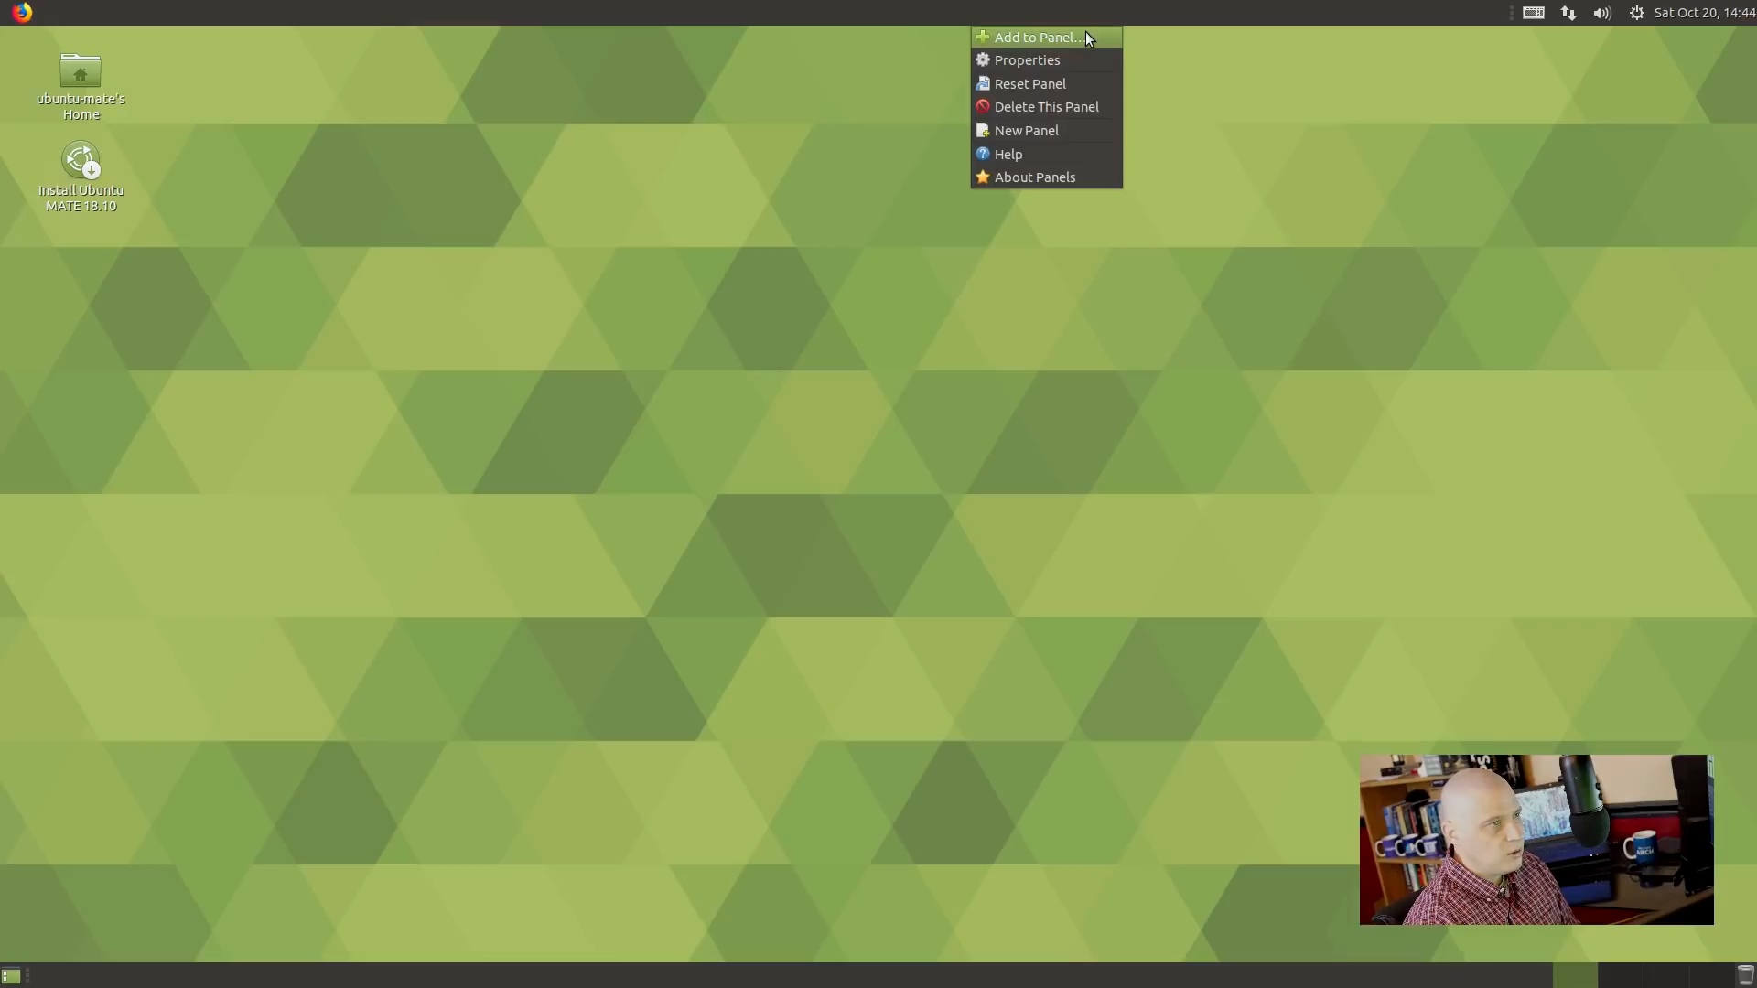
left_click(1085, 38)
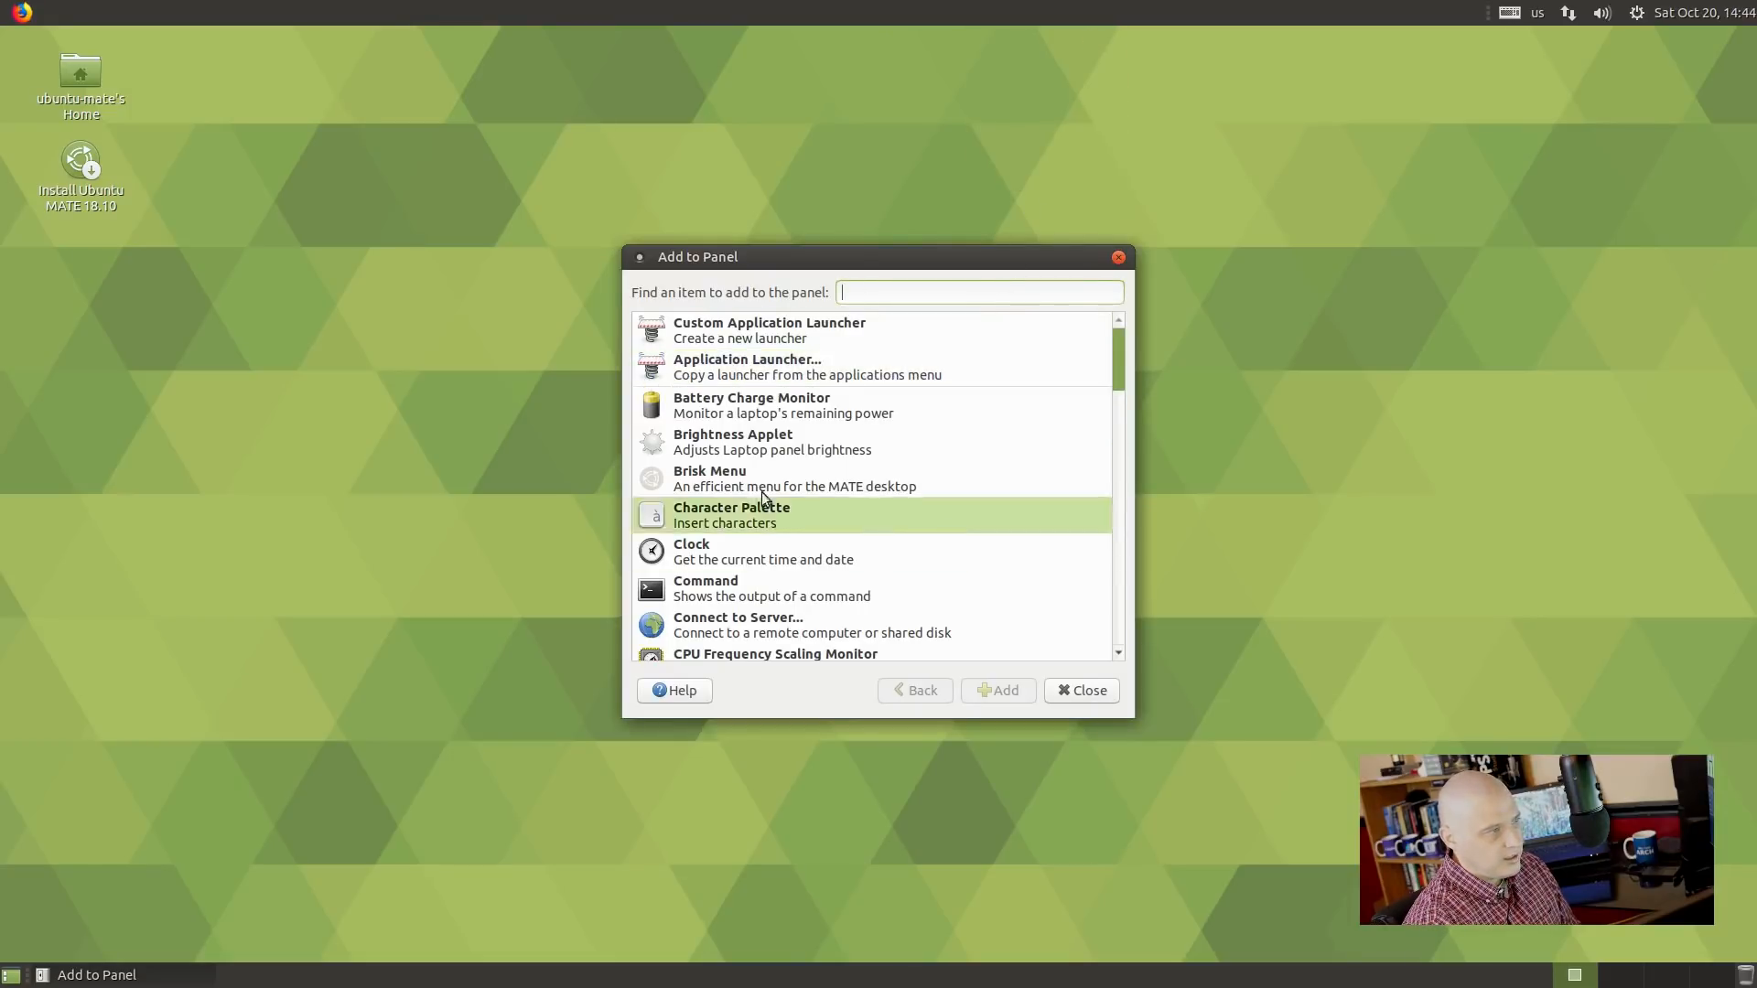
left_click(723, 471)
left_click(996, 690)
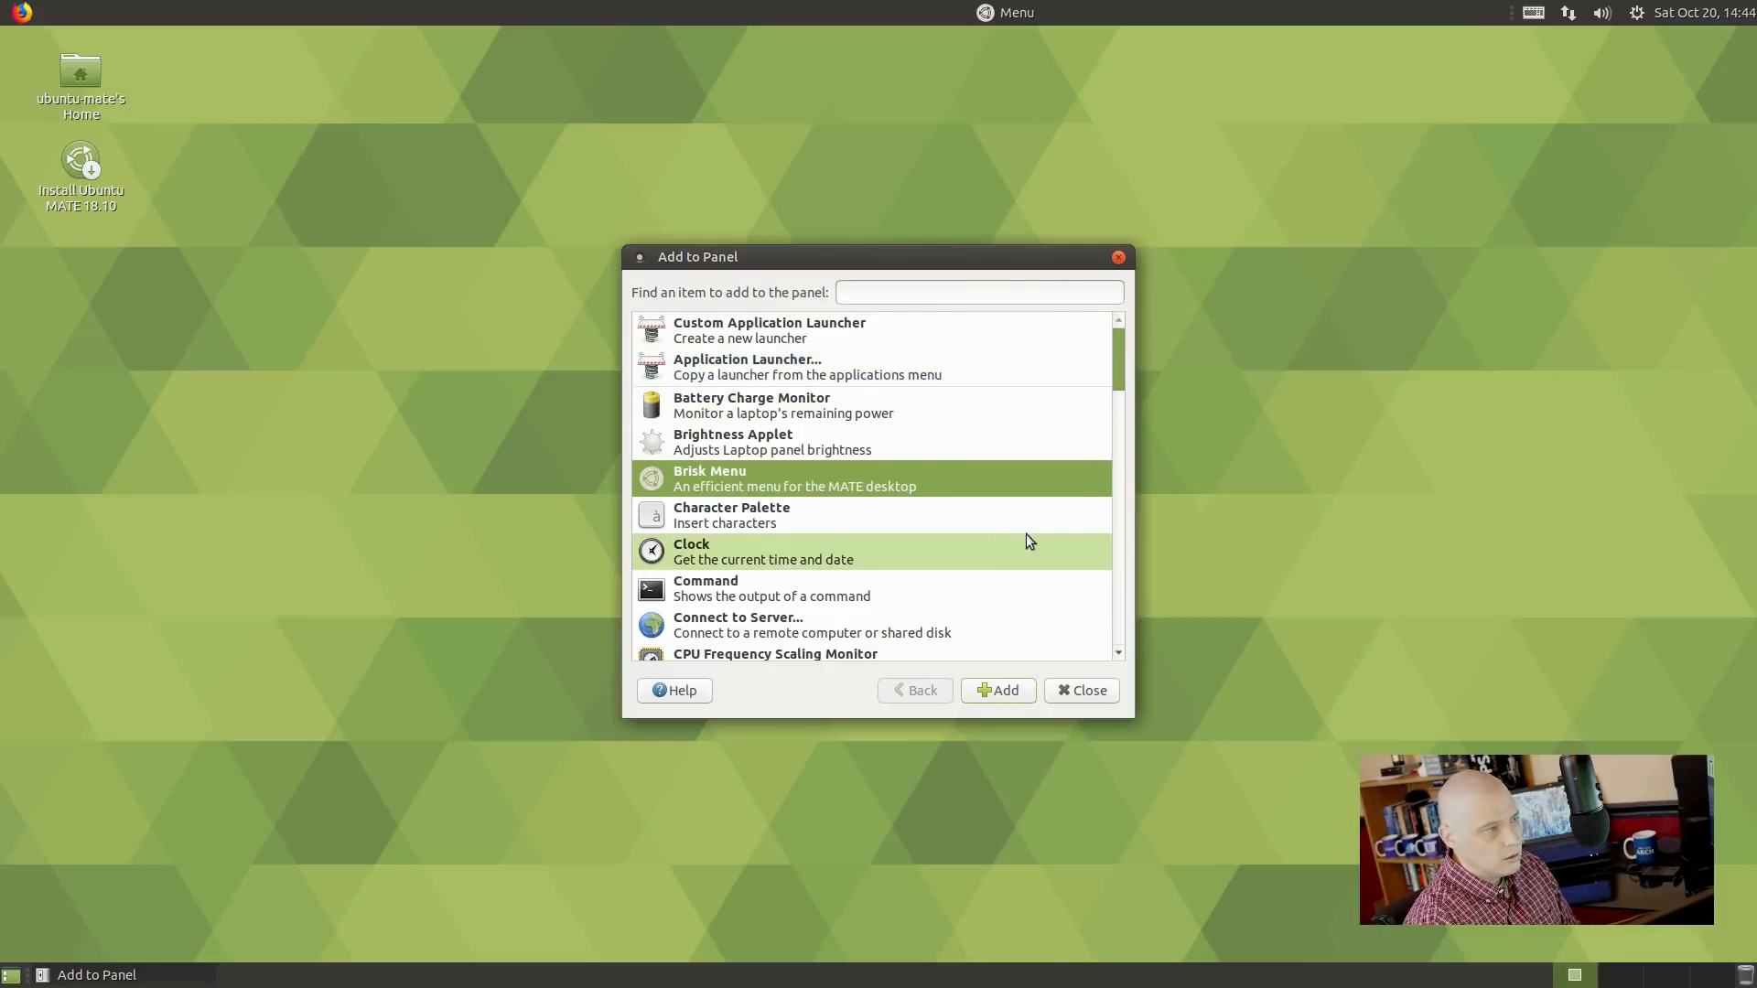
left_click(1070, 690)
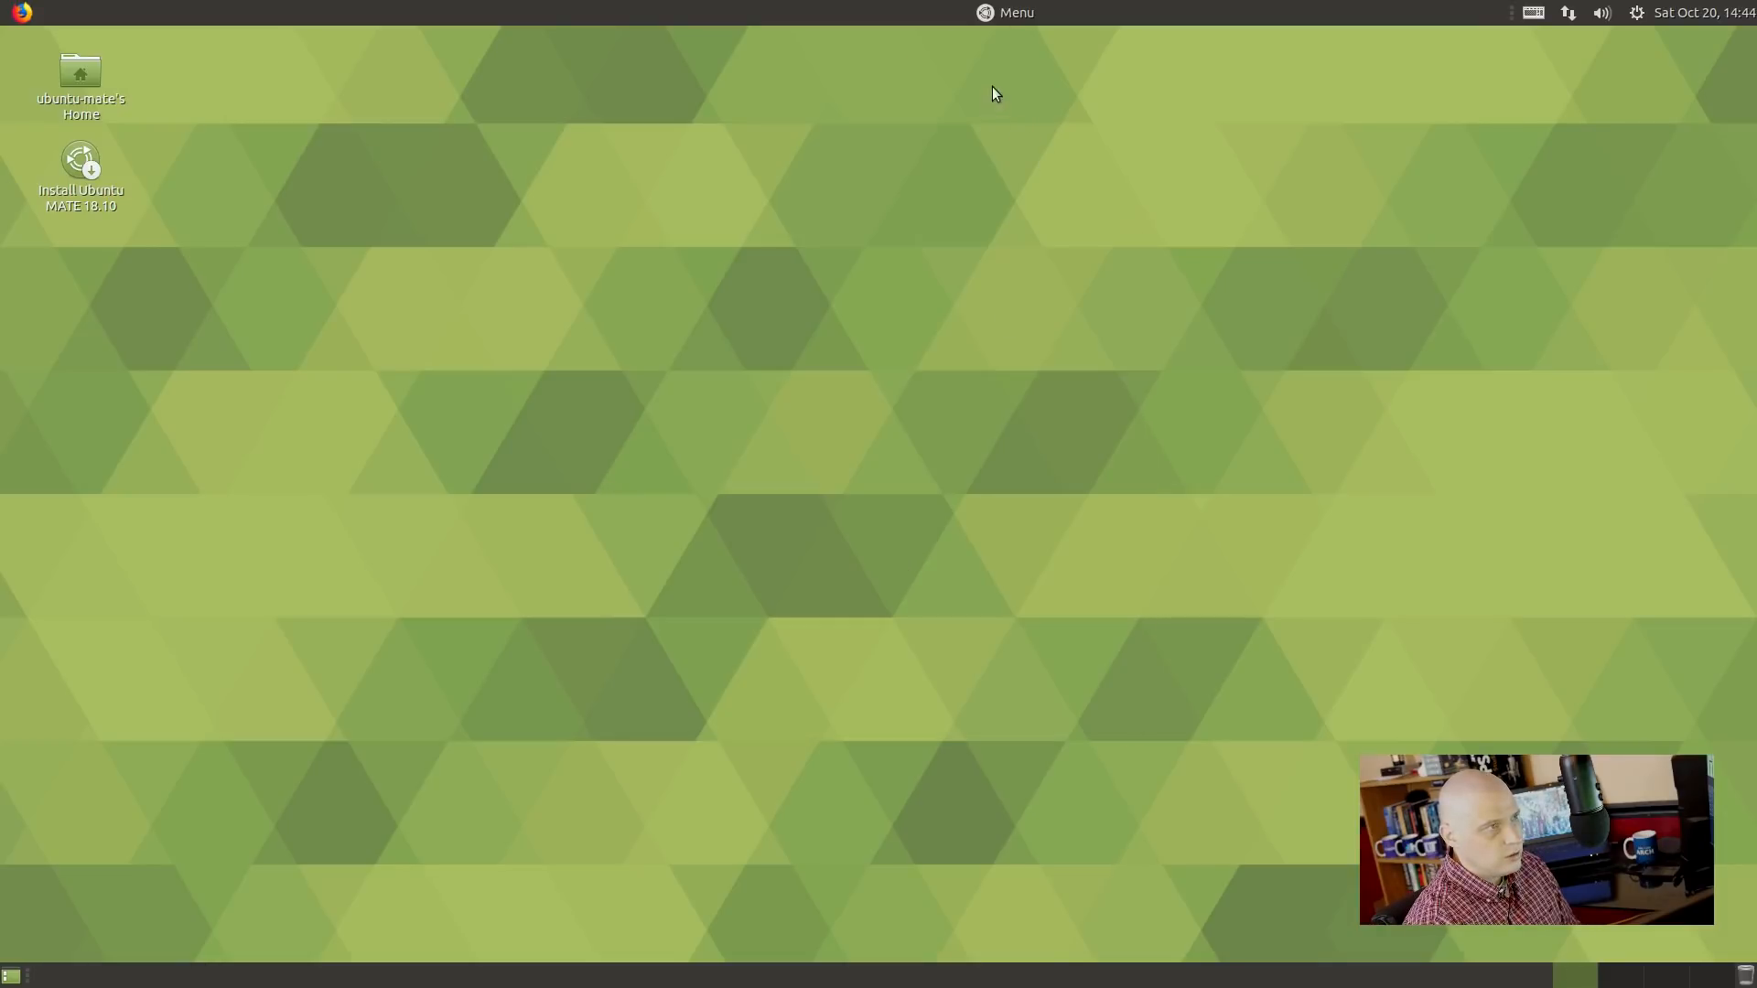
left_click(1002, 14)
left_click(1007, 14)
left_click(1006, 14)
Move the Menu applet from mid-panel over to beside the Firefox launcher.
left_click(998, 11)
right_click(997, 11)
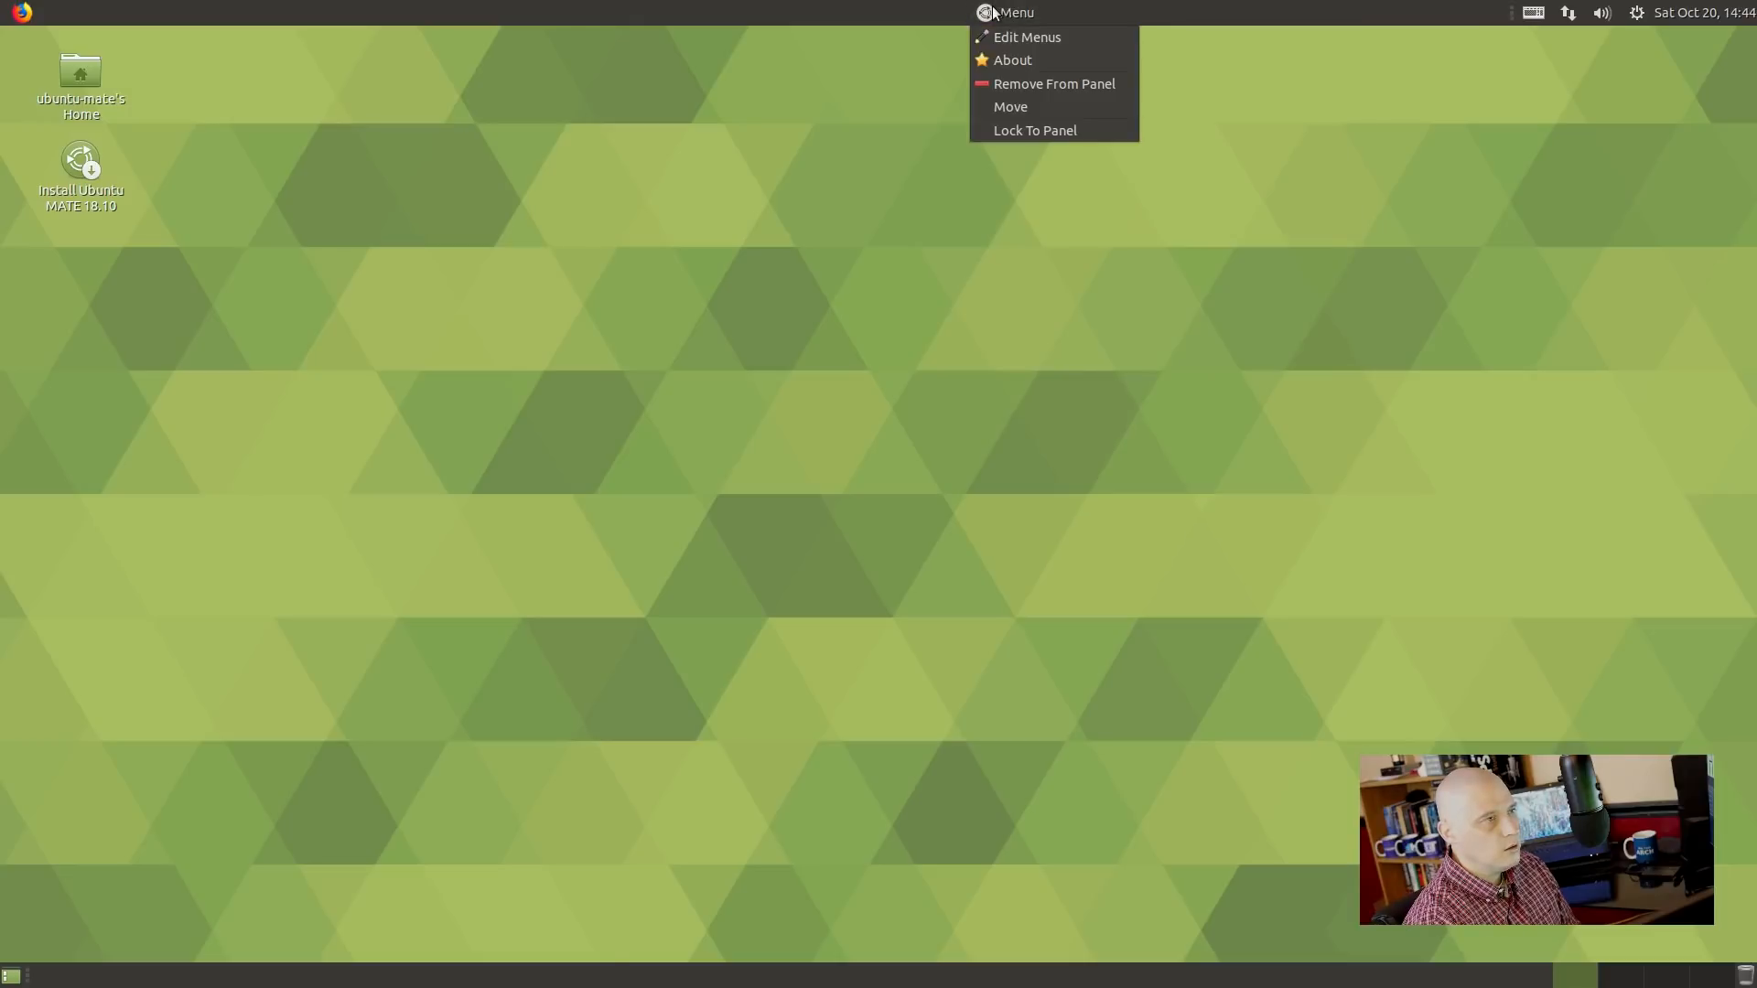
left_click(1061, 106)
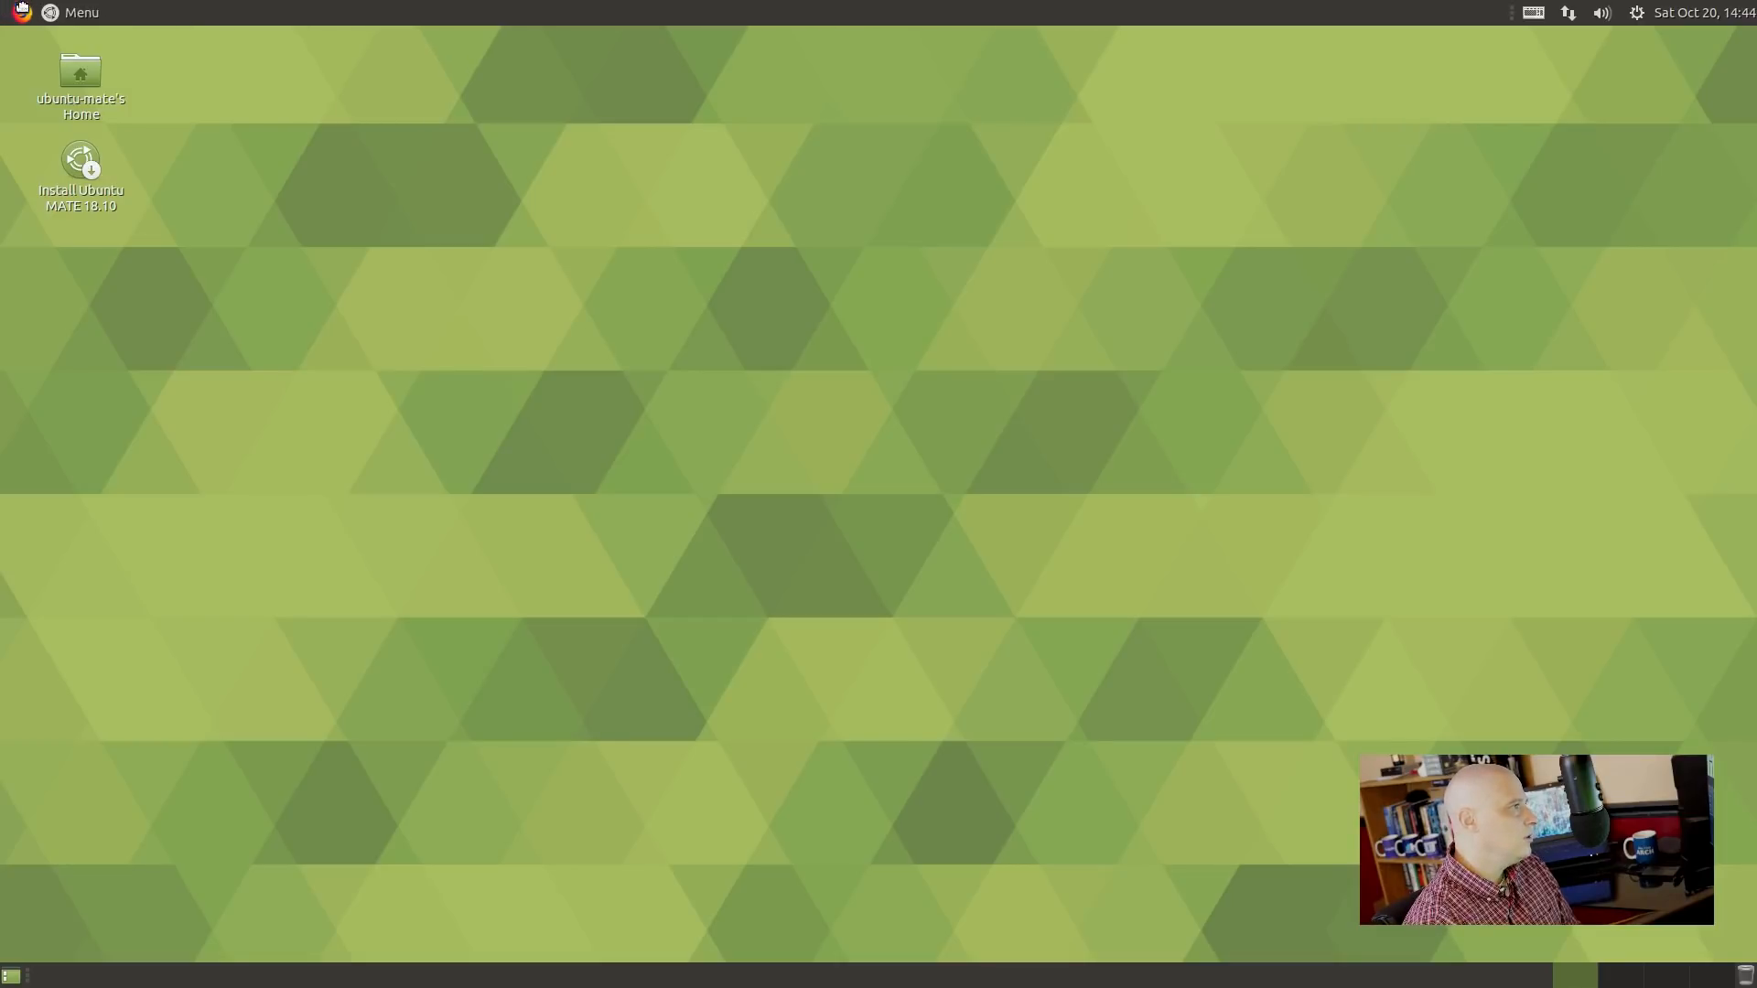
left_click(47, 12)
right_click(21, 11)
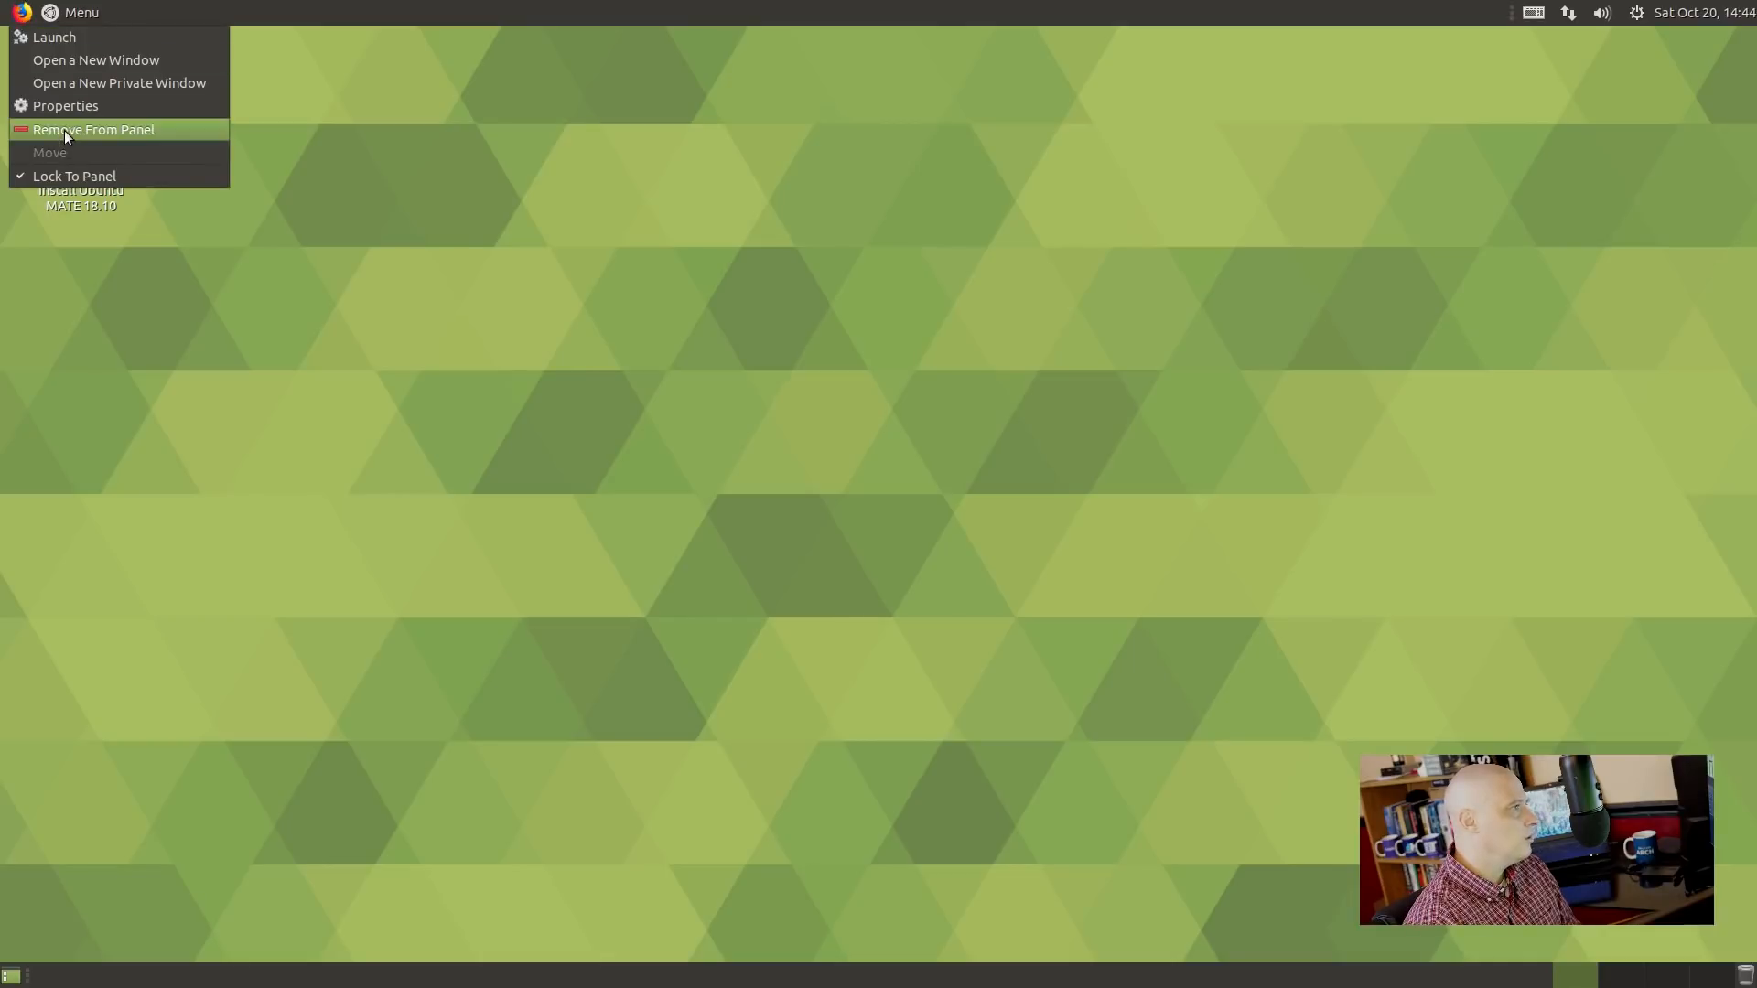
left_click(360, 106)
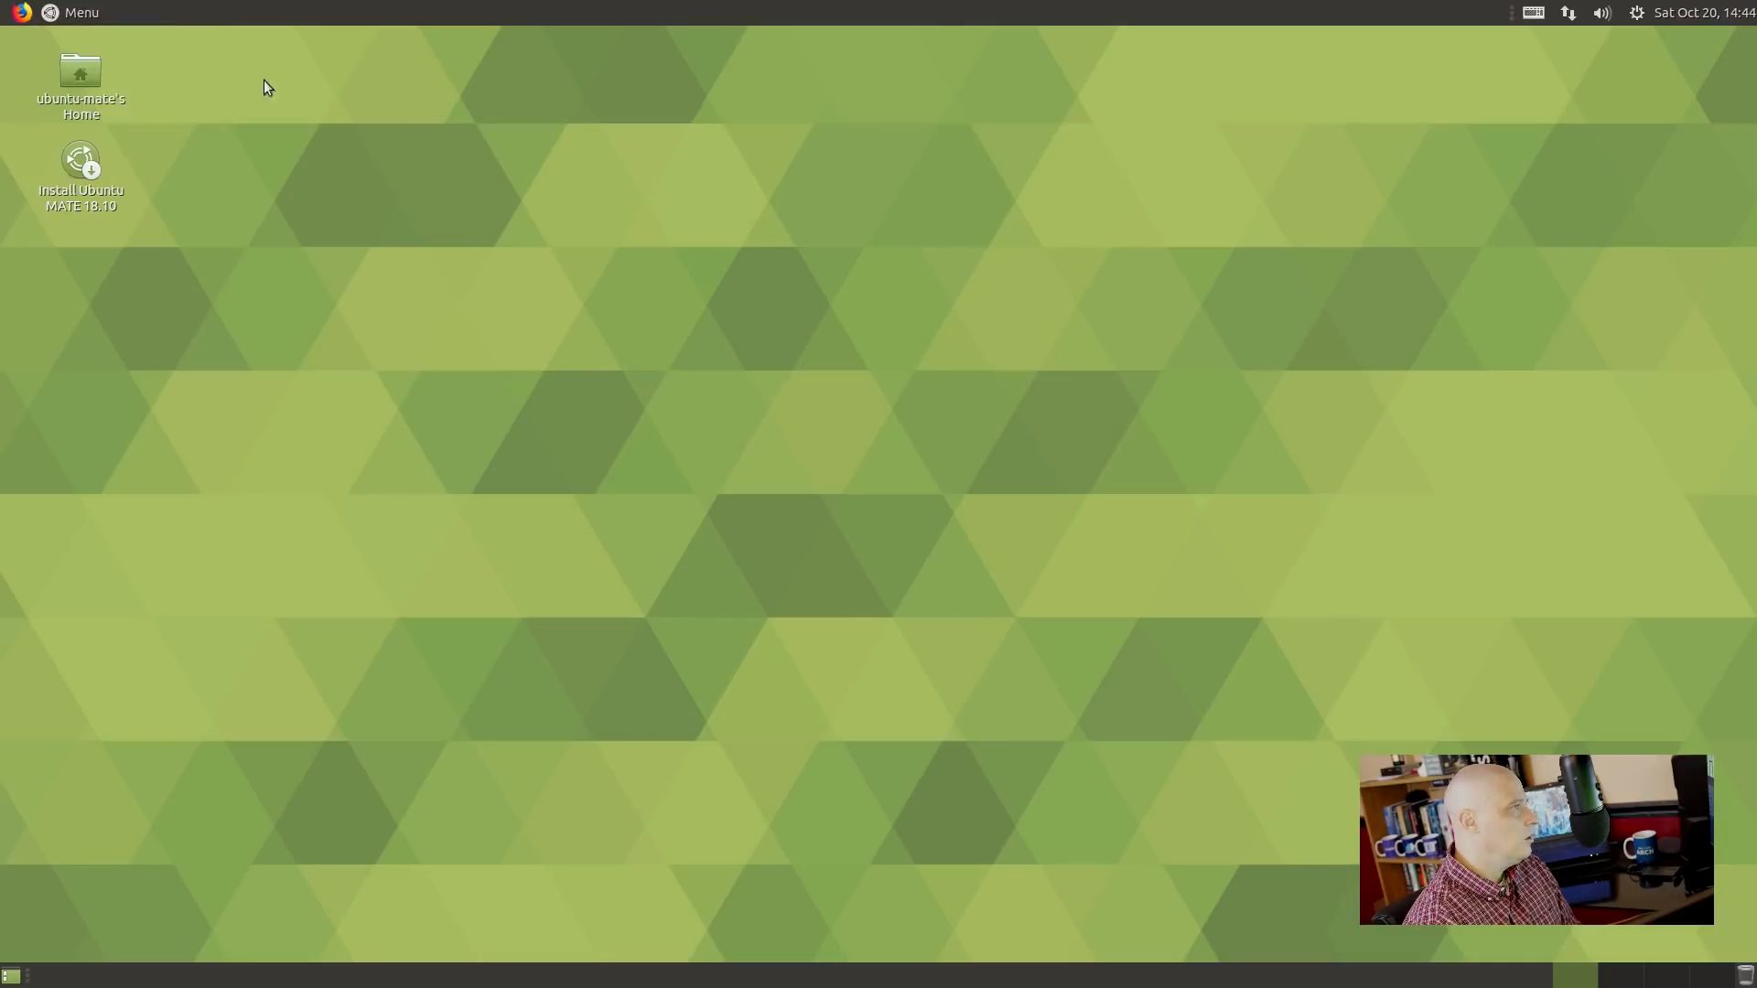
Start moving the Menu applet again and unlock the Firefox launcher from Lock To Panel.
left_click(70, 13)
left_click(70, 14)
left_click(70, 14)
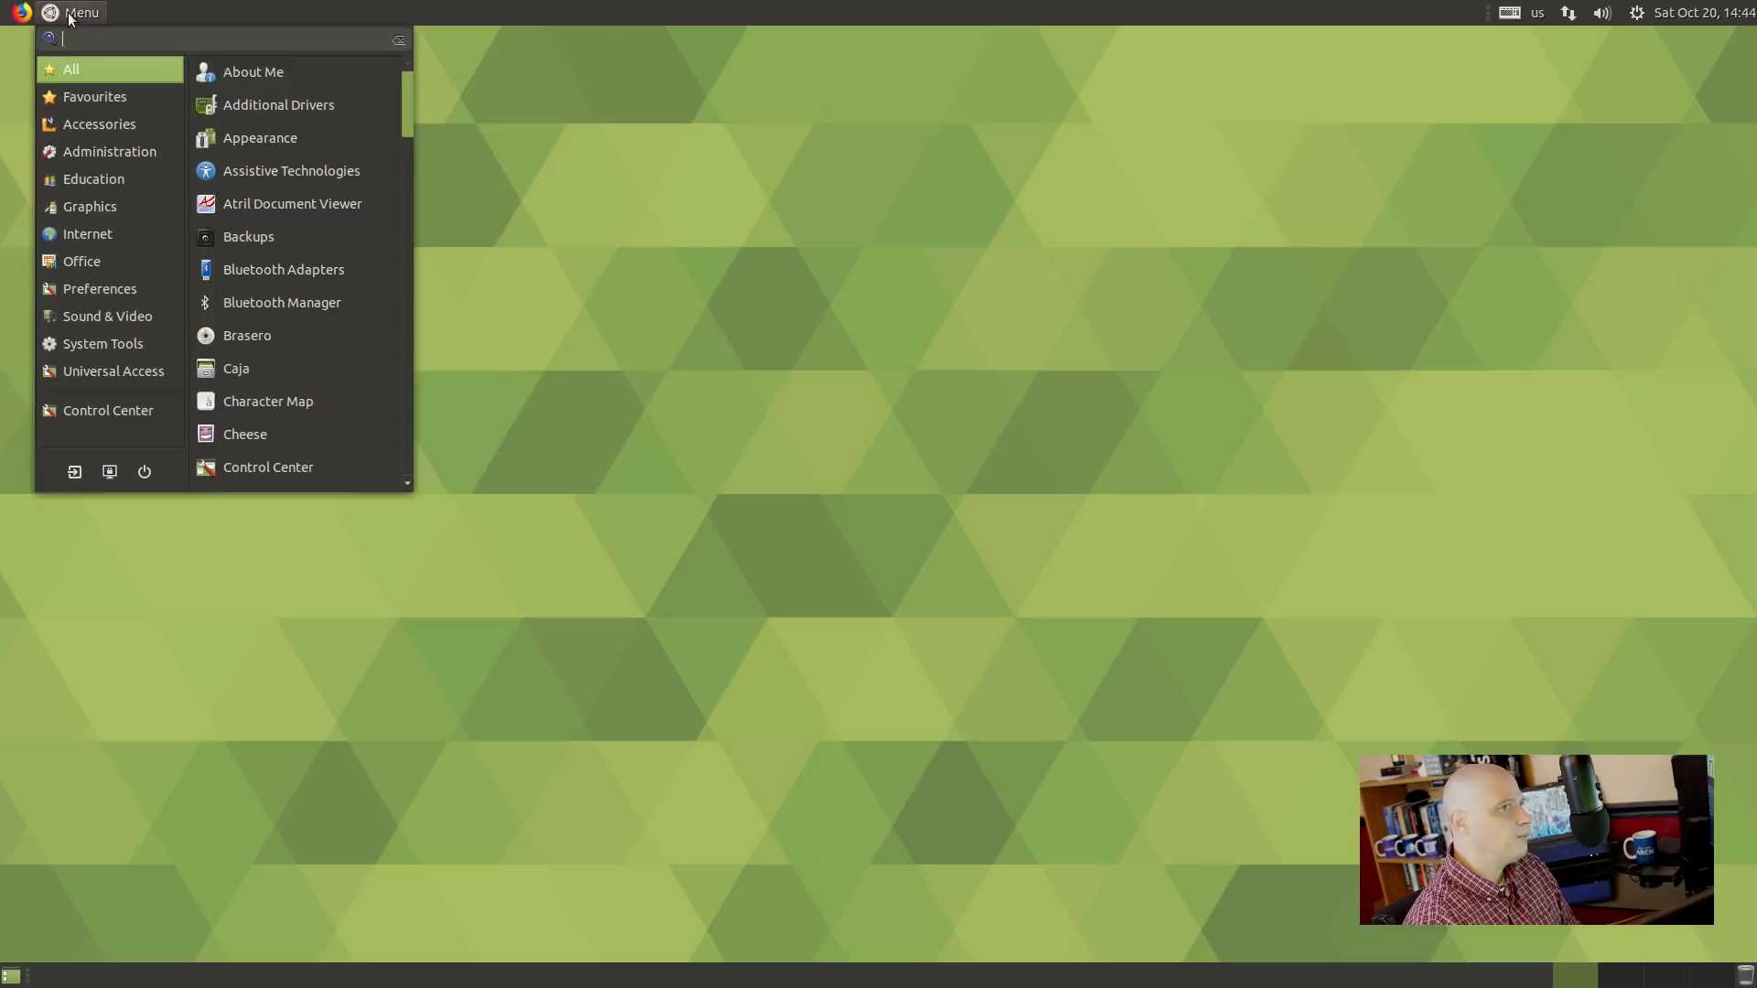
left_click(71, 14)
right_click(70, 14)
left_click(128, 112)
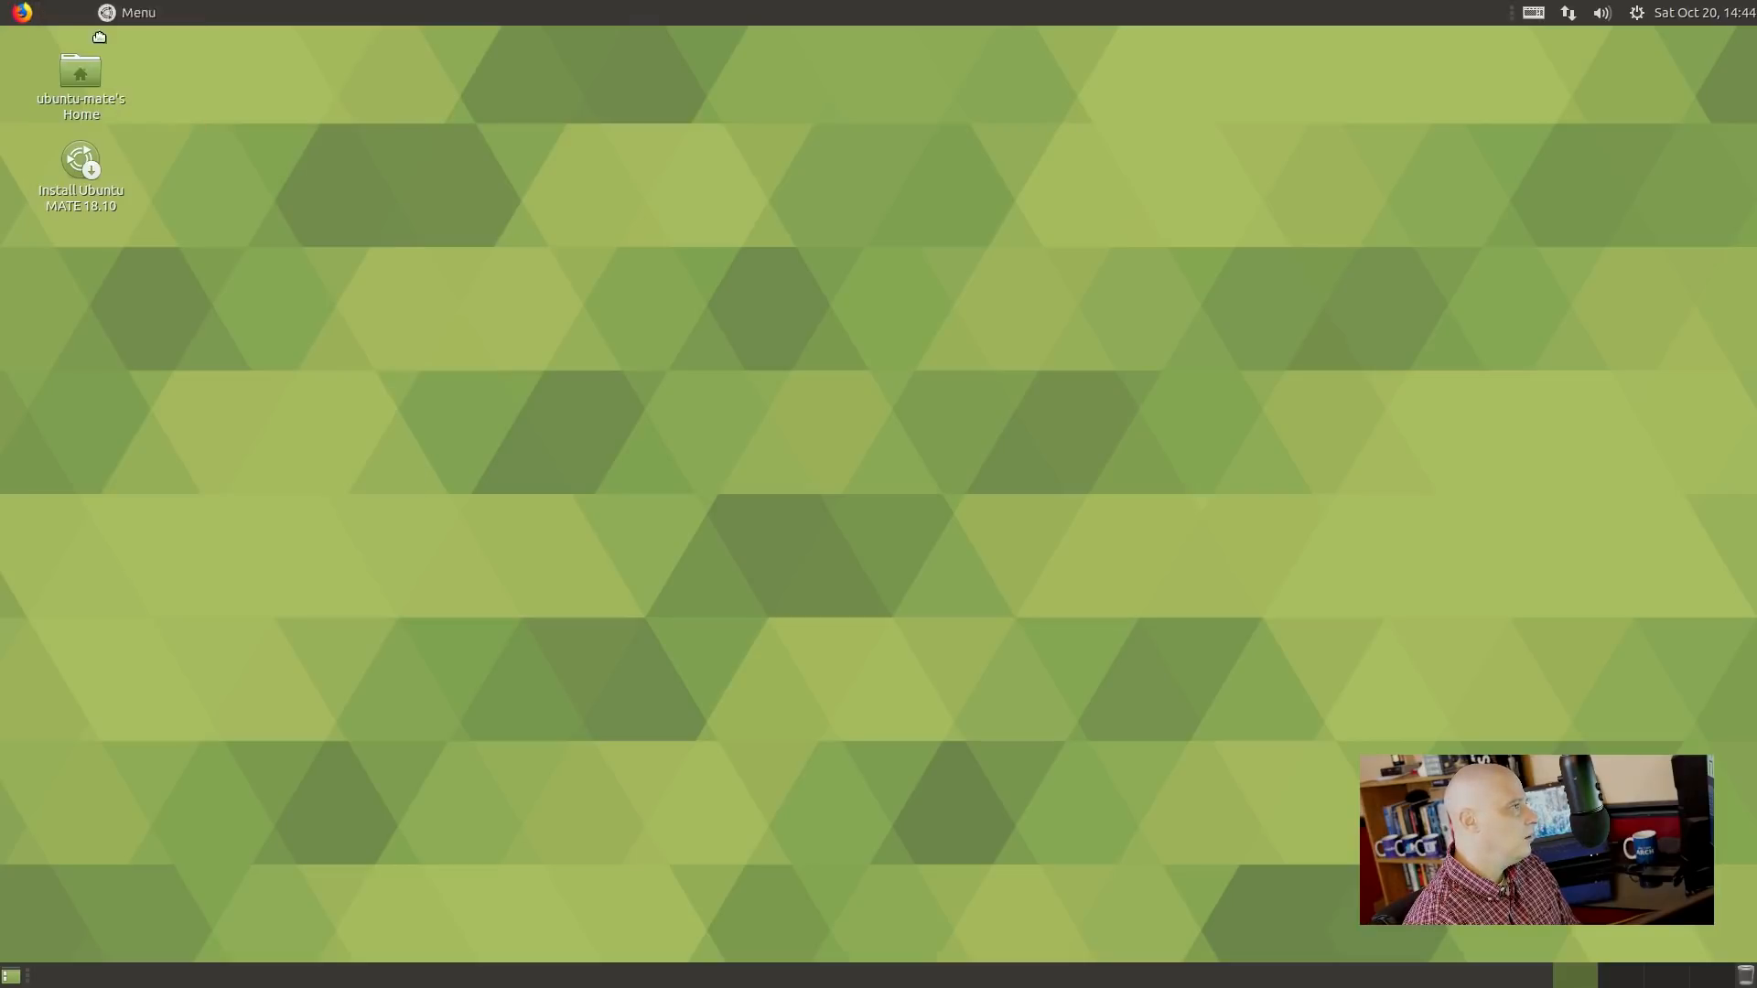
right_click(20, 13)
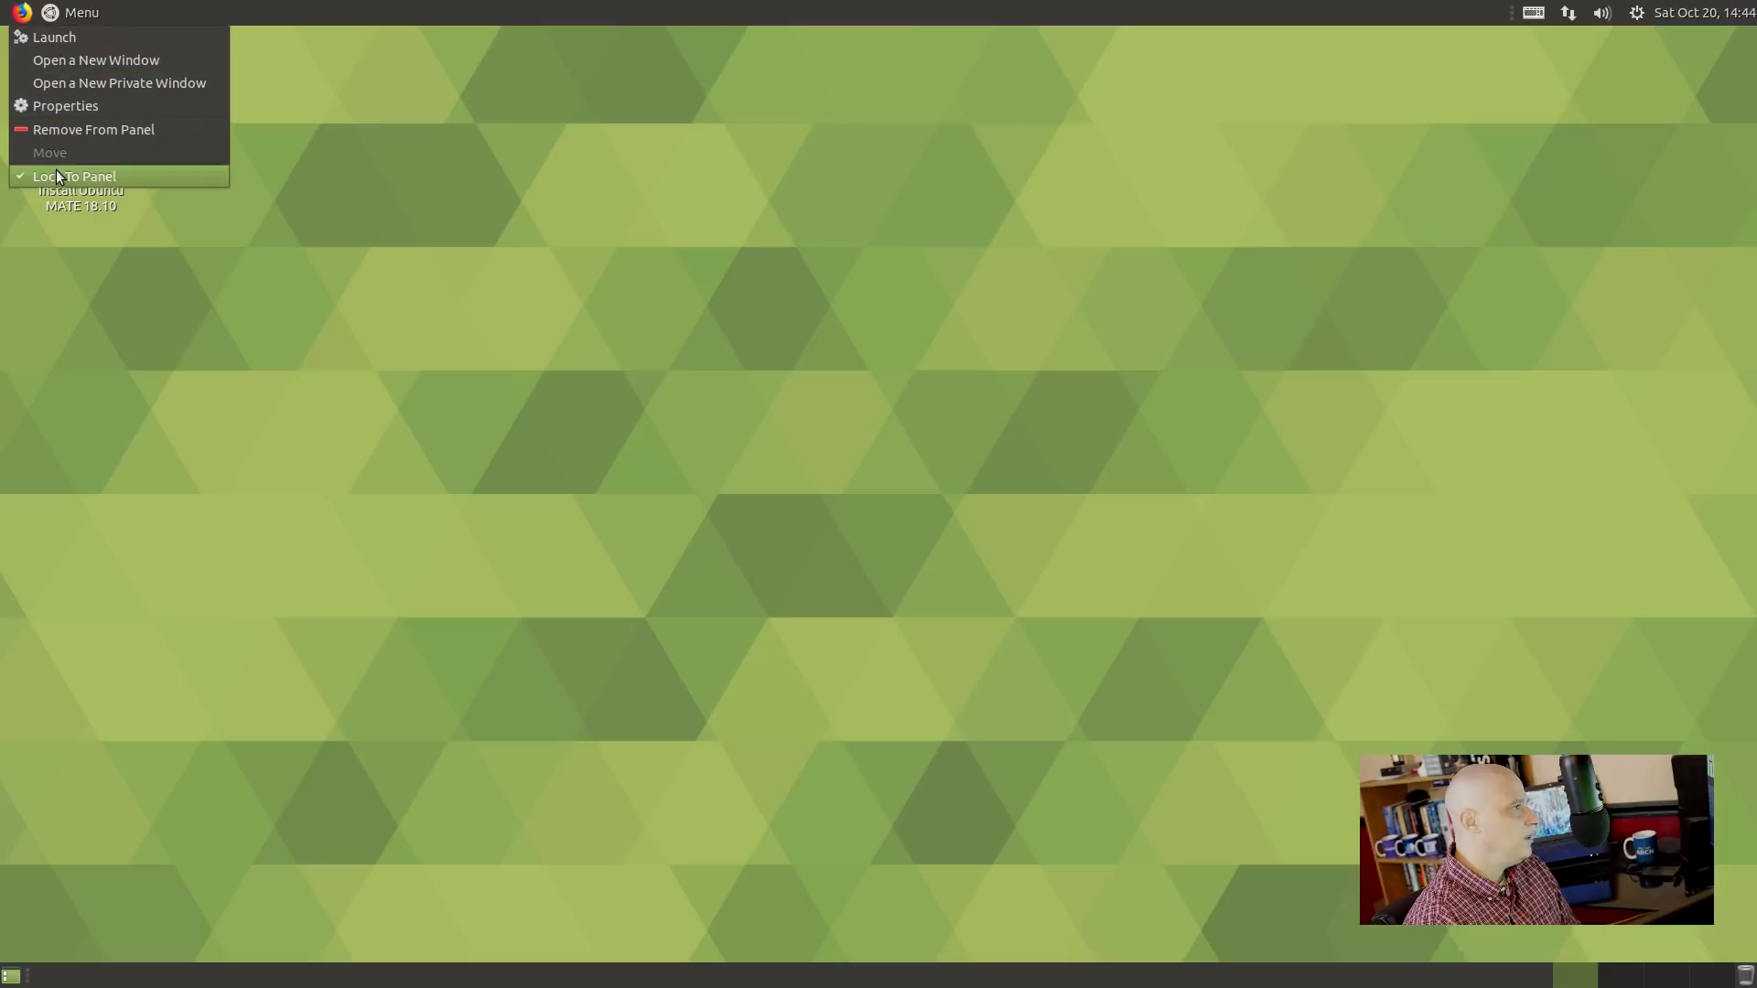
left_click(53, 173)
right_click(43, 10)
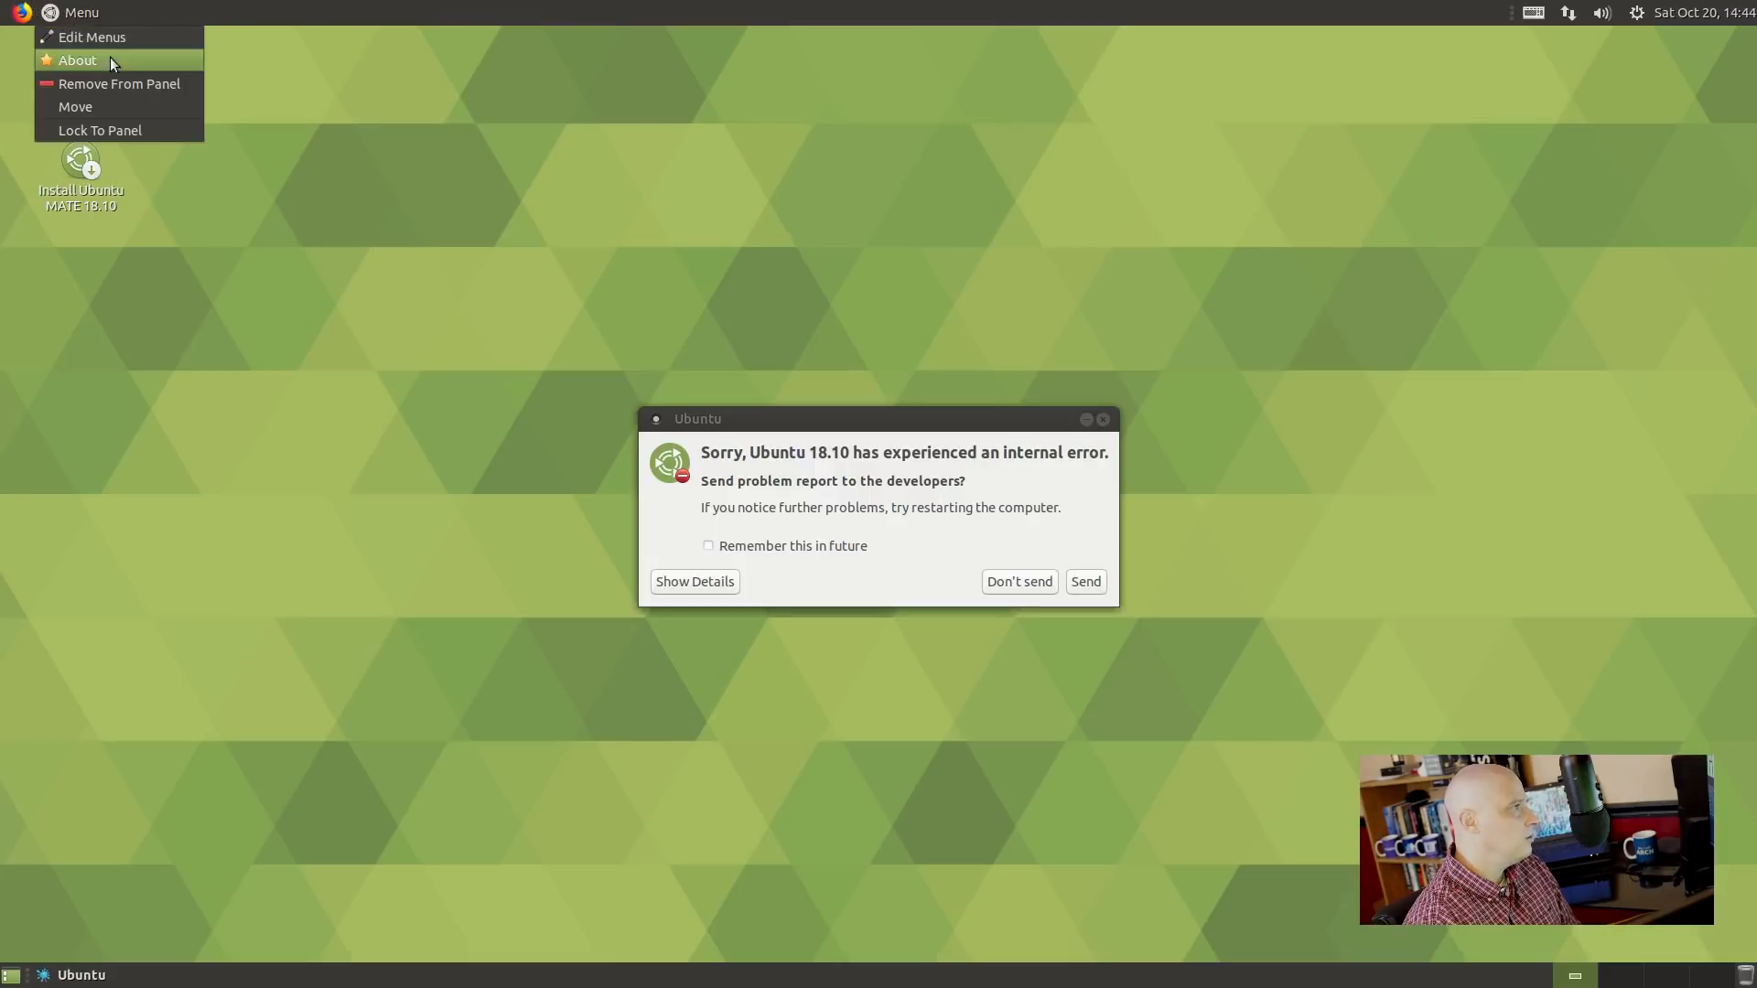
Place the Menu applet left of Firefox and lock both to the panel.
left_click(99, 103)
left_click(16, 17)
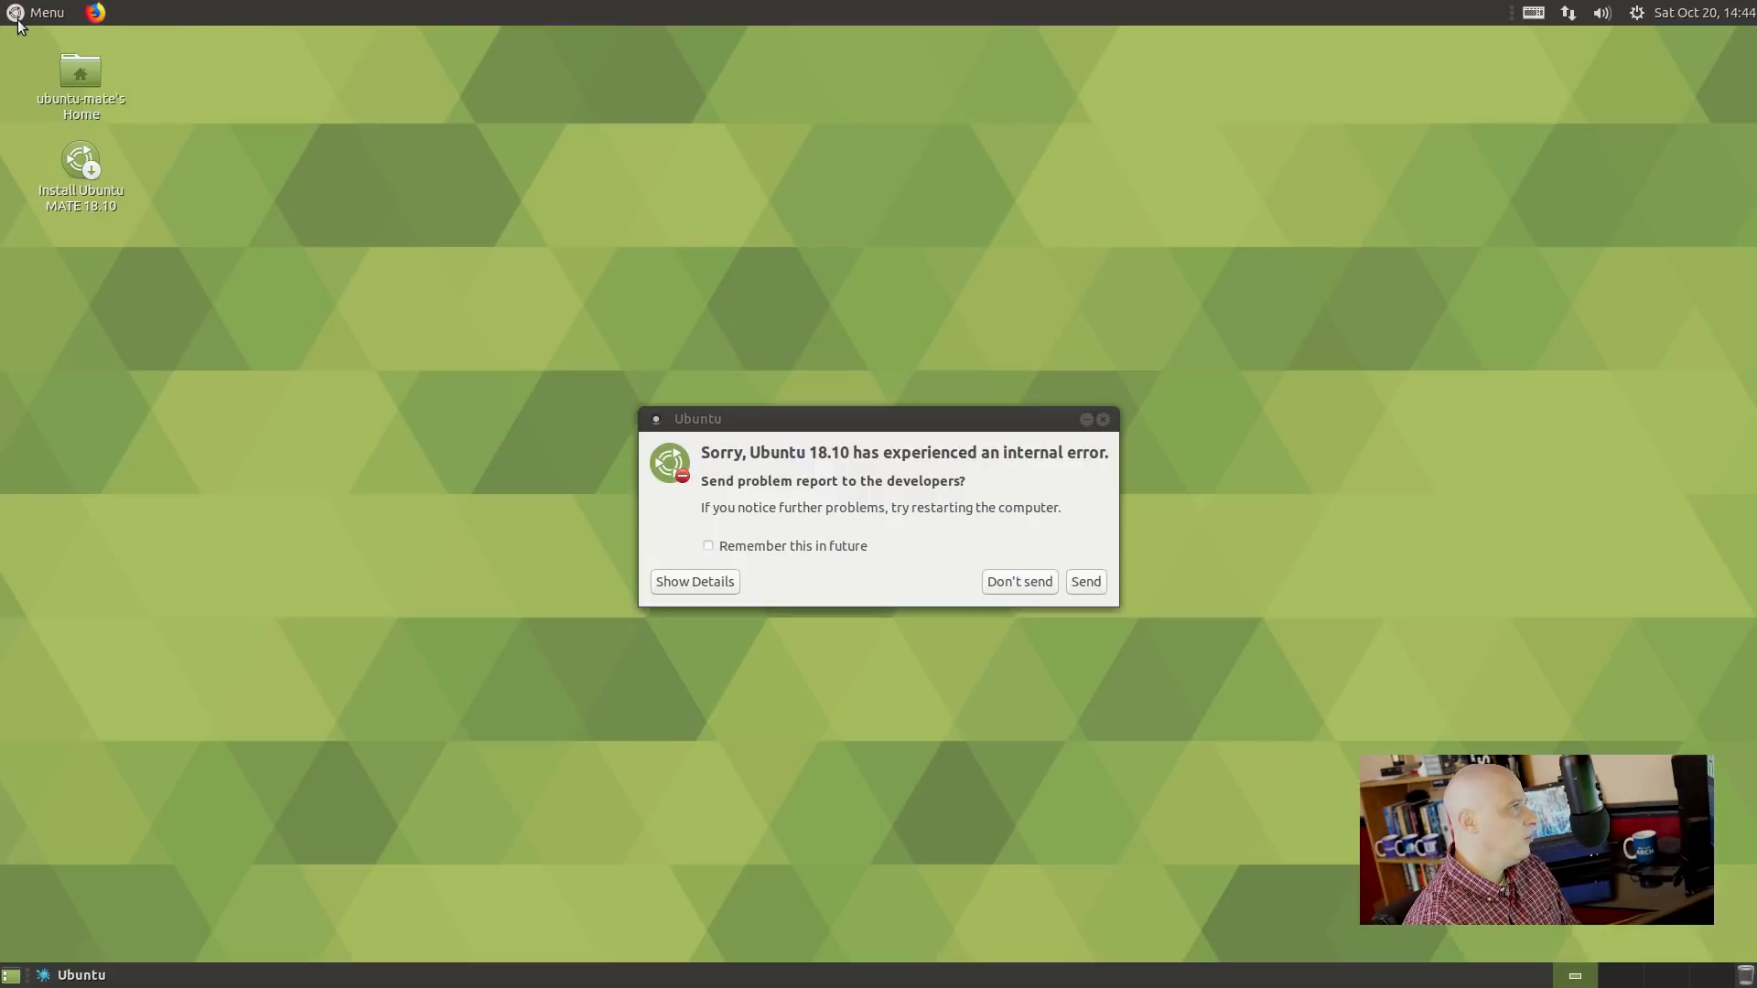
right_click(36, 13)
left_click(53, 131)
right_click(96, 11)
left_click(139, 174)
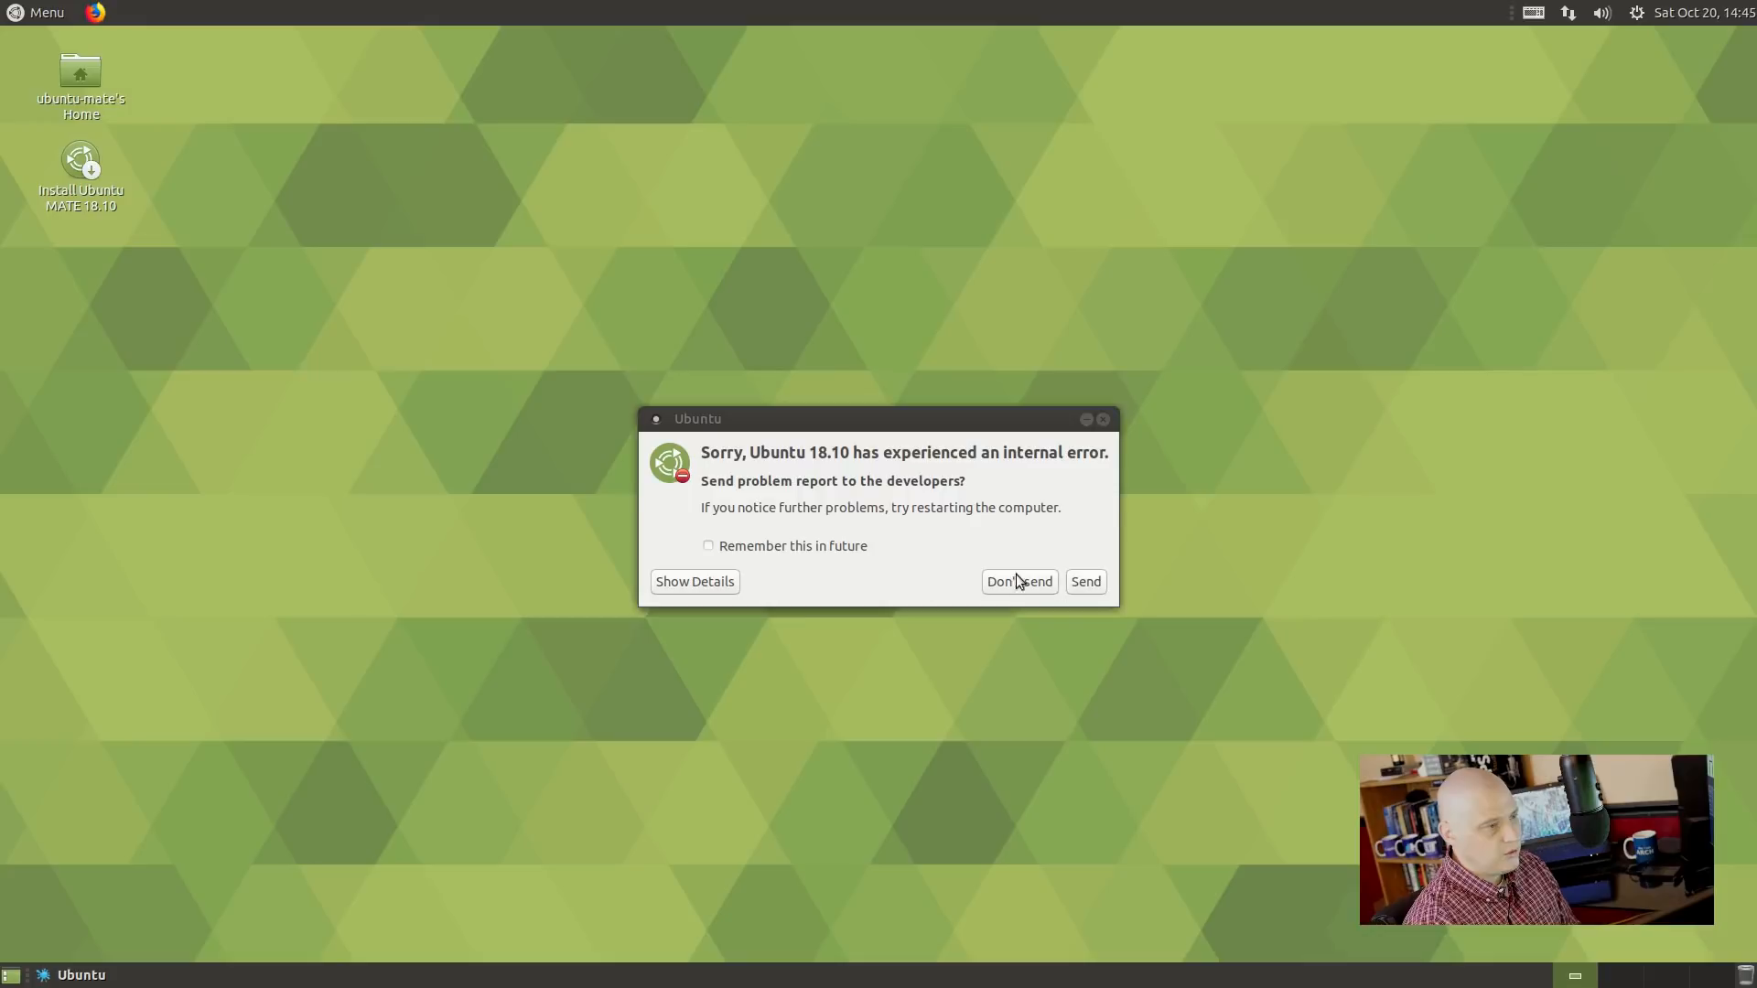
Decline the error report with Remember this in future ticked, and close the follow-up error.
left_click(763, 547)
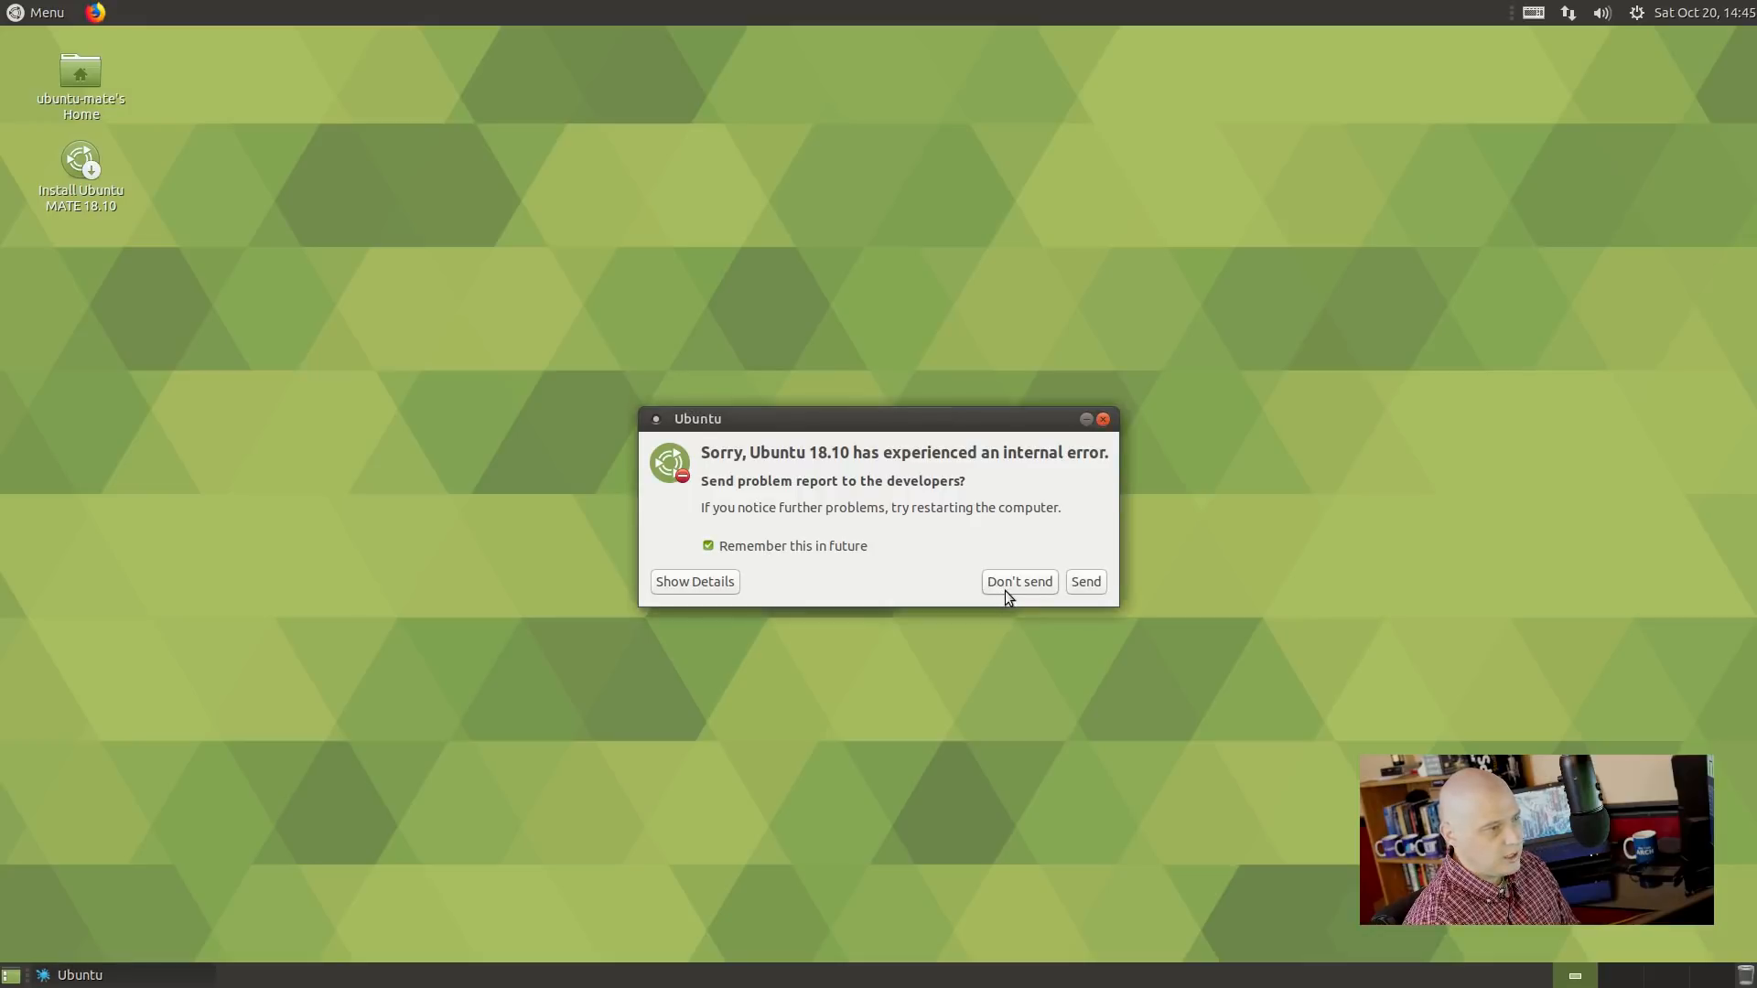
left_click(1008, 583)
left_click(1009, 576)
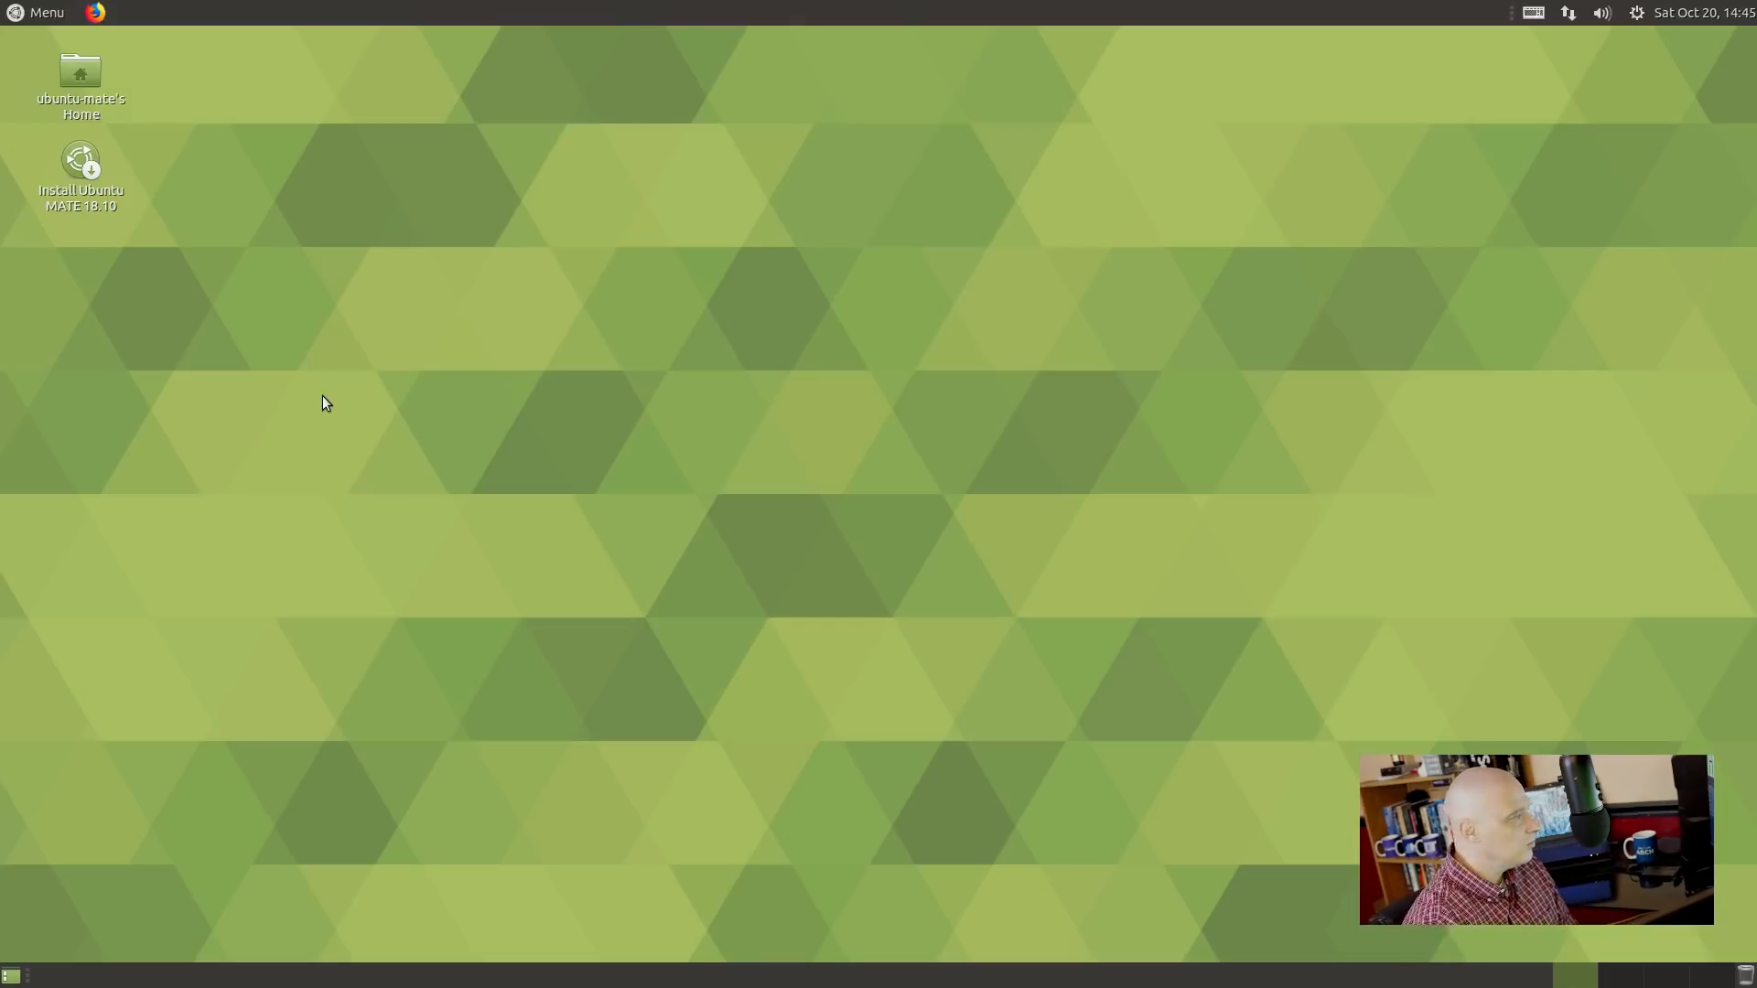
Launch Ubuntu MATE Guide from the Accessories section of the Menu.
left_click(18, 7)
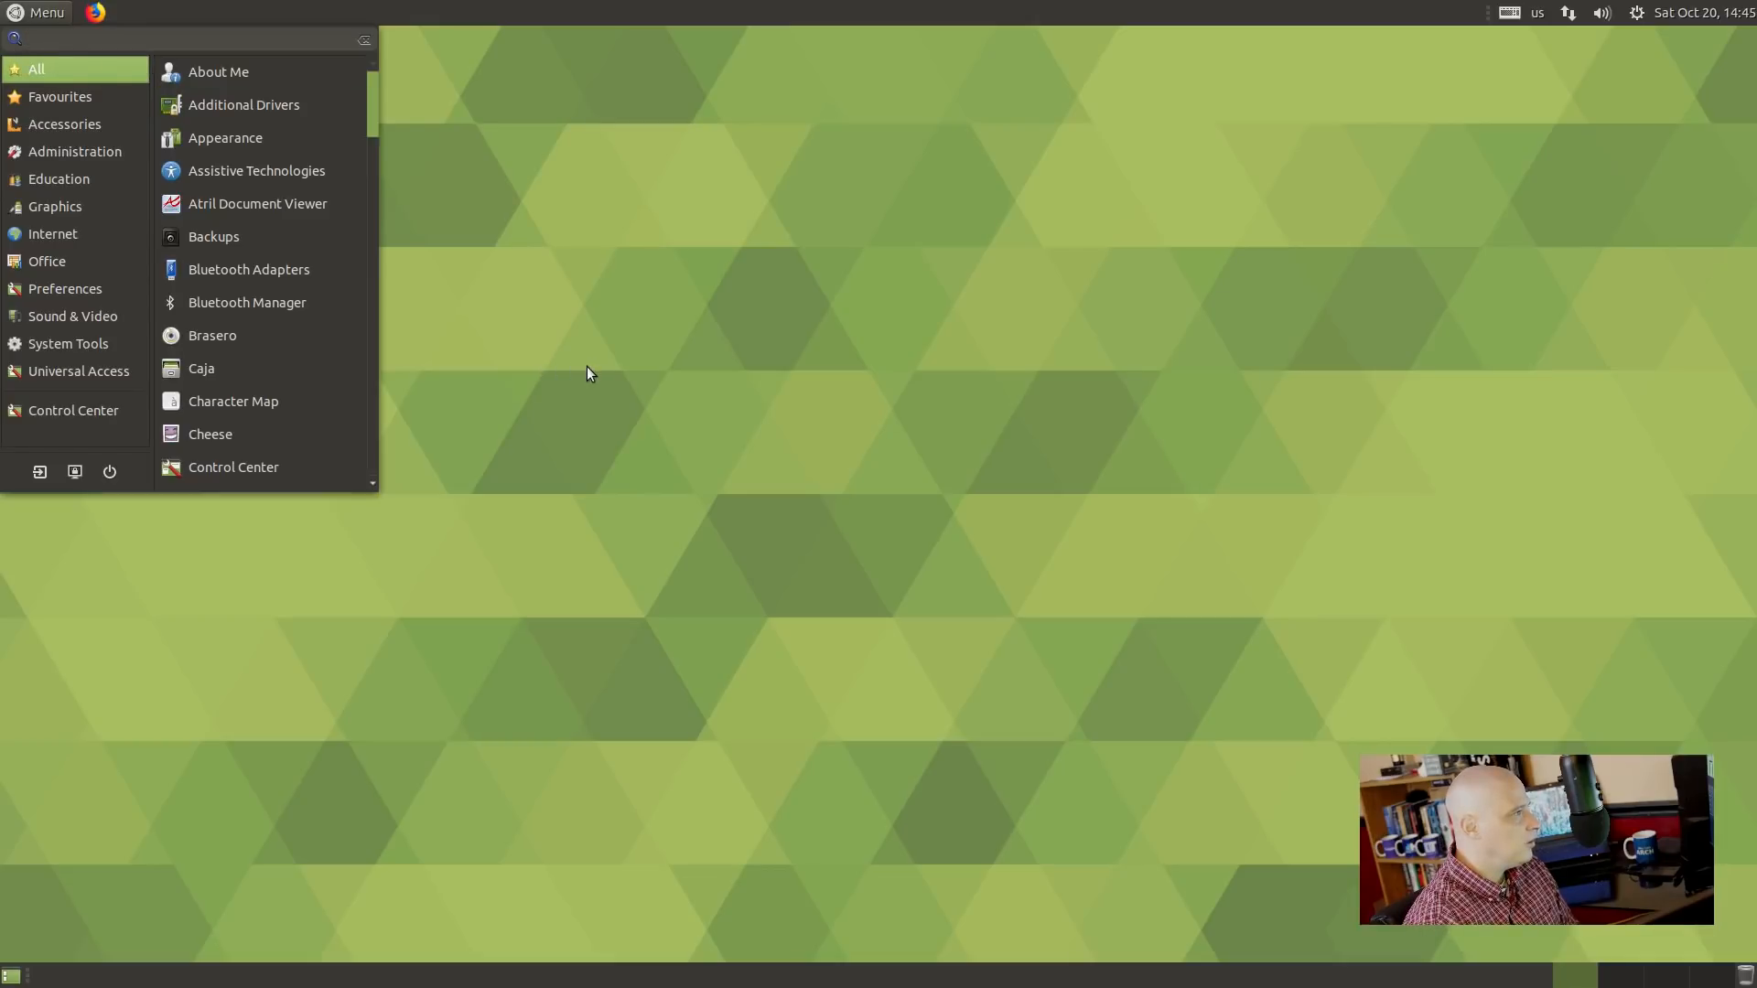
left_click(64, 127)
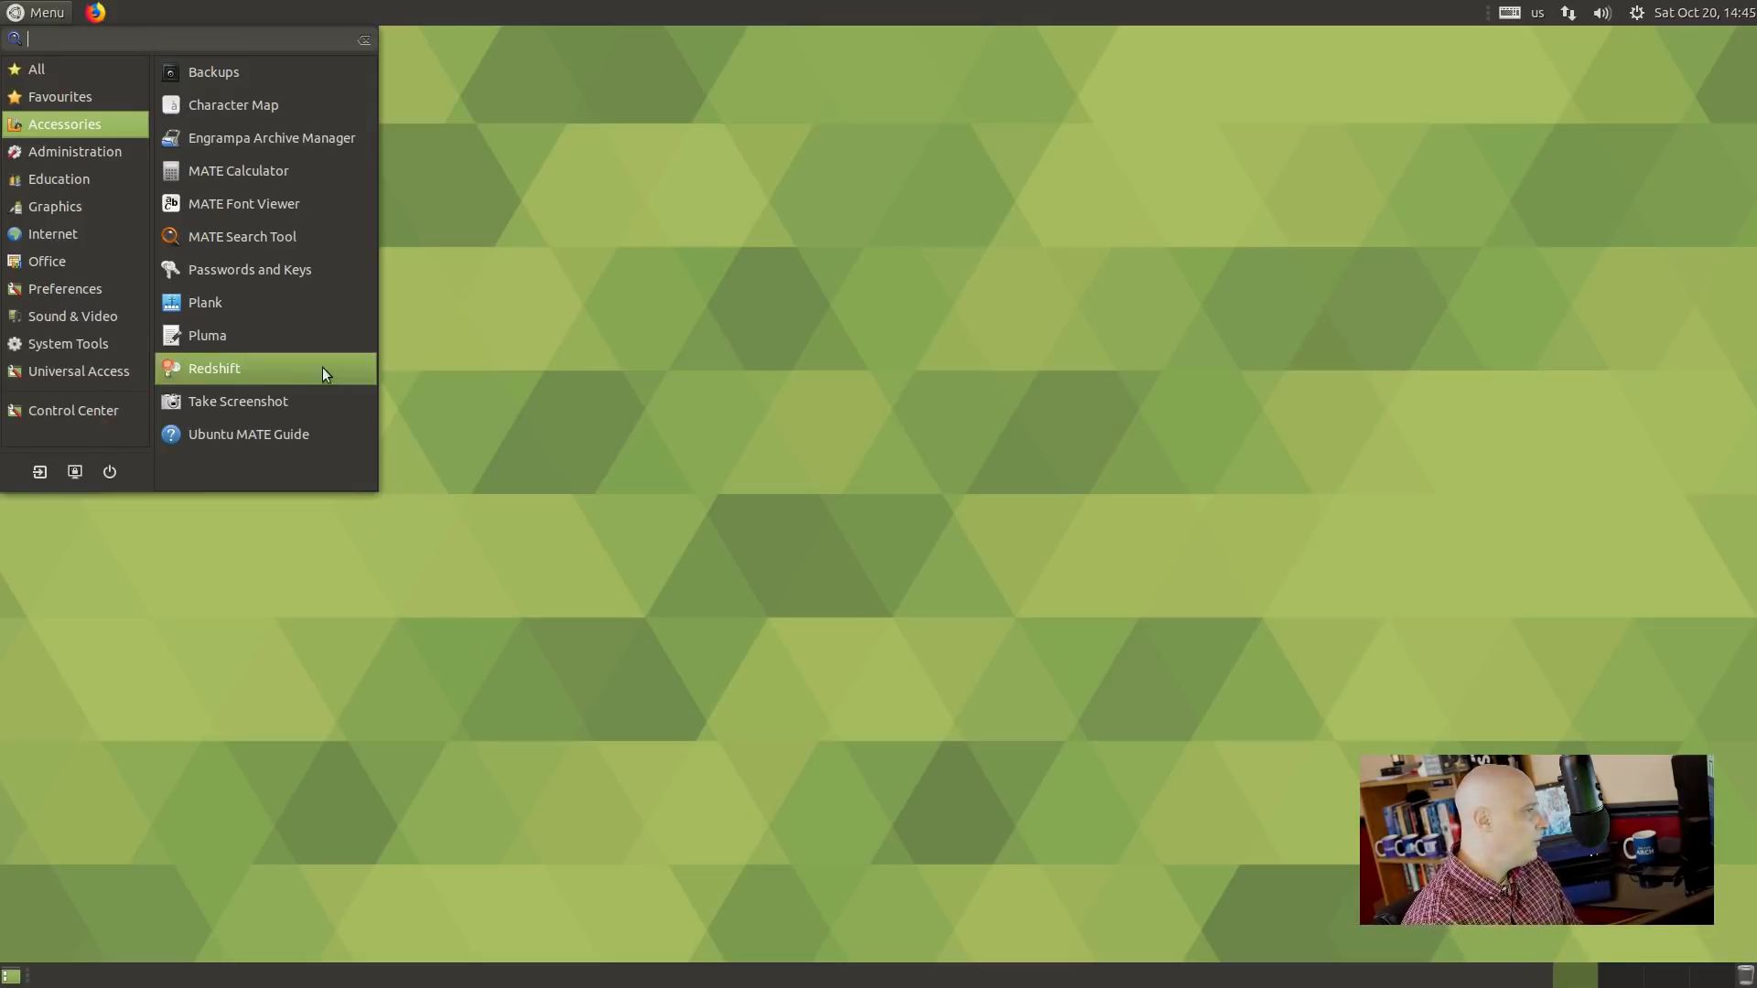
left_click(332, 435)
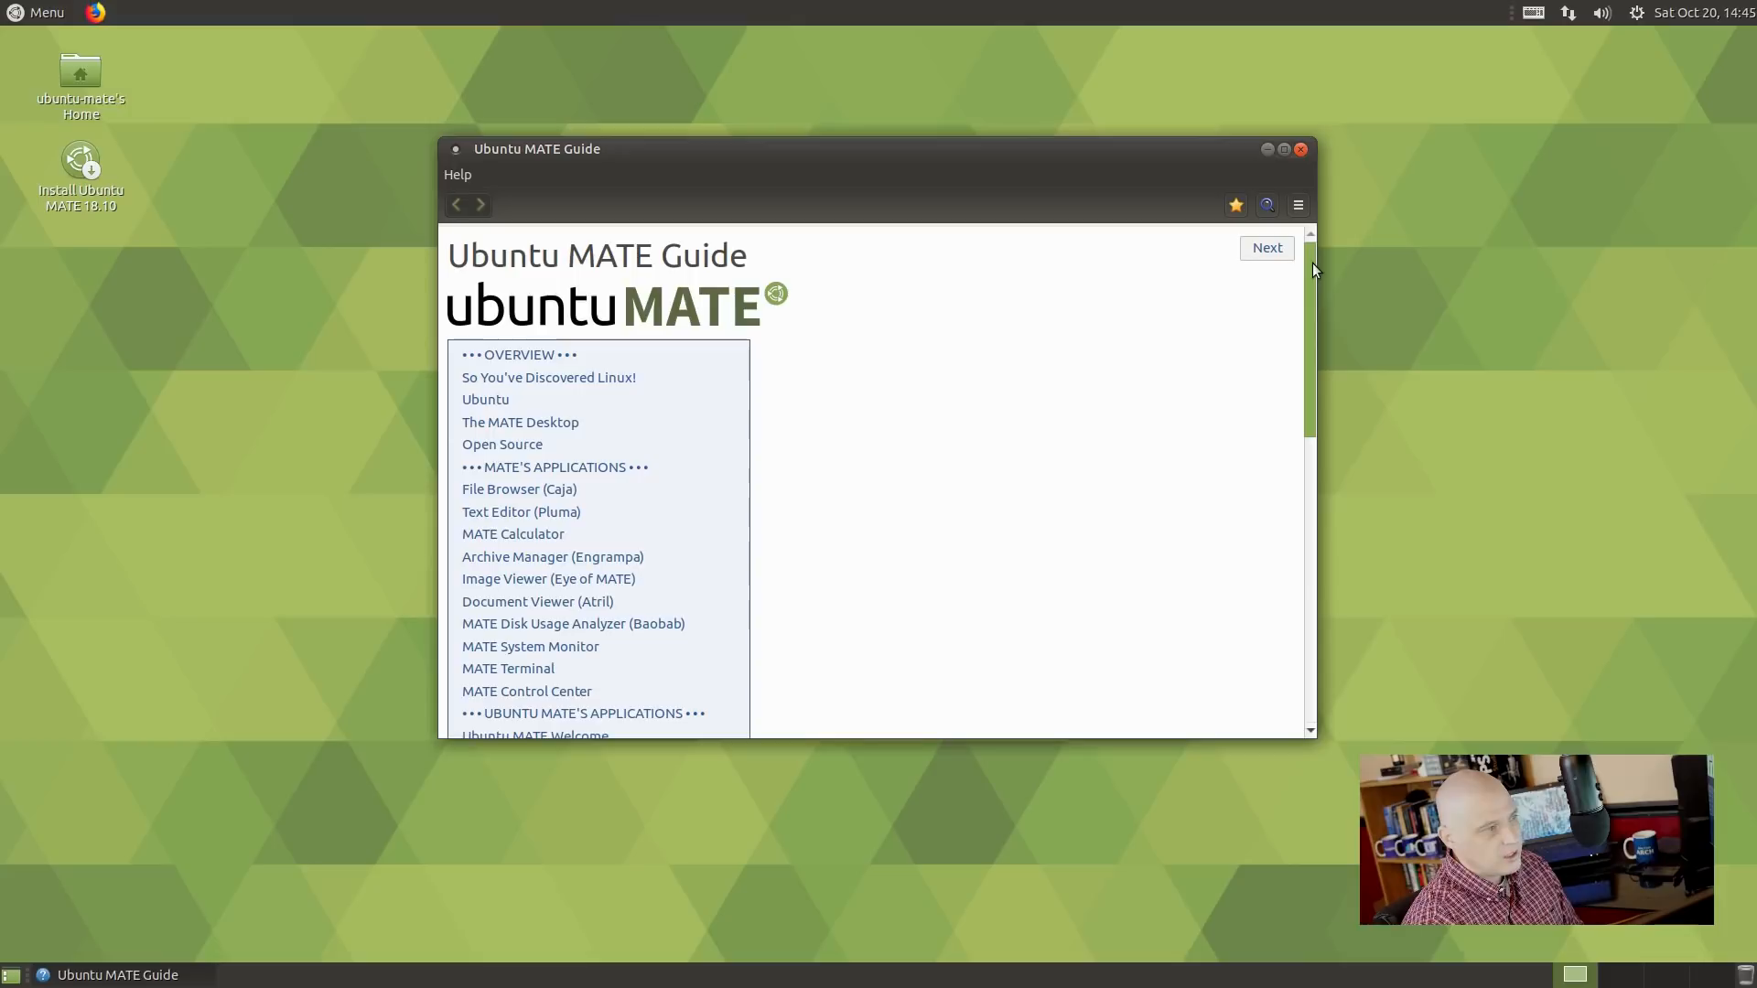
Scroll down and back up through the Guide's contents to review its topics.
left_click_drag(1312, 261, 1300, 209)
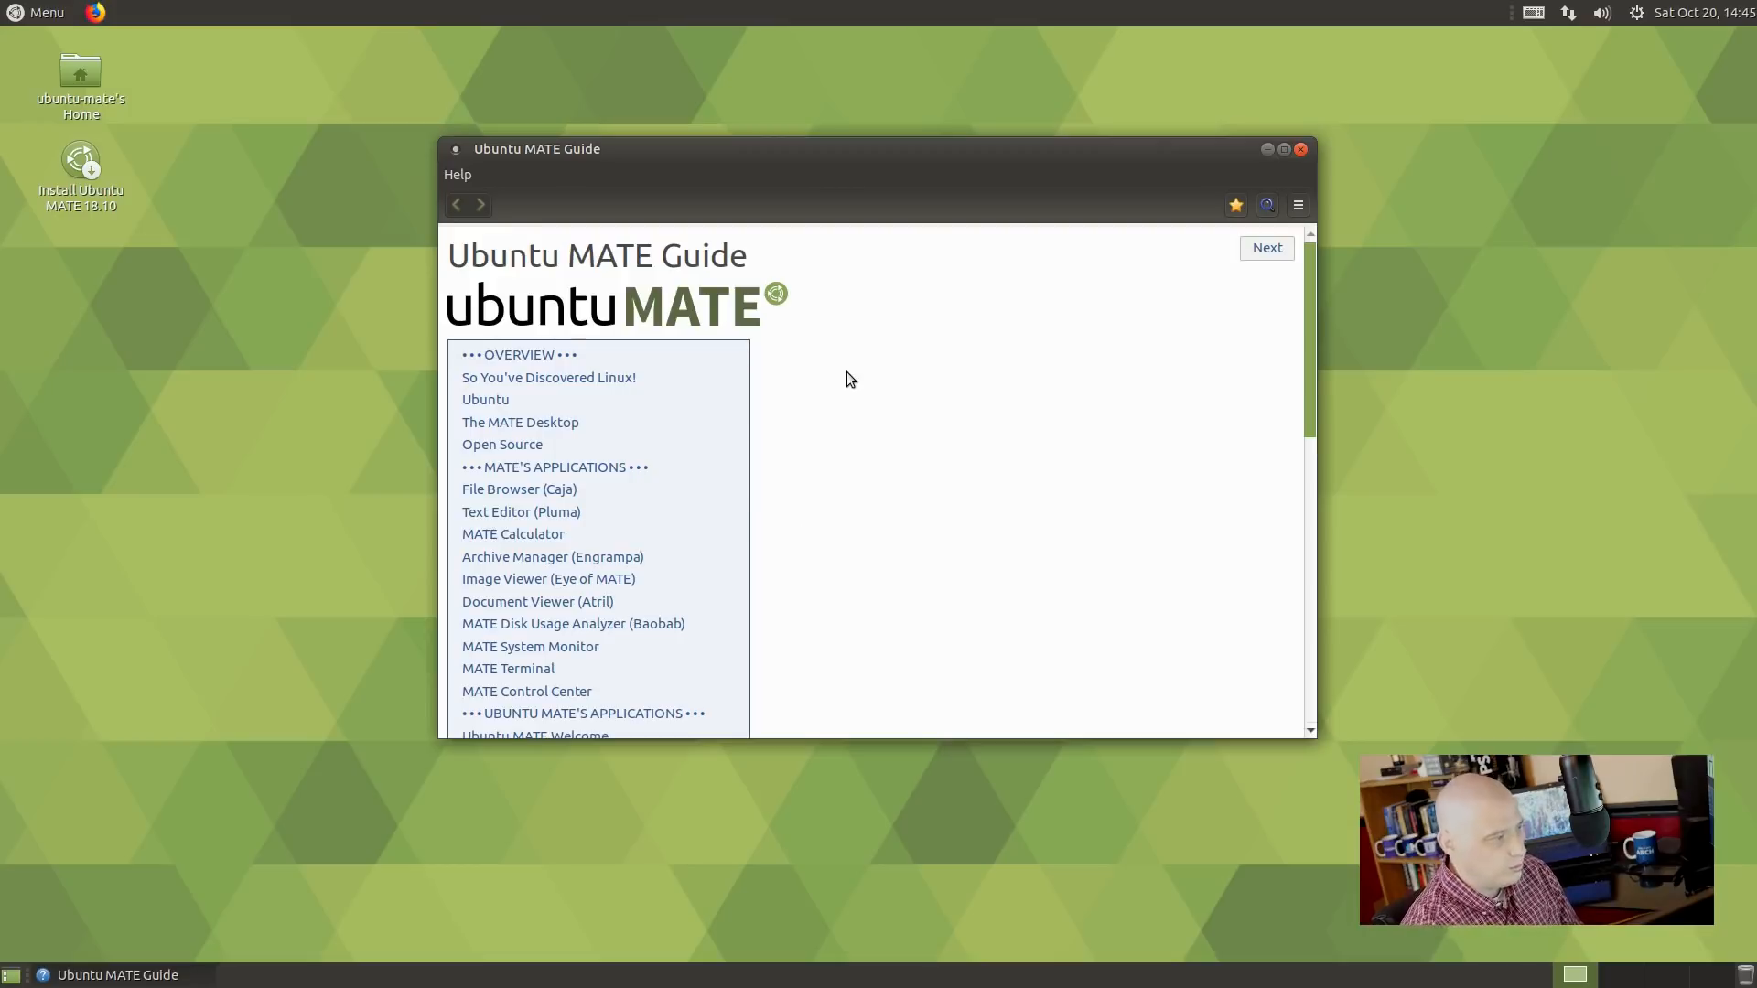
scroll(847, 372, "down", 5)
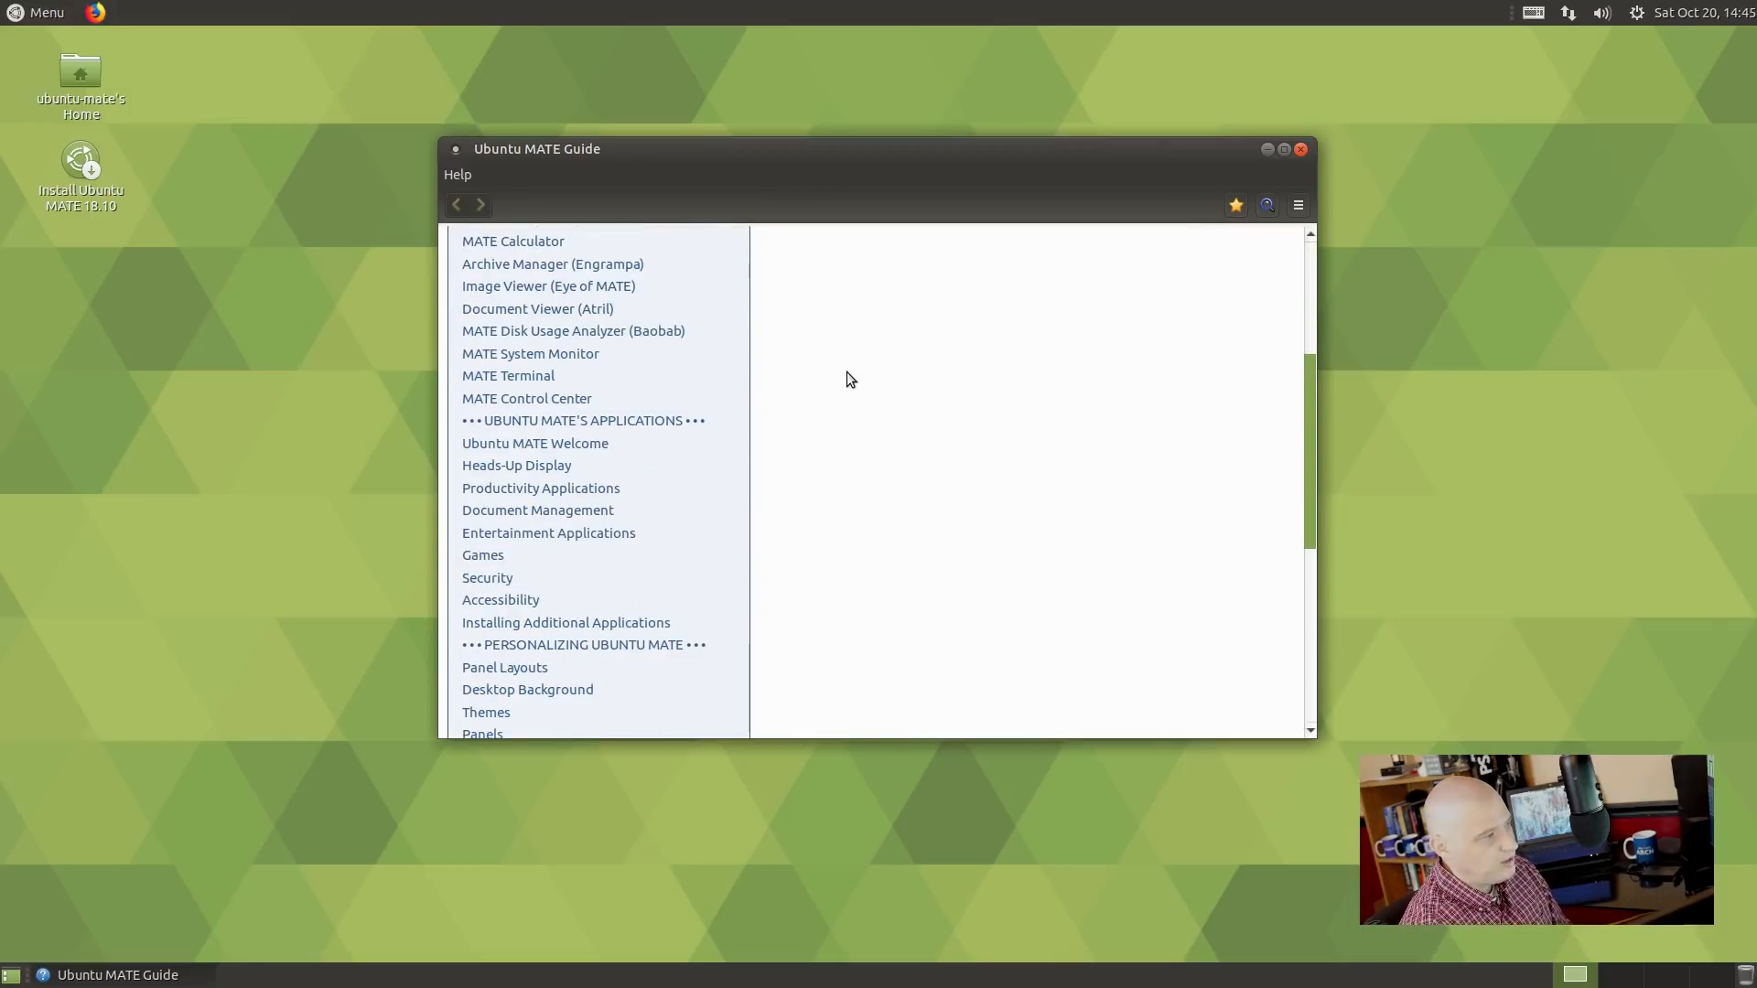
scroll(847, 371, "down", 7)
scroll(848, 372, "up", 3)
scroll(848, 371, "up", 10)
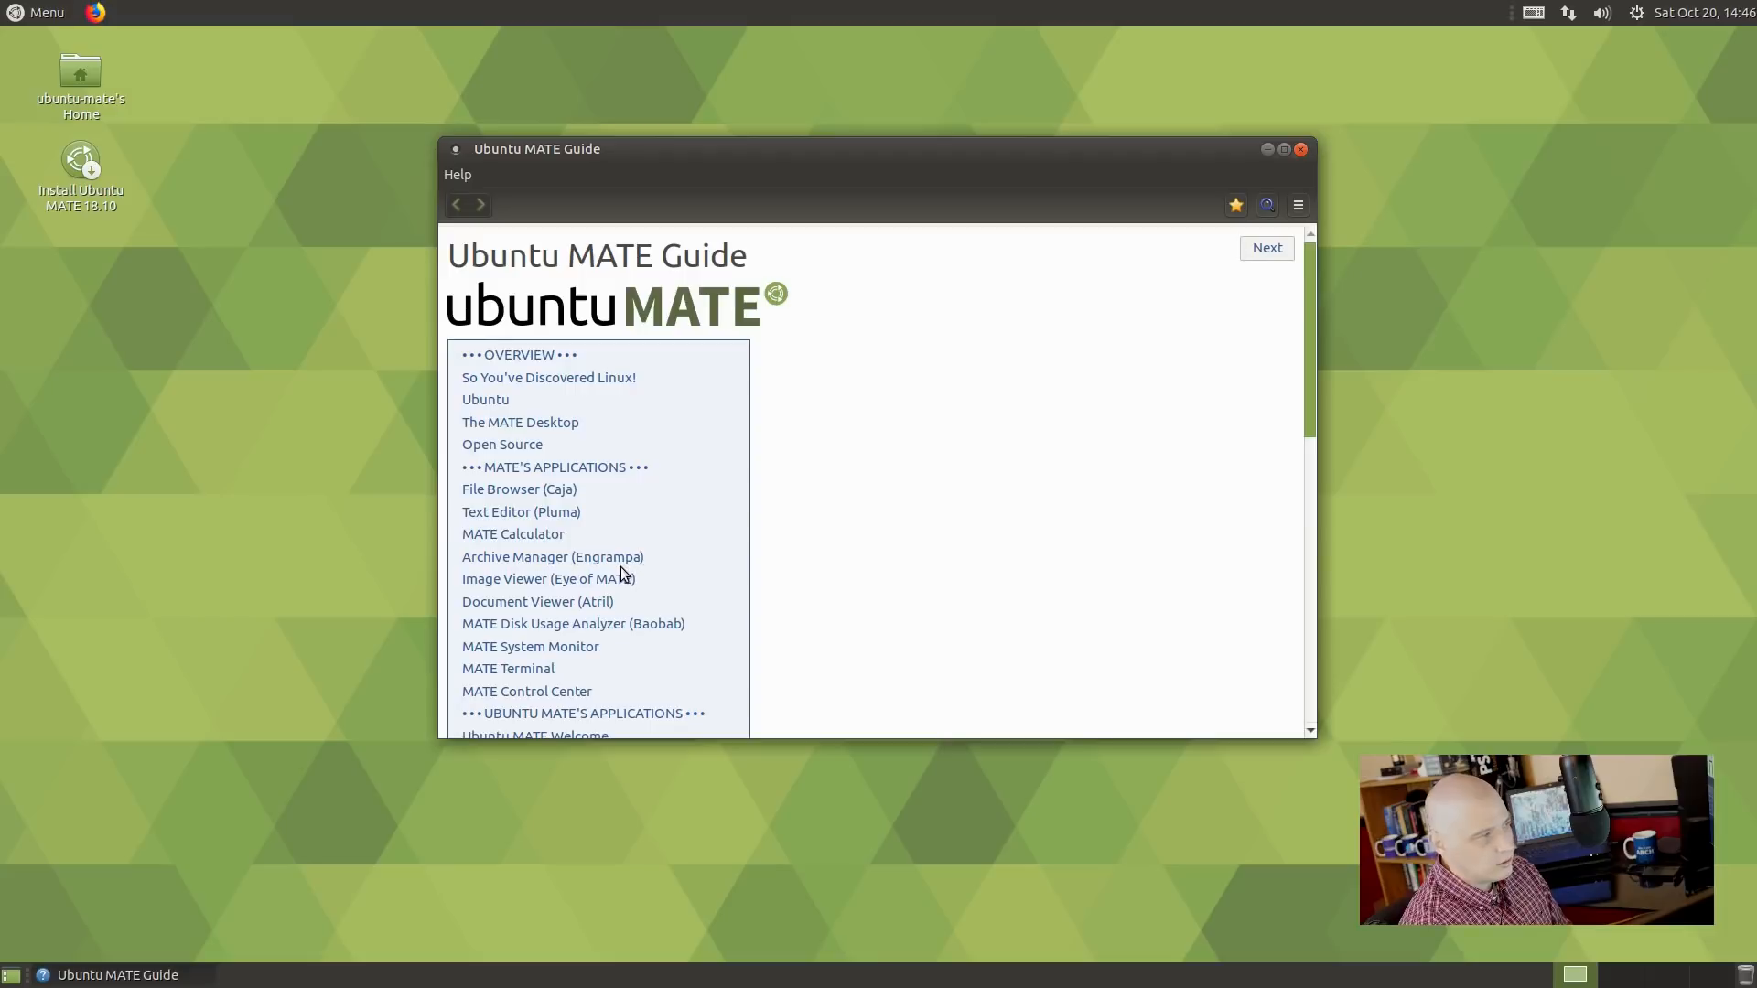
scroll(623, 569, "down", 3)
scroll(623, 571, "down", 1)
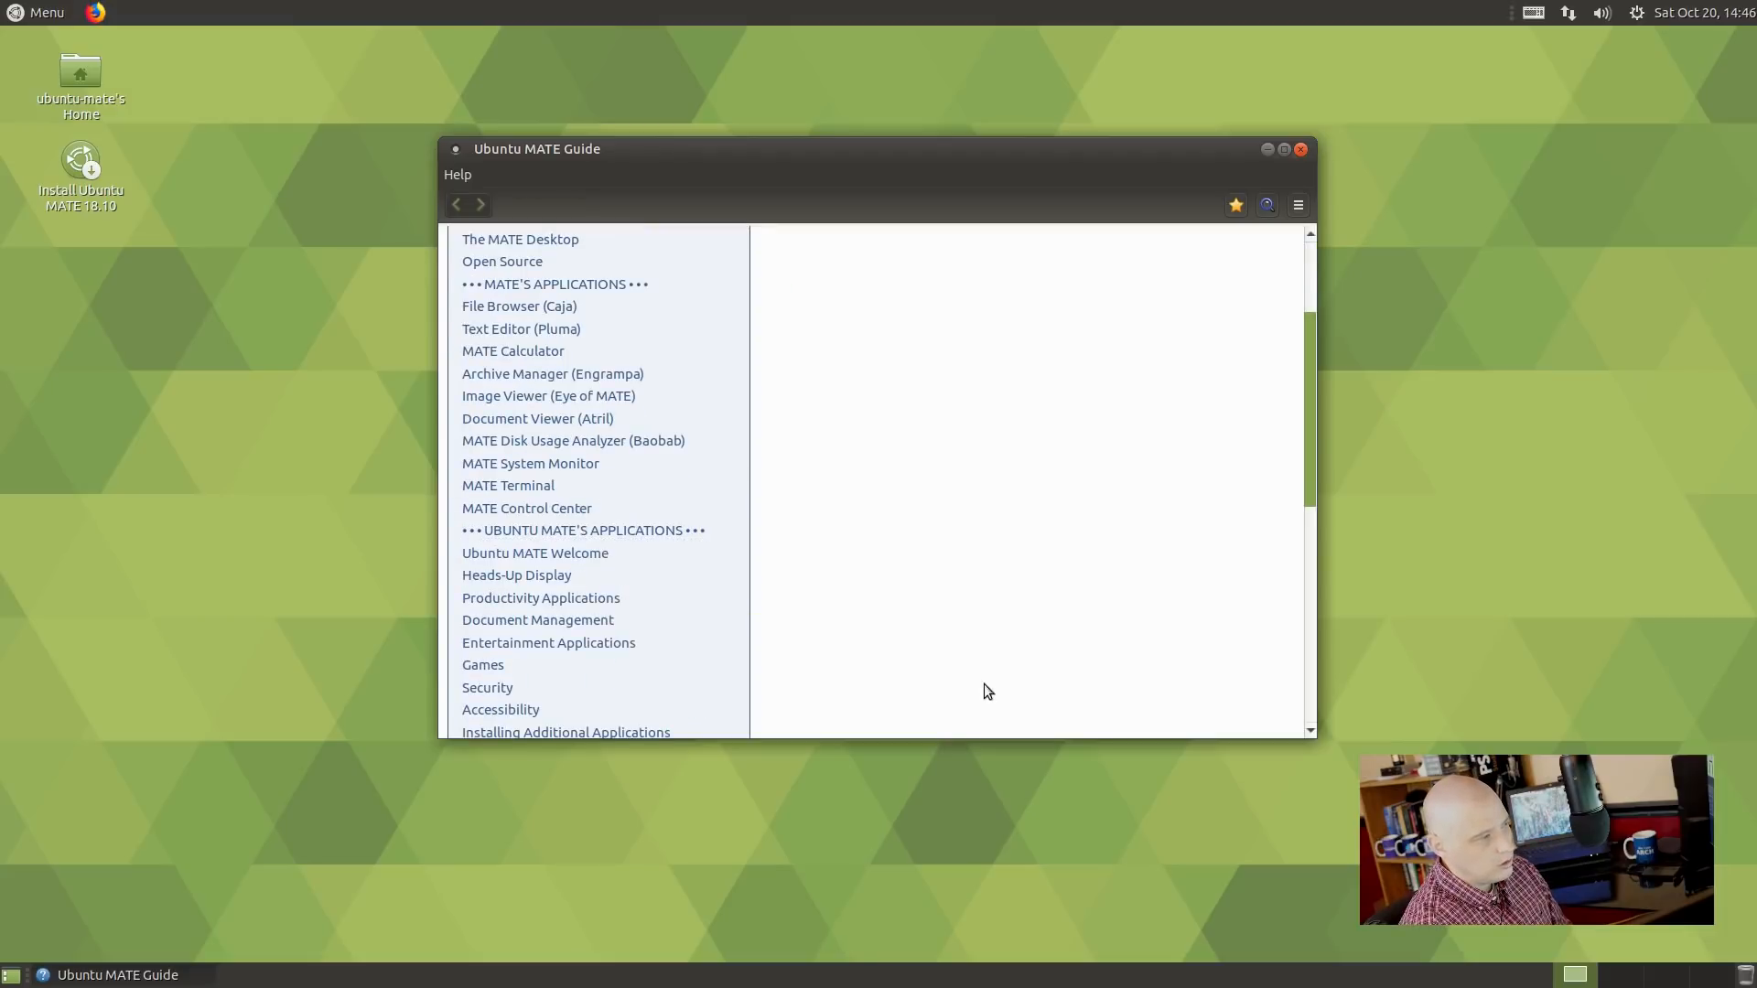
Close the Guide, then open Welcome from Administration and close it again.
left_click(1301, 150)
left_click(23, 18)
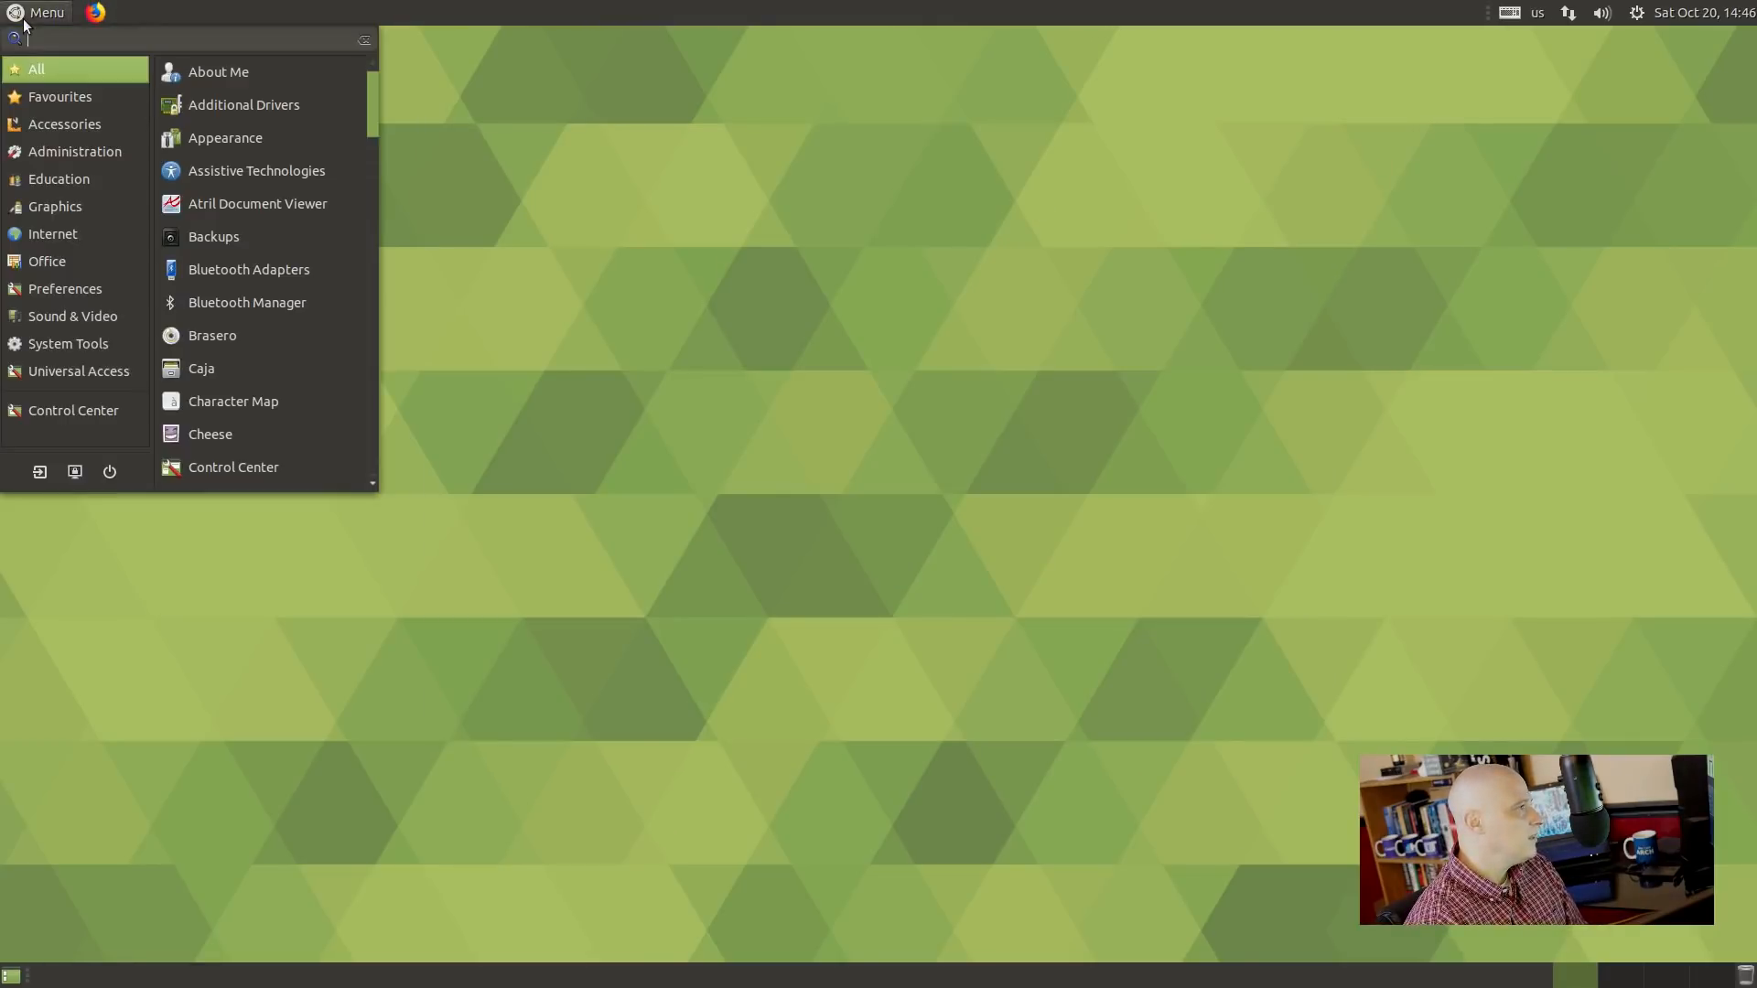
mouse_move(63, 157)
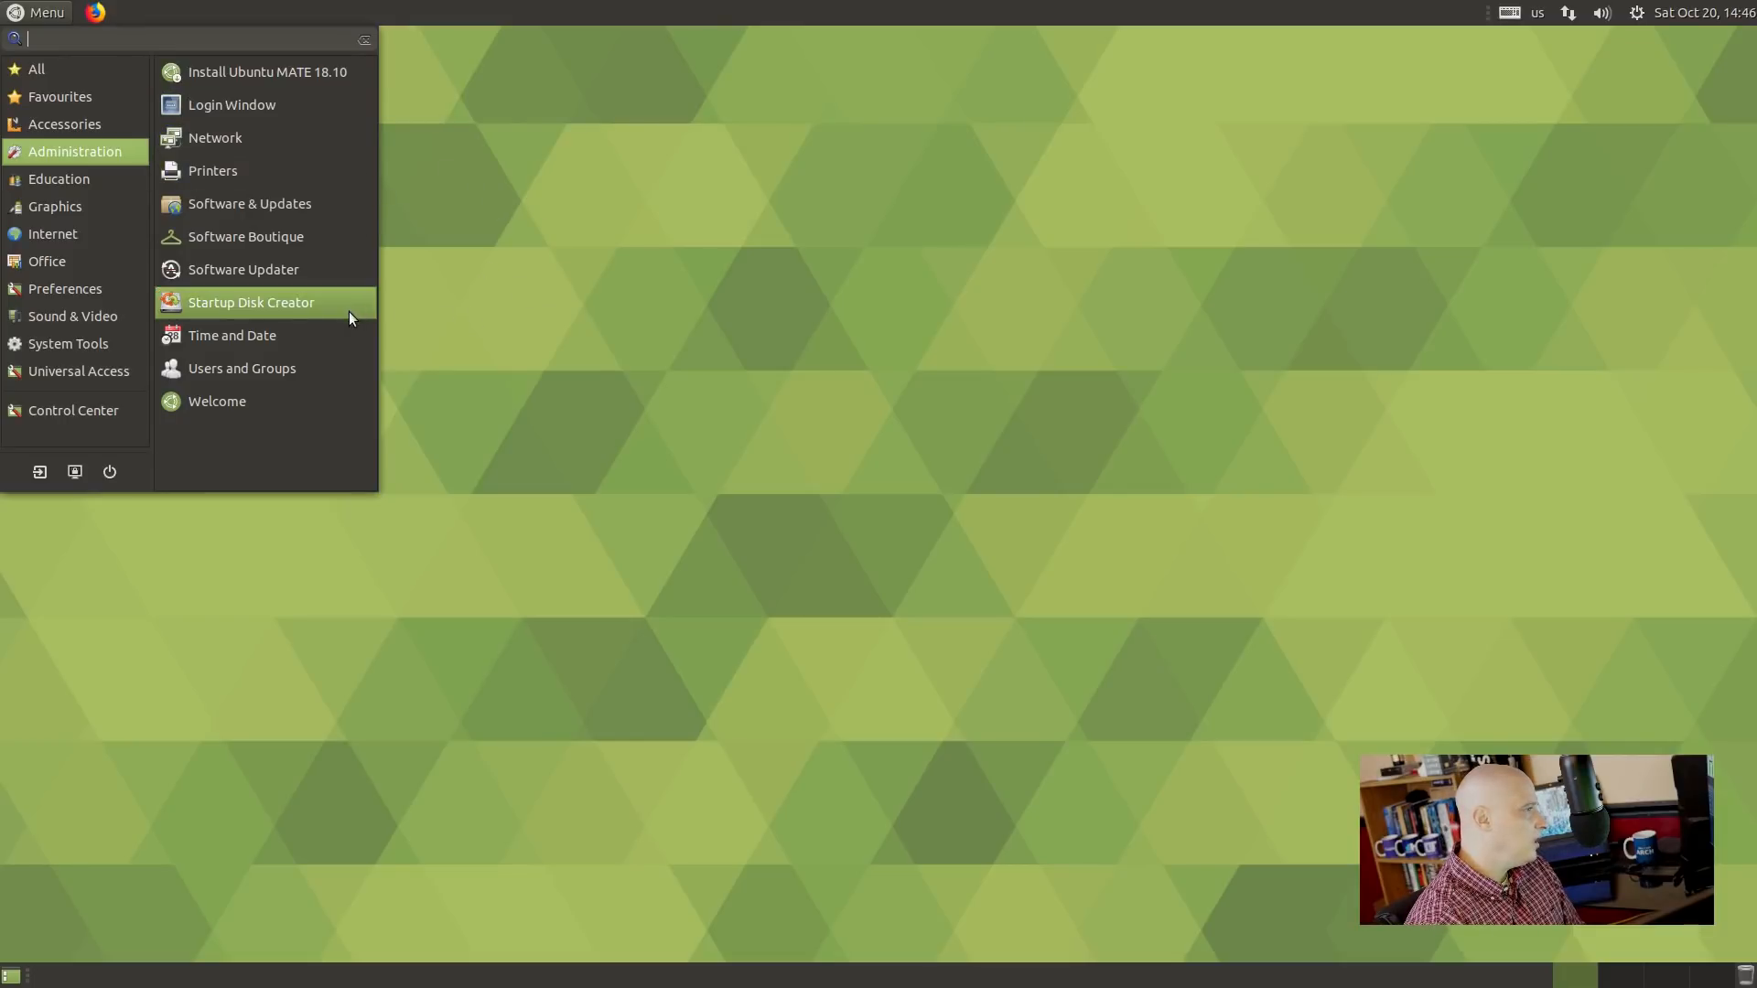
left_click(322, 402)
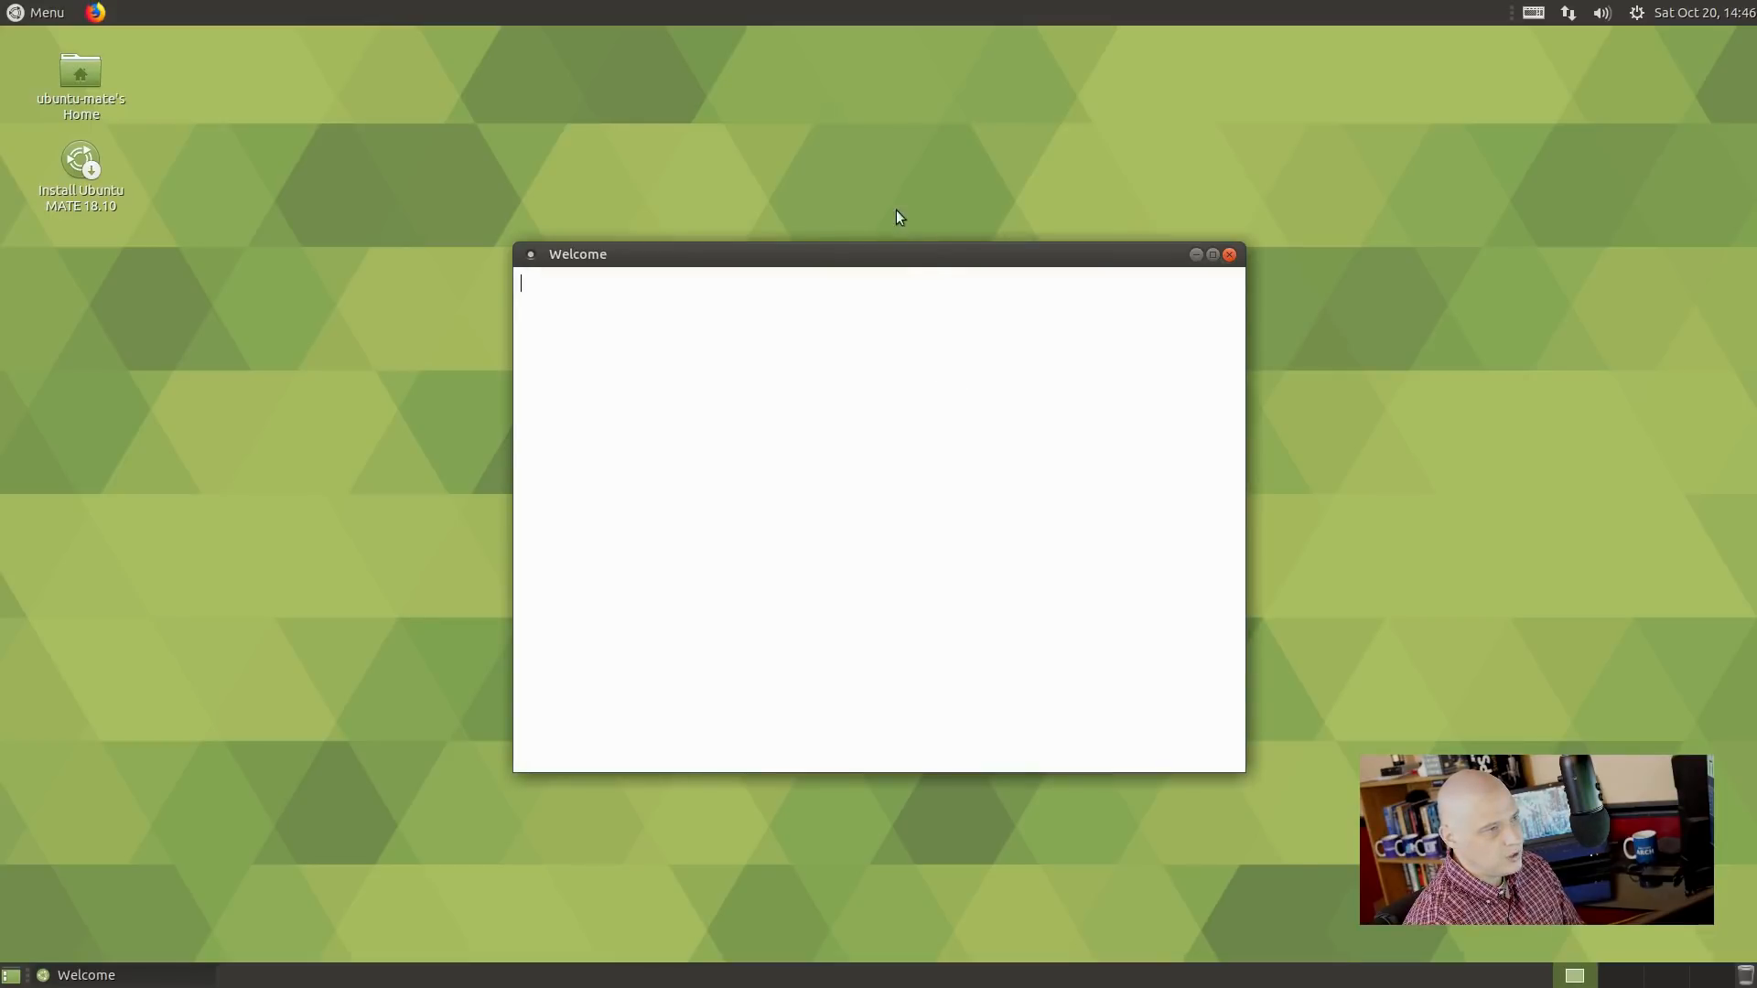
left_click(1229, 254)
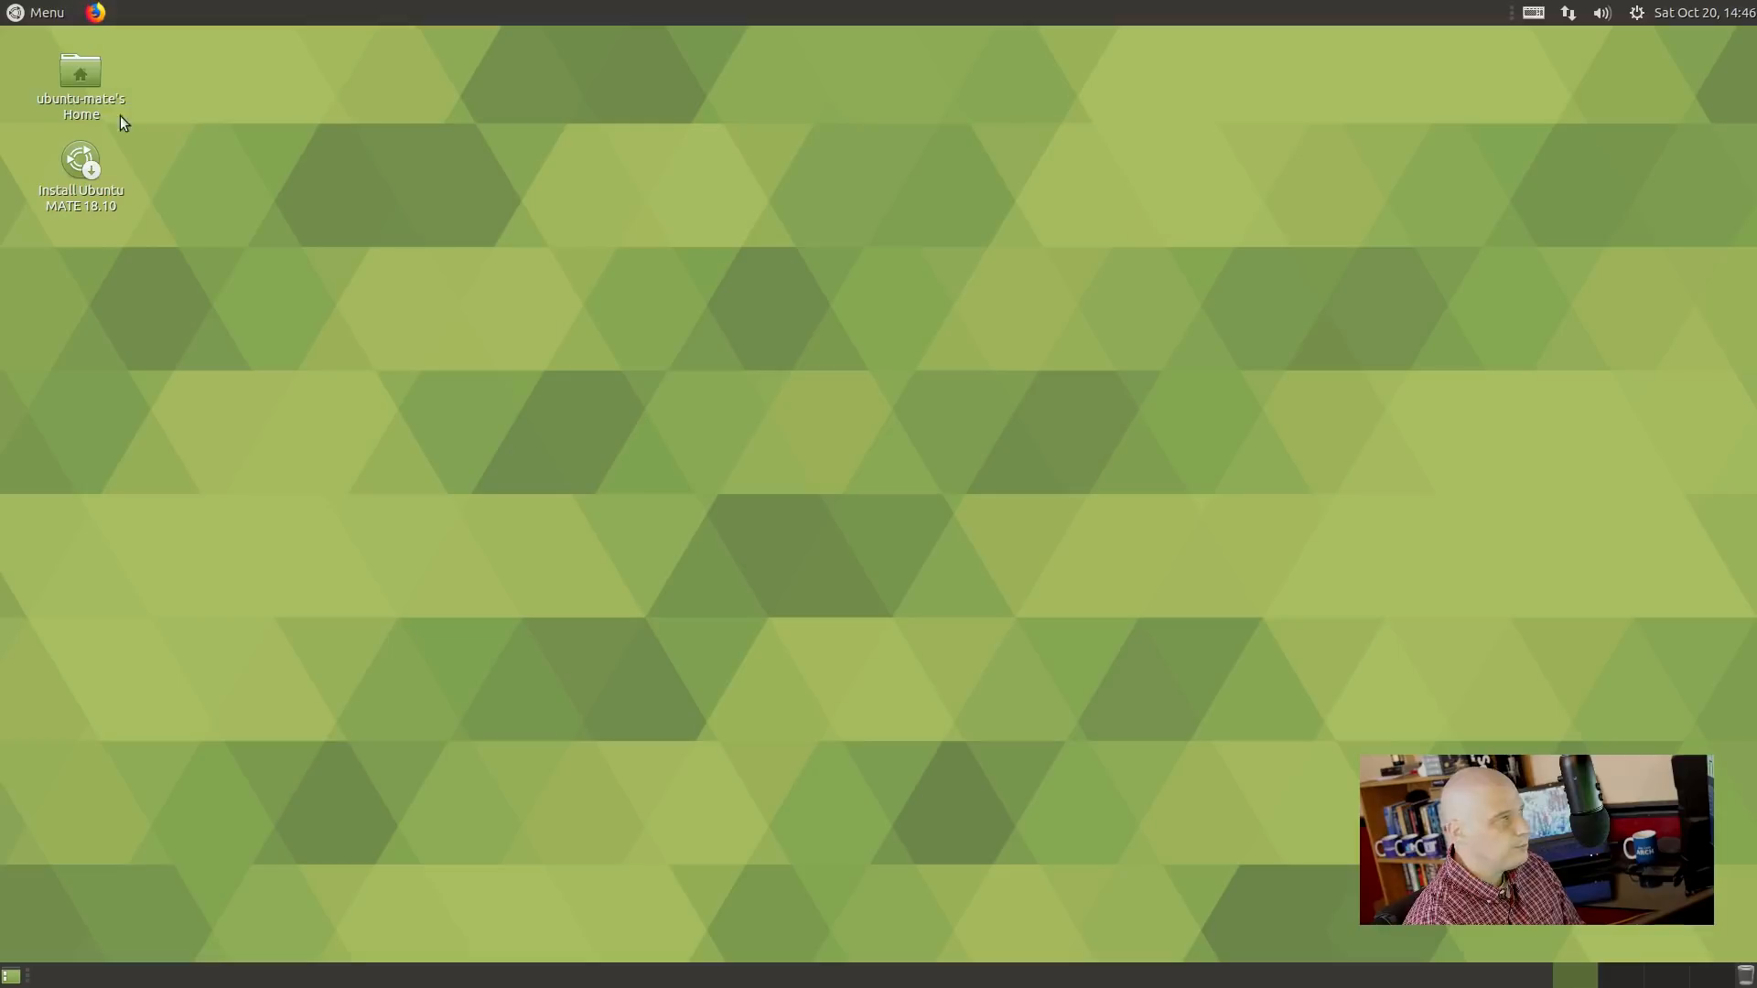
Launch Software Boutique from Menu > Administration.
left_click(56, 14)
left_click(53, 145)
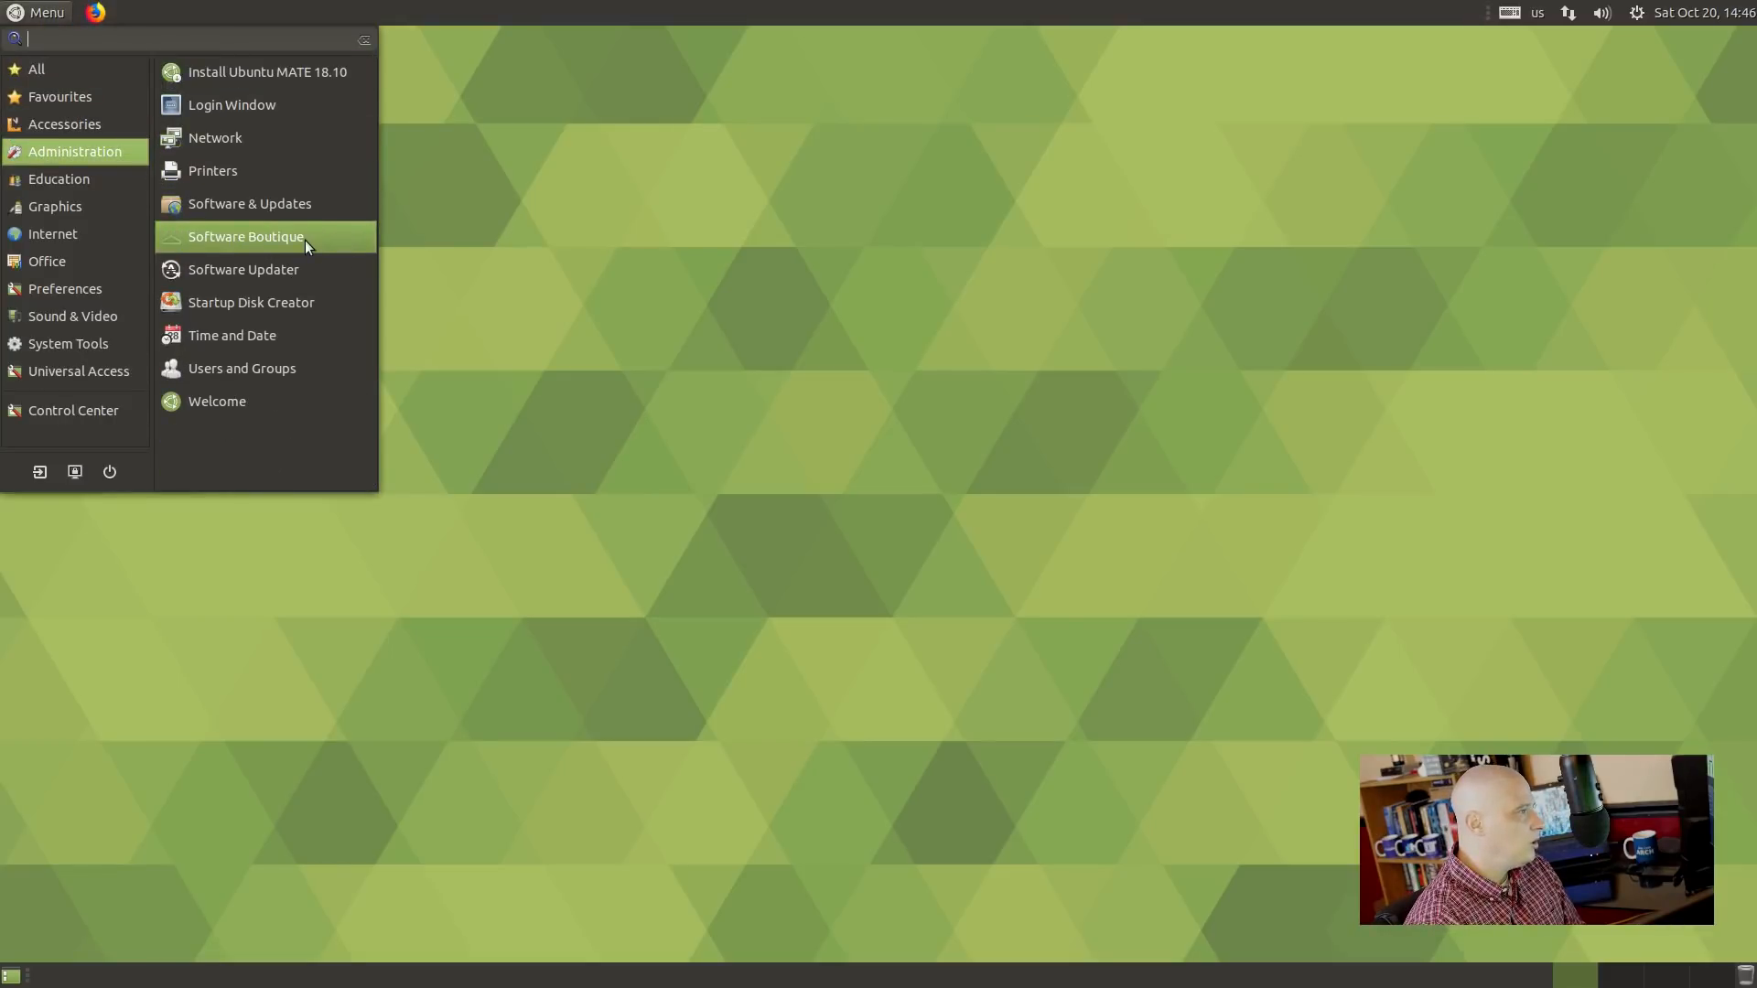
left_click(275, 237)
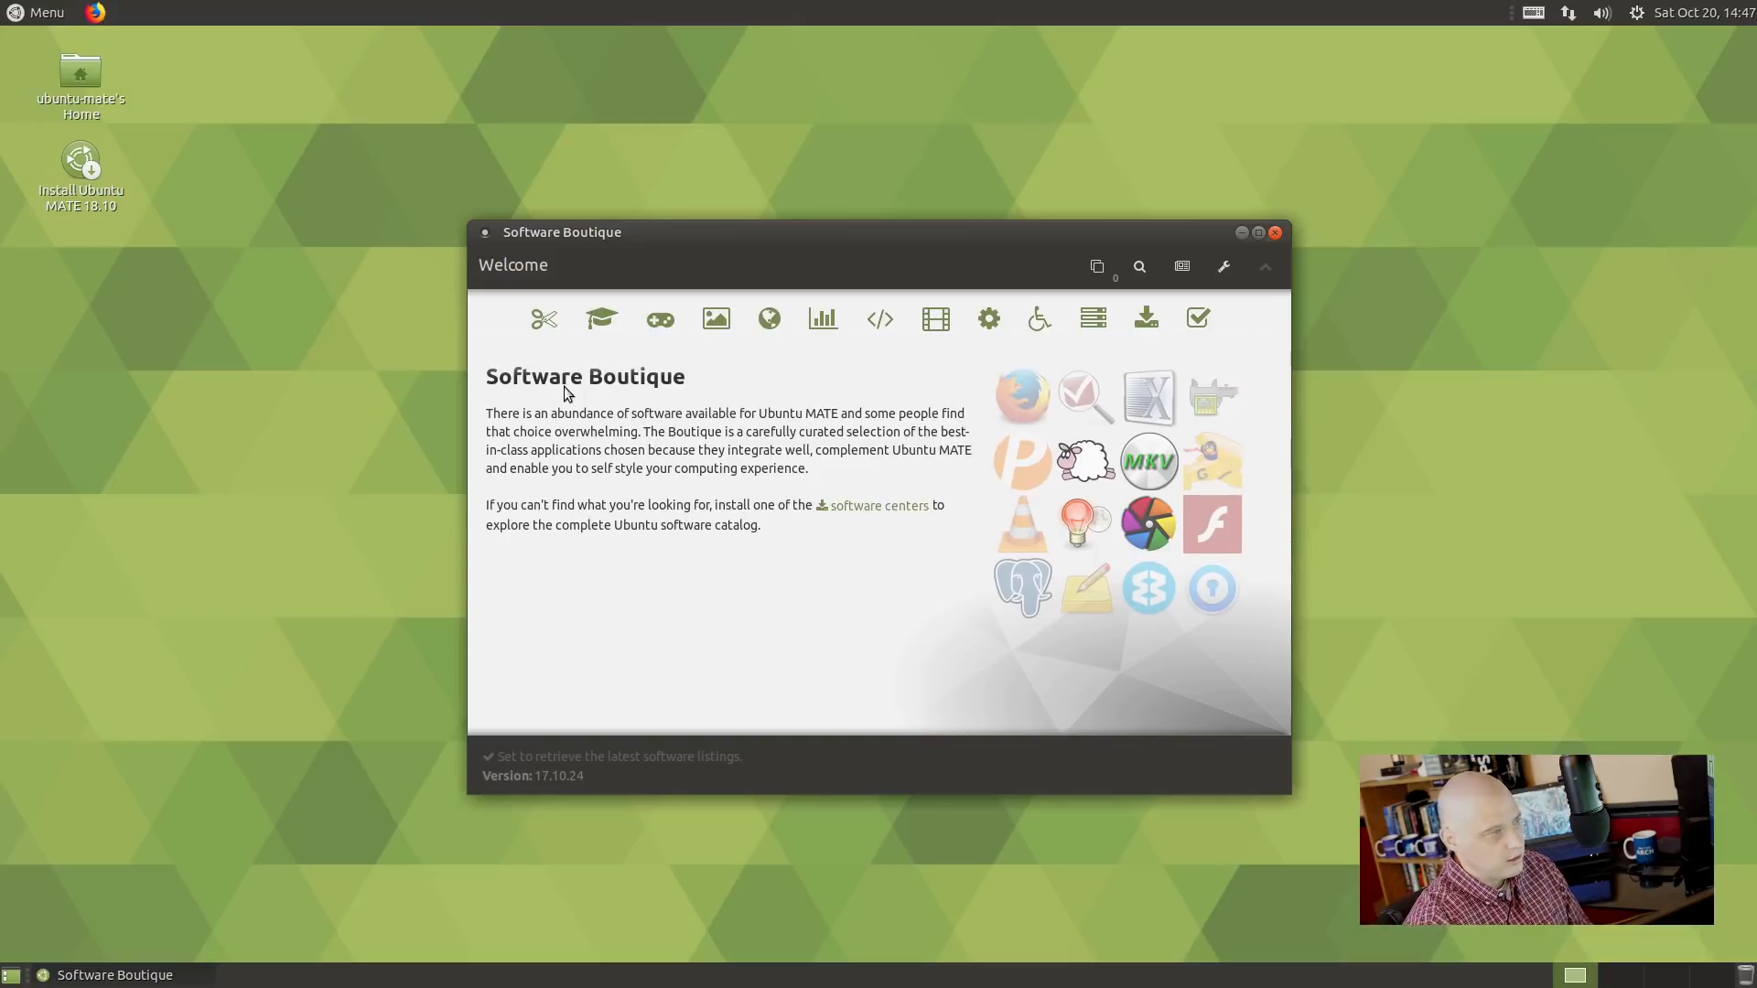
Browse the Accessories, Education, Games, Graphics and Internet software categories in Software Boutique.
left_click(545, 326)
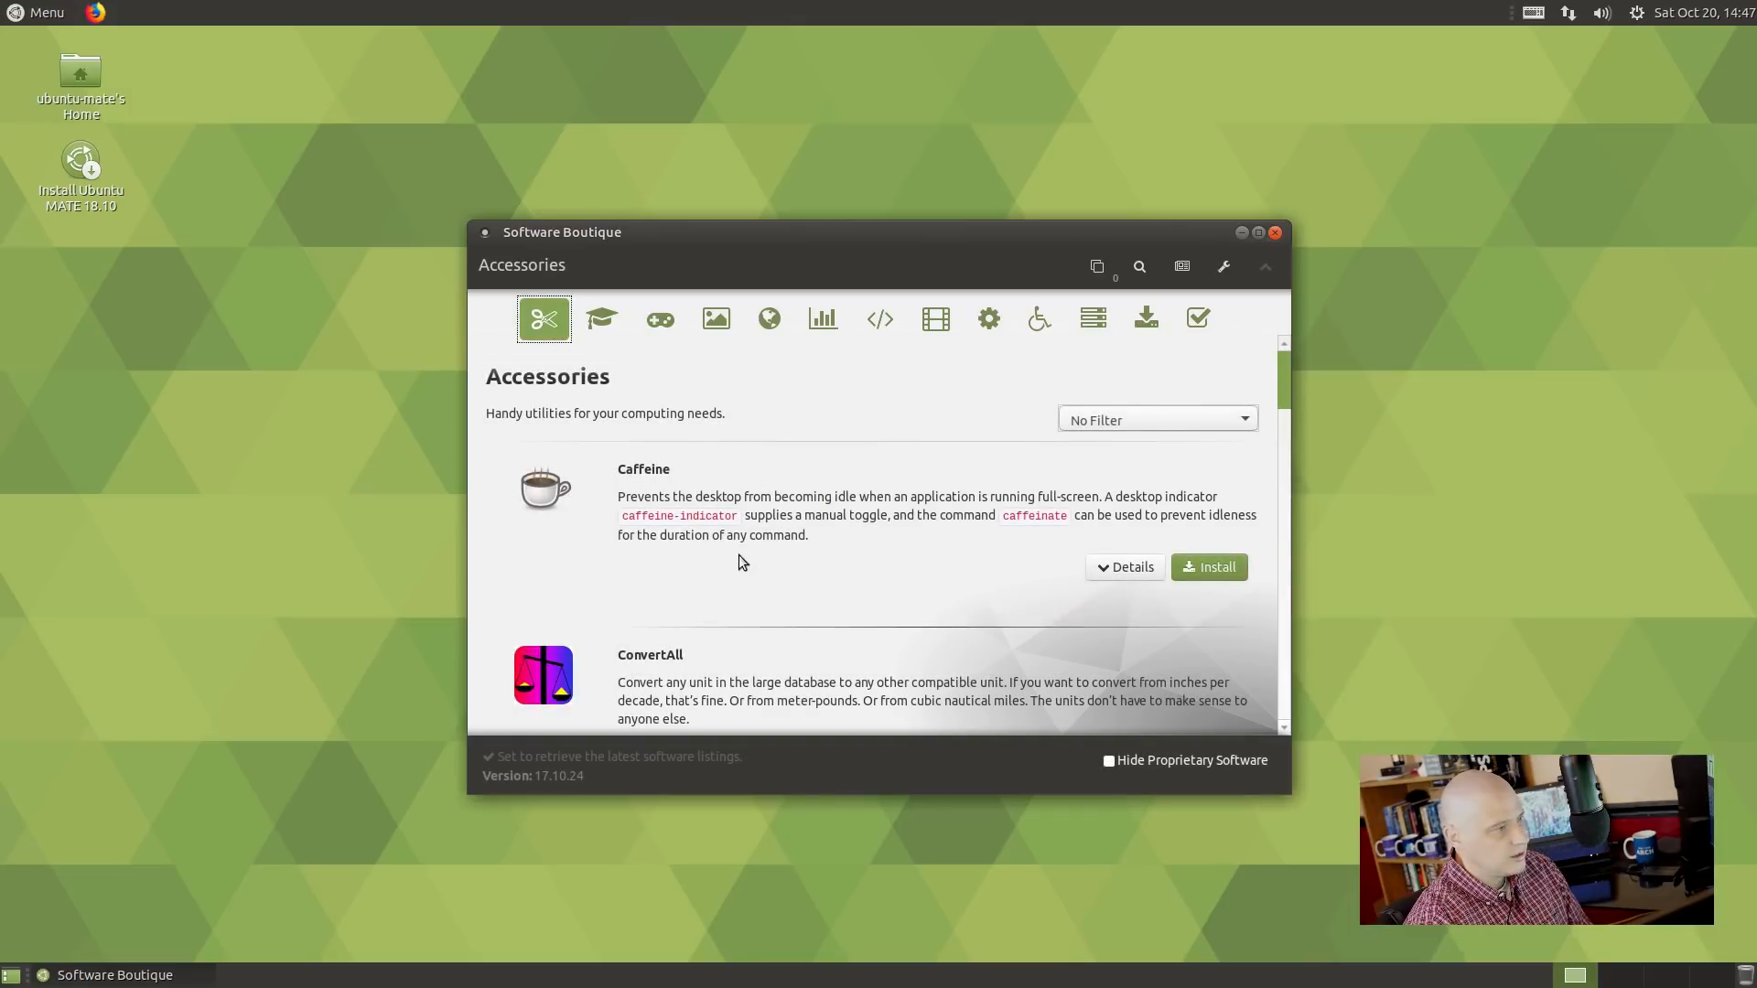
left_click_drag(1286, 373, 1262, 336)
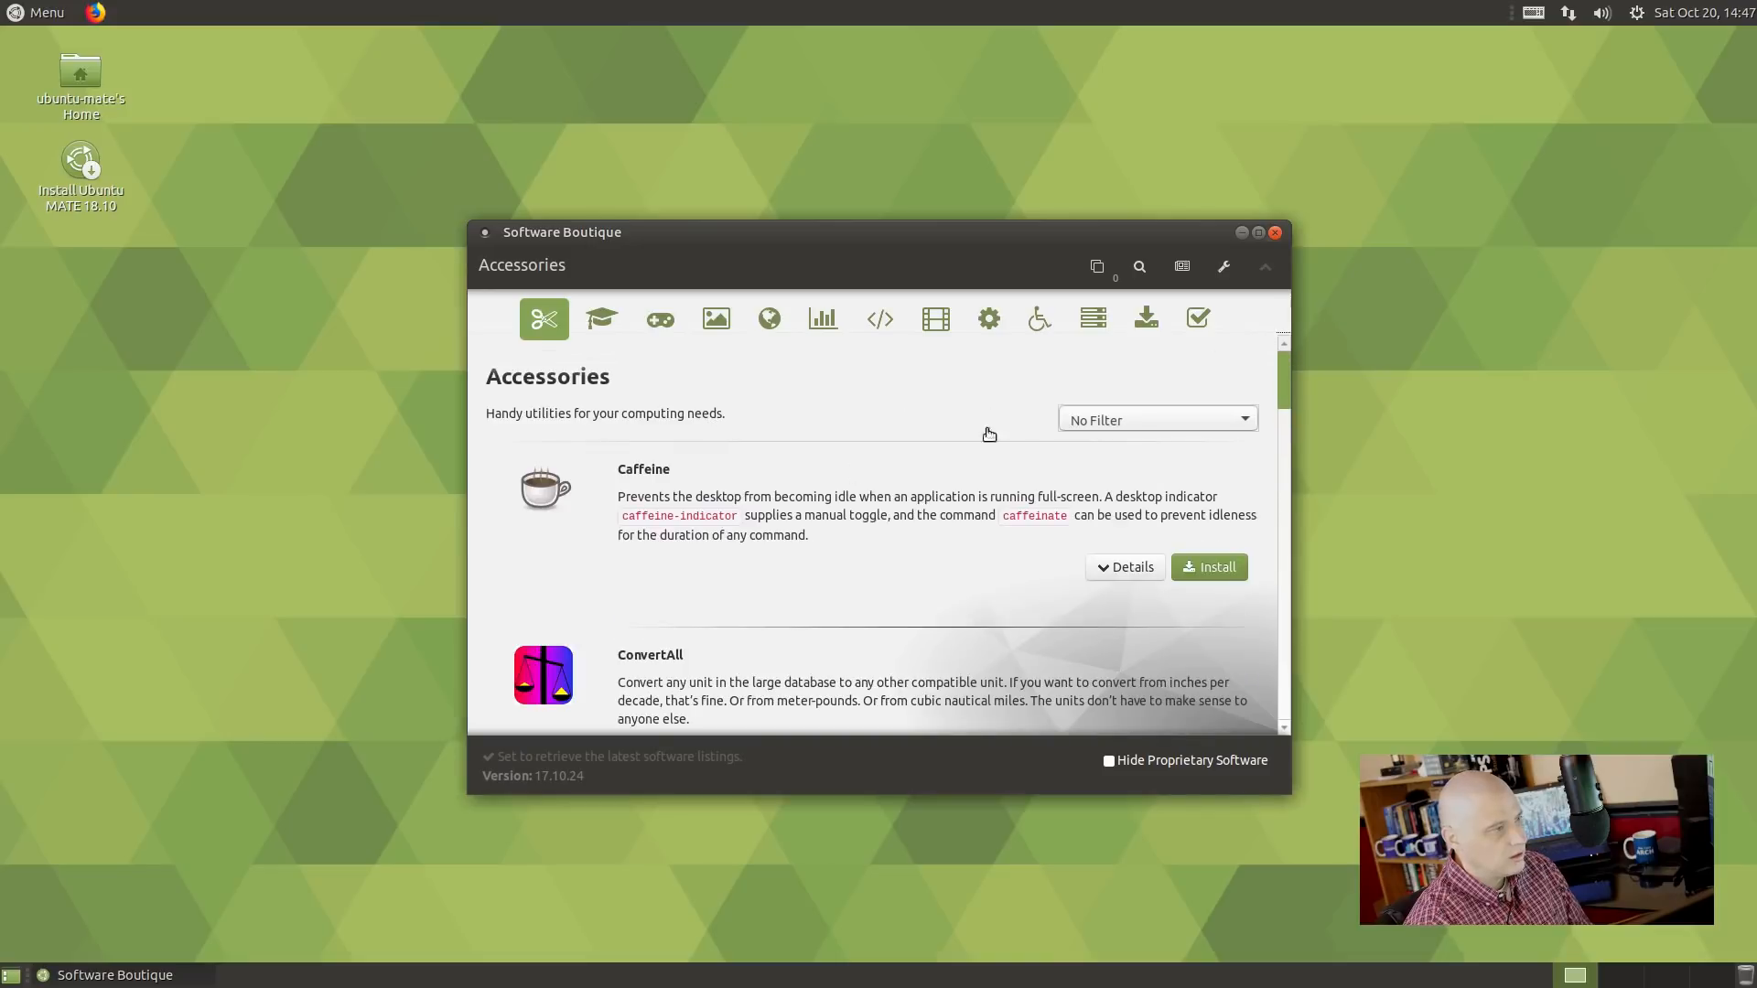
left_click(603, 319)
left_click(671, 326)
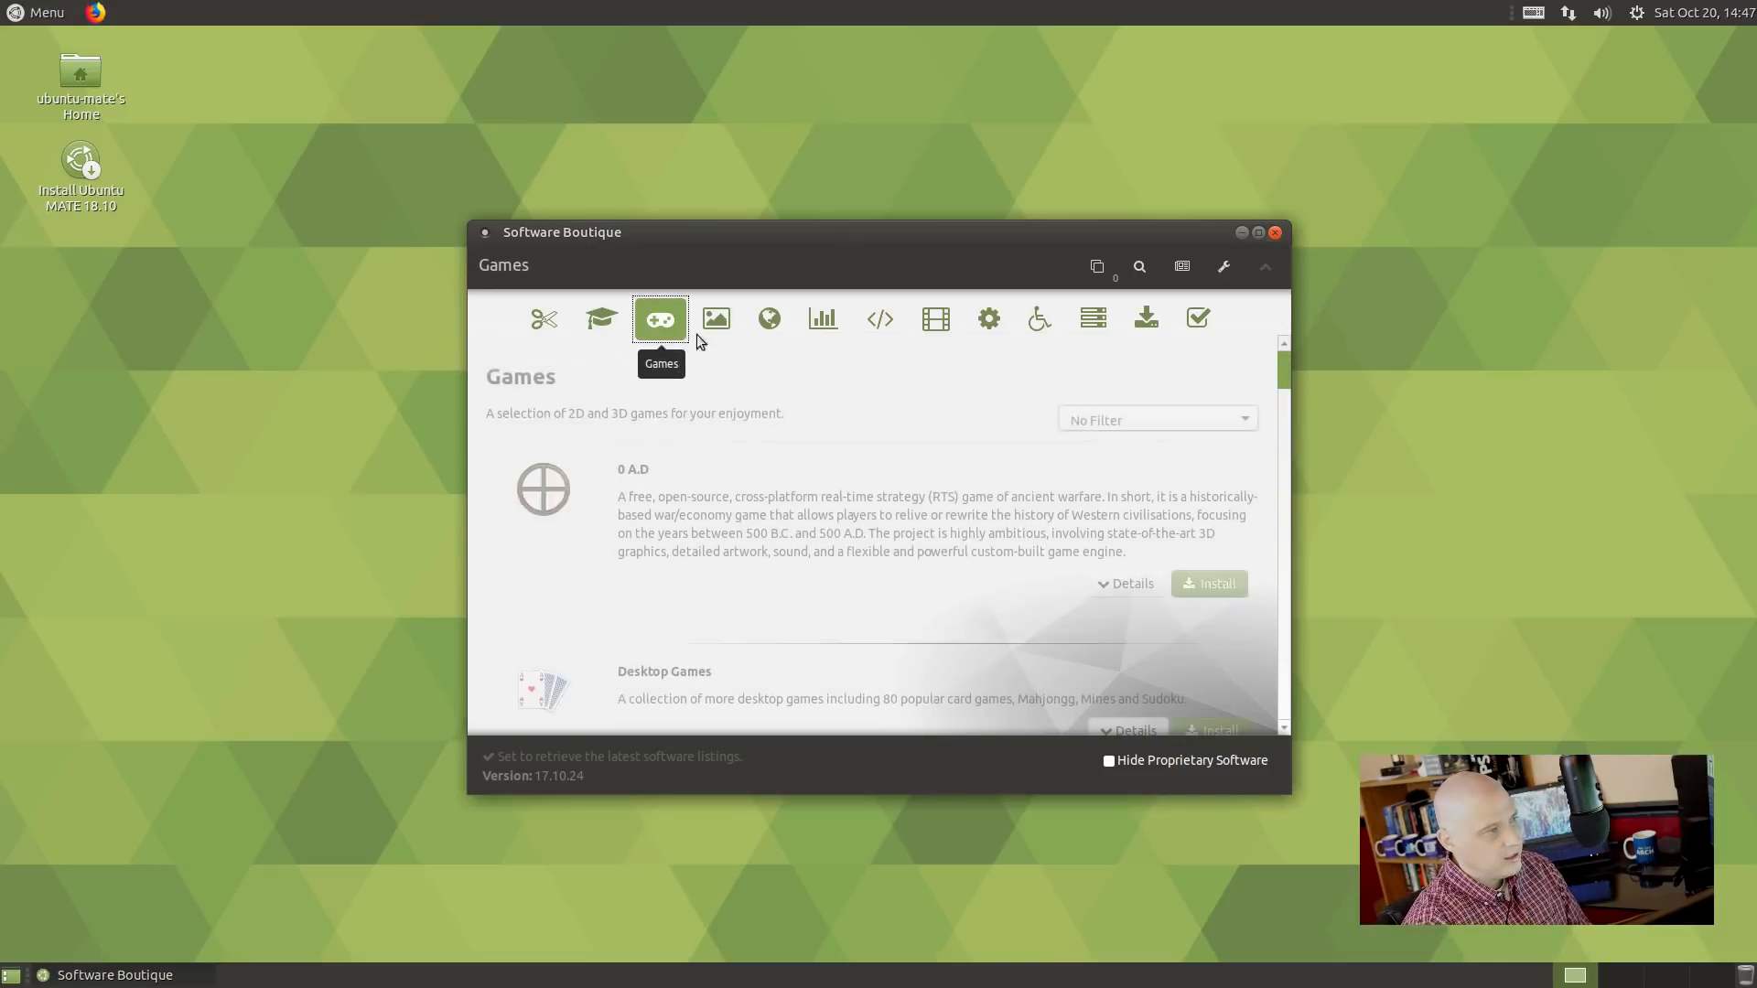
left_click(716, 320)
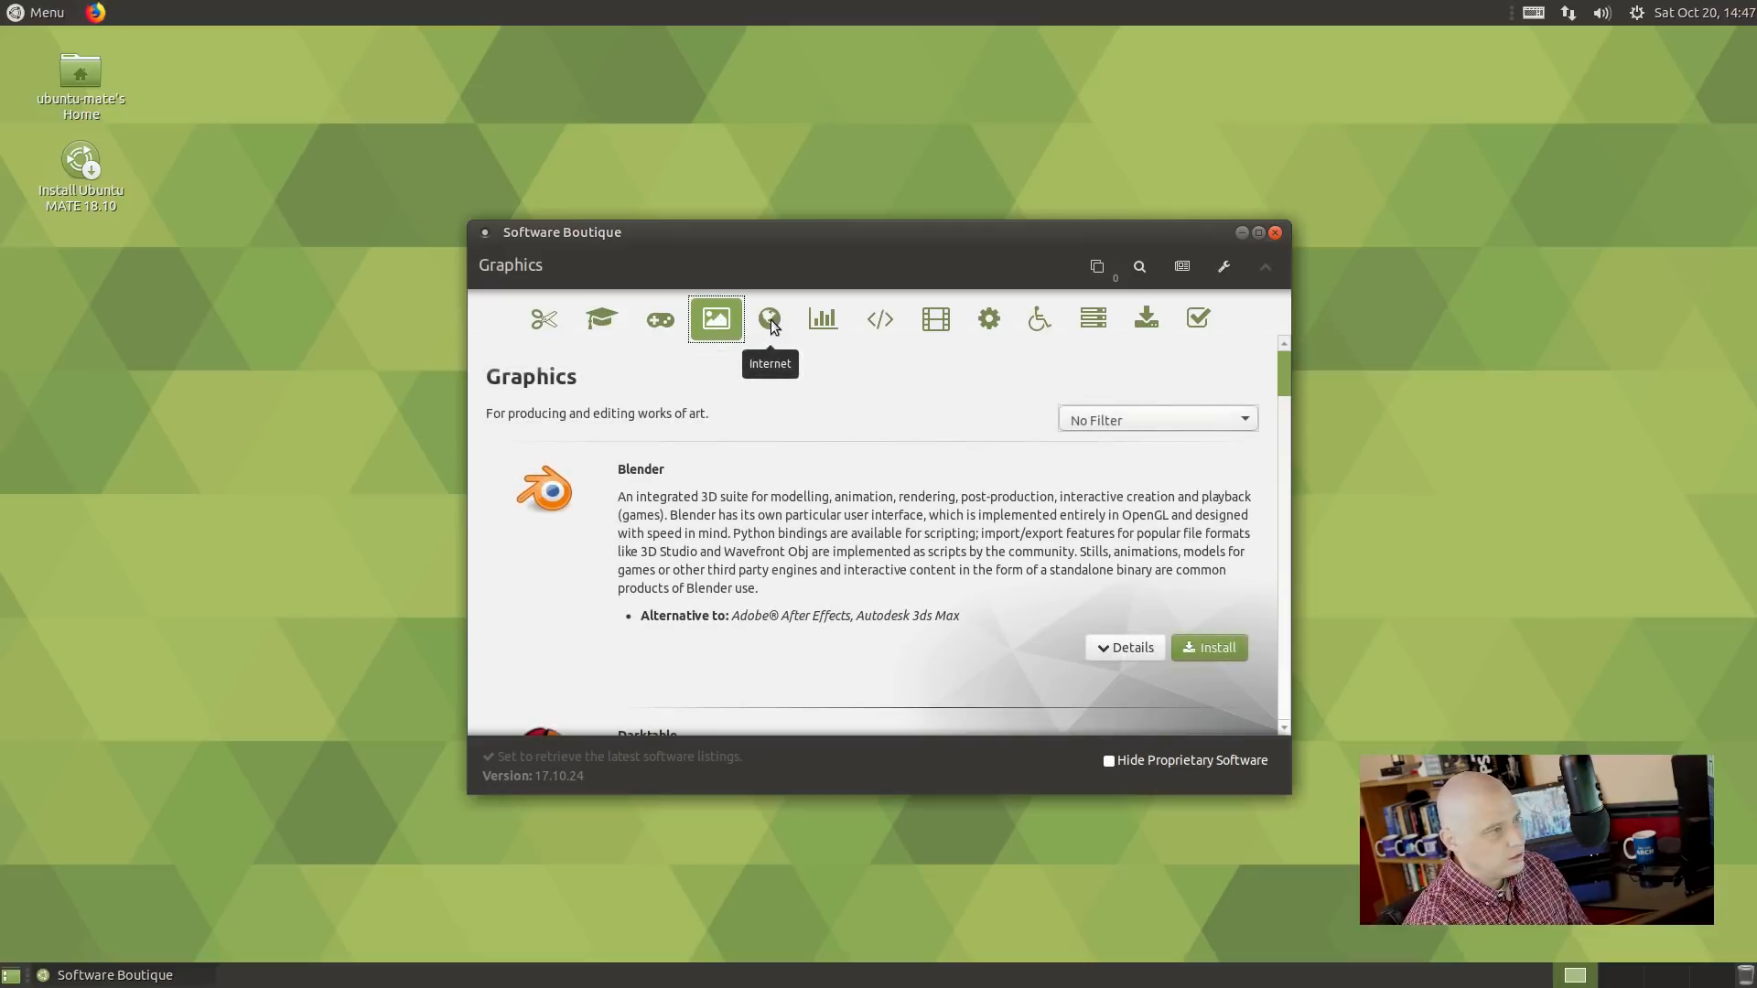
left_click(769, 319)
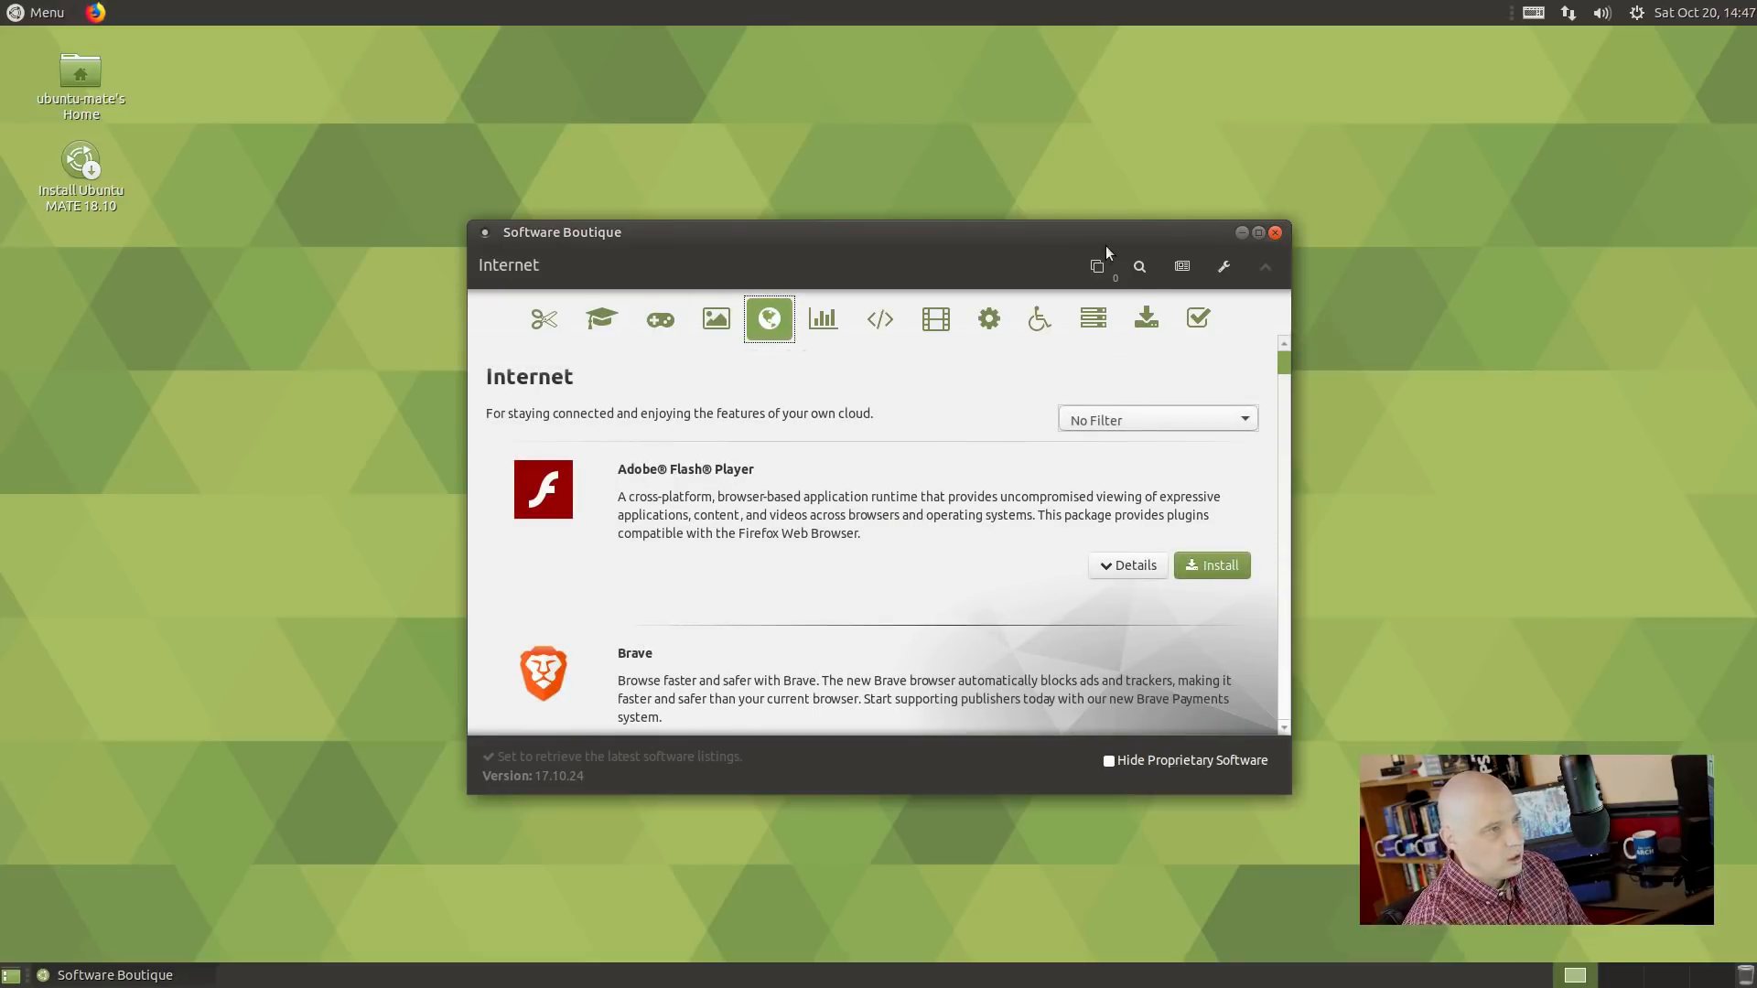
Search for htop, which finds no matching software, then close Software Boutique.
left_click(1139, 266)
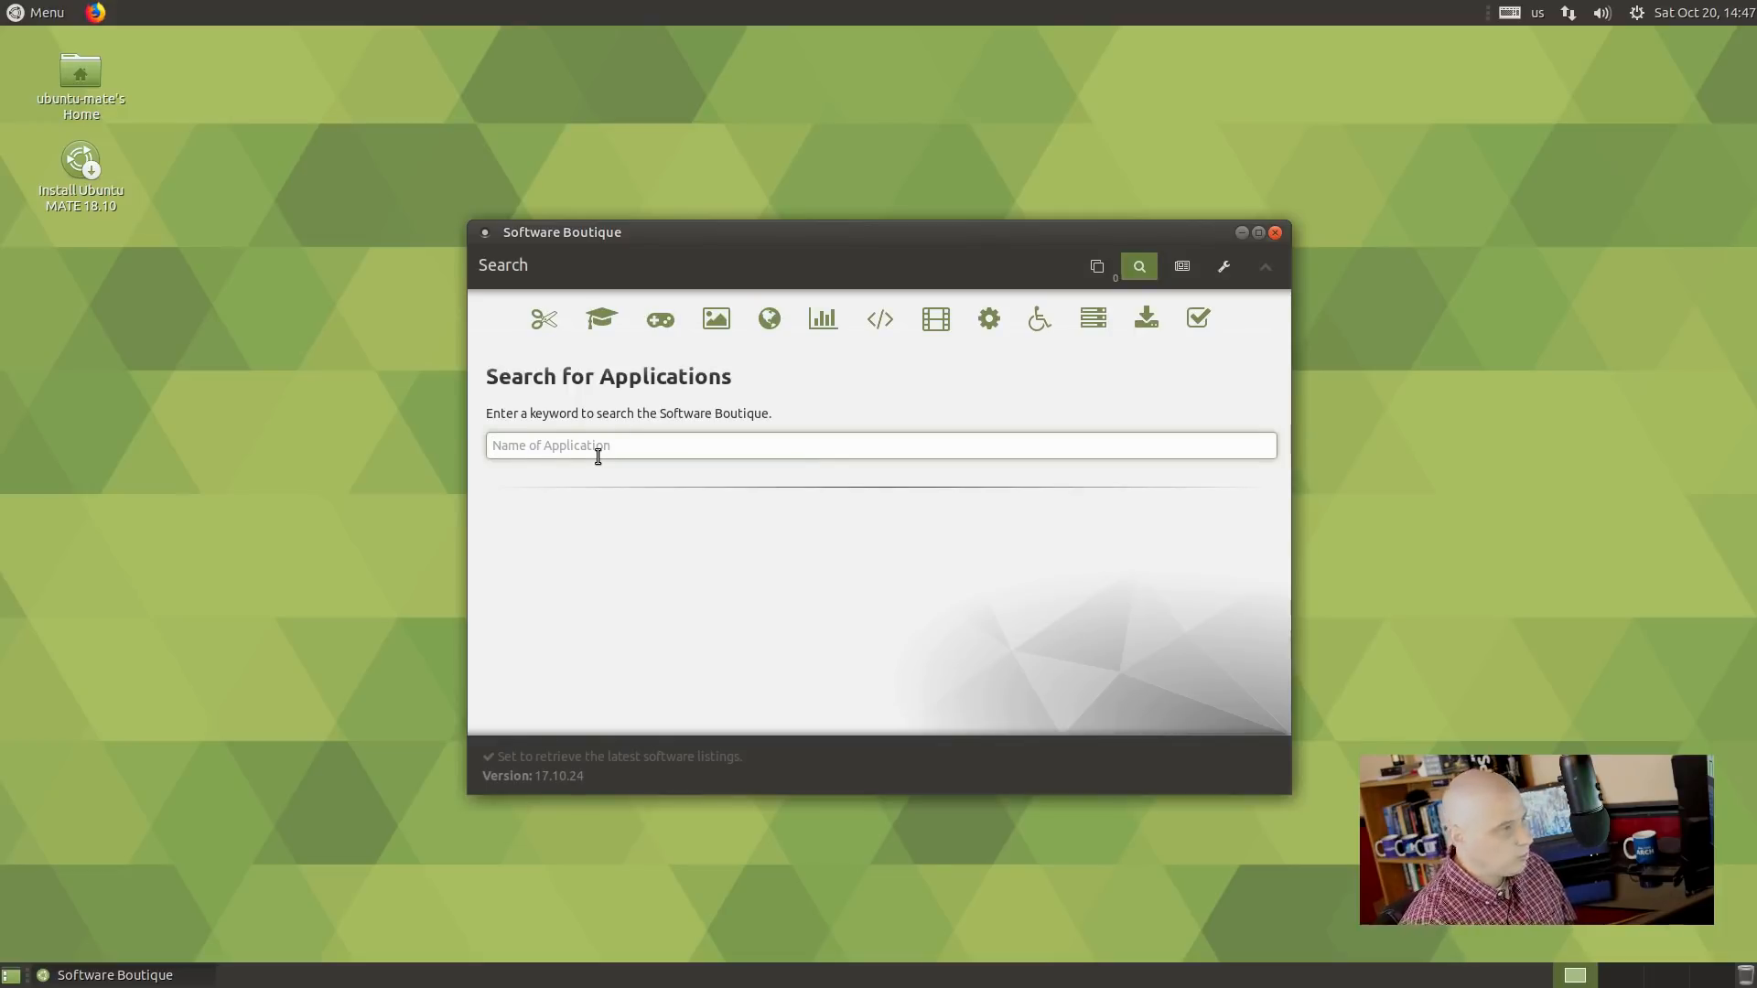
type("htop")
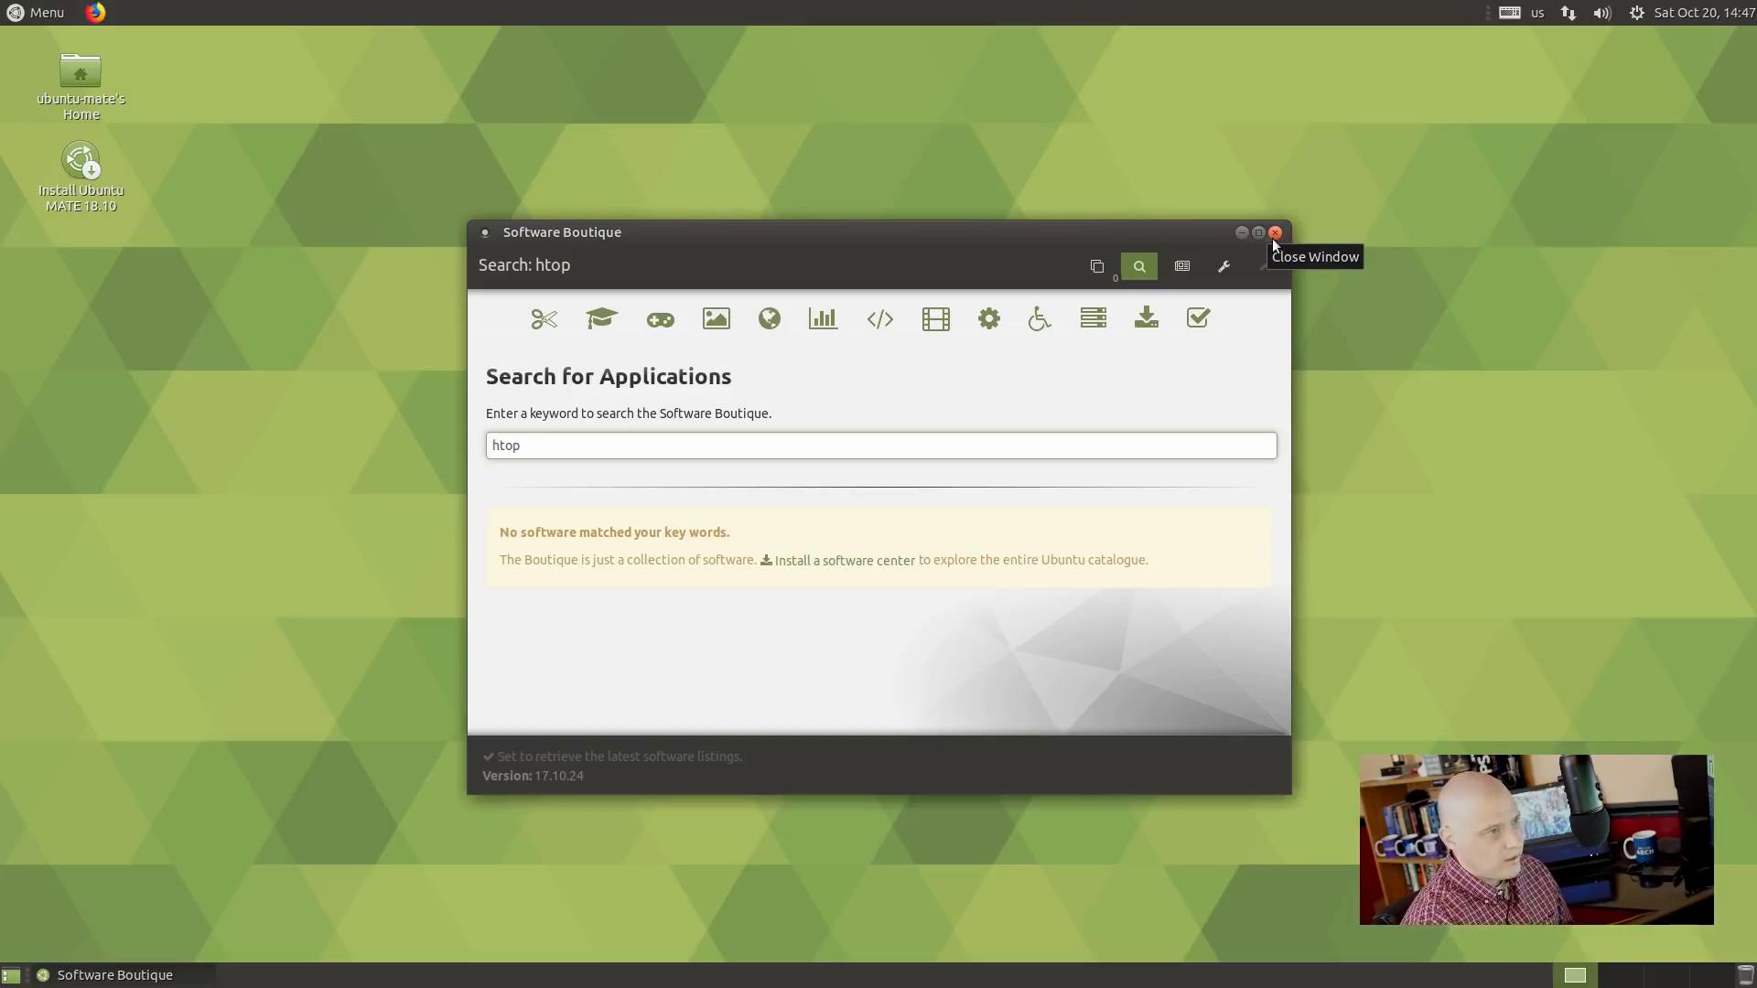
left_click(1273, 233)
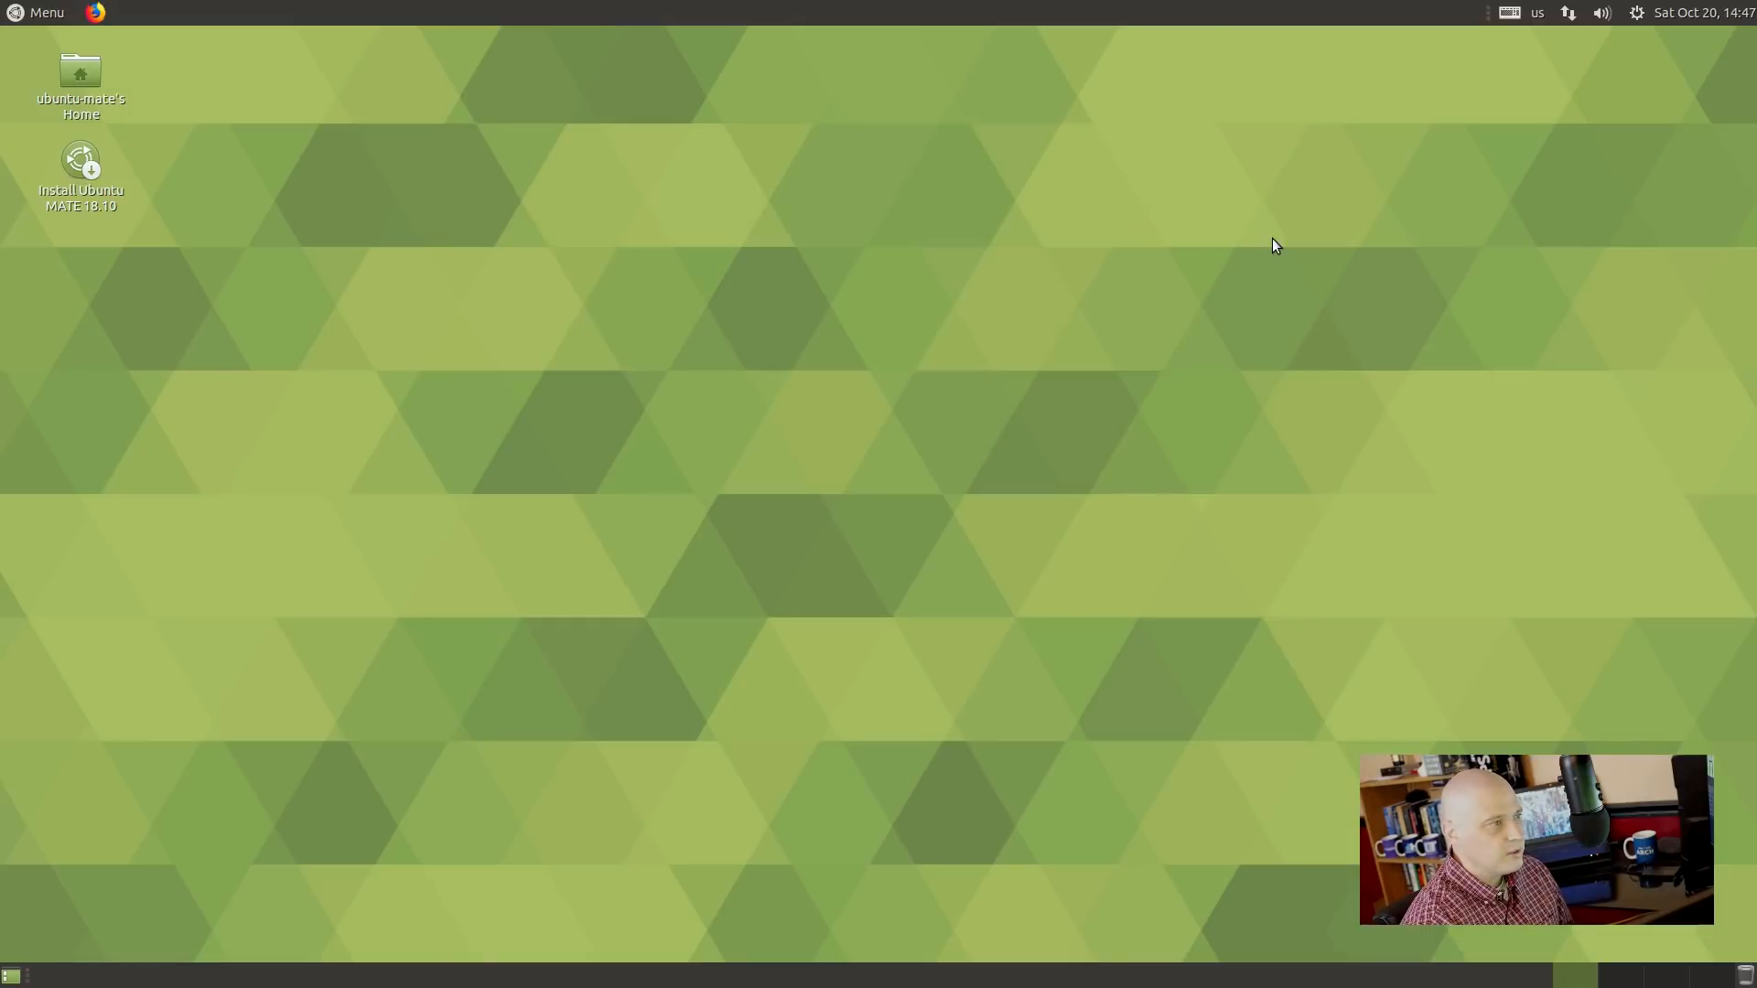
Open MATE Color Selection from Menu > Graphics, showing white #FFFFFF and its palette.
left_click(13, 9)
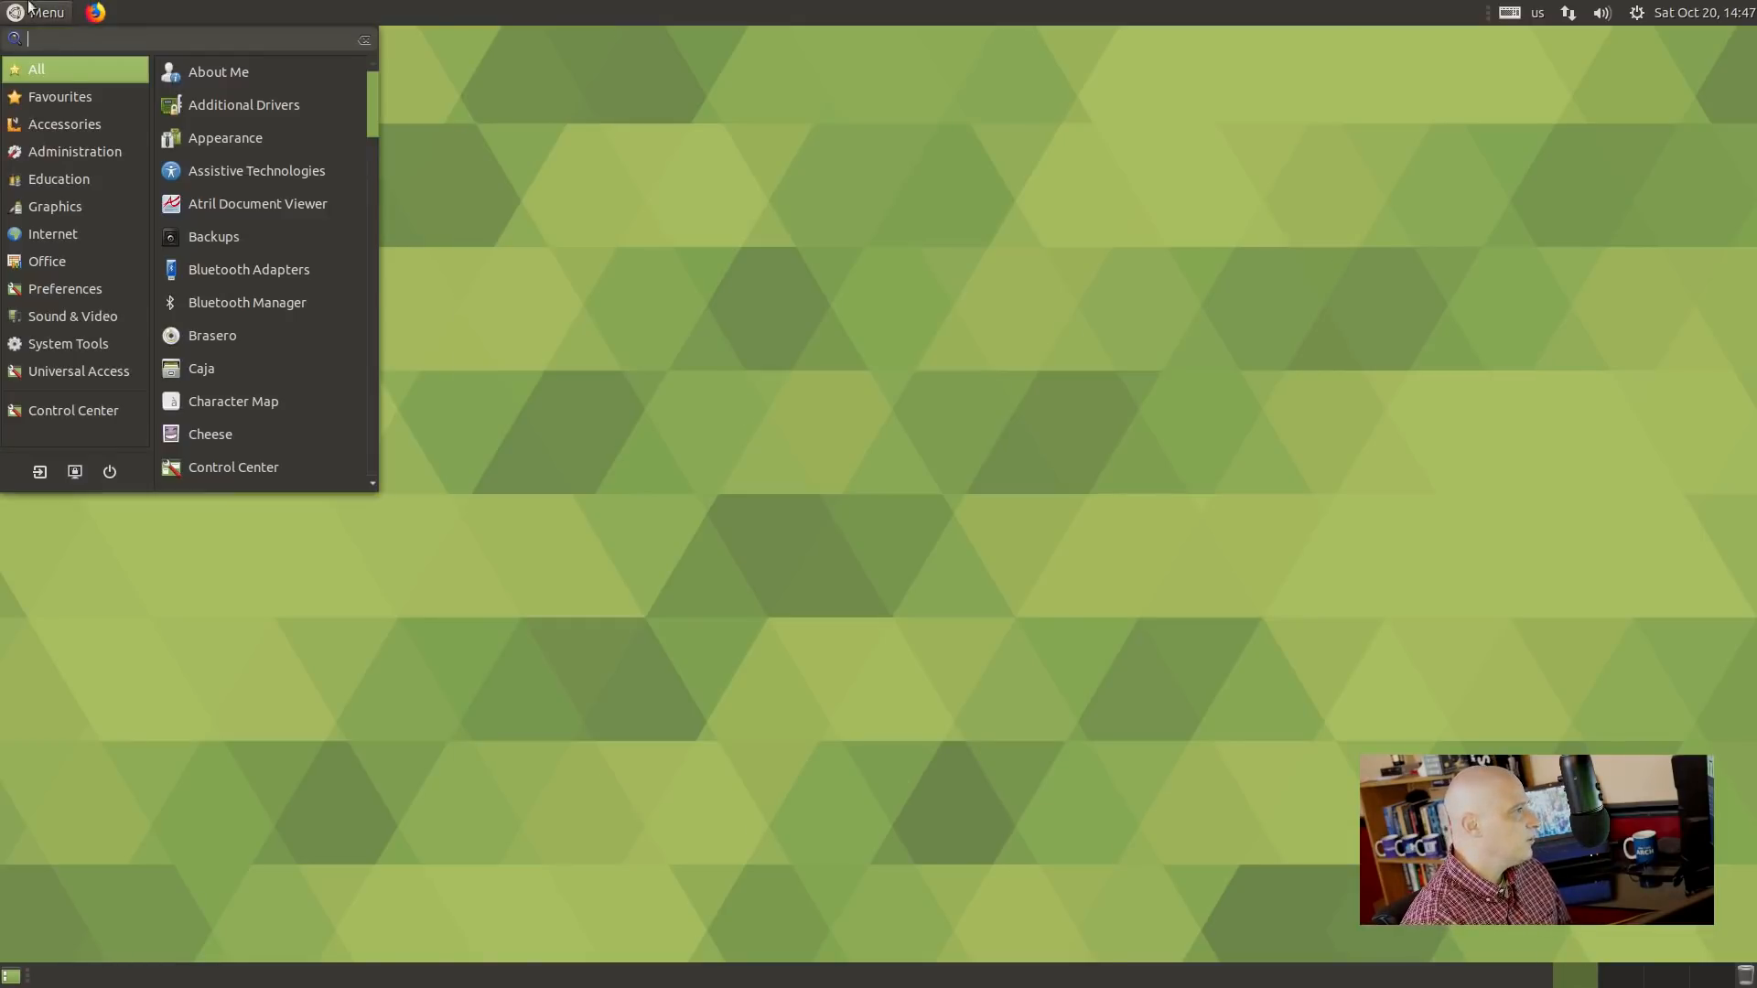
mouse_move(54, 146)
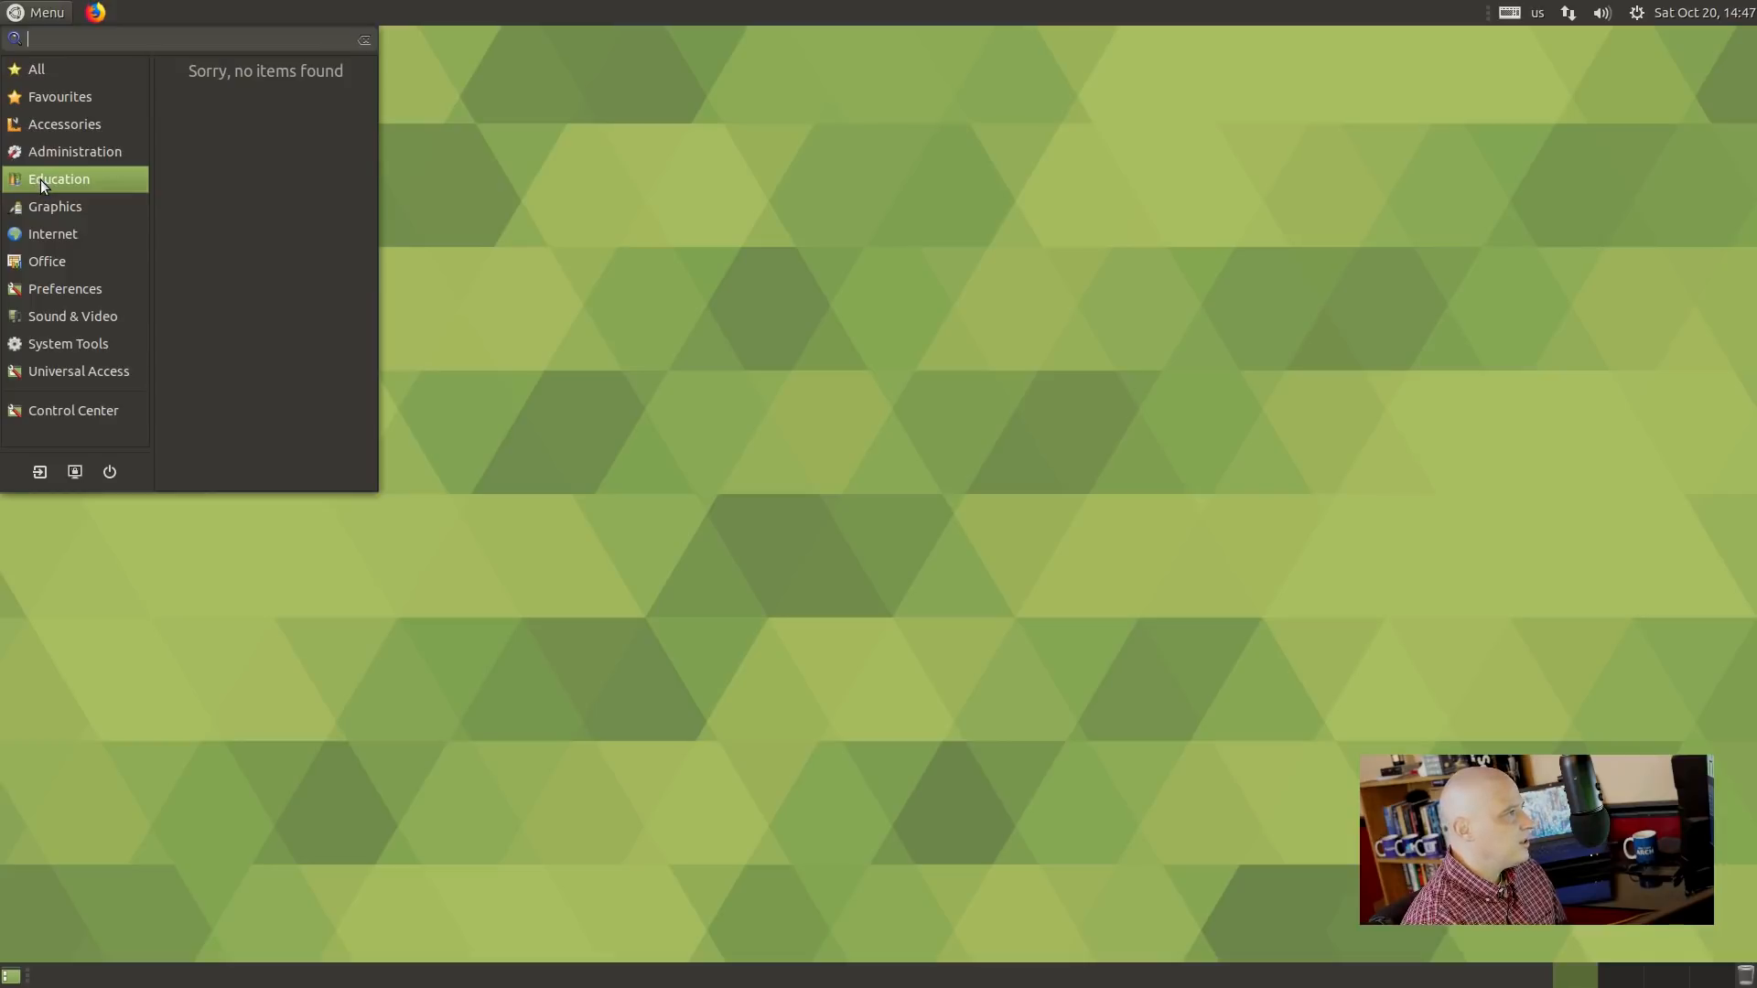
mouse_move(100, 210)
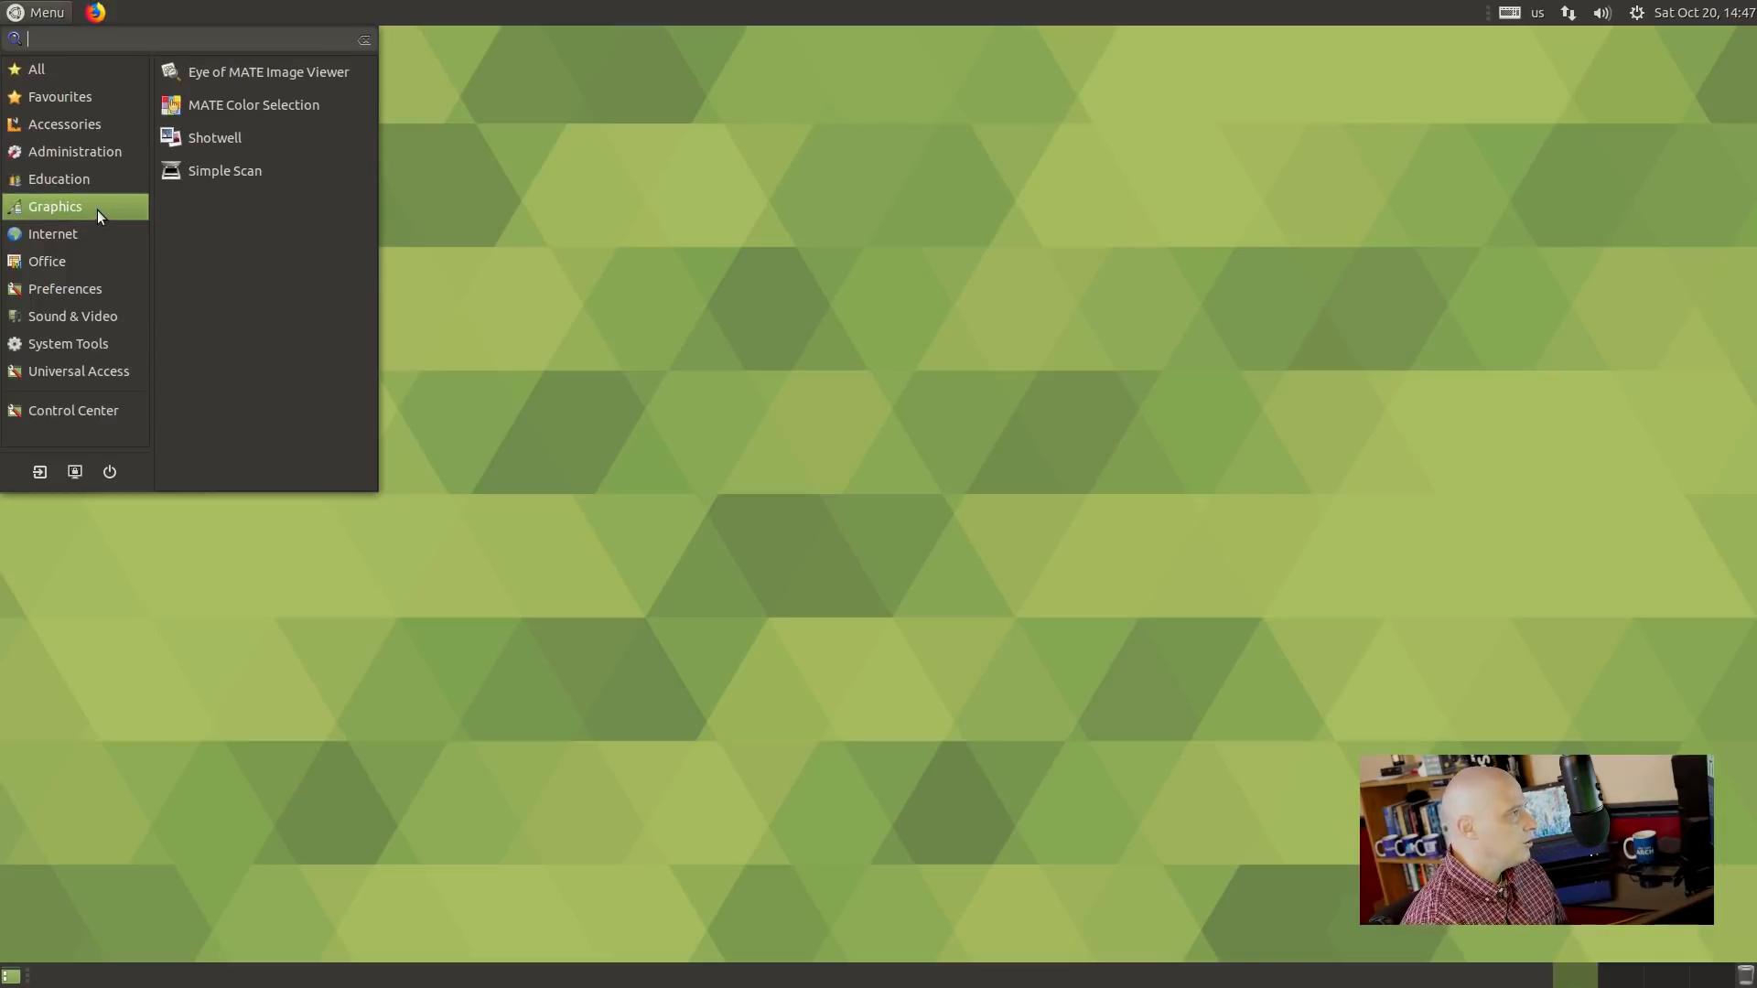
left_click(339, 104)
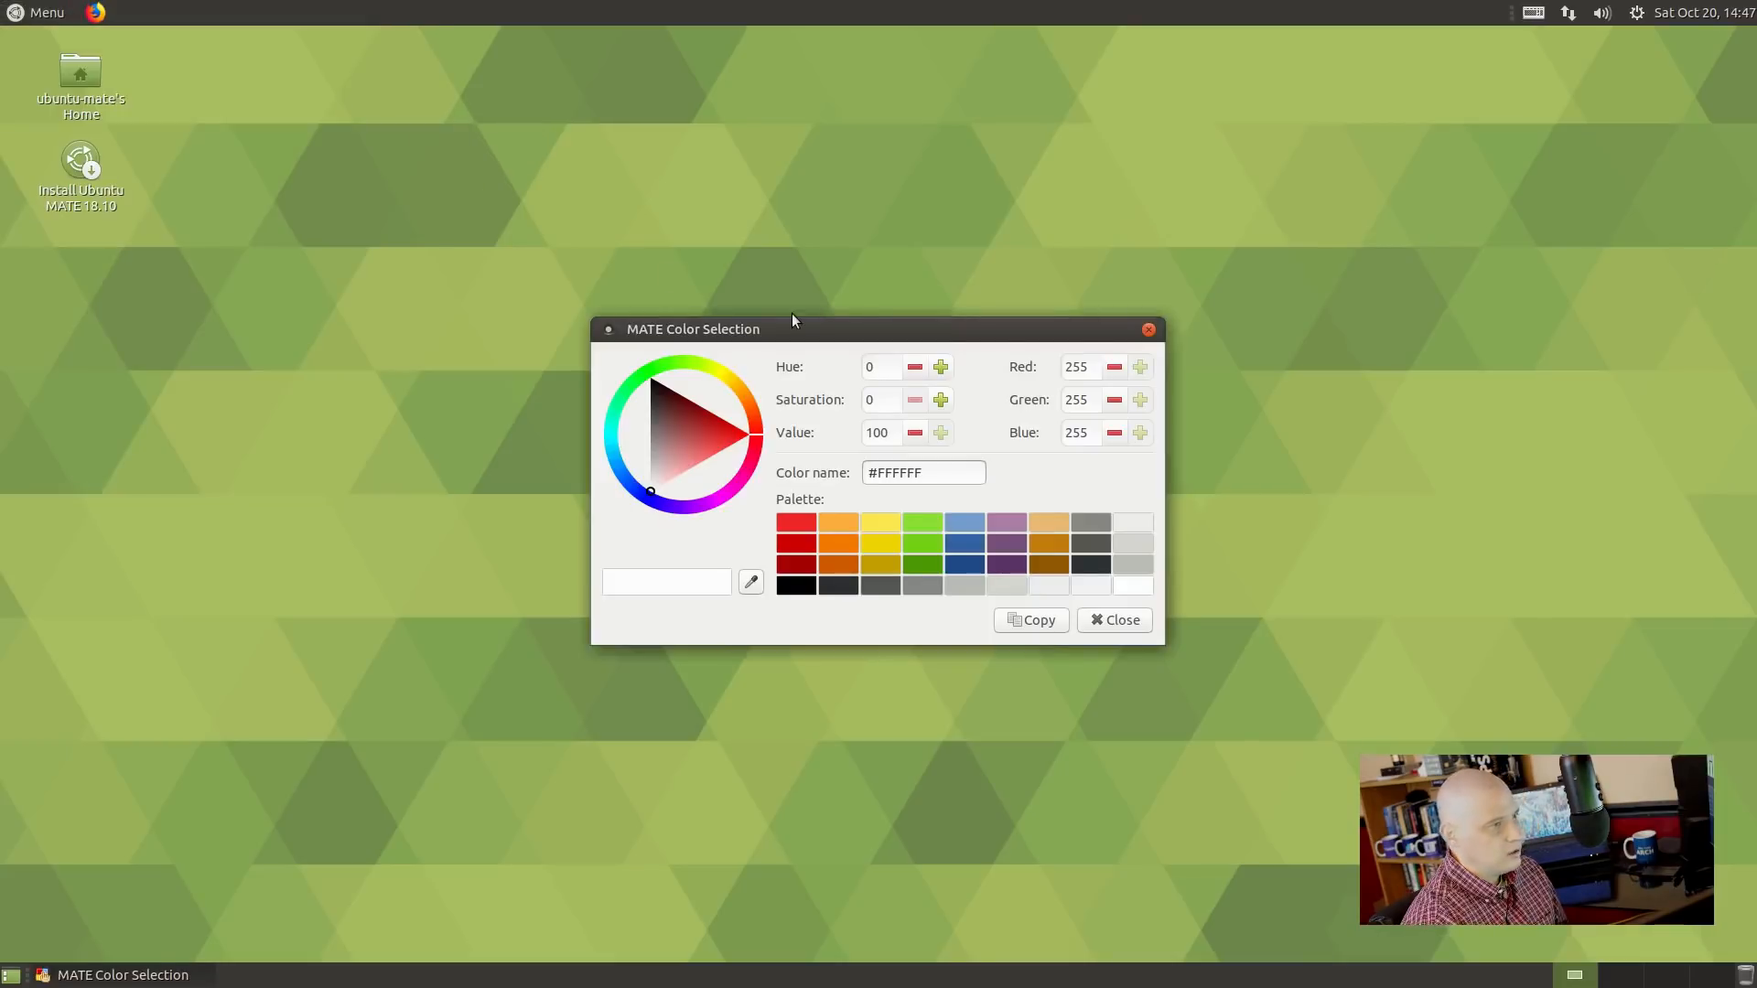
Try the light green and light blue swatches, tone the blue to #5982AE, then close the dialog.
left_click(878, 187)
left_click(881, 328)
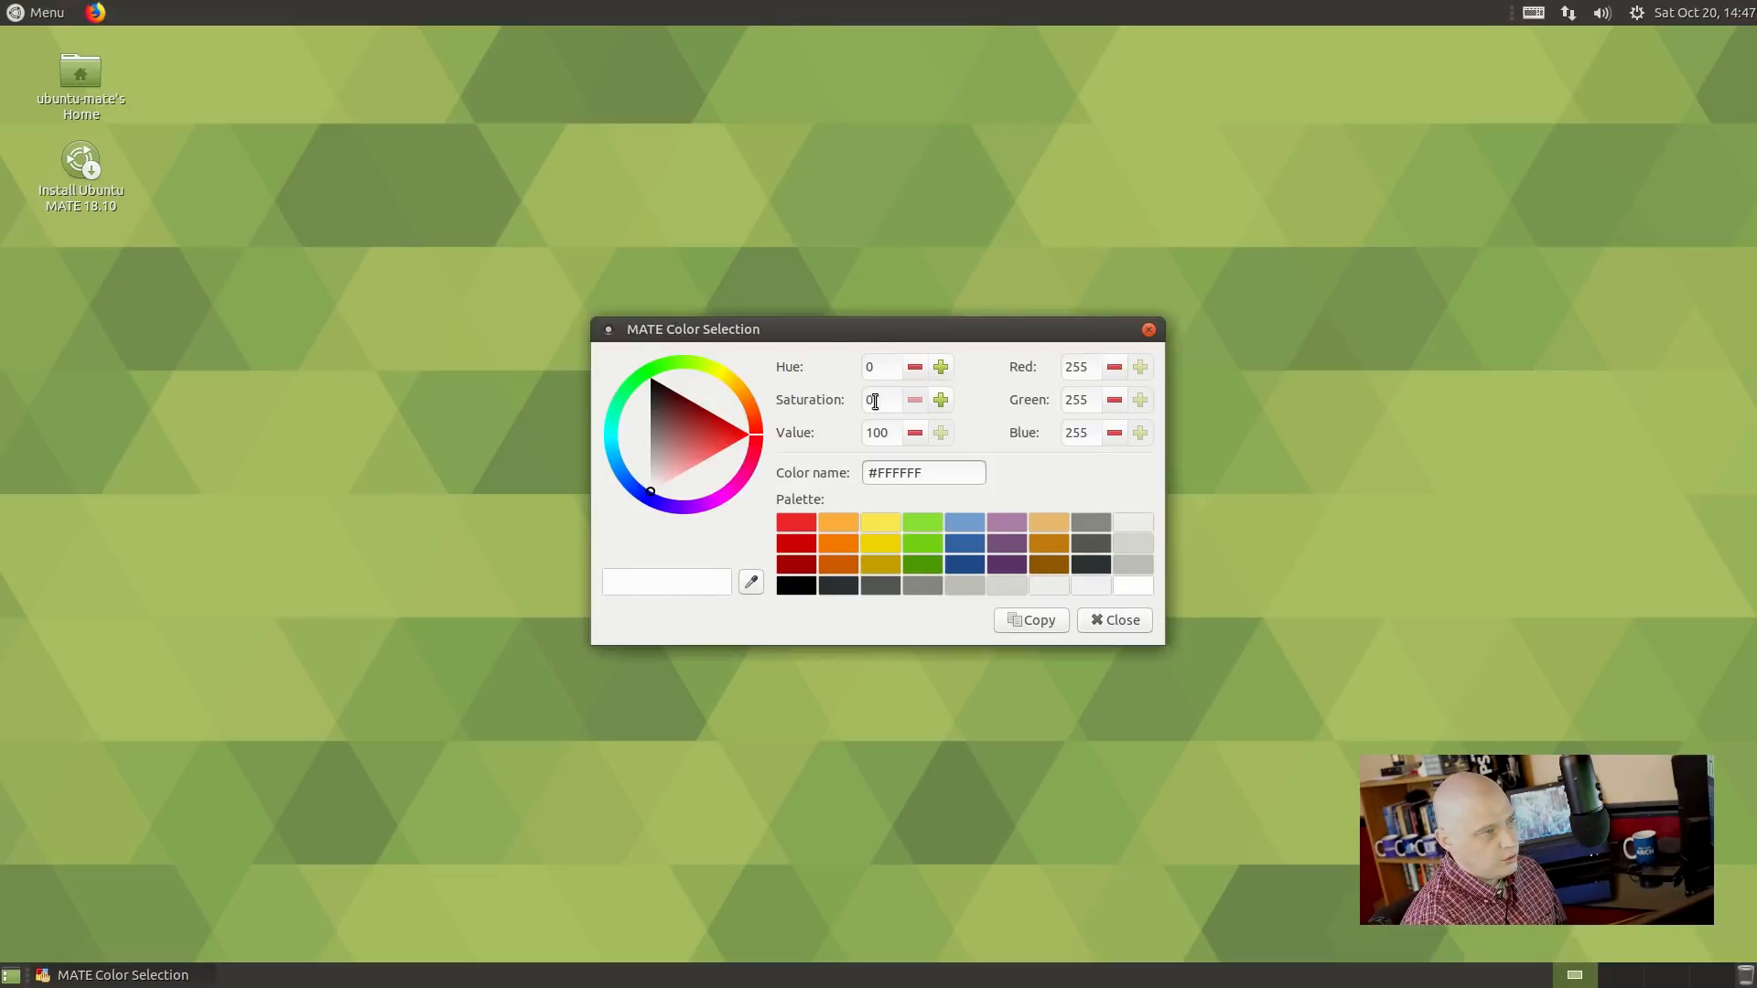
left_click(931, 523)
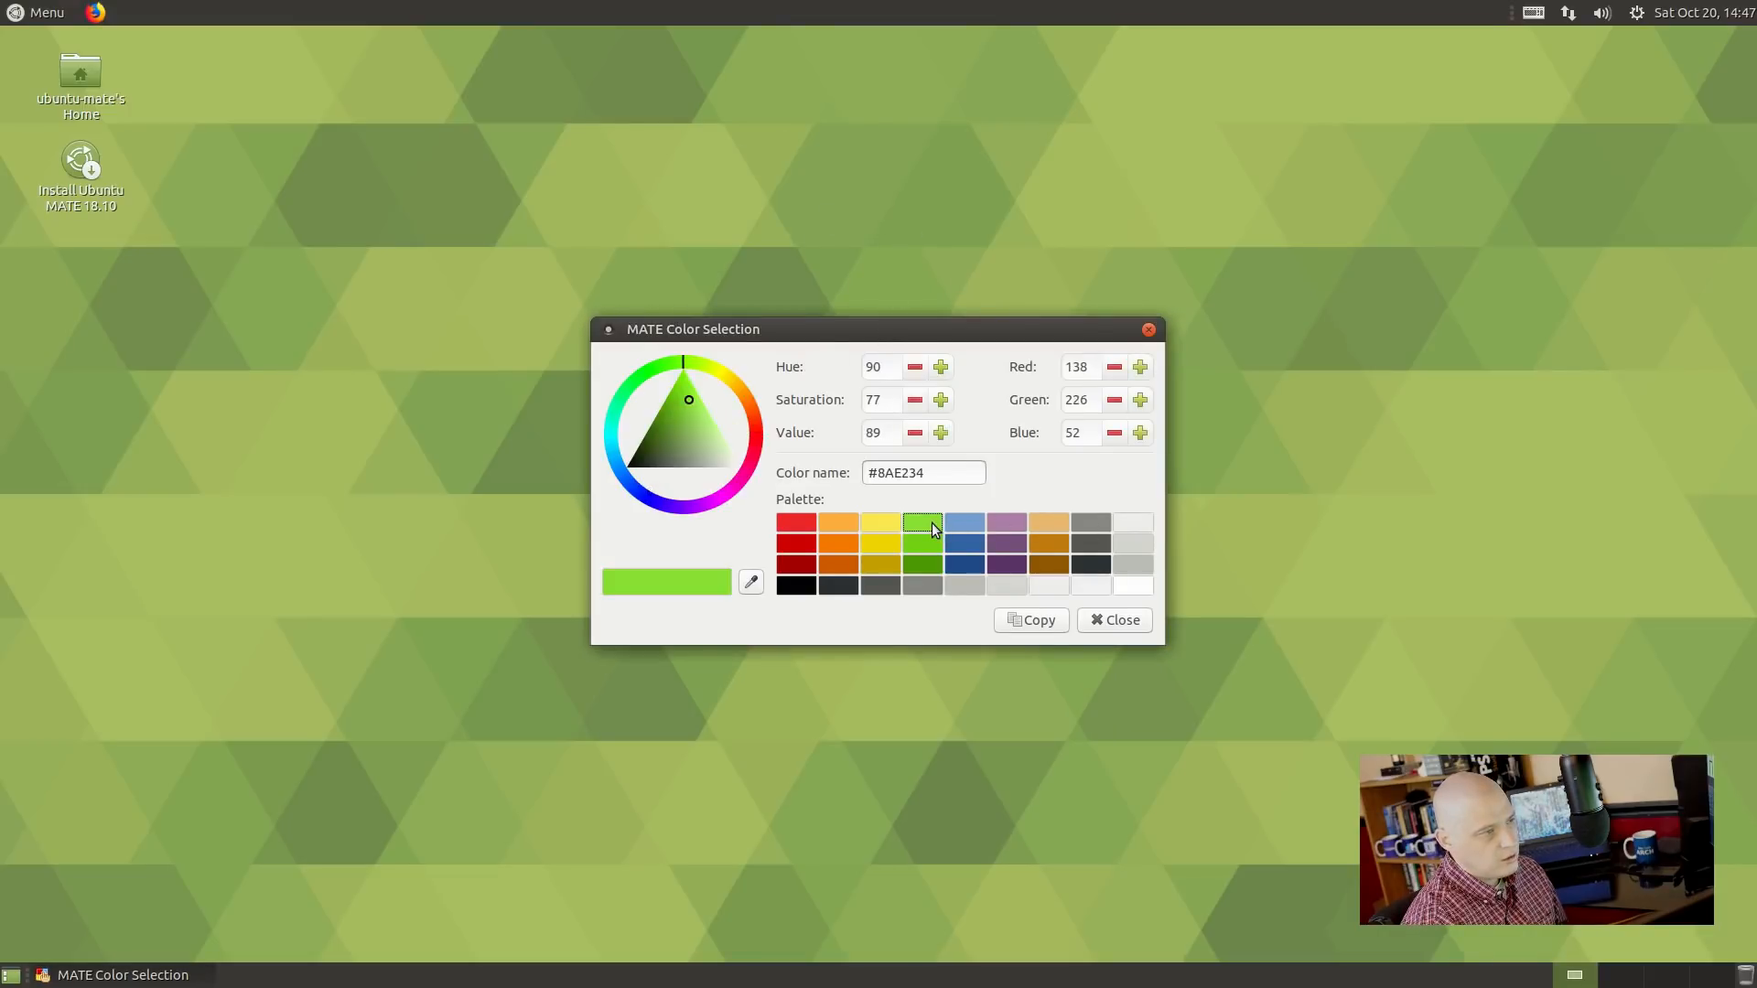
left_click(785, 172)
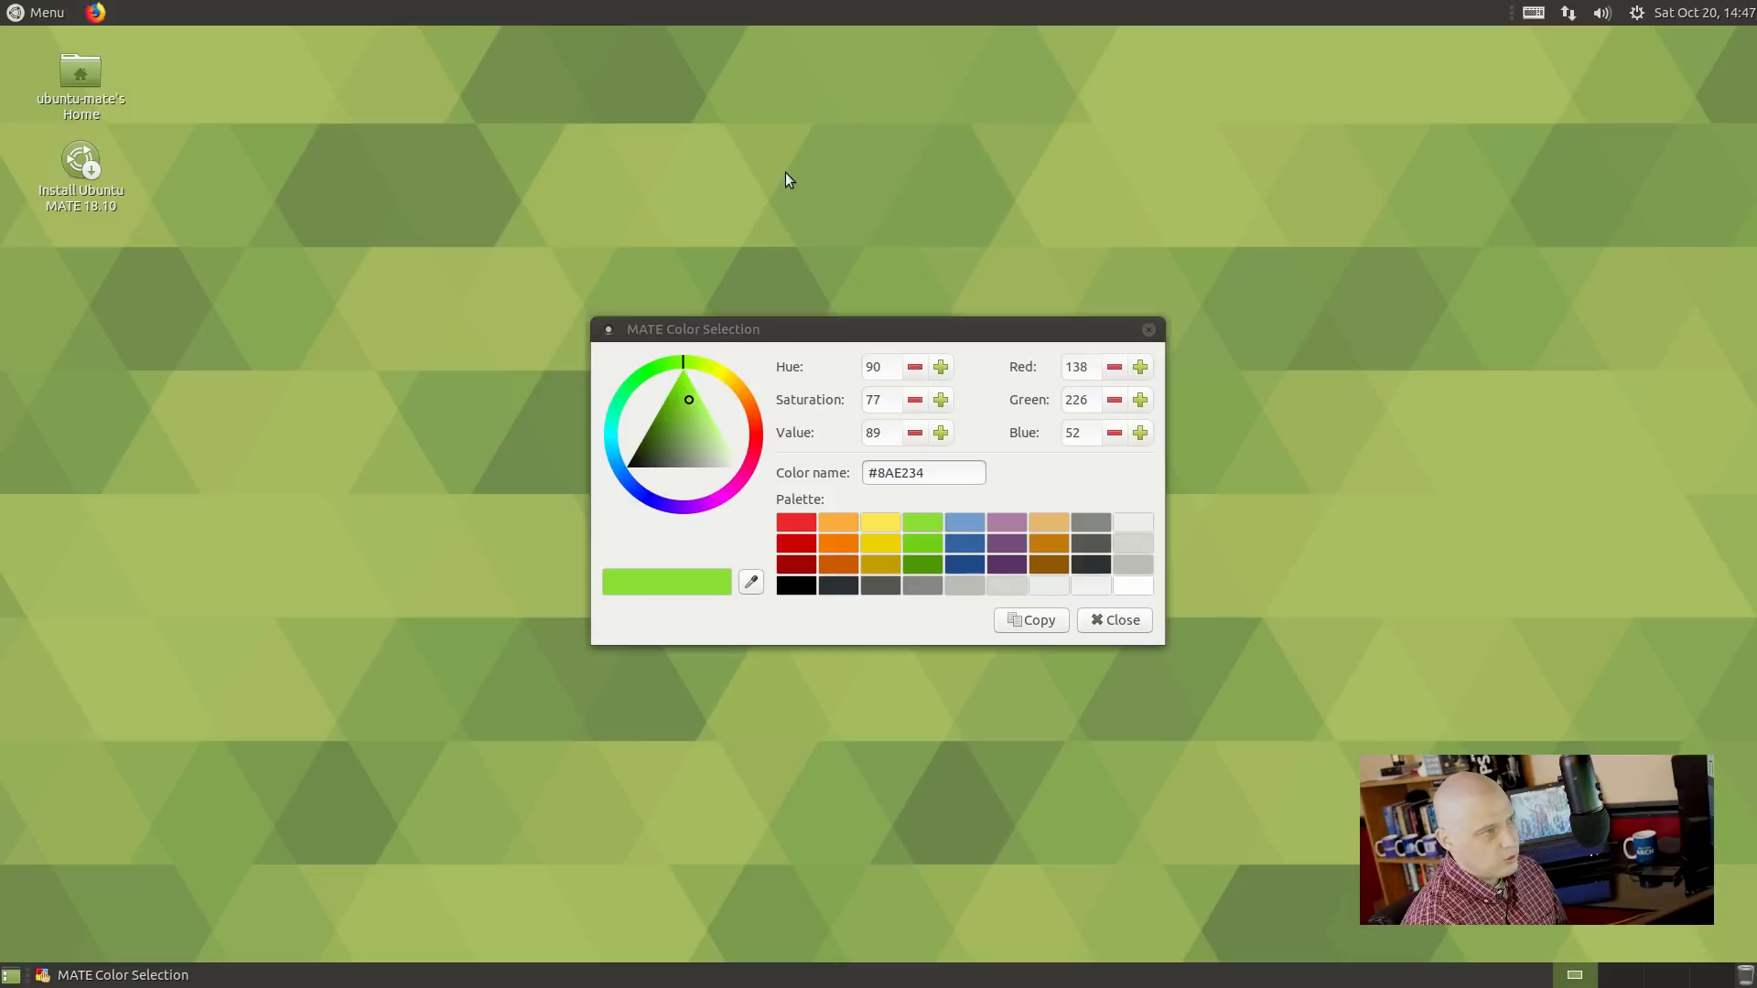
left_click(969, 523)
mouse_move(672, 432)
left_mouse_down()
mouse_move(677, 461)
mouse_move(683, 433)
left_mouse_up()
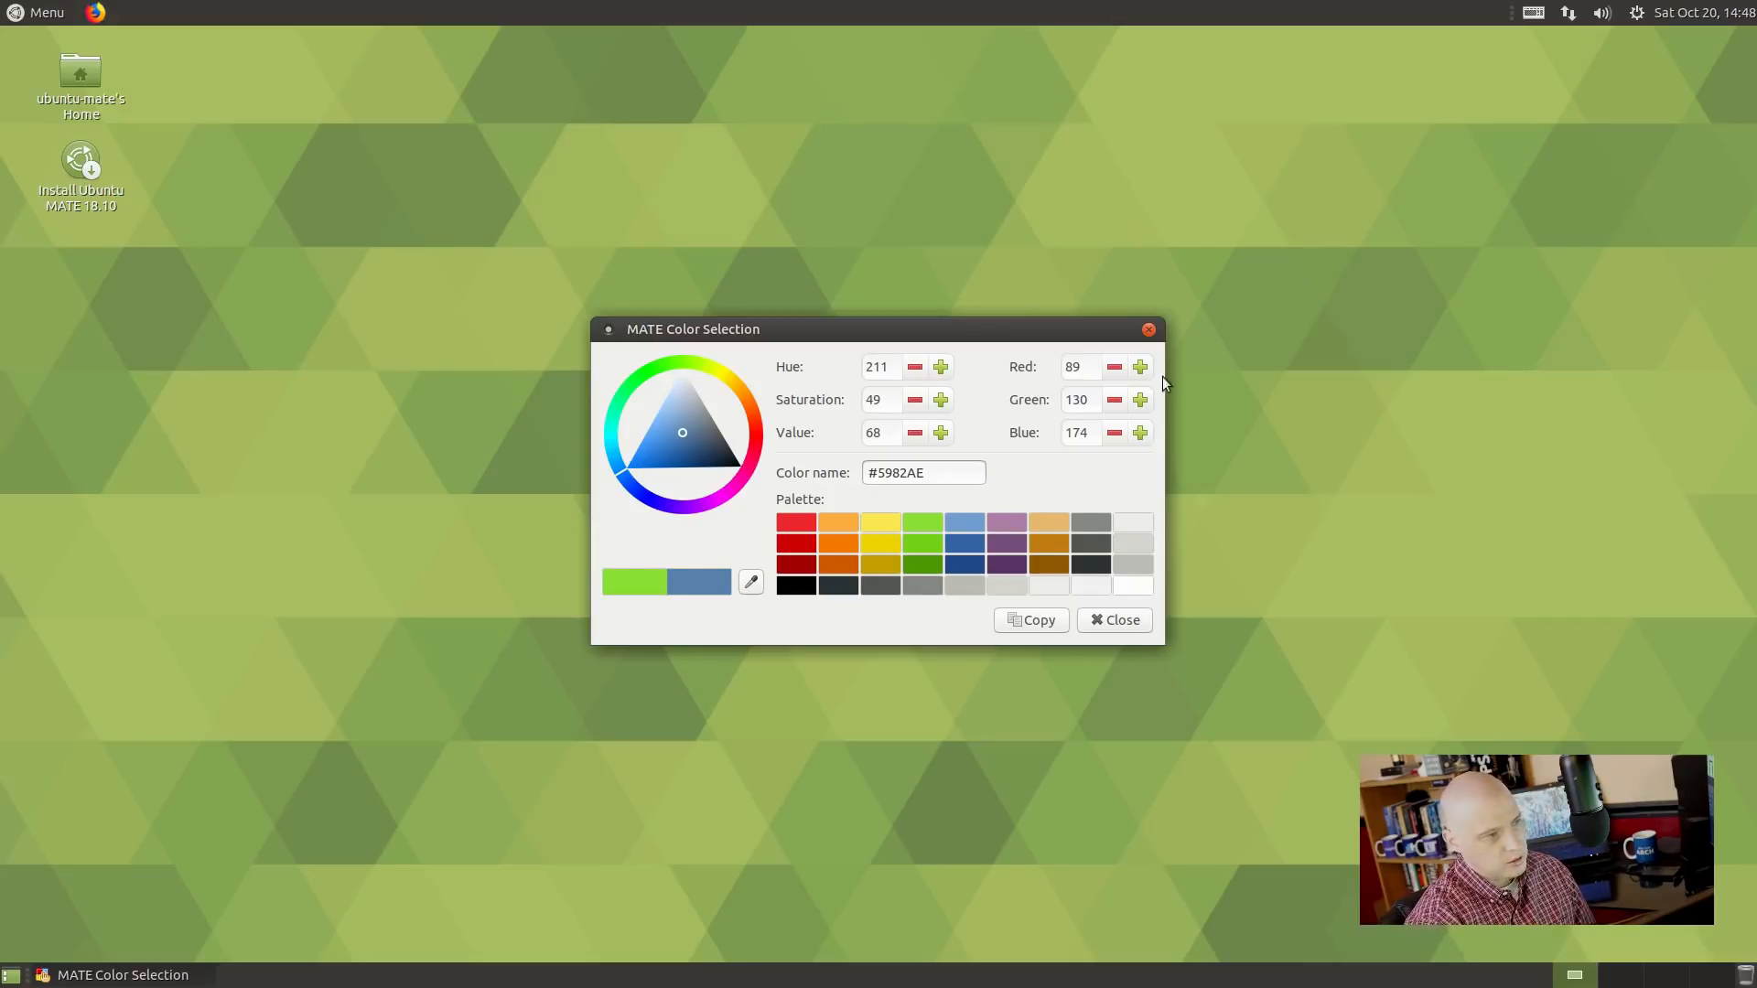
left_click(1148, 329)
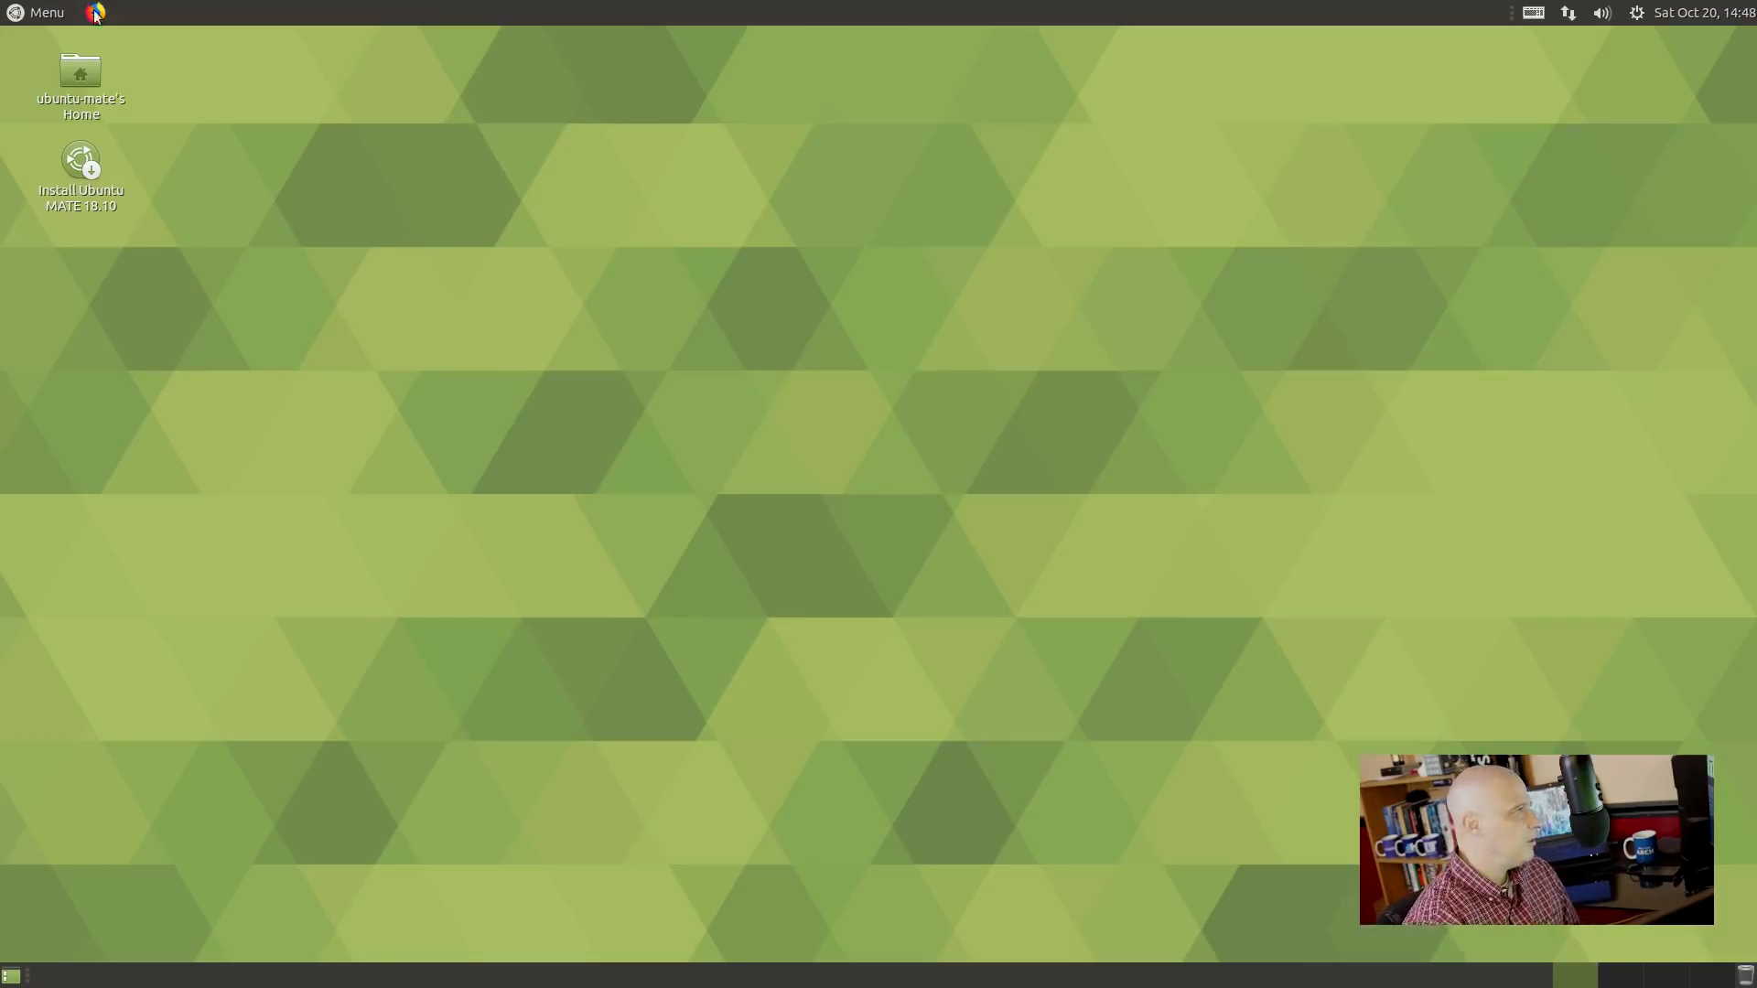
left_click(48, 13)
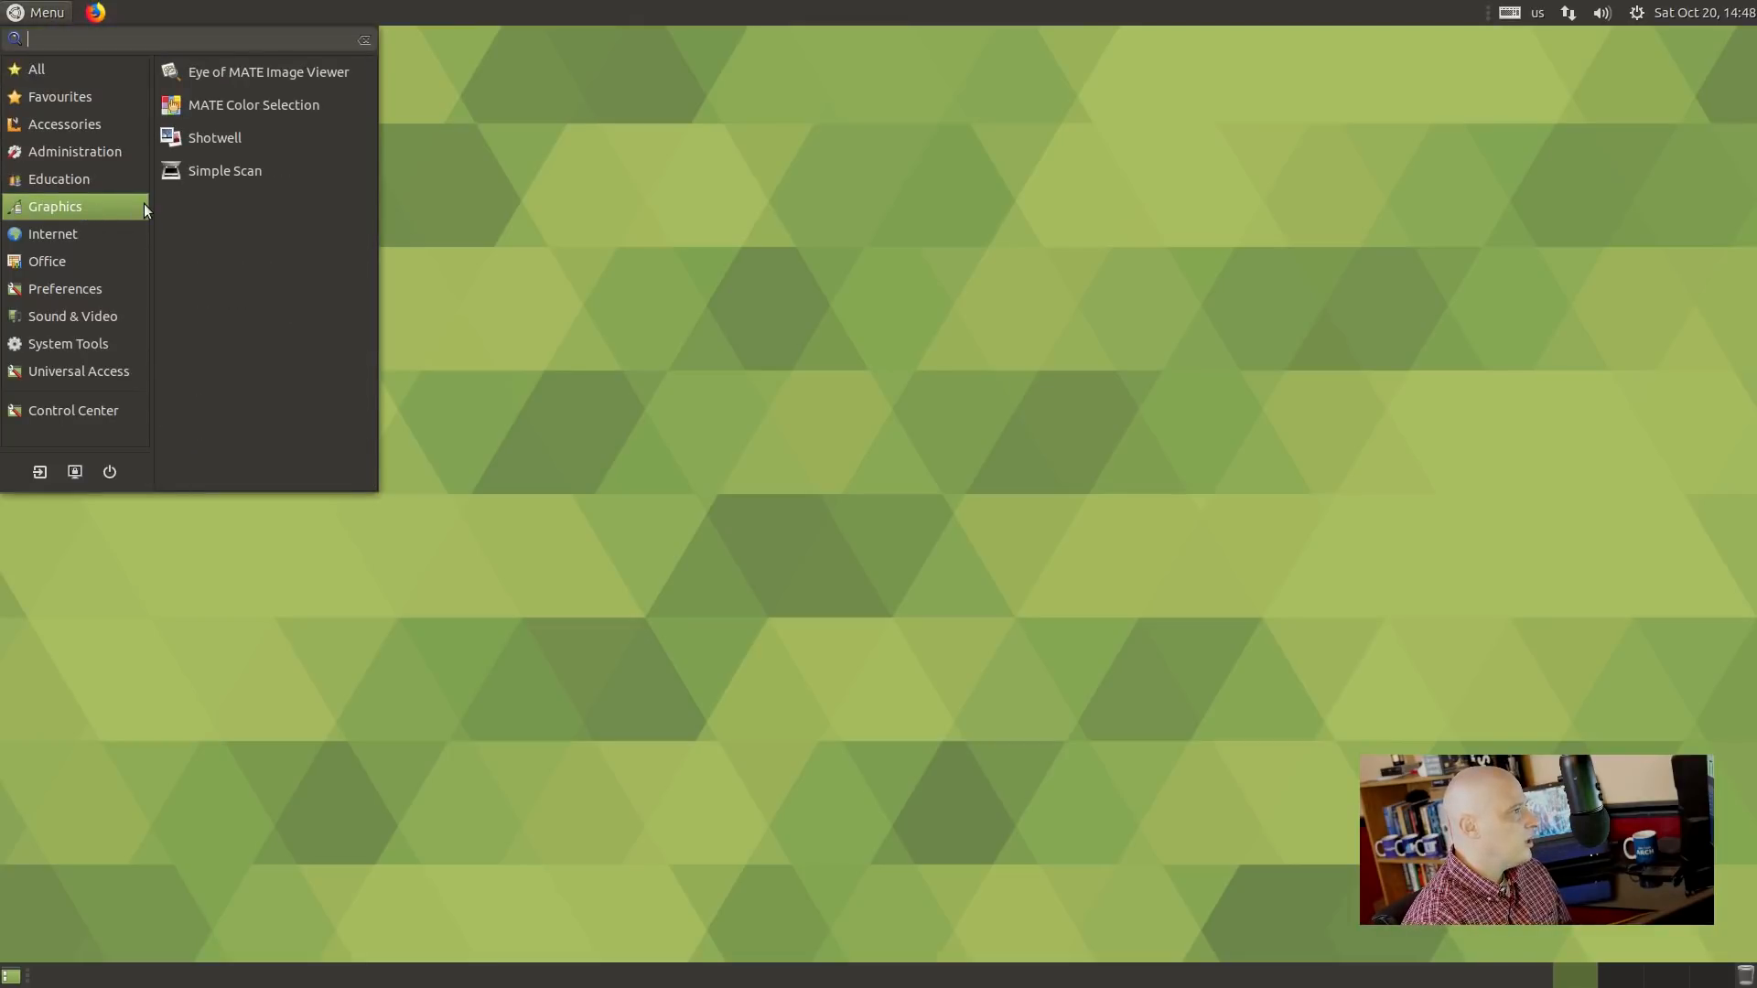
Launch Shotwell, confirm version 0.30.1 'Celle' in its About dialog, then close Shotwell.
left_click(298, 139)
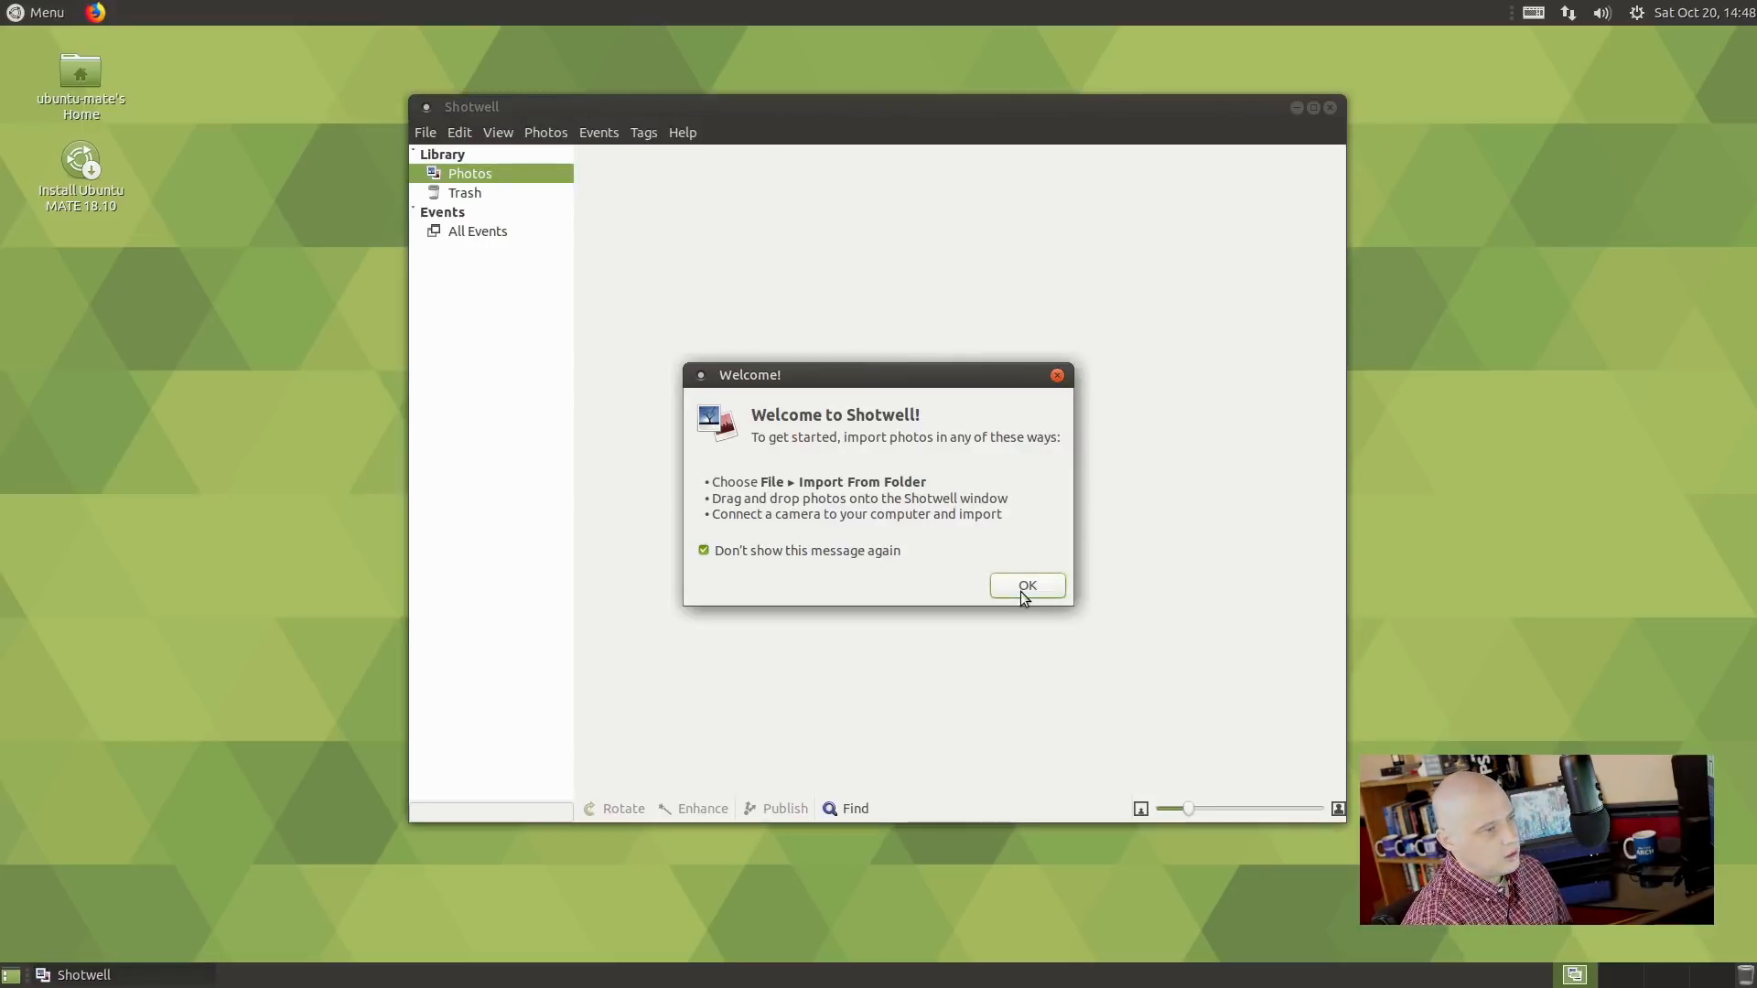
left_click(1024, 595)
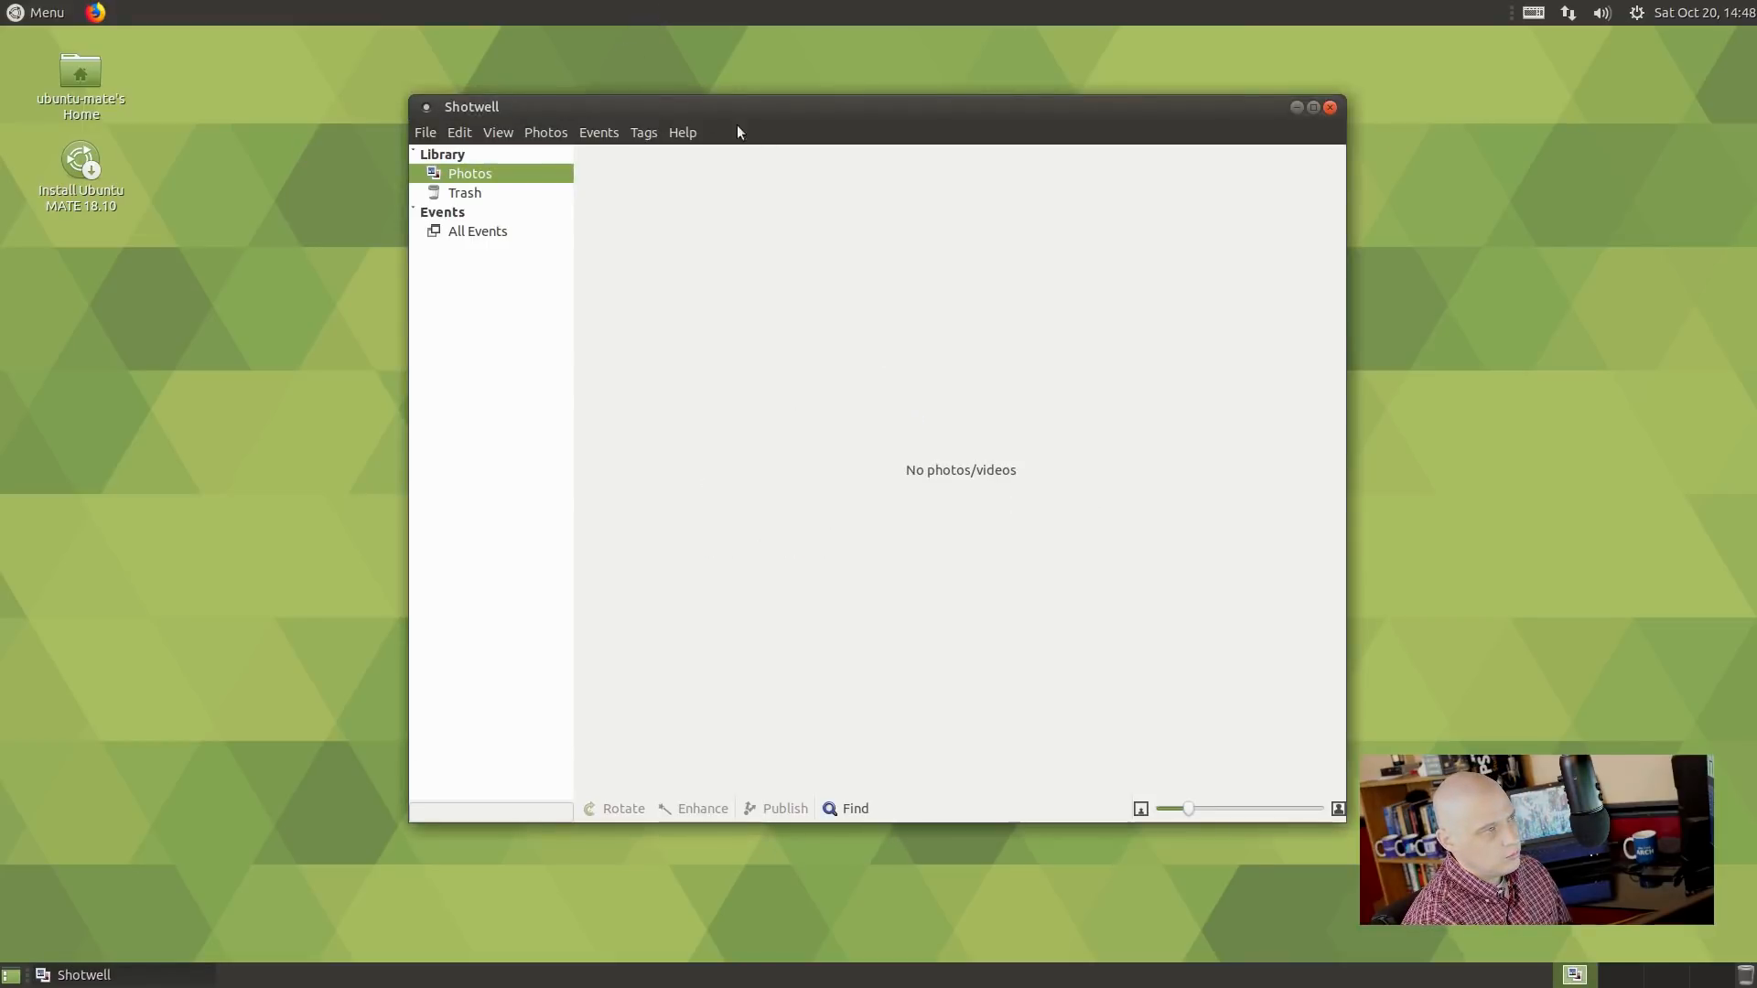
left_click(674, 133)
left_click(756, 228)
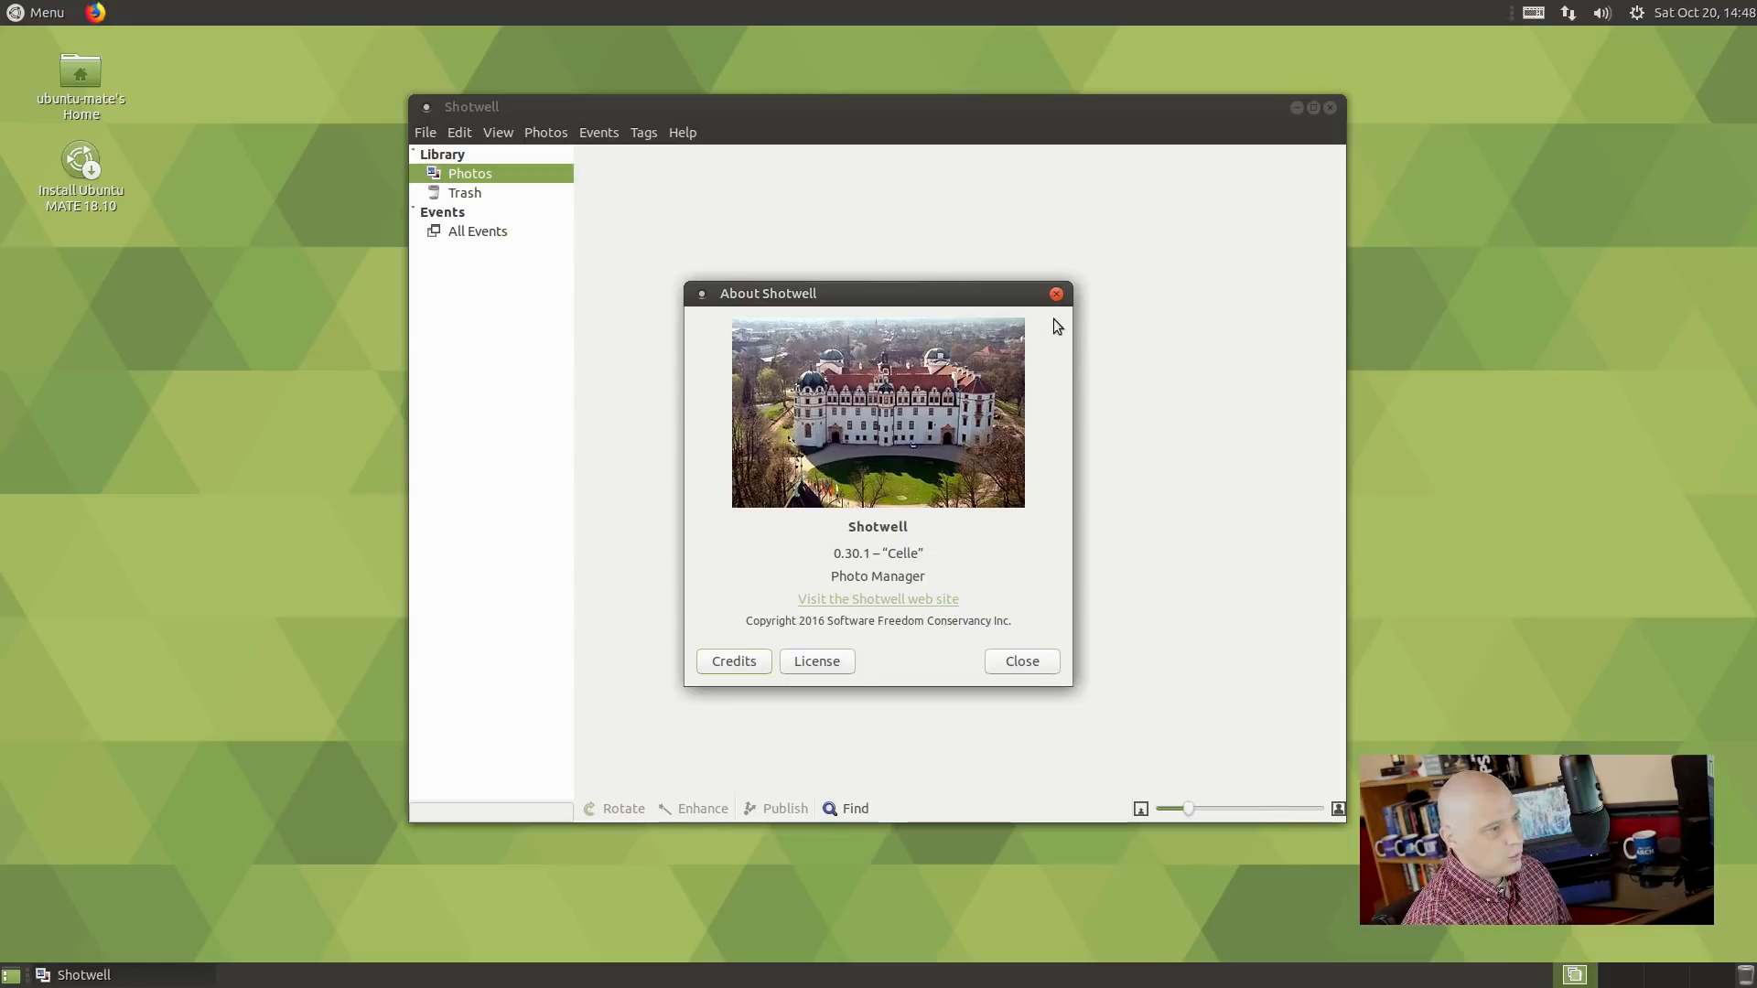
left_click(1056, 294)
left_click(1323, 104)
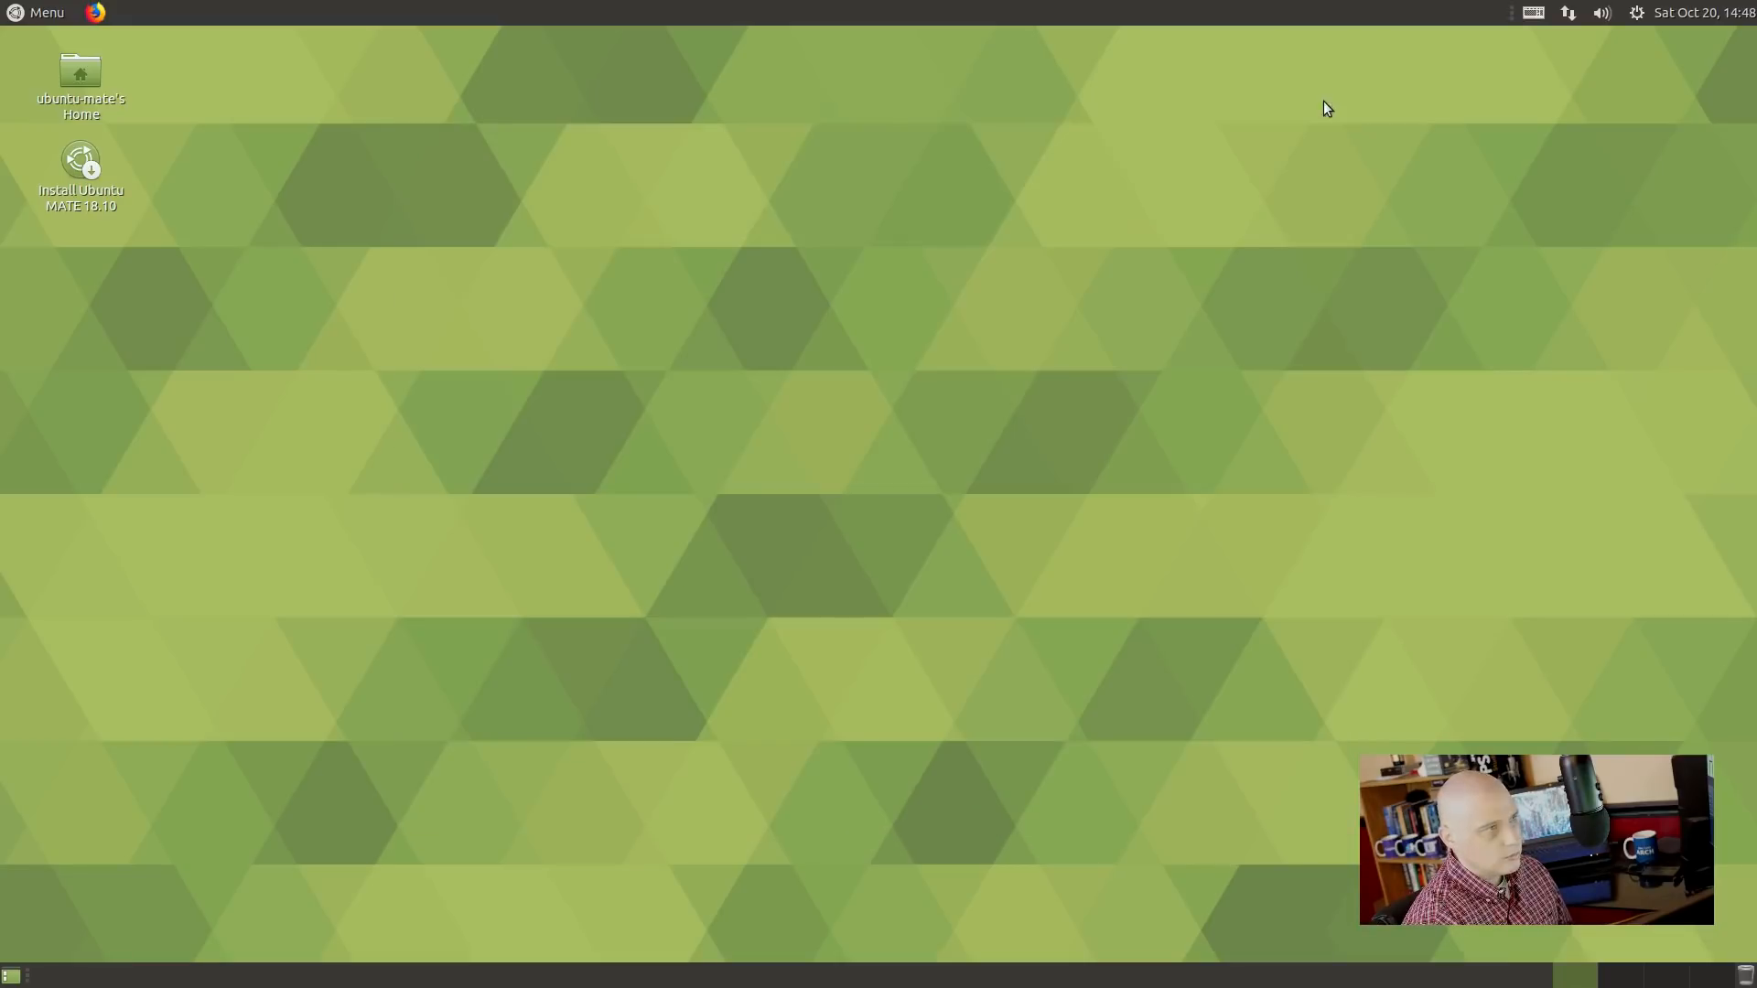
left_click(45, 12)
mouse_move(108, 209)
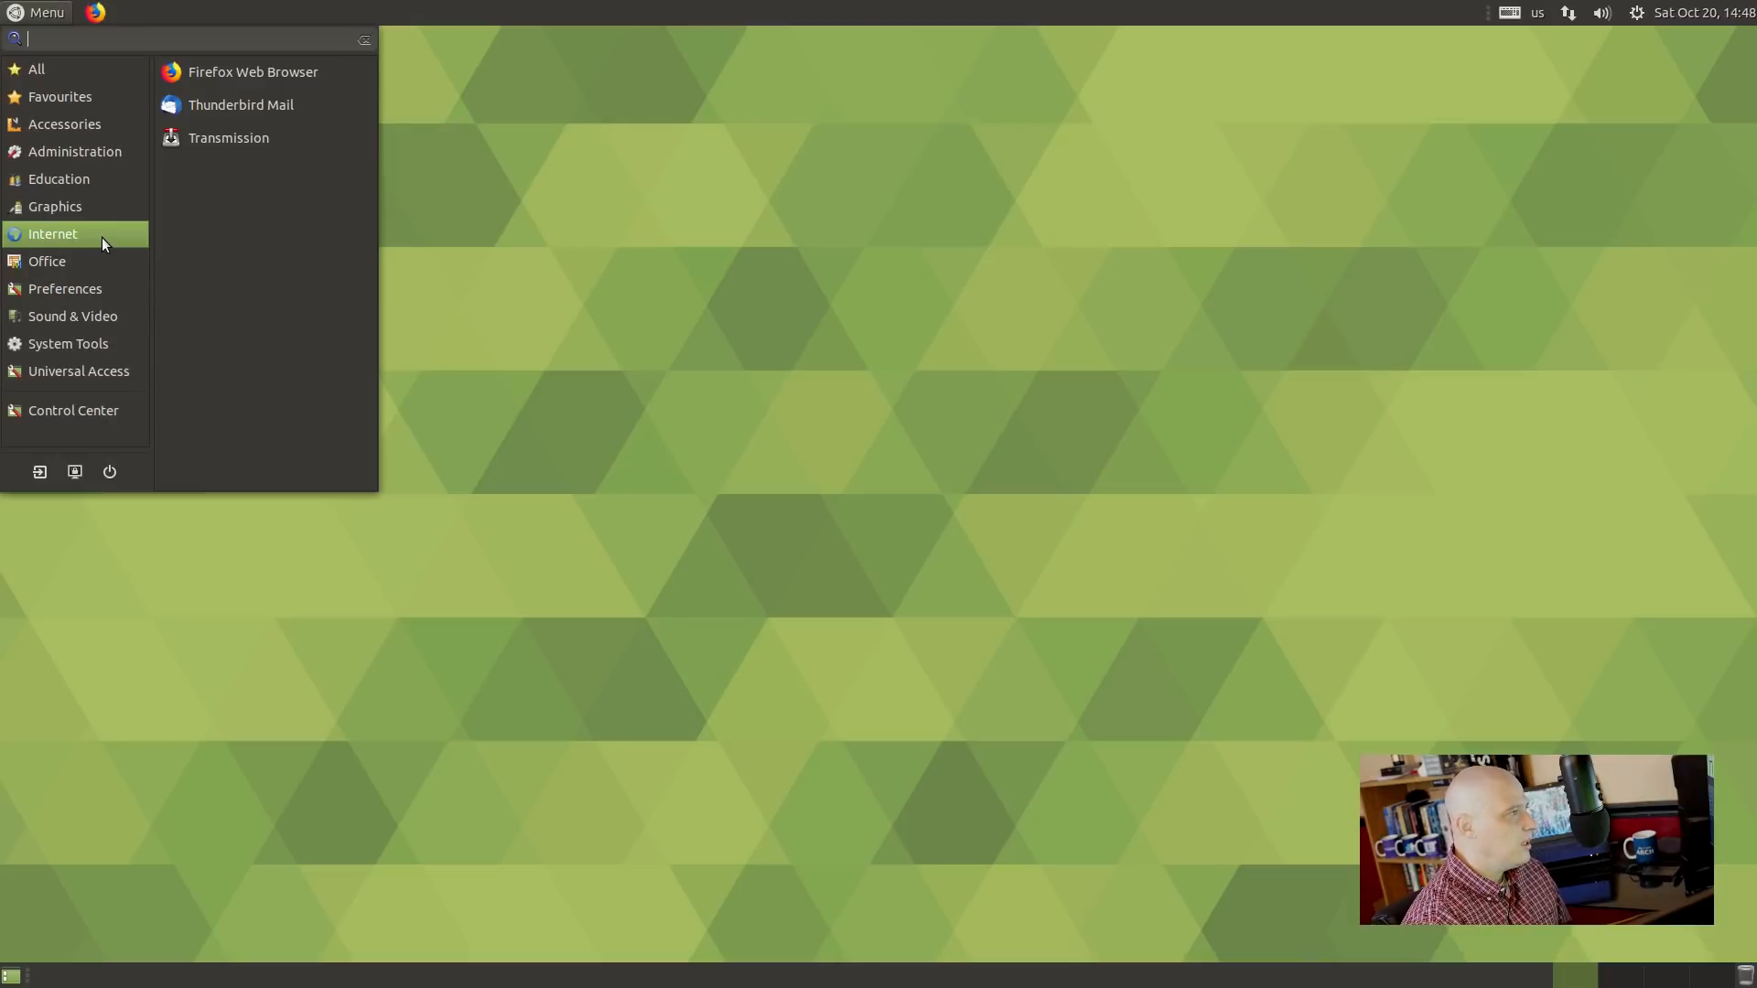
left_click(342, 66)
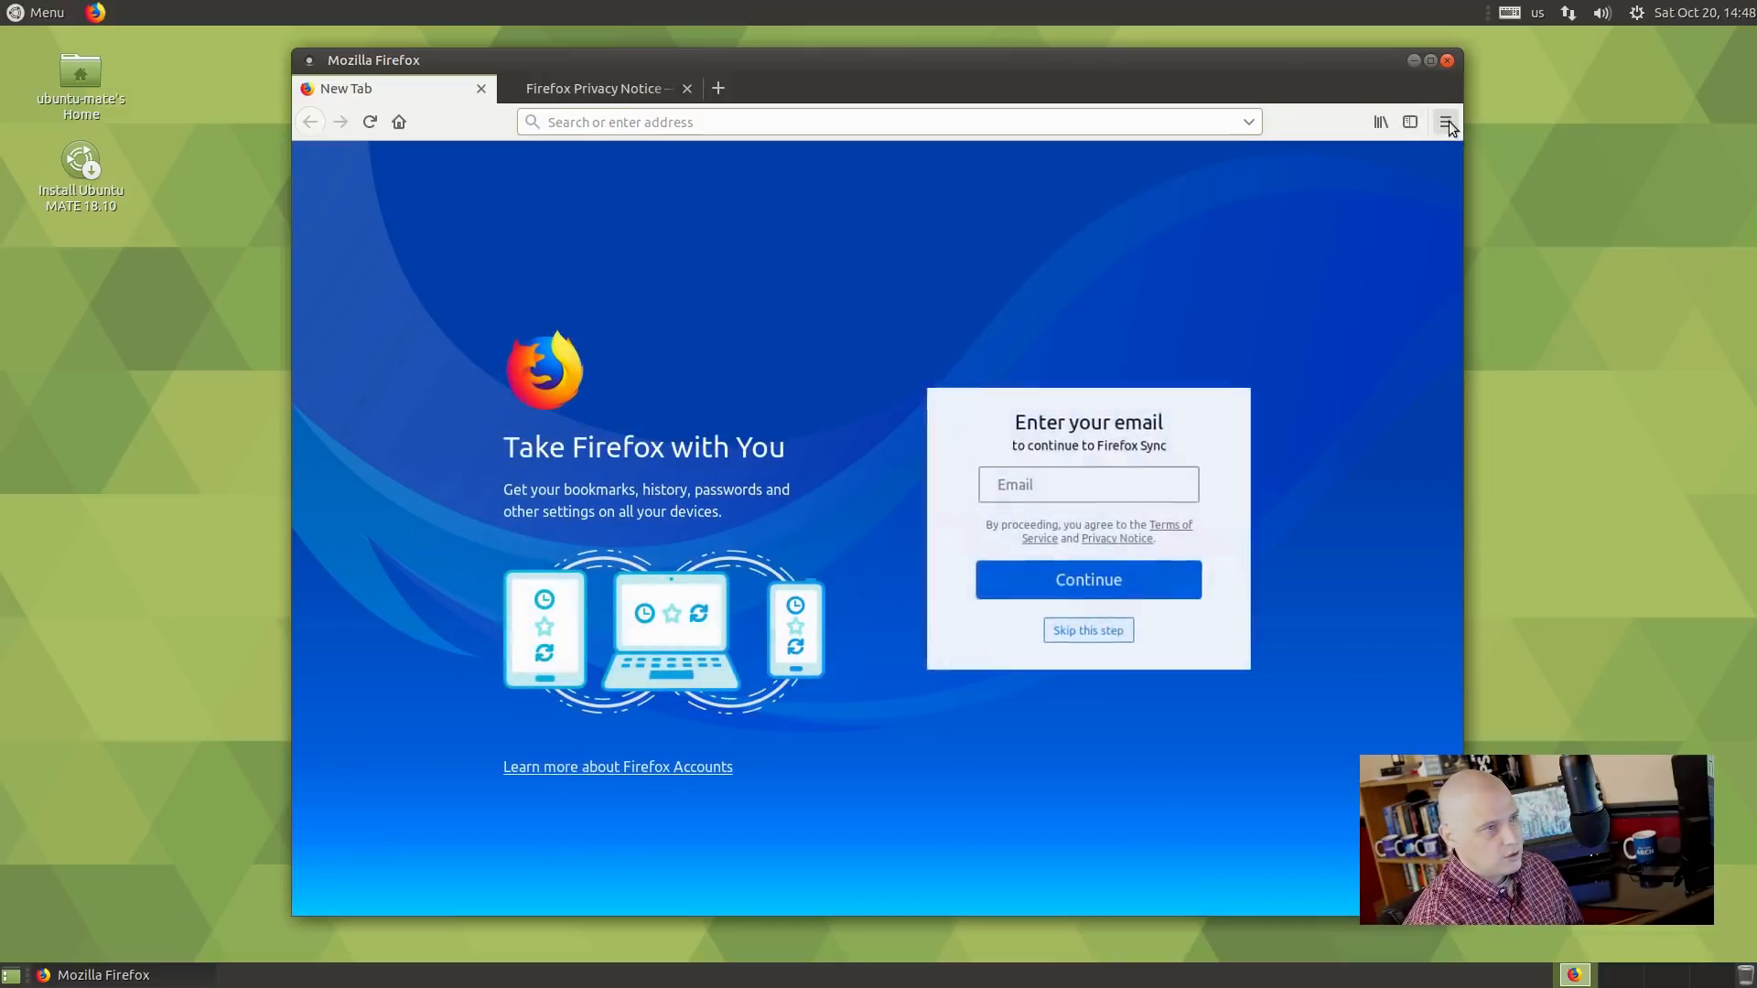
left_click(1445, 122)
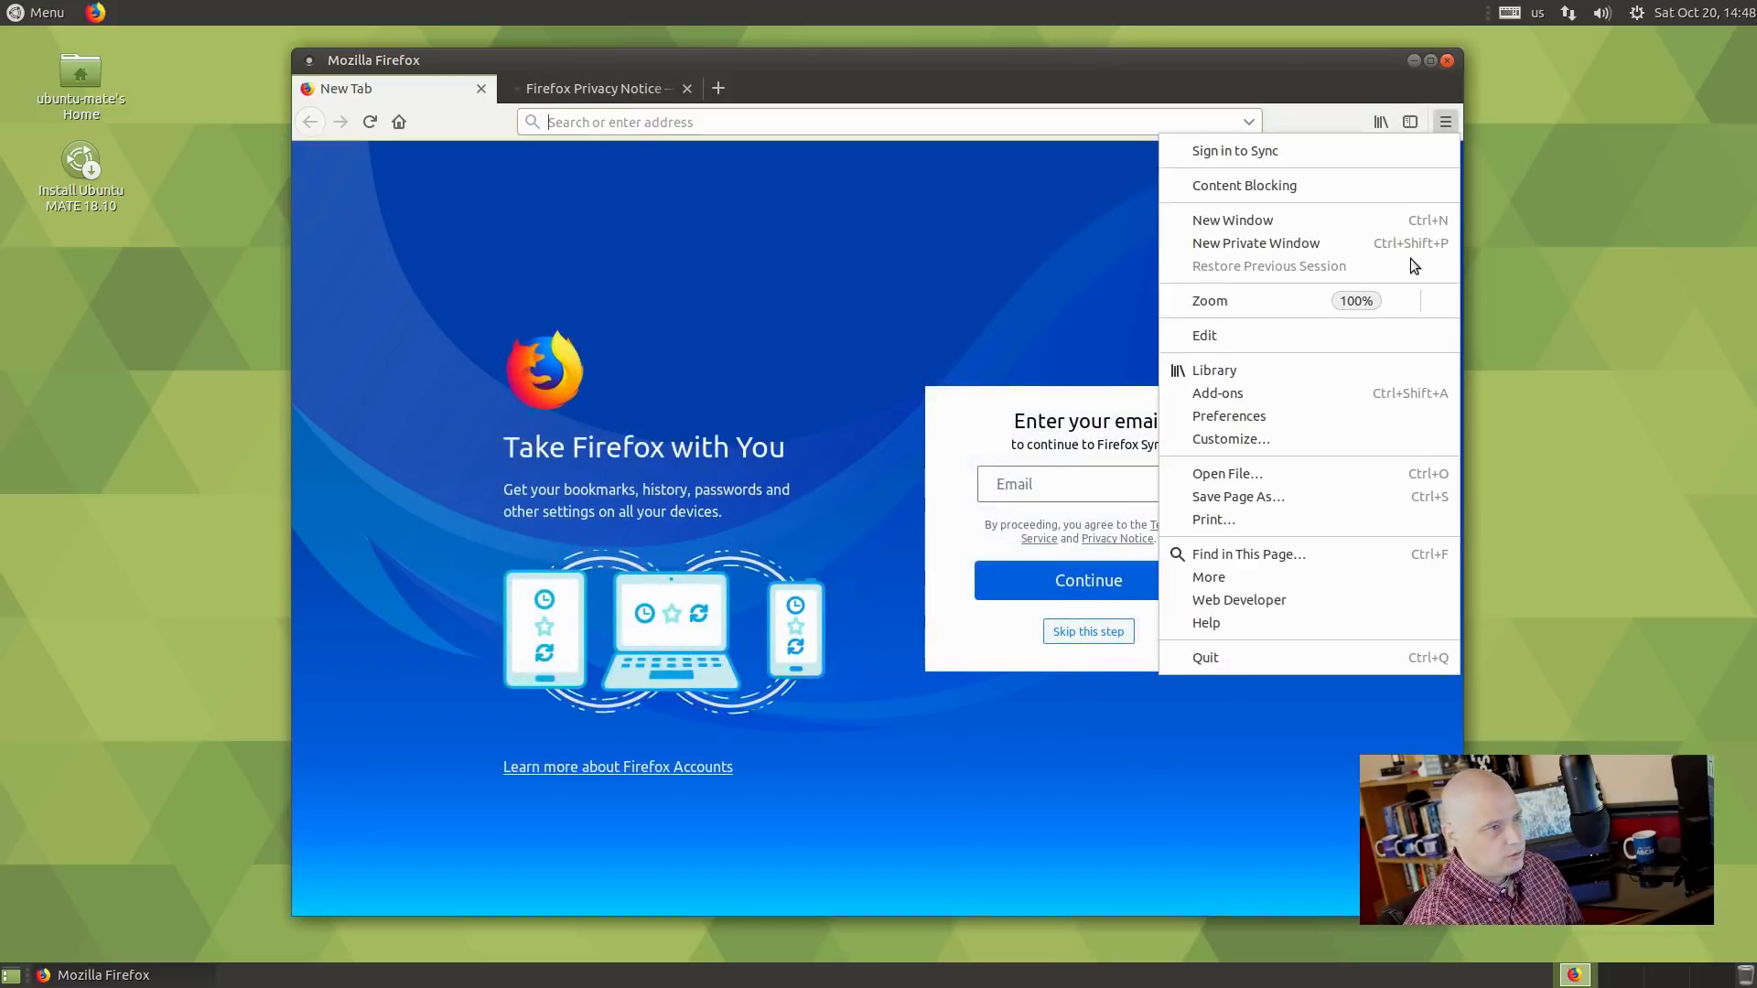
left_click(1239, 628)
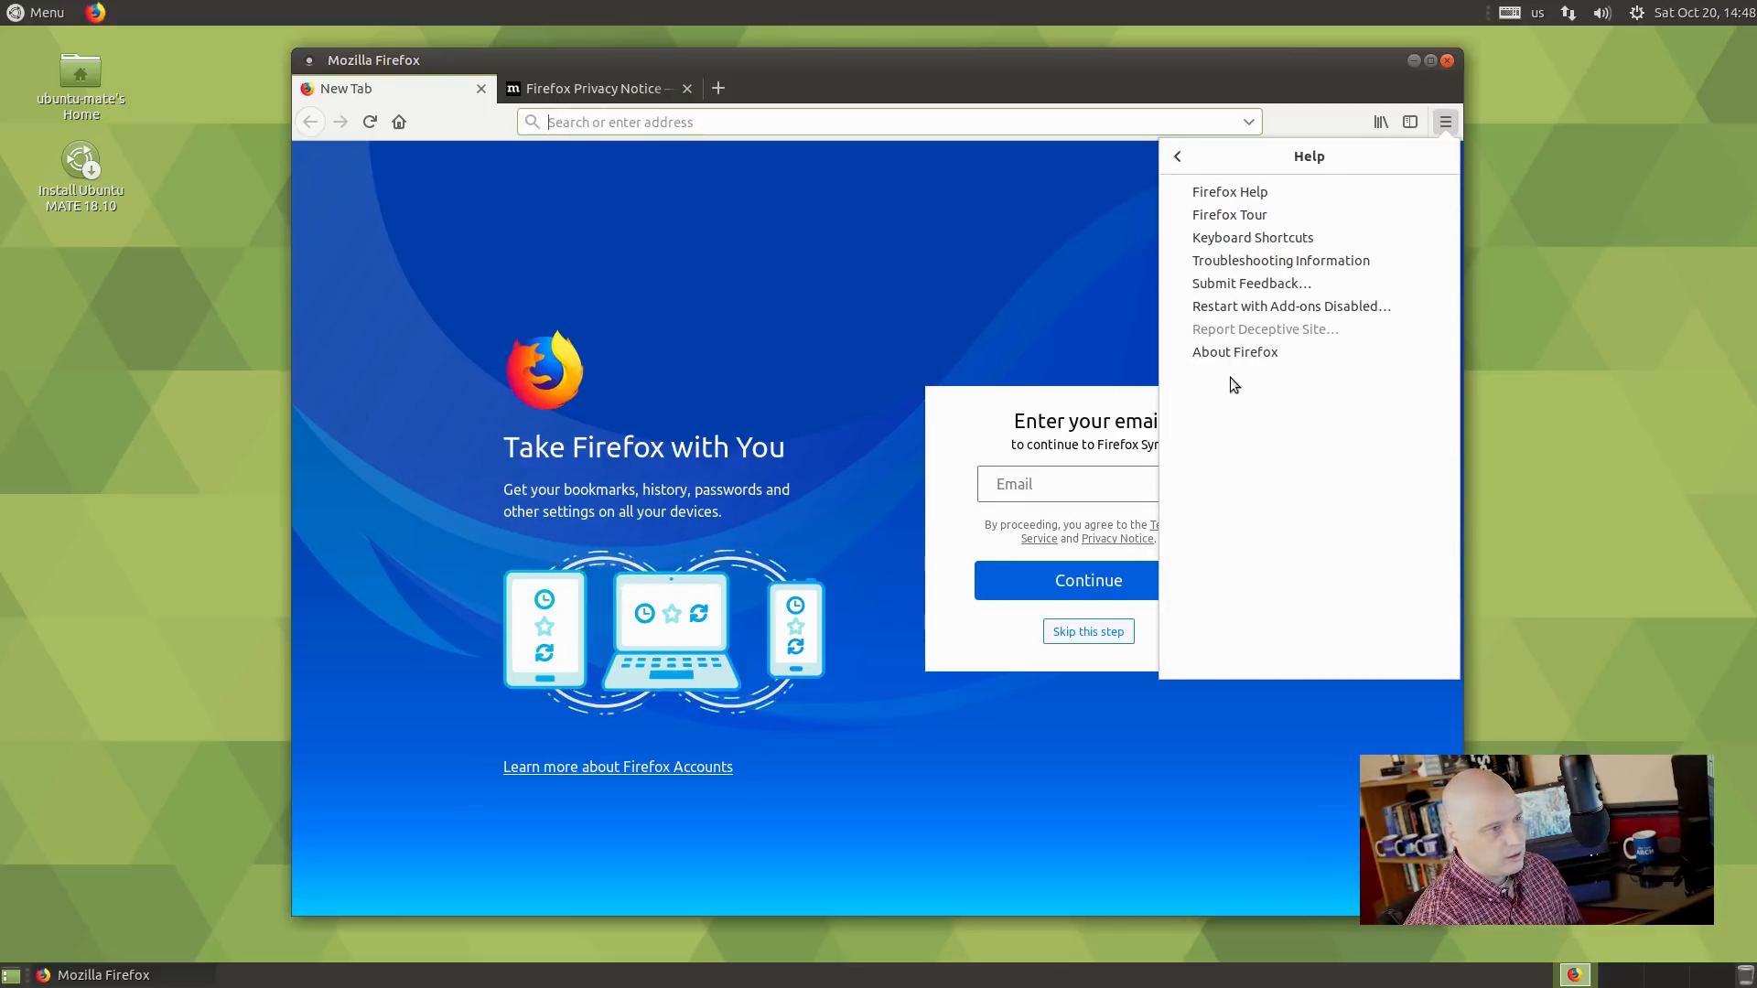
left_click(1234, 354)
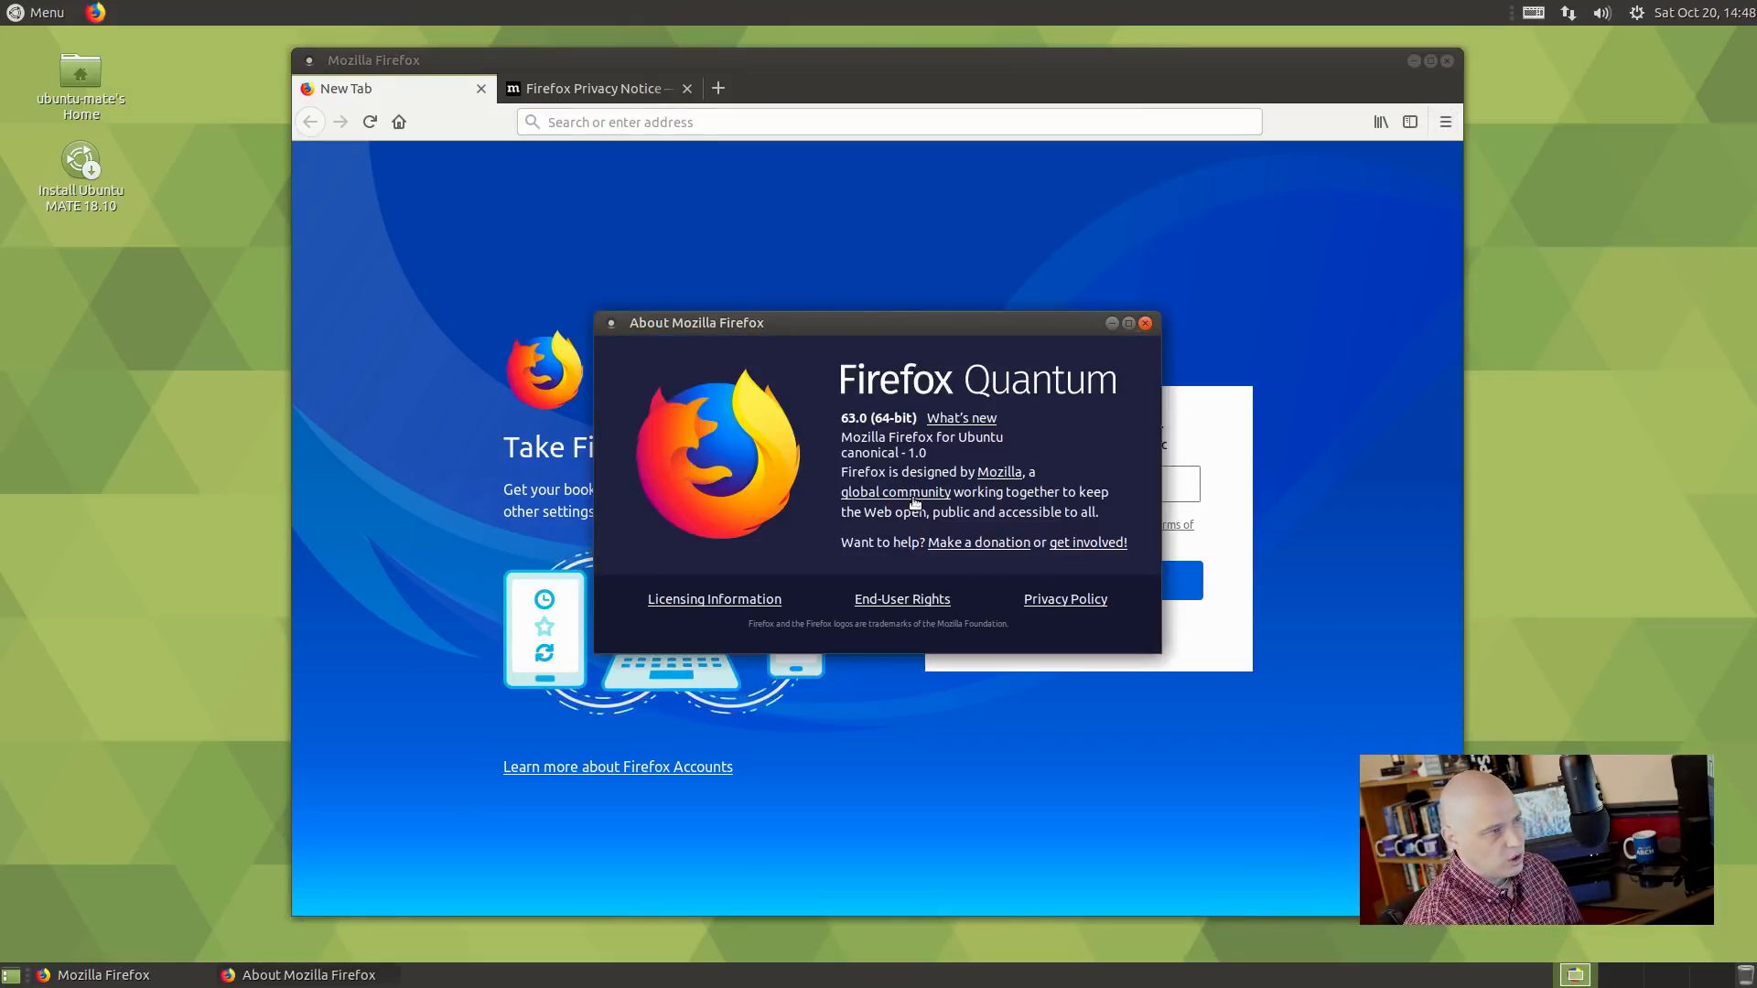
left_click(1144, 325)
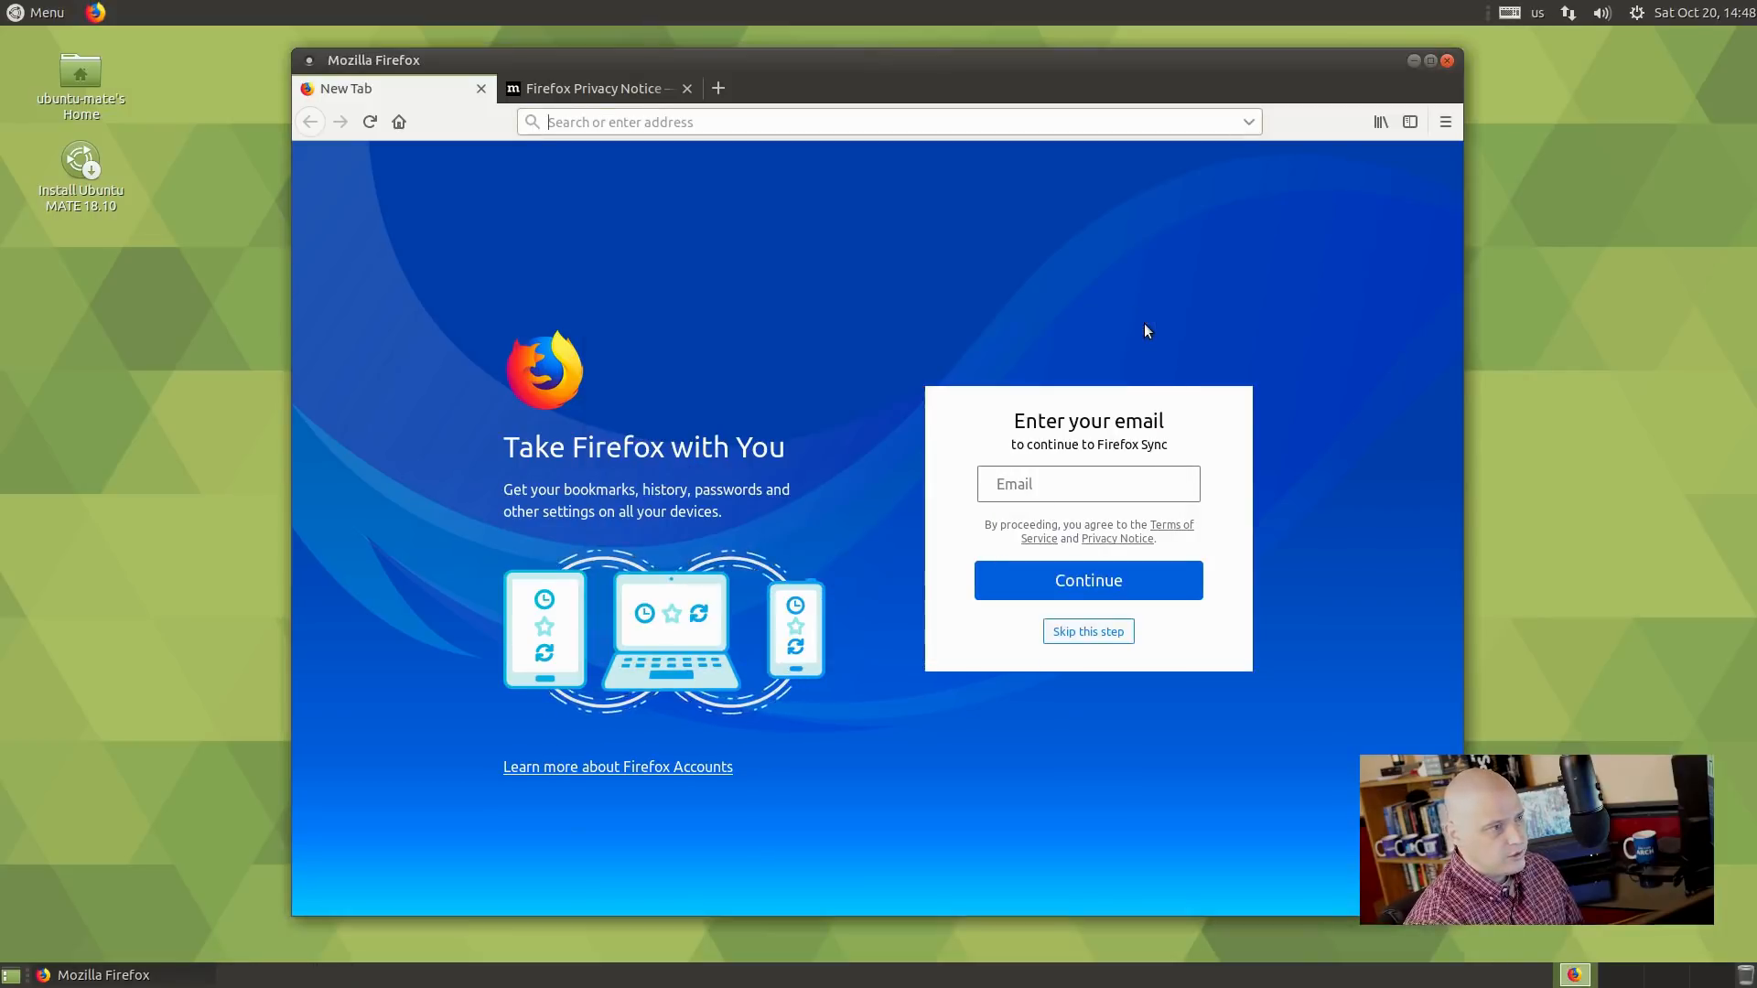
left_click(1447, 60)
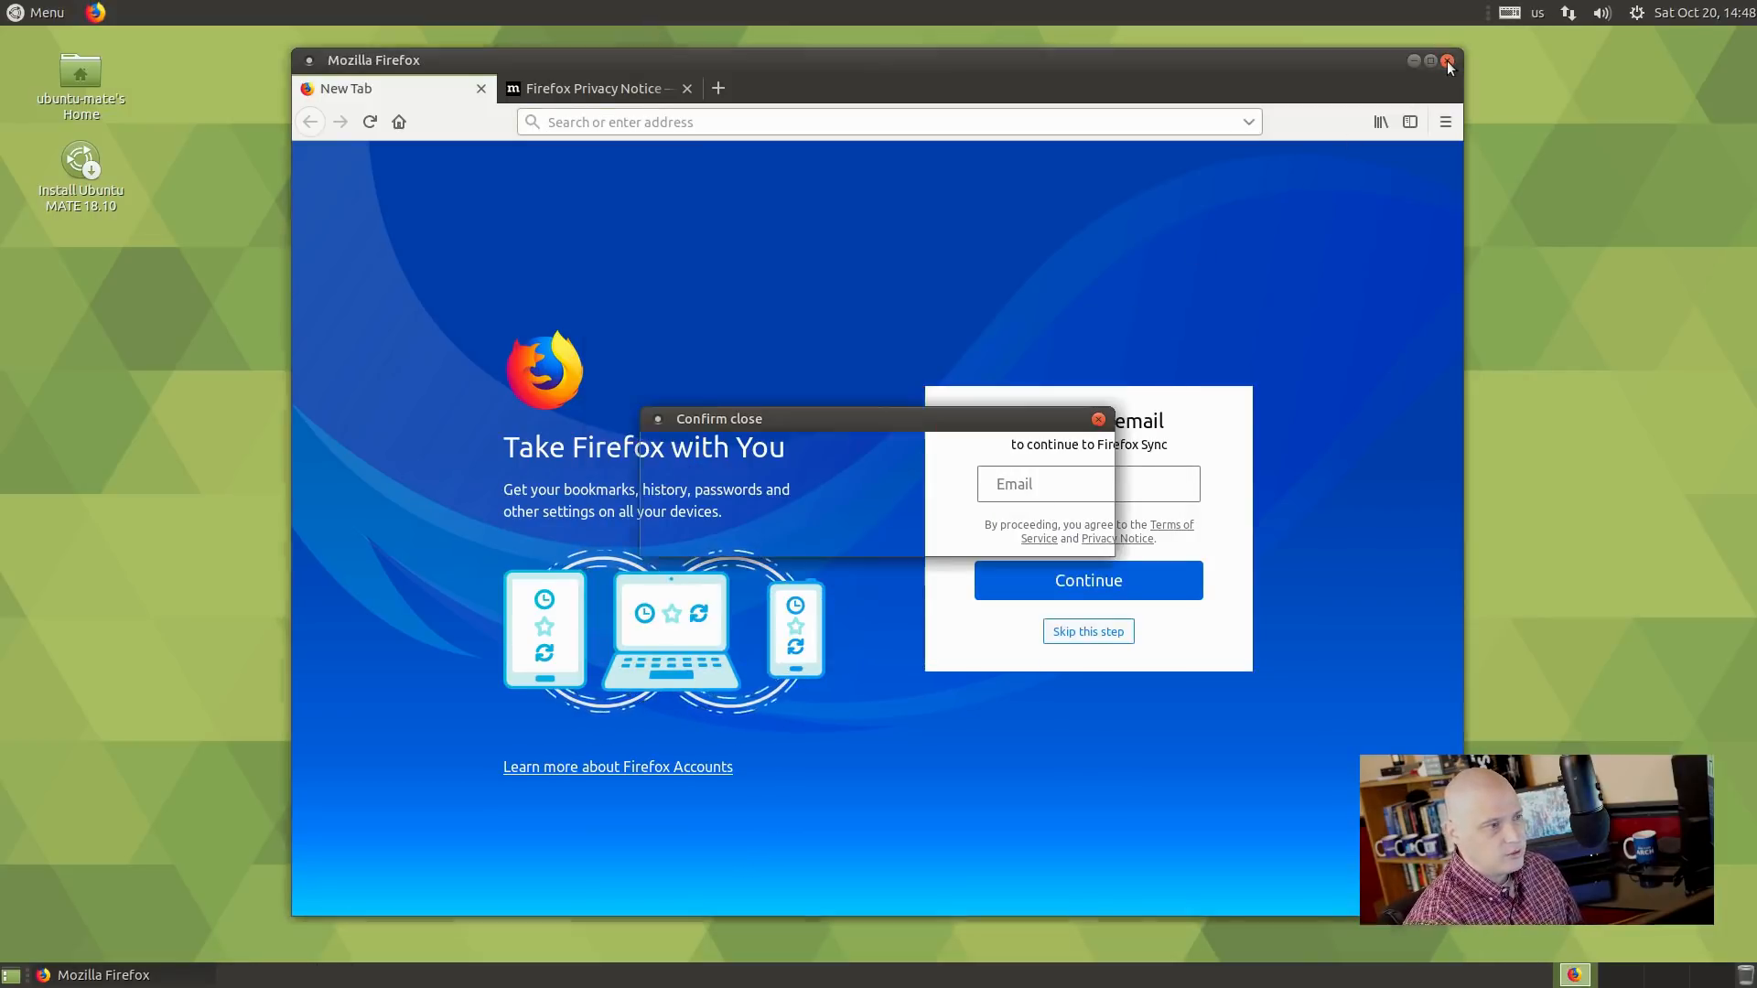
left_click(1061, 536)
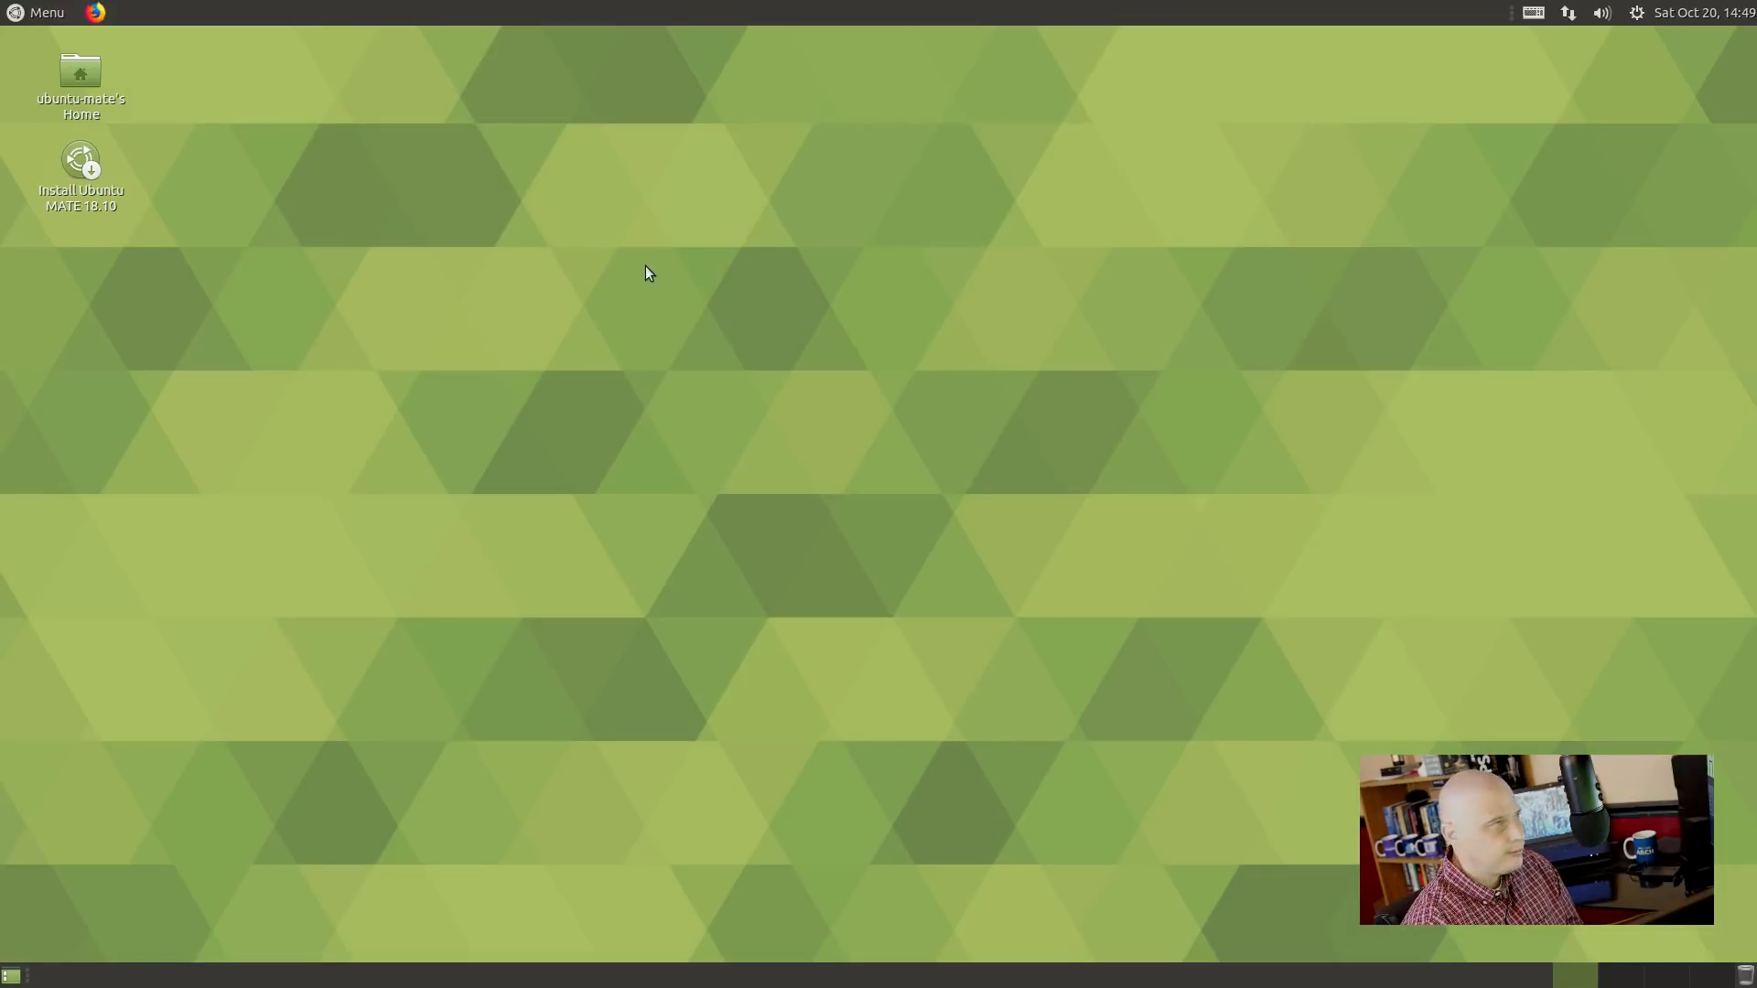
left_click(47, 12)
left_click(113, 250)
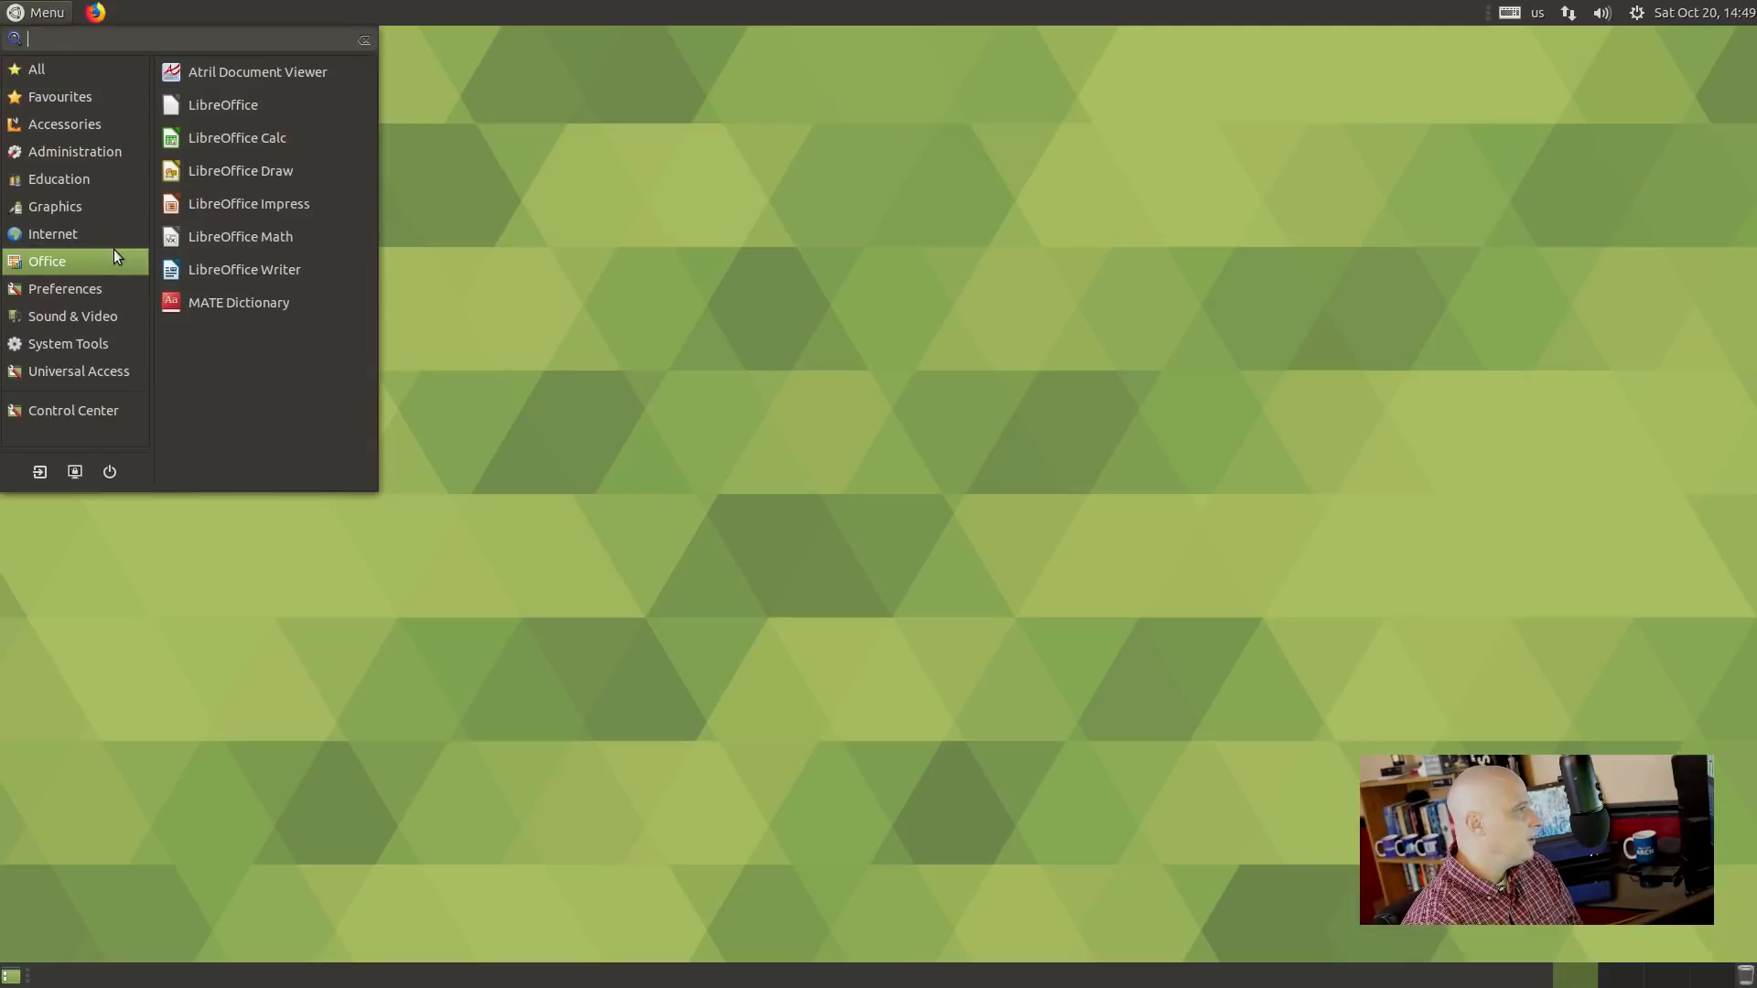
left_click(95, 276)
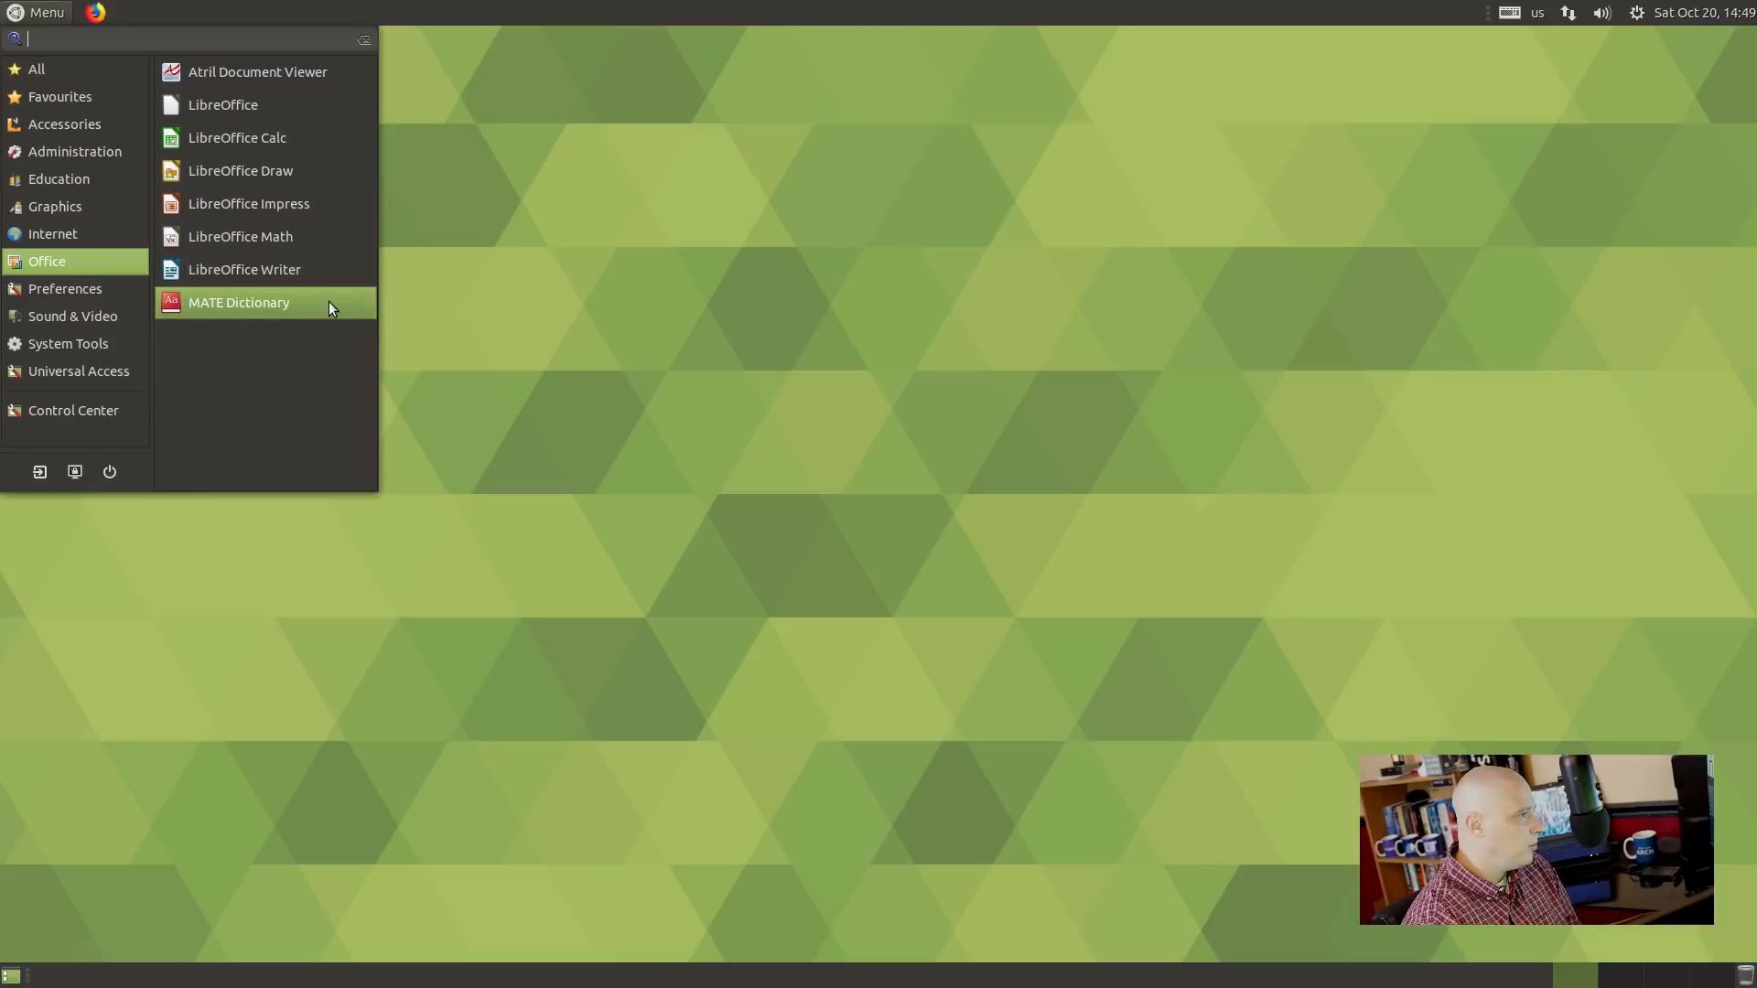
left_click(326, 270)
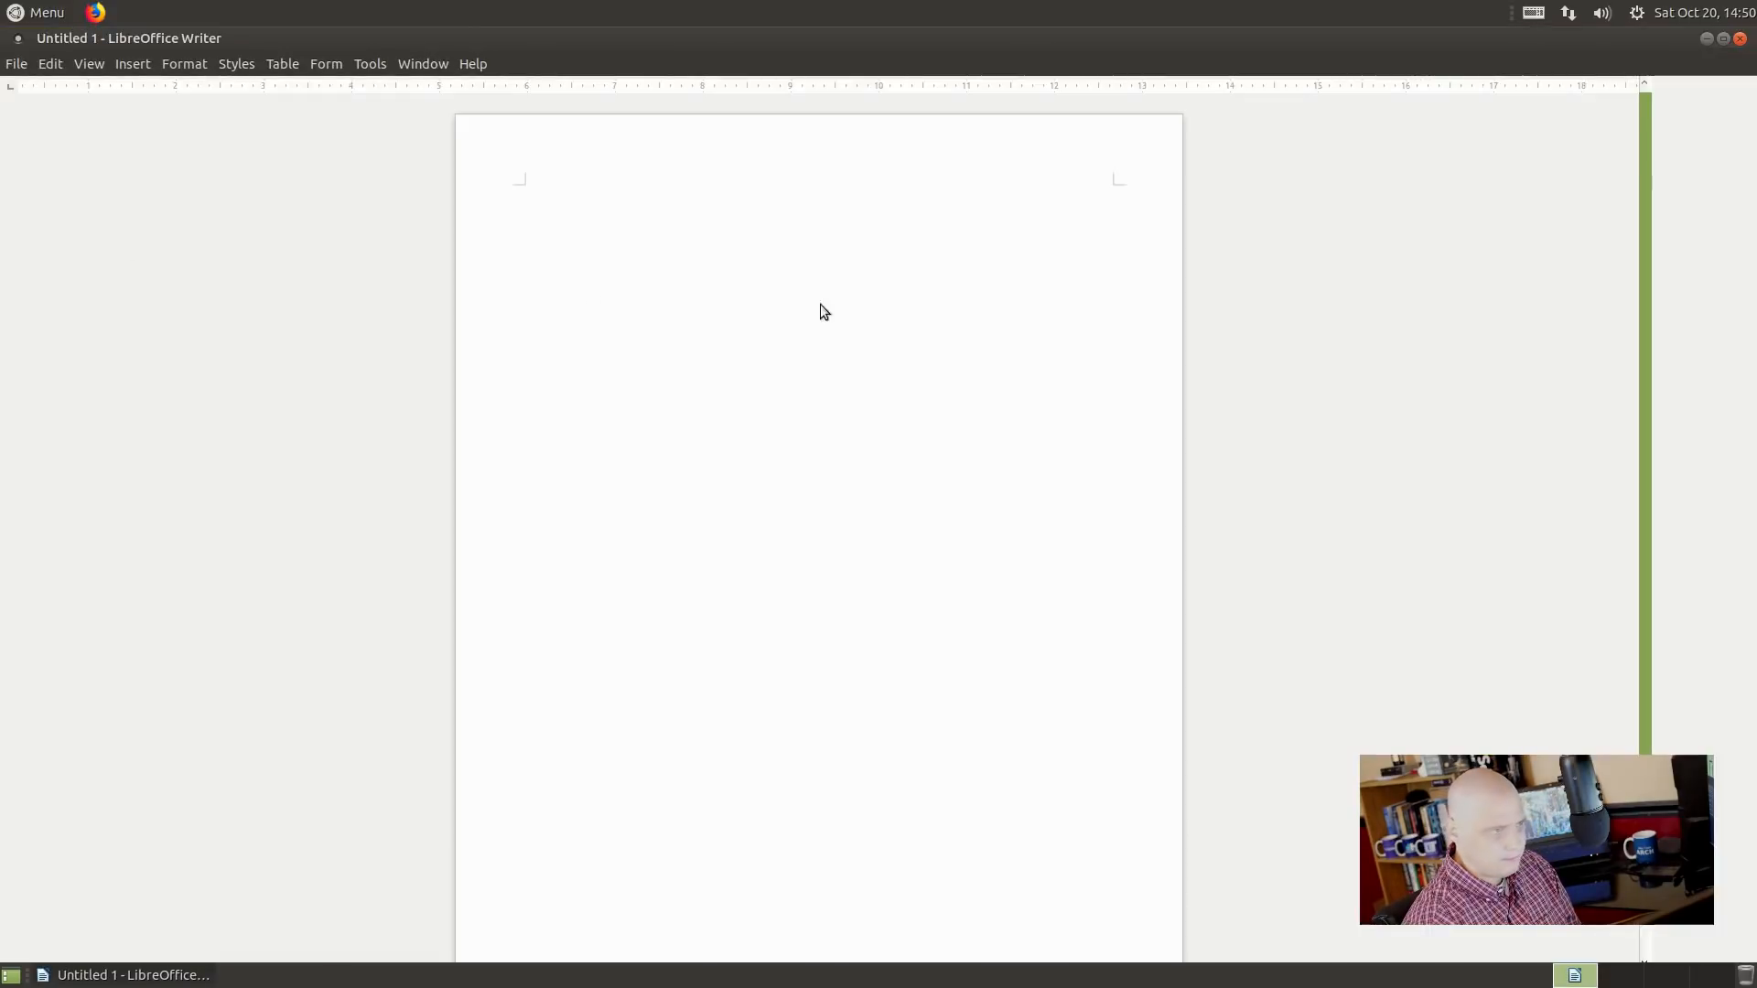
left_click(473, 63)
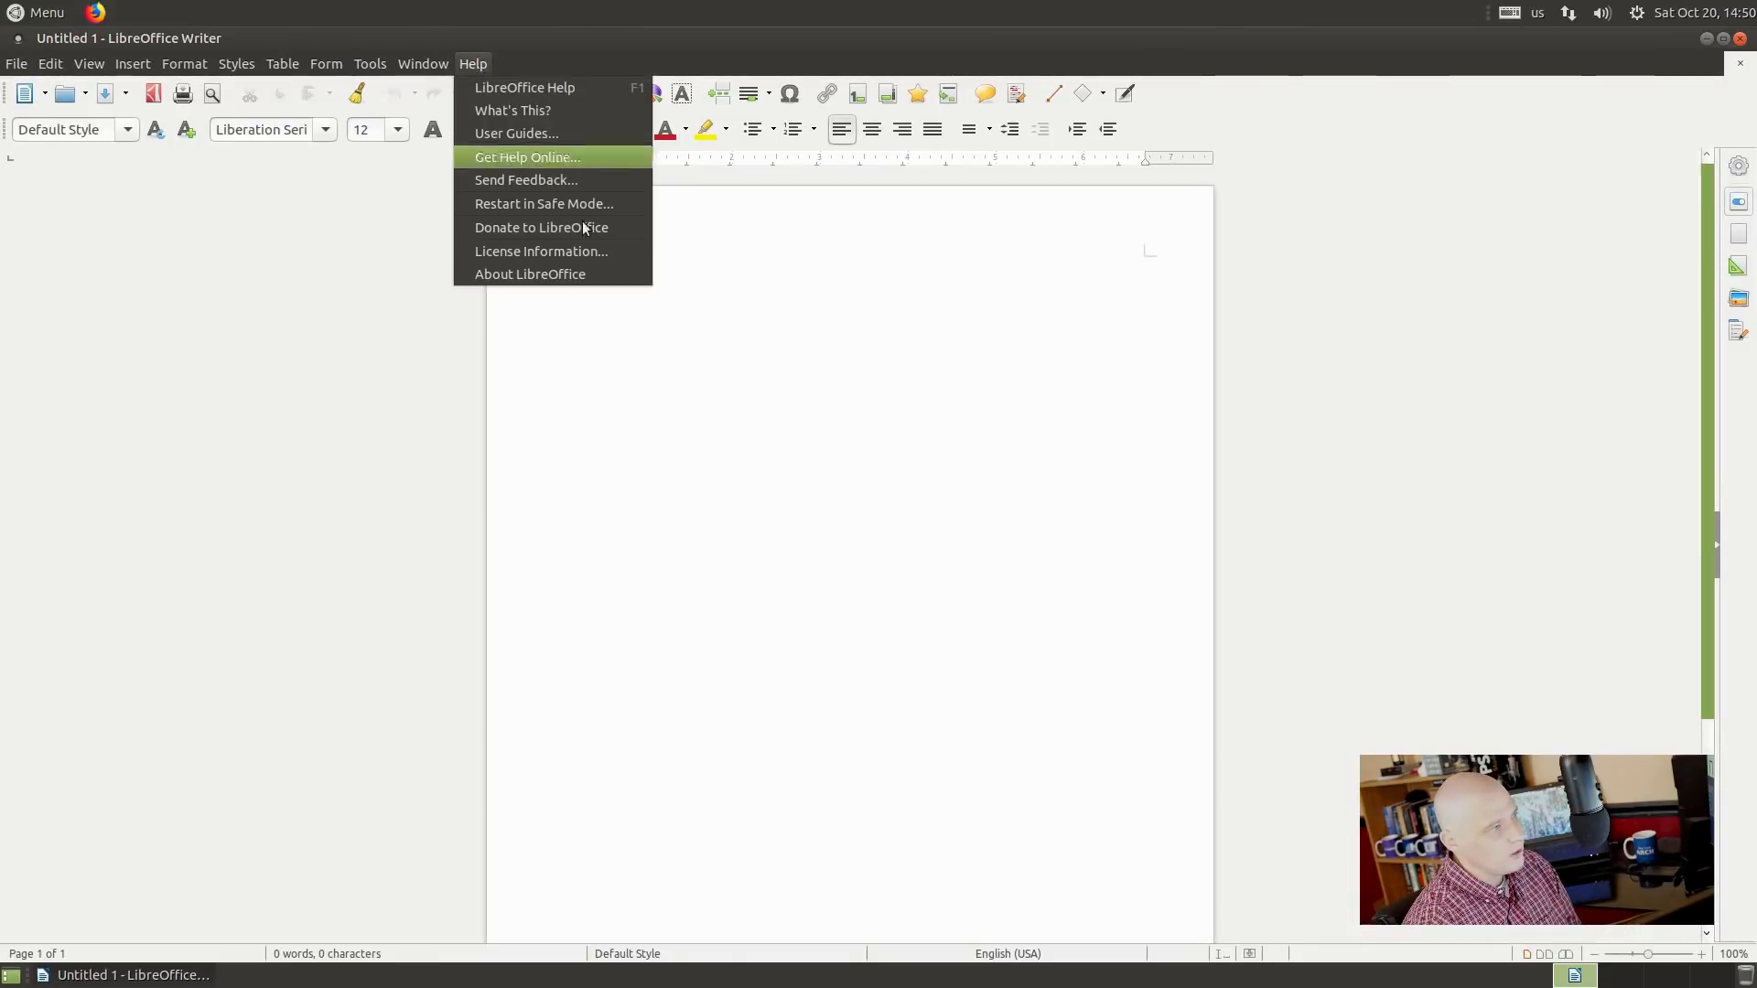
left_click(580, 274)
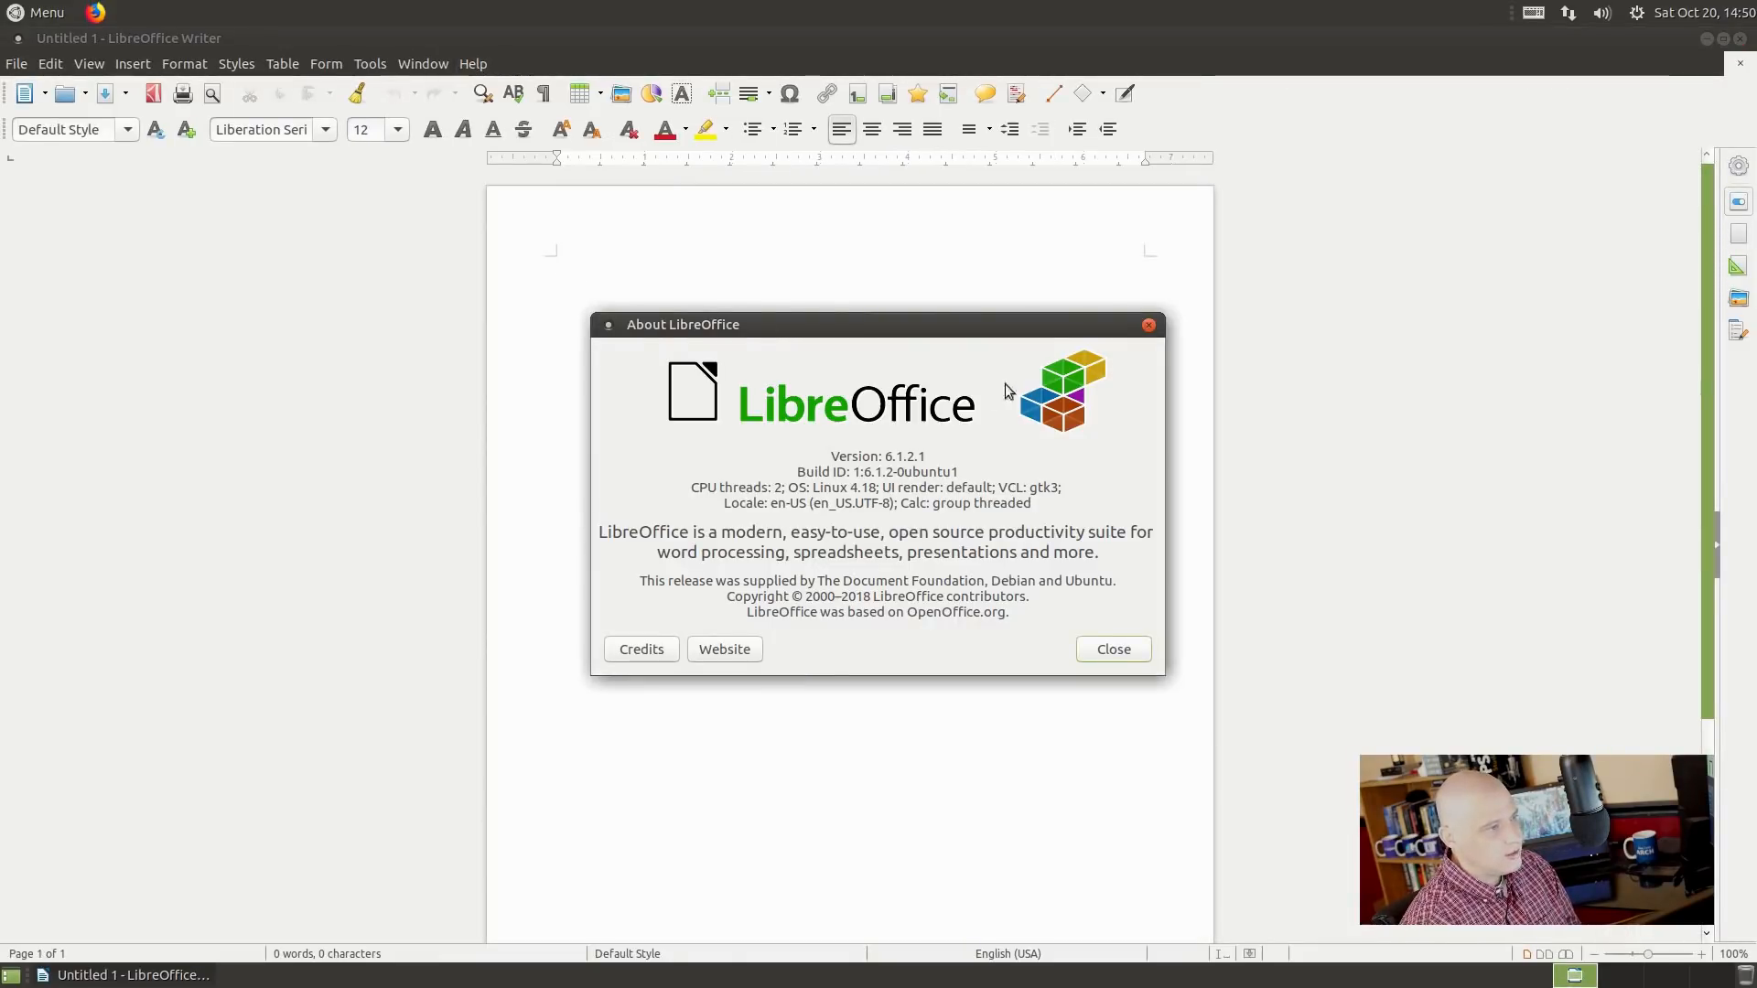
left_click(1149, 326)
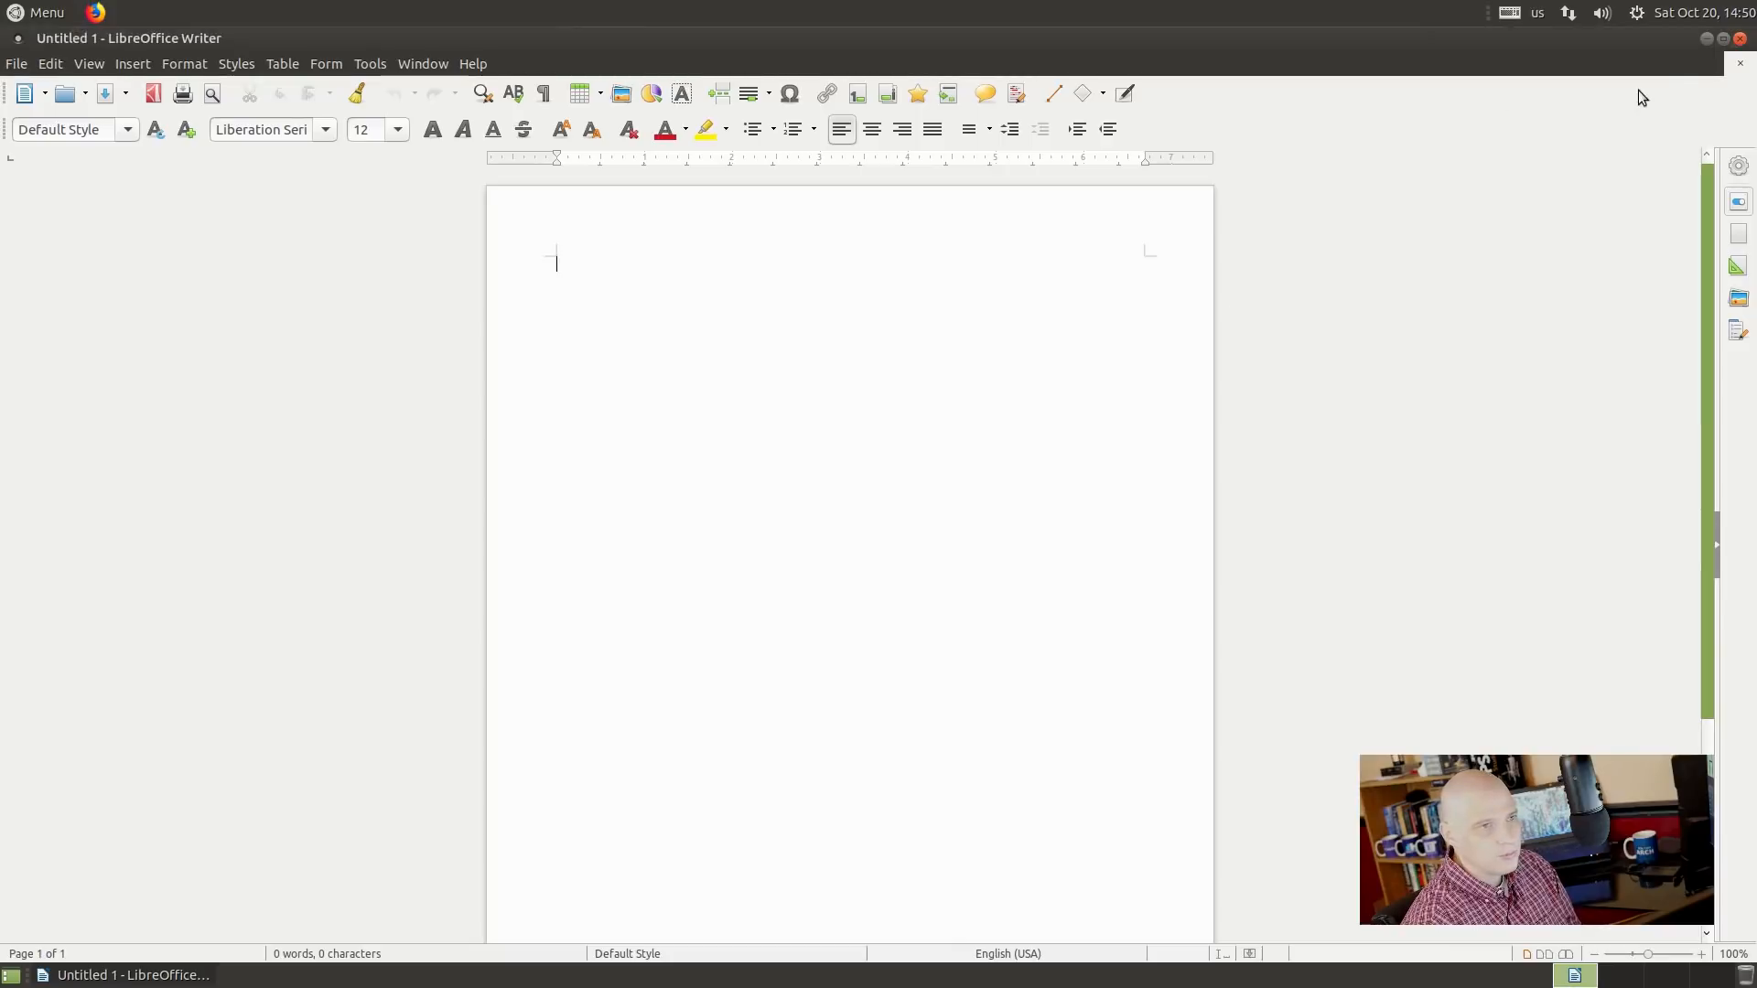
left_click(1739, 39)
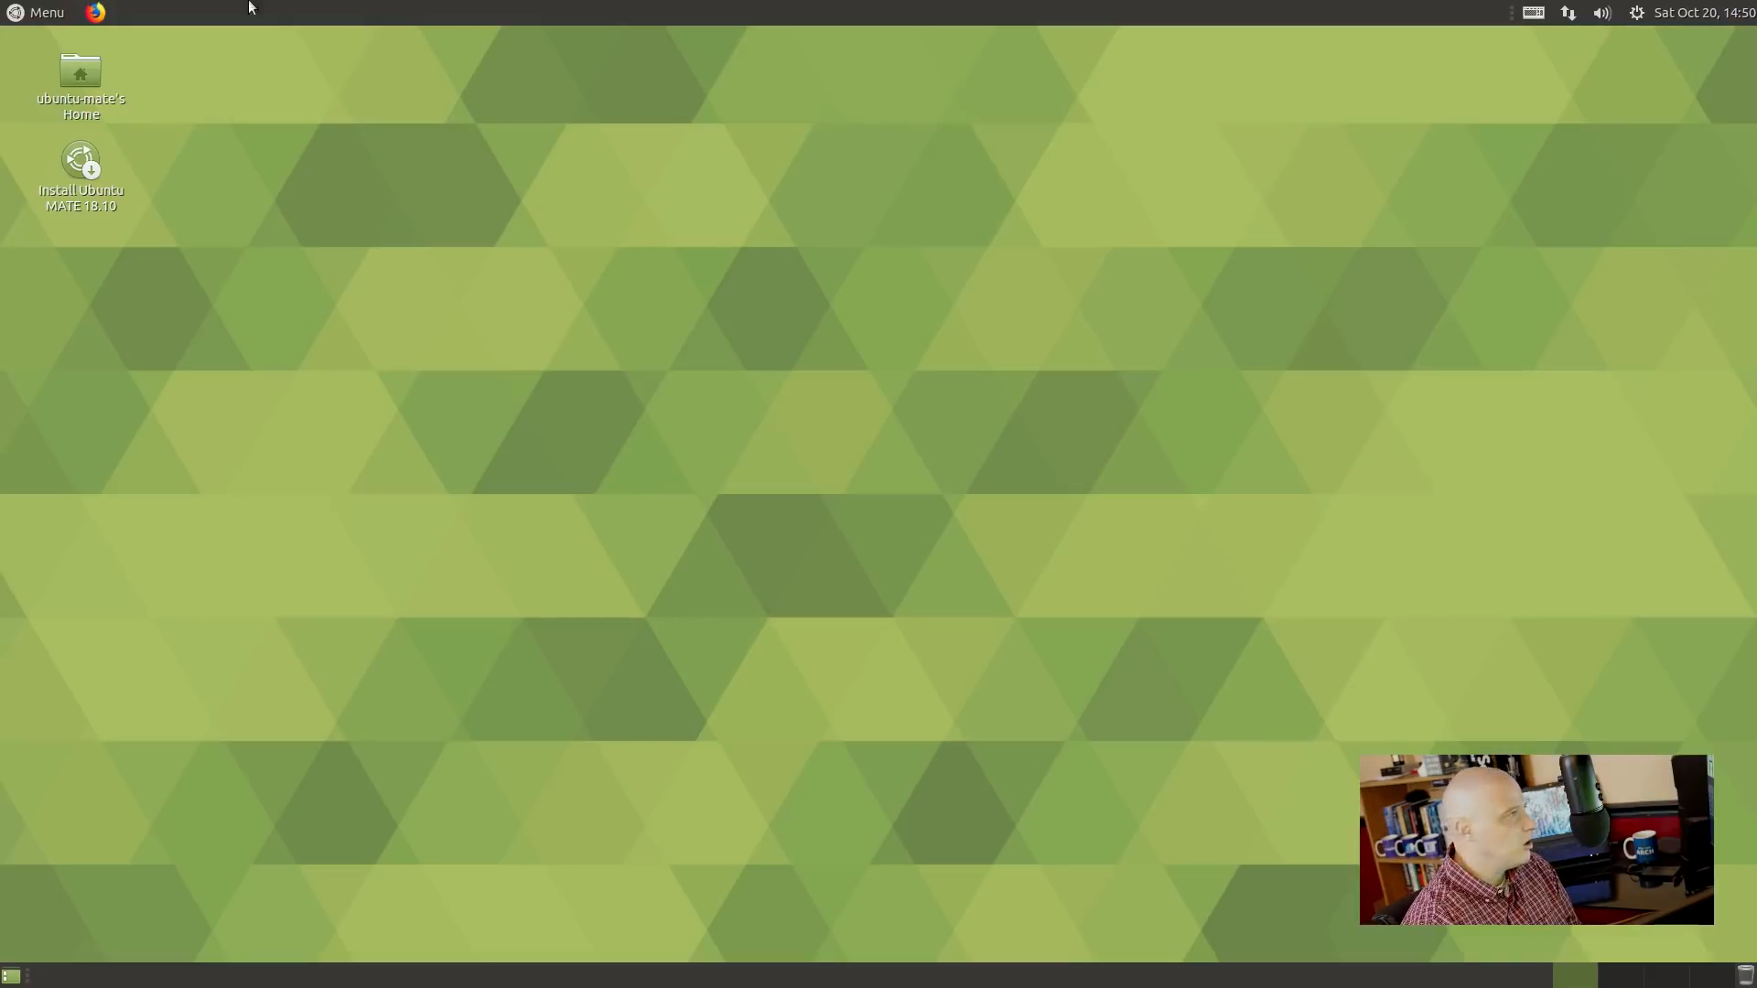
left_click(52, 17)
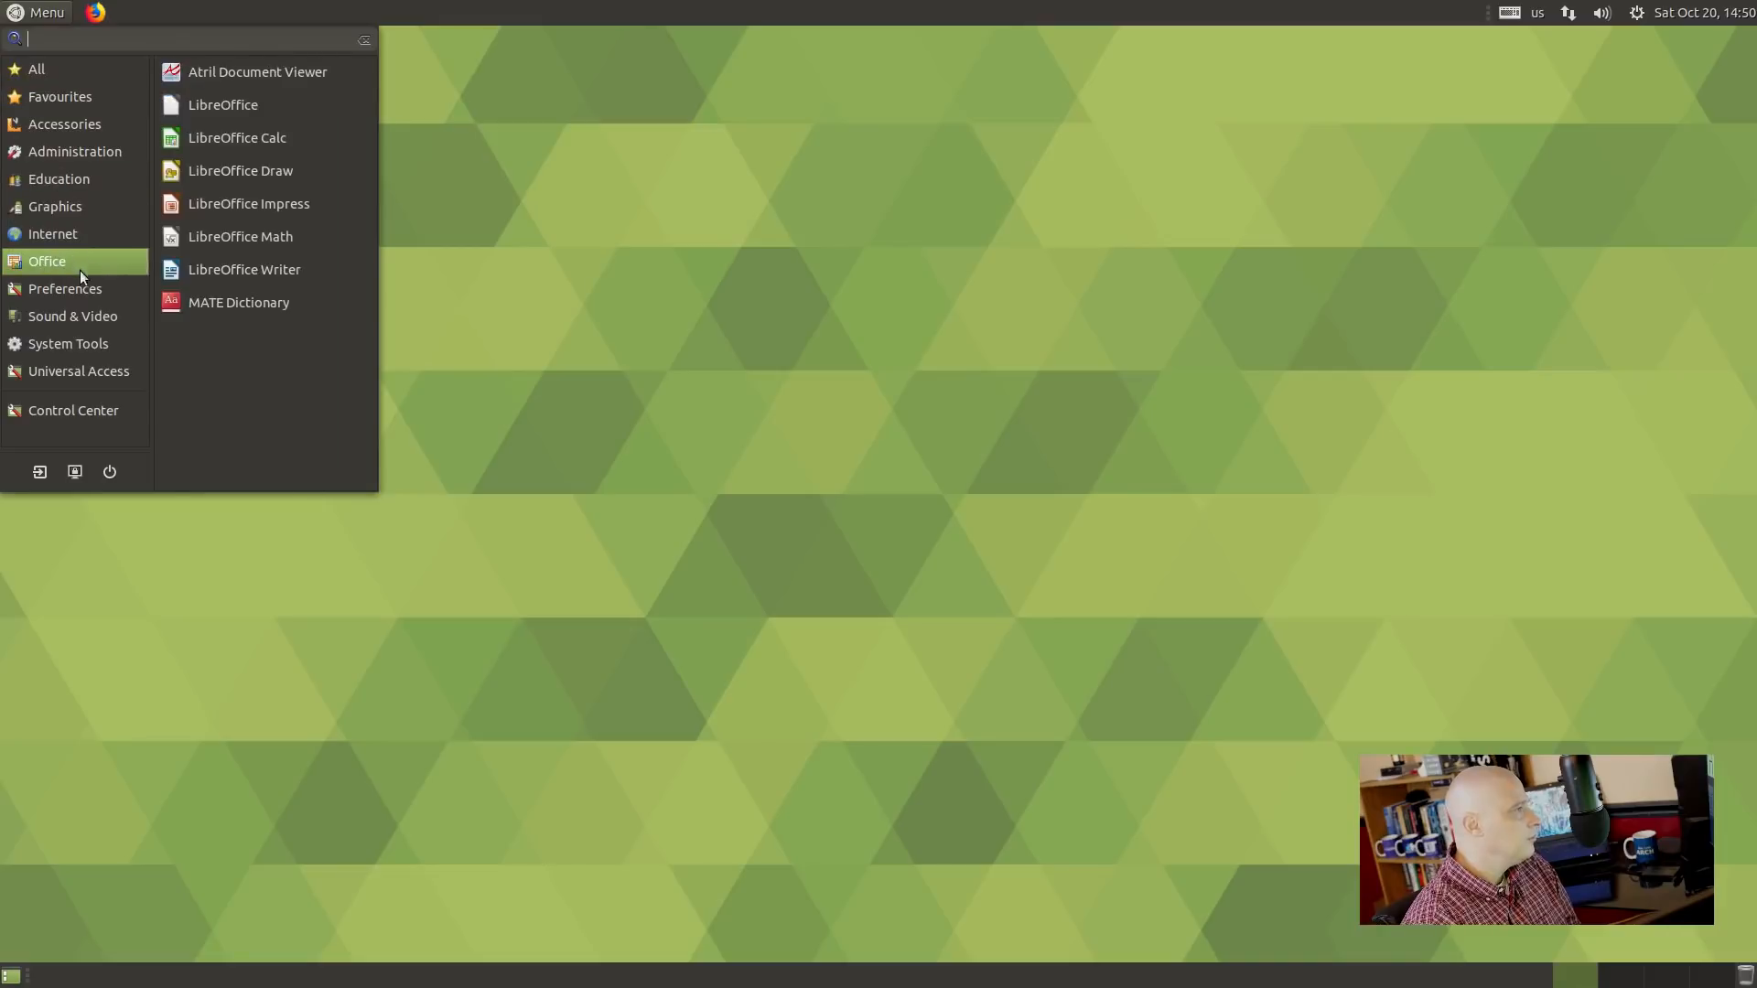
Launch Control Center from the menu and move its window up near the top of the screen.
mouse_move(84, 271)
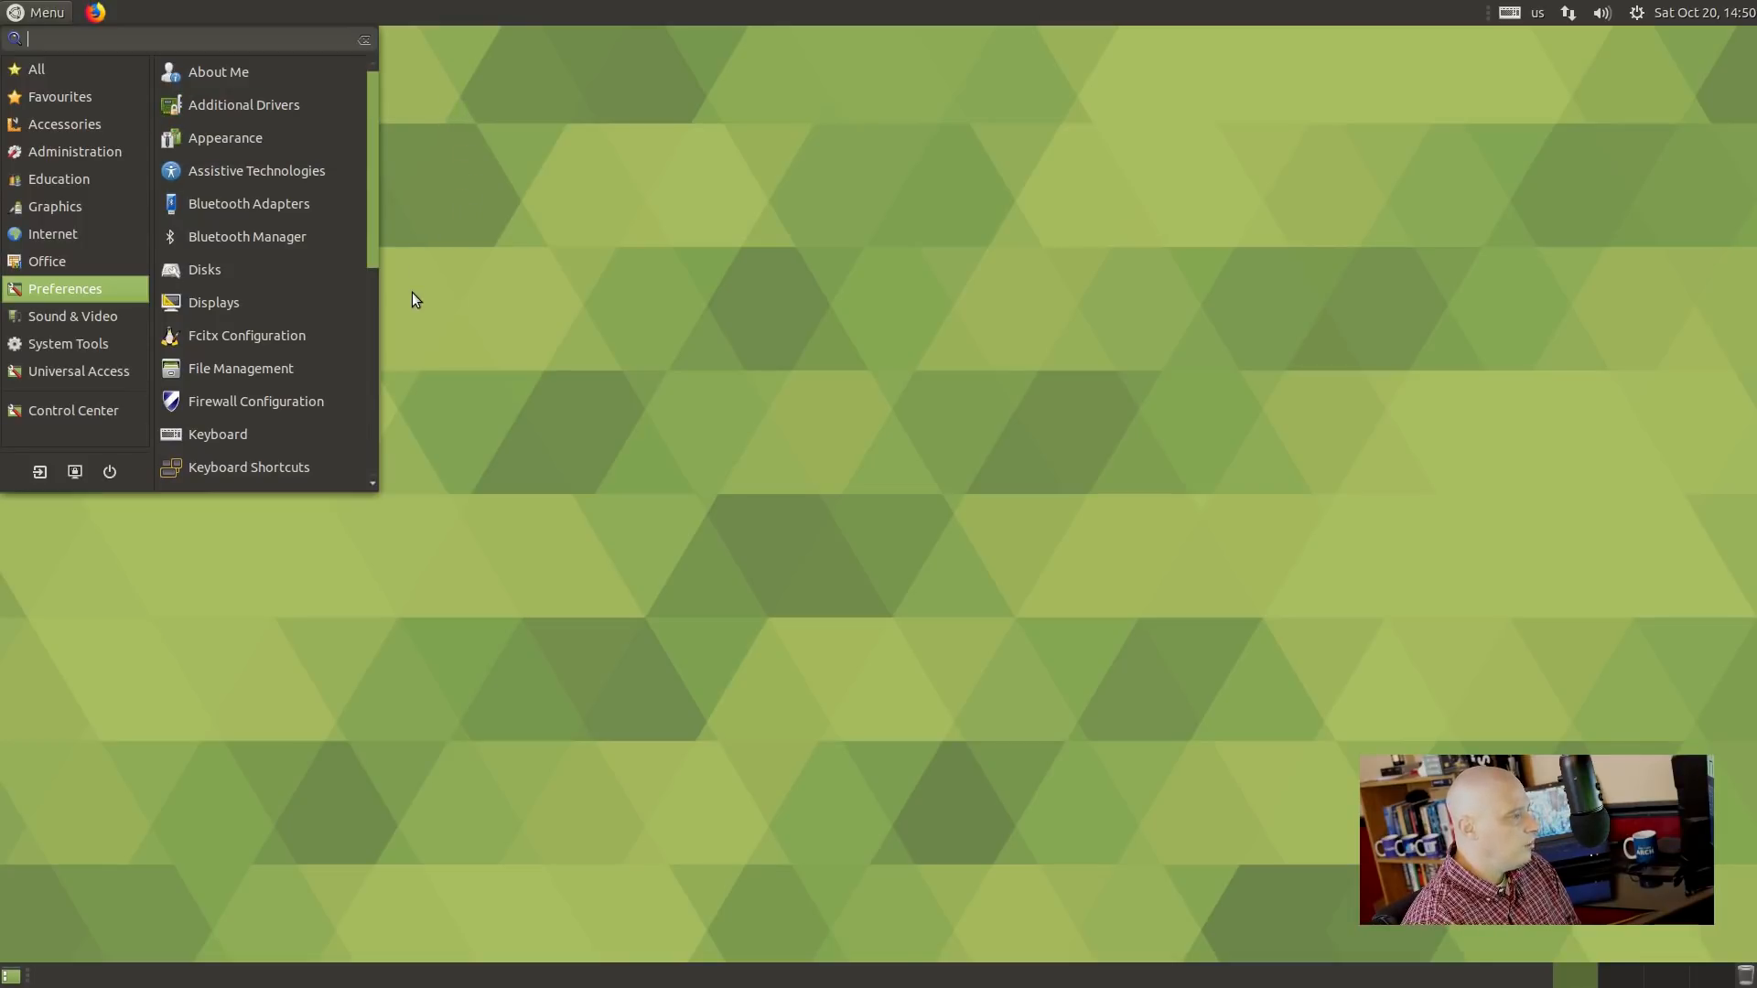
mouse_move(106, 333)
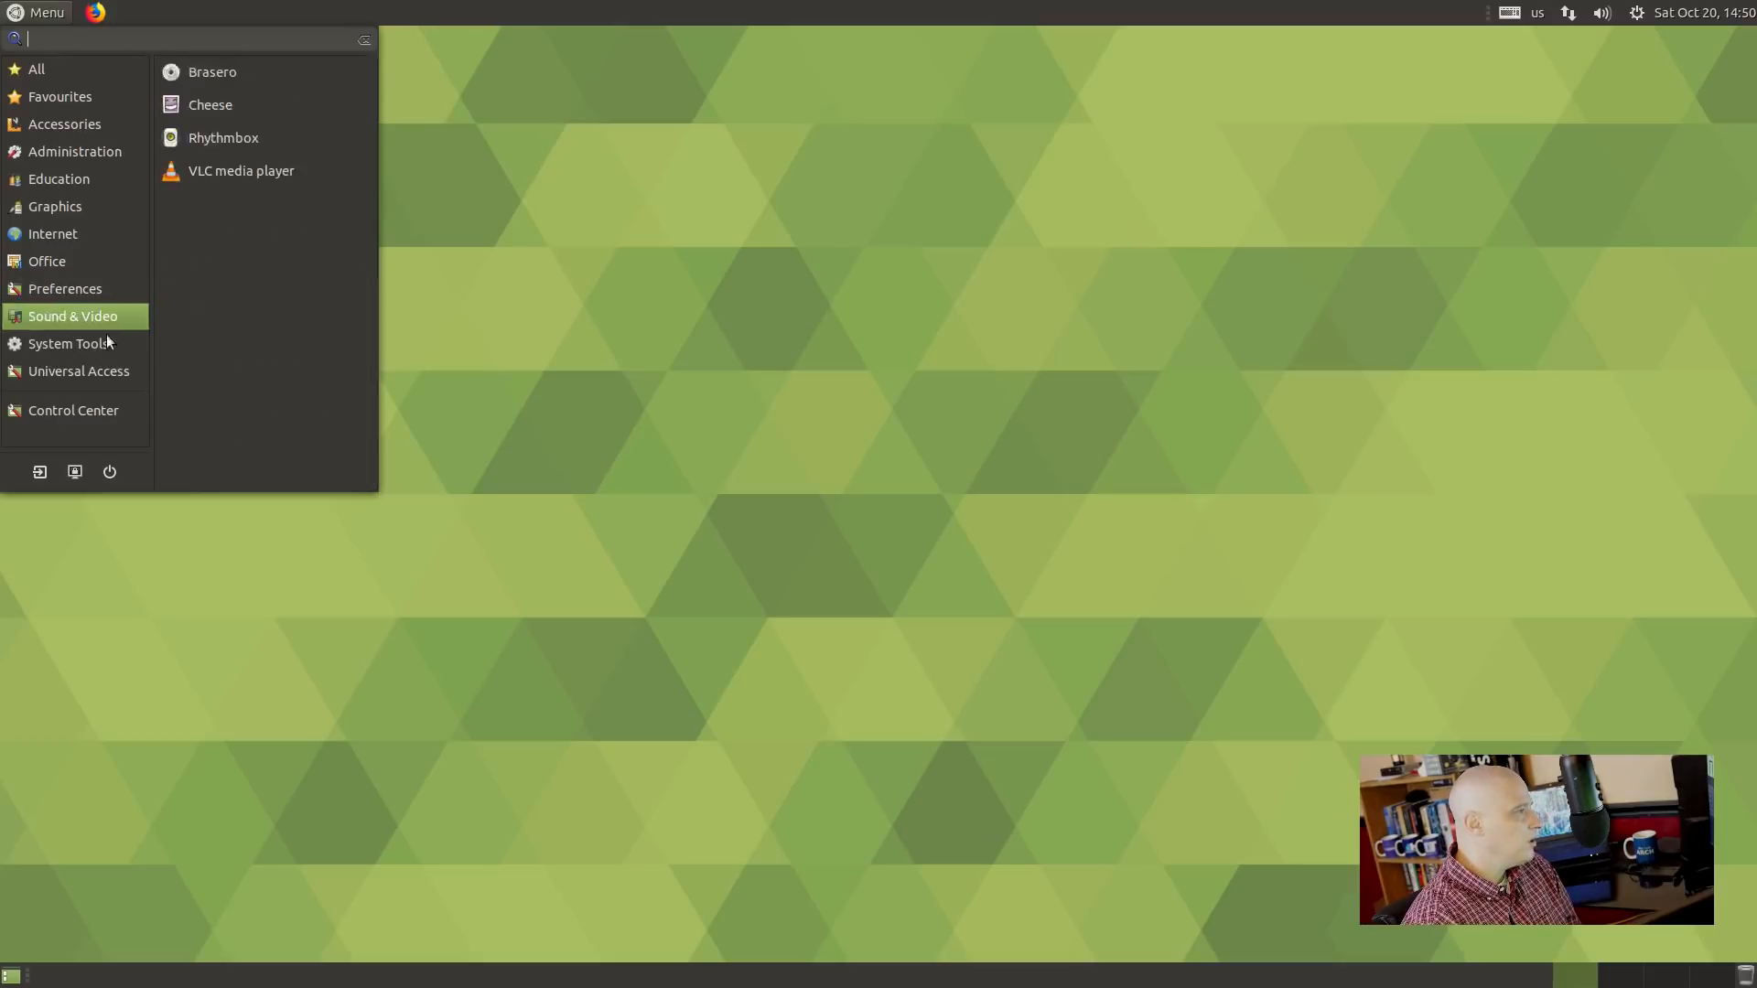
left_click(83, 427)
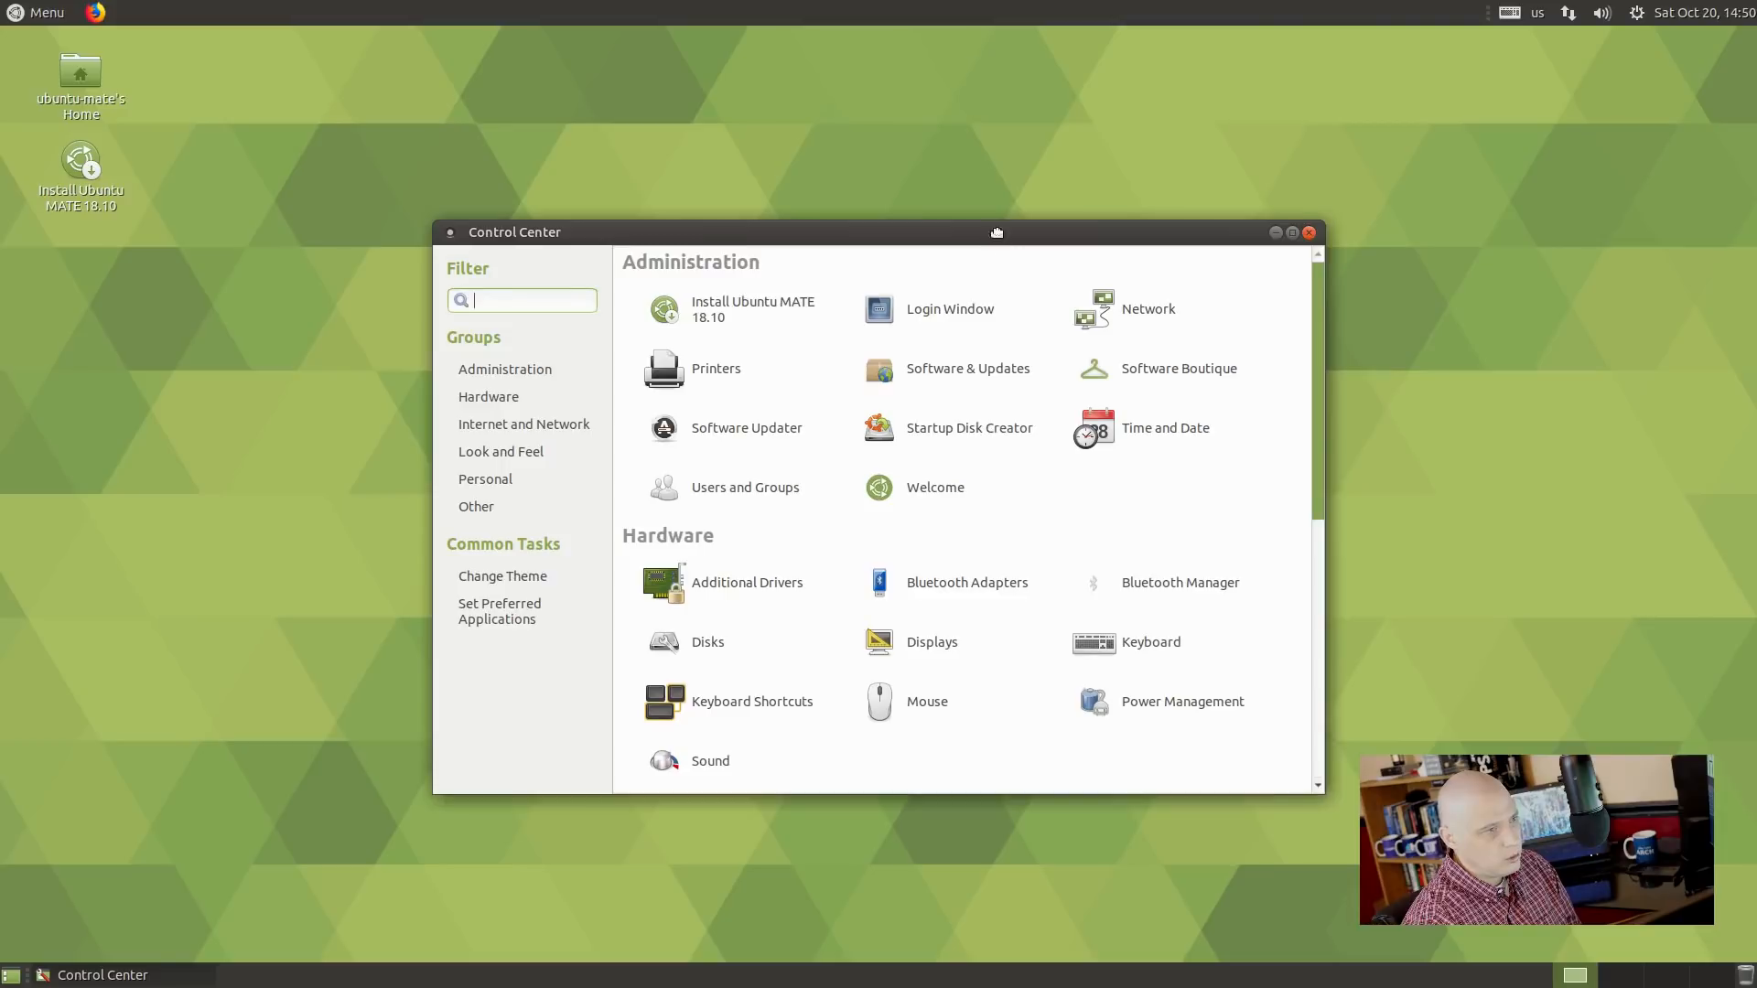
left_click_drag(997, 233, 964, 103)
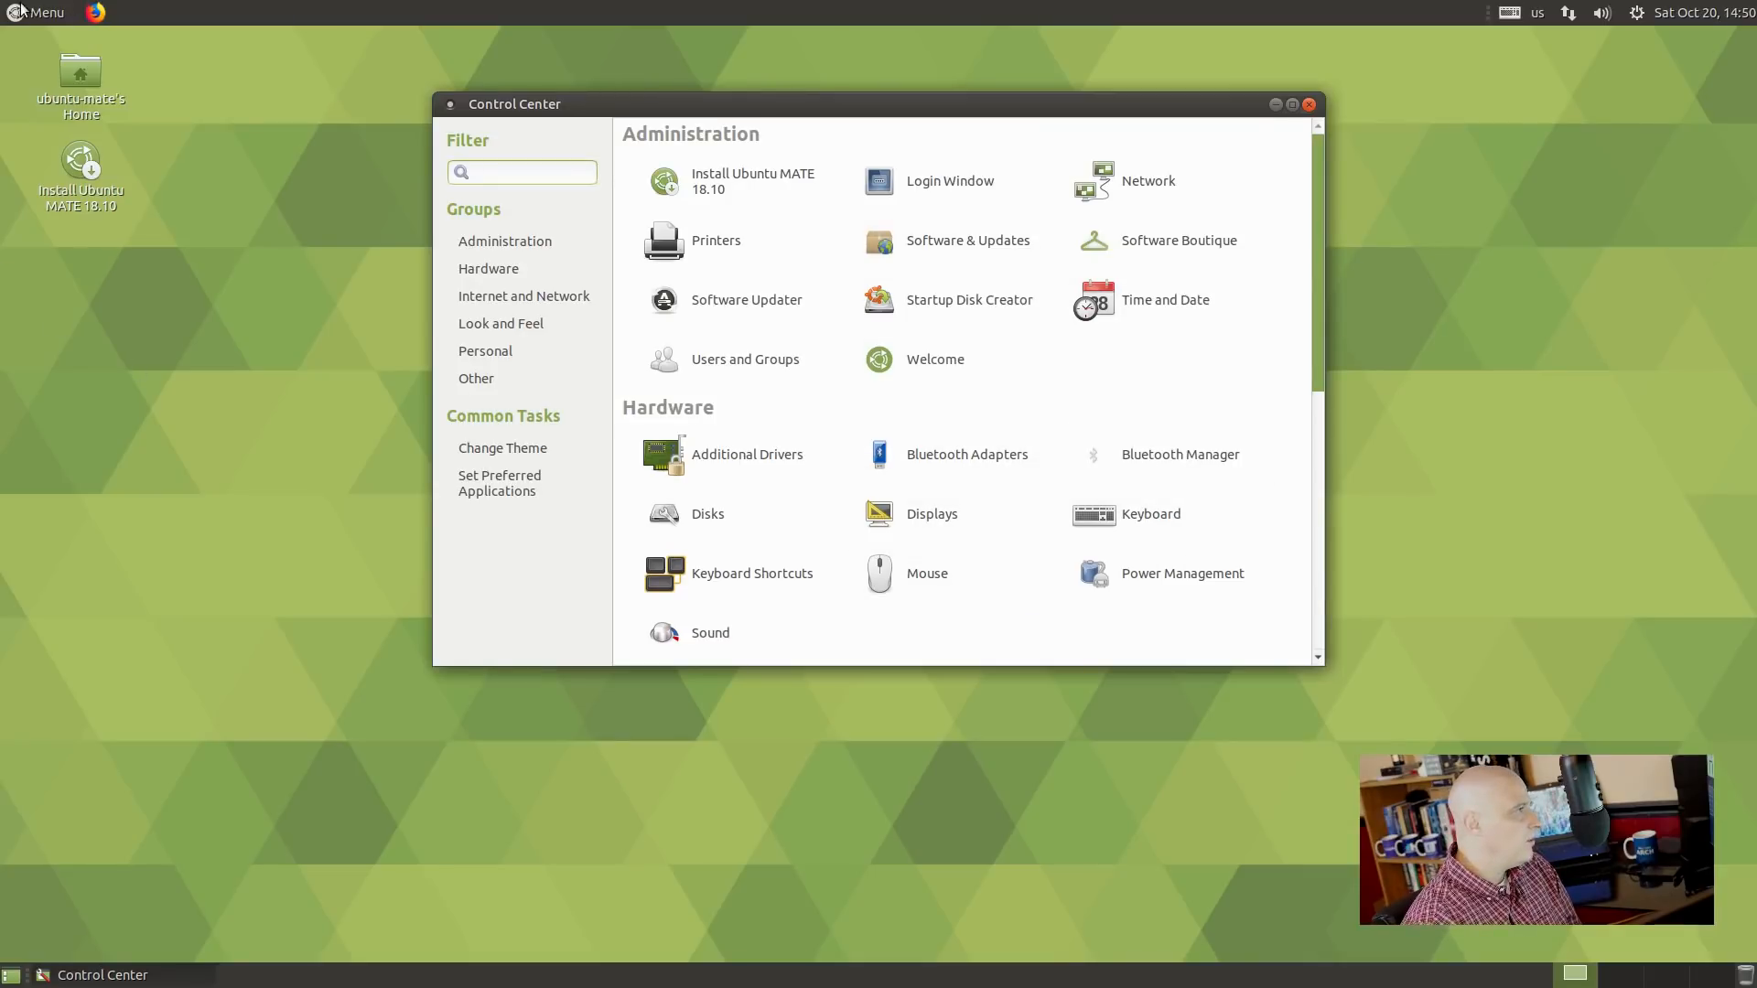
left_click(50, 12)
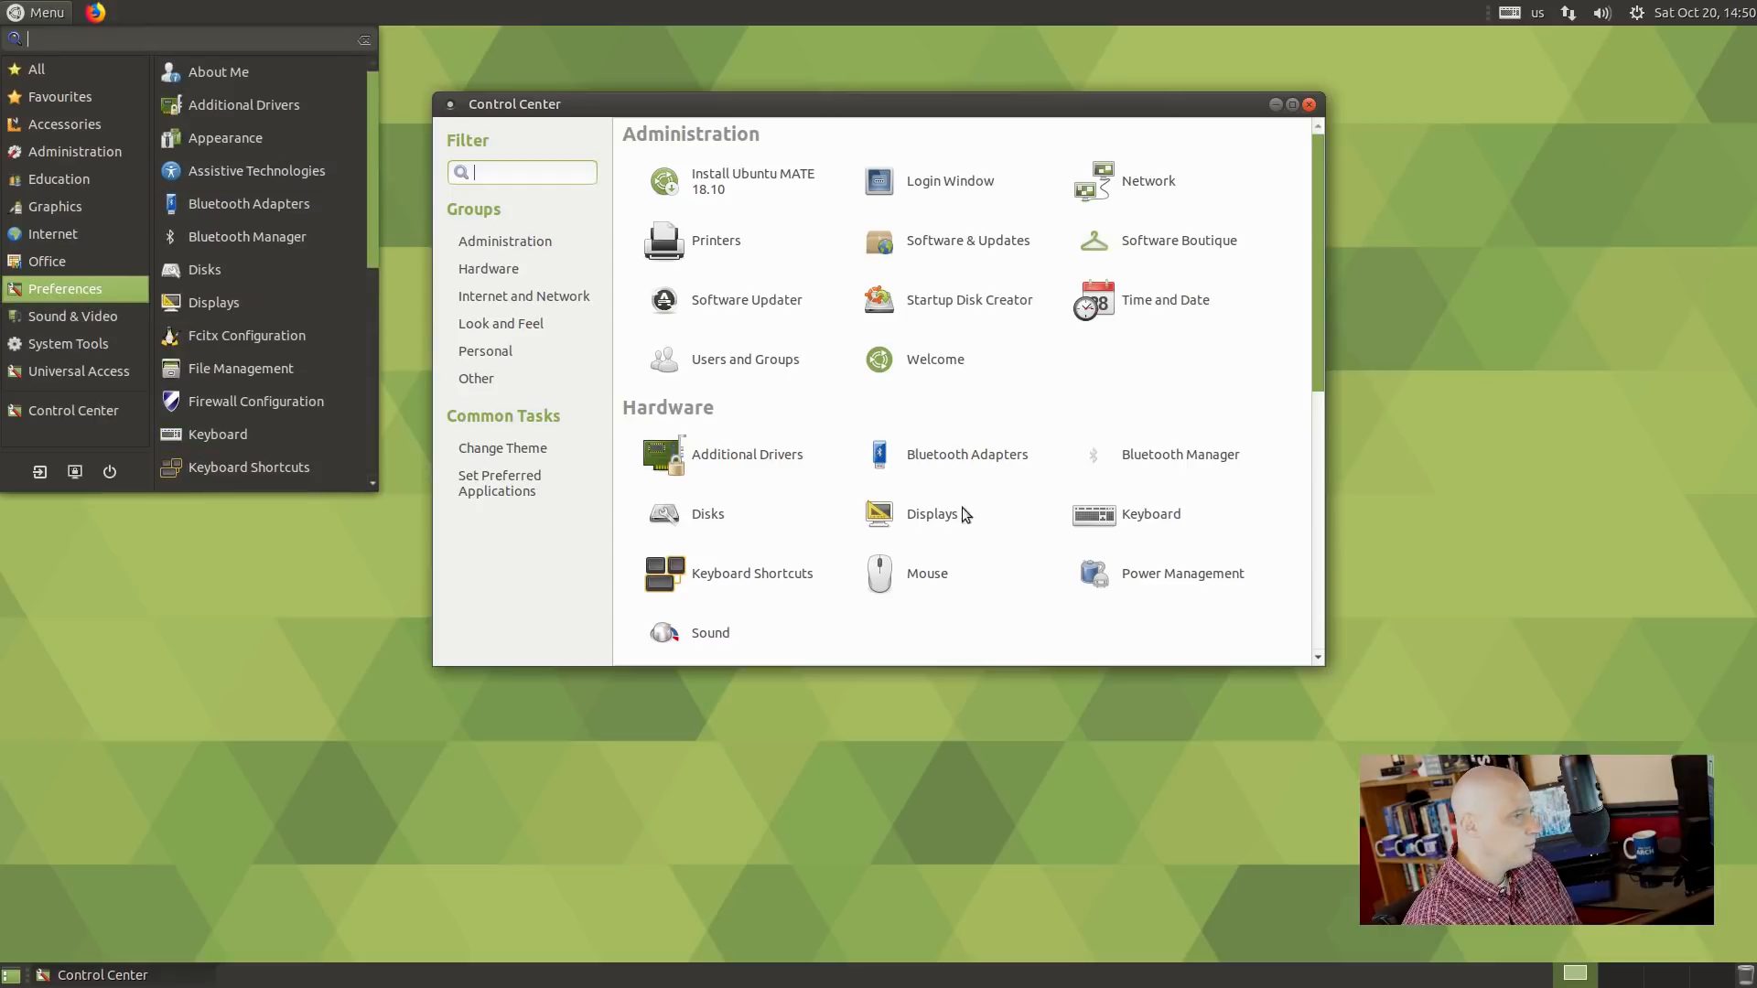
mouse_move(60, 320)
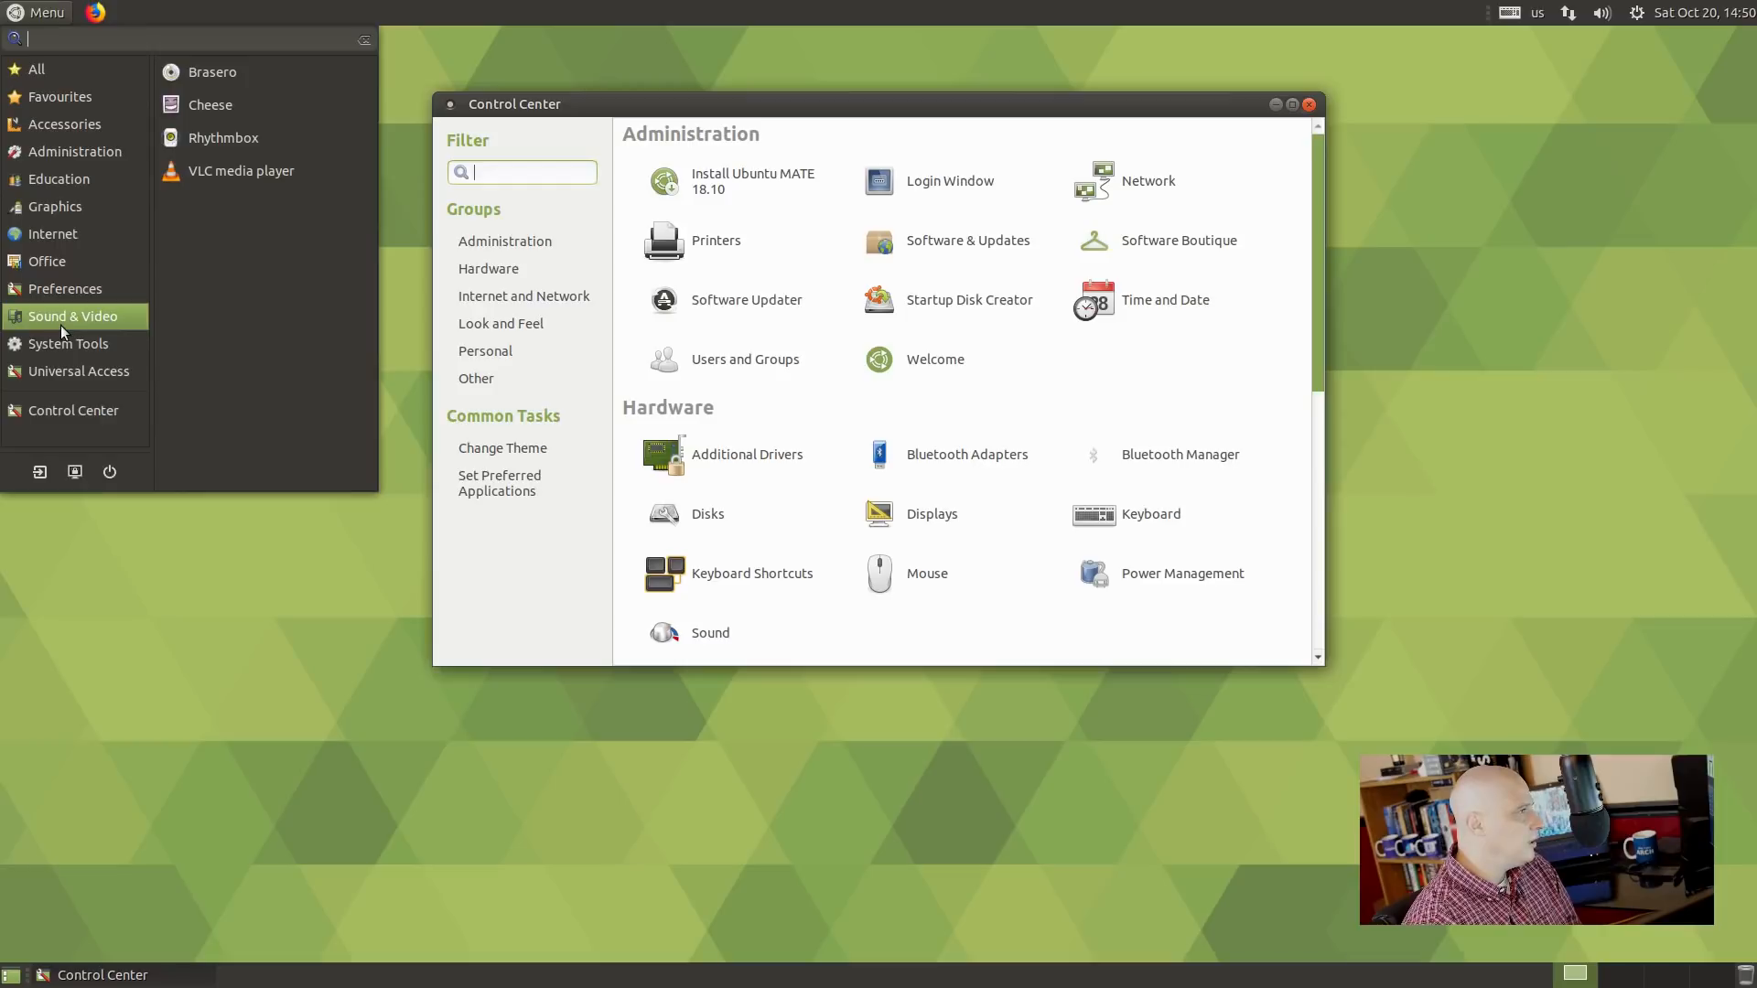
Launch Brasero, confirm version 3.12.2 in its About dialog, then close Brasero.
left_click(260, 66)
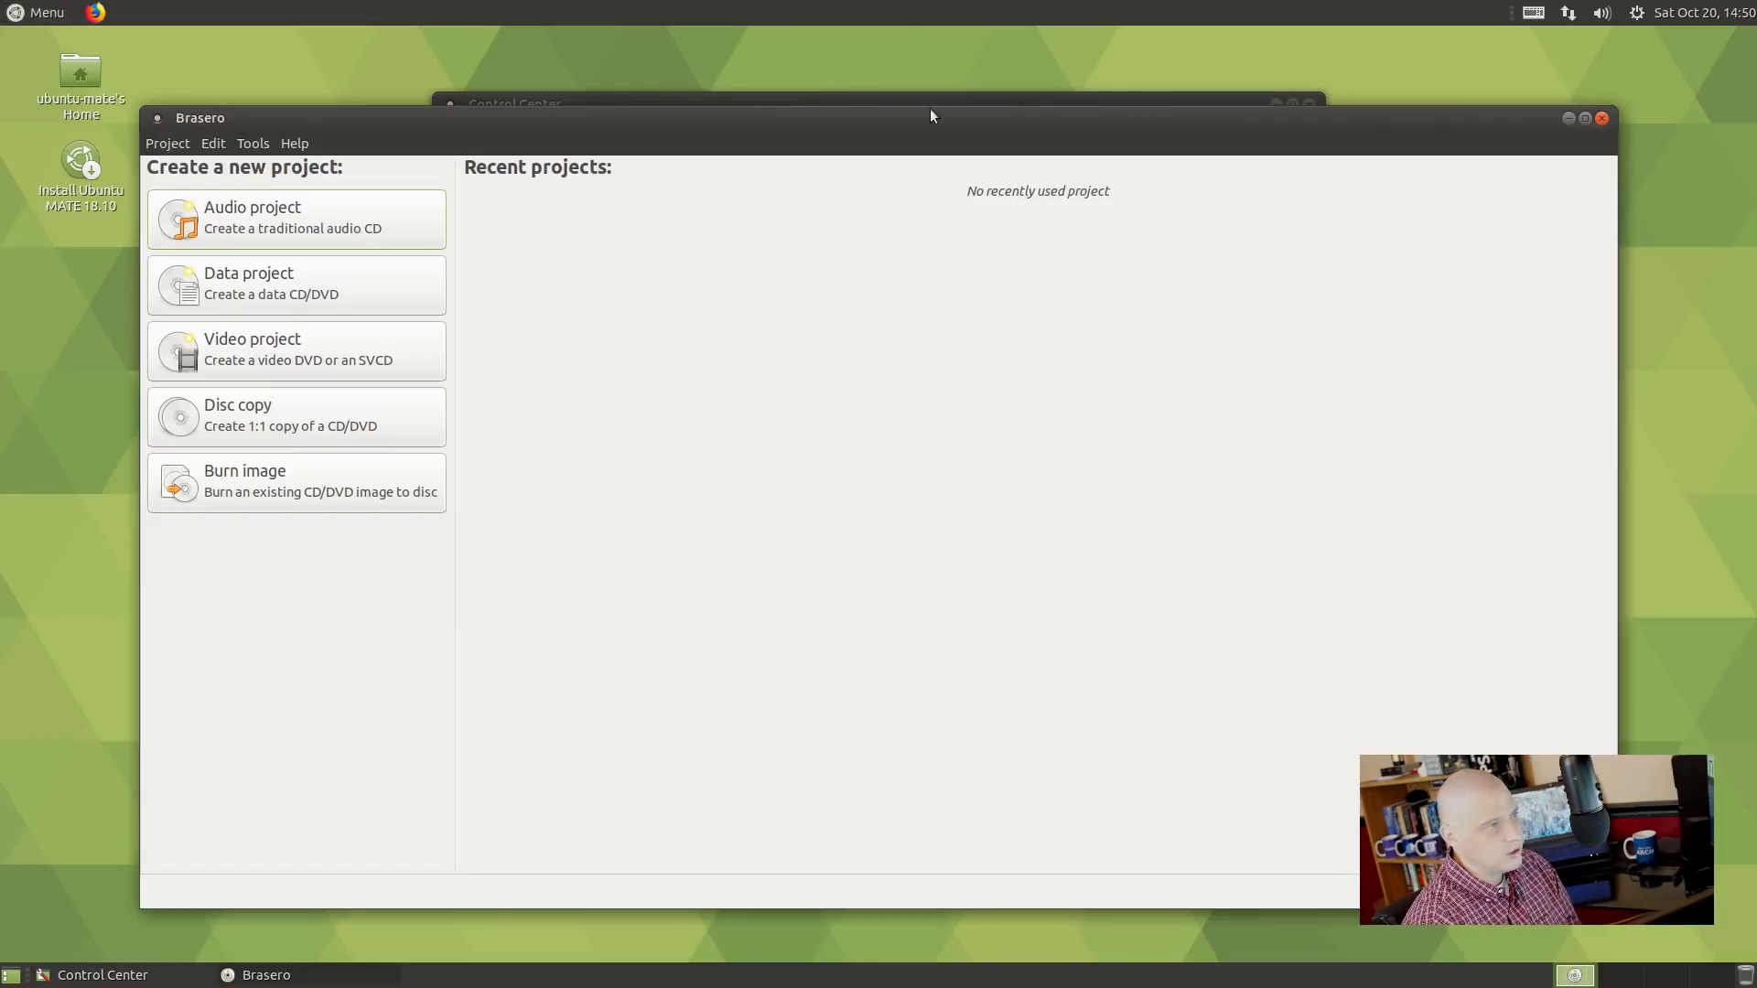
left_click(294, 144)
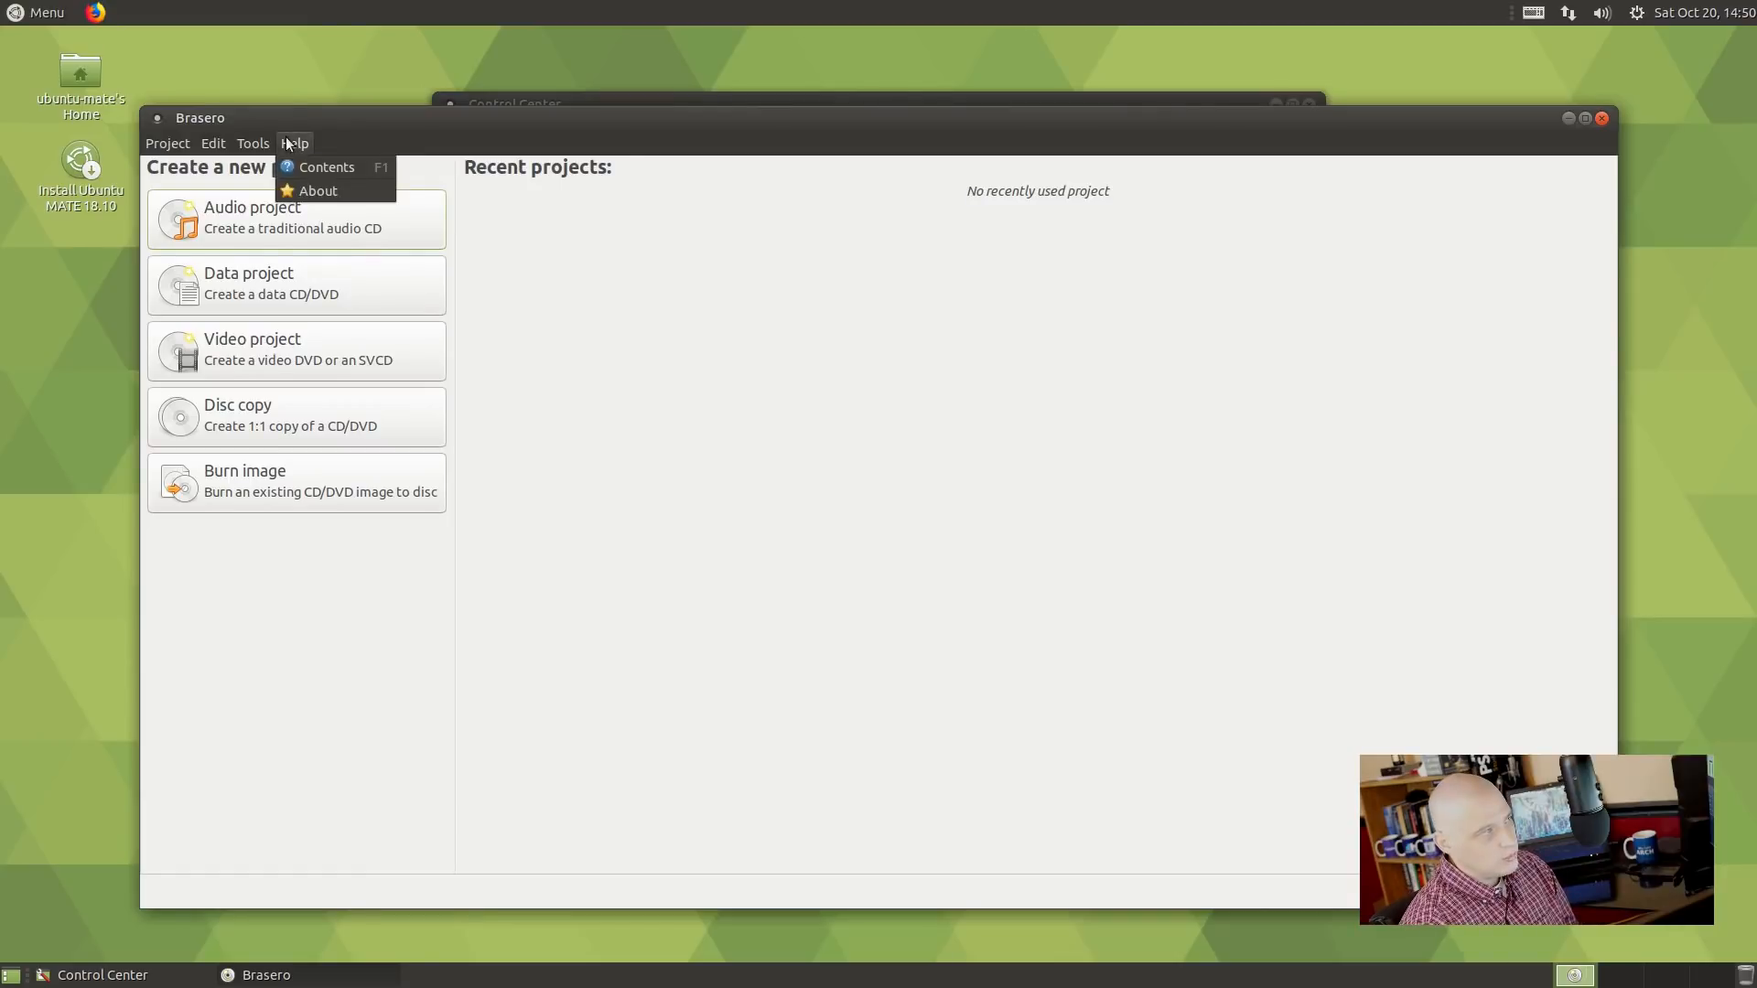
left_click(339, 192)
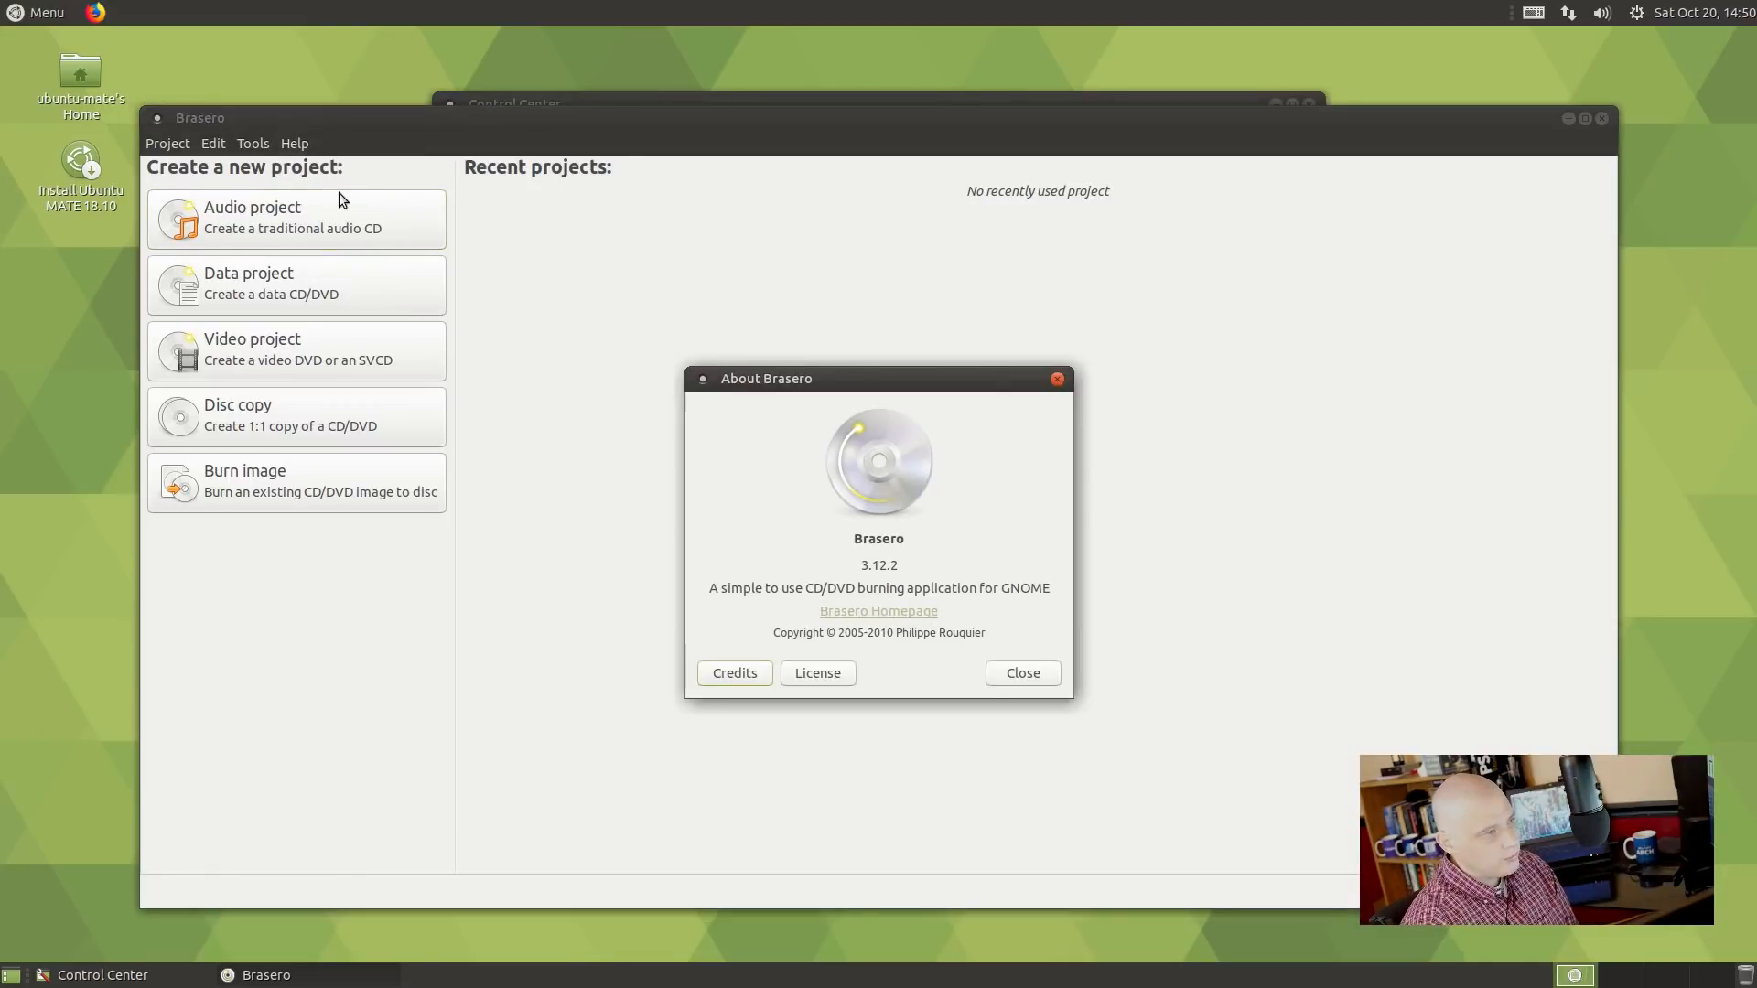
left_click(1058, 381)
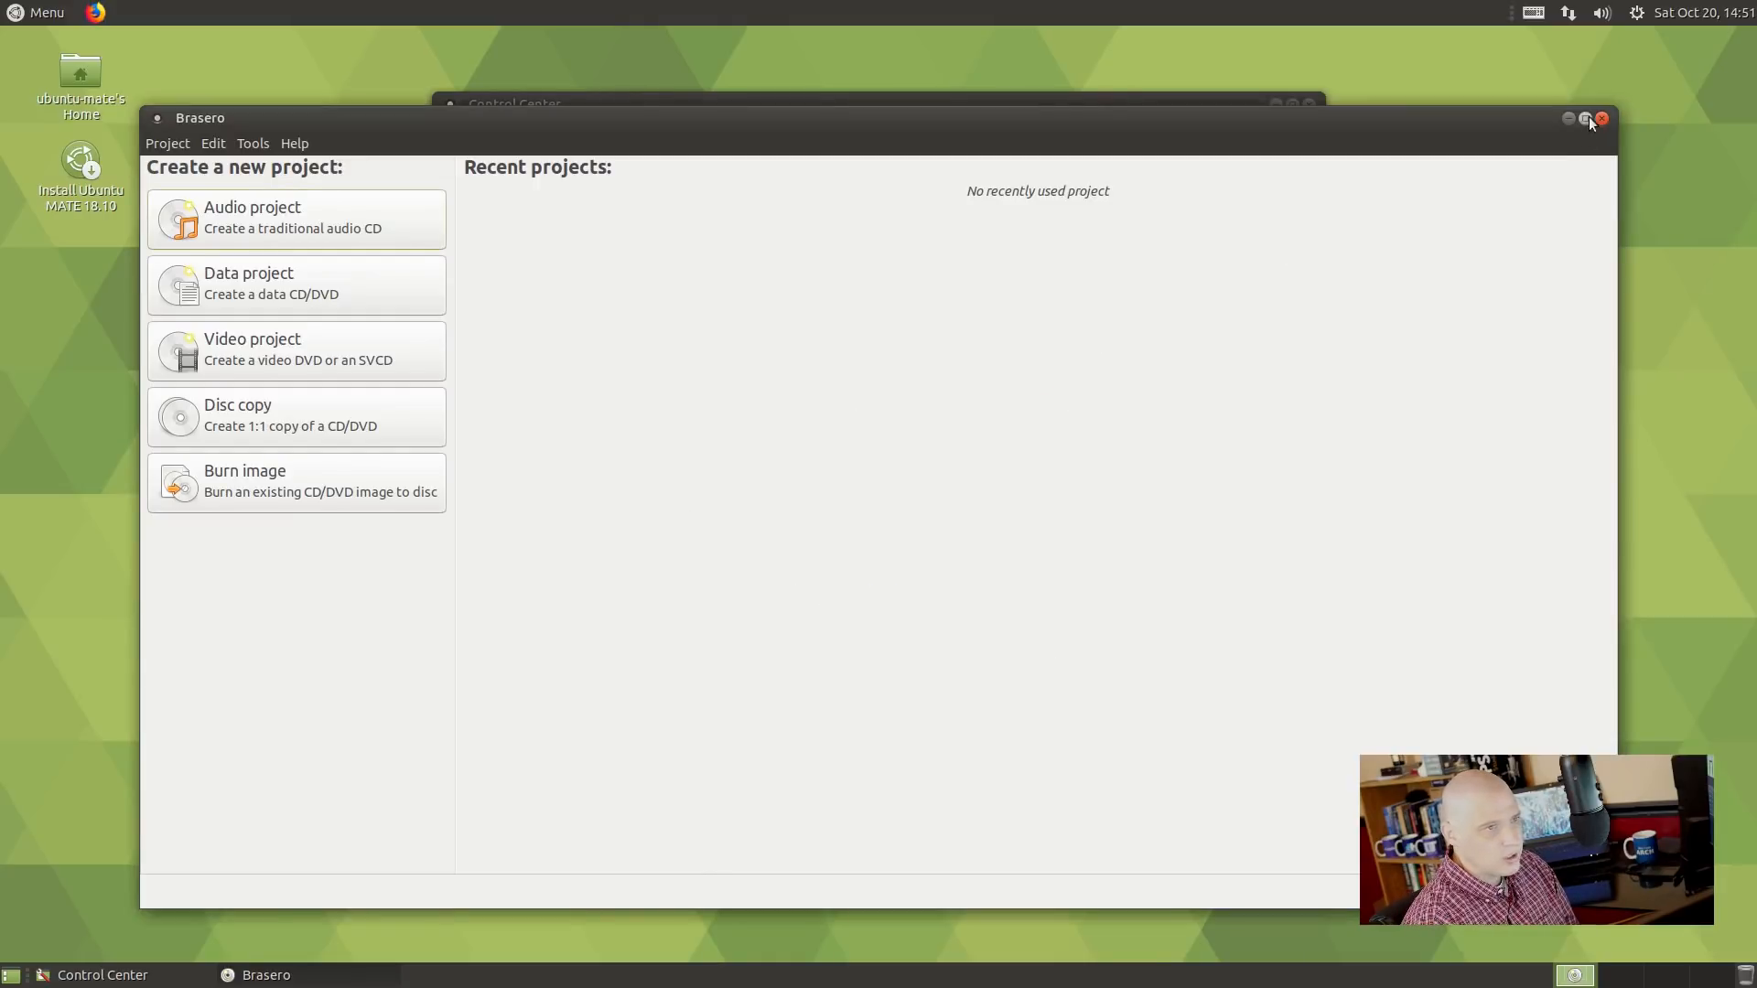
left_click(1601, 119)
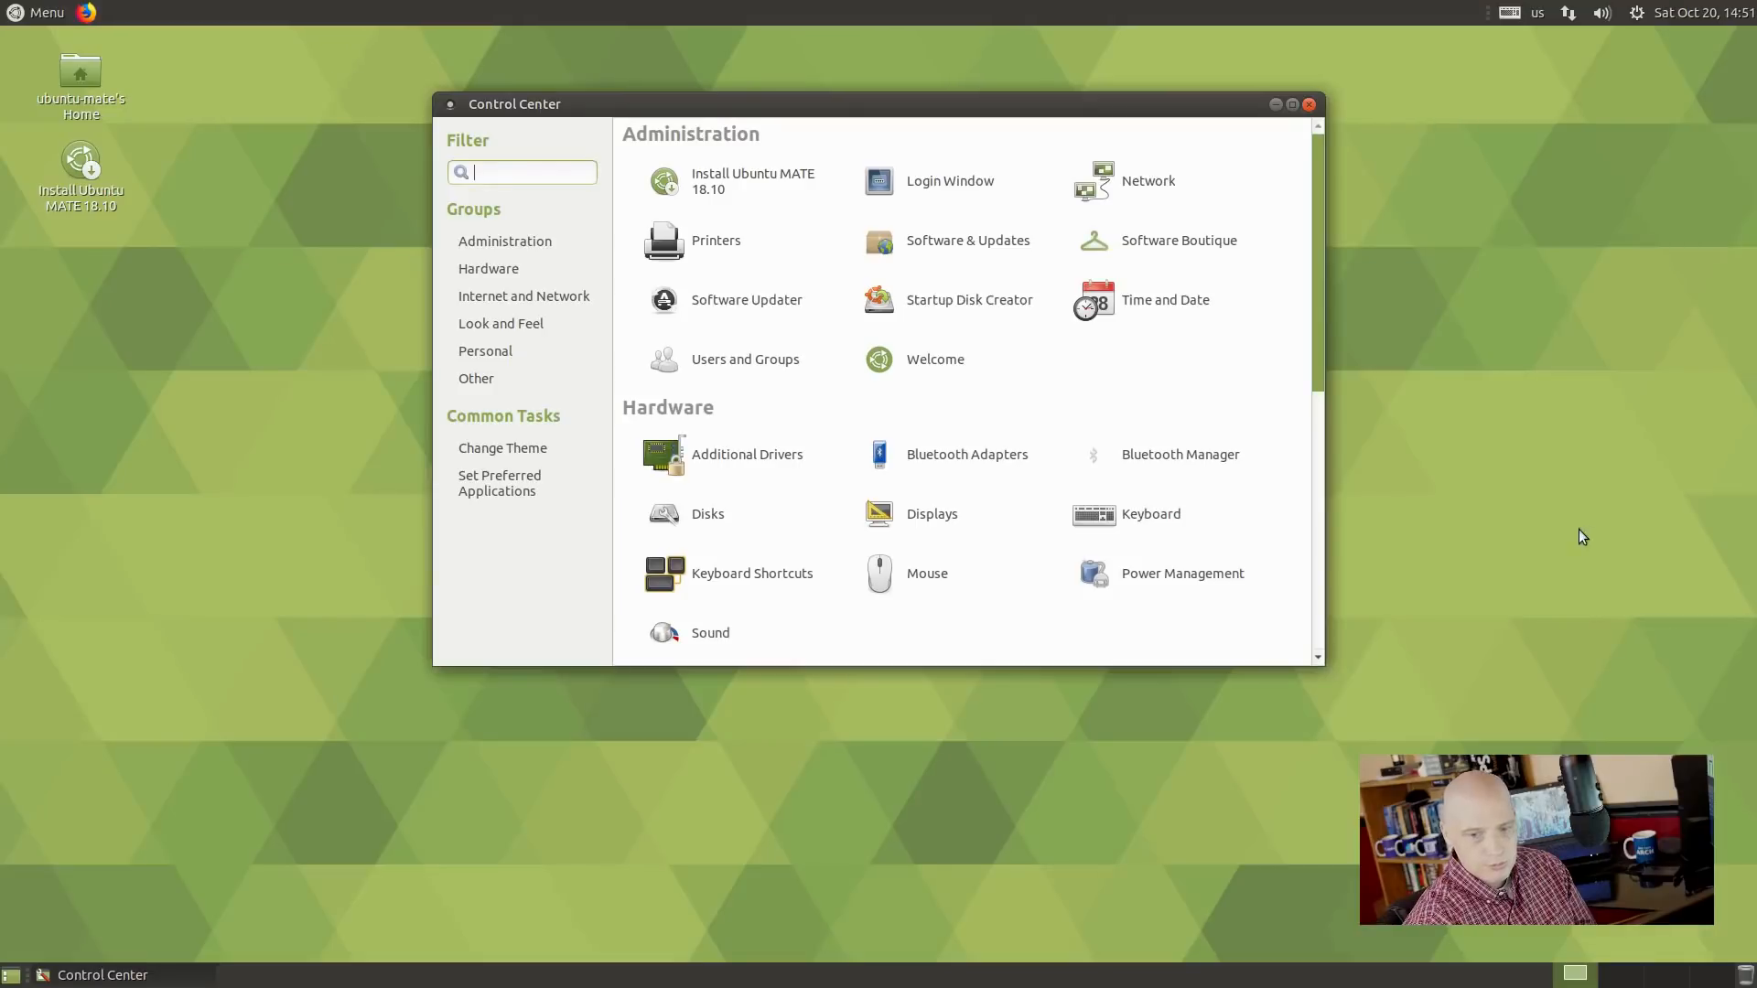
left_click(28, 8)
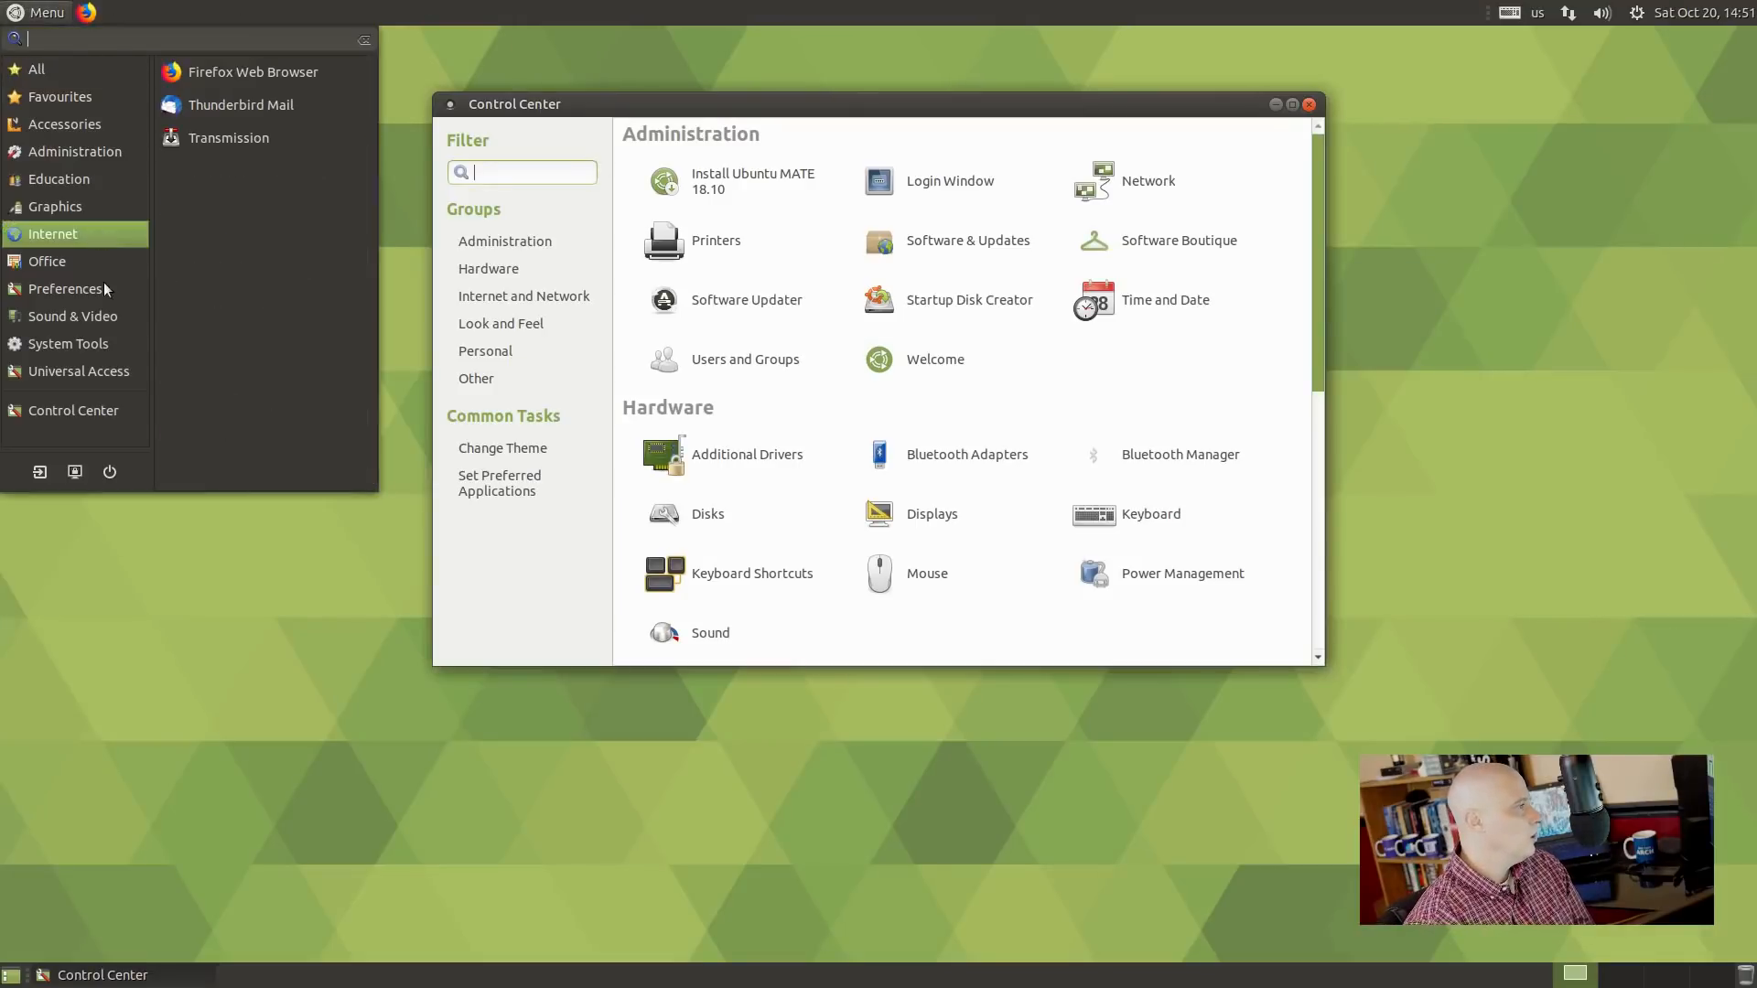
mouse_move(95, 313)
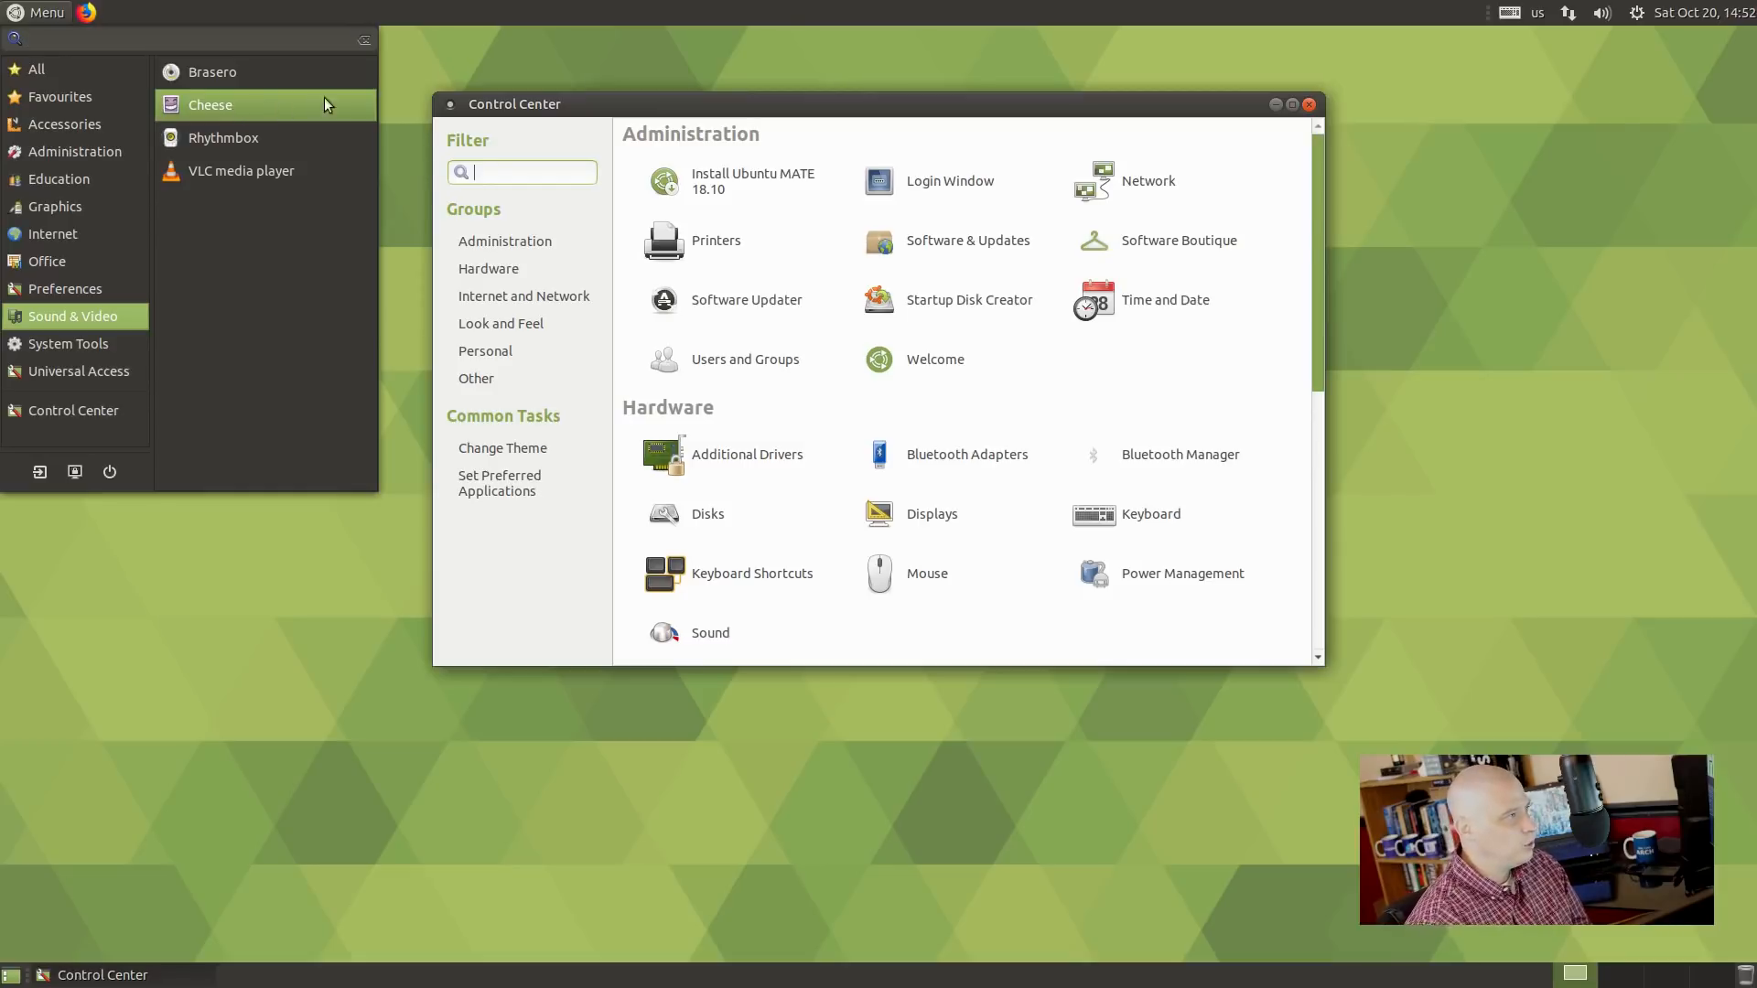
left_click(324, 137)
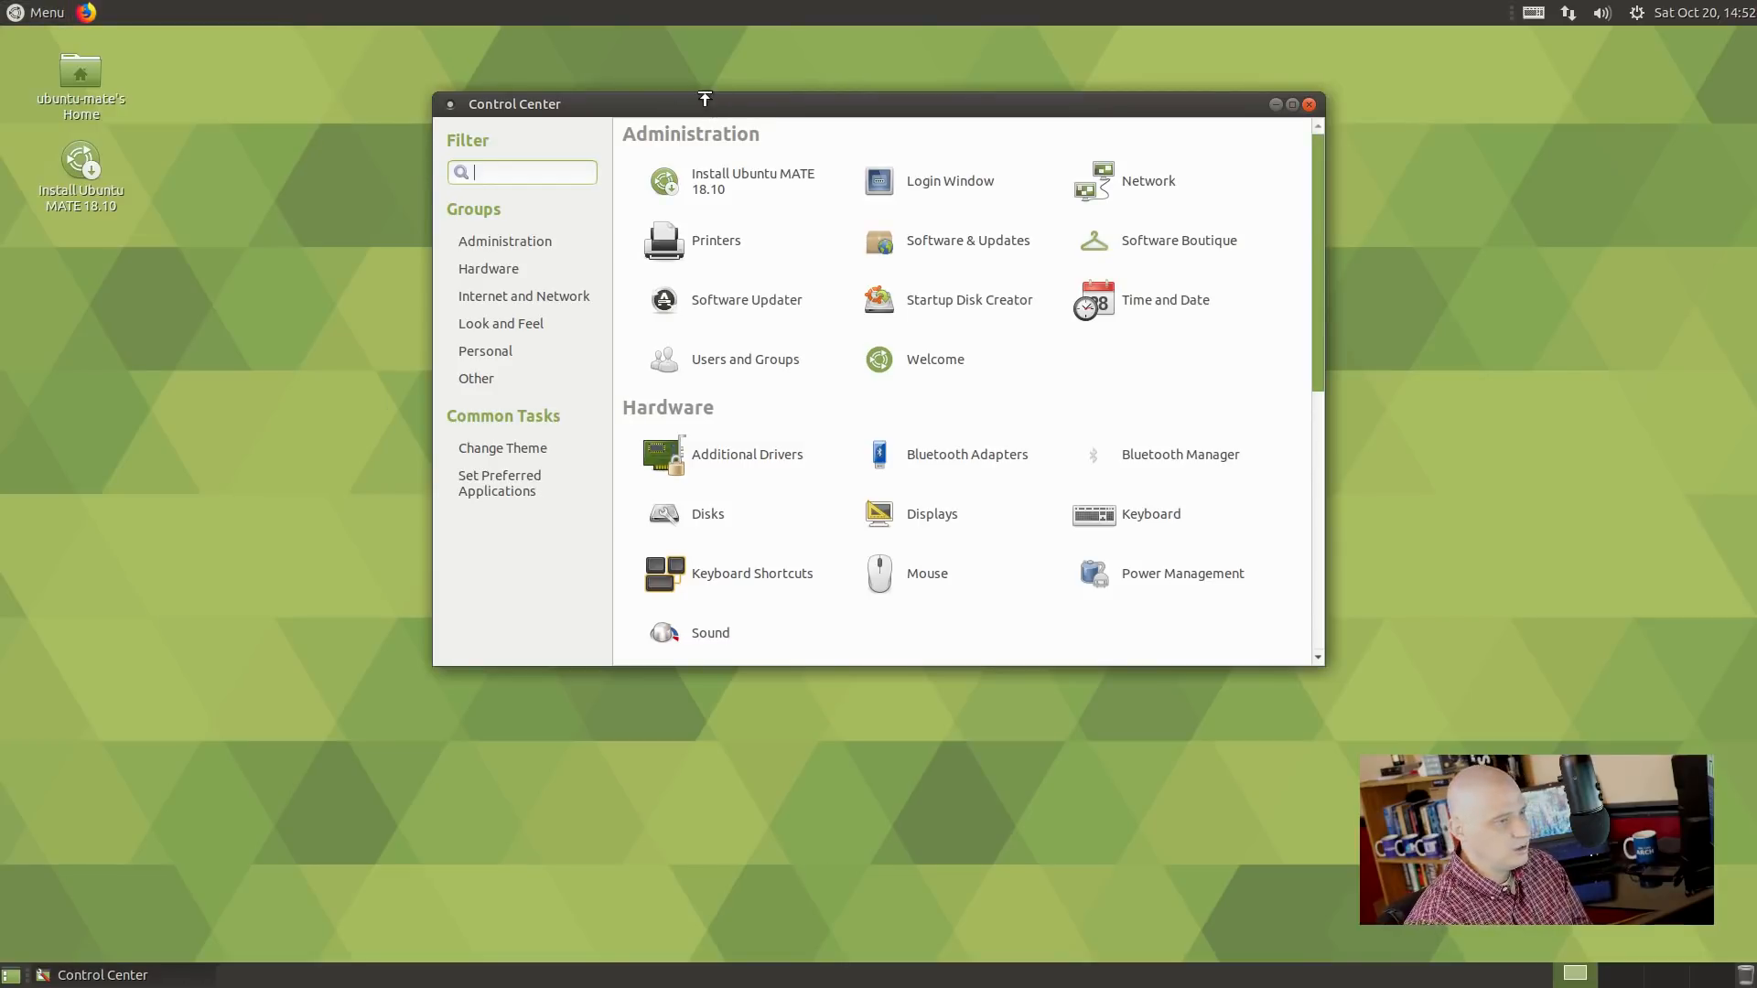
left_click_drag(498, 41, 1007, 214)
left_click(739, 237)
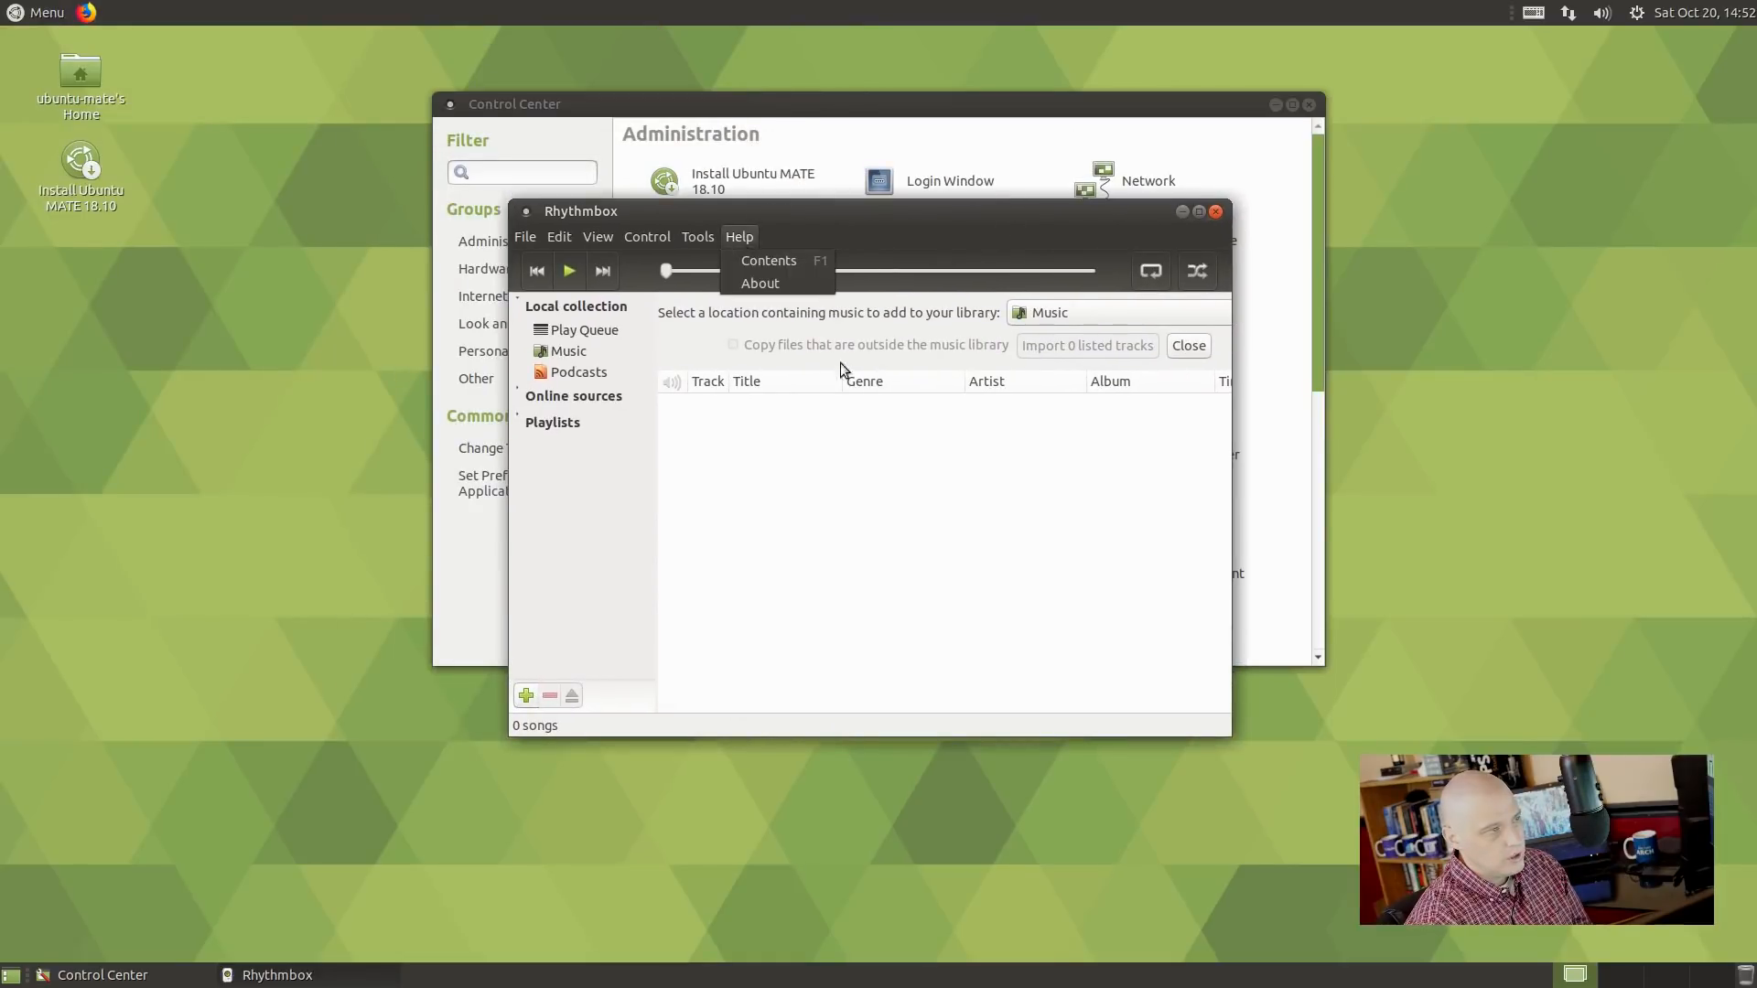
left_click(774, 282)
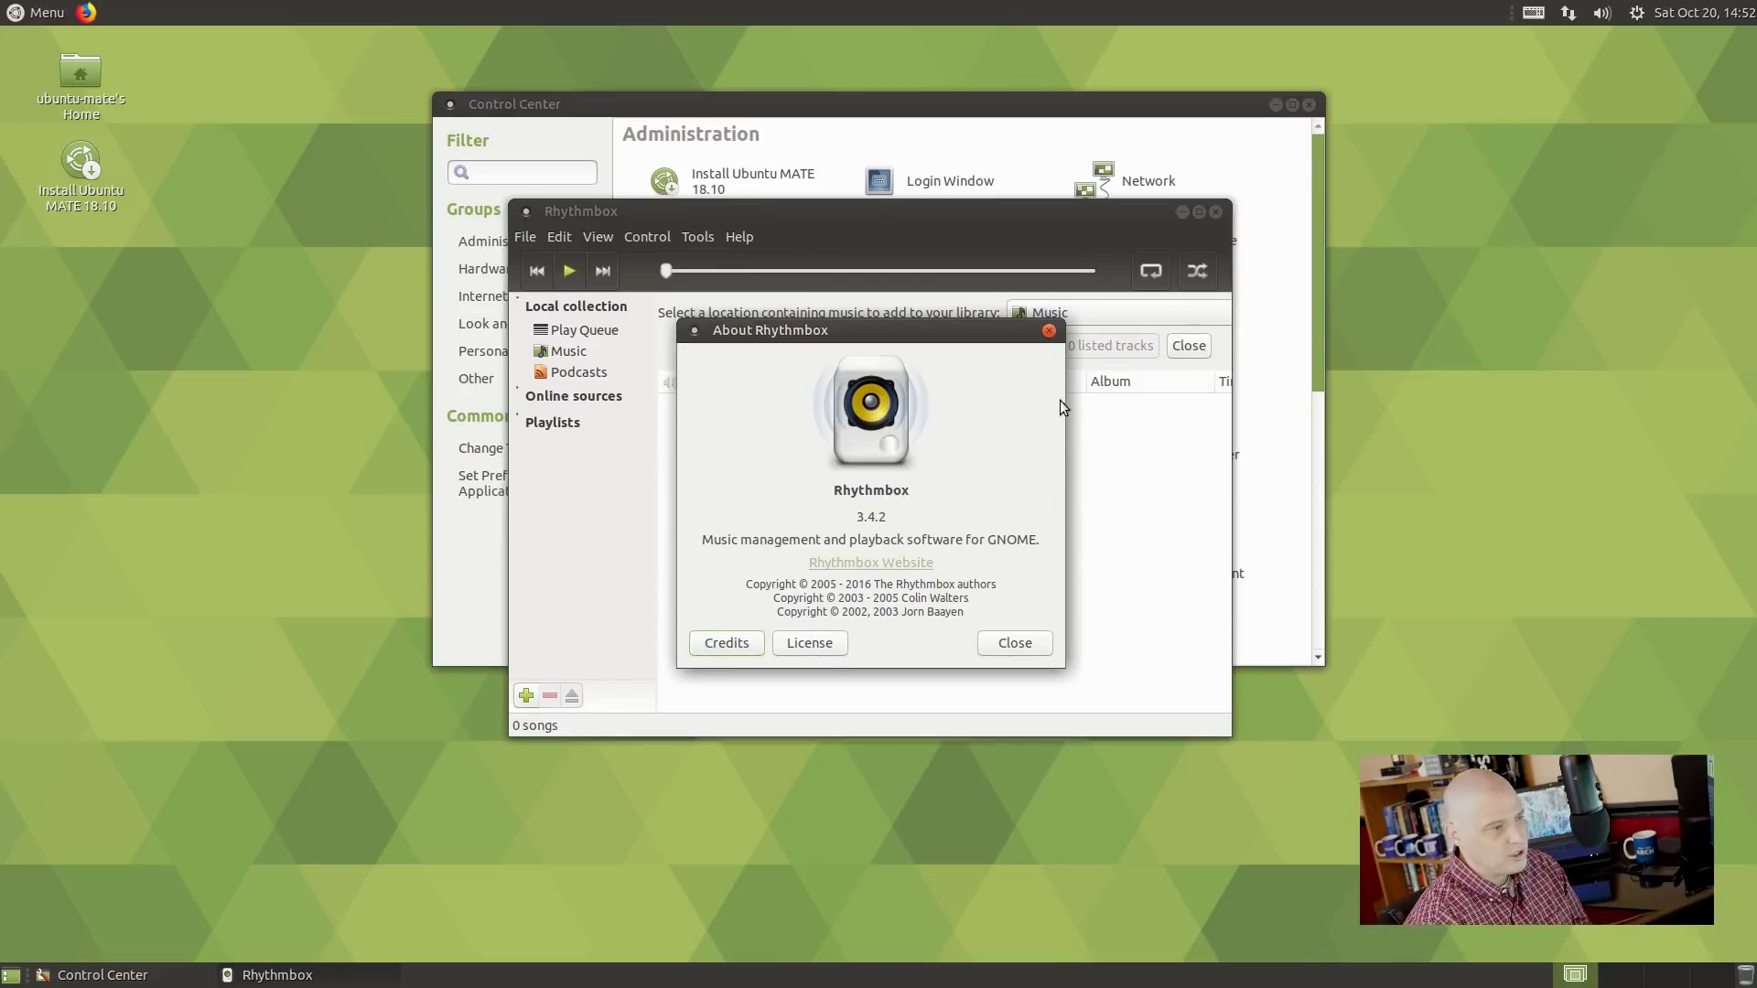
left_click(1048, 332)
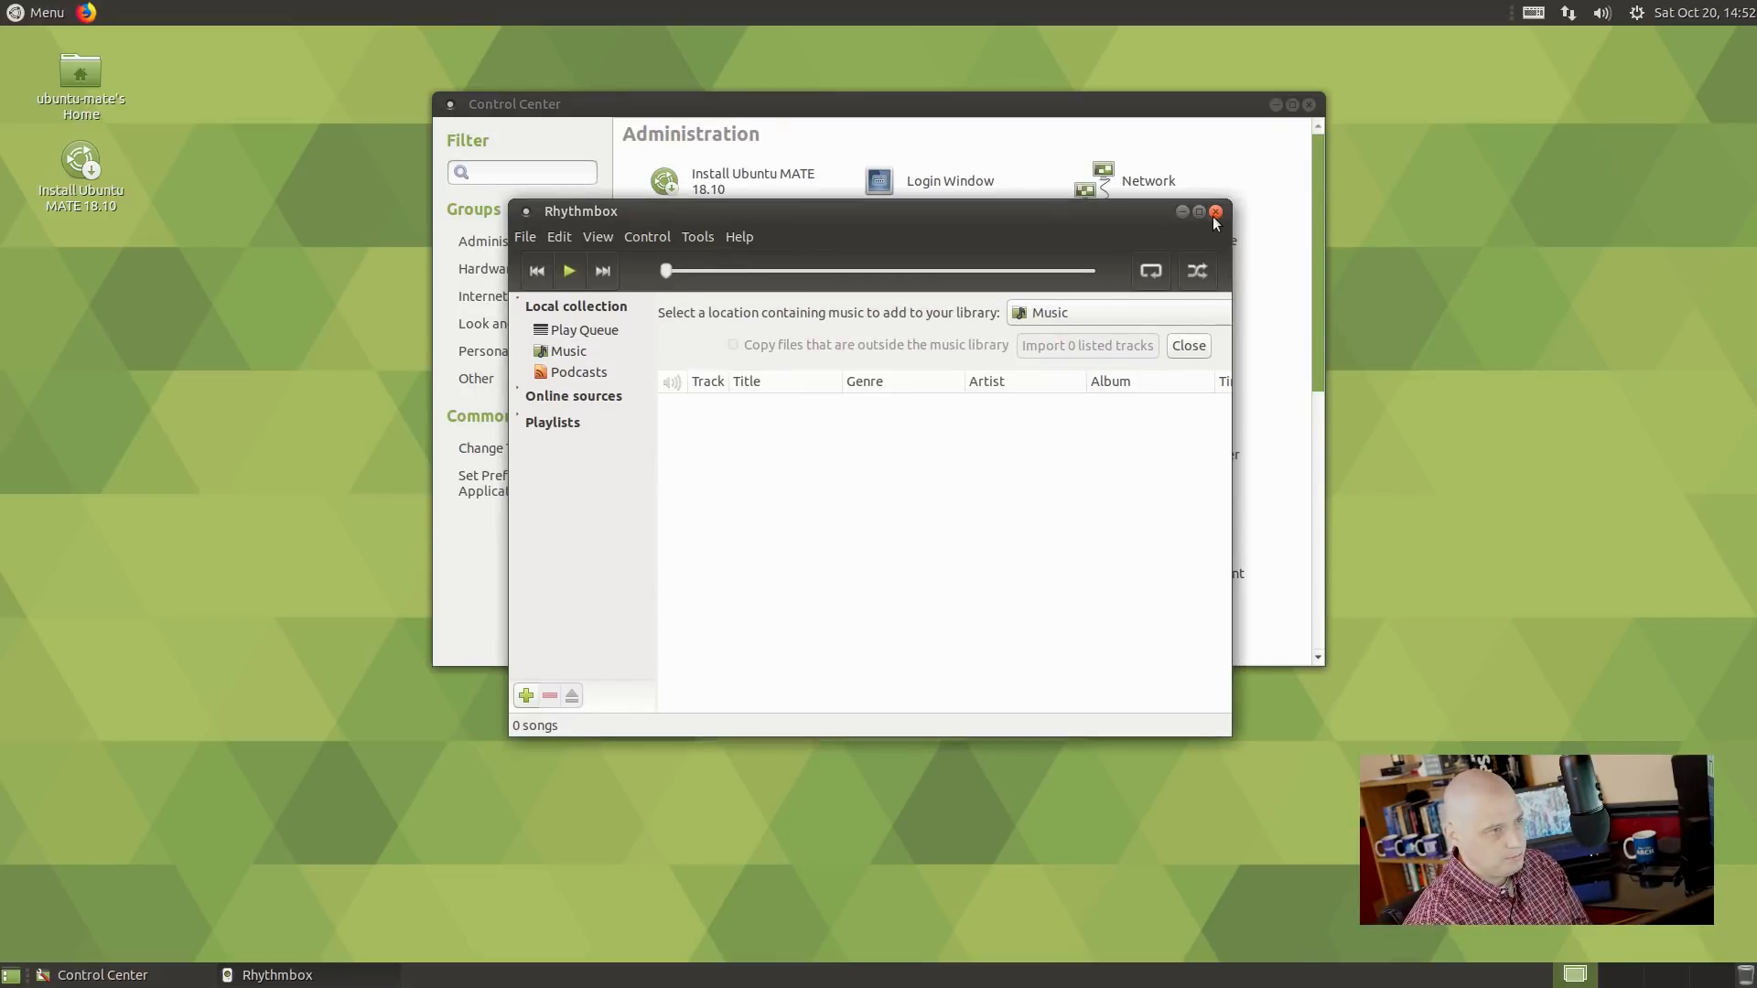
left_click(1215, 212)
left_click(38, 12)
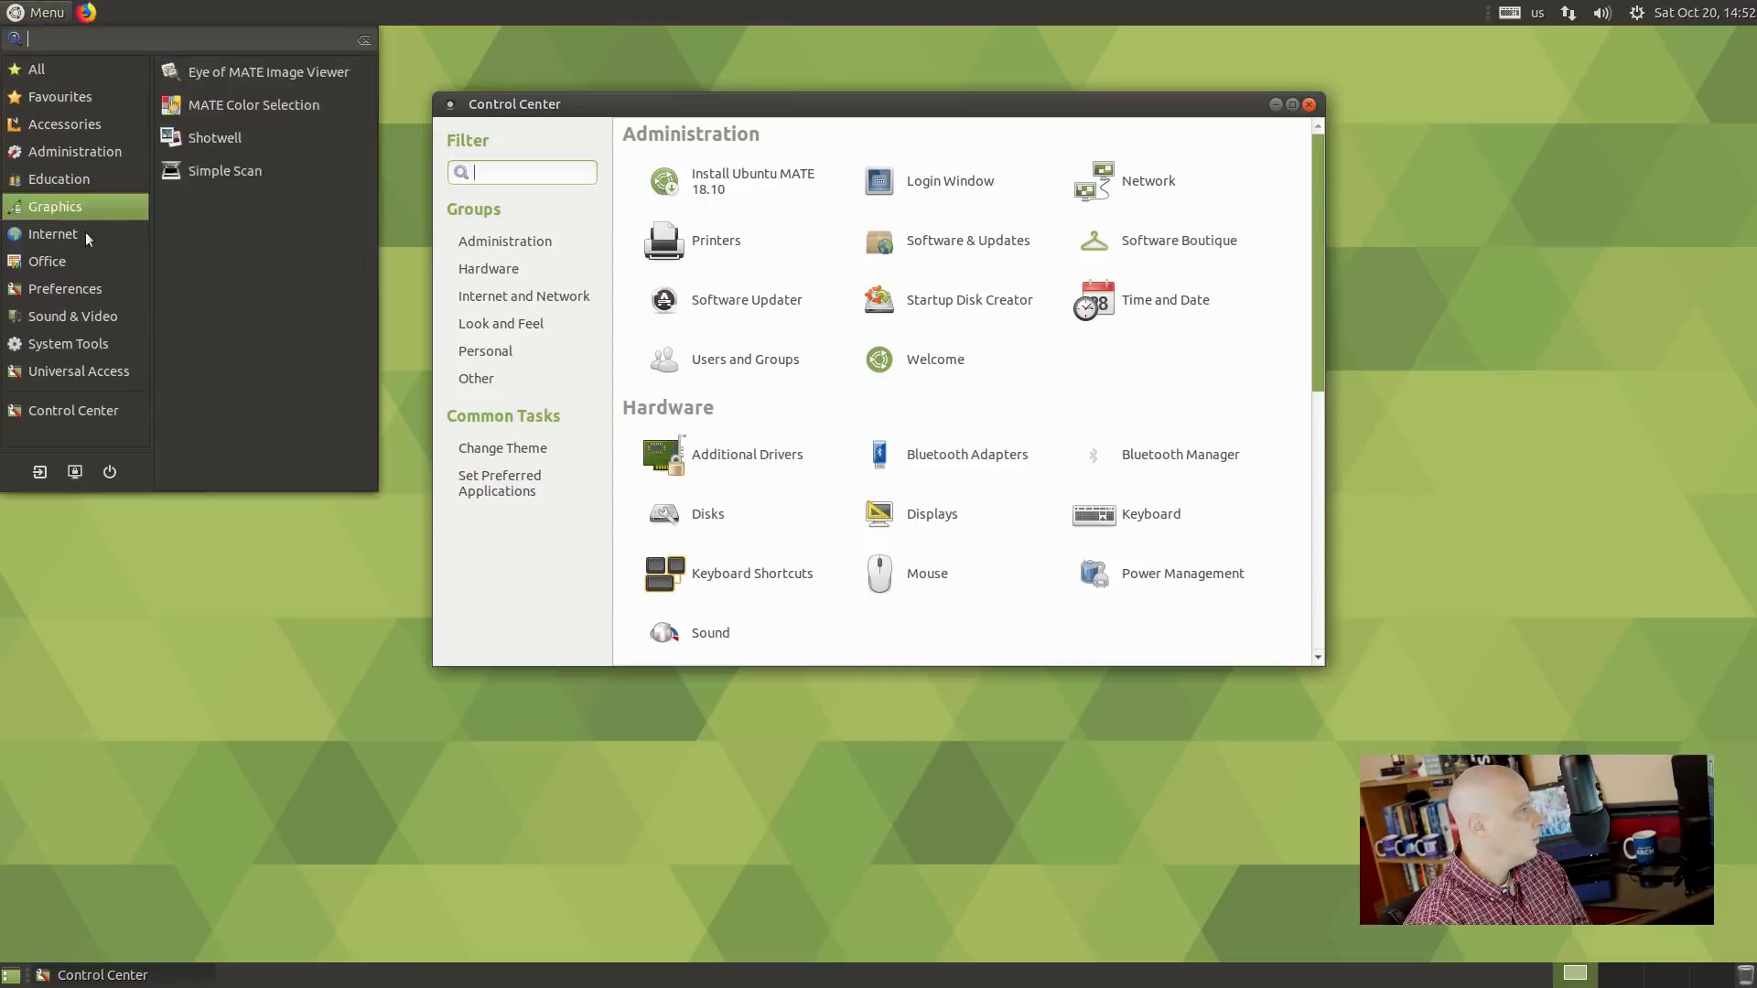
Launch VLC, dismiss the privacy notice, check About (3.0.4 Vetinari), and move it beside Control Center.
left_click(269, 172)
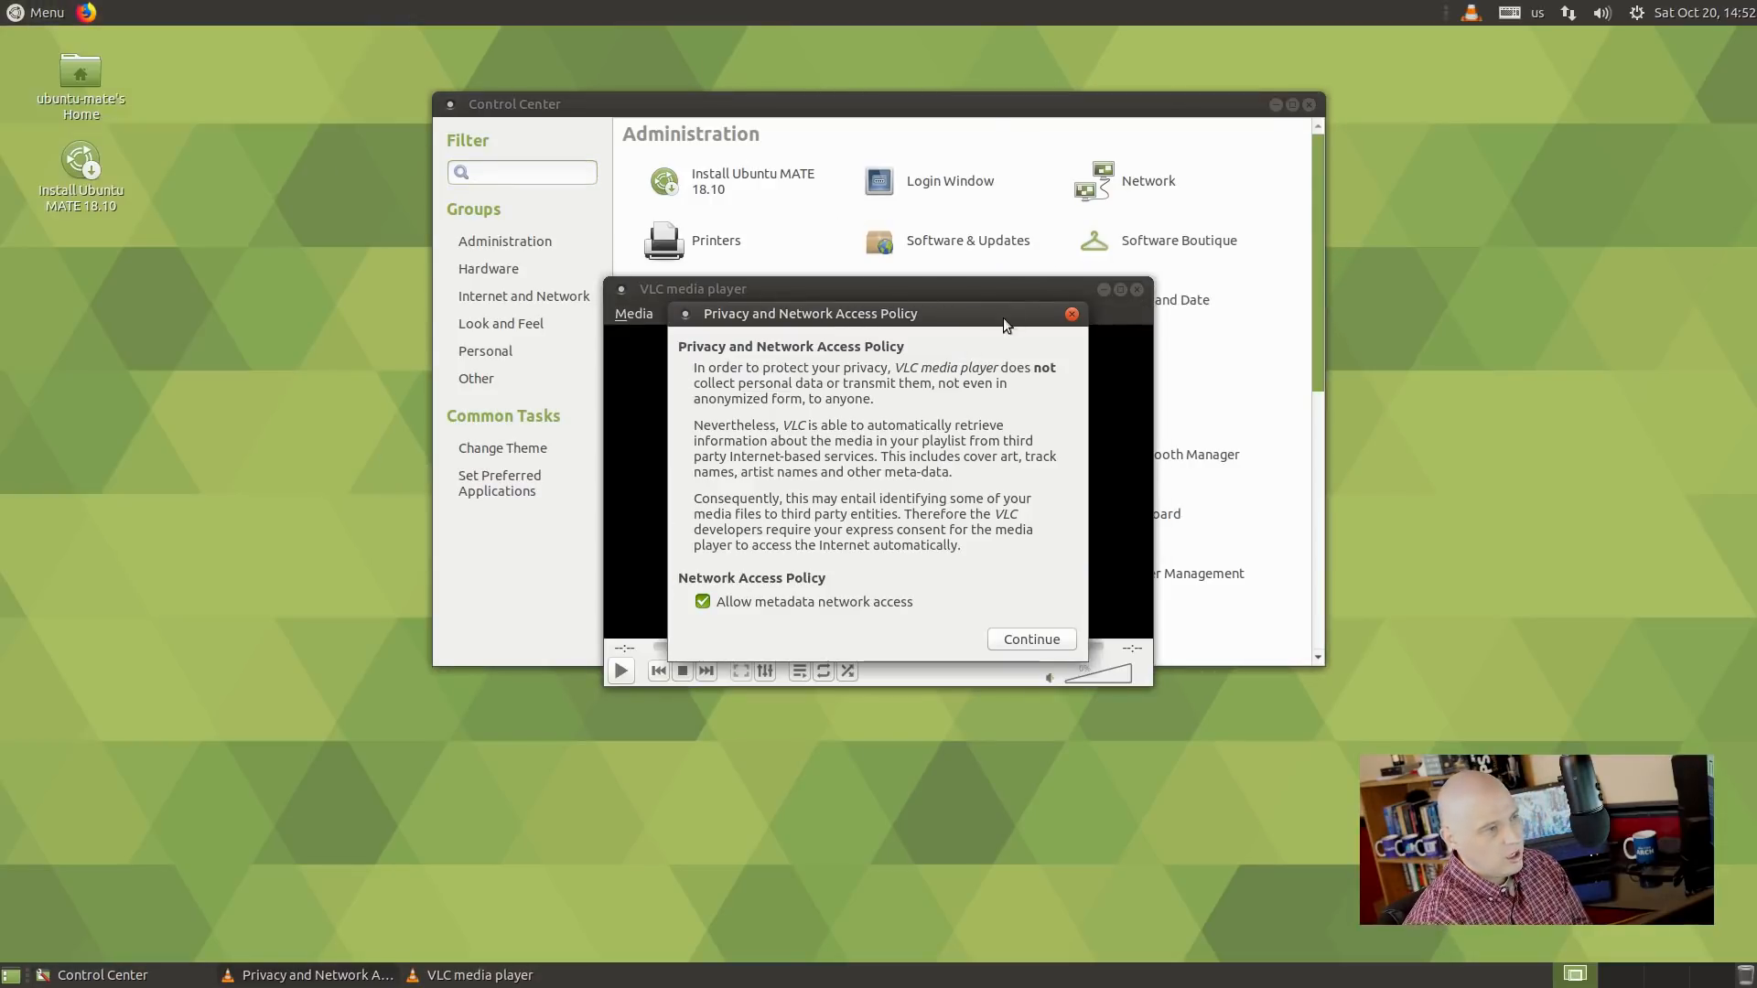
left_click(1071, 314)
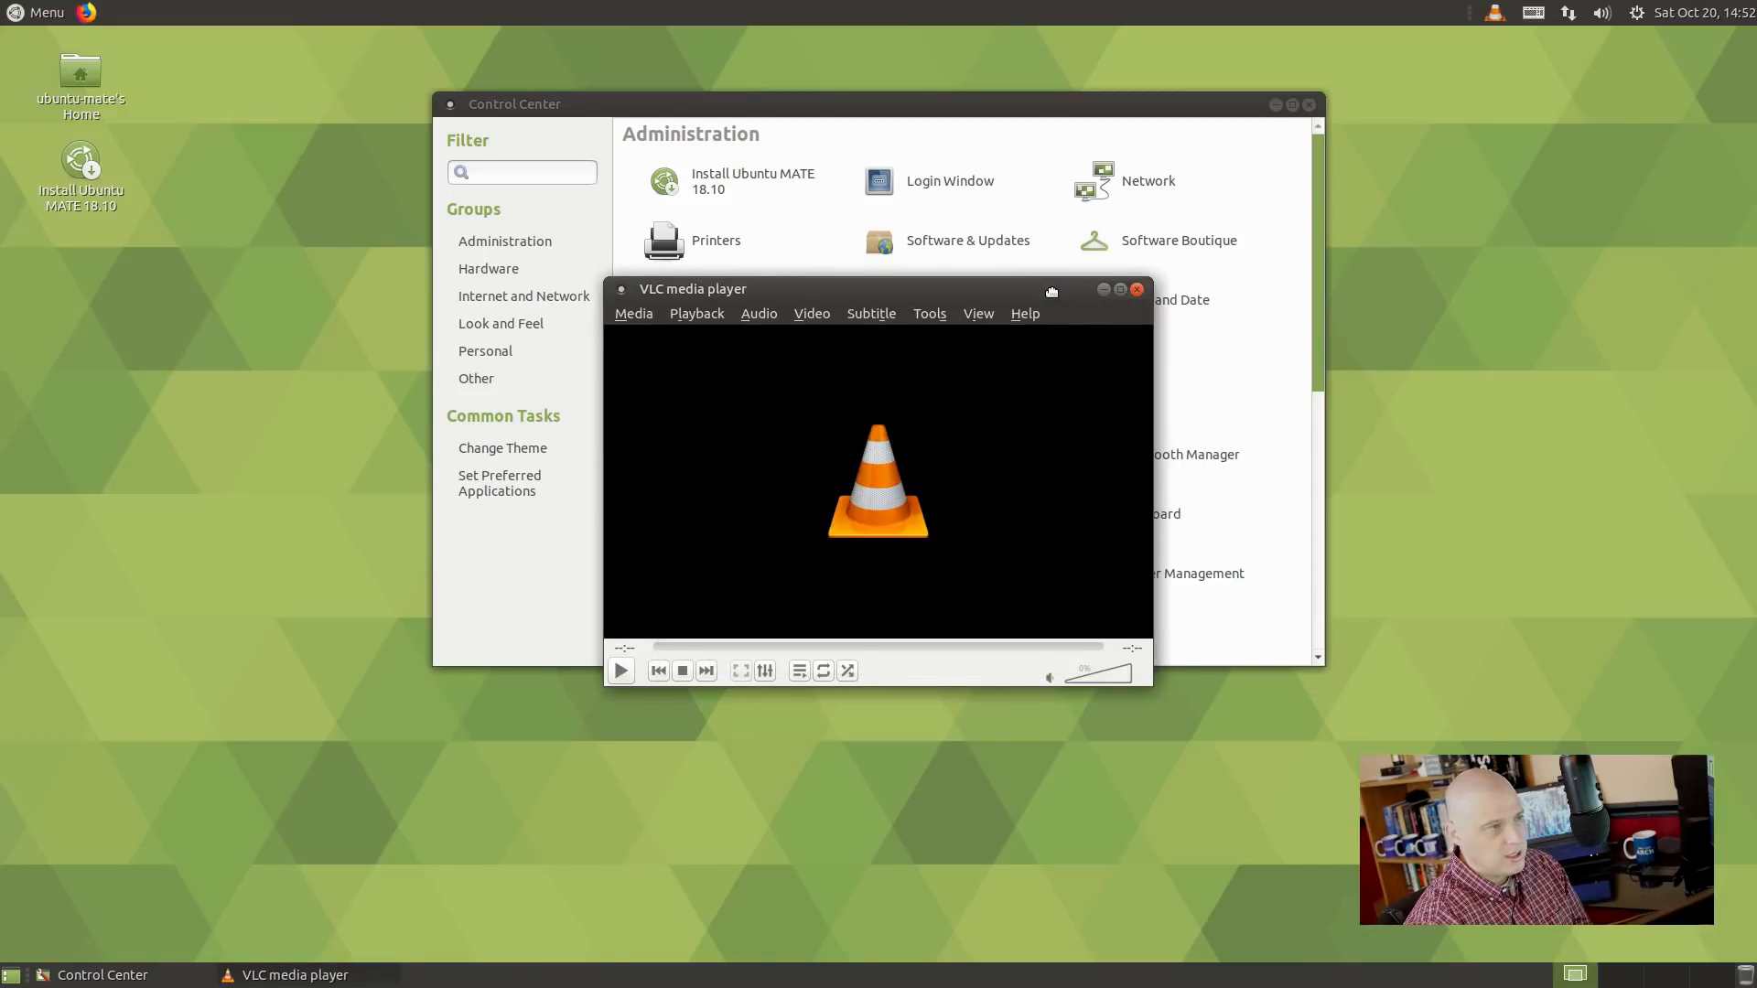
left_click_drag(1052, 291, 1071, 382)
left_click(1054, 402)
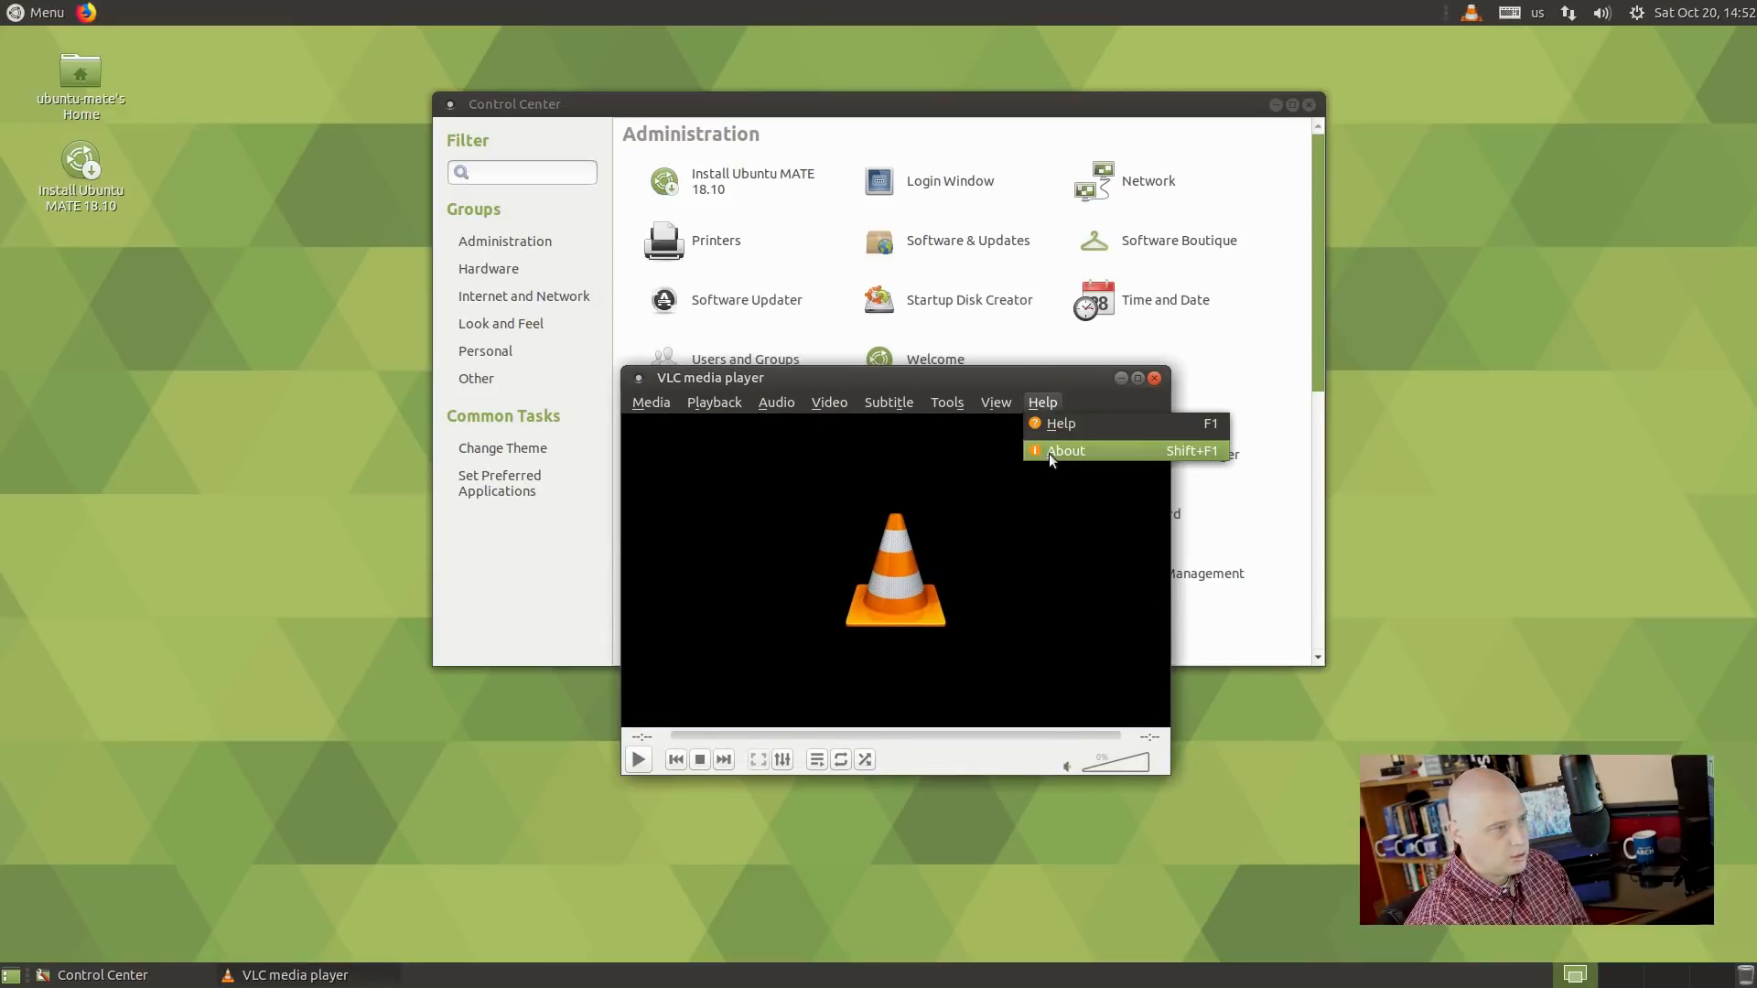
left_click(1049, 451)
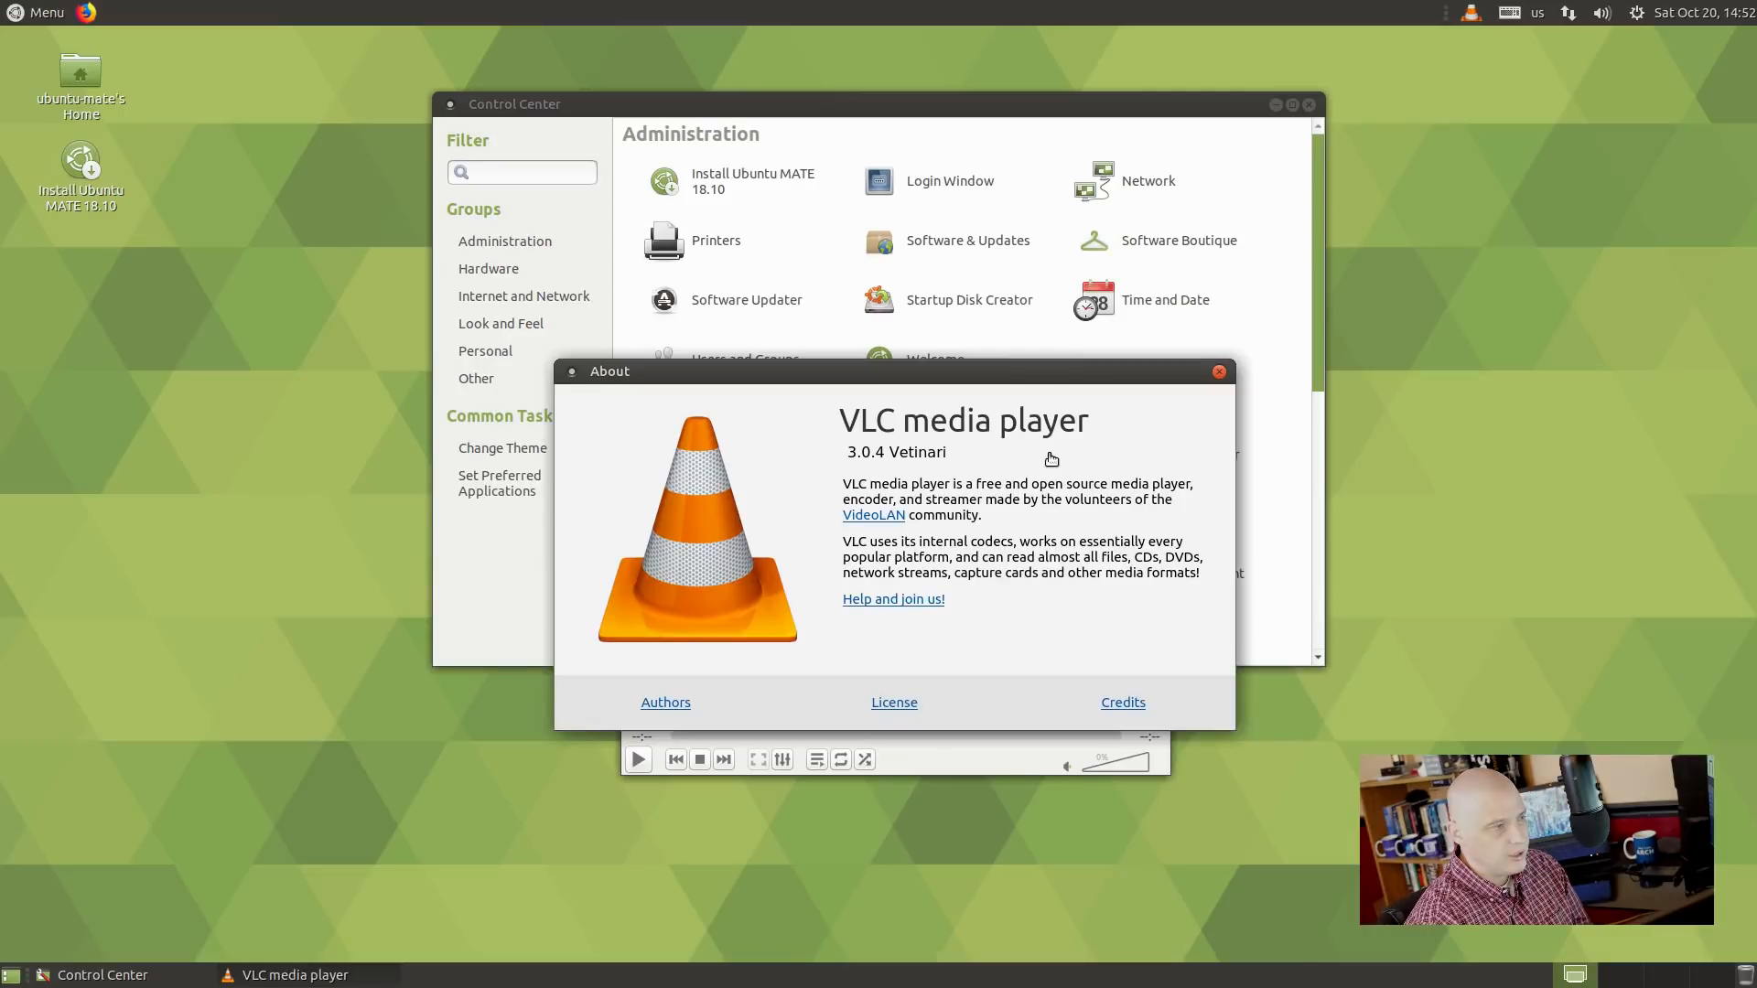
left_click(1219, 373)
left_click_drag(1074, 381, 1467, 385)
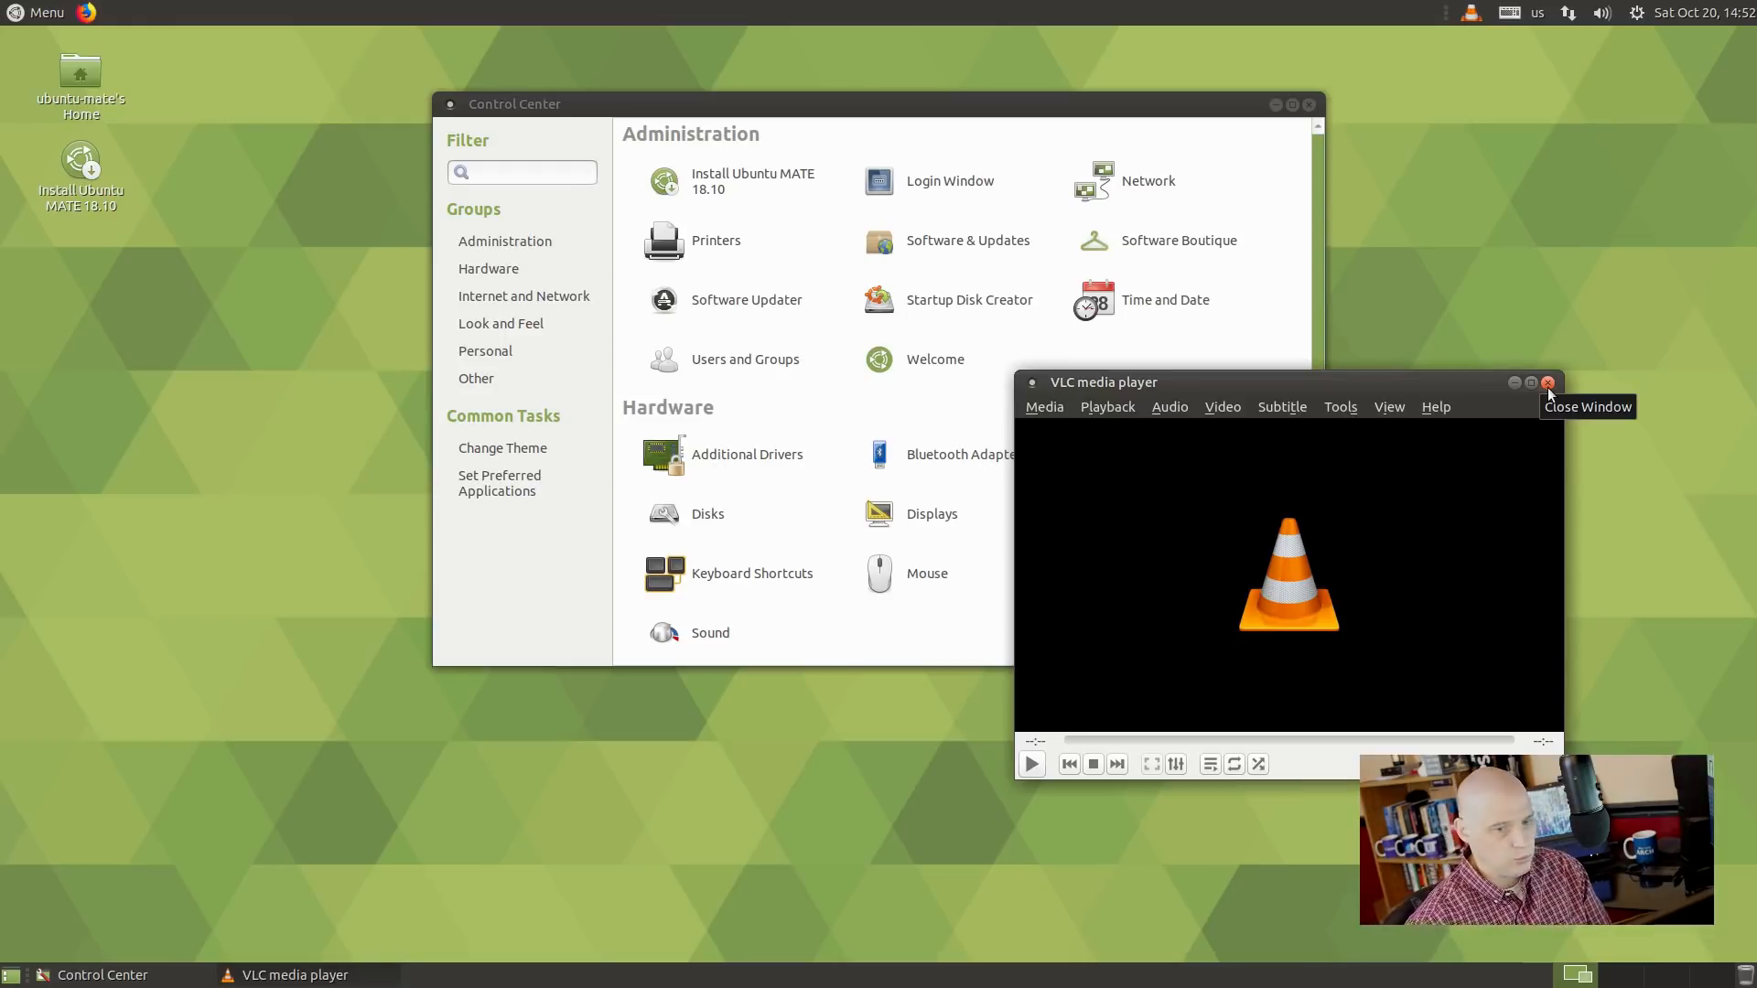
Close VLC, dismiss the applications menu, and move the Control Center window lower.
left_click(1547, 383)
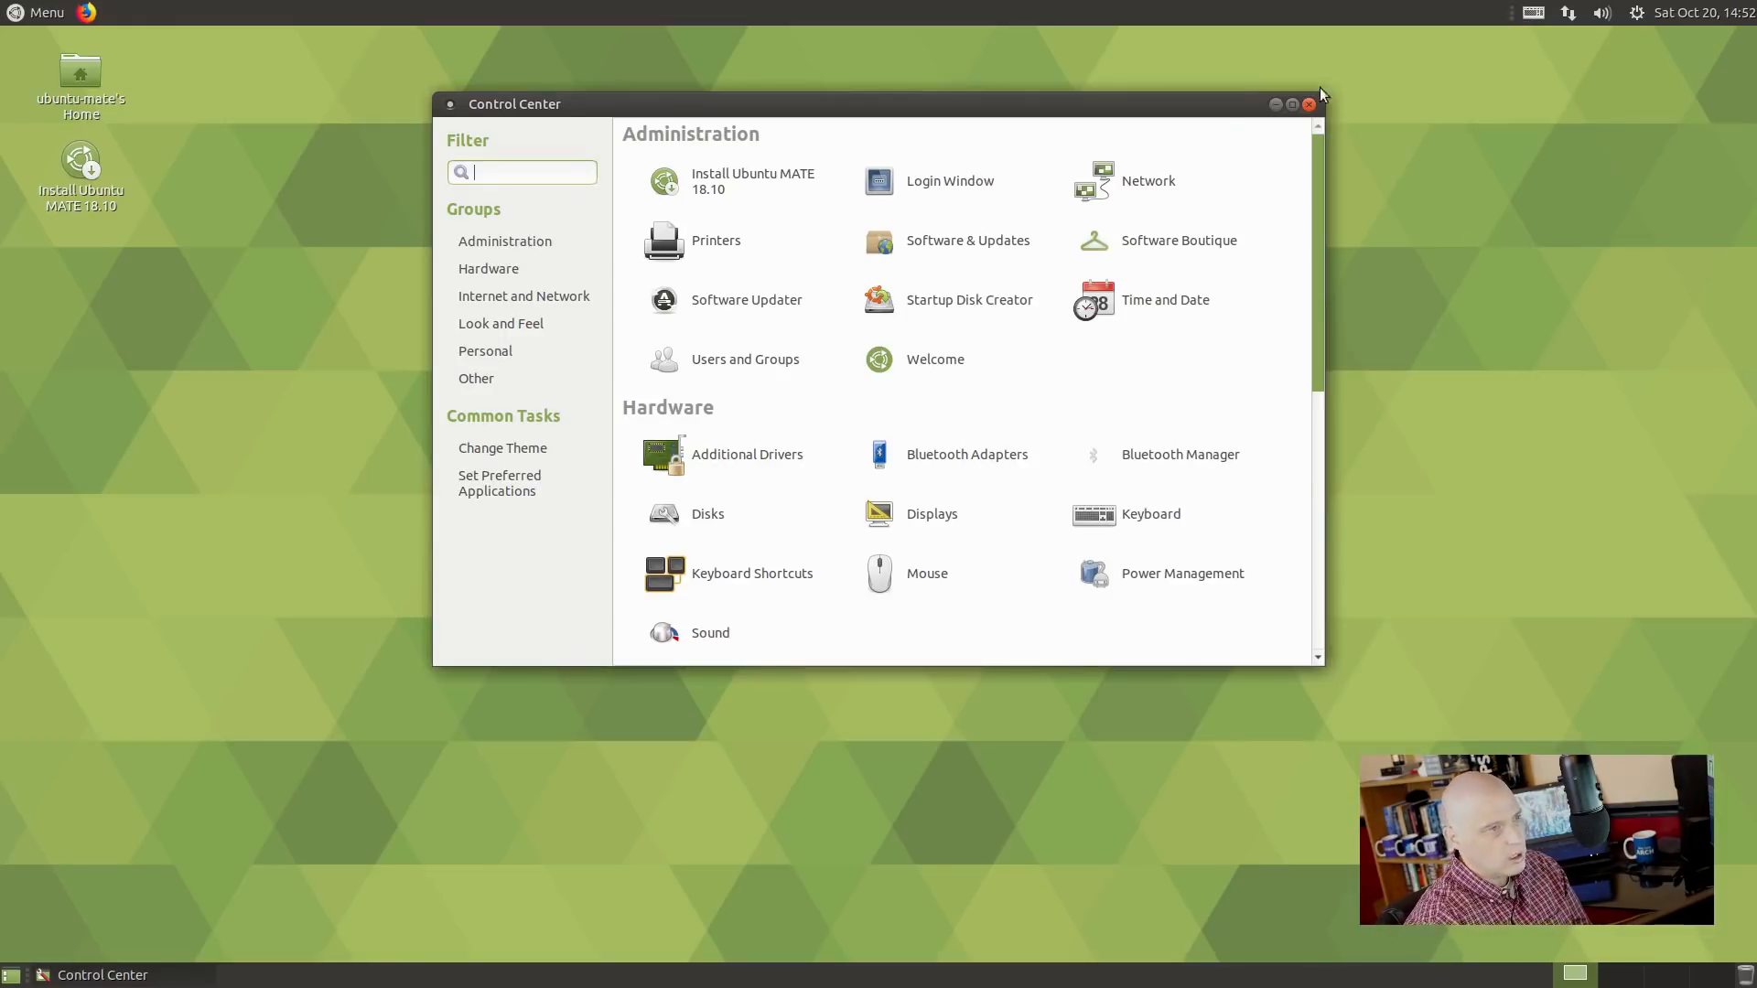
left_click(52, 19)
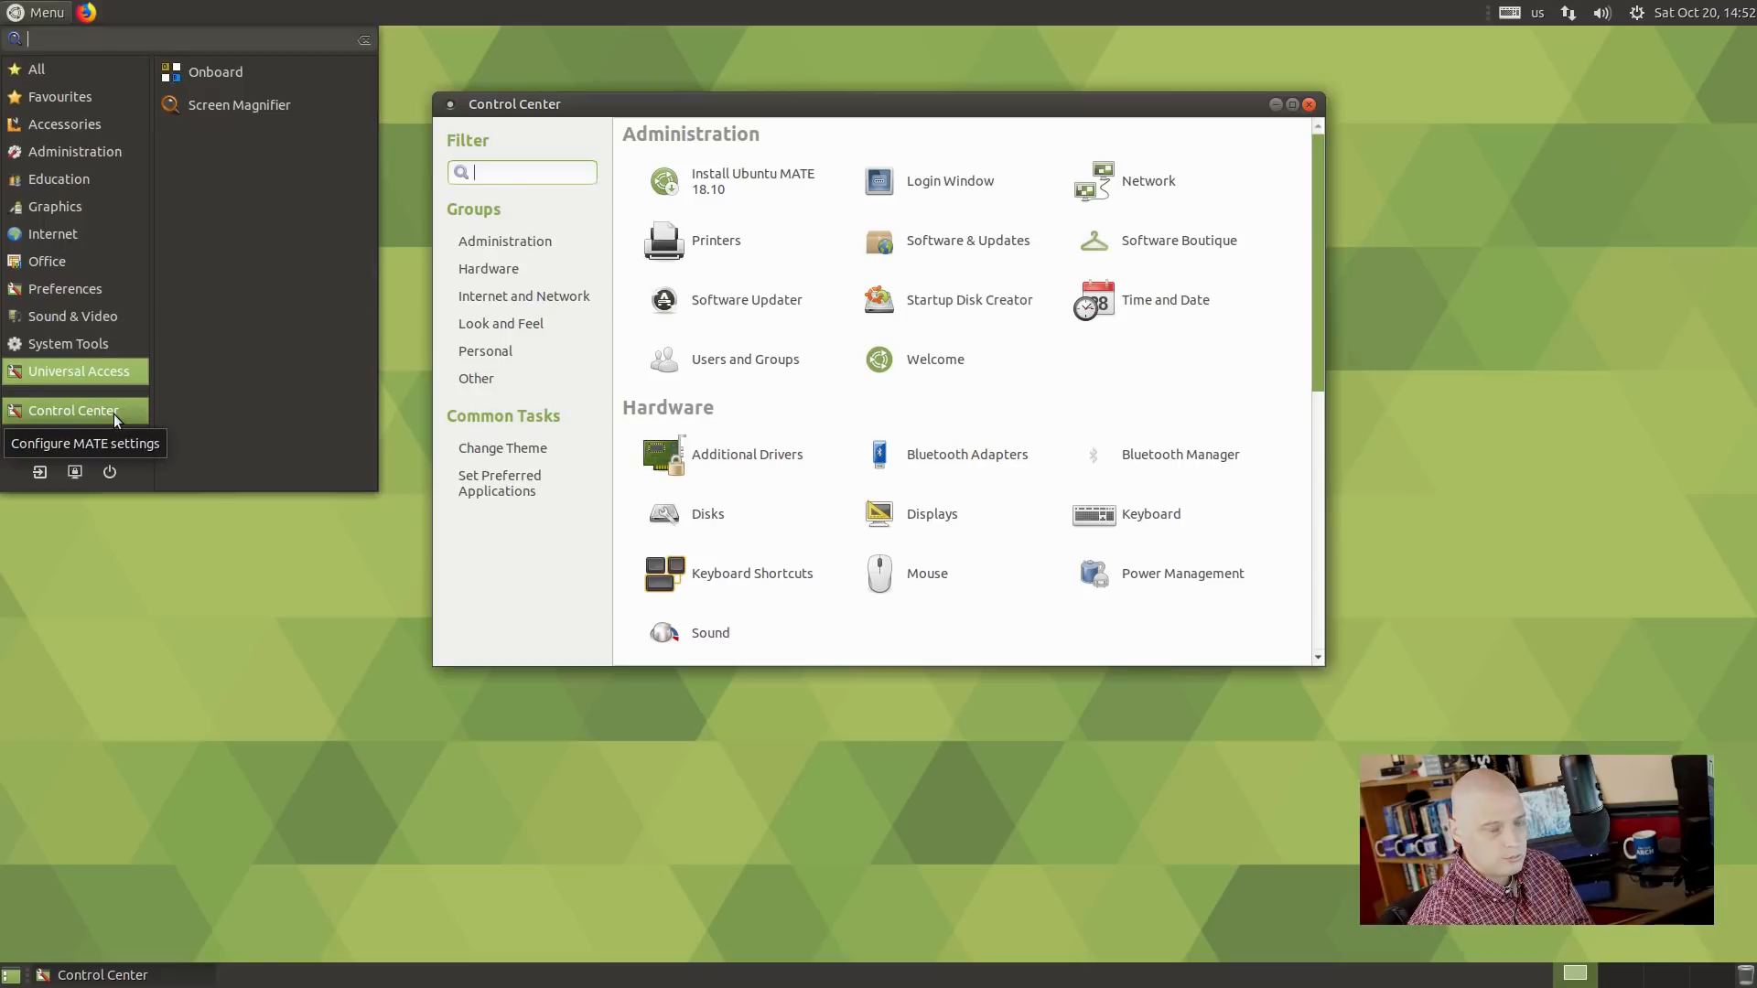
mouse_move(111, 348)
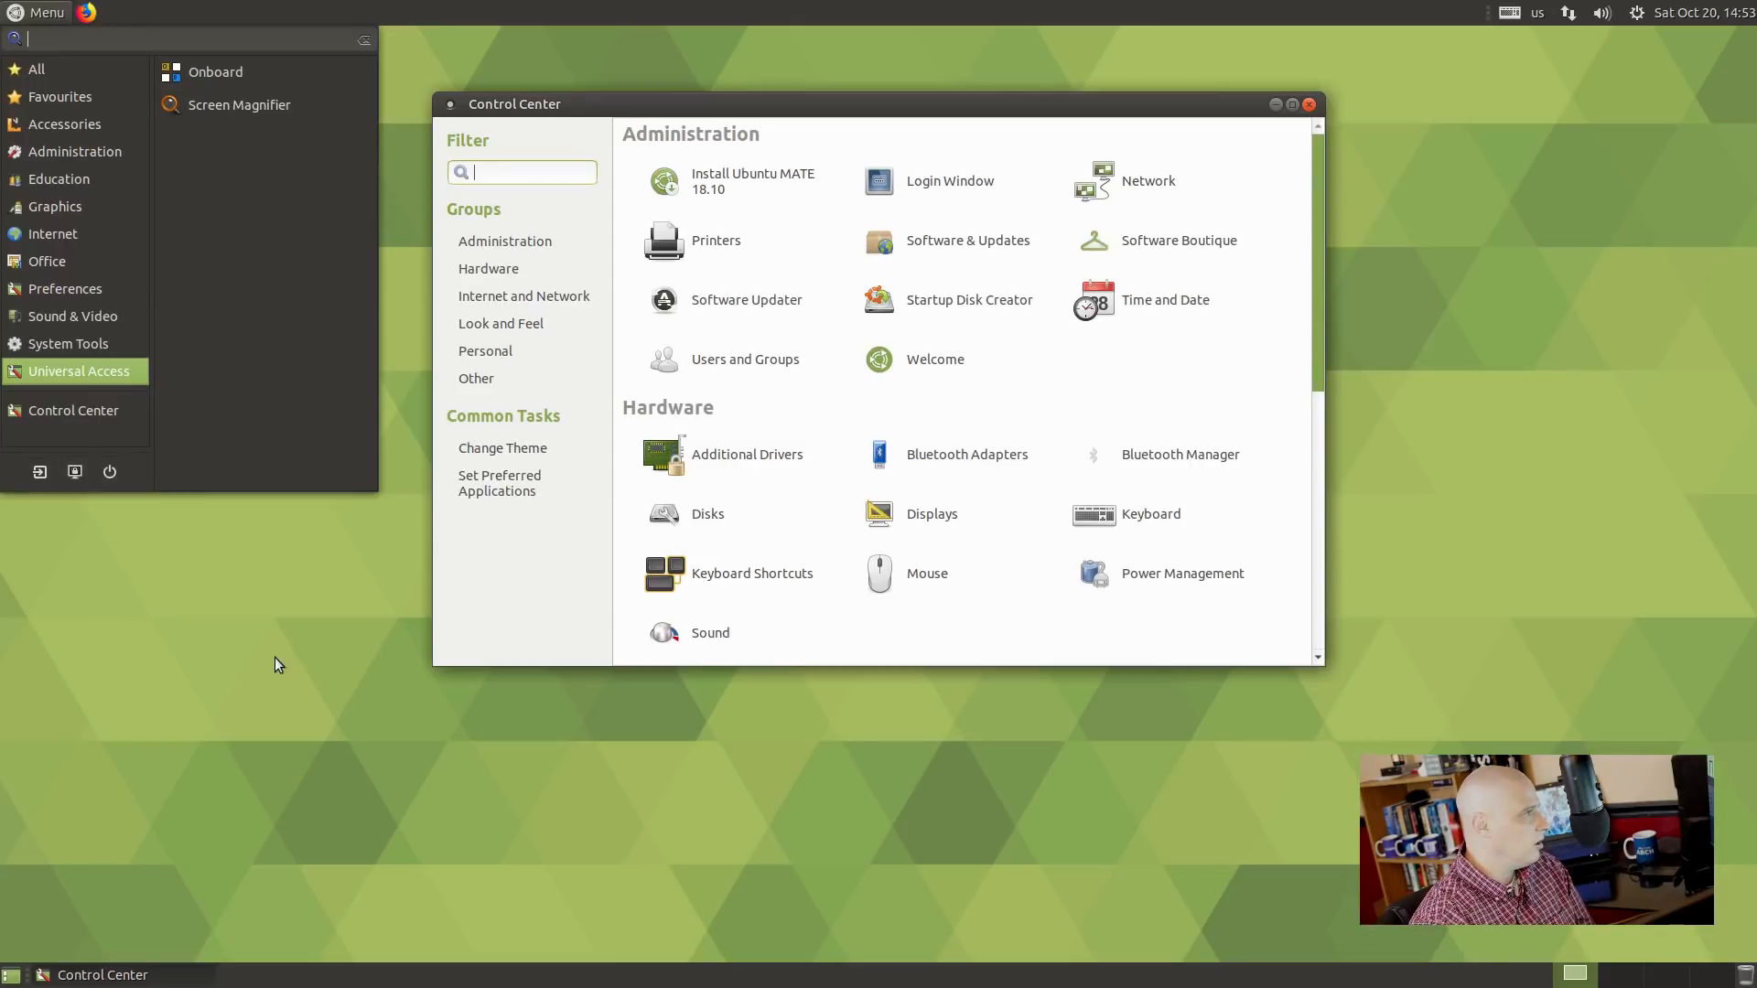
left_click(234, 688)
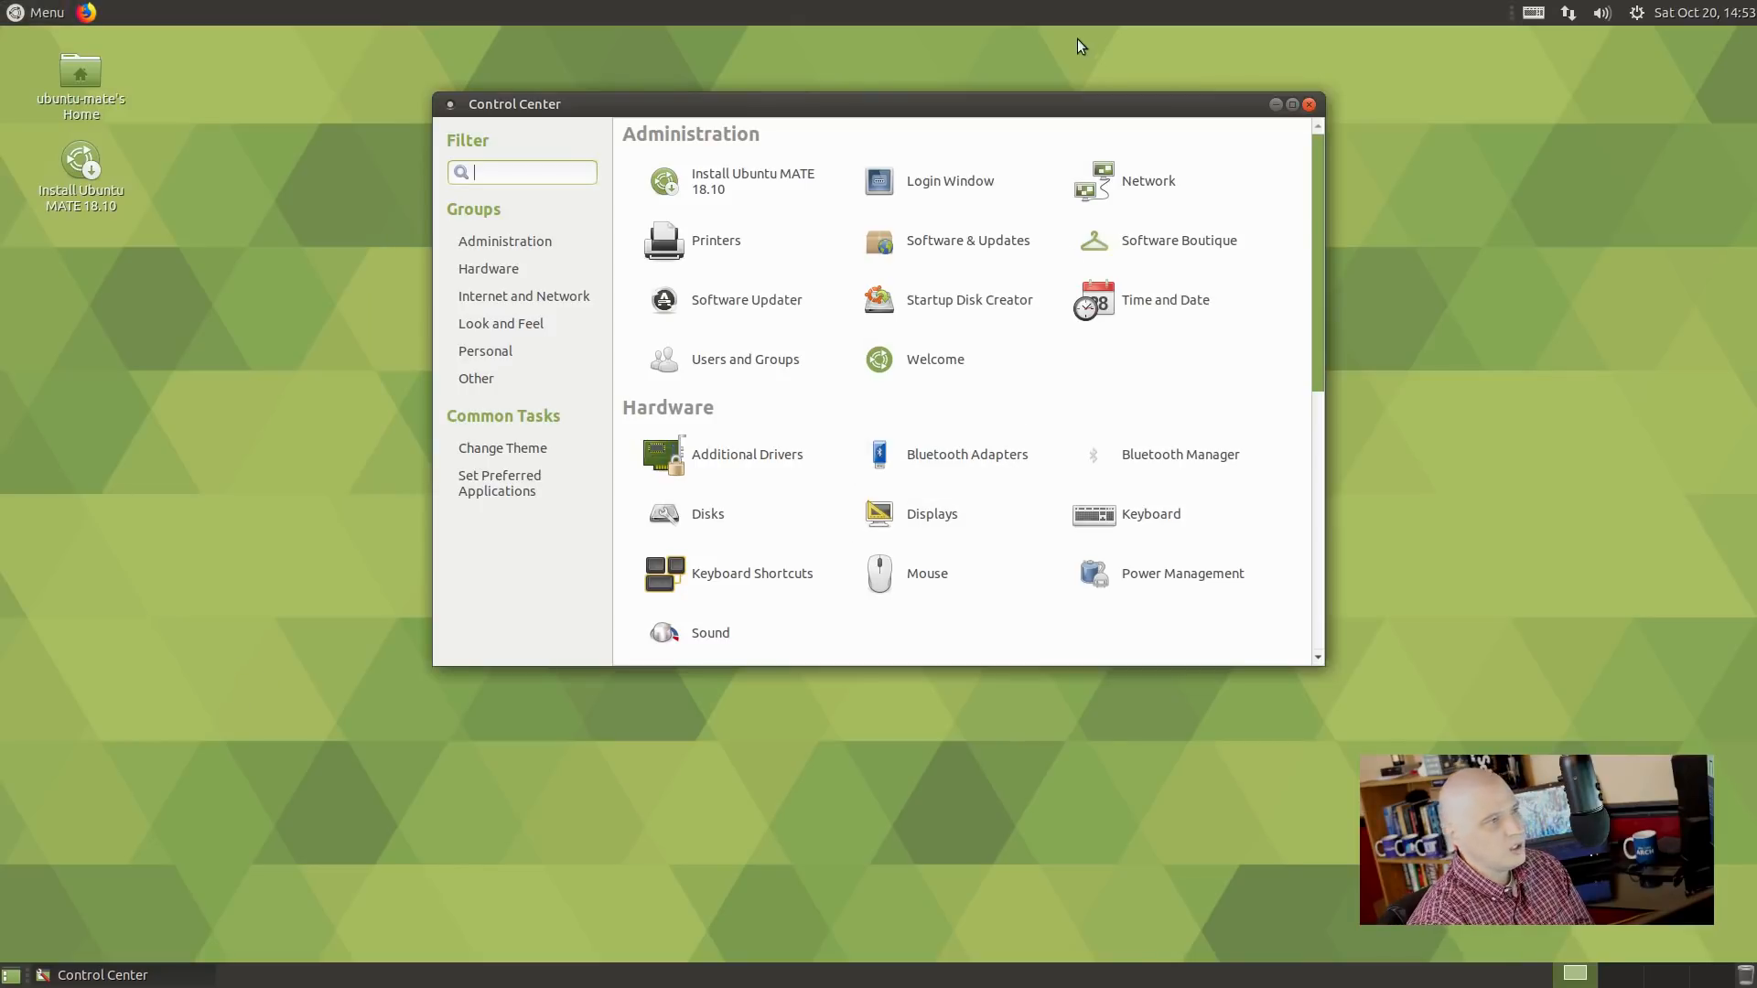
left_click_drag(864, 104, 869, 202)
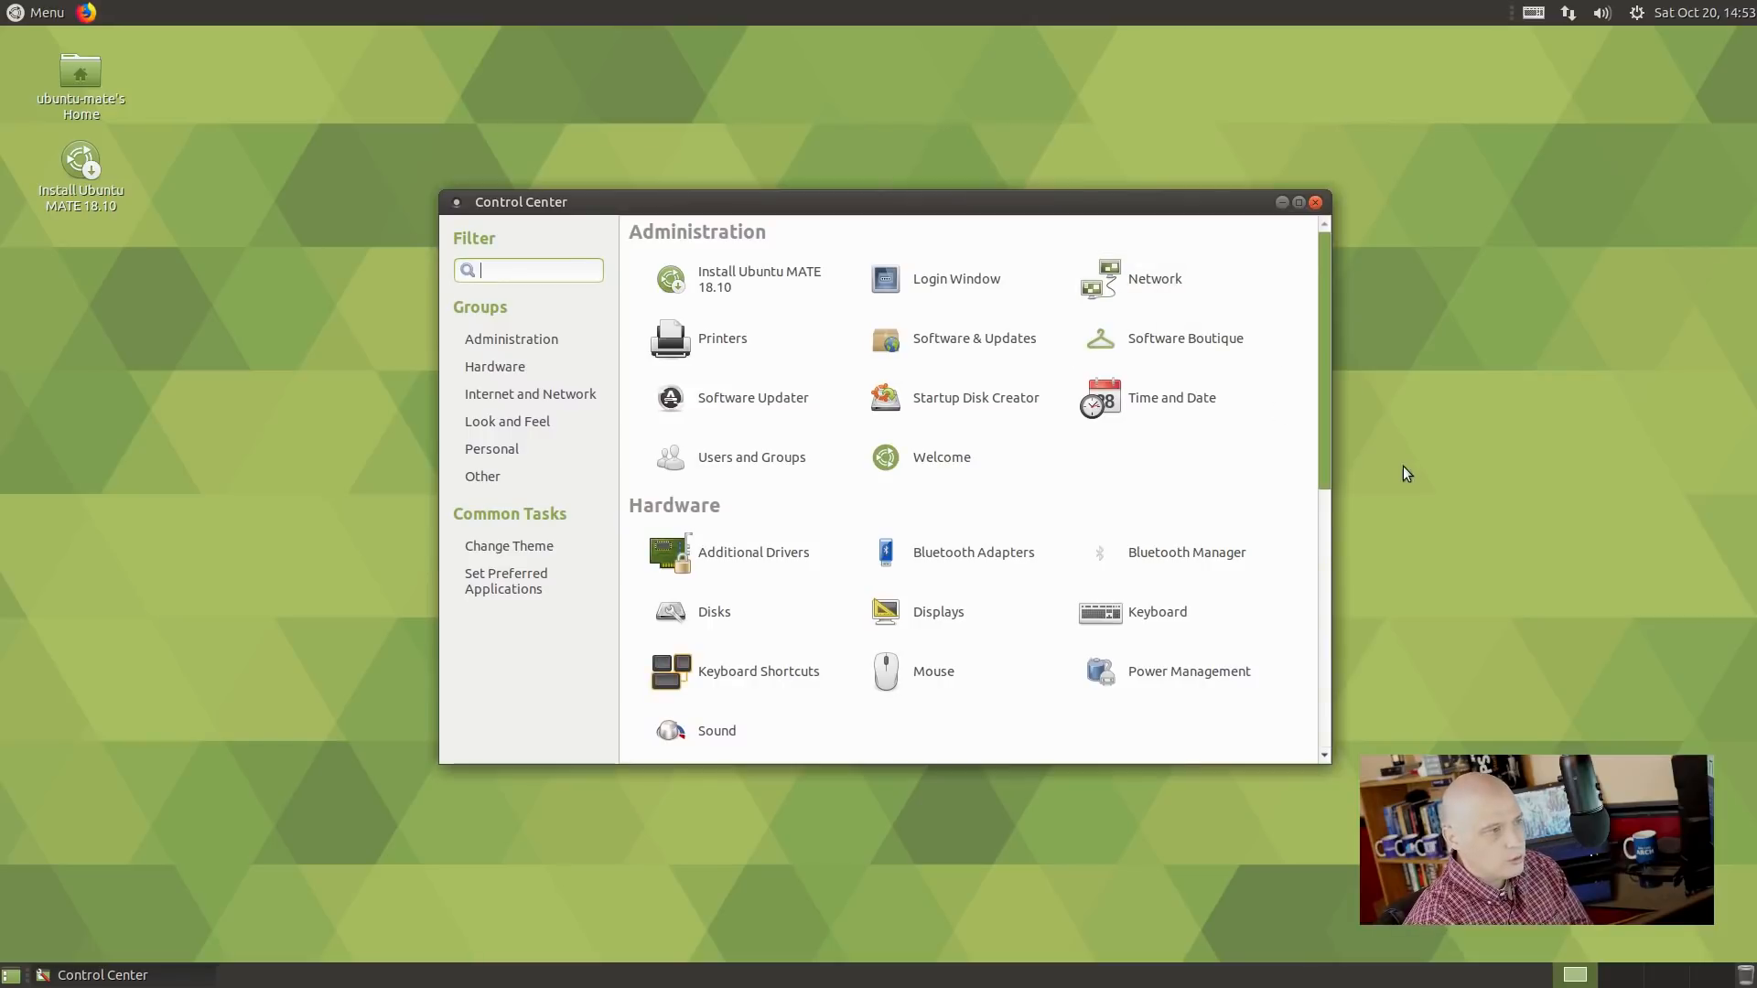
Review Software & Updates sources (main, universe, restricted, multiverse), close it, and launch Software Updater.
left_click(1017, 341)
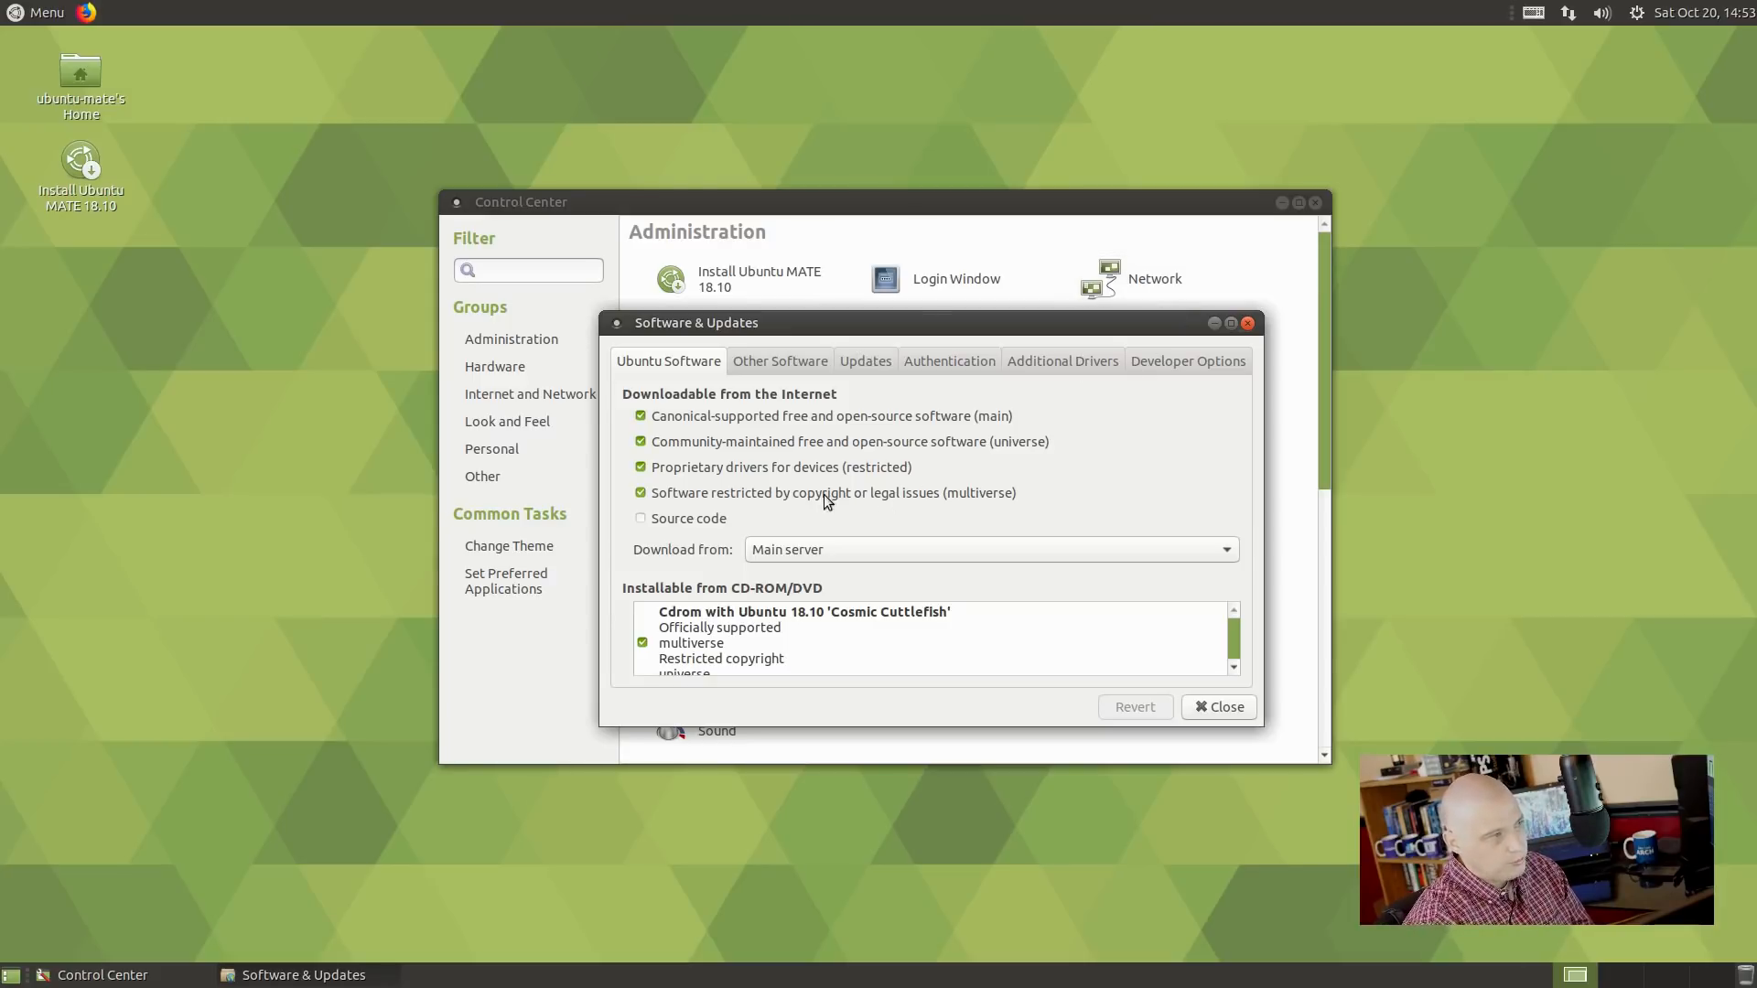
left_click(1248, 324)
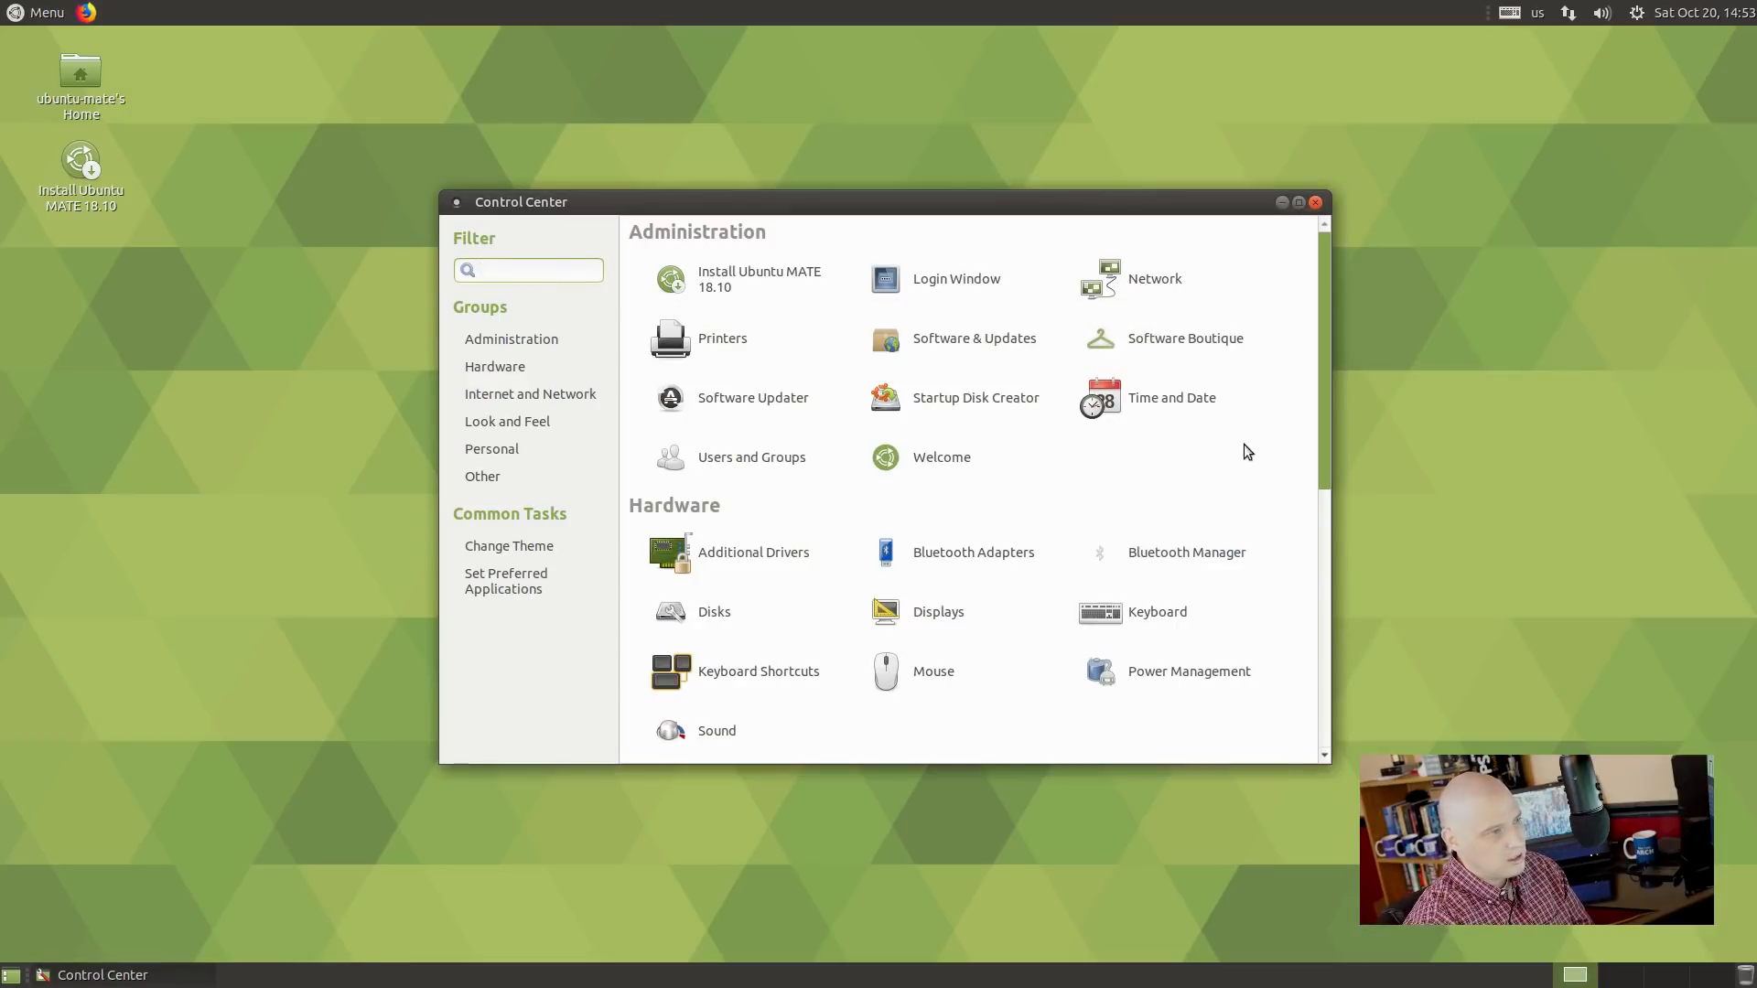
left_click(778, 397)
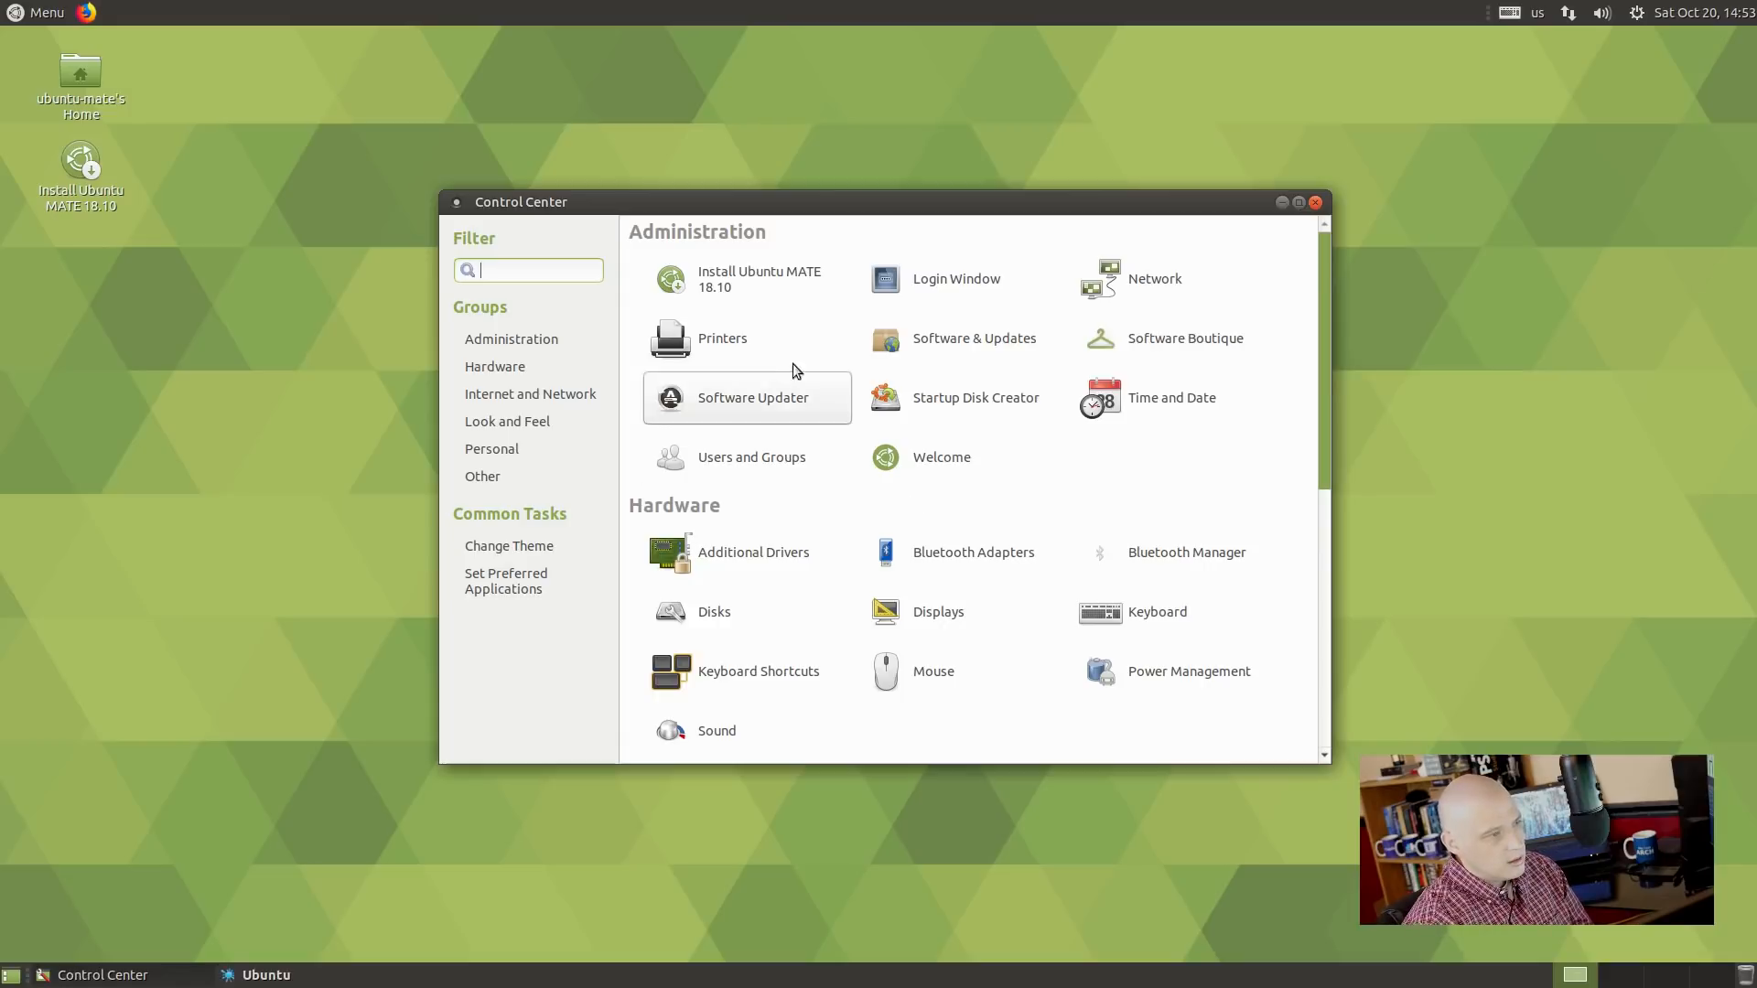
Open Appearance Preferences on Ambiant-MATE, move it right, and open the home folder from the desktop.
scroll(1128, 436, "down", 3)
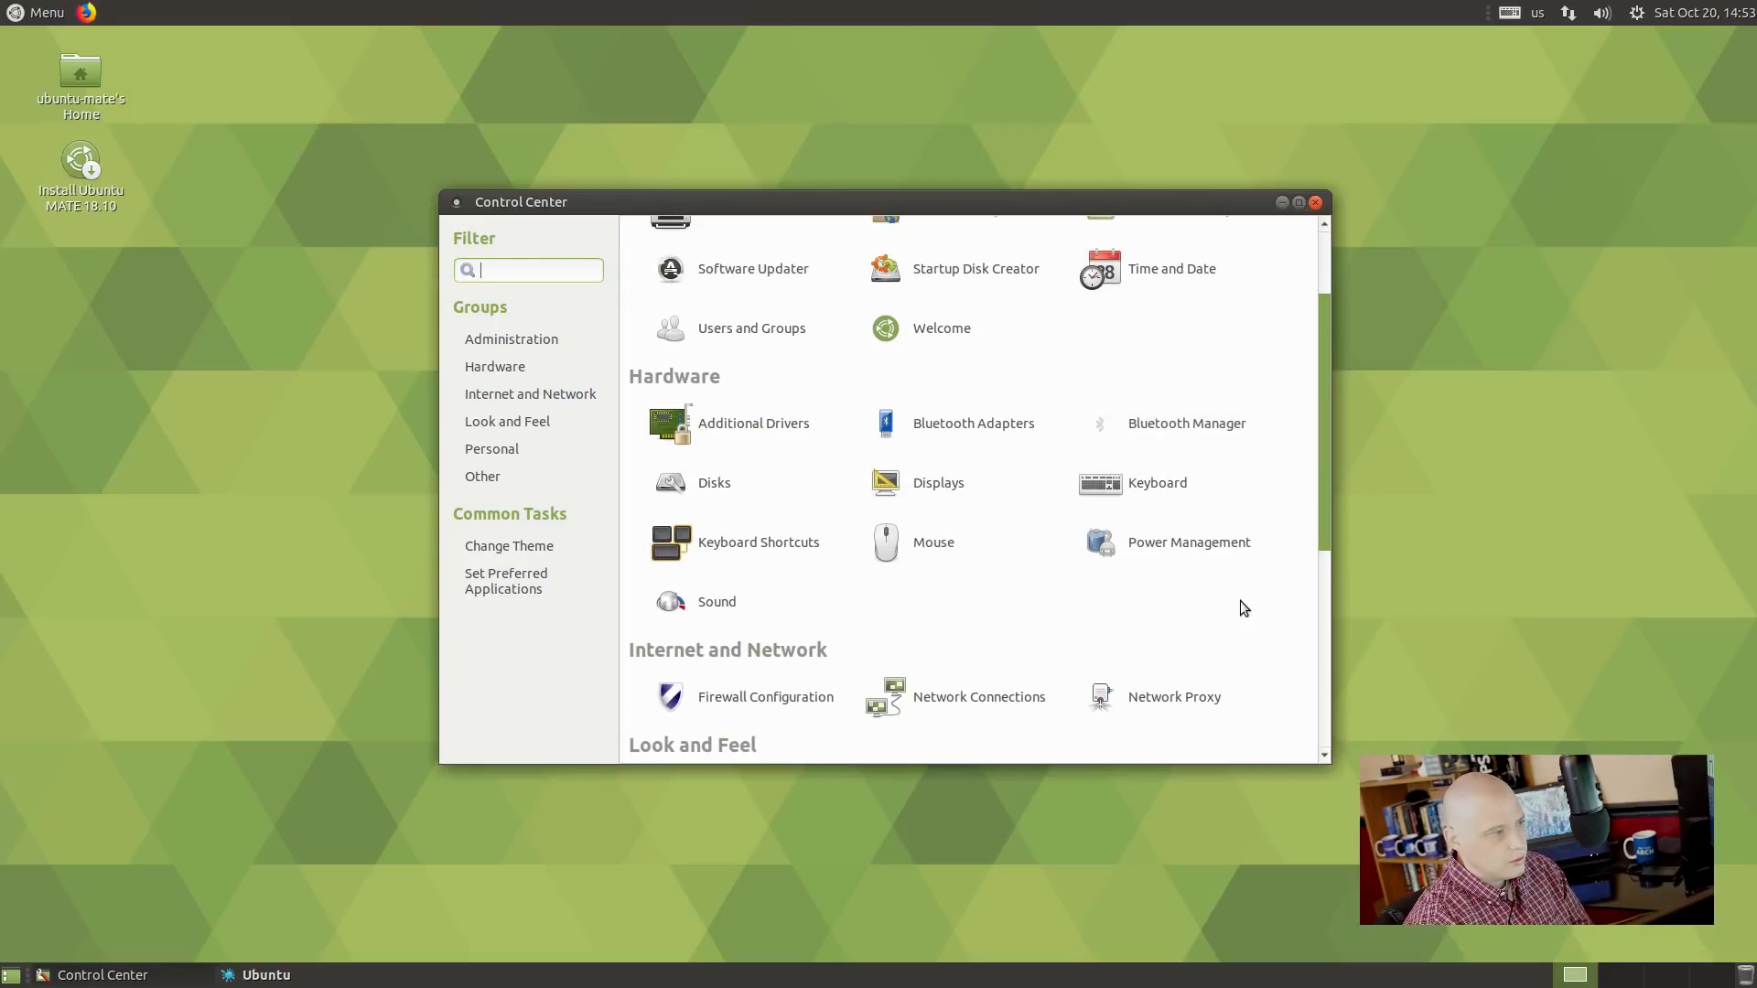
scroll(1241, 601, "down", 5)
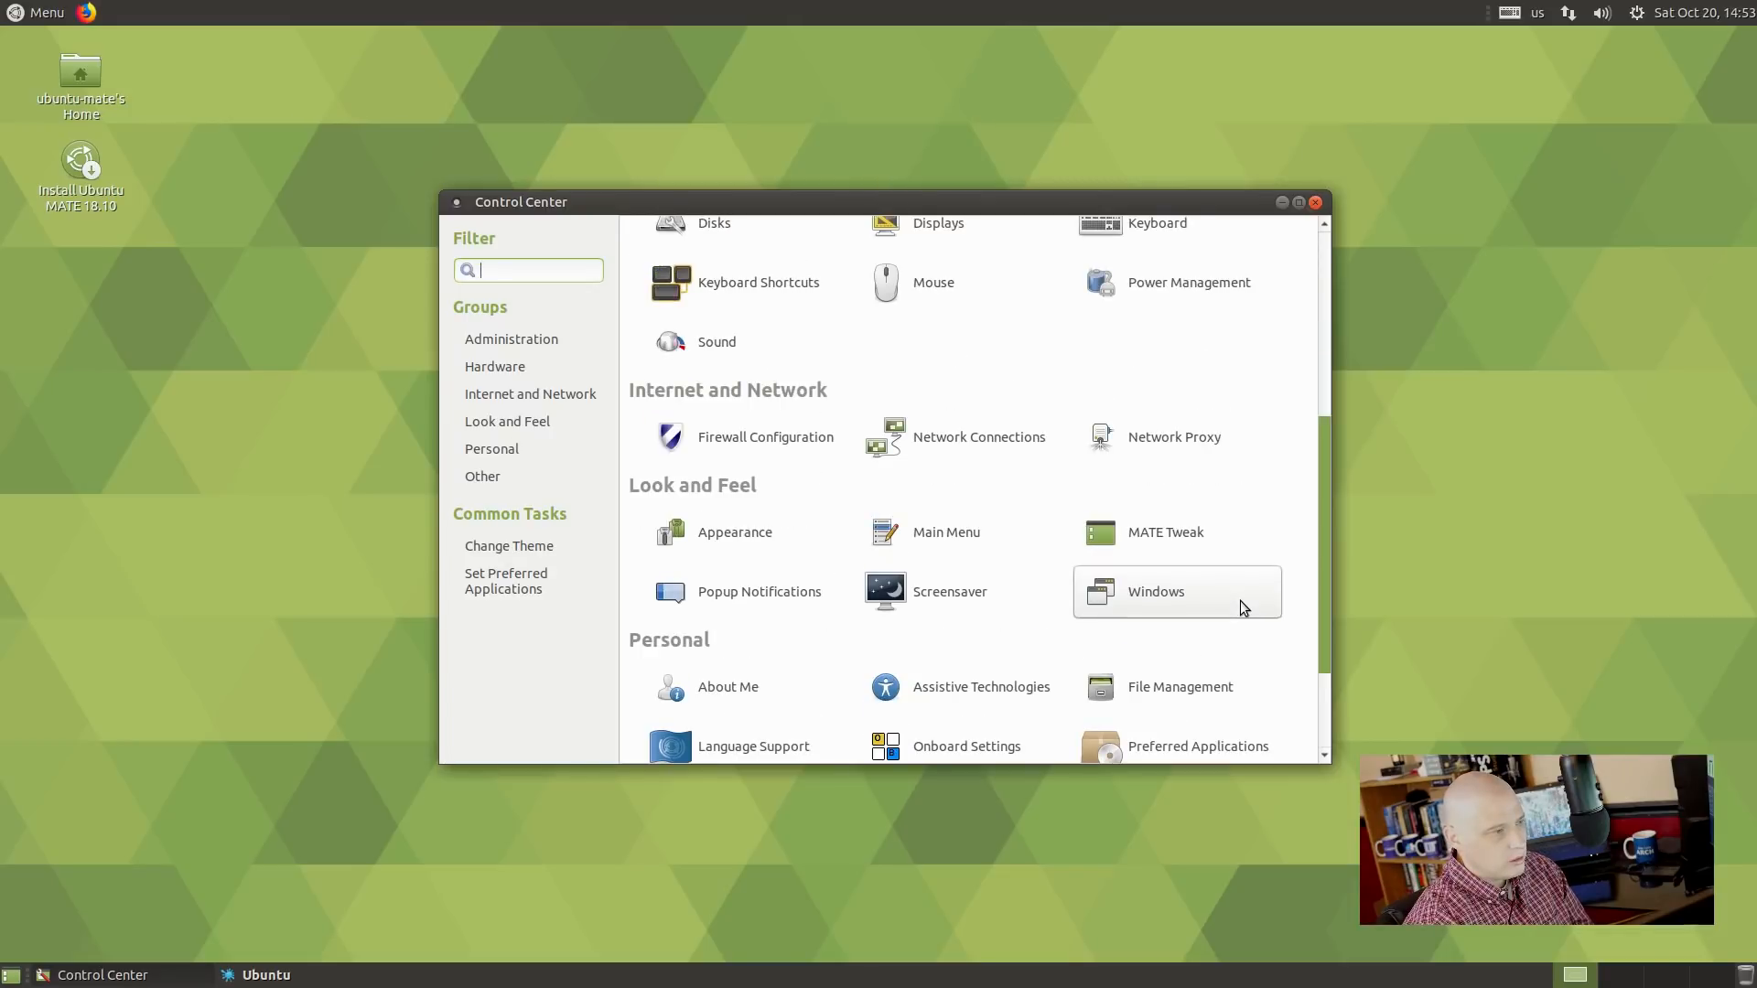
left_click(731, 539)
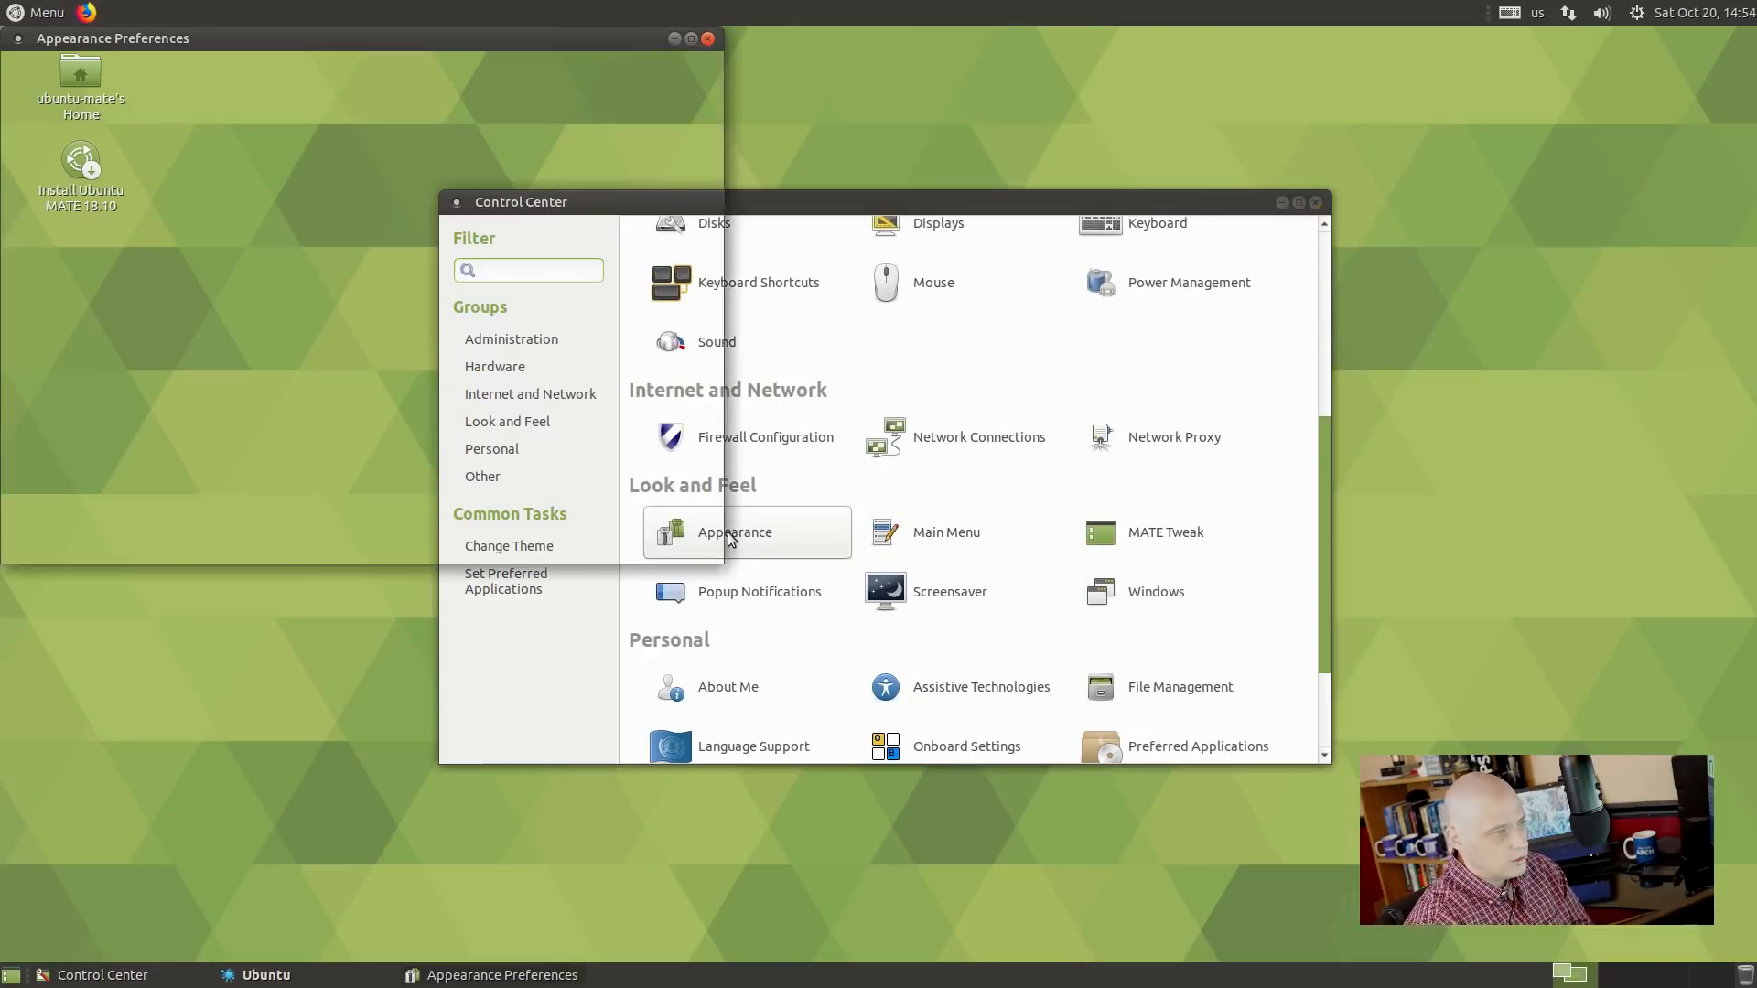
left_click_drag(602, 63, 1446, 106)
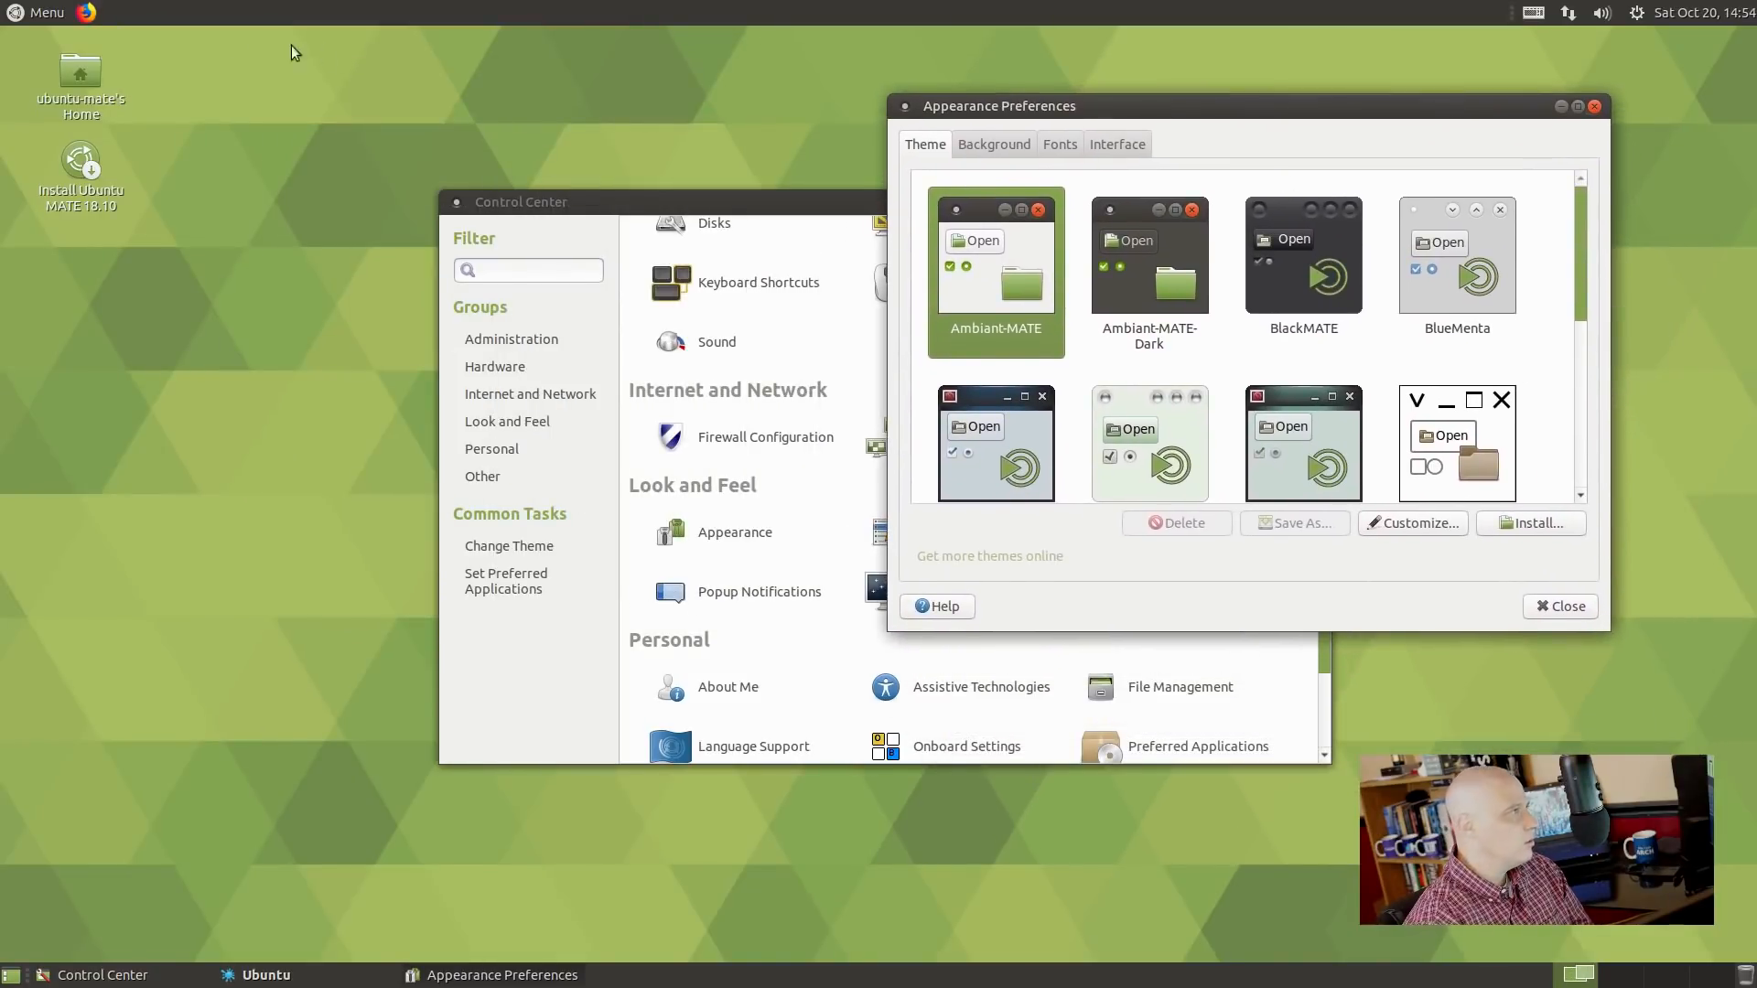
left_click(81, 98)
double_click(80, 92)
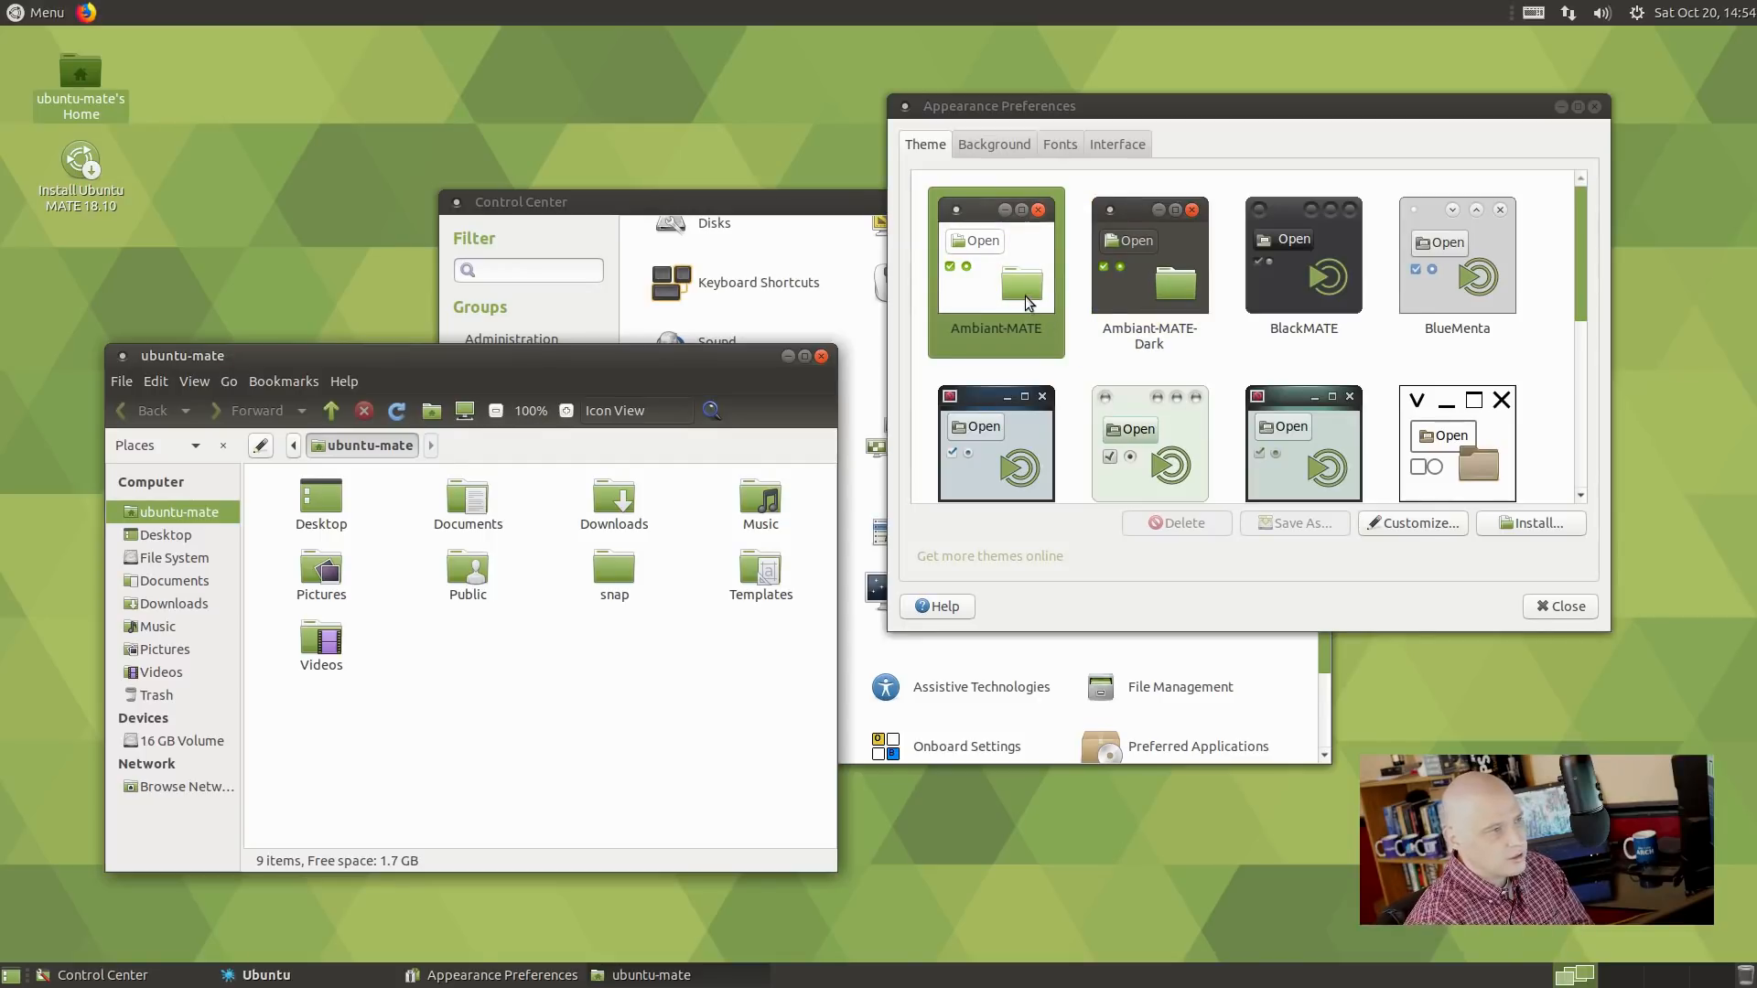
Compare the Ambiant-MATE-Dark and BlackMATE themes, ending on BlackMATE.
left_click(1149, 261)
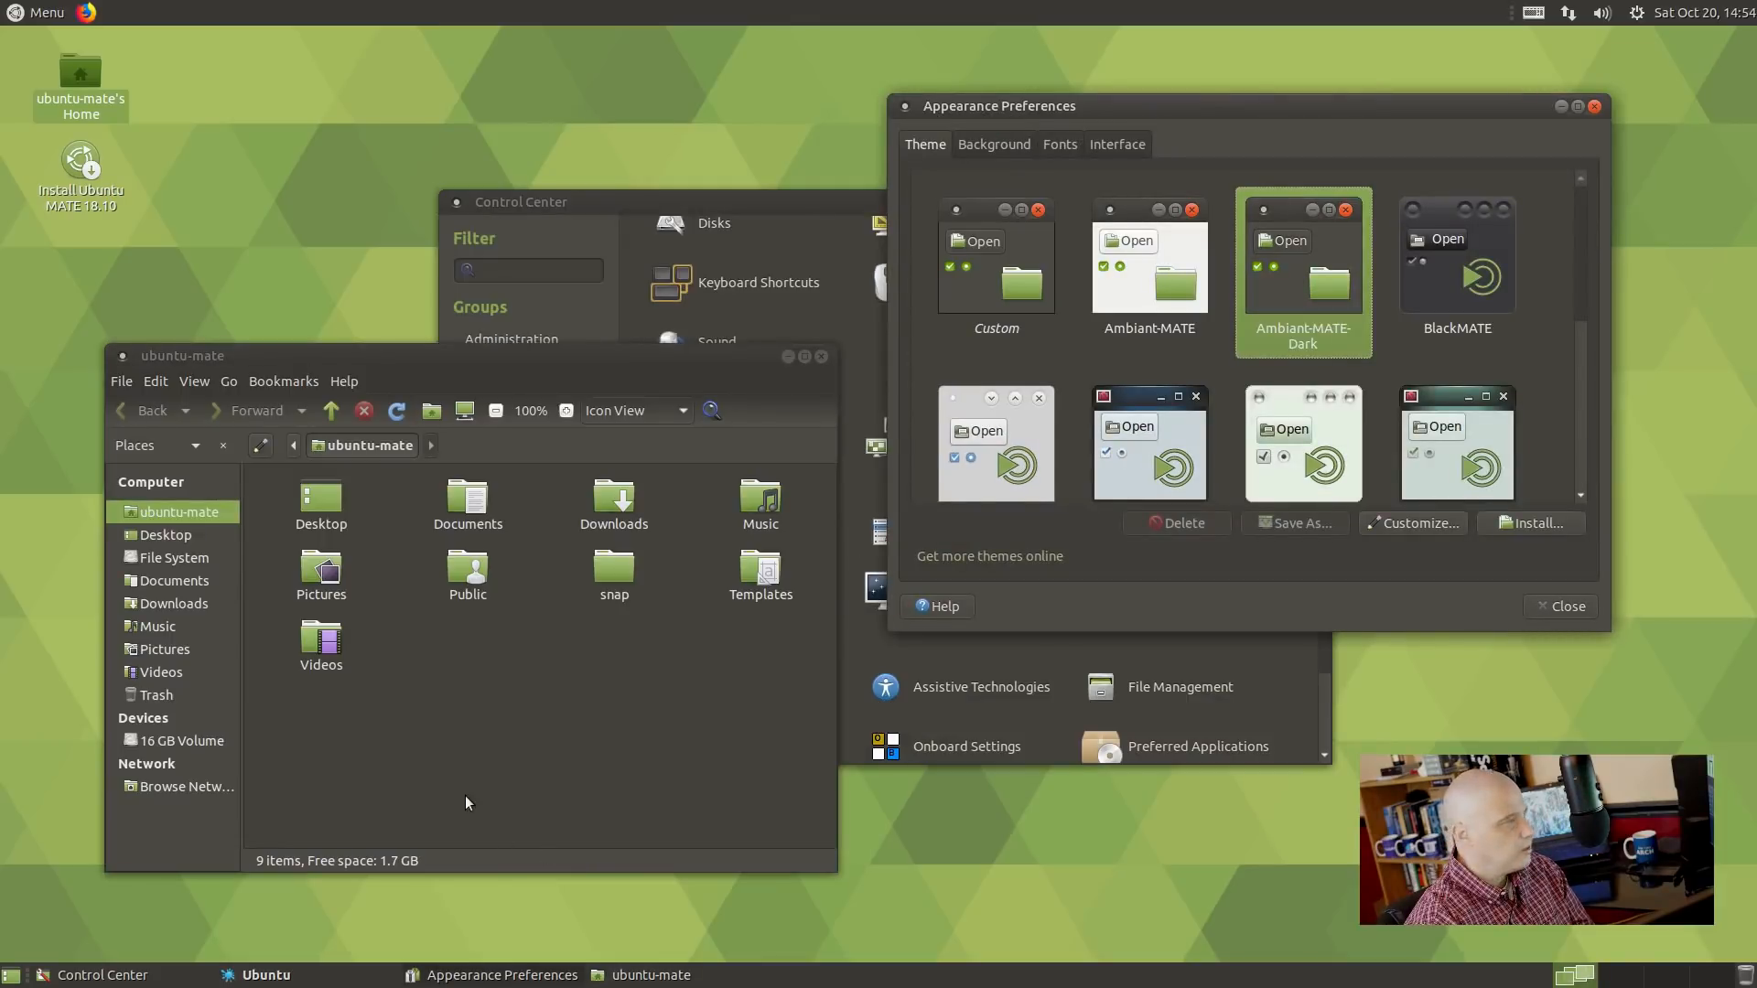
left_click(1468, 296)
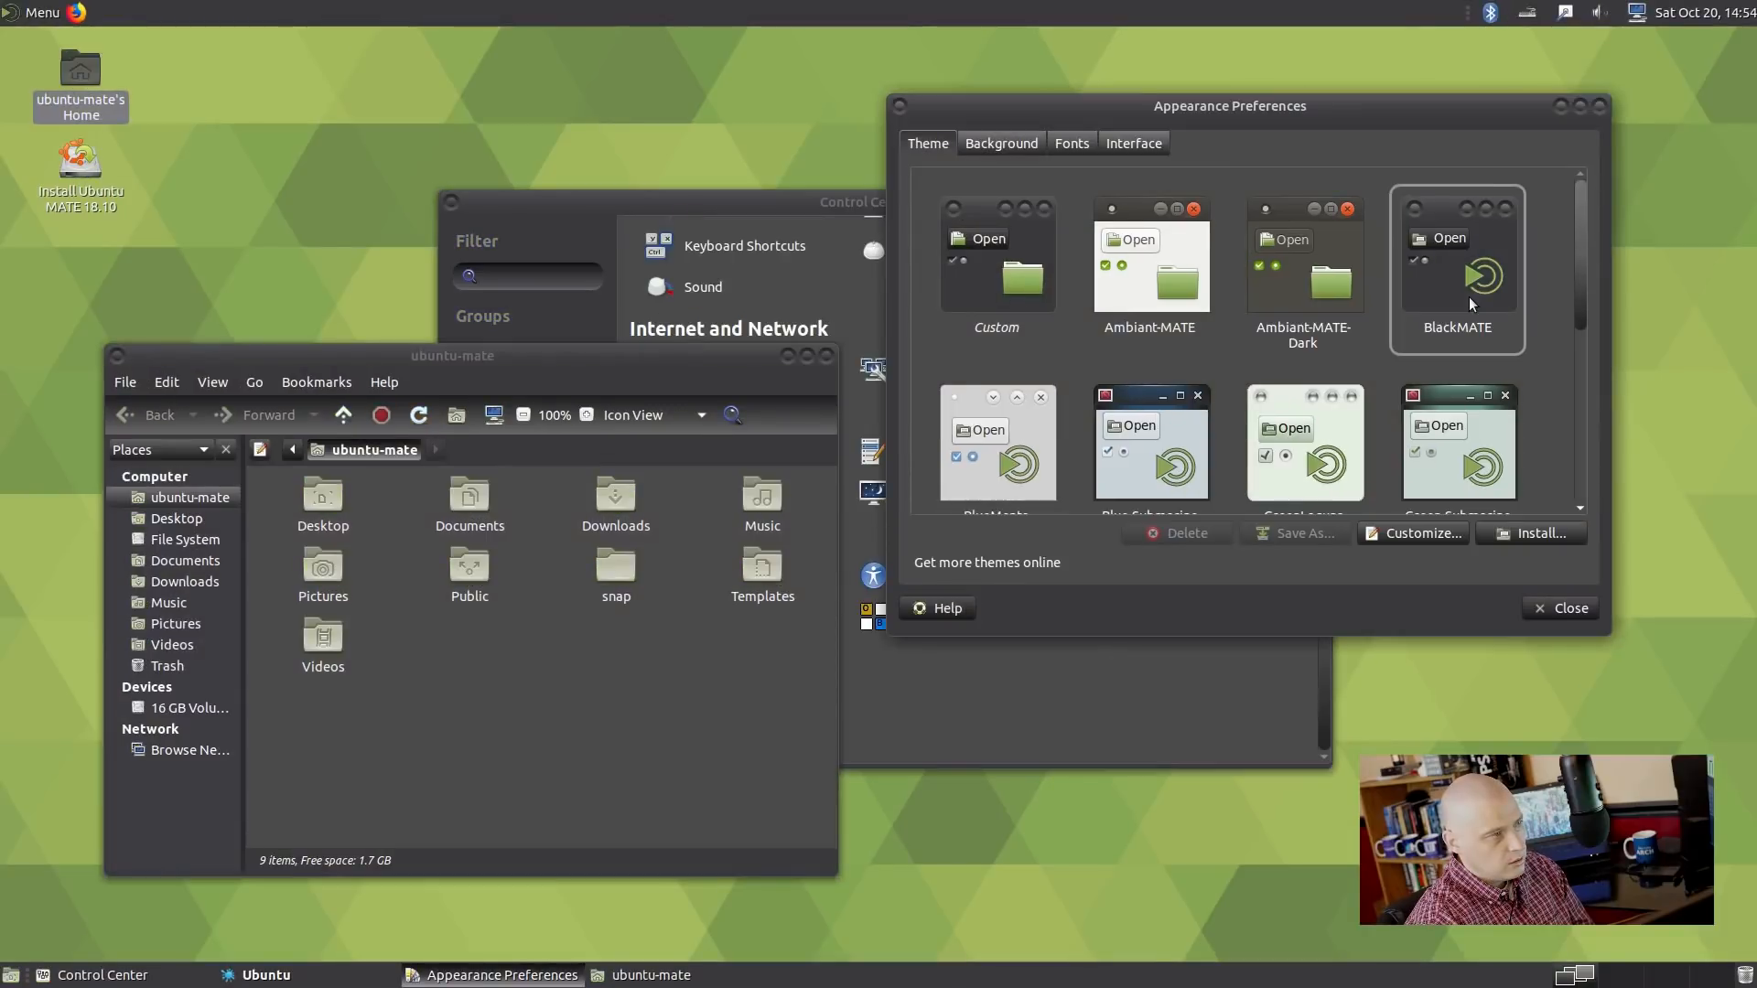
left_click(1281, 249)
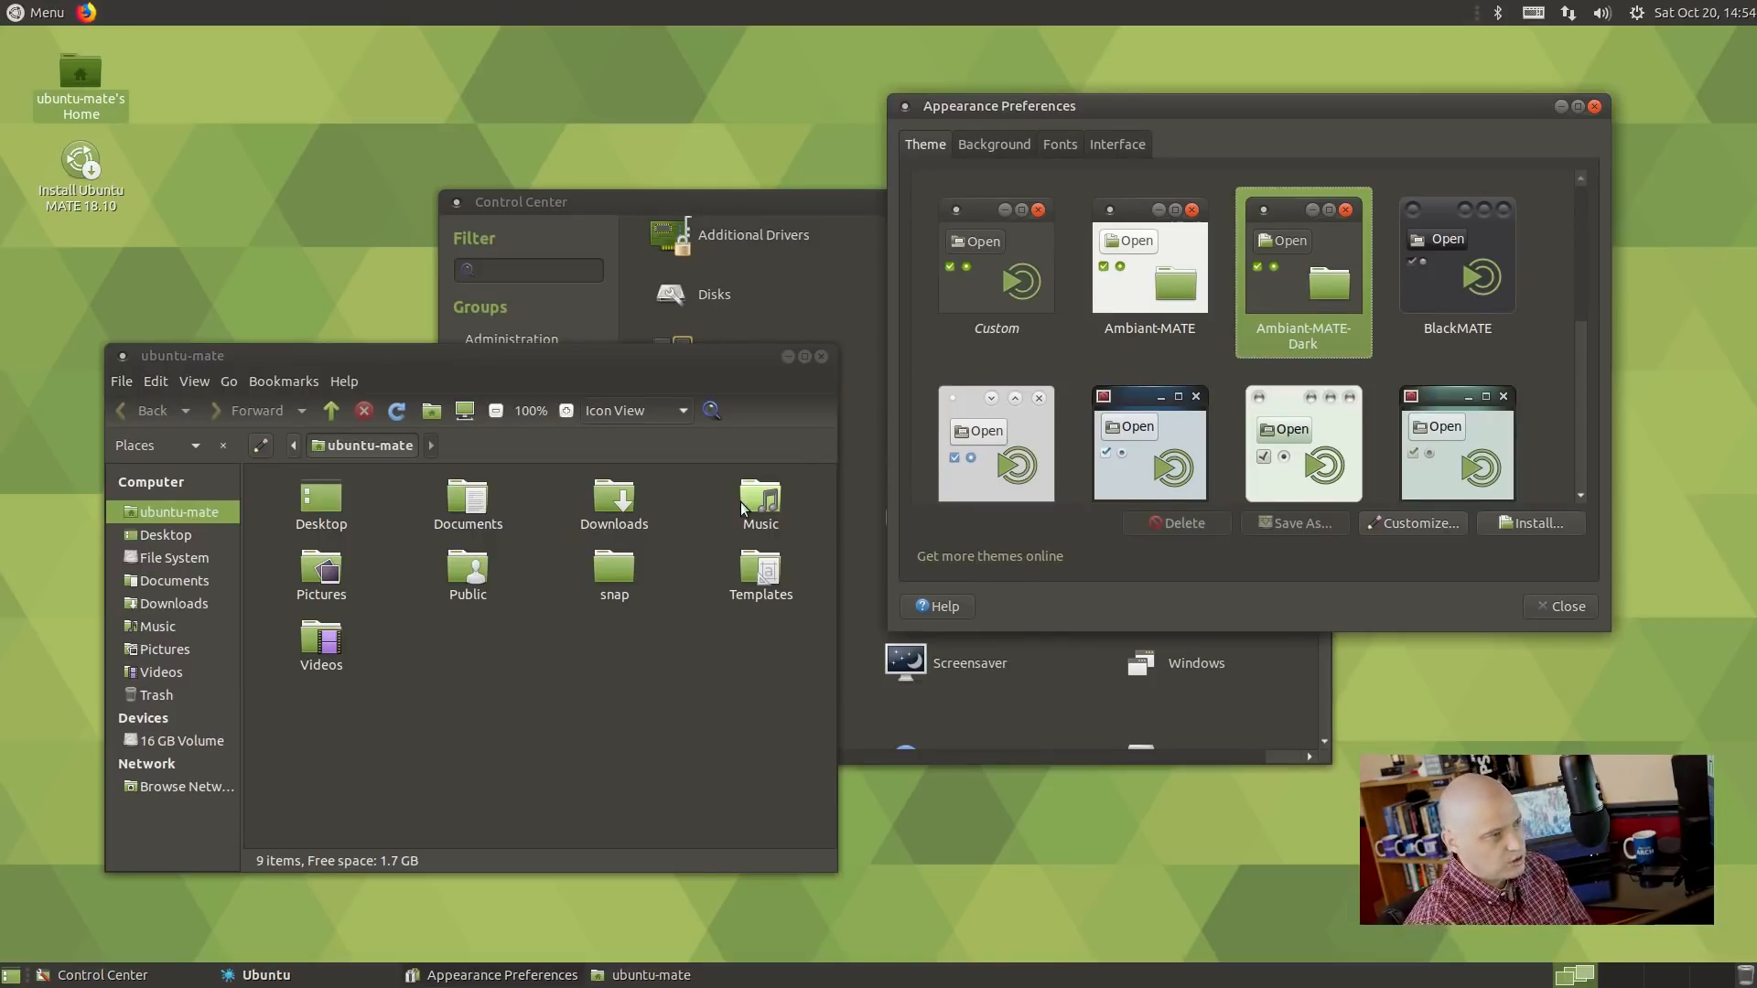
left_click(1401, 270)
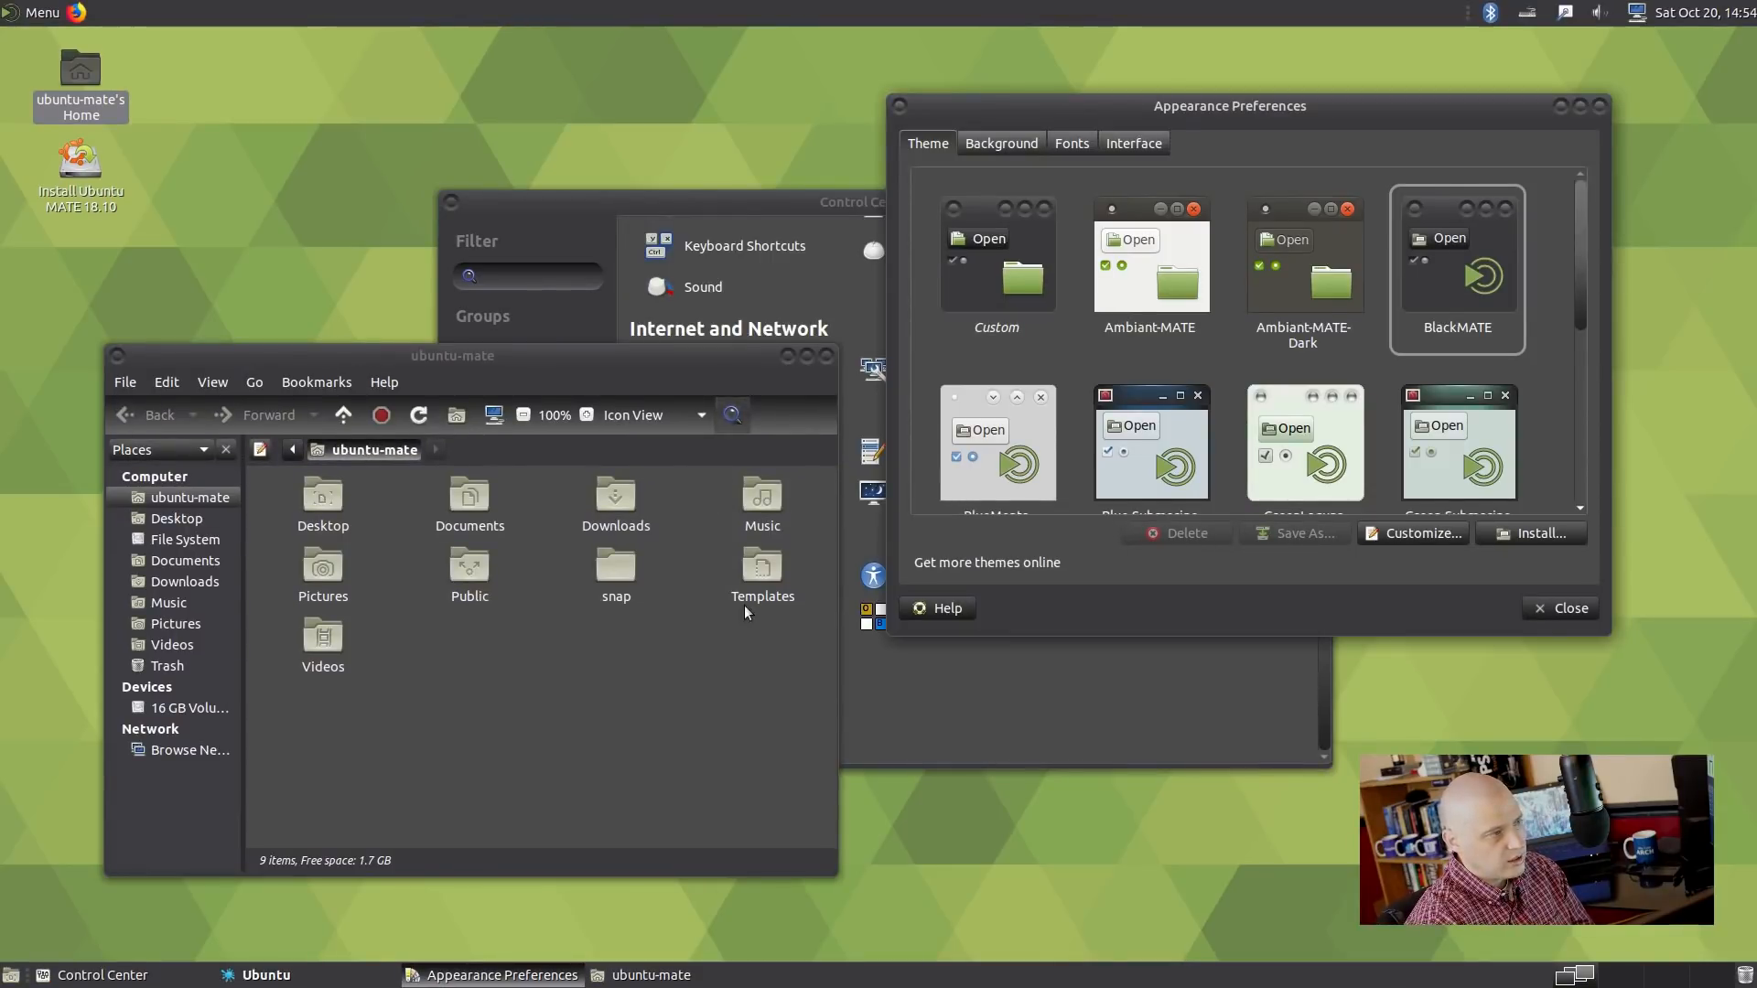
Try the BlueMenta, GreenLaguna, Green-Submarine and TraditionalOk themes in turn.
scroll(1087, 411, "down", 3)
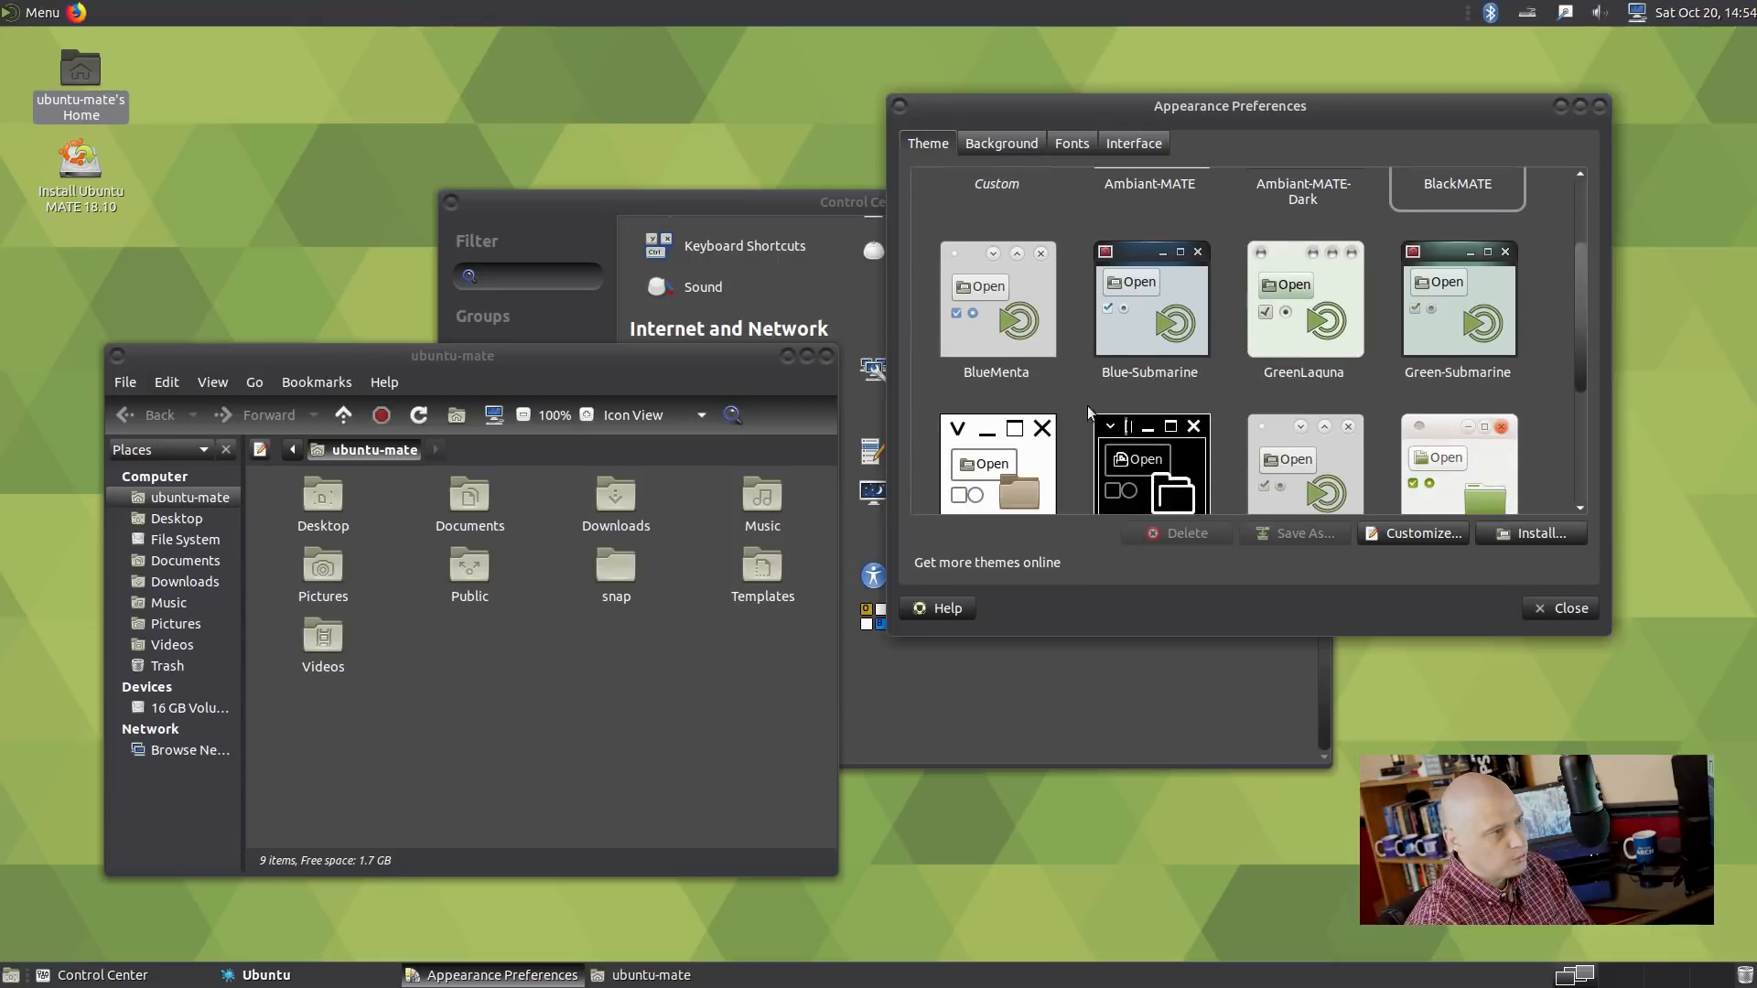
left_click(1041, 328)
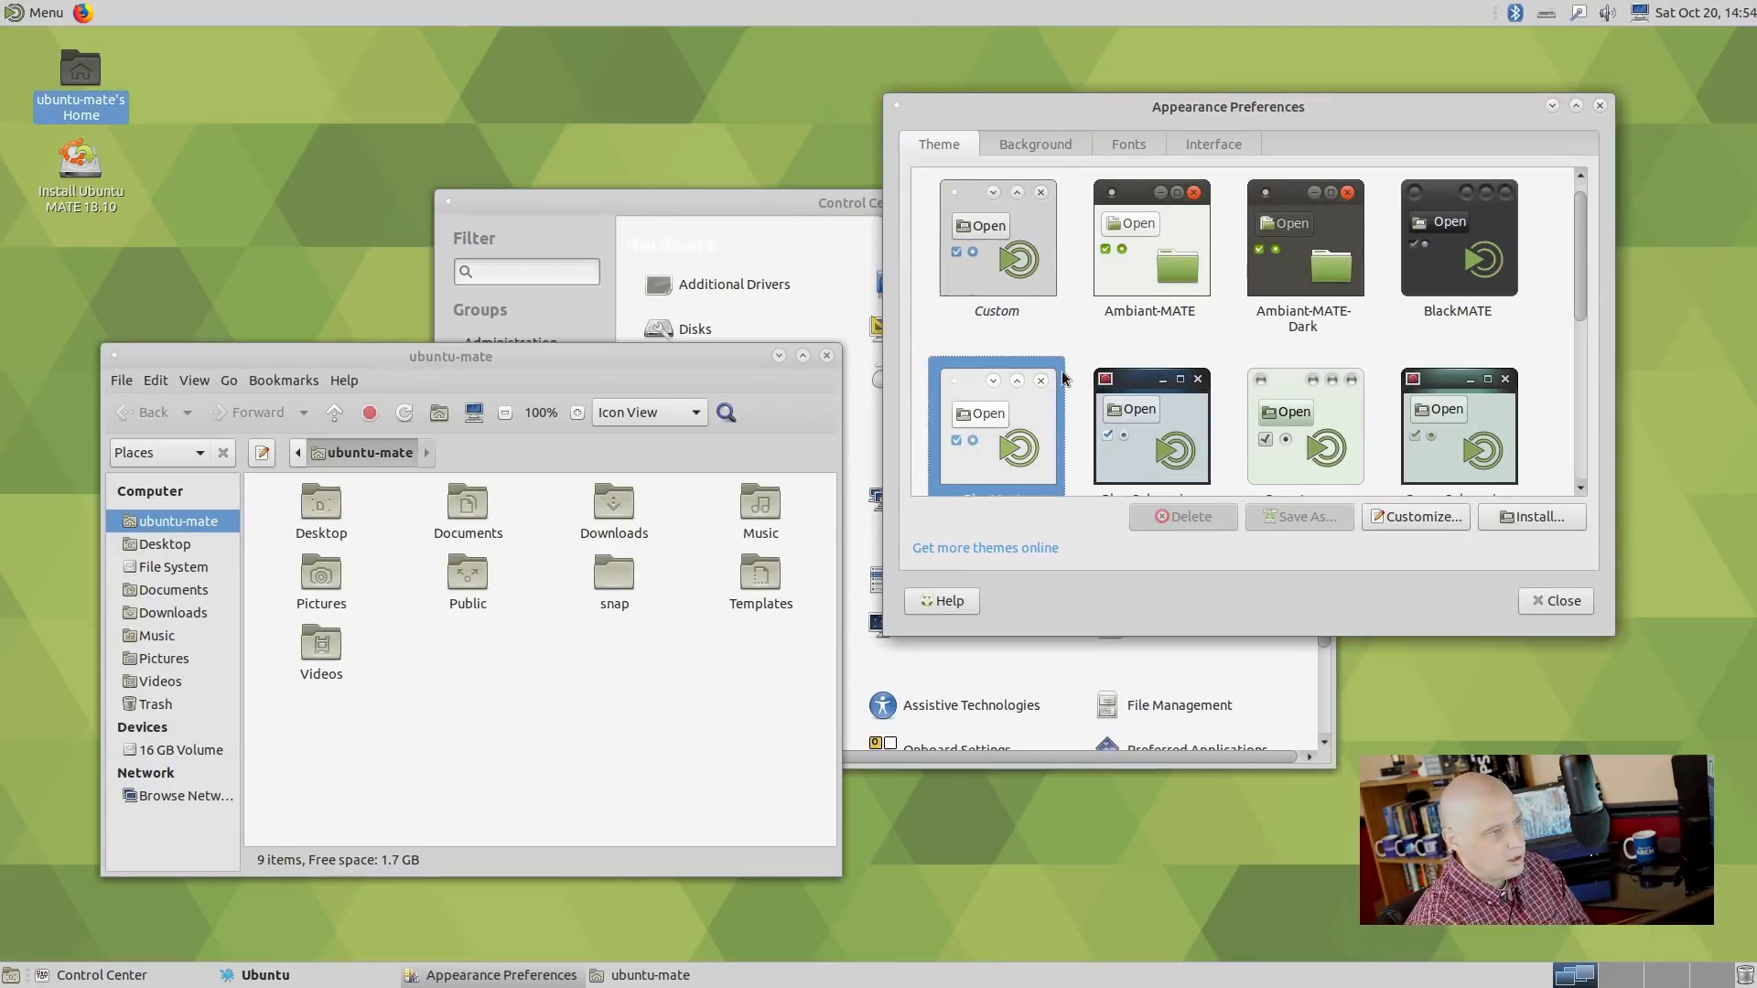
scroll(1062, 366, "down", 1)
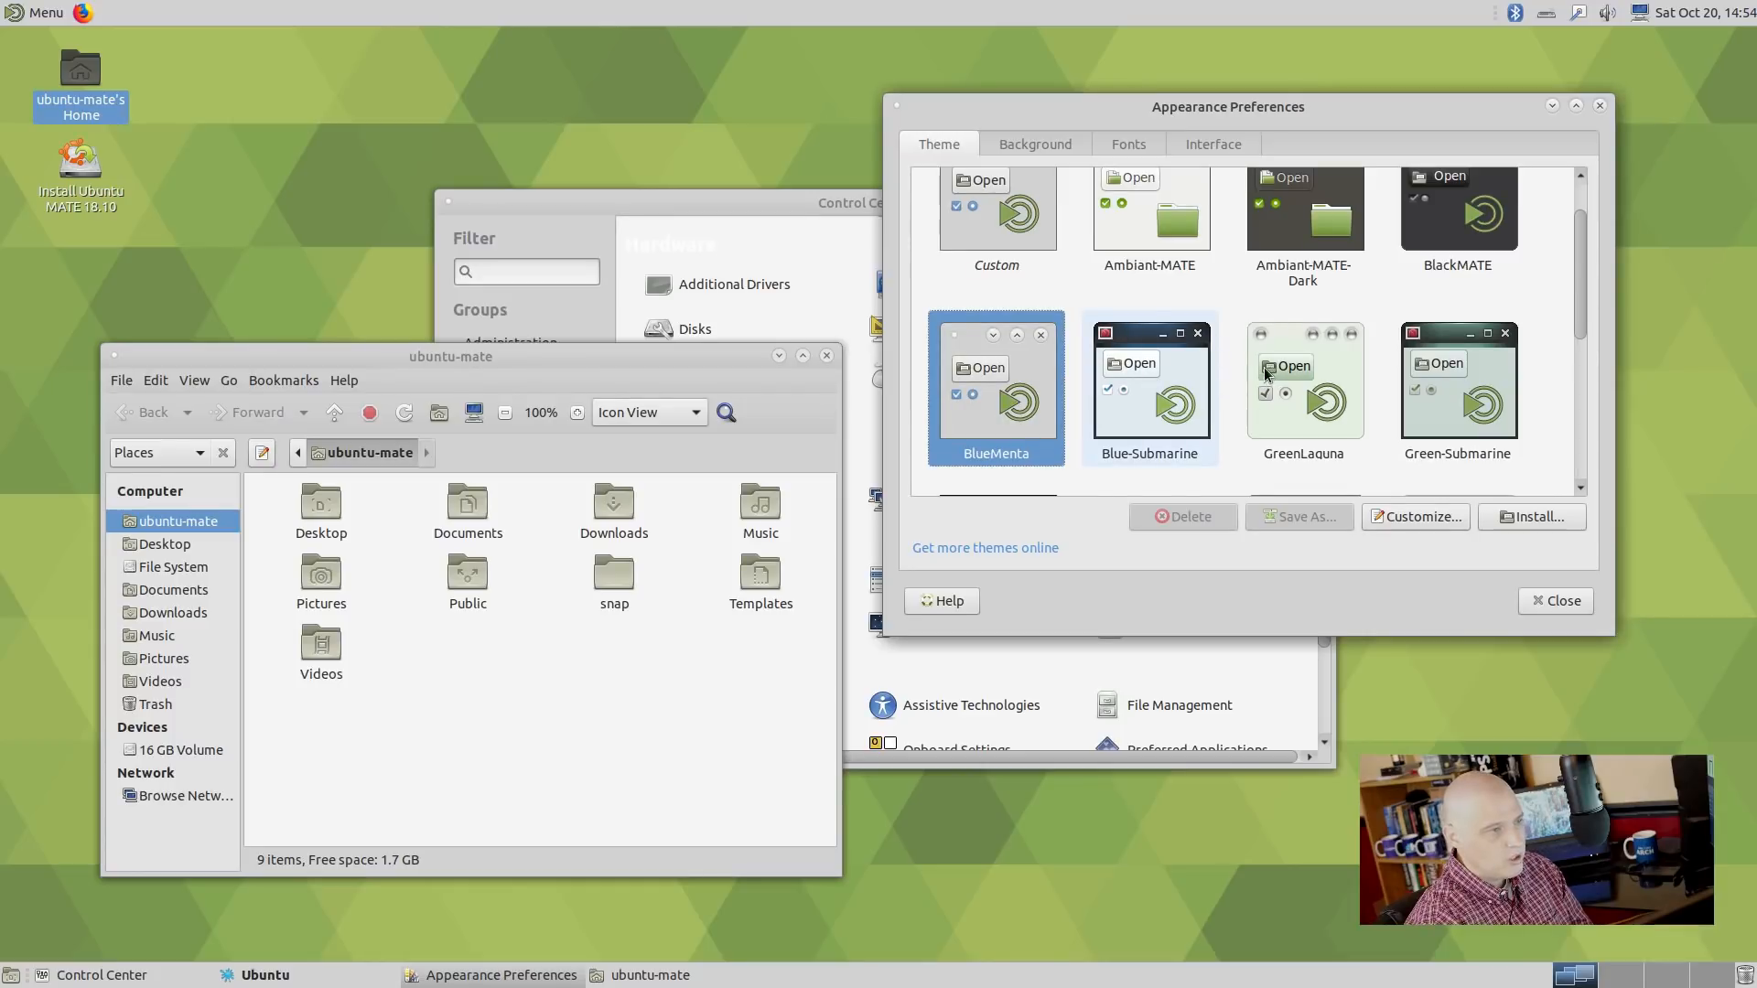
left_click(1306, 406)
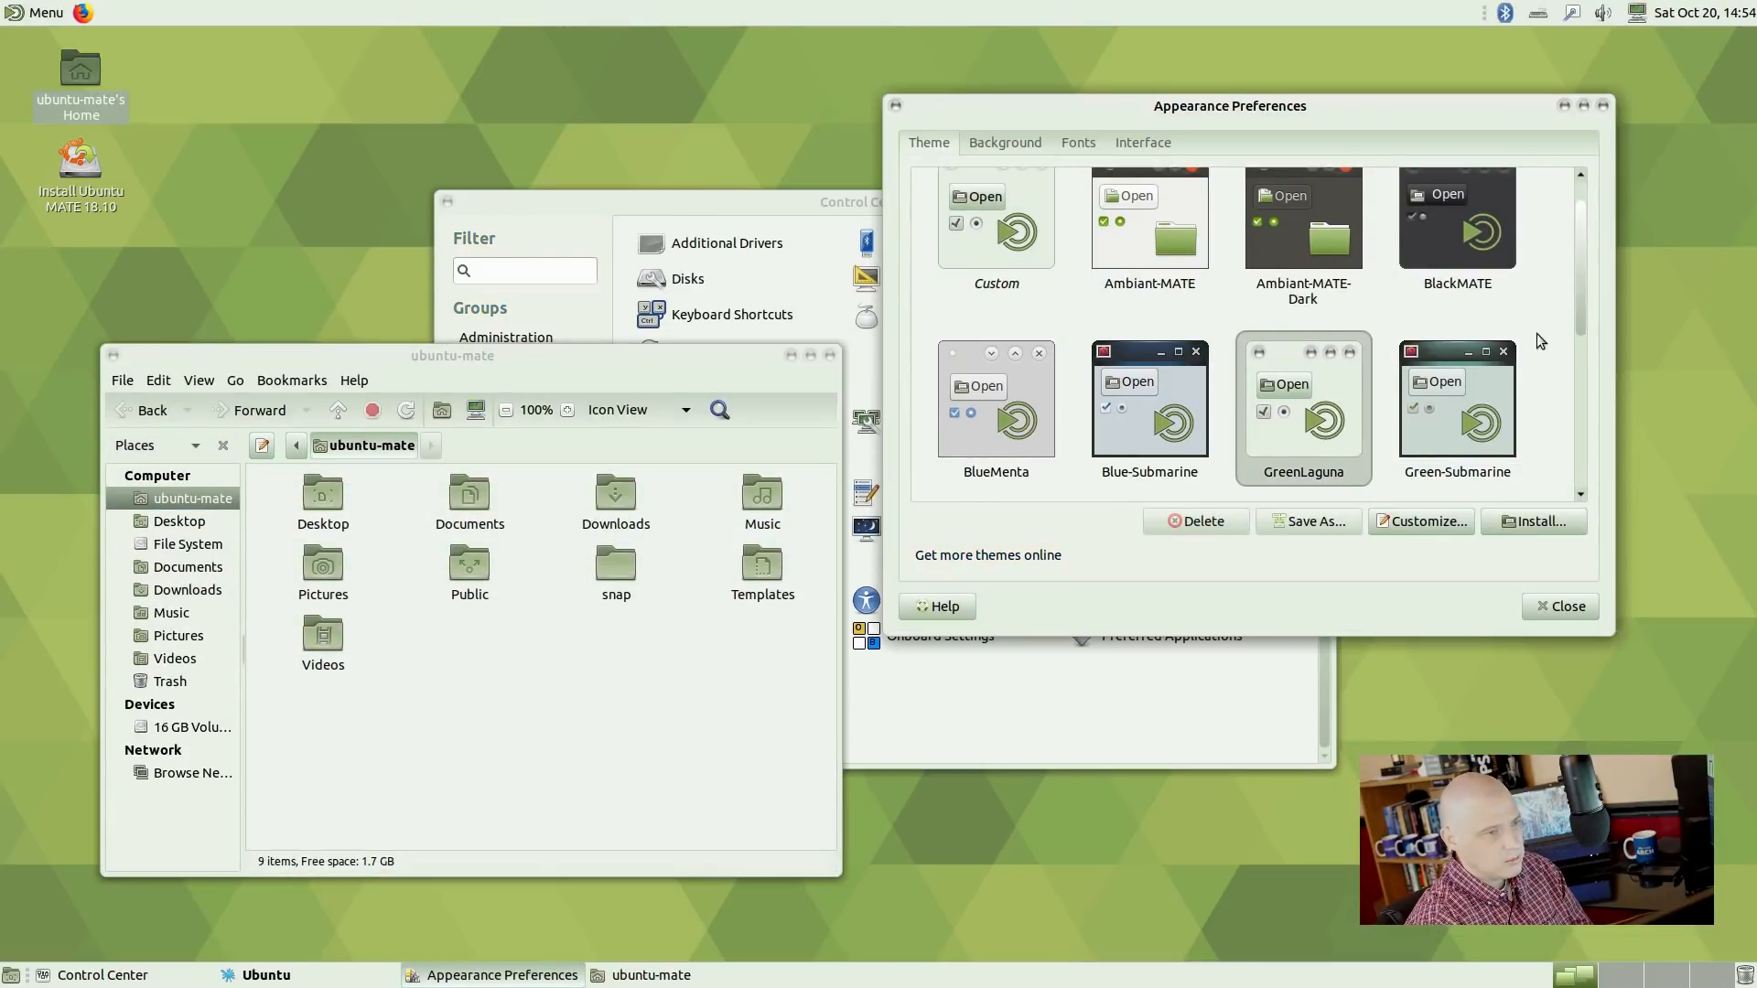
scroll(1539, 341, "down", 3)
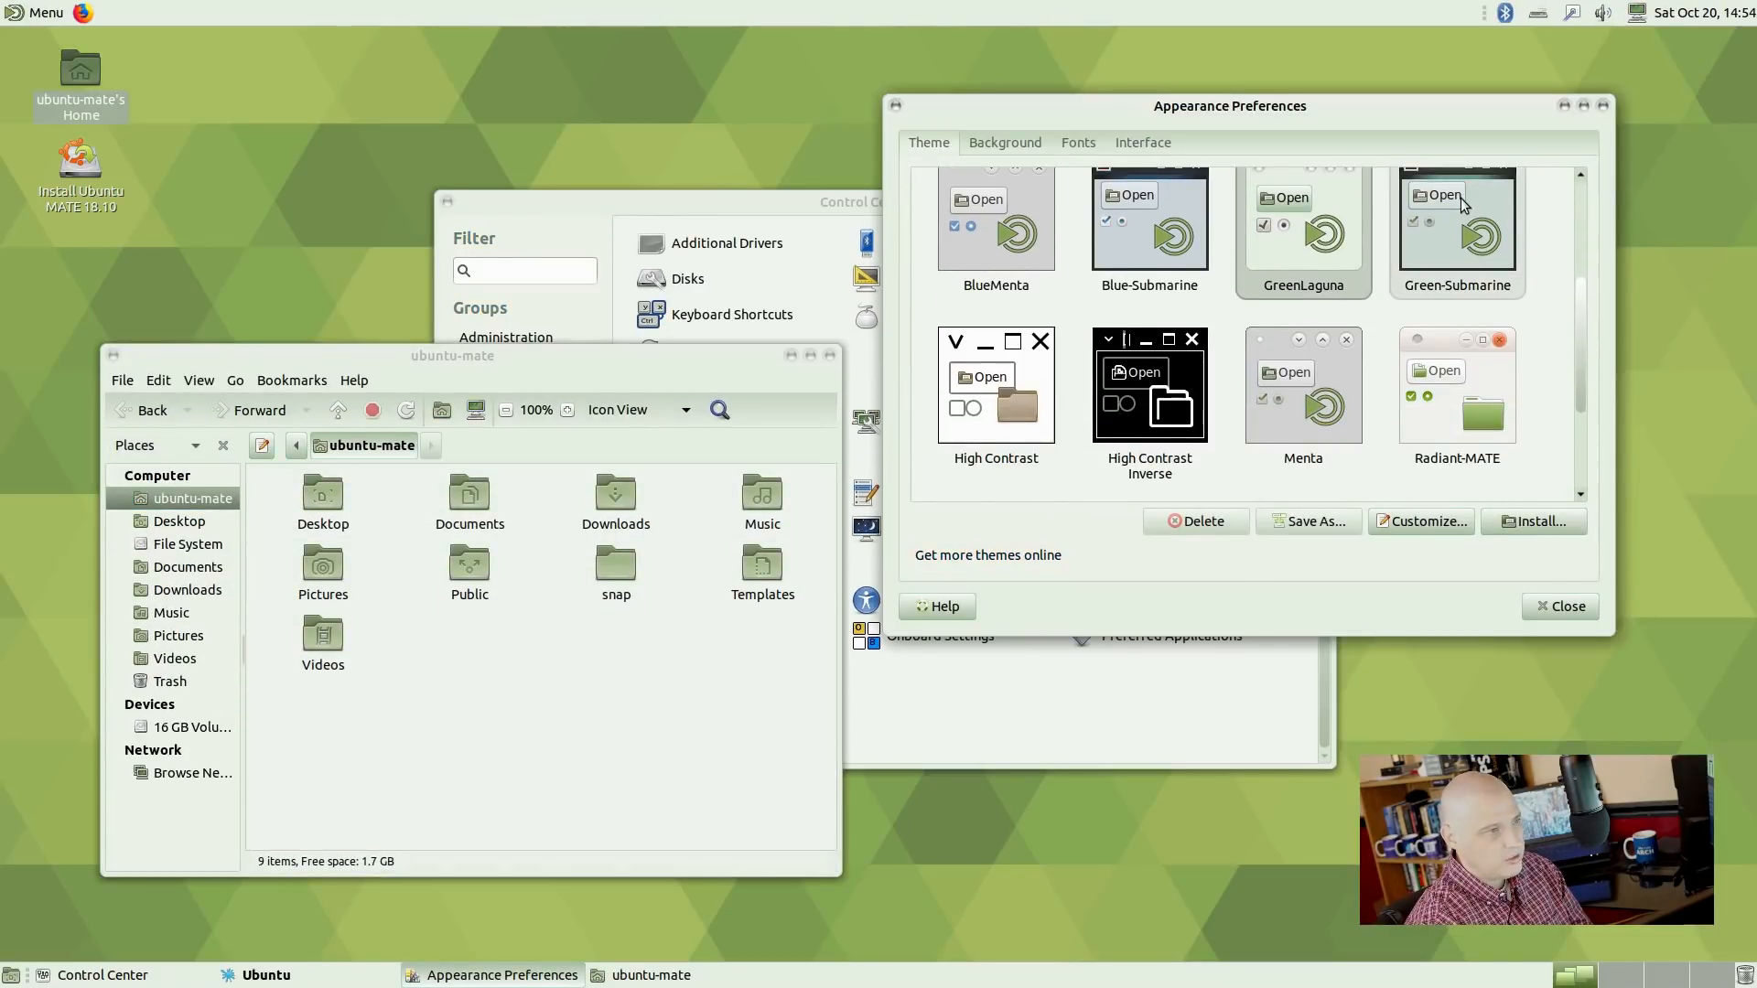
left_click(1461, 202)
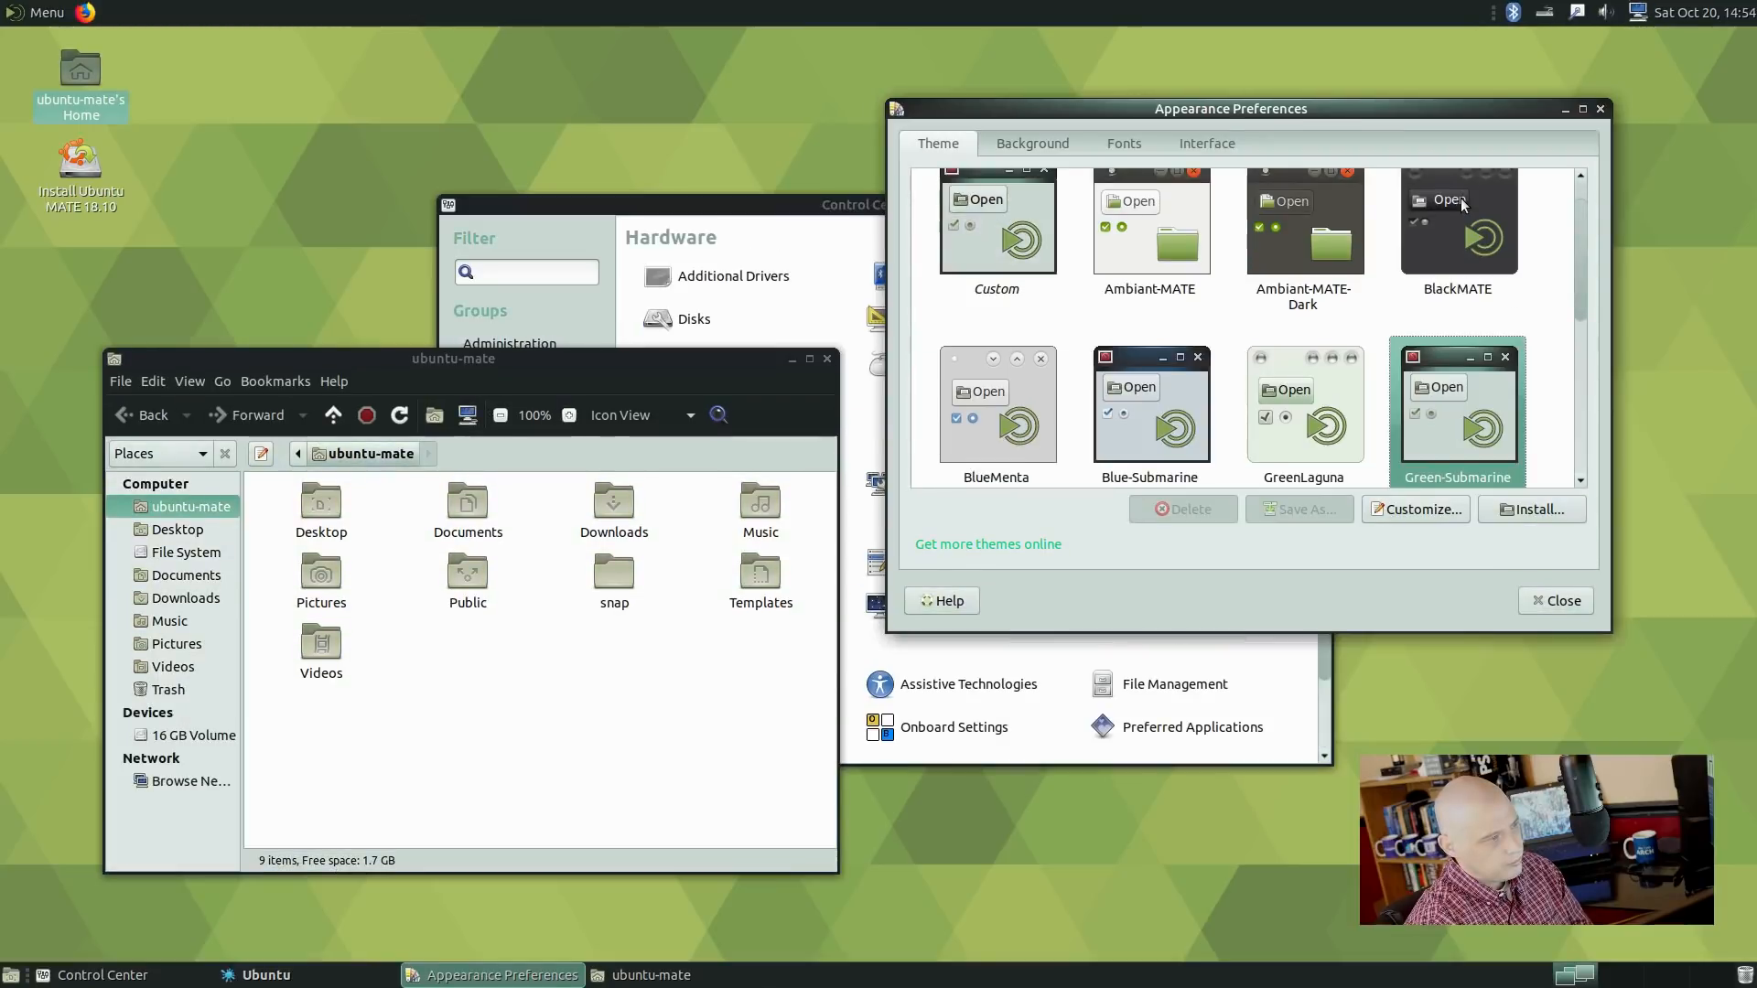
scroll(1212, 254, "down", 5)
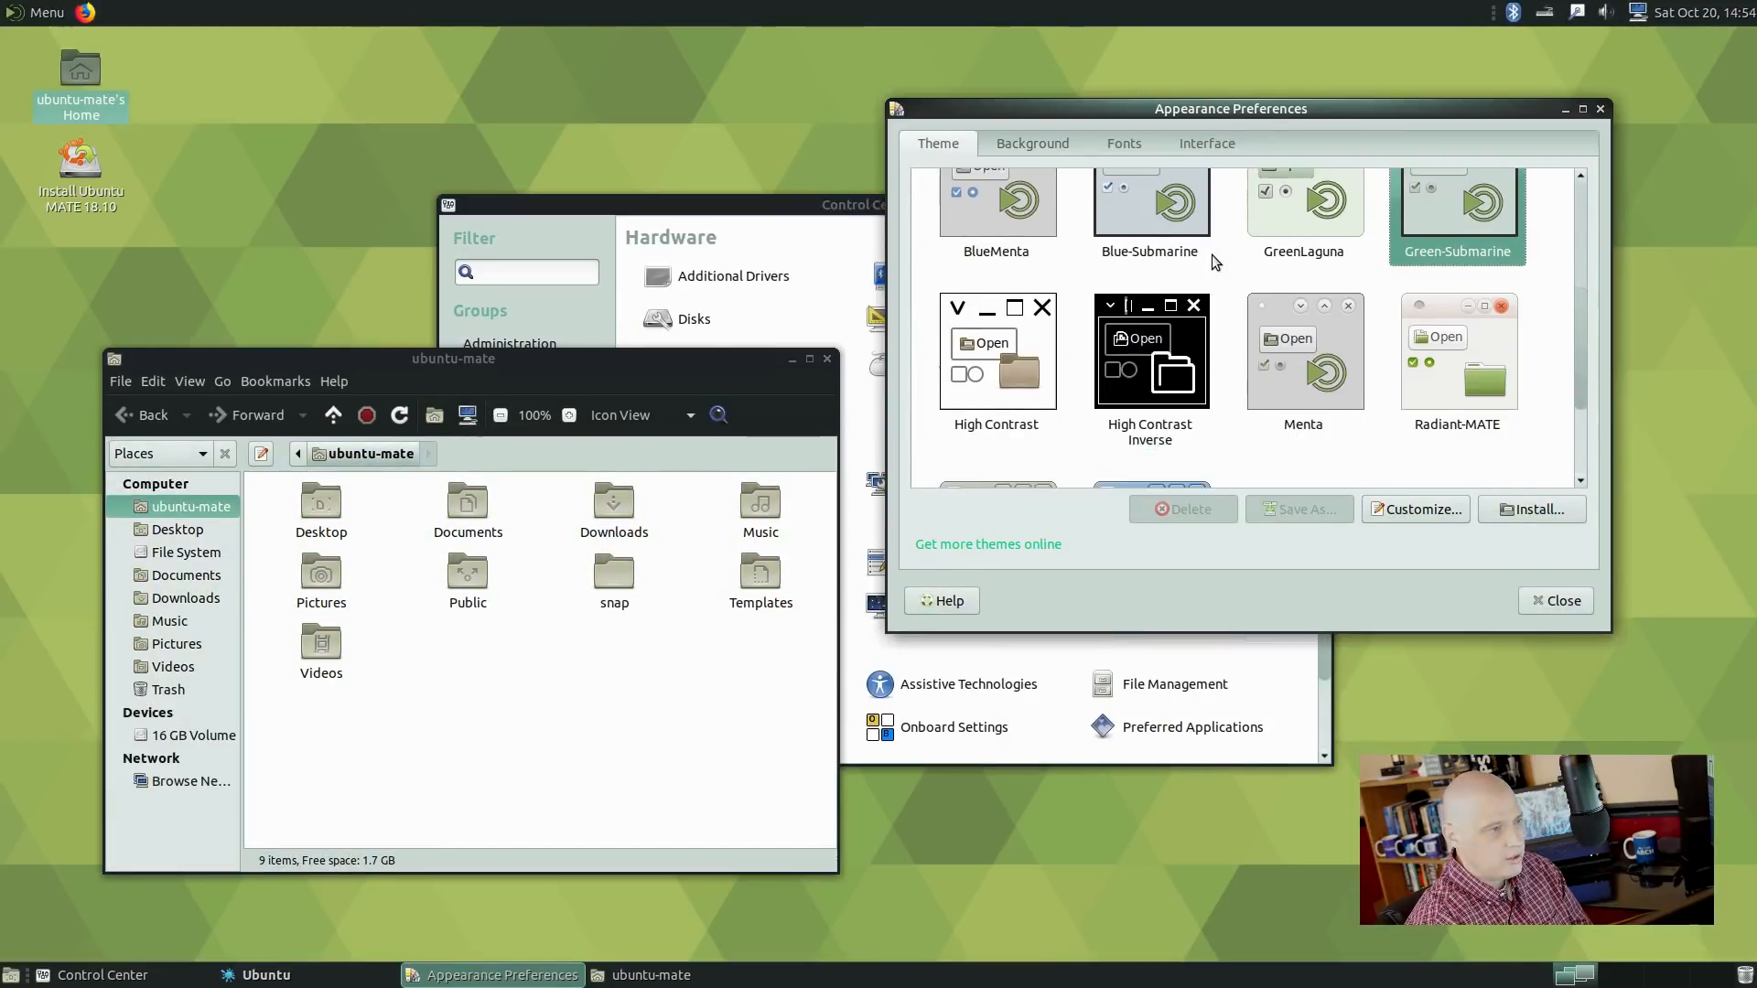
scroll(1211, 255, "down", 3)
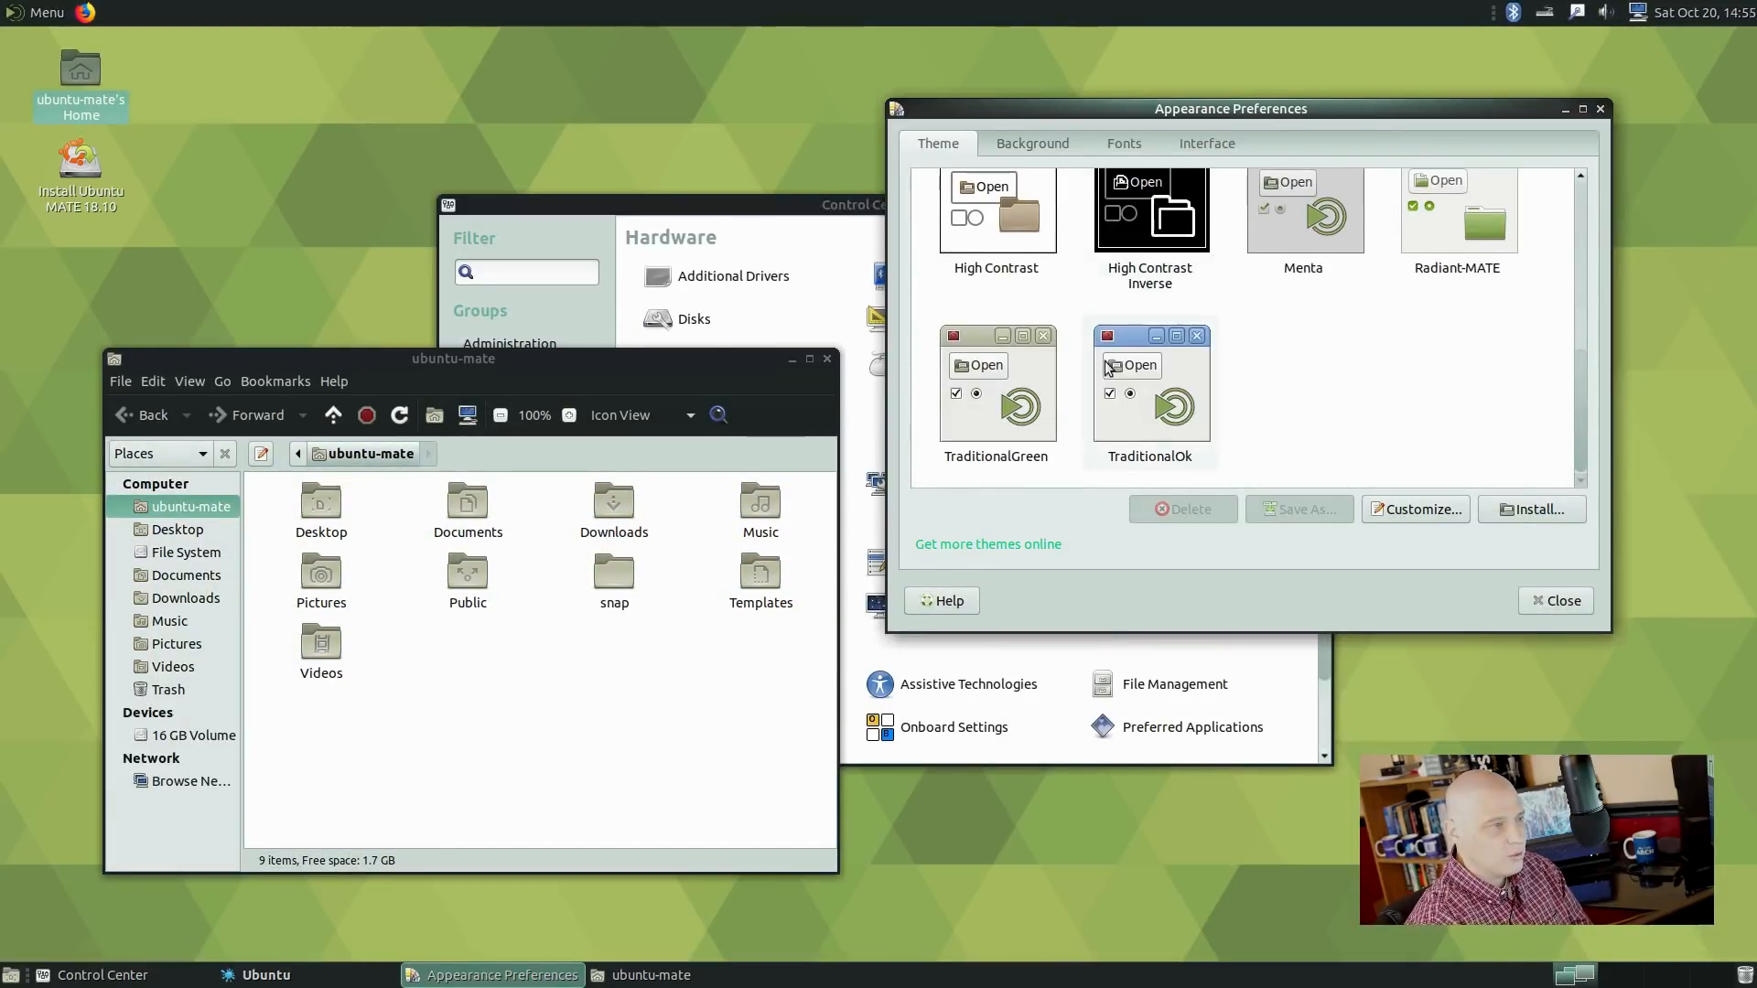
left_click(1208, 400)
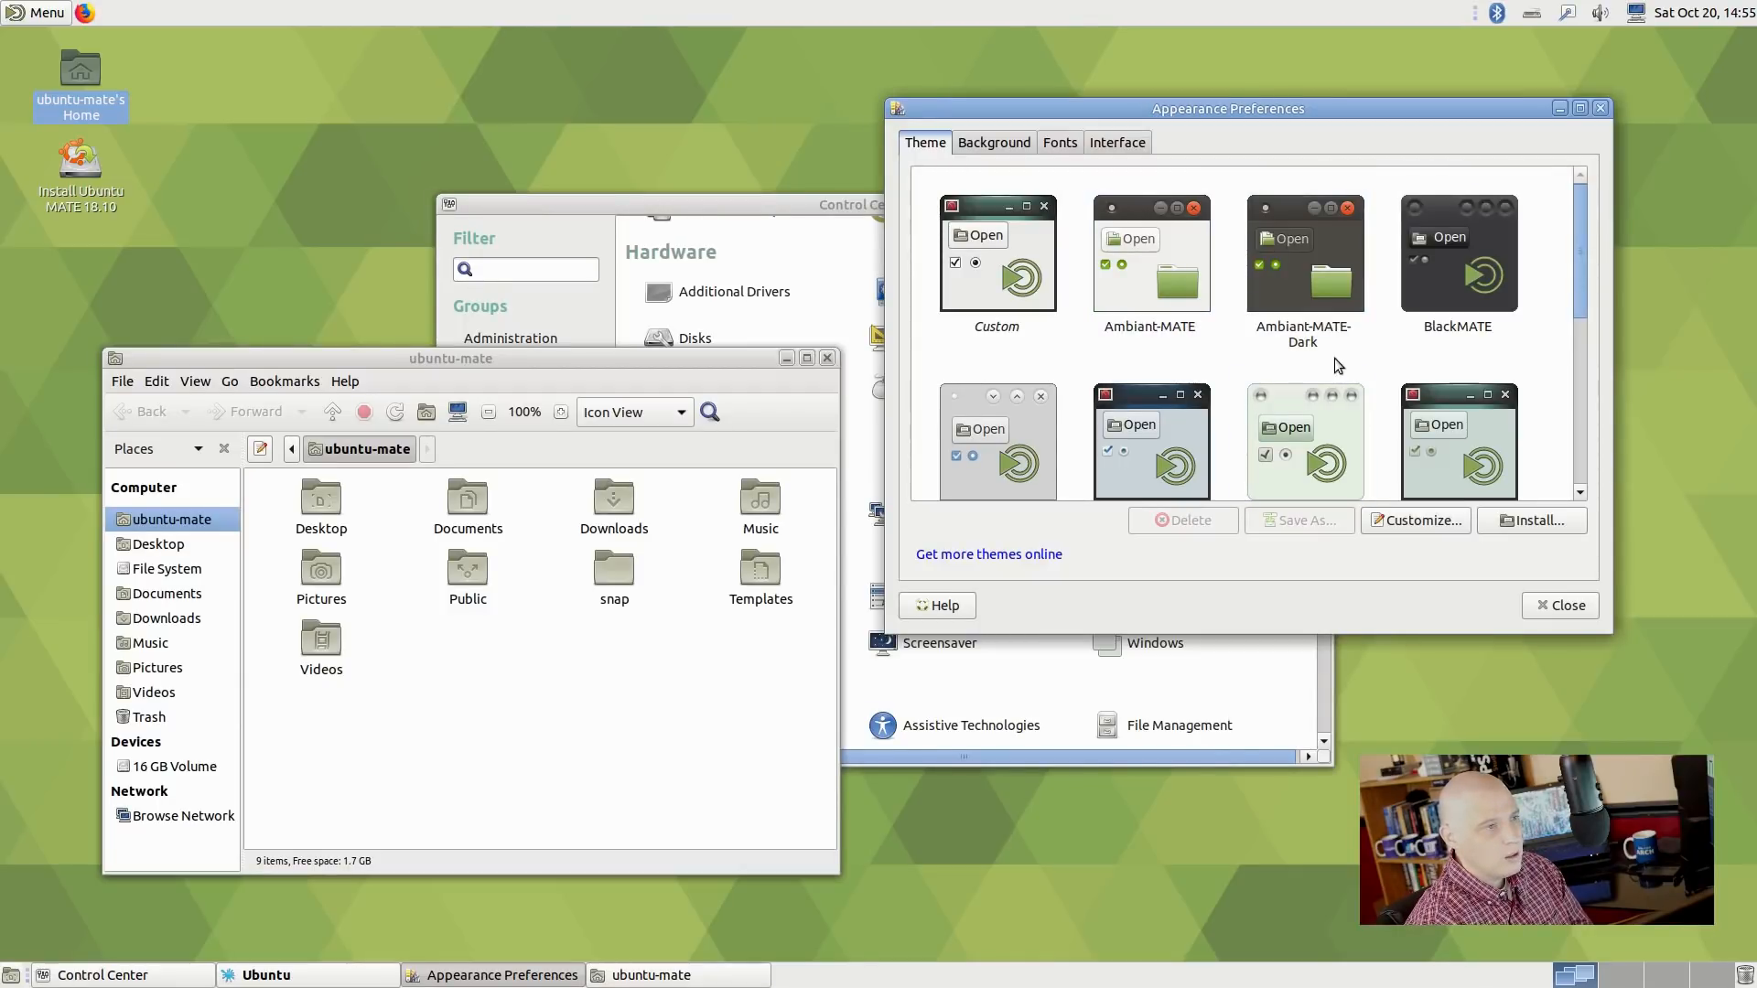
Return to BlackMATE via Ambiant-MATE-Dark and bring up the Background settings.
left_click(1305, 304)
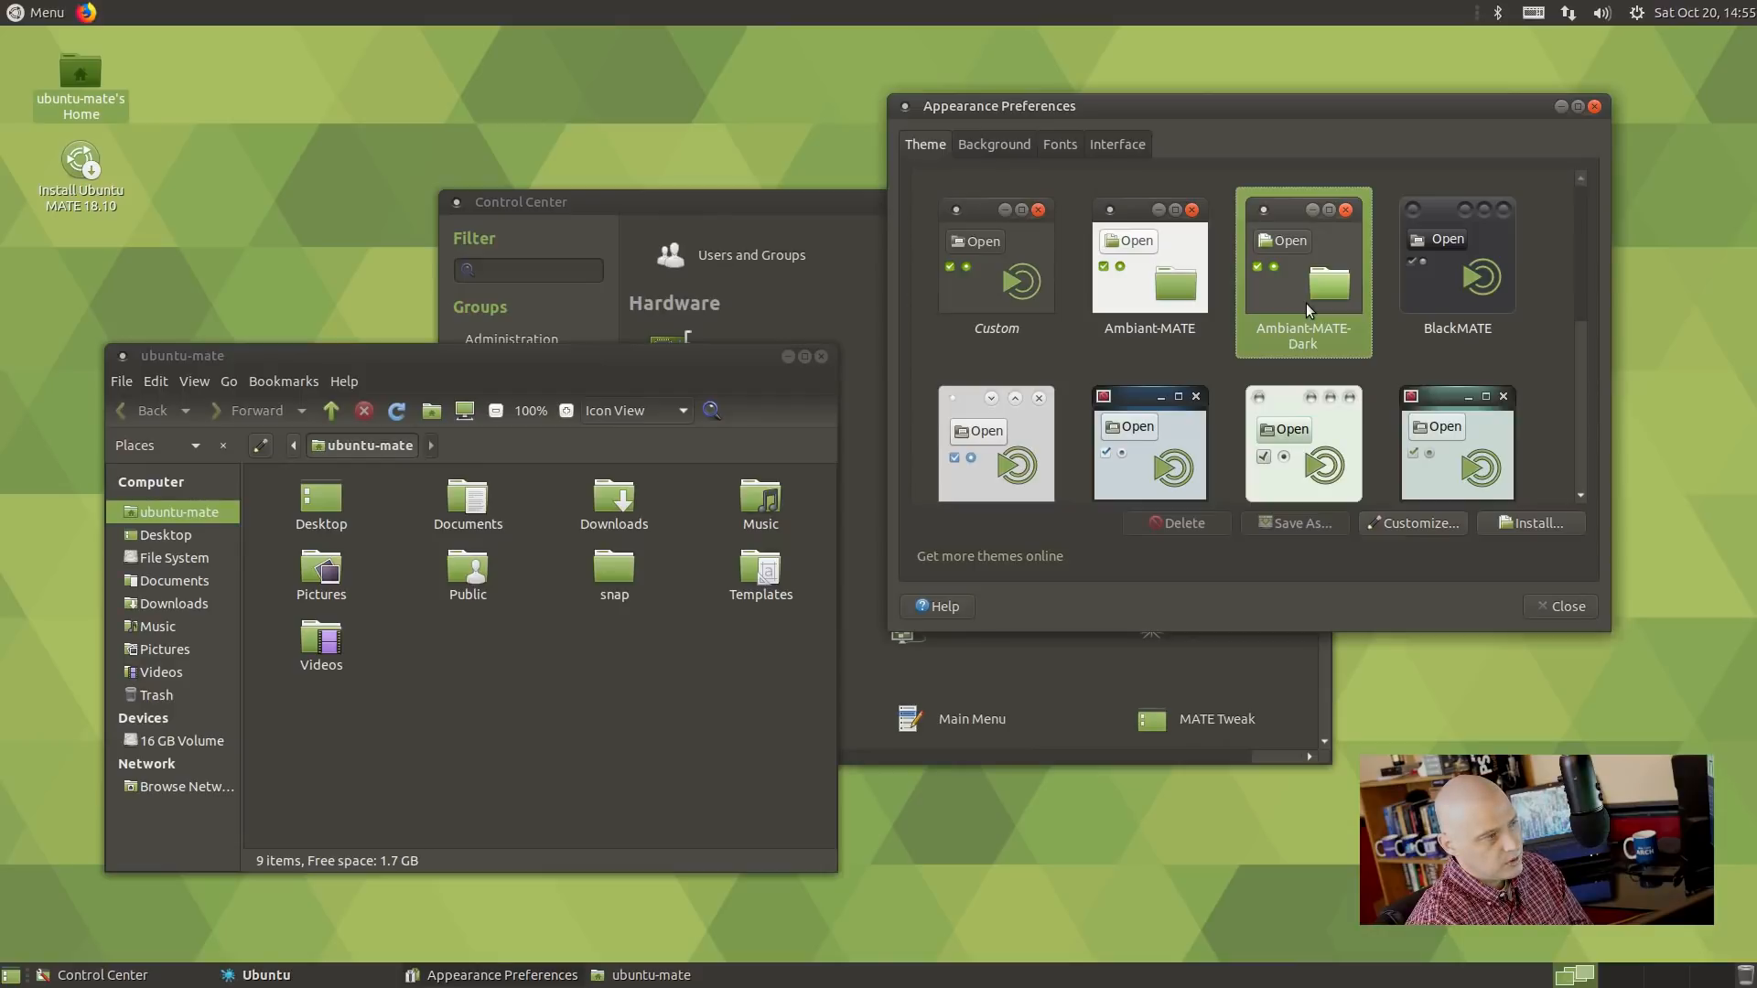
left_click(1488, 320)
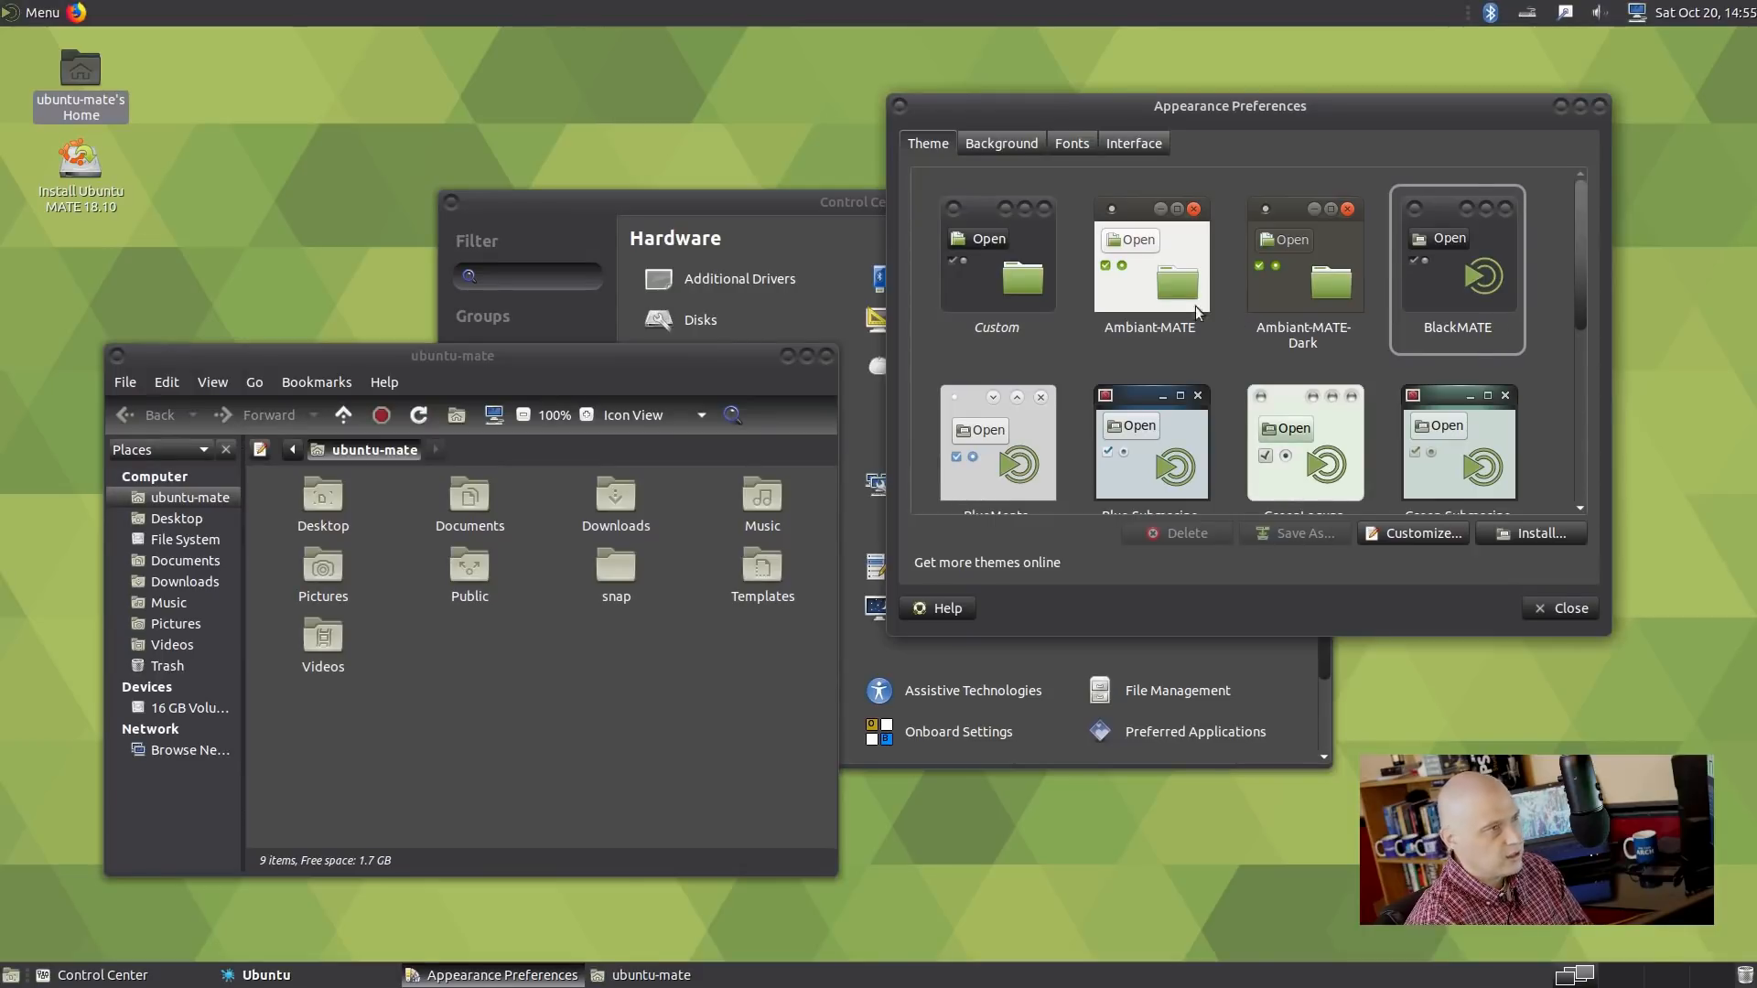
left_click(1009, 141)
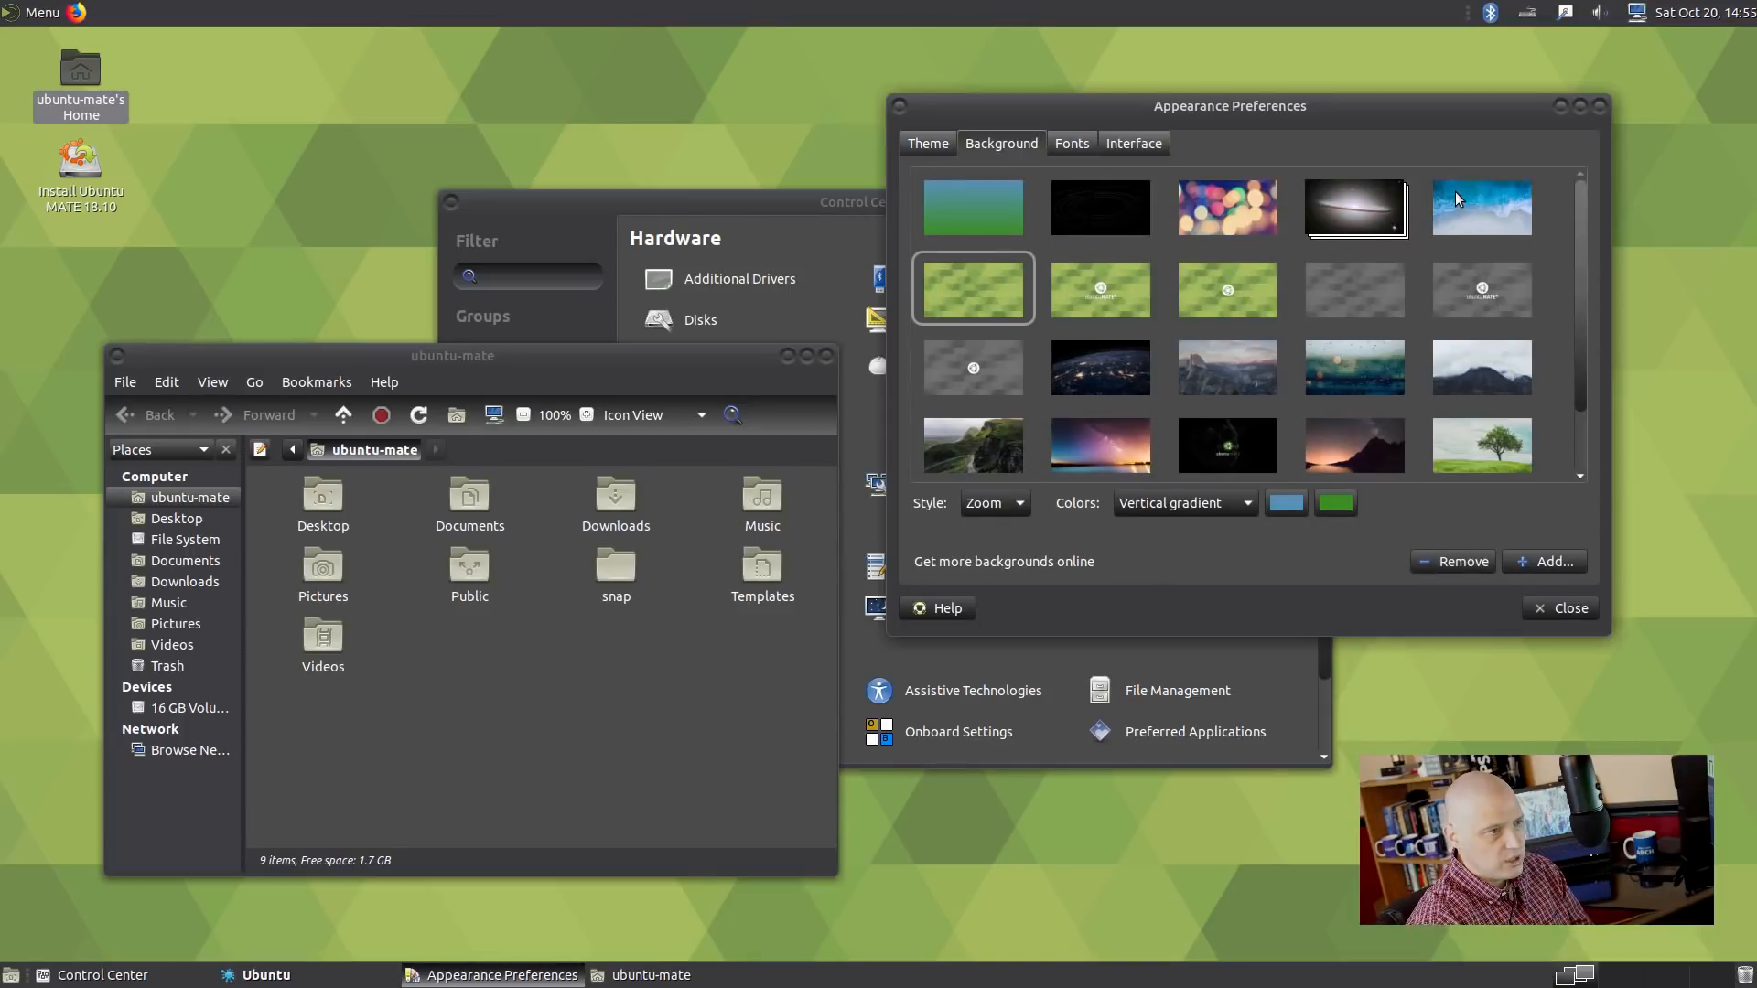
Preview the blue ocean and Earth-at-night wallpapers on an empty workspace.
left_click(1493, 219)
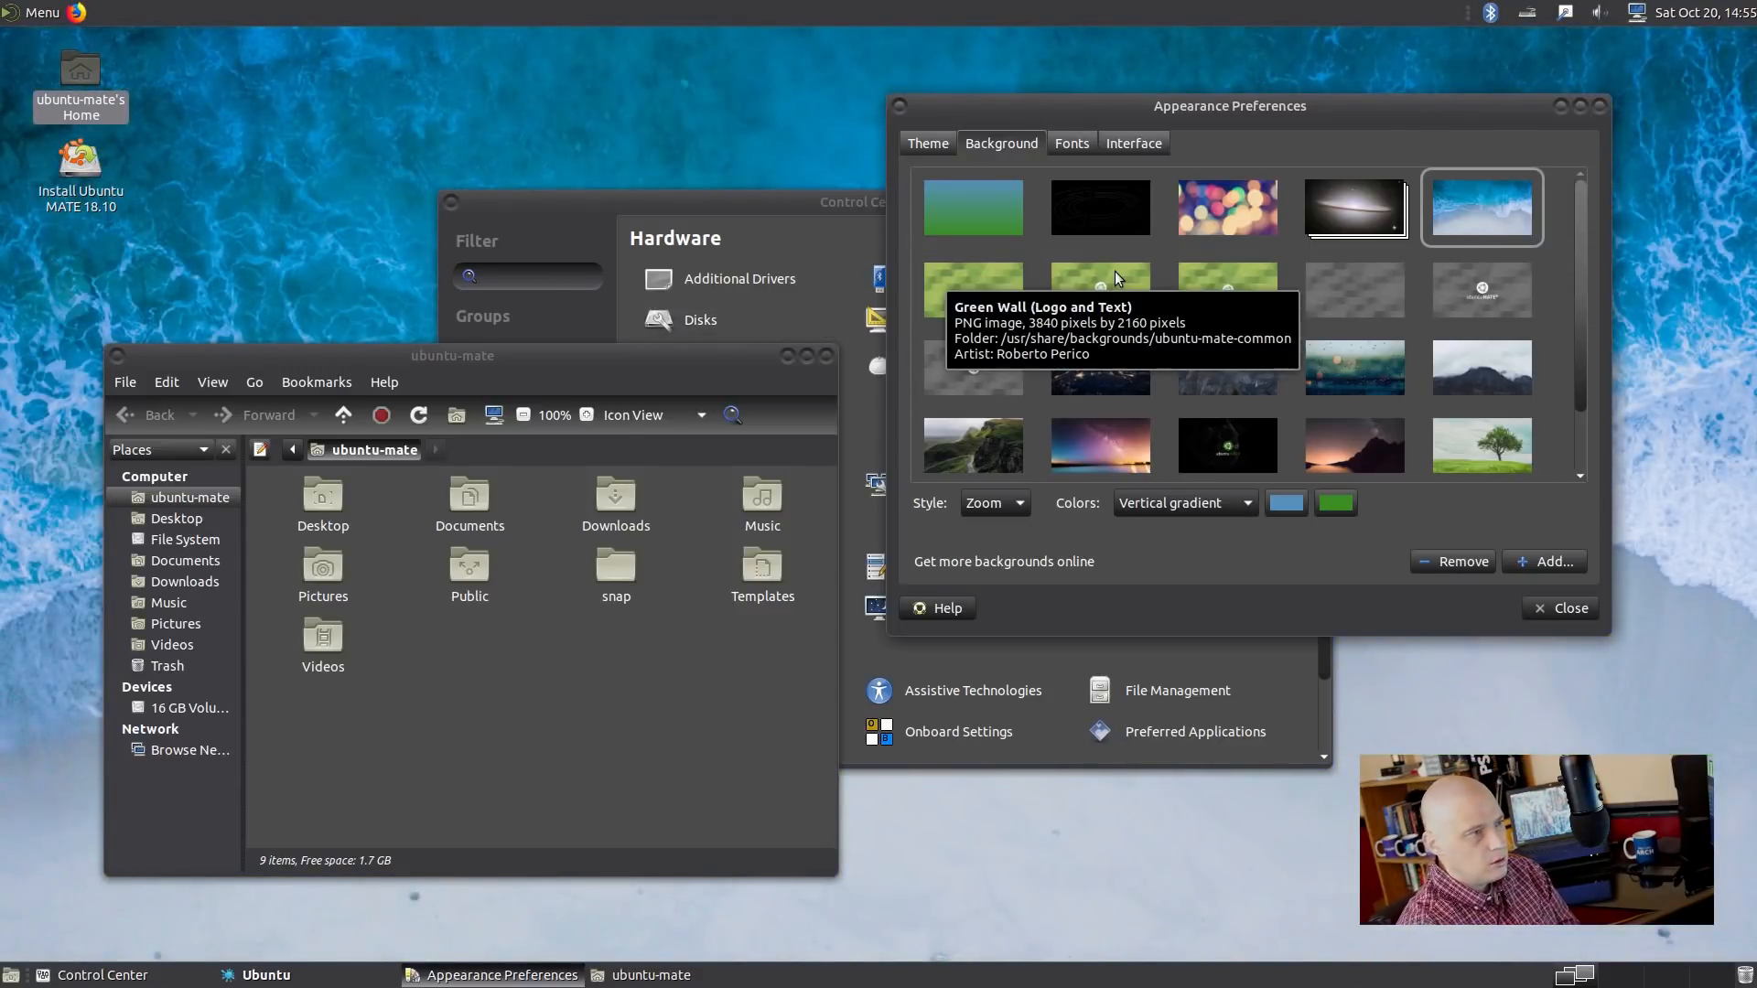
key("ctrl+alt+Right")
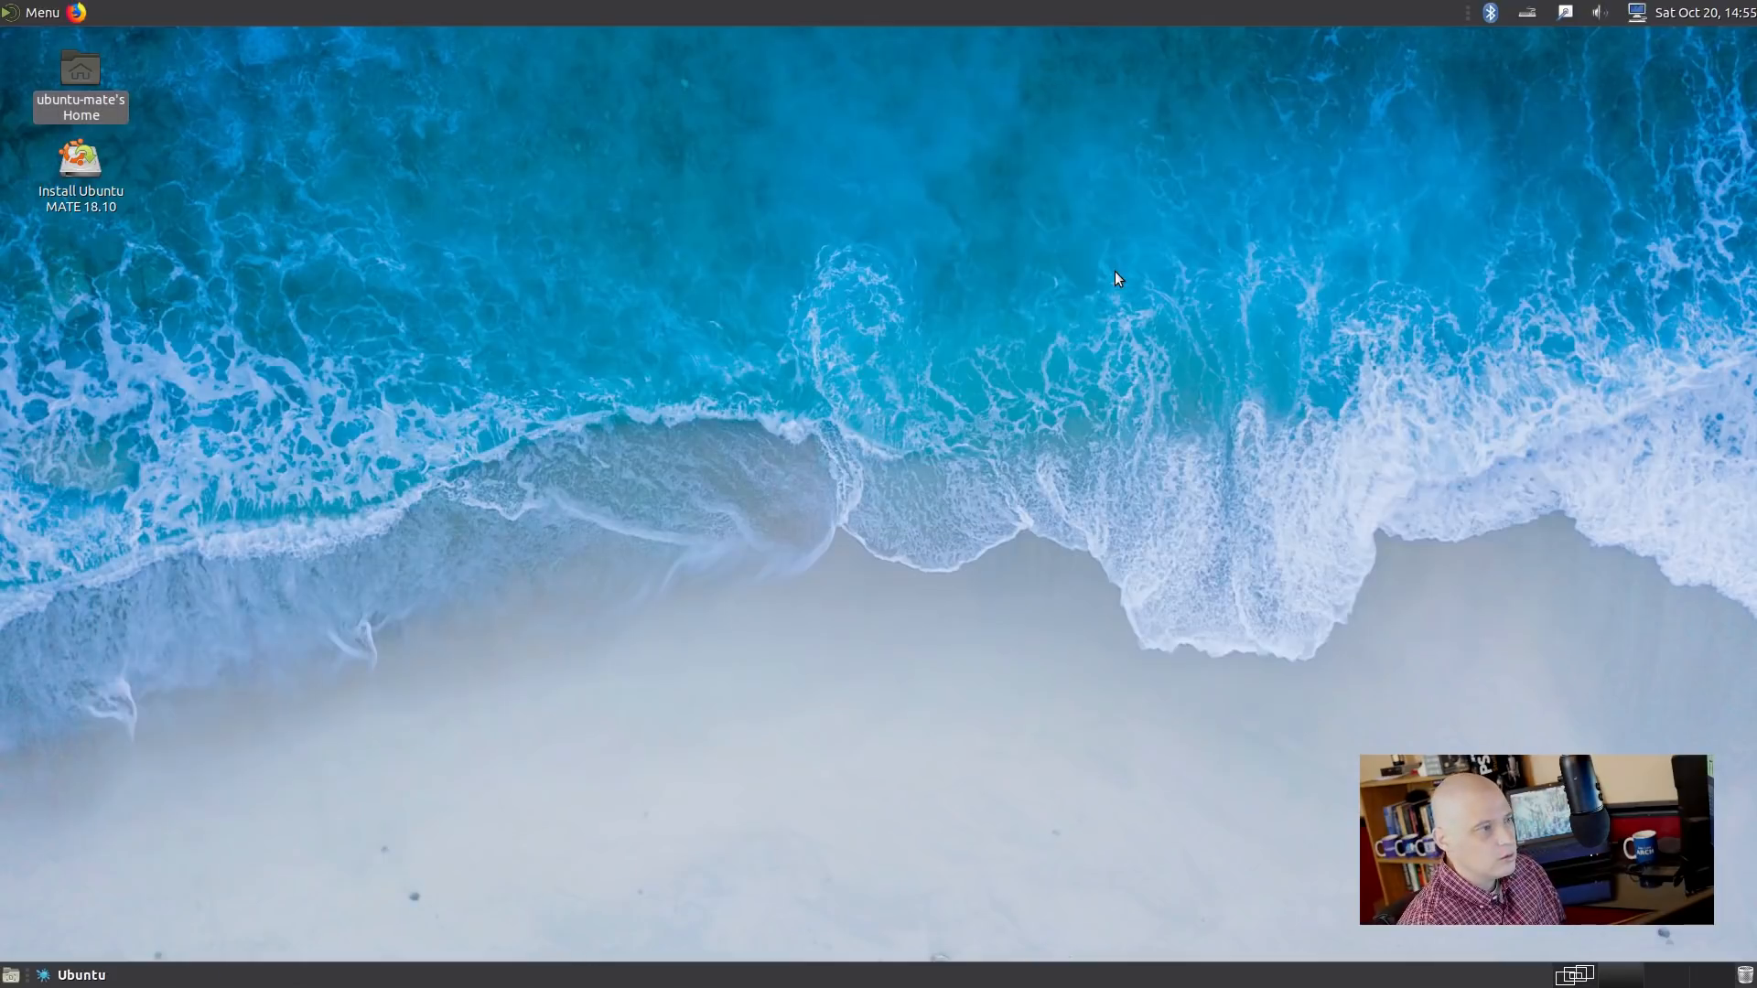
key("ctrl+alt+Left")
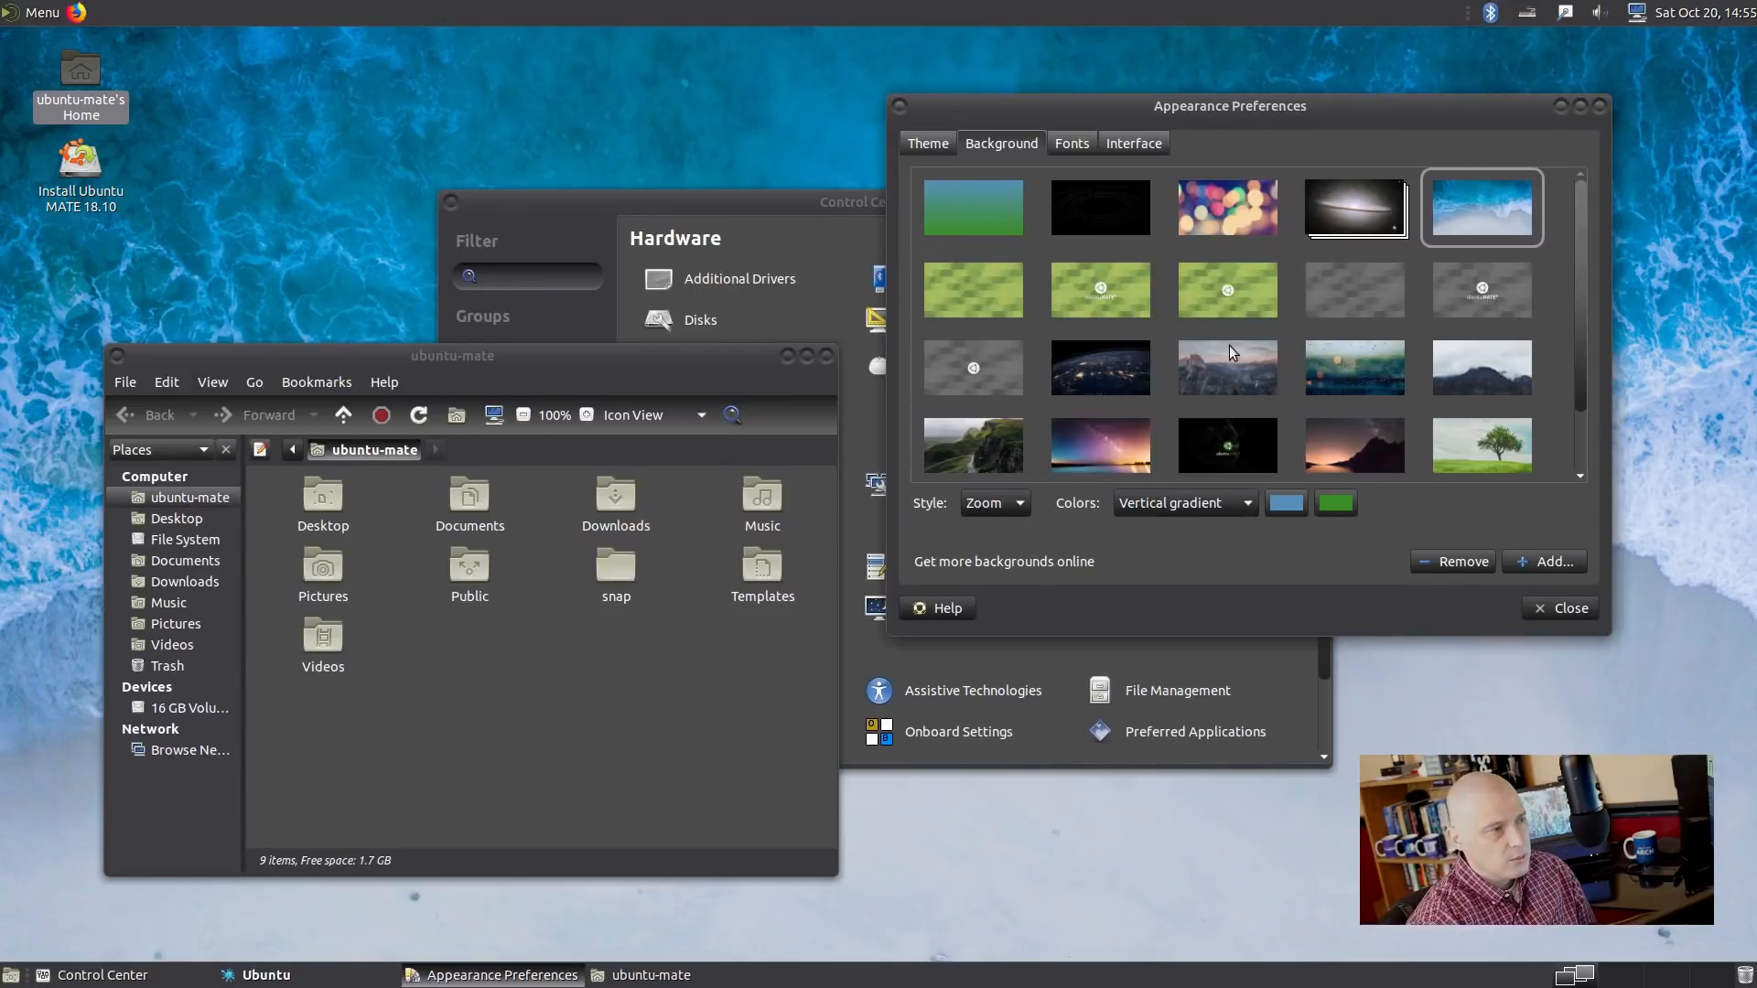
left_click(1128, 388)
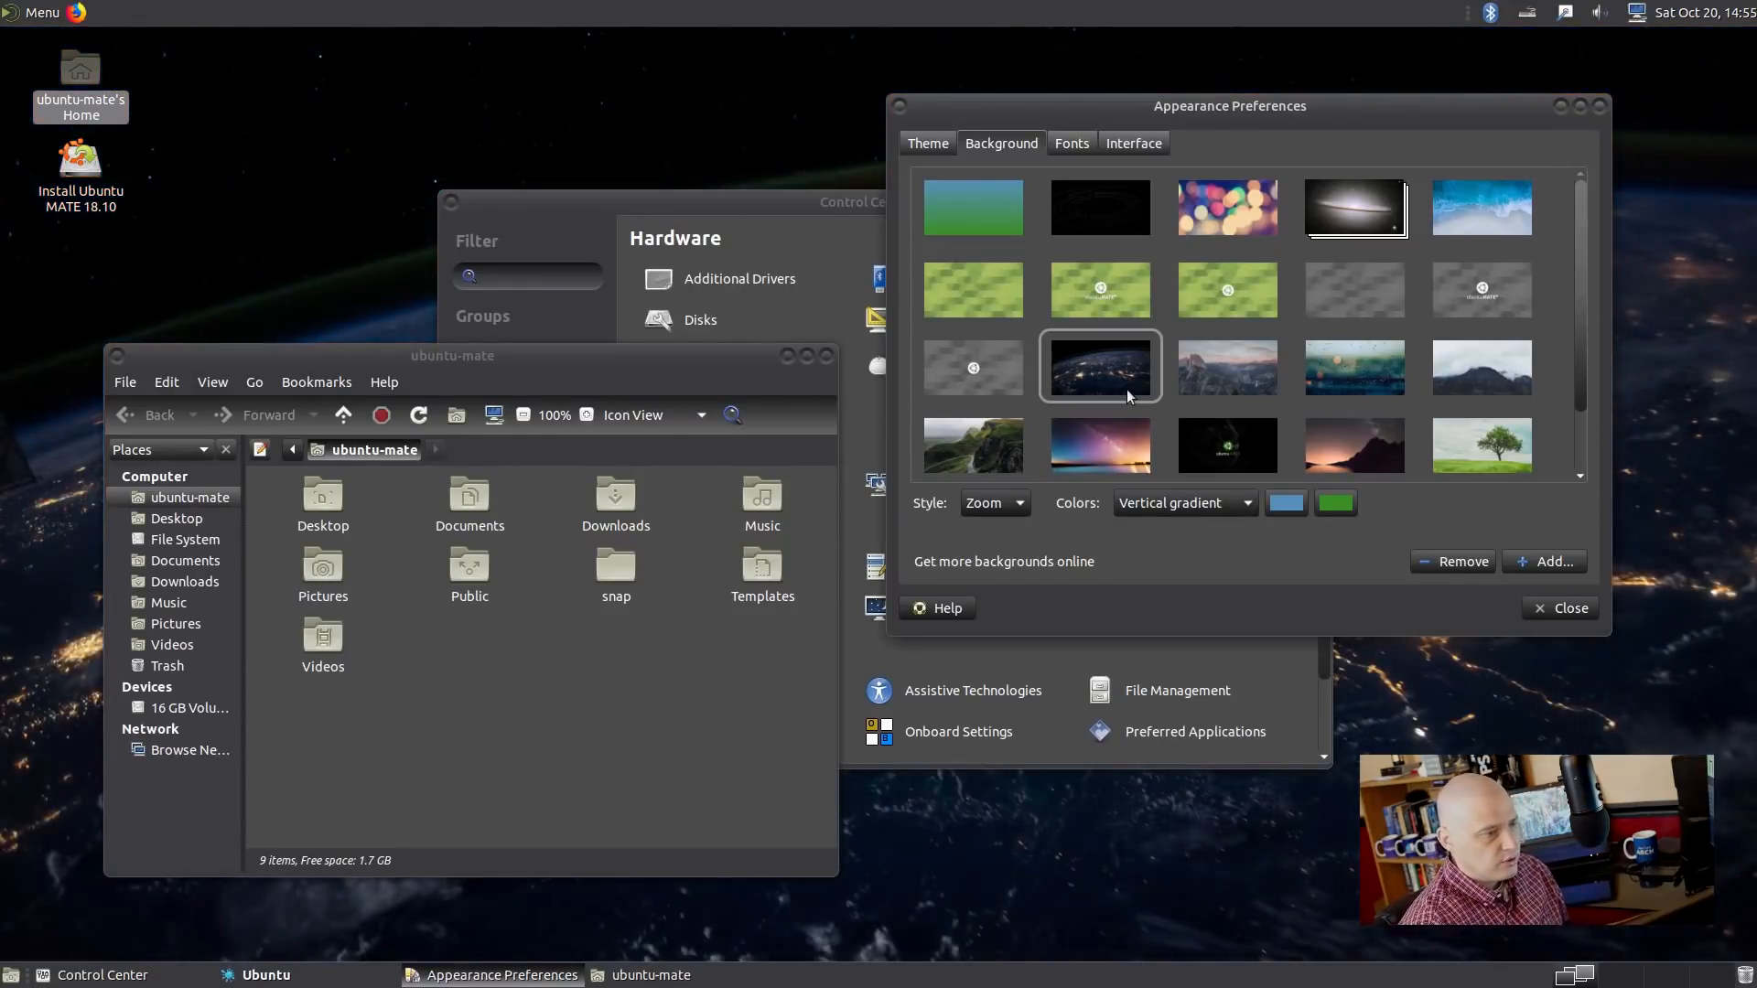
key("ctrl+alt+Right")
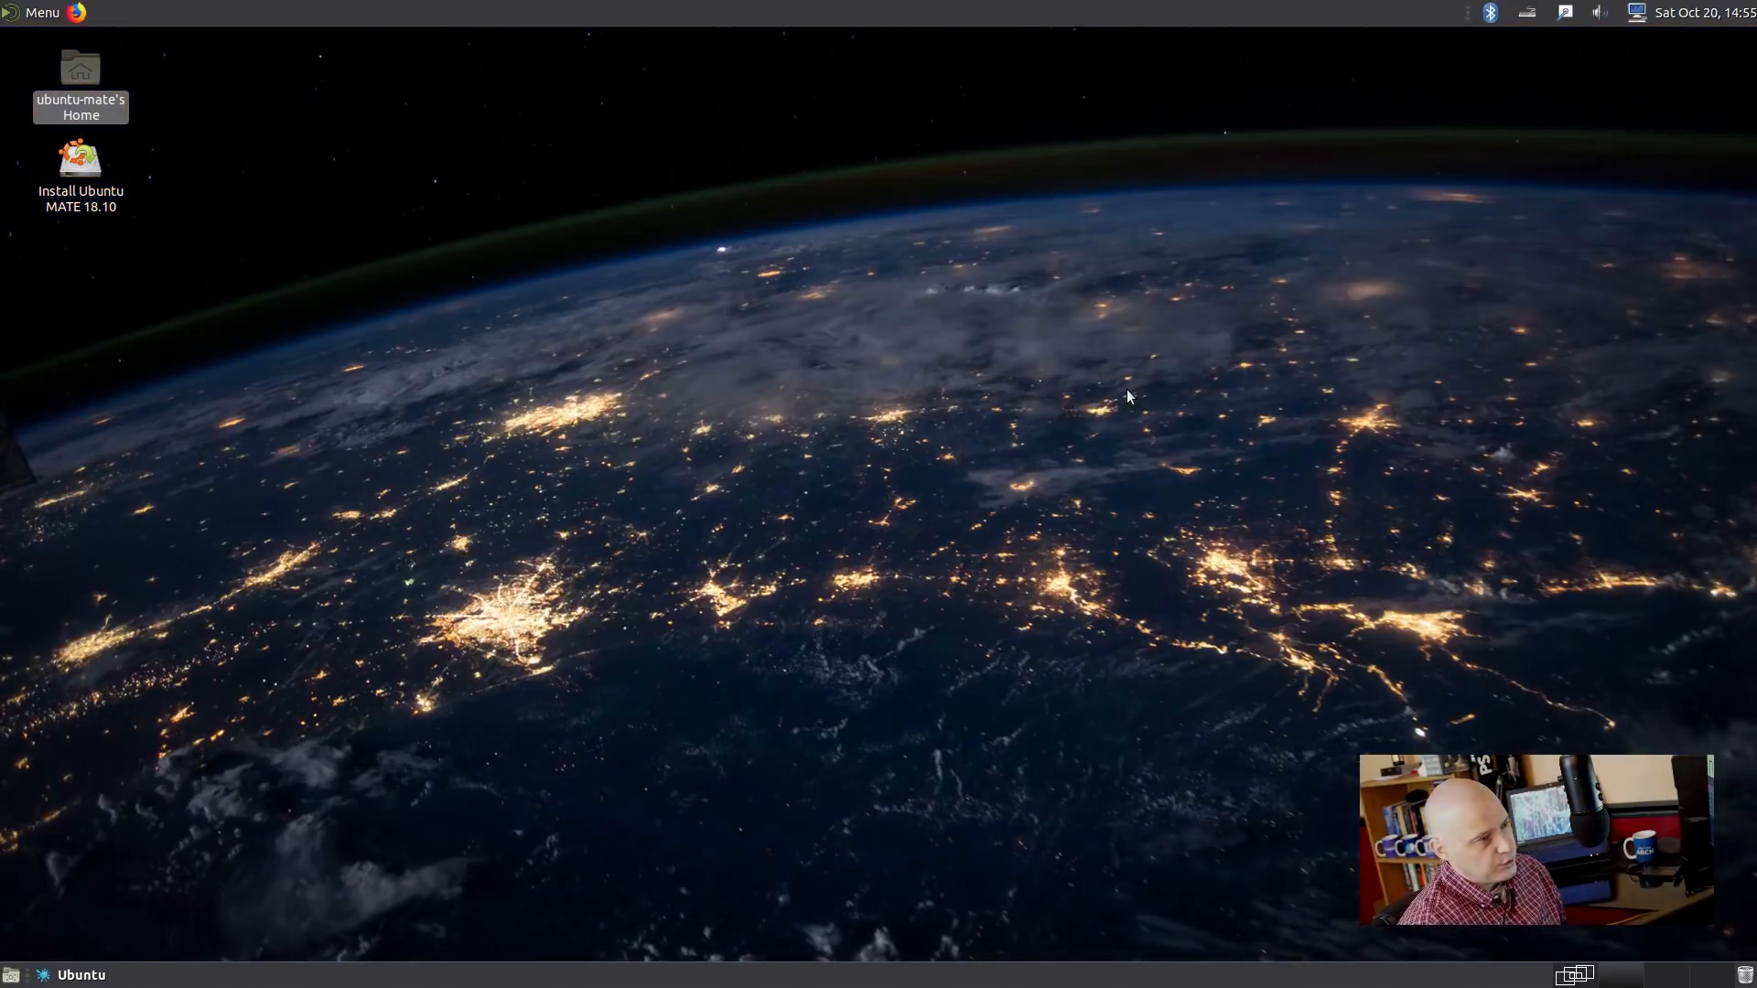
key("ctrl+alt+Left")
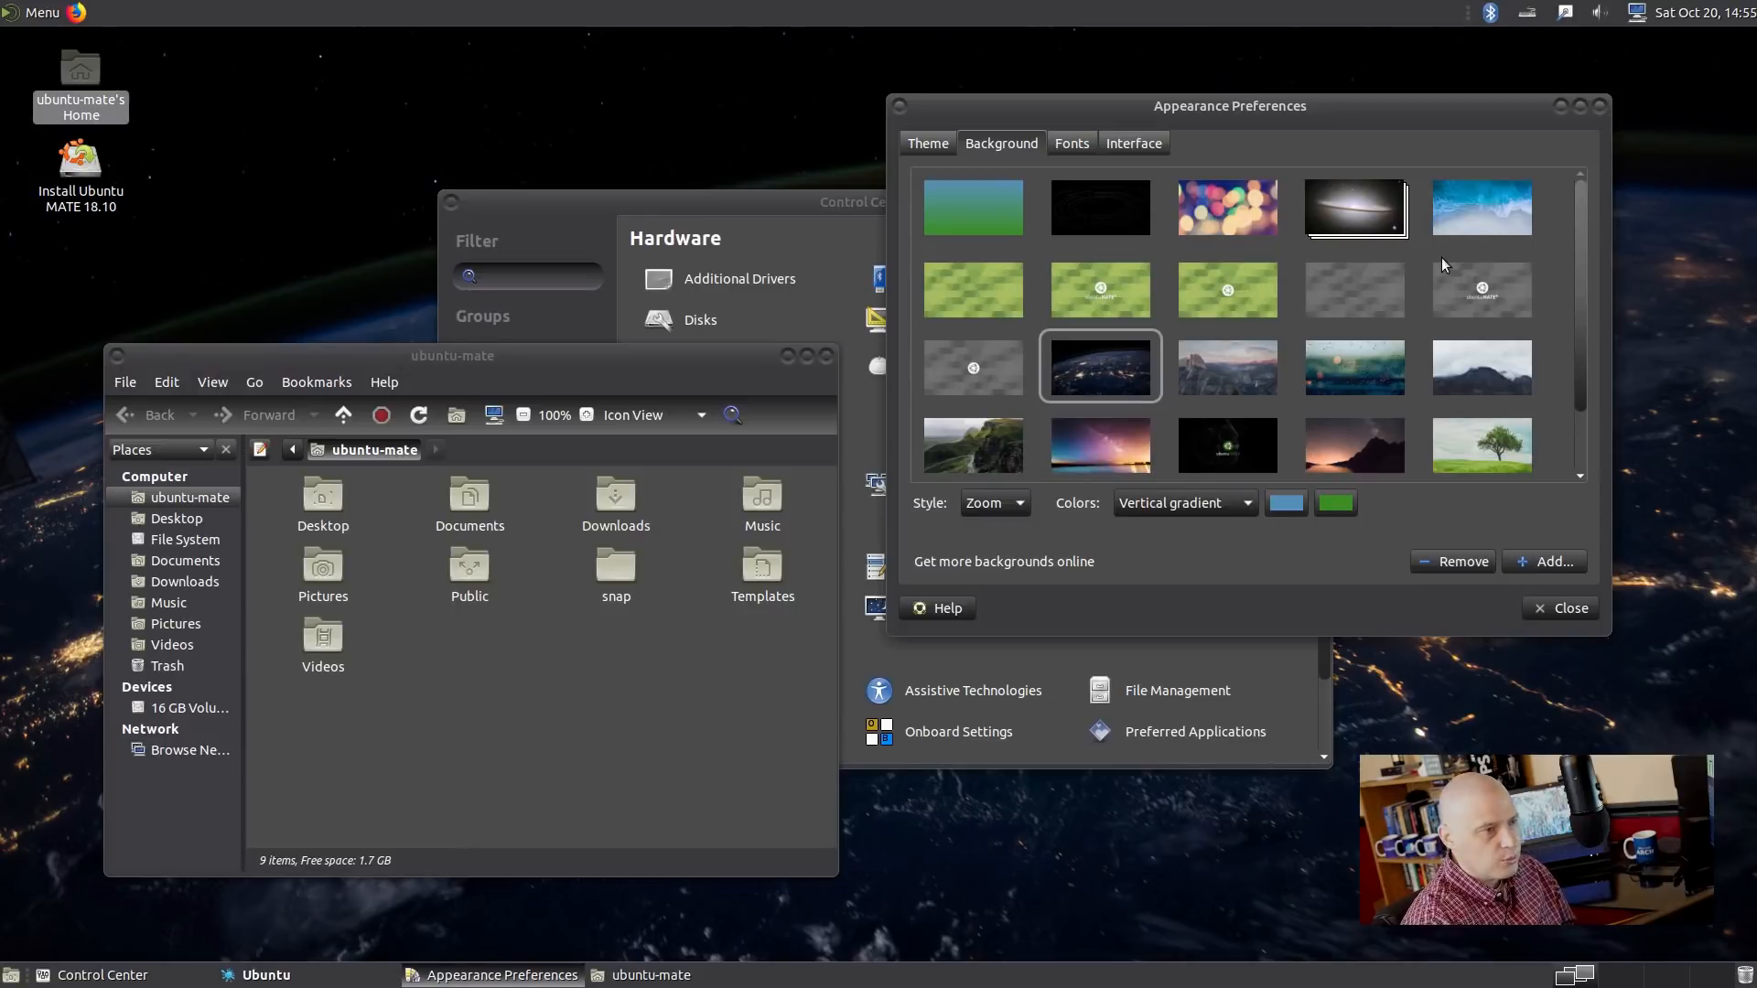
Preview the rain-on-glass and purple starry sky wallpapers on an empty workspace.
scroll(1441, 256, "down", 1)
left_click(1376, 305)
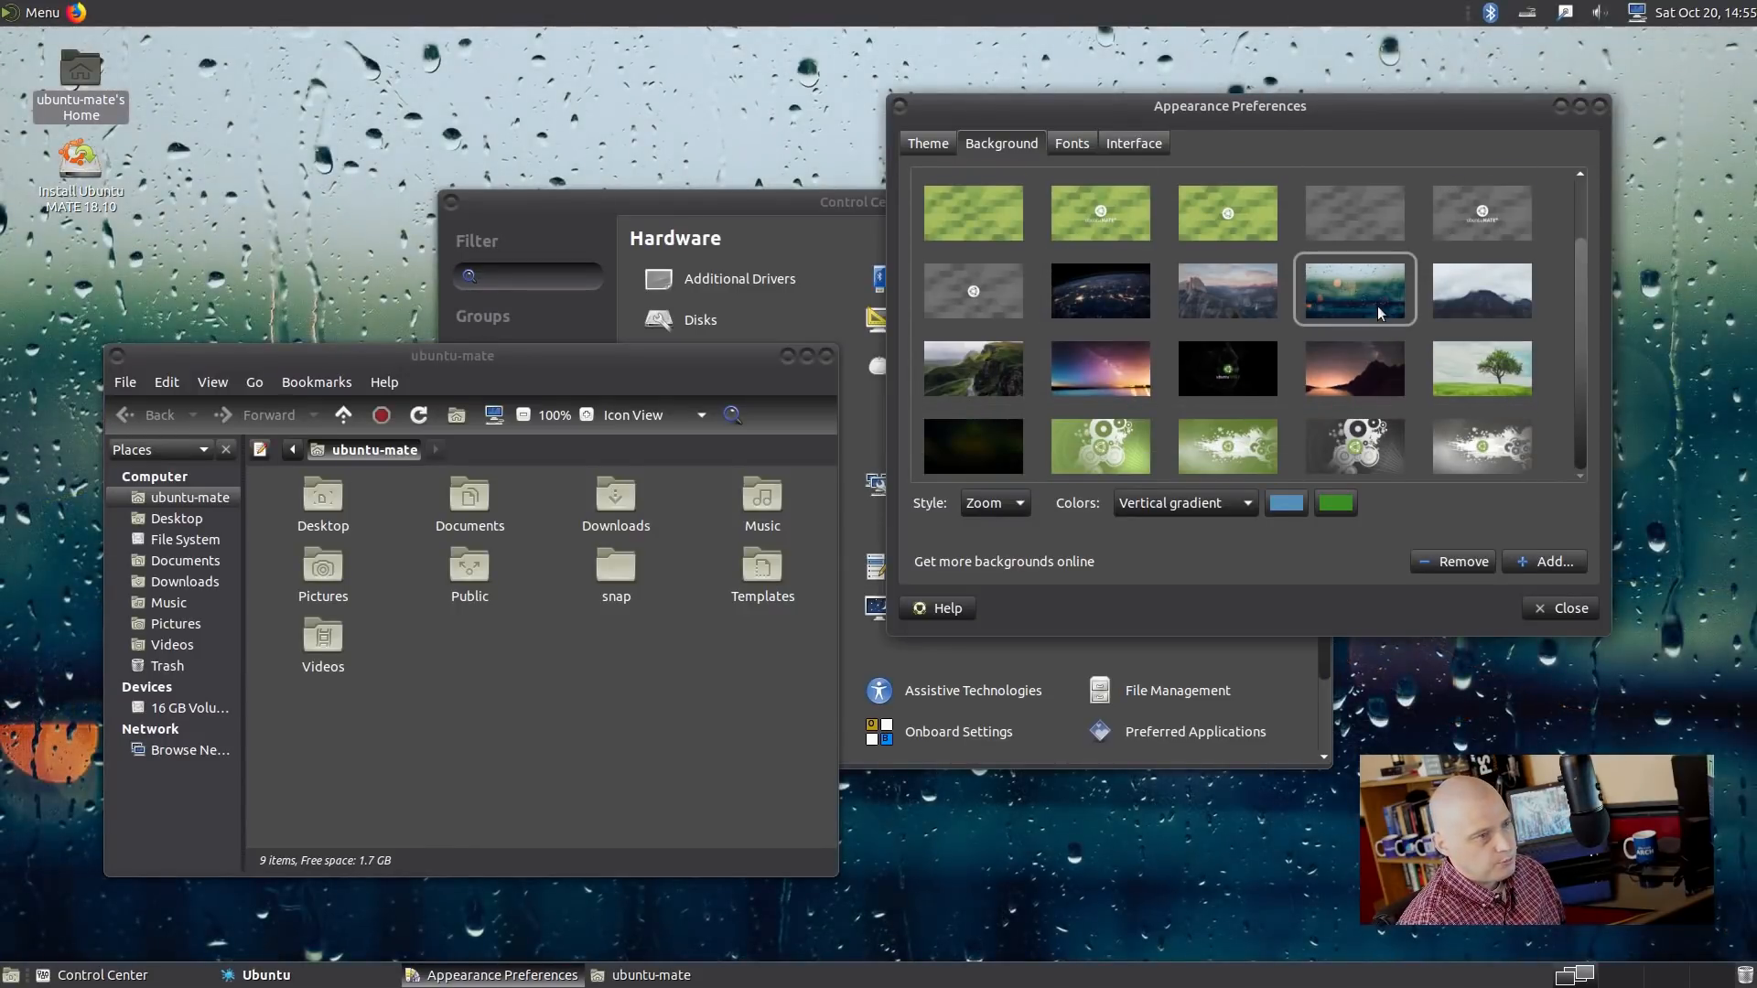
key("ctrl+alt+Right")
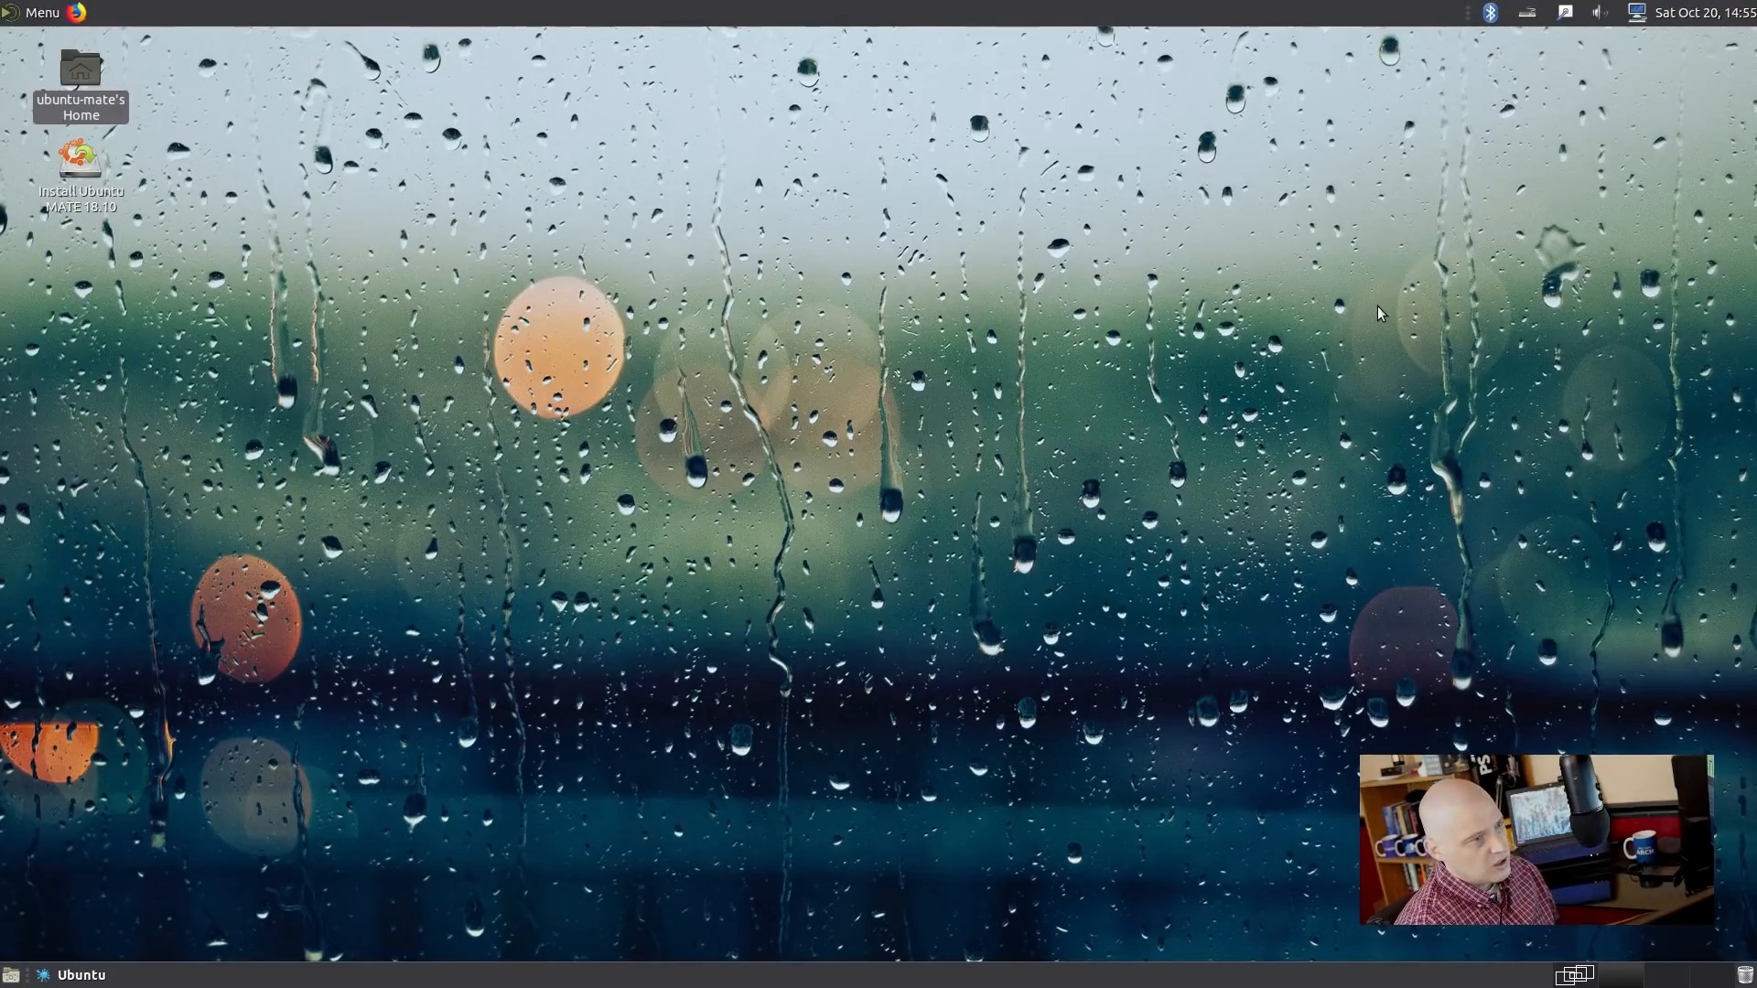
key("ctrl+alt+Left")
left_click(1103, 366)
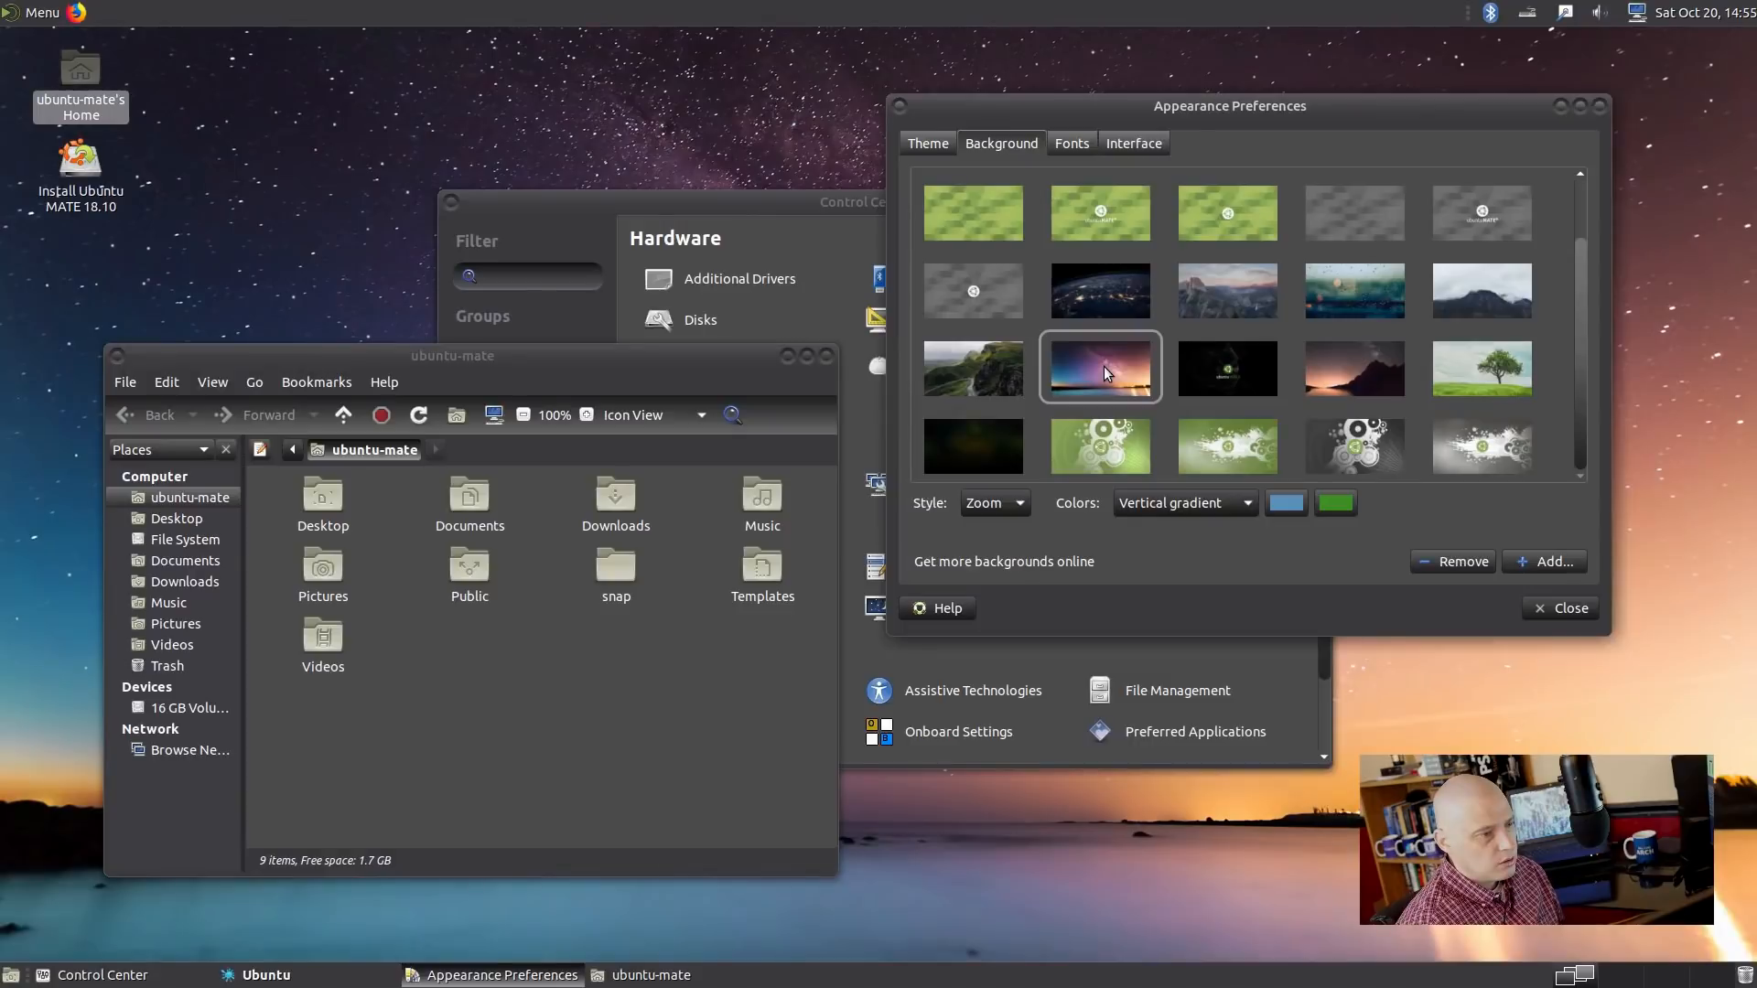
key("ctrl+alt+Right")
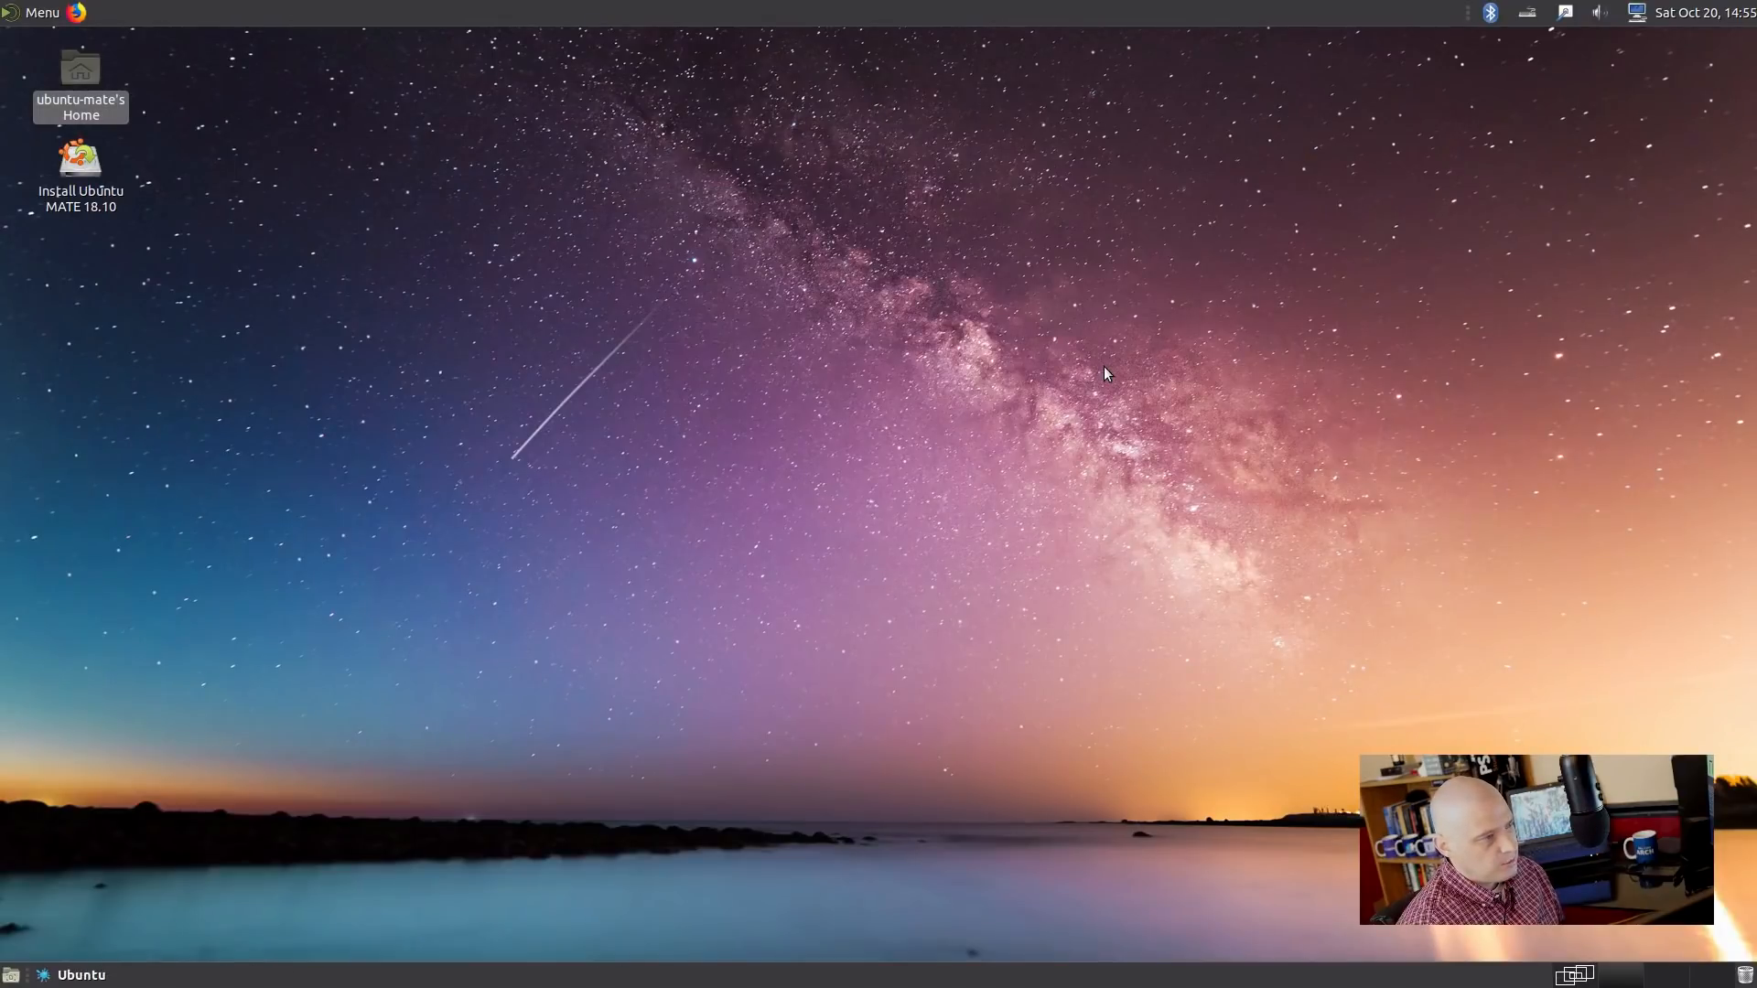
key("ctrl+alt+Left")
Try the grey and green-white splash designs, then settle on the Earth-at-night wallpaper.
scroll(1288, 280, "up", 1)
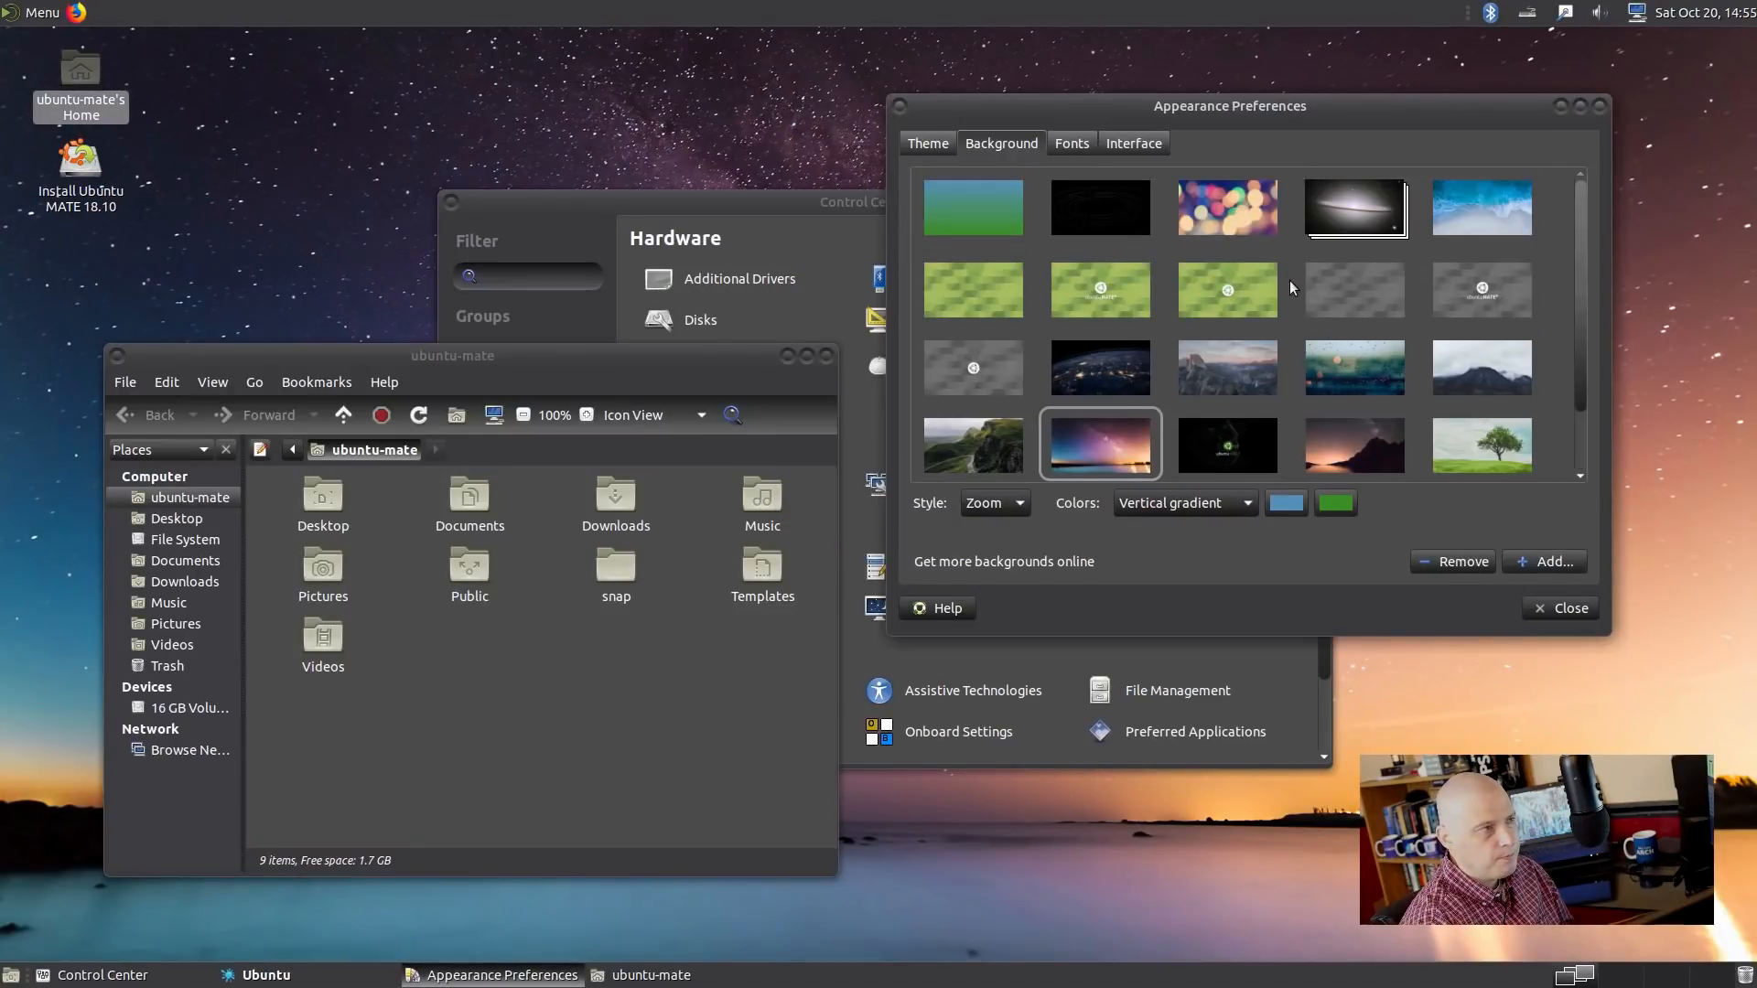
scroll(1387, 277, "down", 1)
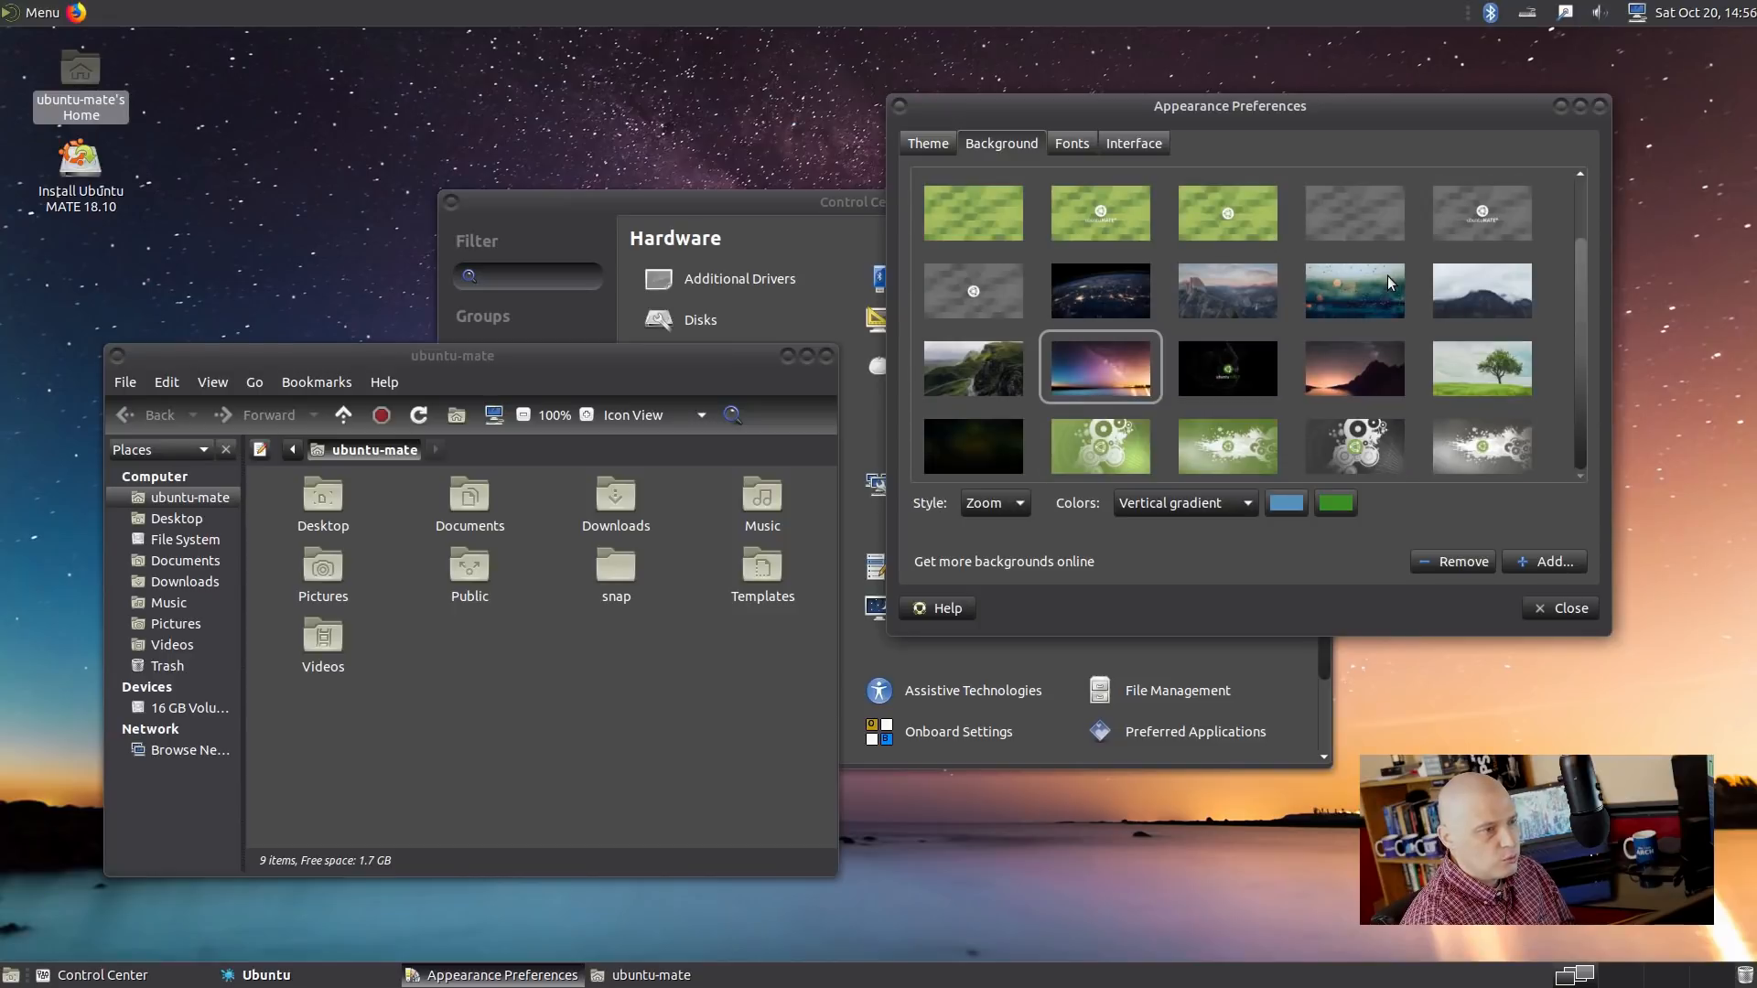
left_click(1466, 455)
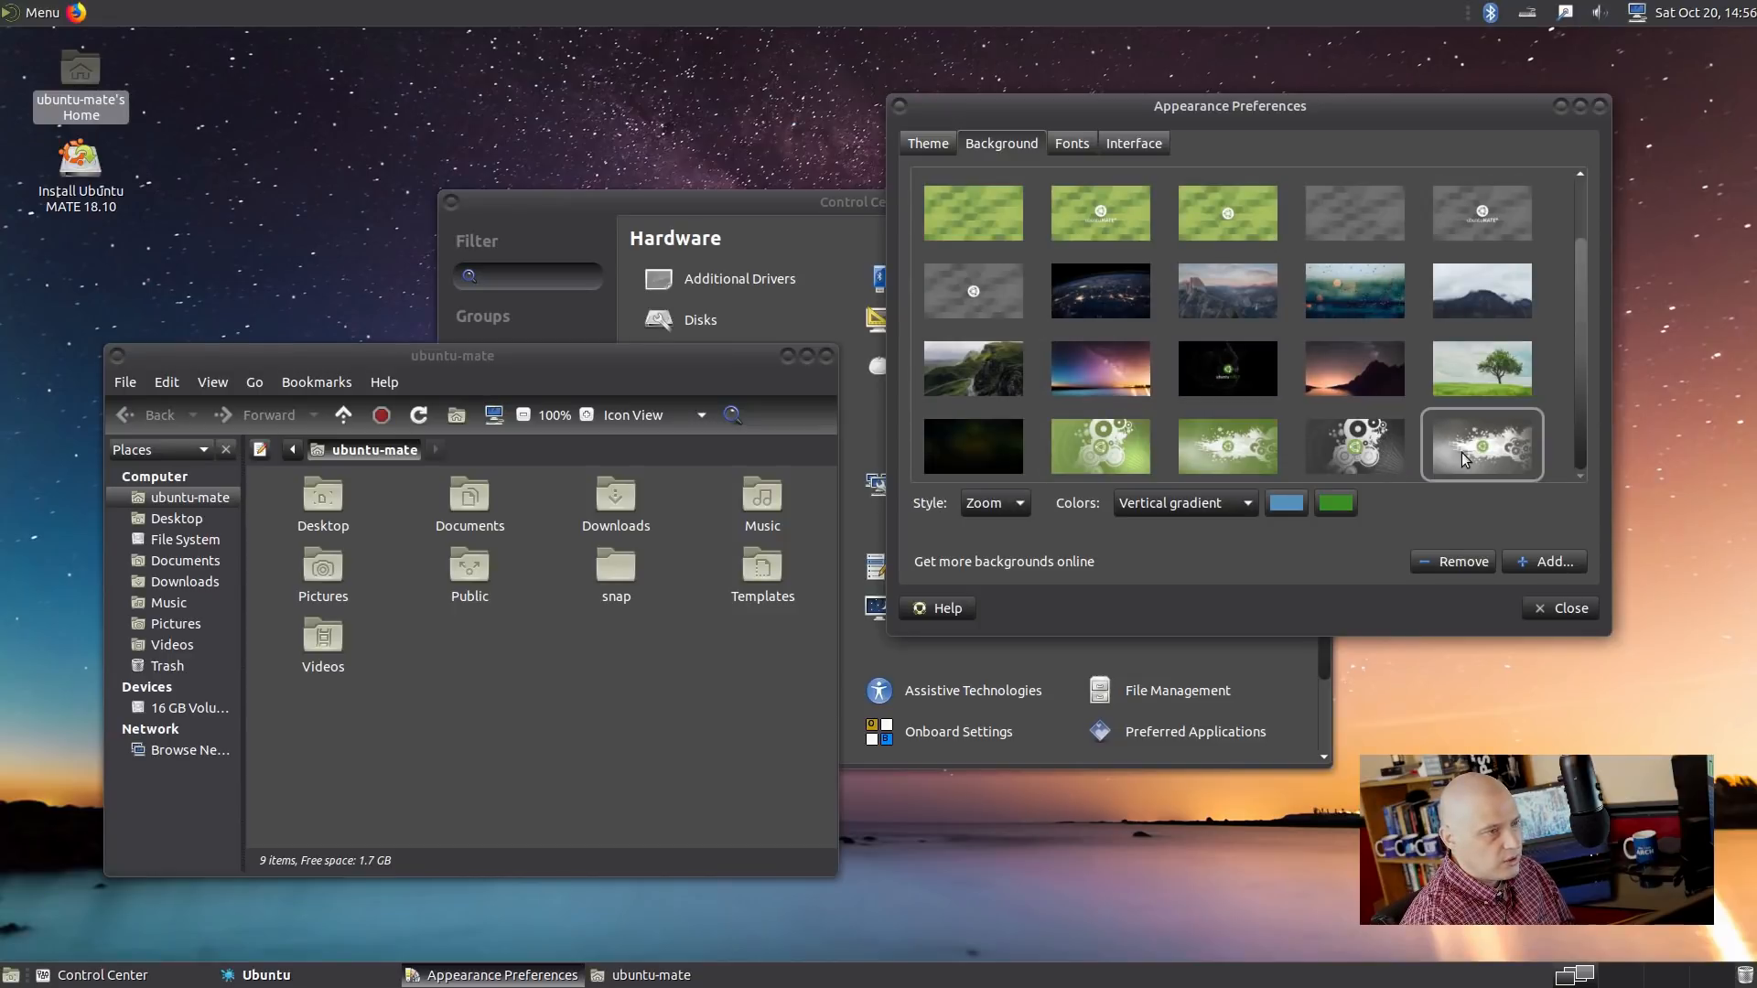
left_click(1229, 446)
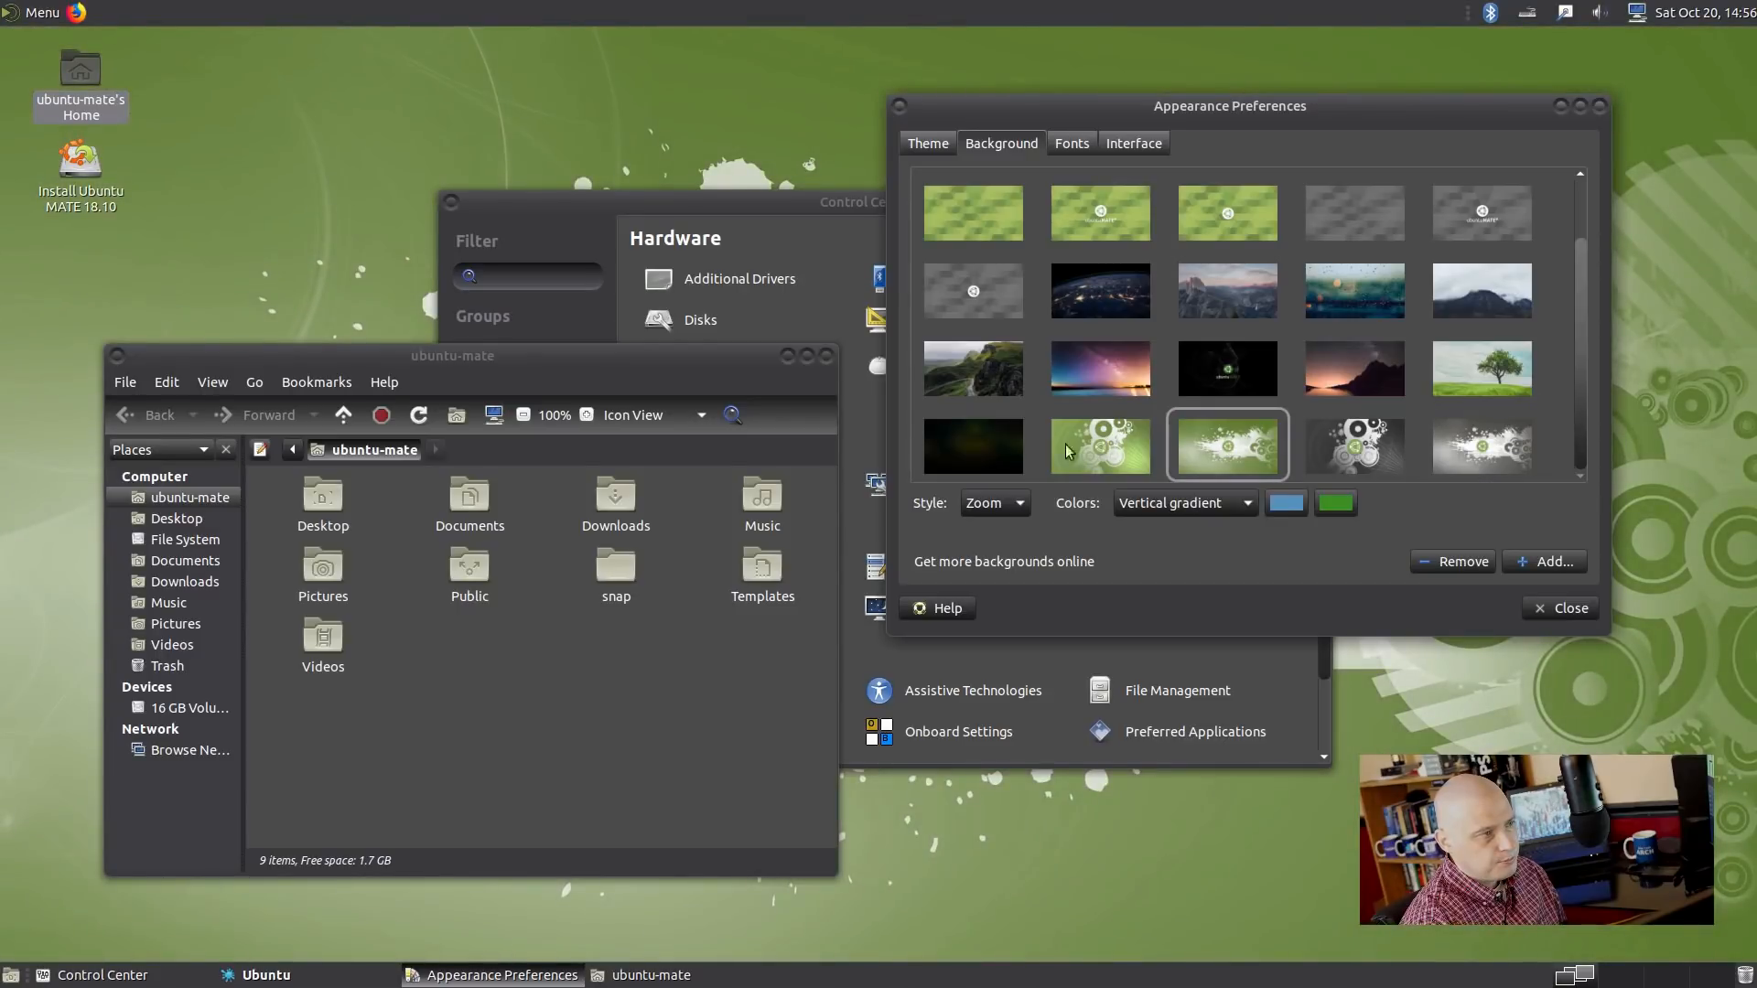
scroll(959, 285, "up", 2)
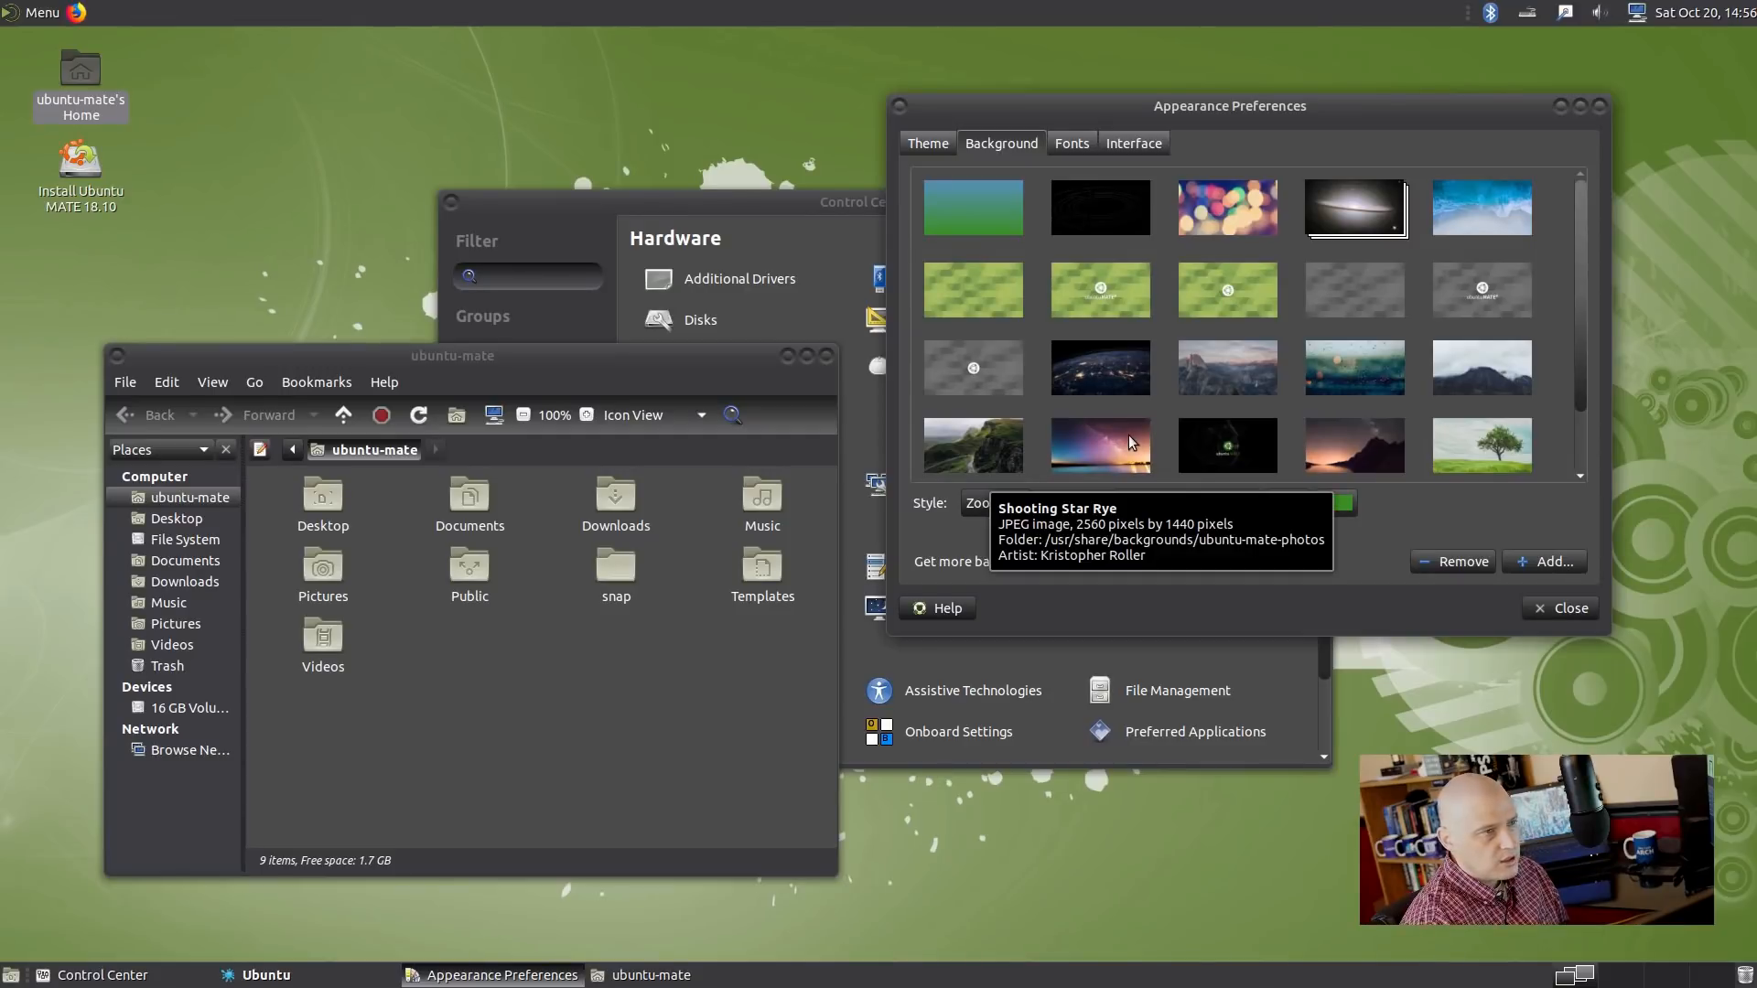
left_click(1102, 357)
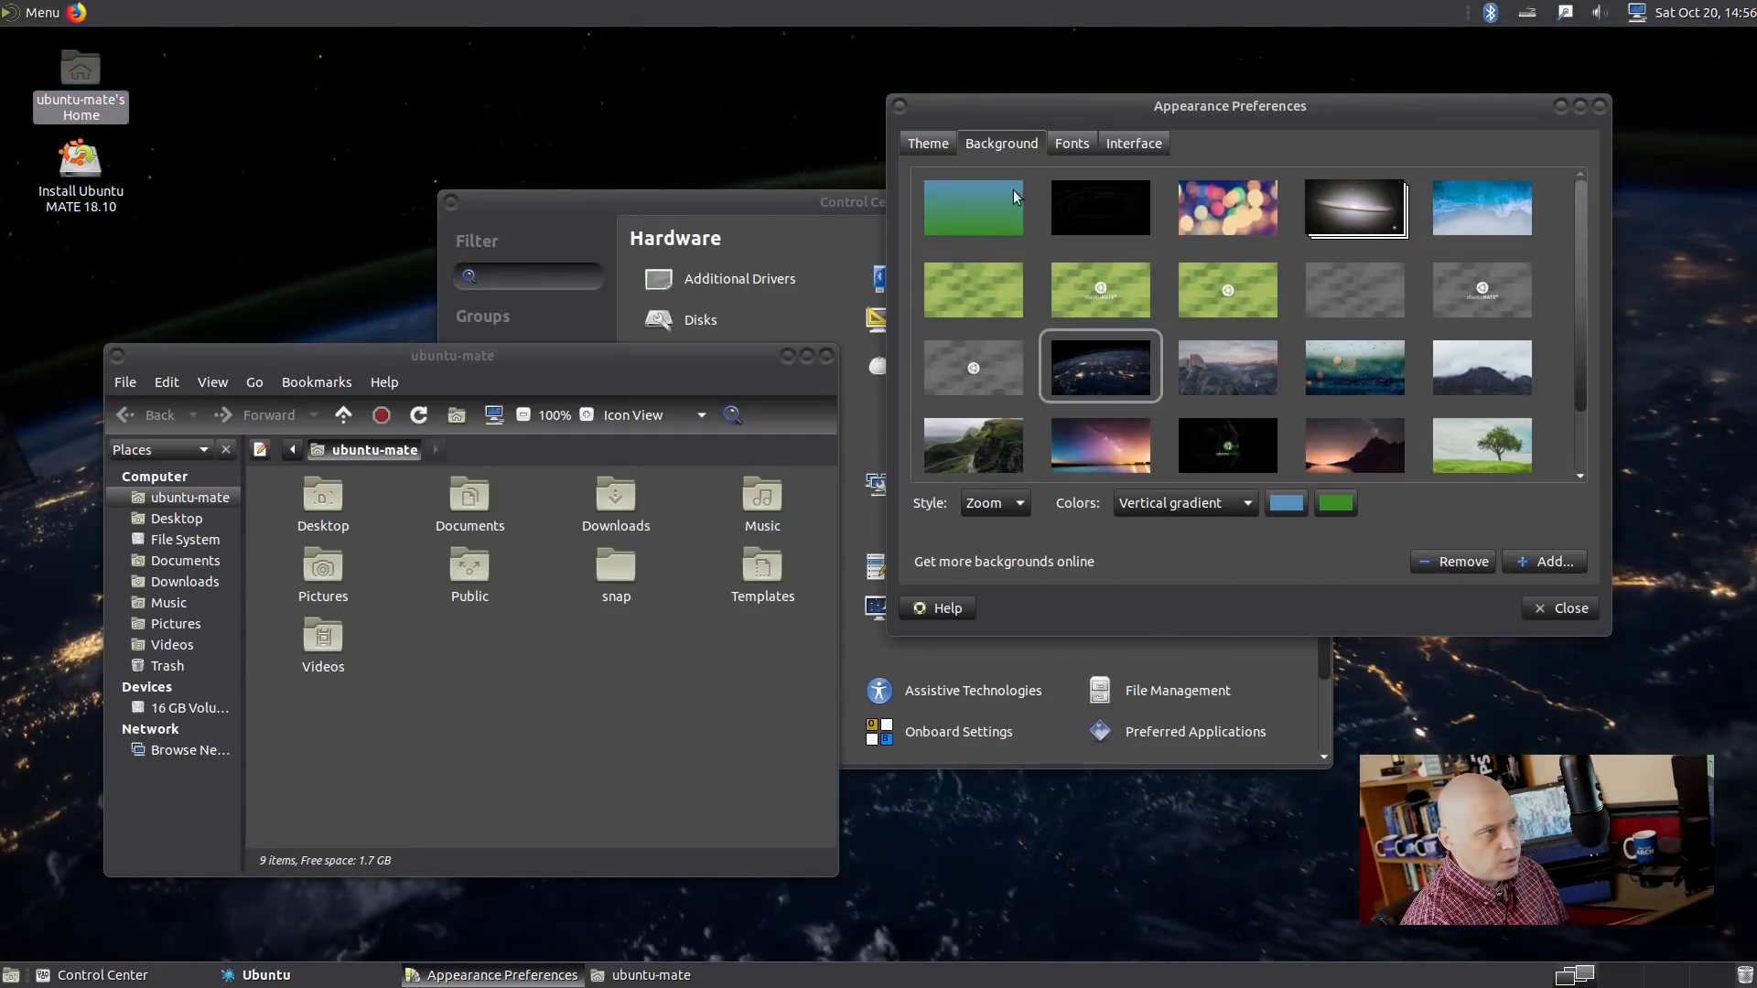
left_click(929, 142)
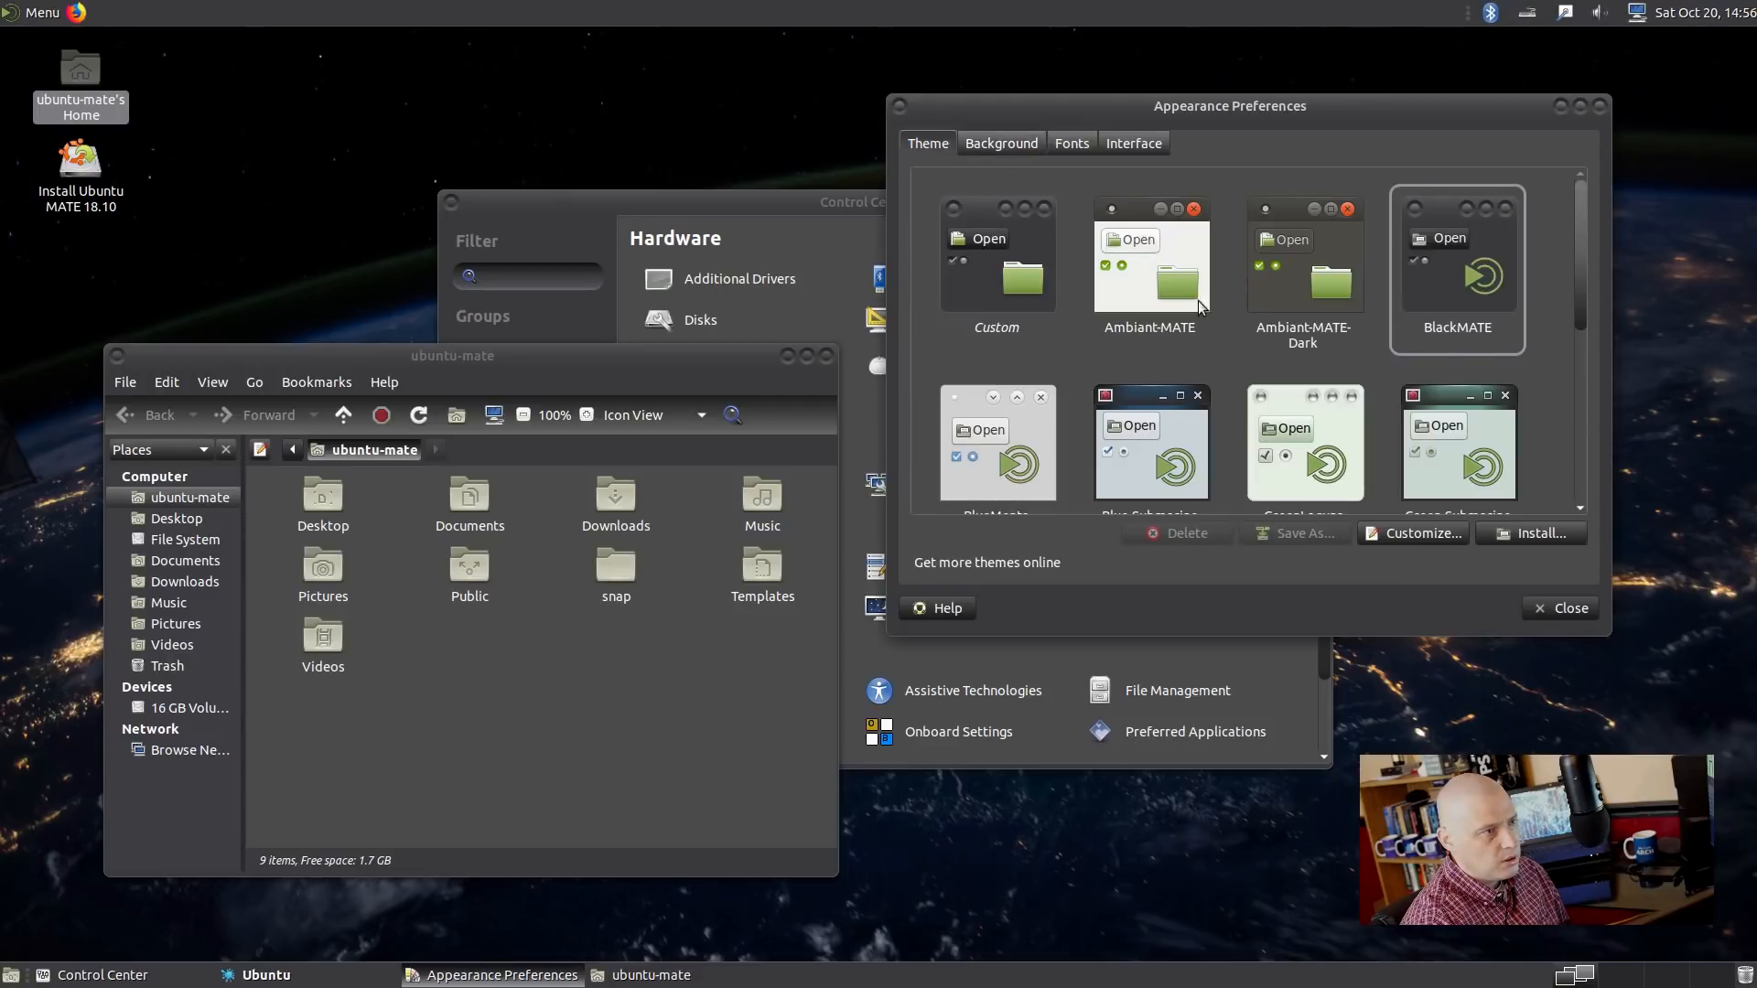
Apply the light green Menta theme and close Appearance Preferences.
scroll(1189, 315, "down", 3)
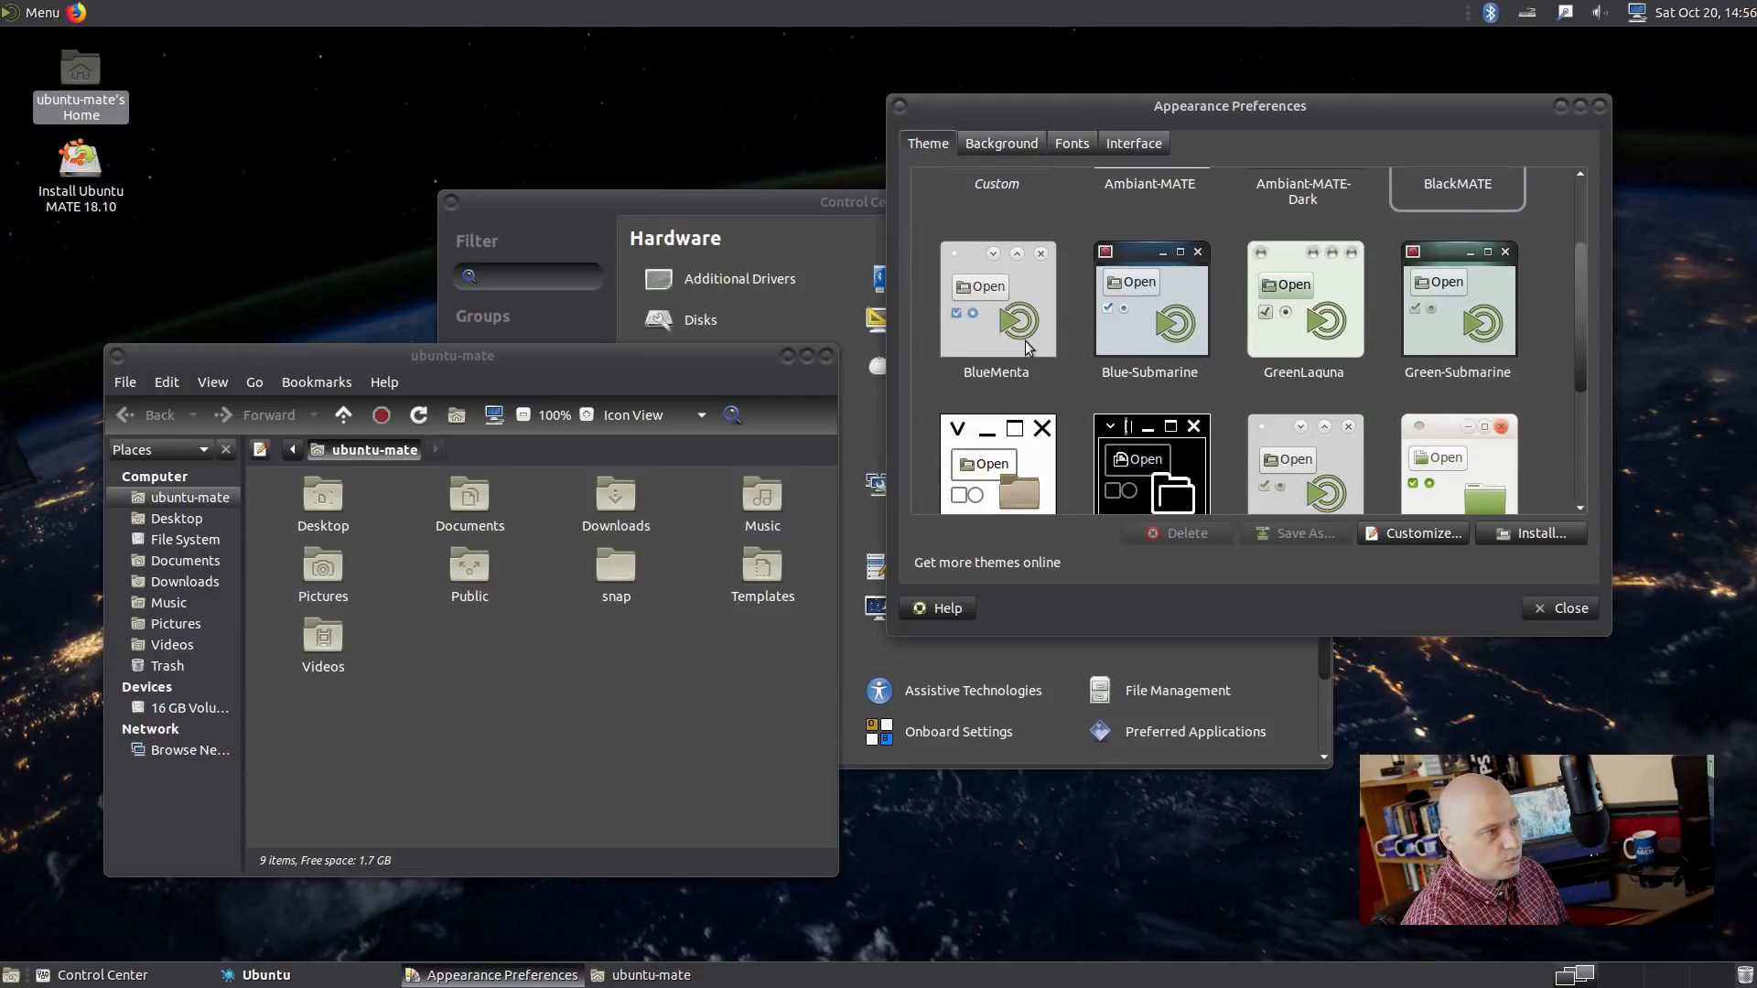
scroll(1029, 348, "up", 2)
scroll(1135, 348, "down", 3)
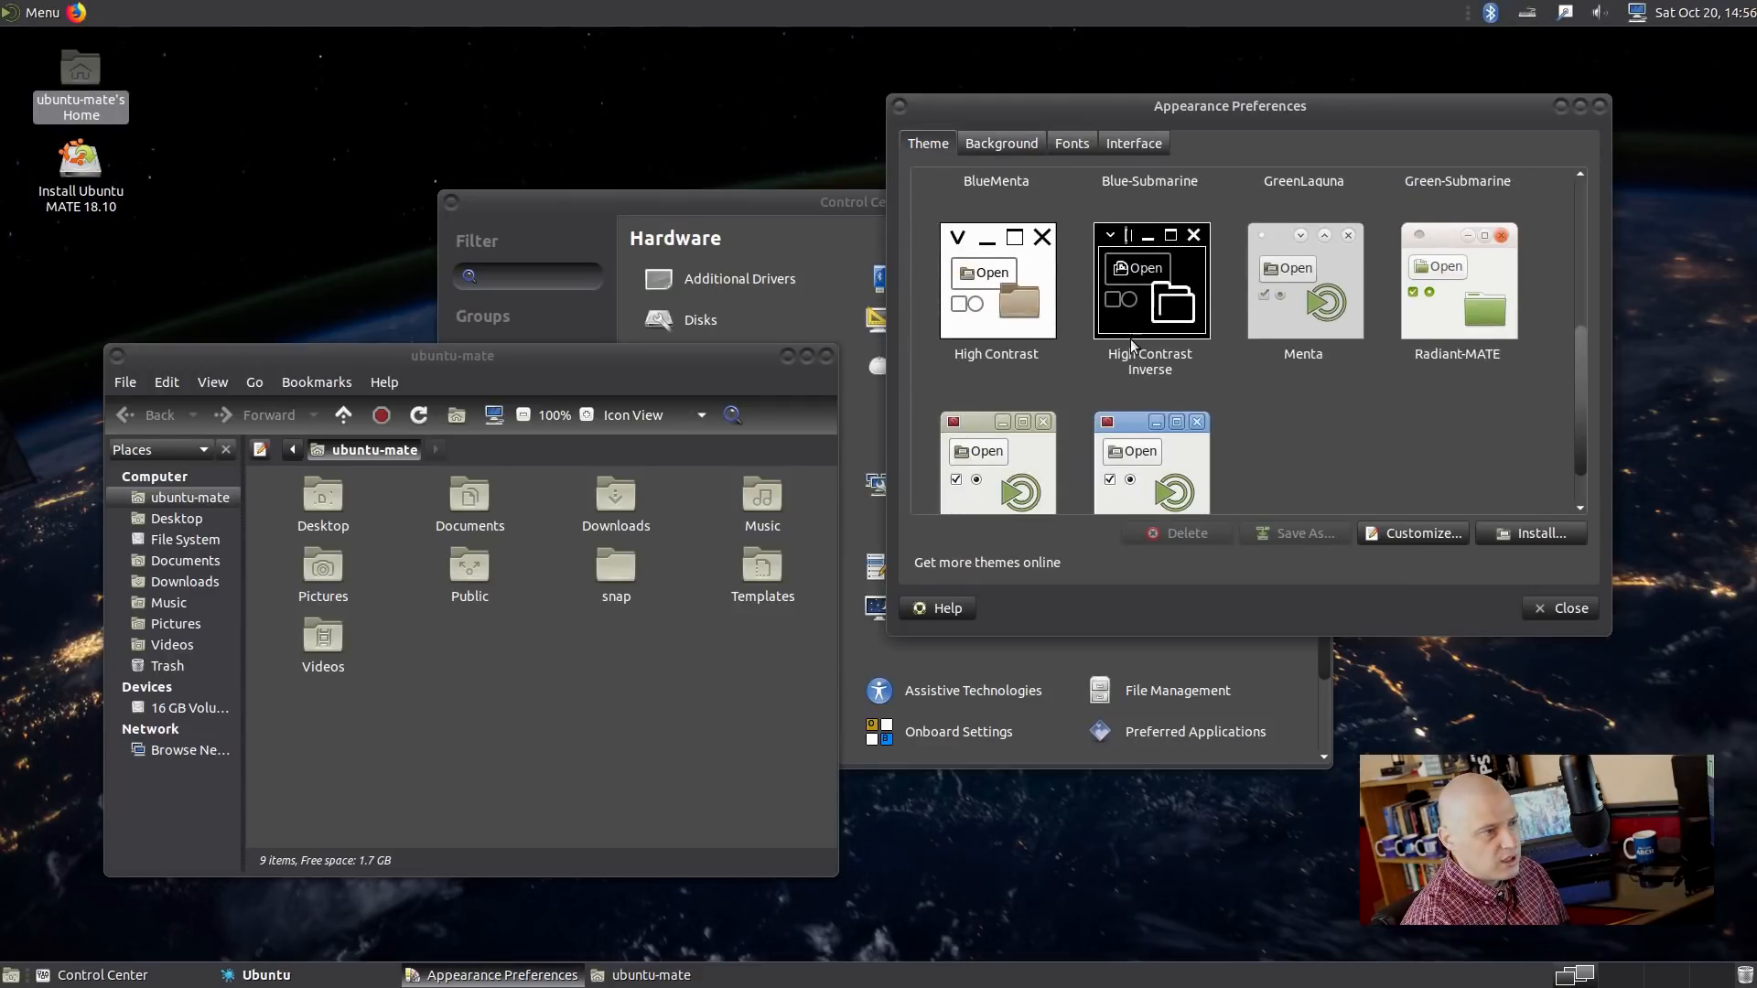
left_click(1331, 311)
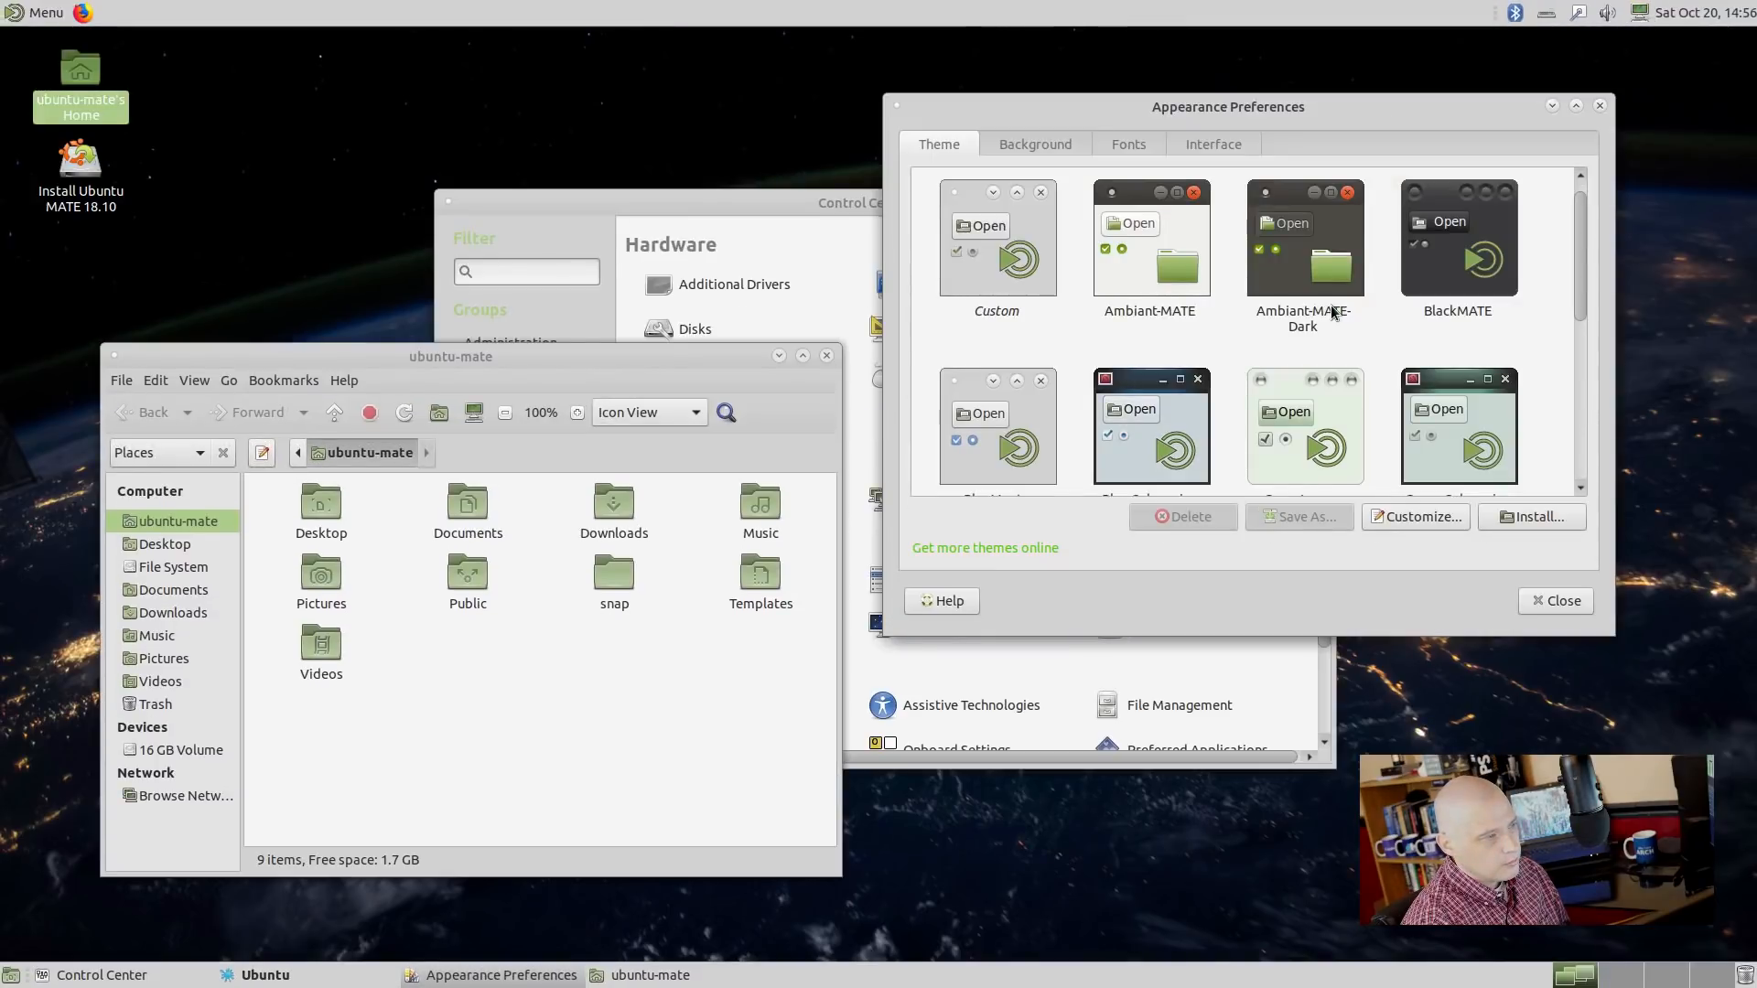
left_click(1555, 601)
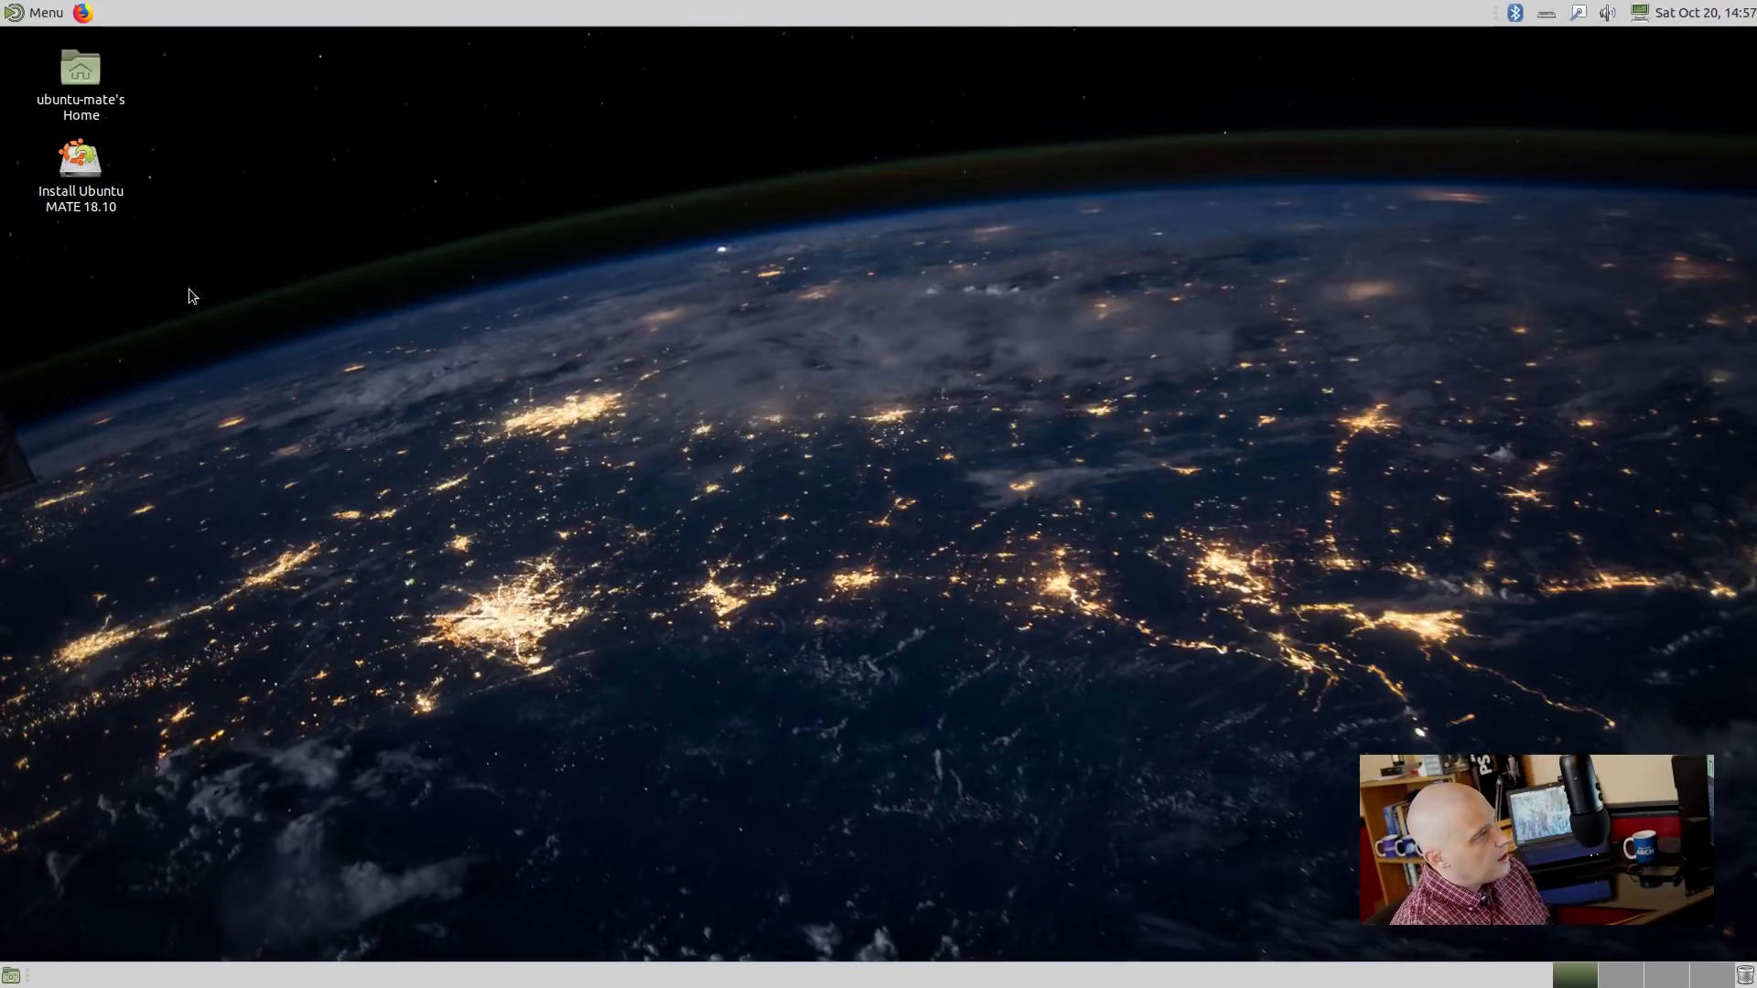
left_click(46, 11)
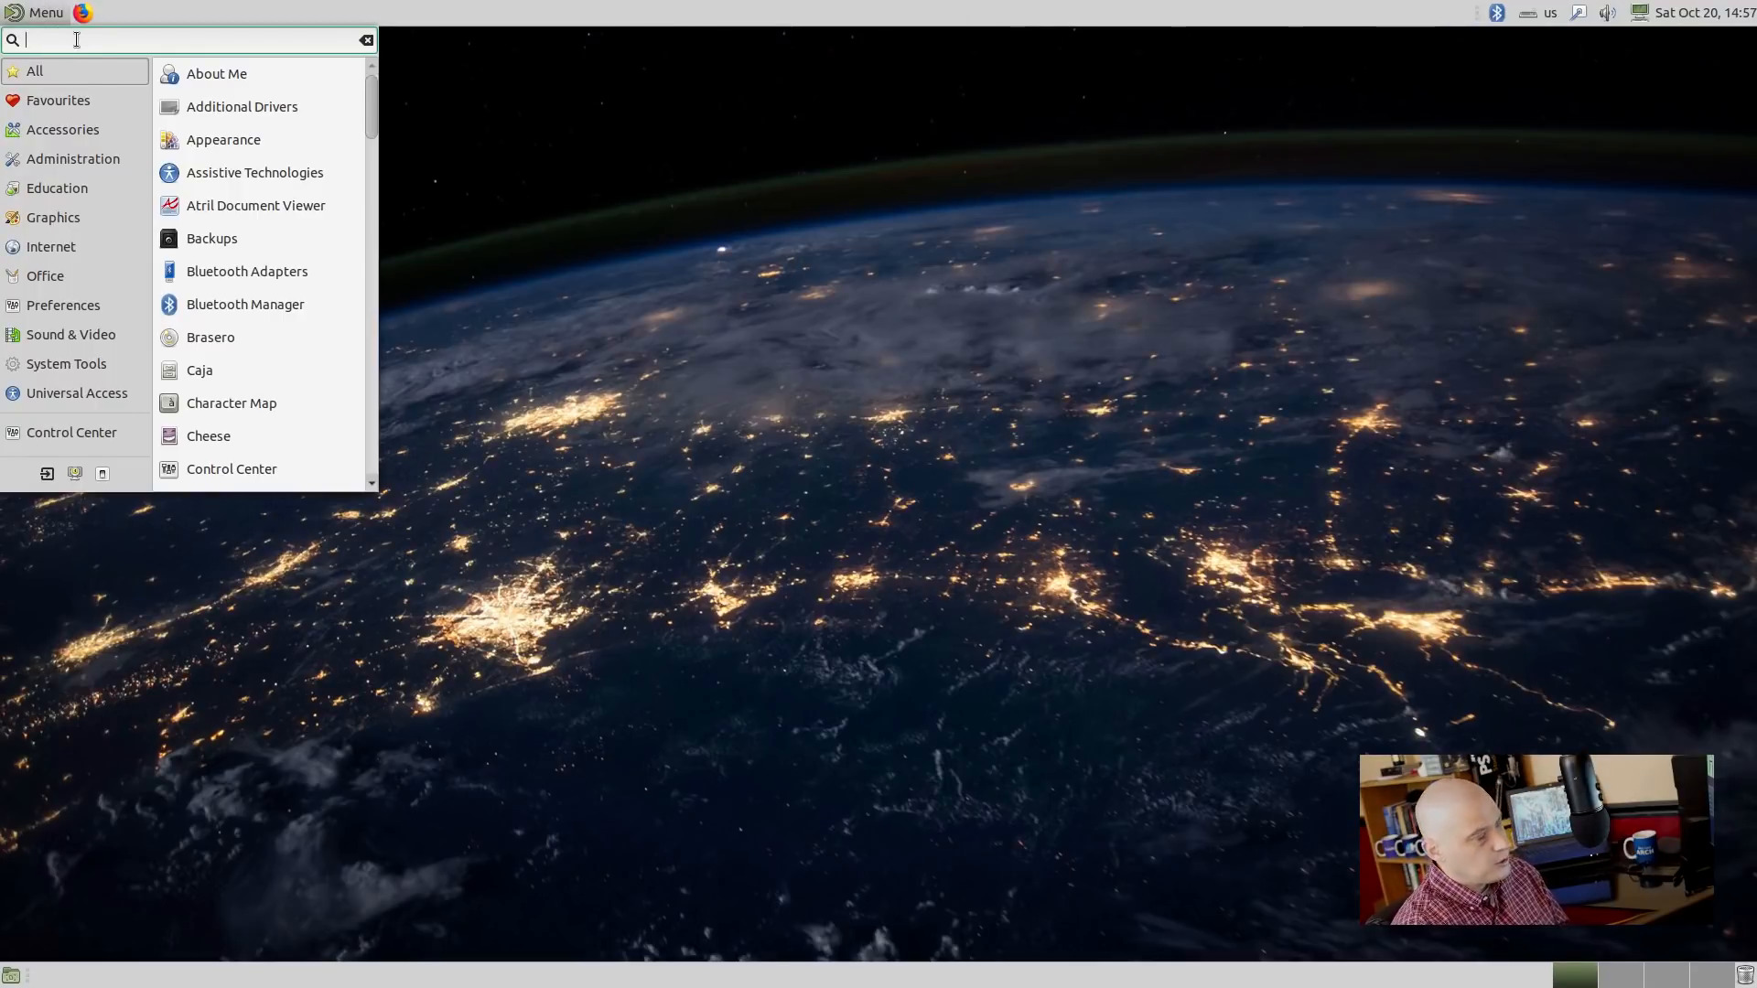
Launch MATE Tweak via a 'tweak' menu search and turn off Show Desktop Icons.
type("tweak")
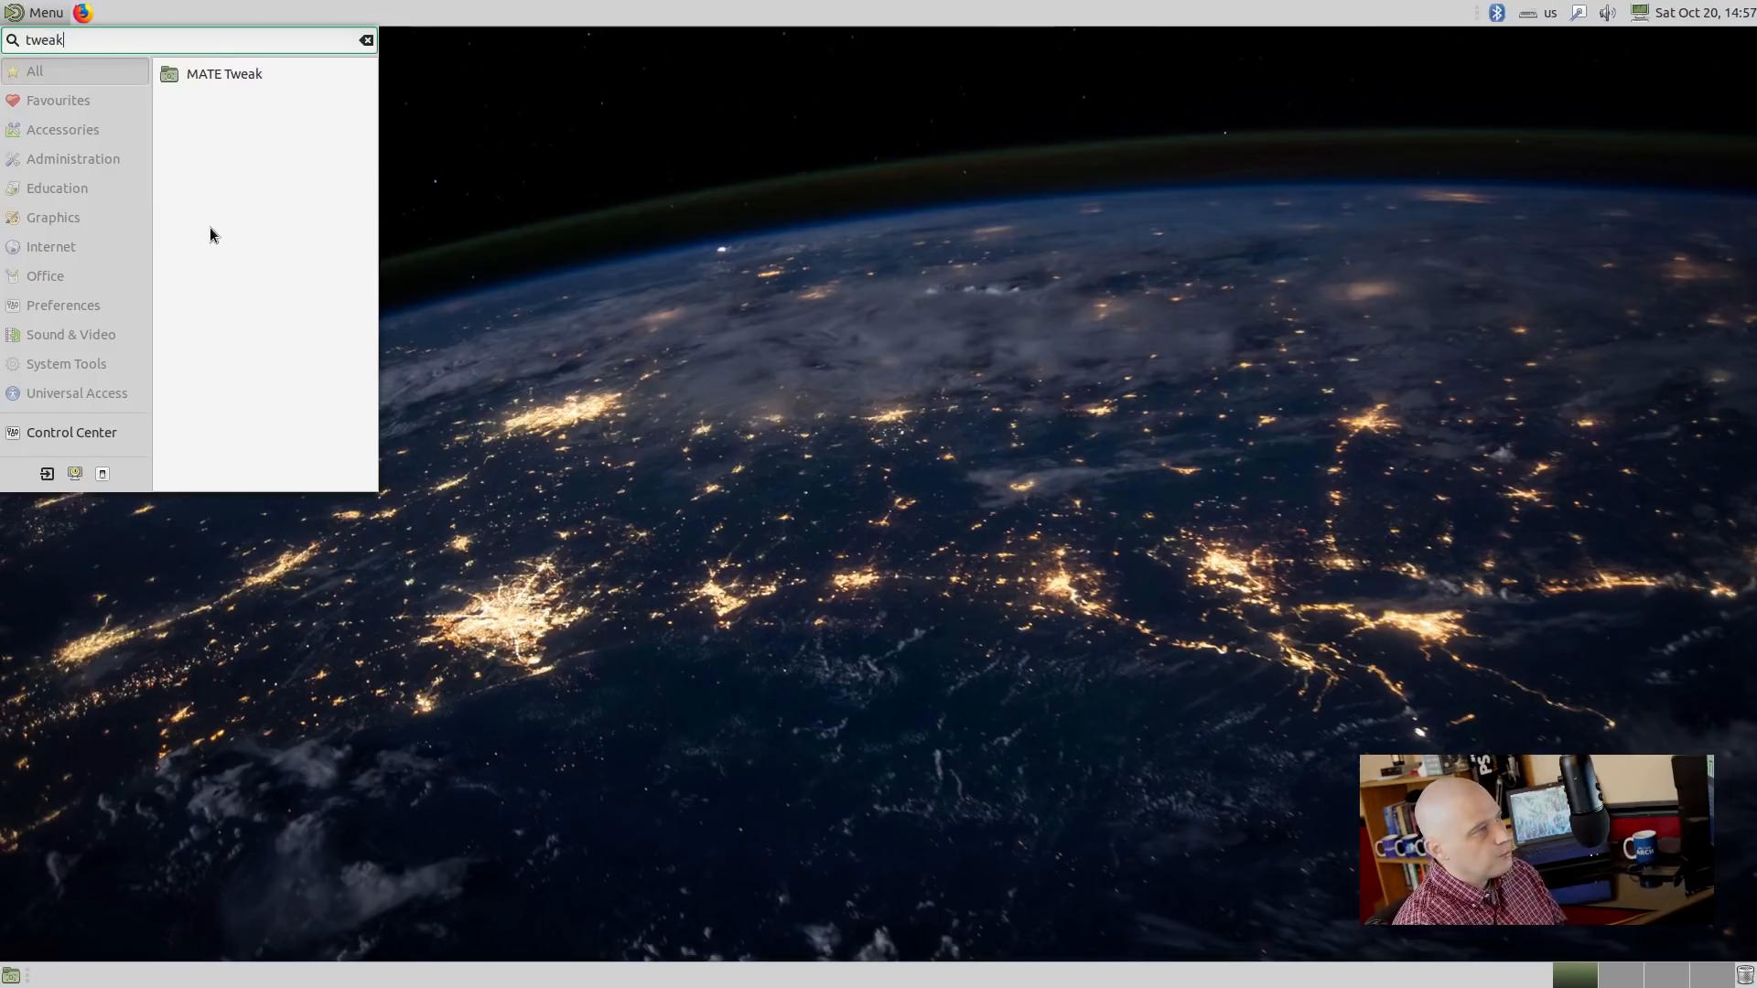
left_click(222, 75)
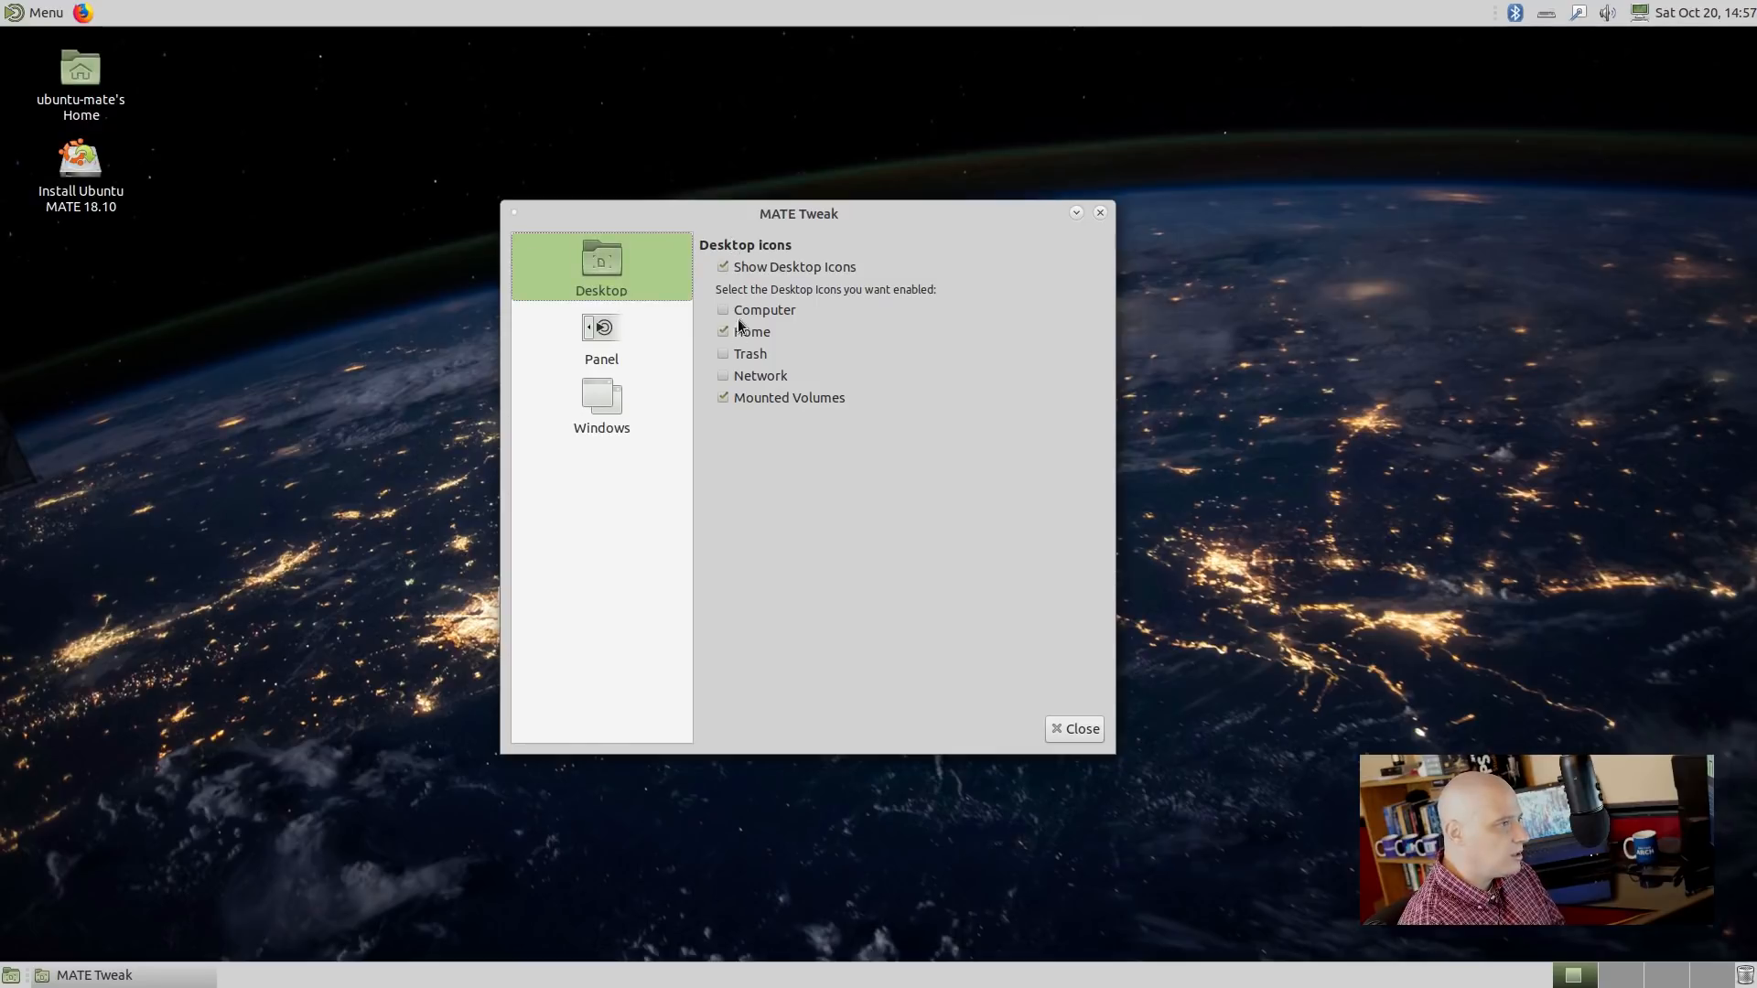
left_click(723, 267)
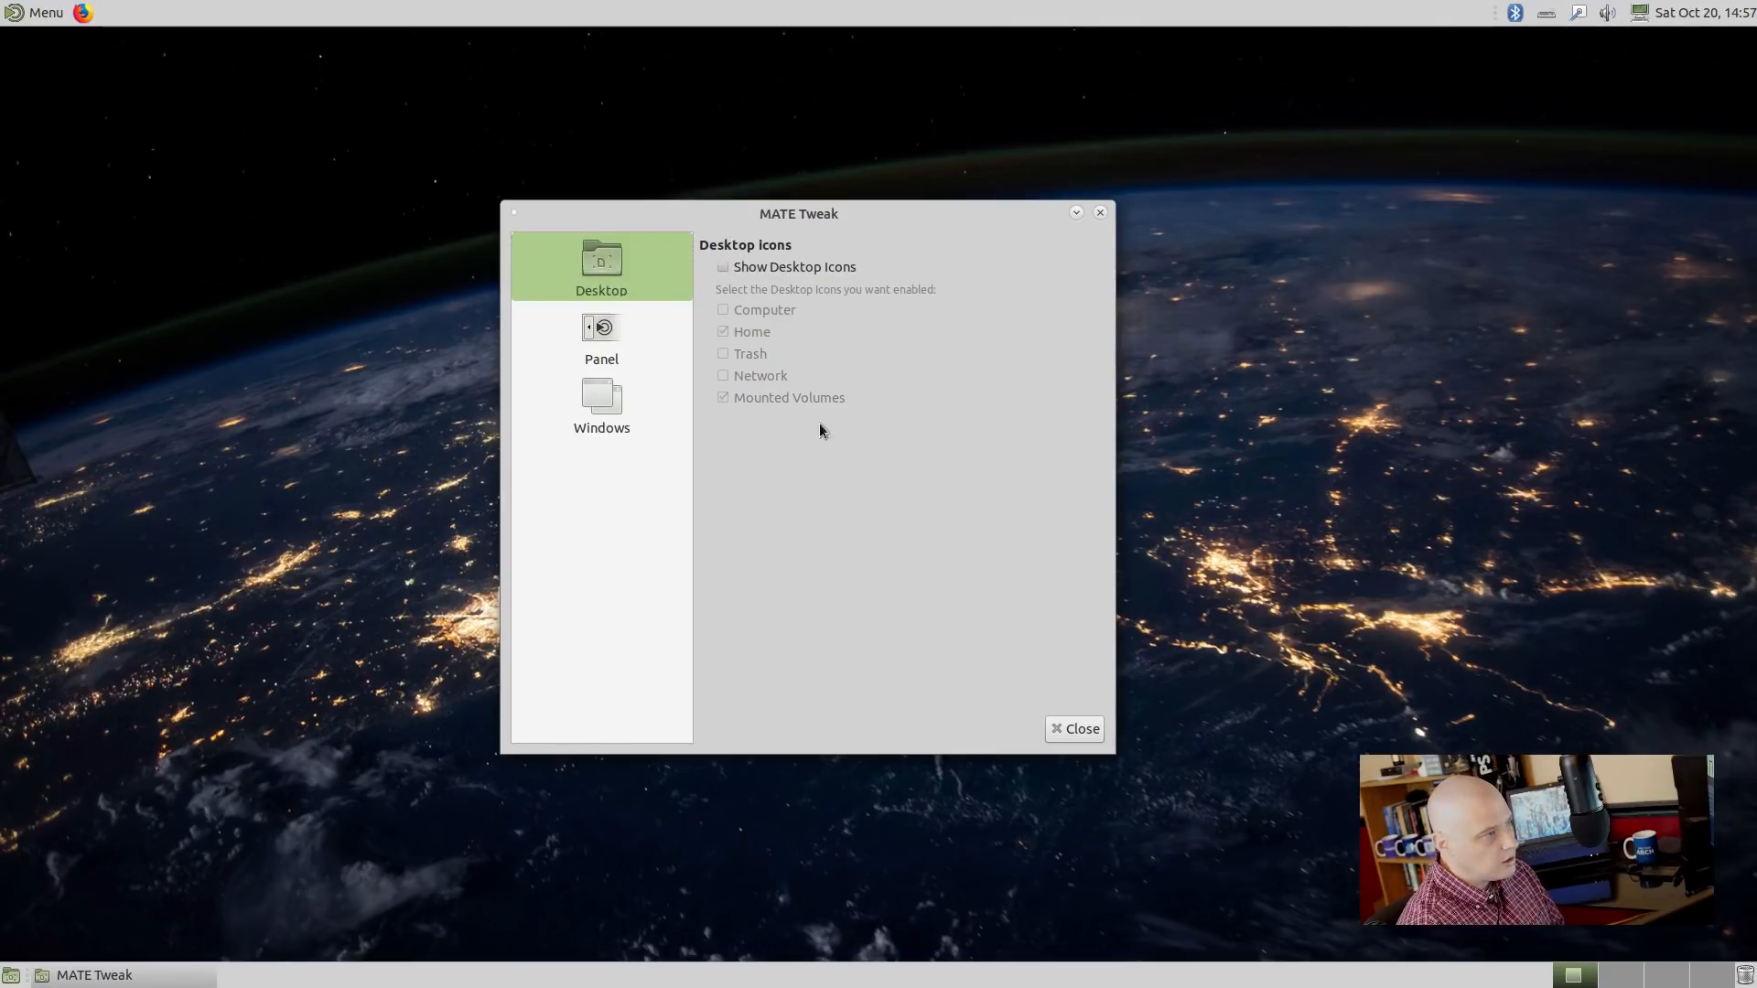
left_click(614, 354)
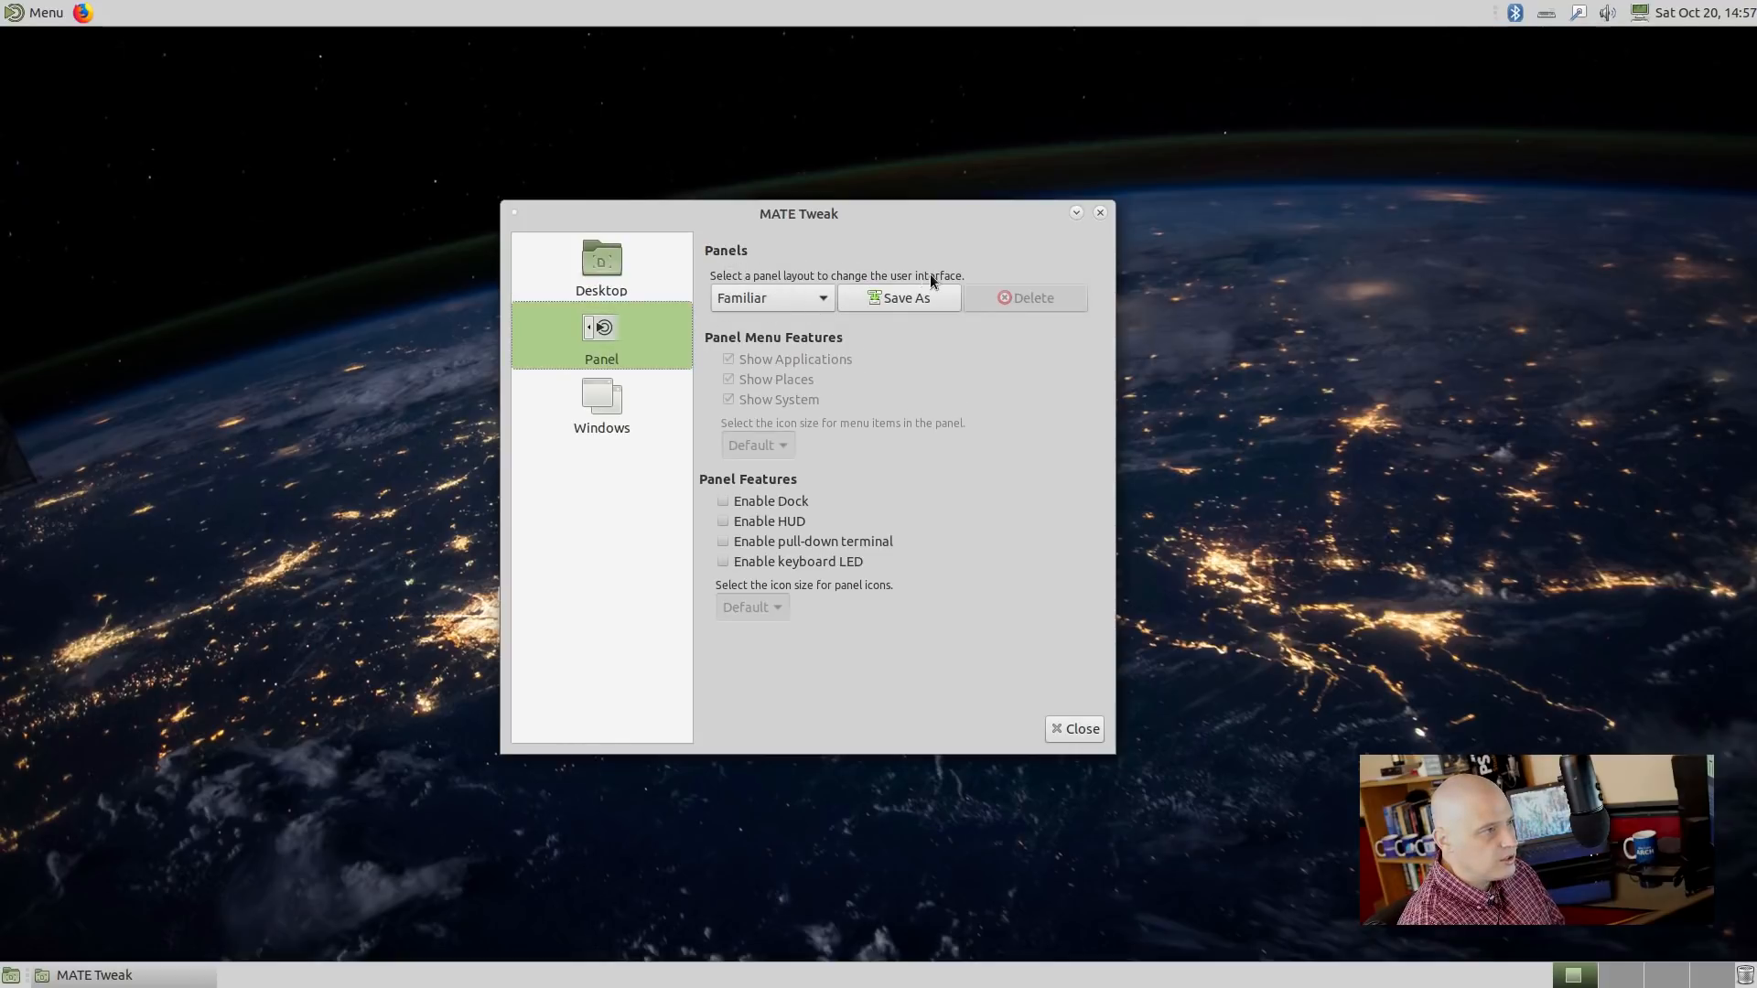
Switch the panel layout from Familiar to Contemporary and confirm the replacement.
left_click(800, 307)
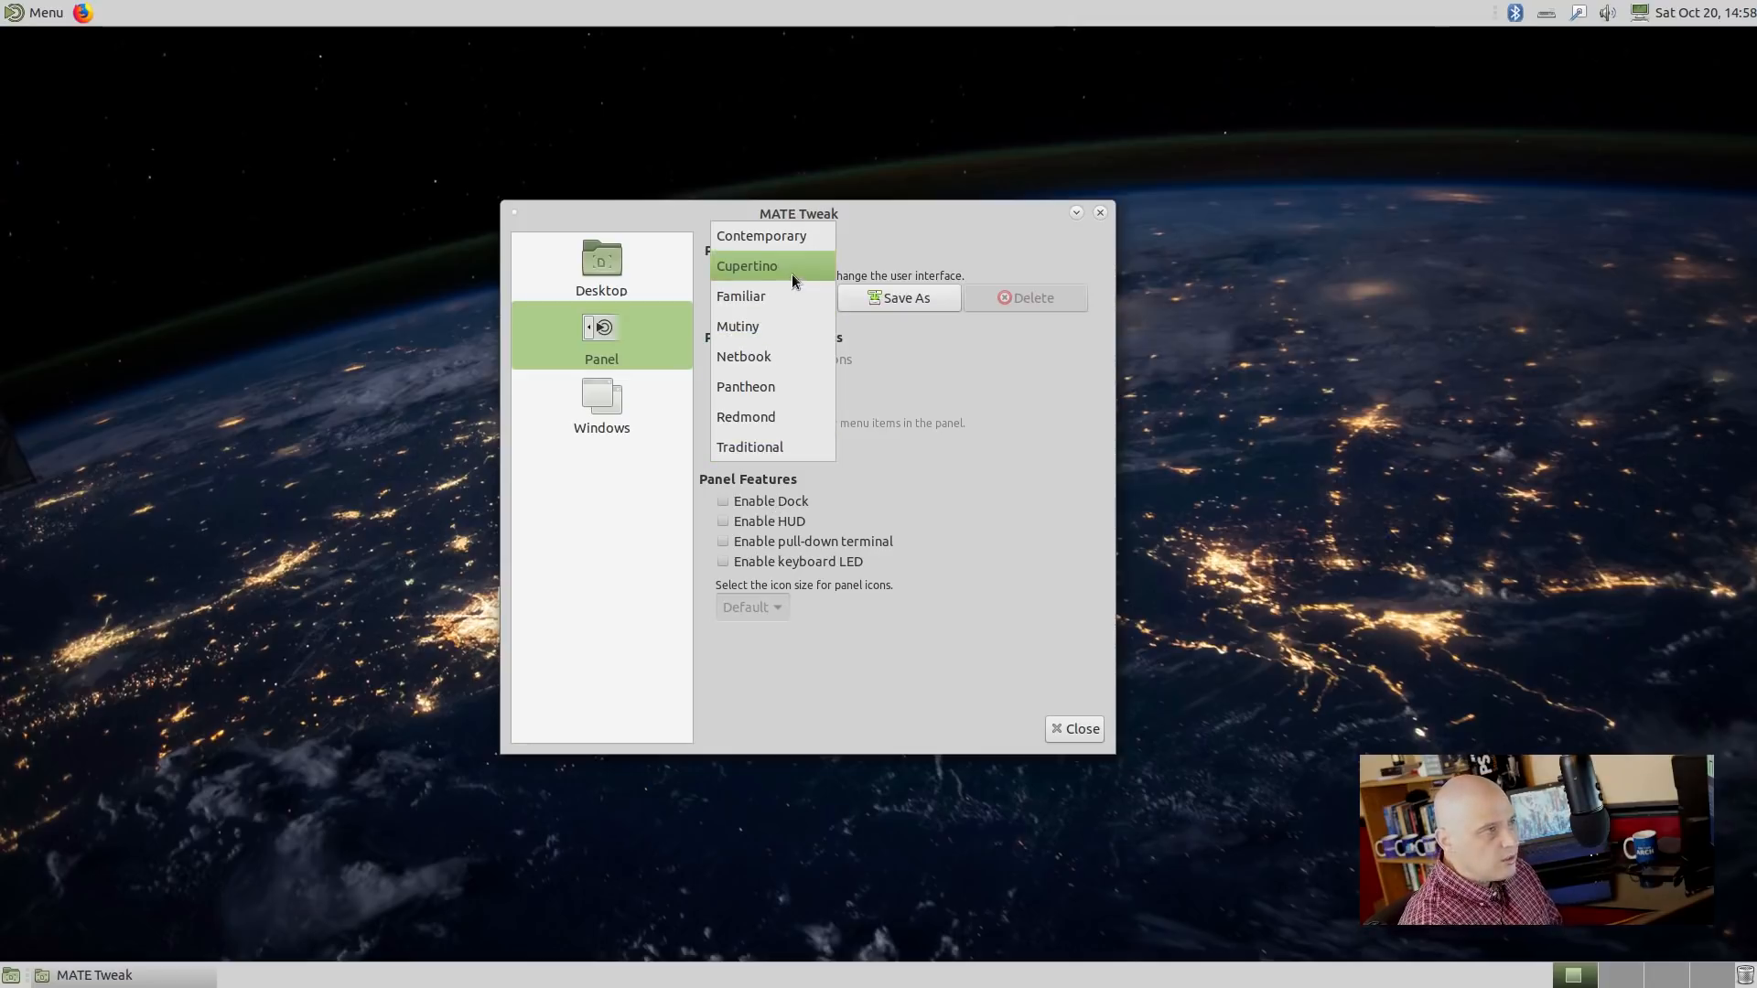
left_click(799, 239)
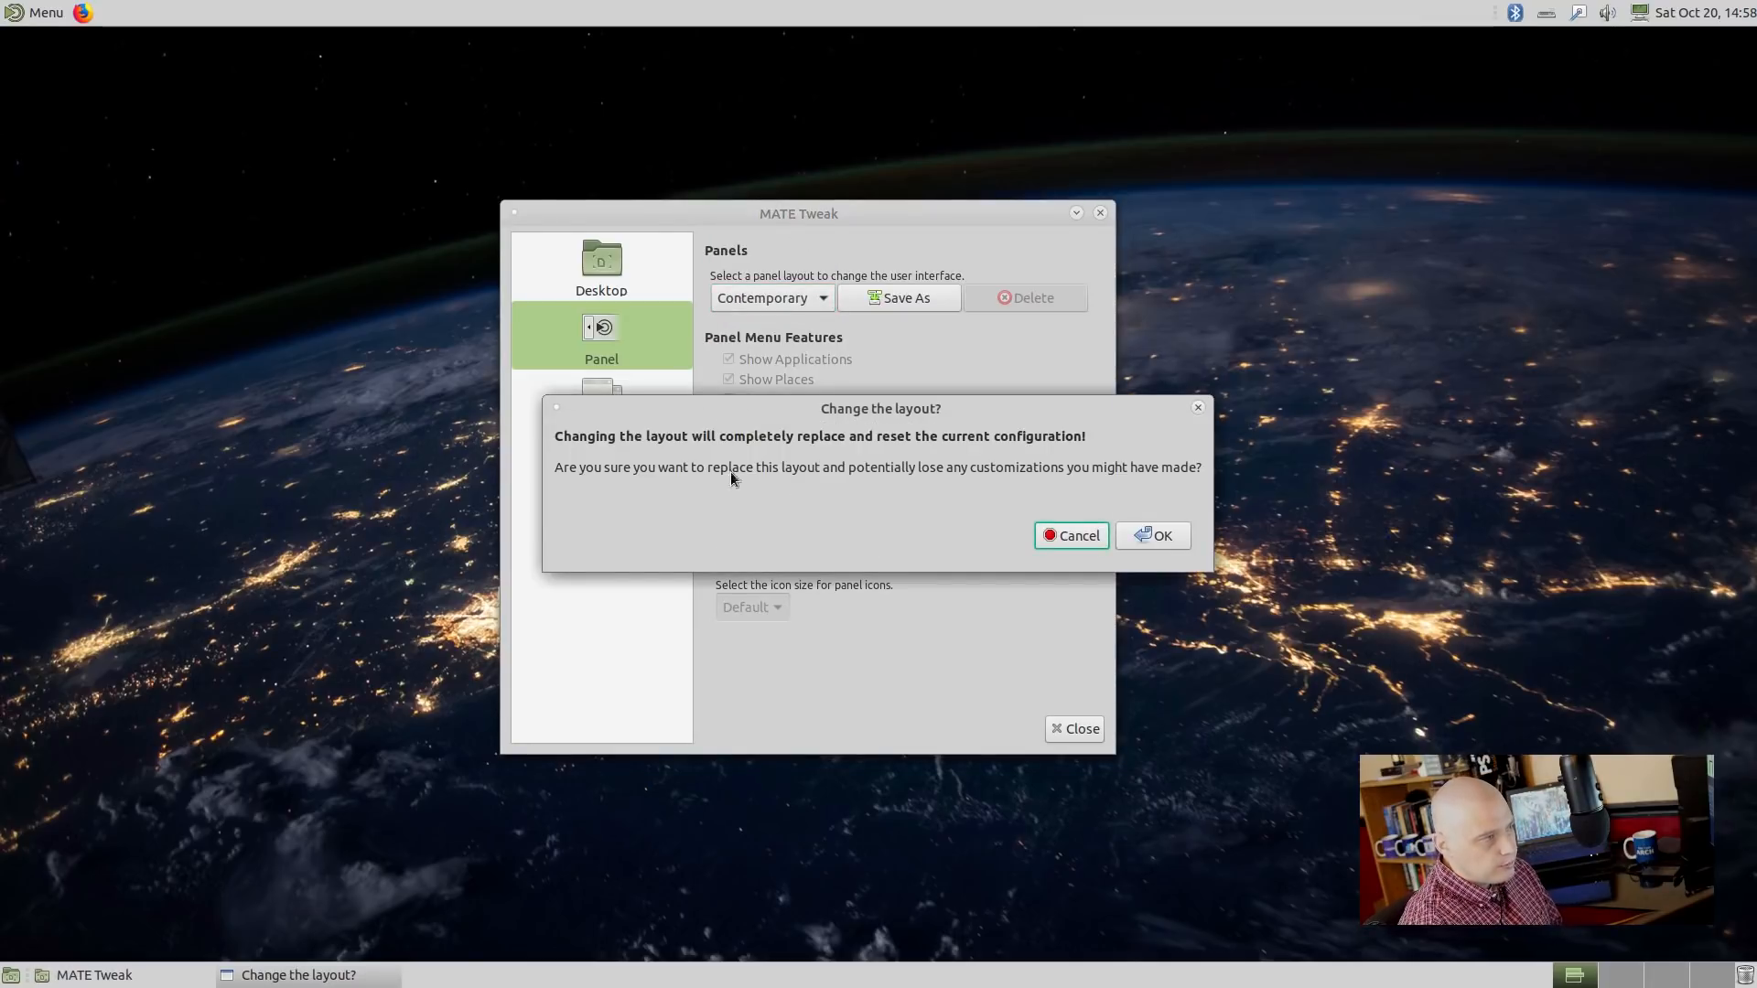
left_click(1150, 535)
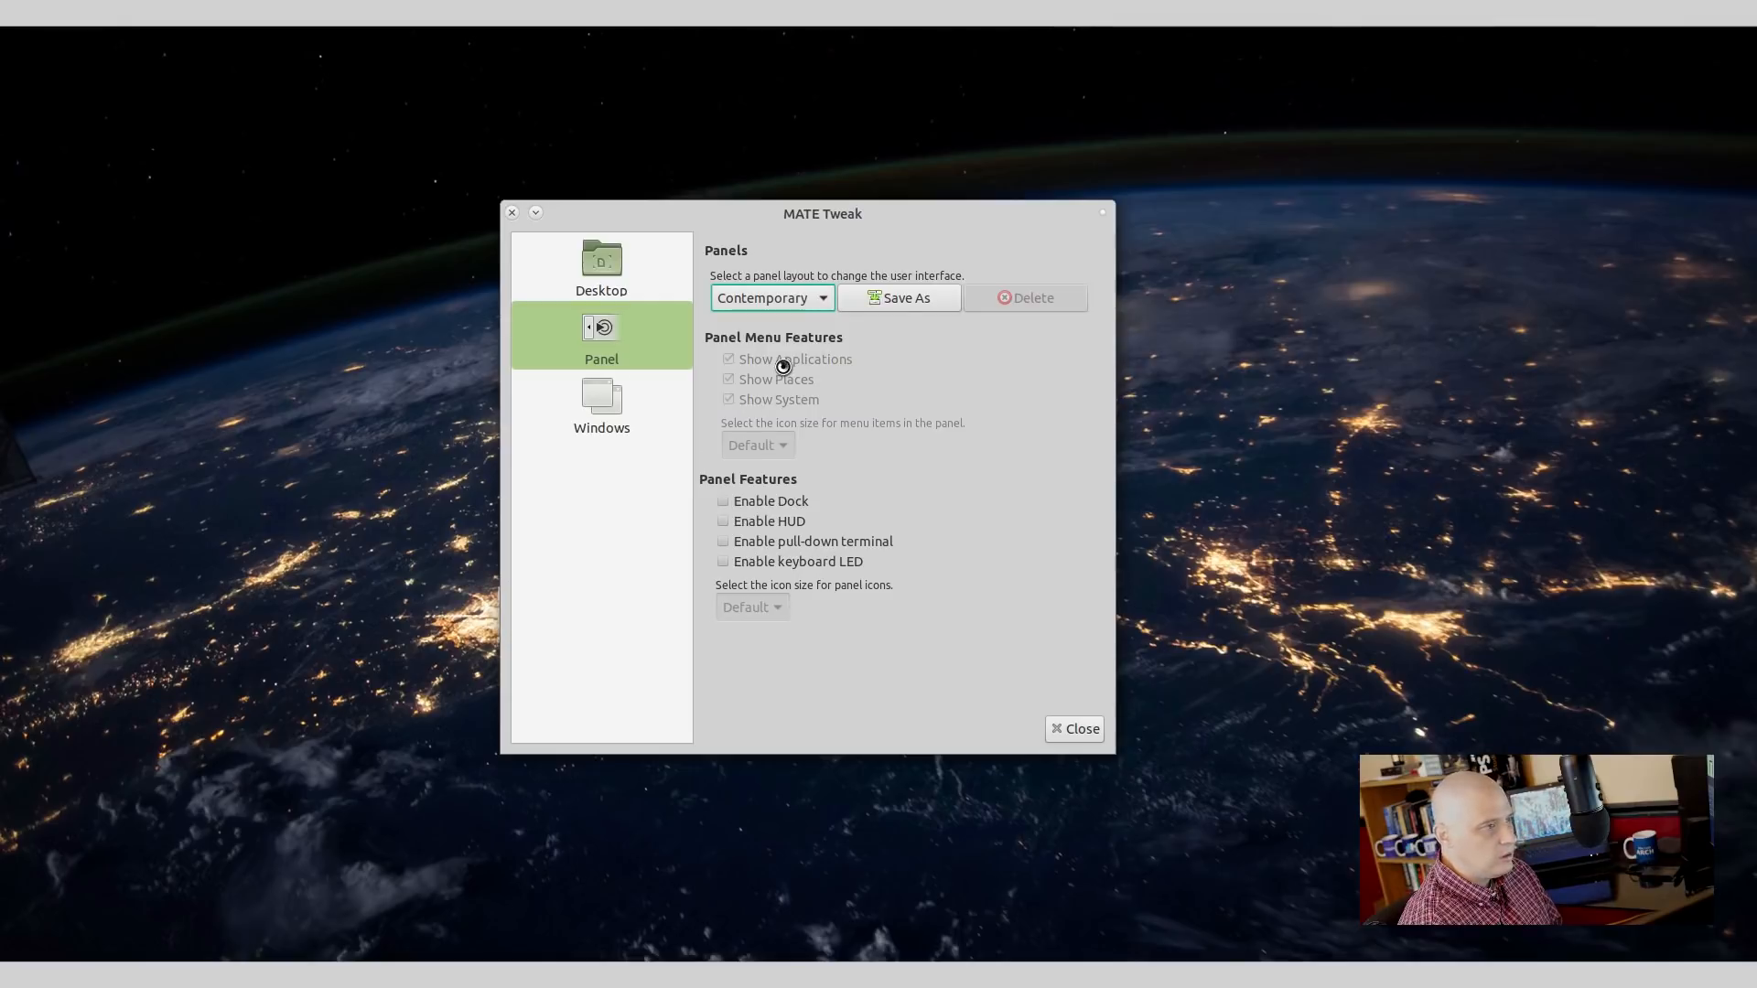
Apply the Cupertino panel layout and confirm the change.
left_click(784, 305)
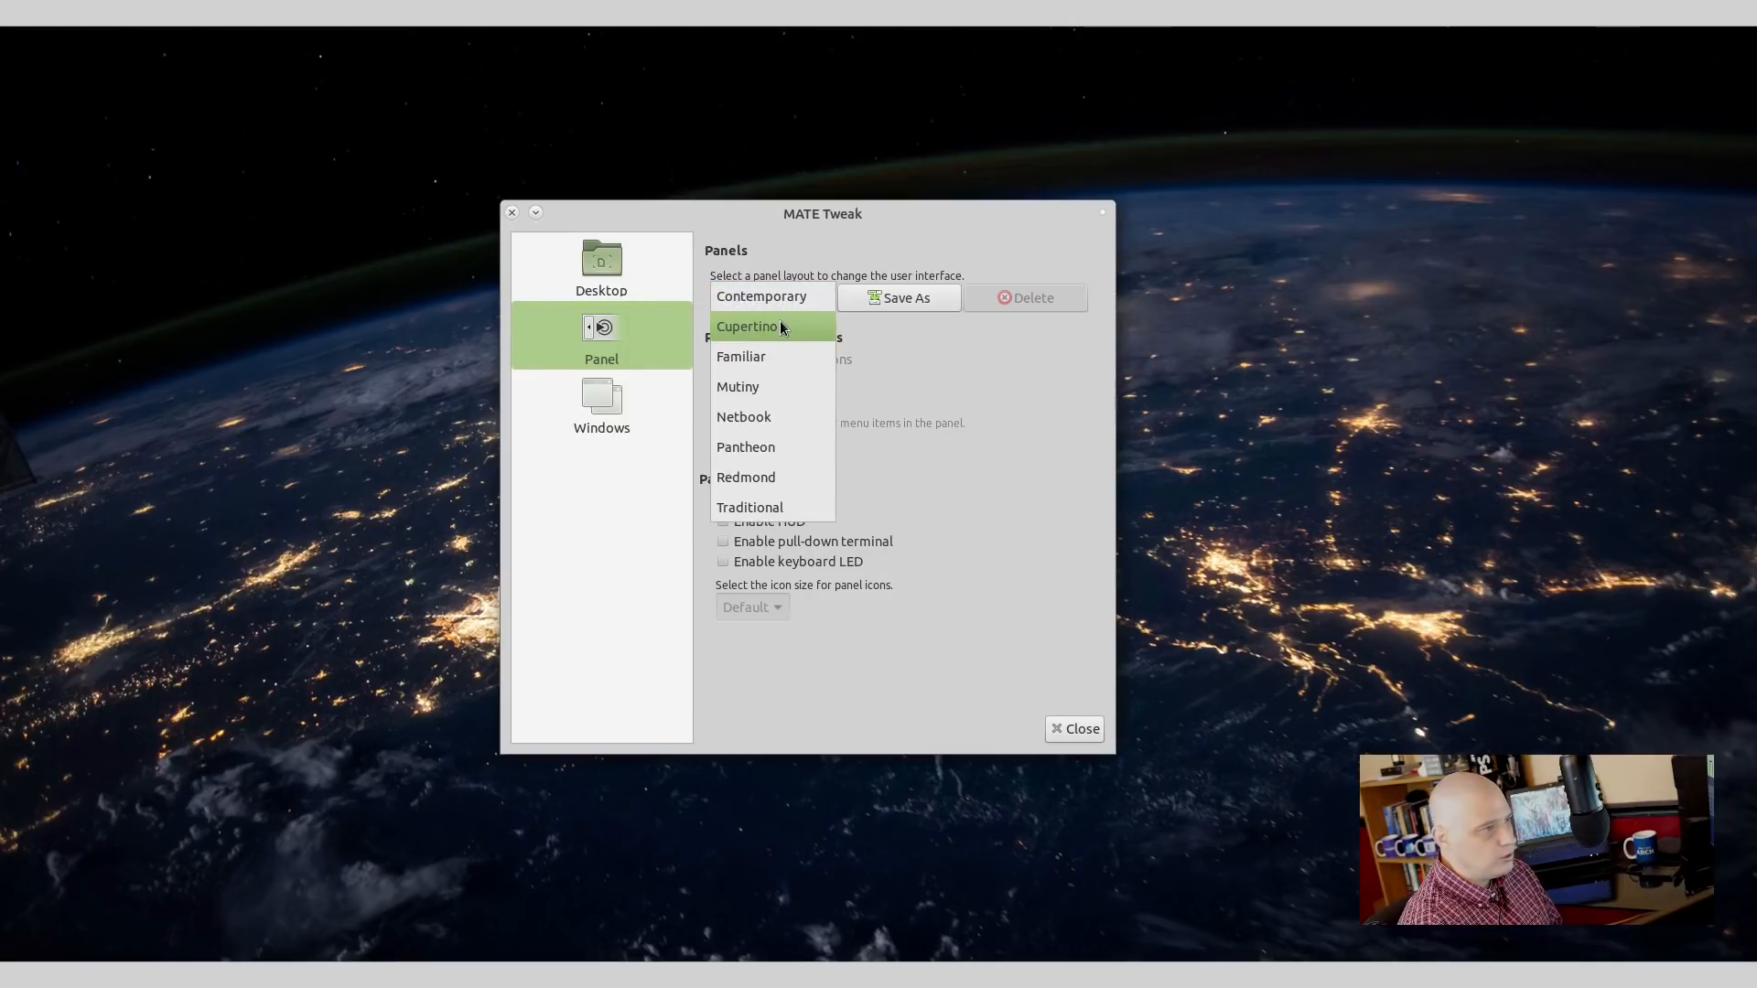
left_click(780, 322)
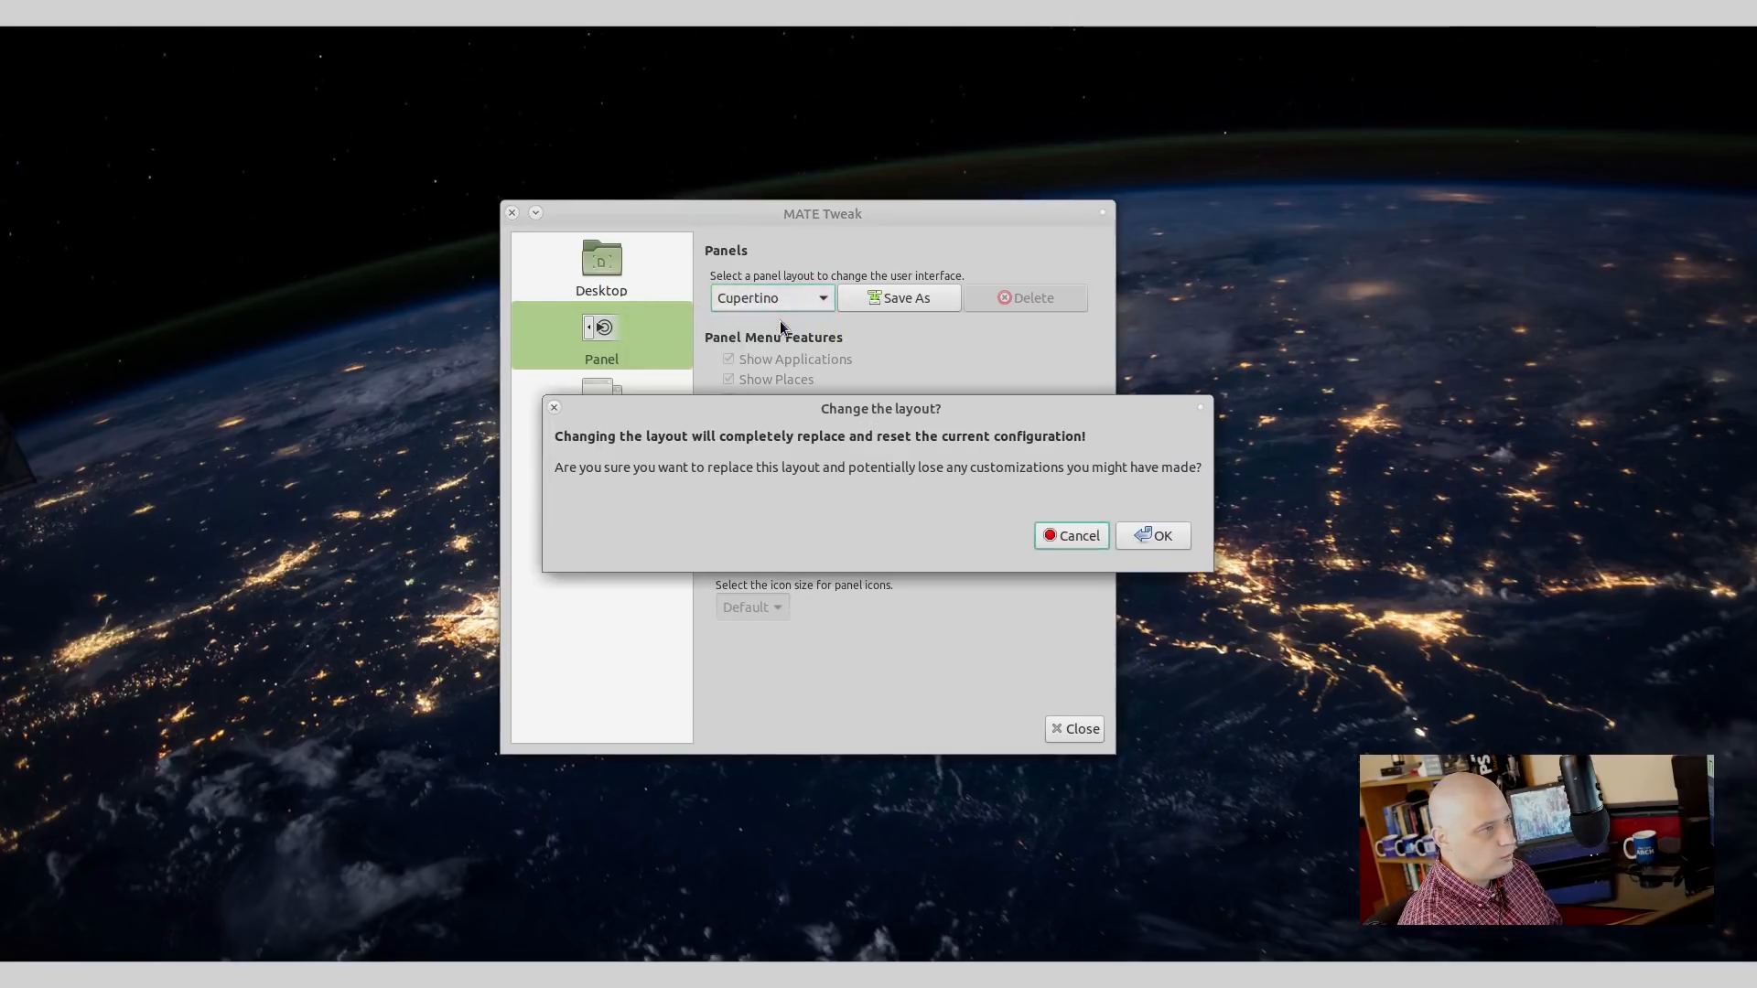
left_click(1173, 531)
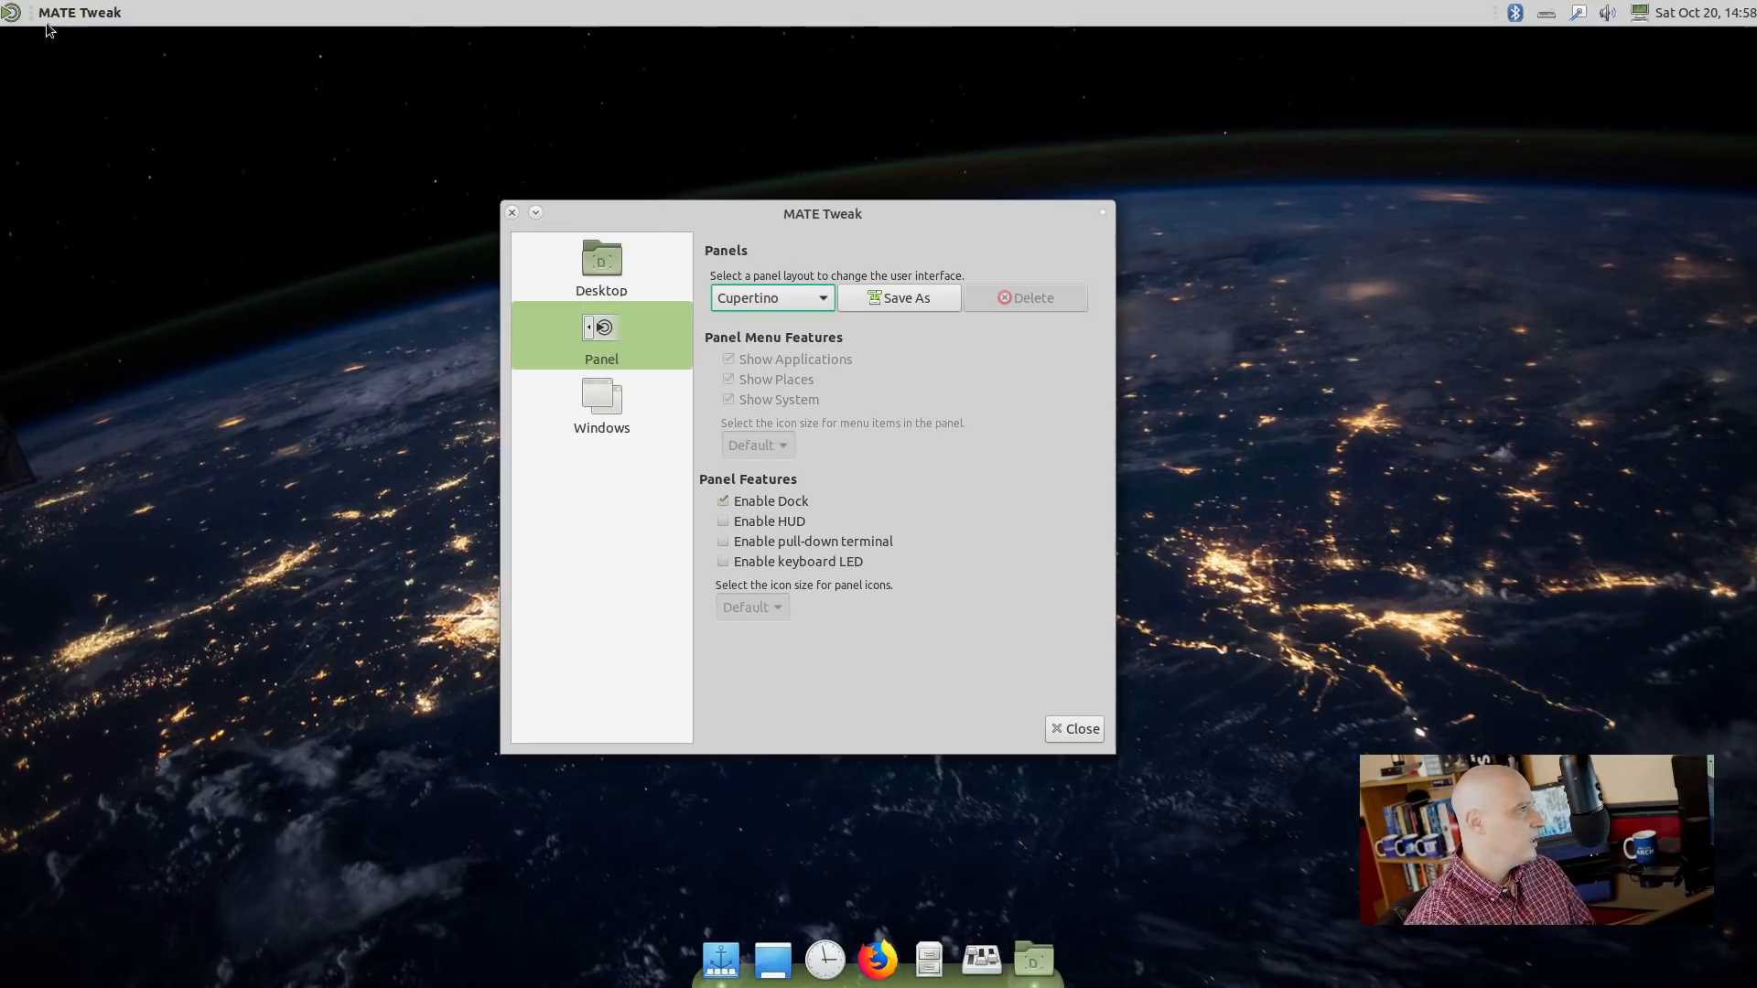
Browse the favourite applications in the full-screen launcher, then close it.
left_click(20, 18)
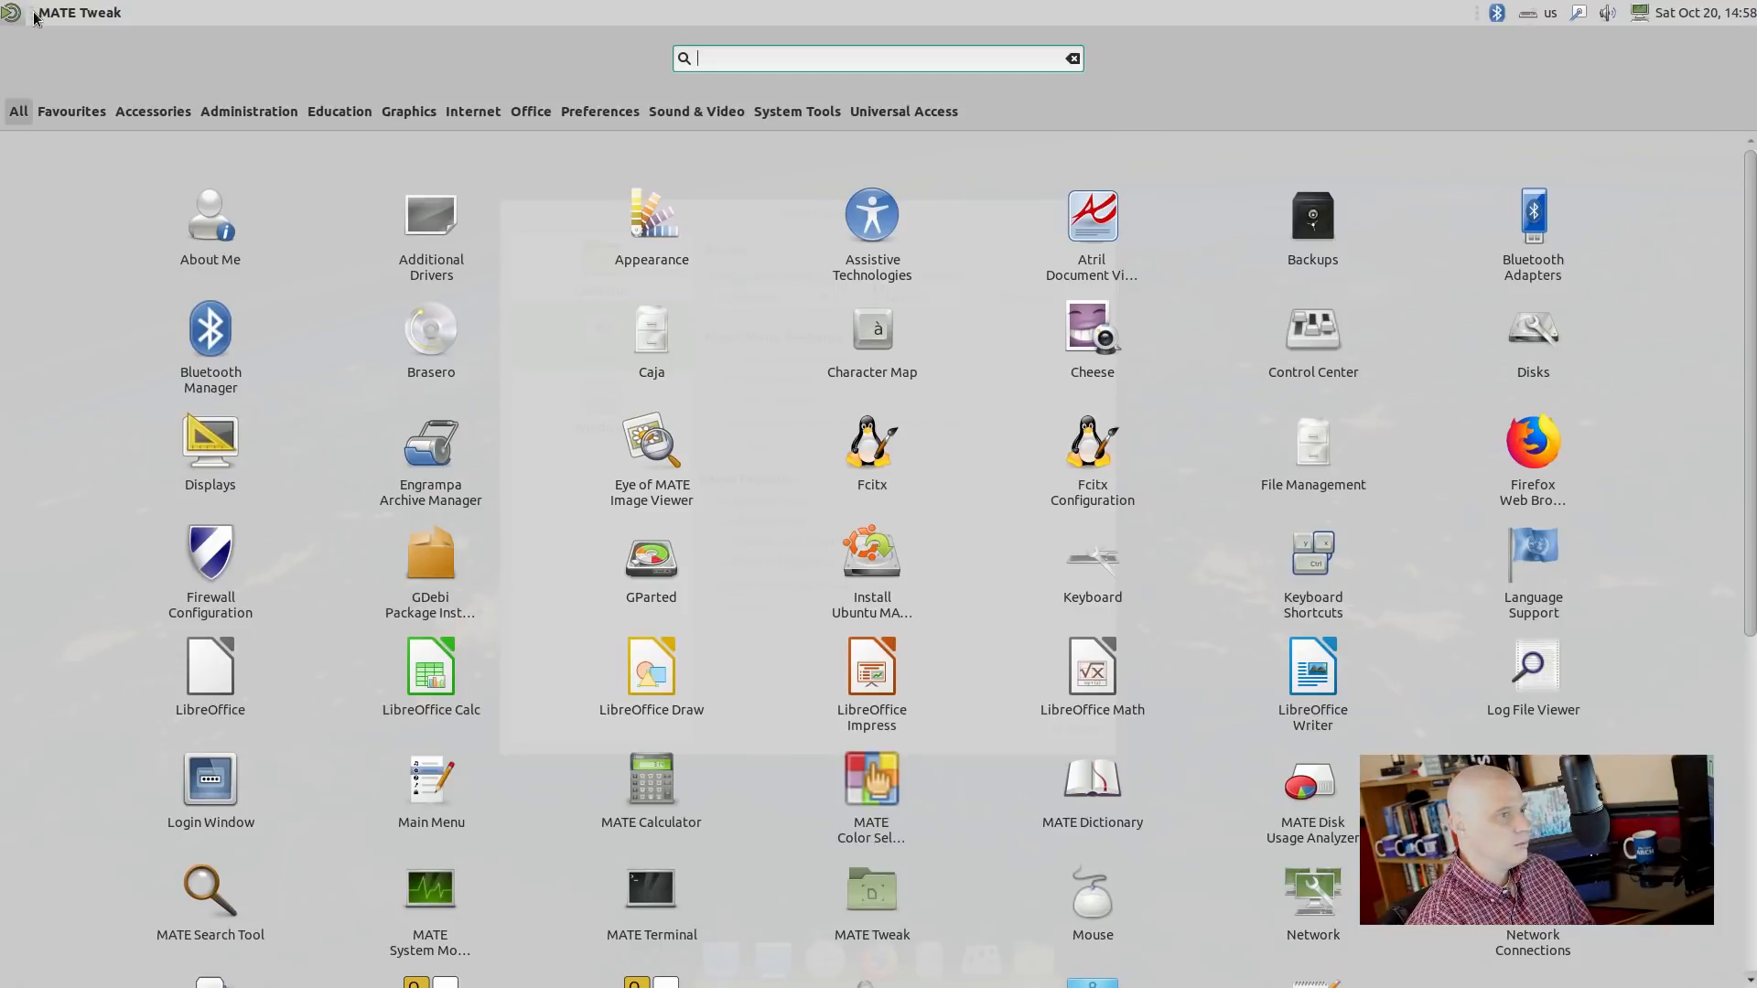
left_click(72, 111)
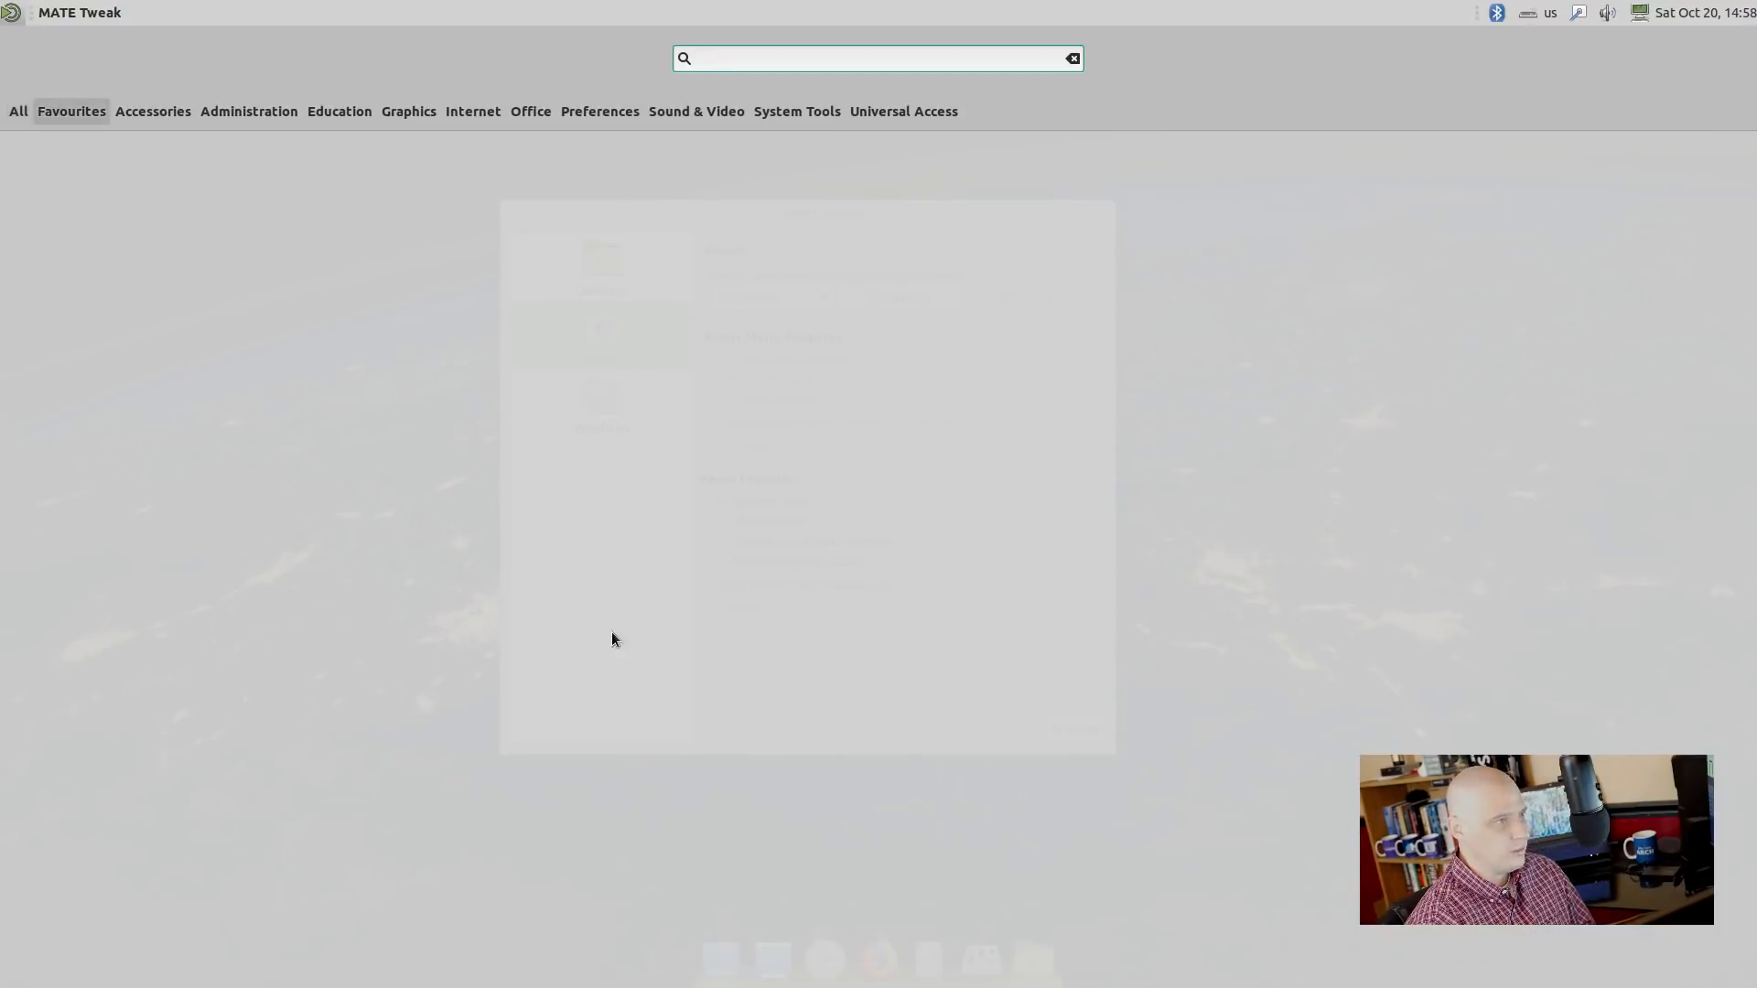
left_click(54, 9)
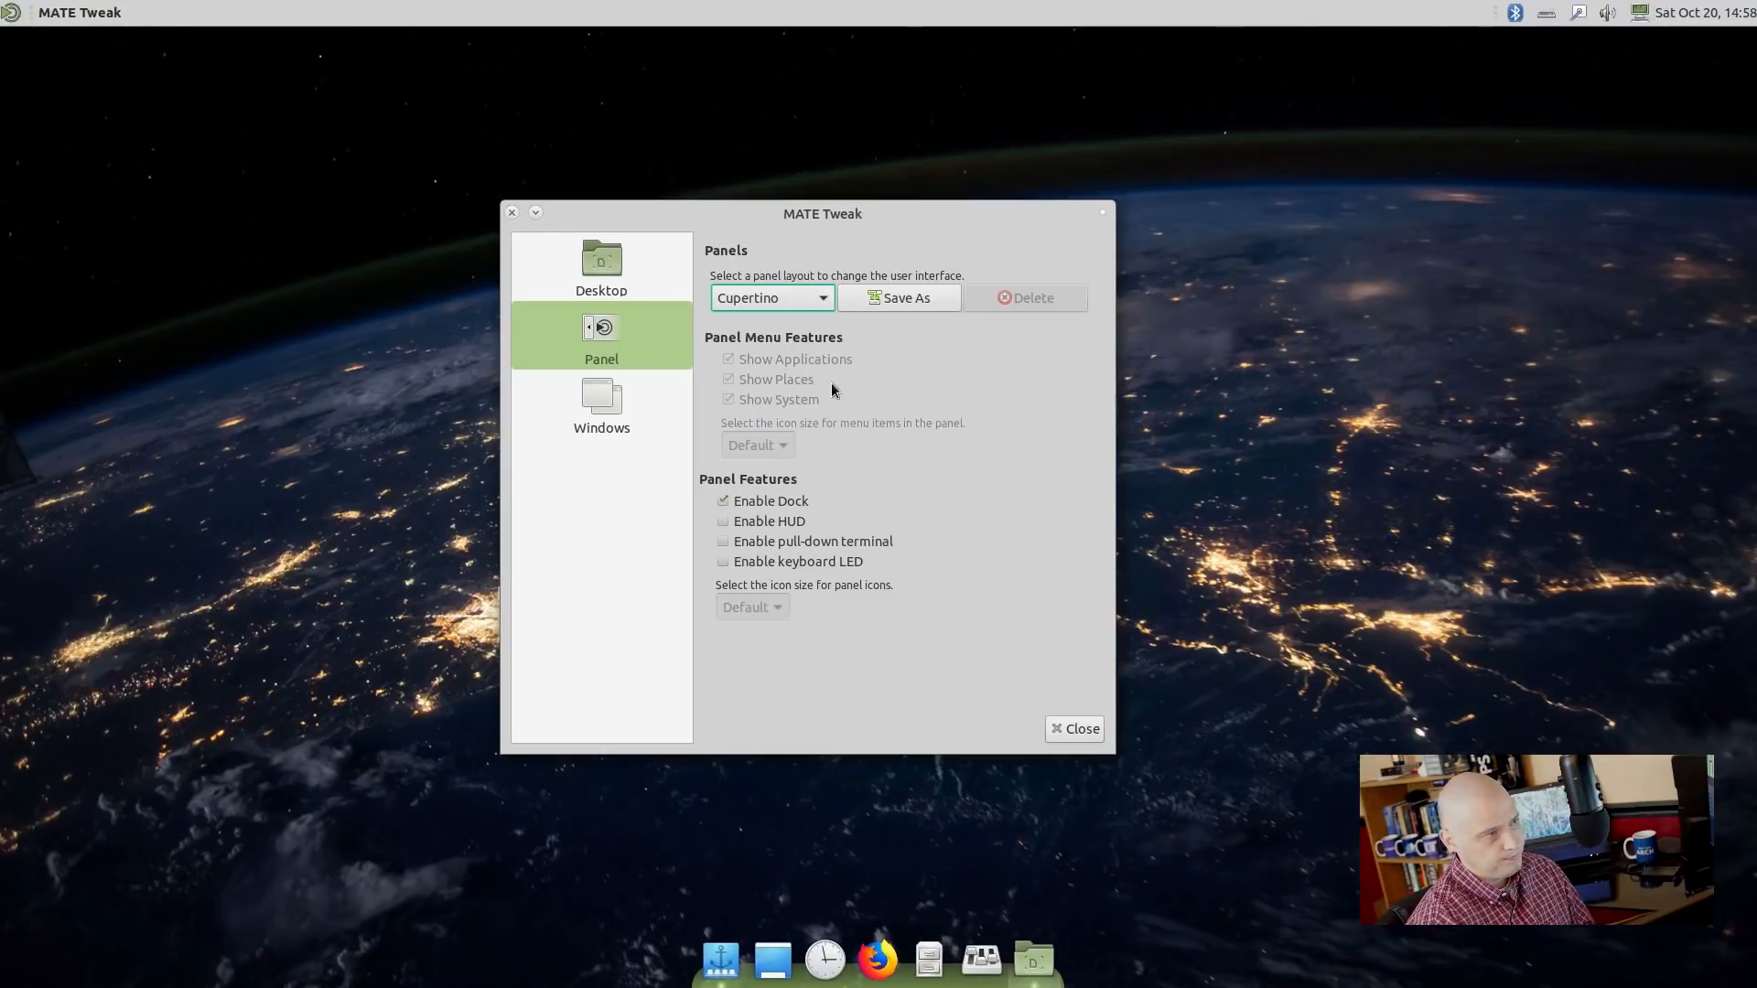
left_click(798, 299)
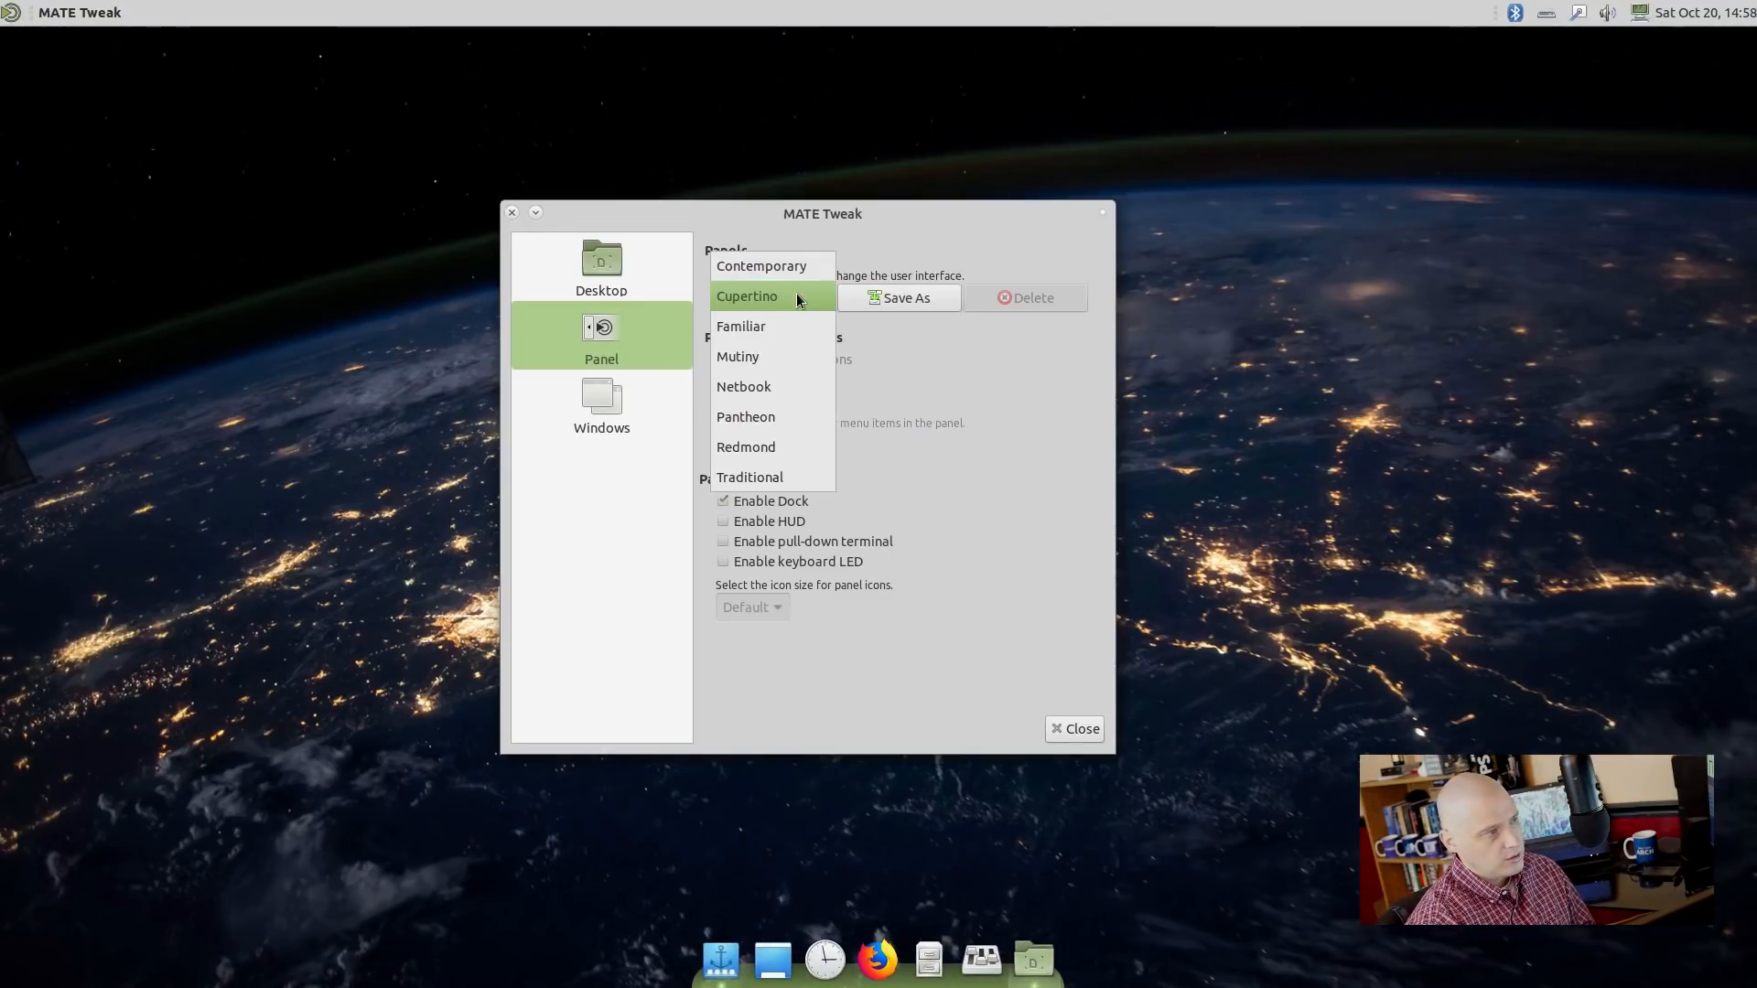
Apply the Mutiny layout and explore the global menu bar along the top.
left_click(799, 352)
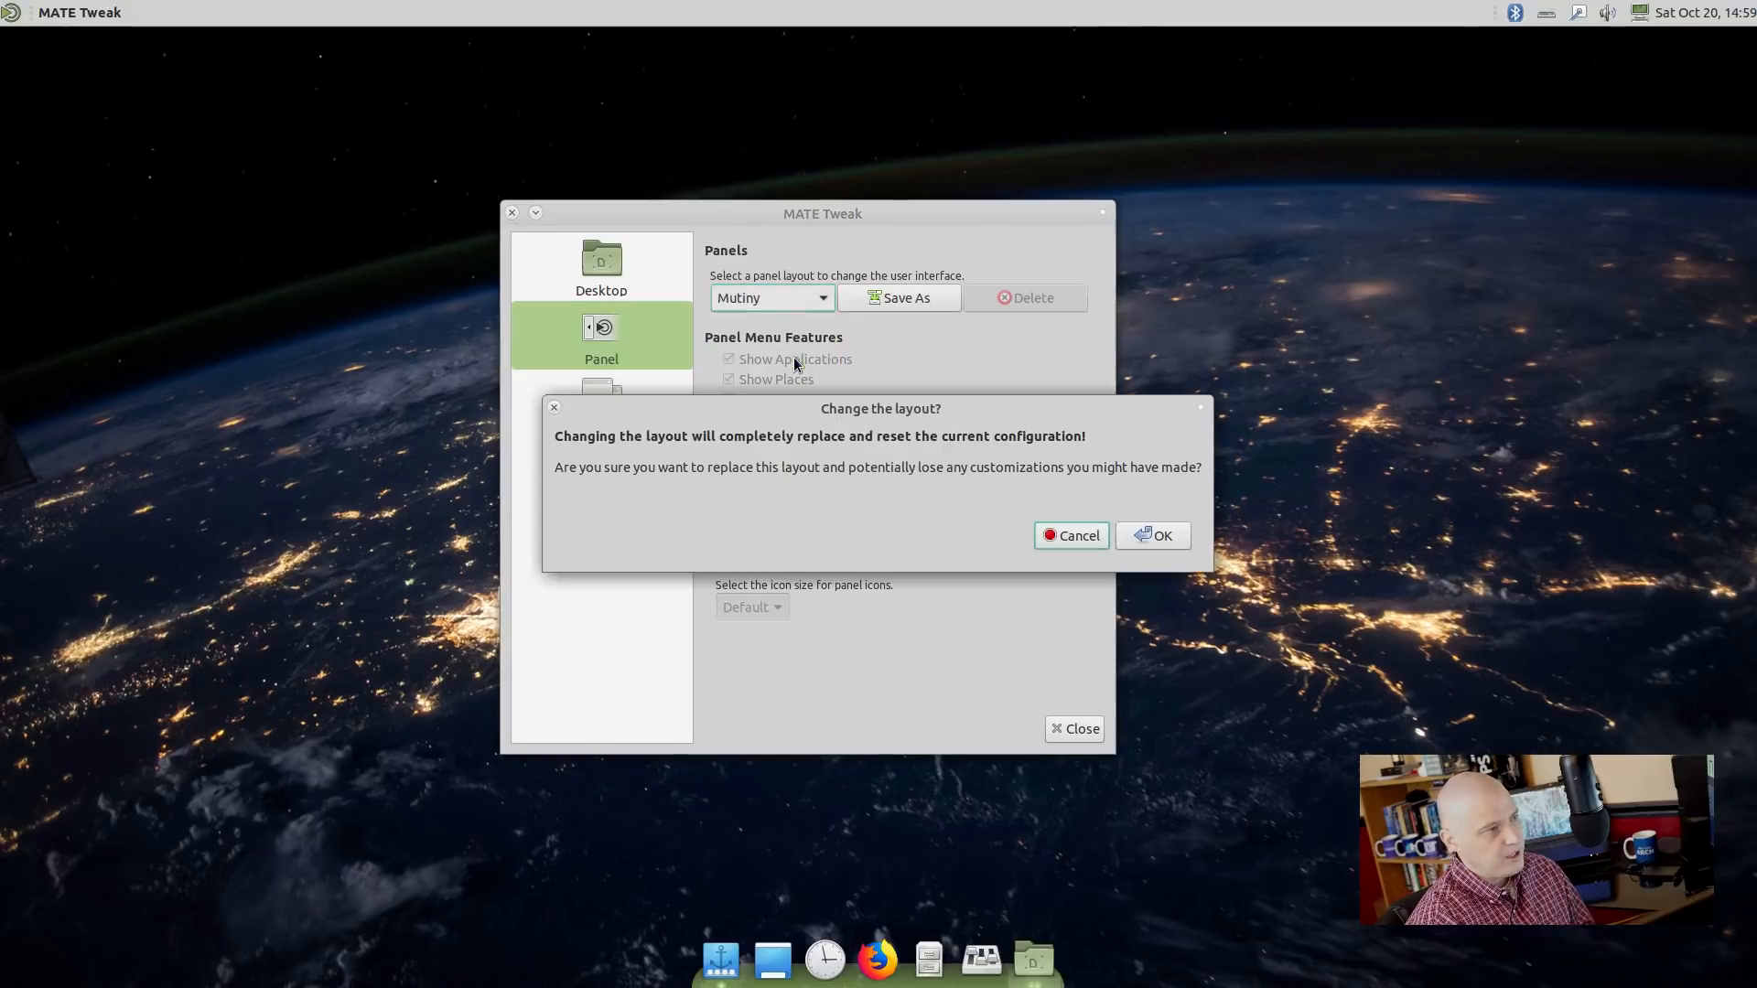
left_click(1160, 537)
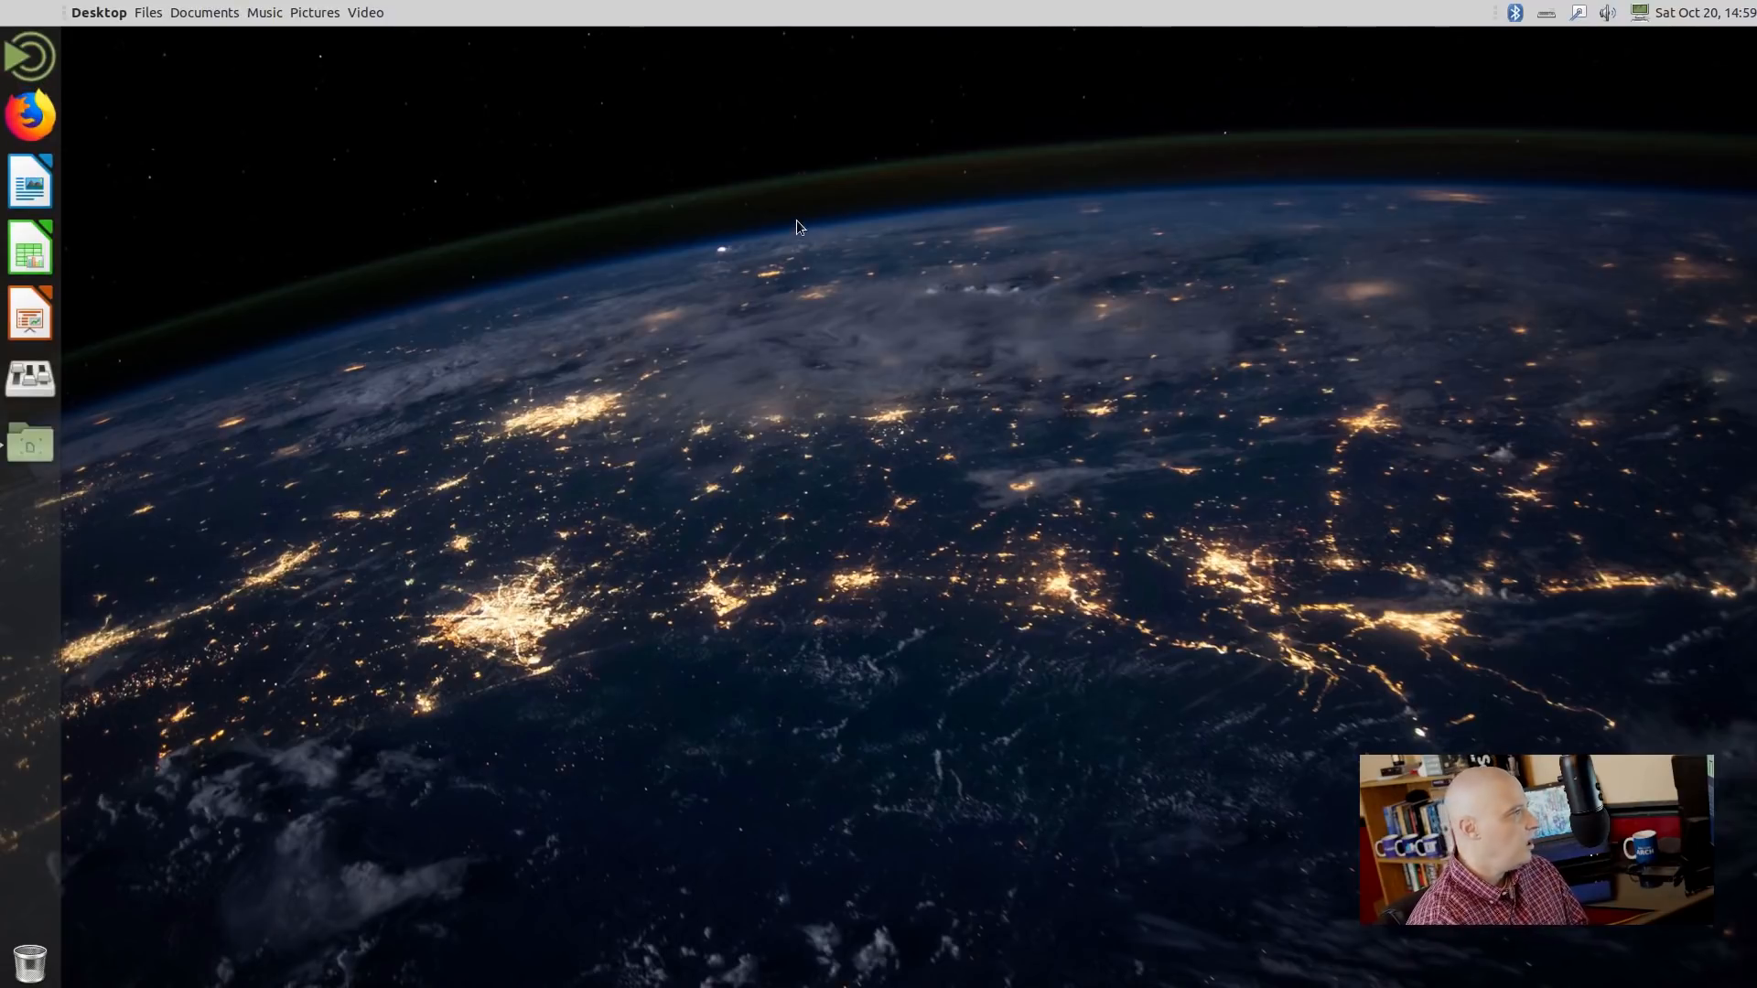
left_click(78, 13)
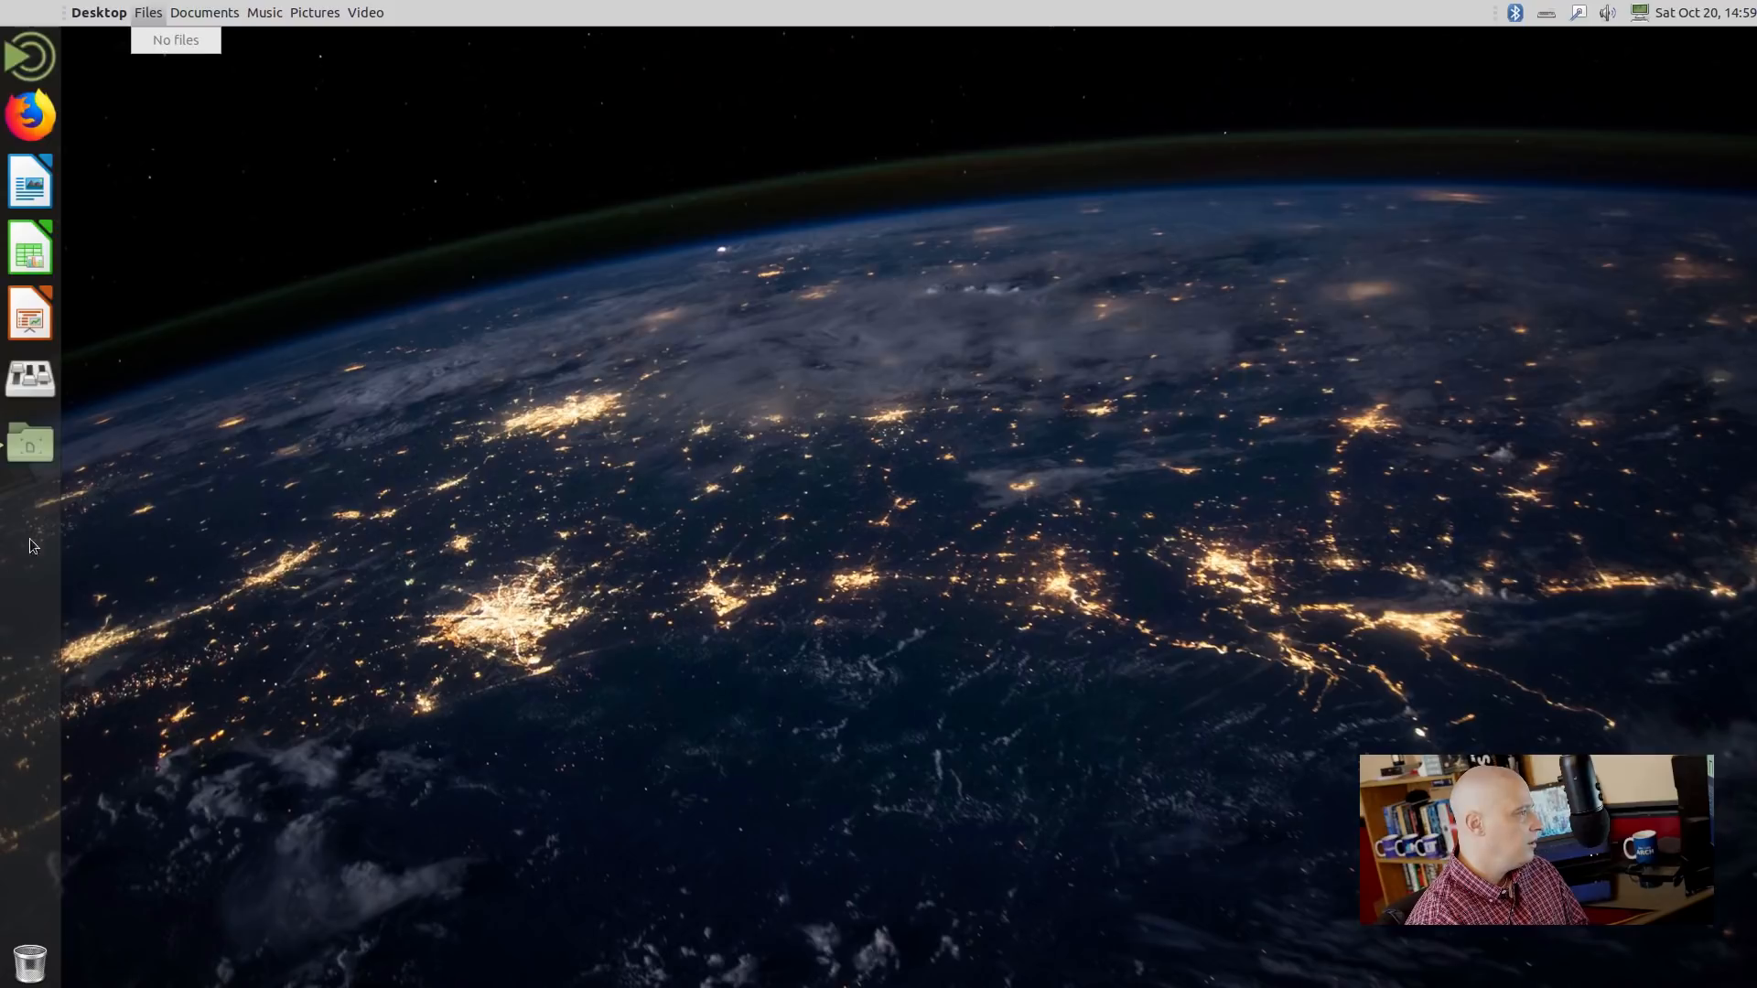
left_click(299, 447)
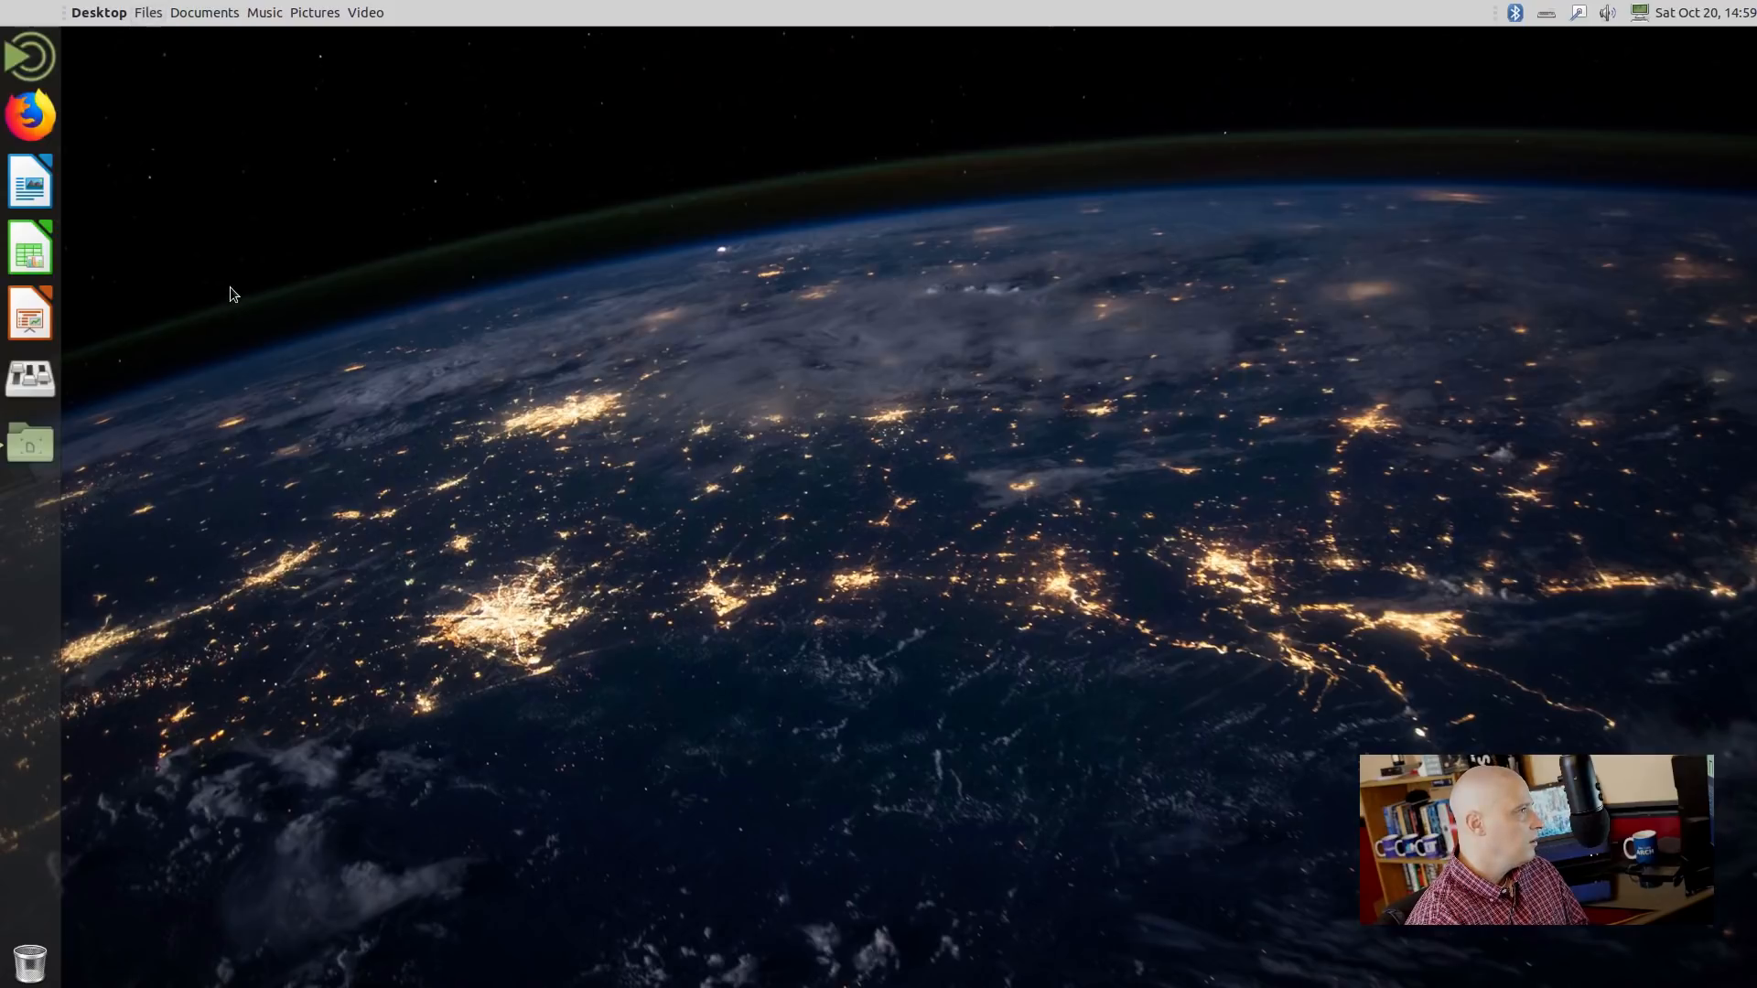
Bring the MATE Tweak window back from the left launcher strip.
left_click(48, 443)
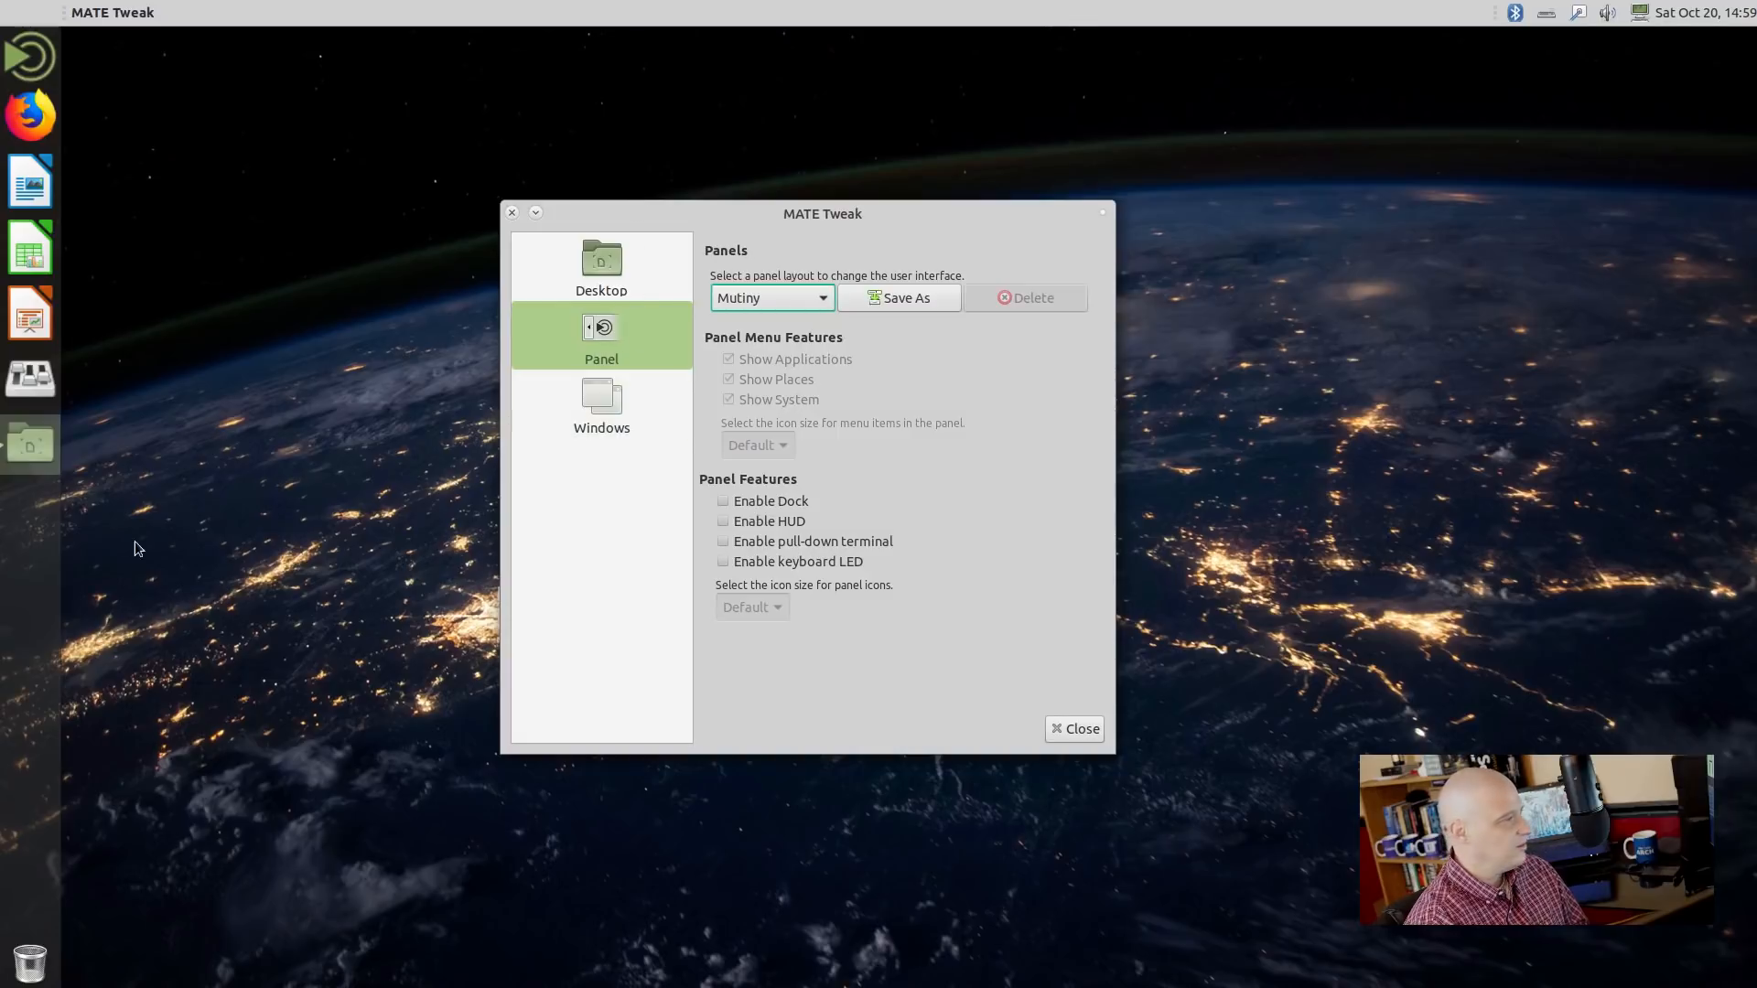
left_click(44, 445)
left_click(40, 446)
left_click(37, 448)
left_click(32, 450)
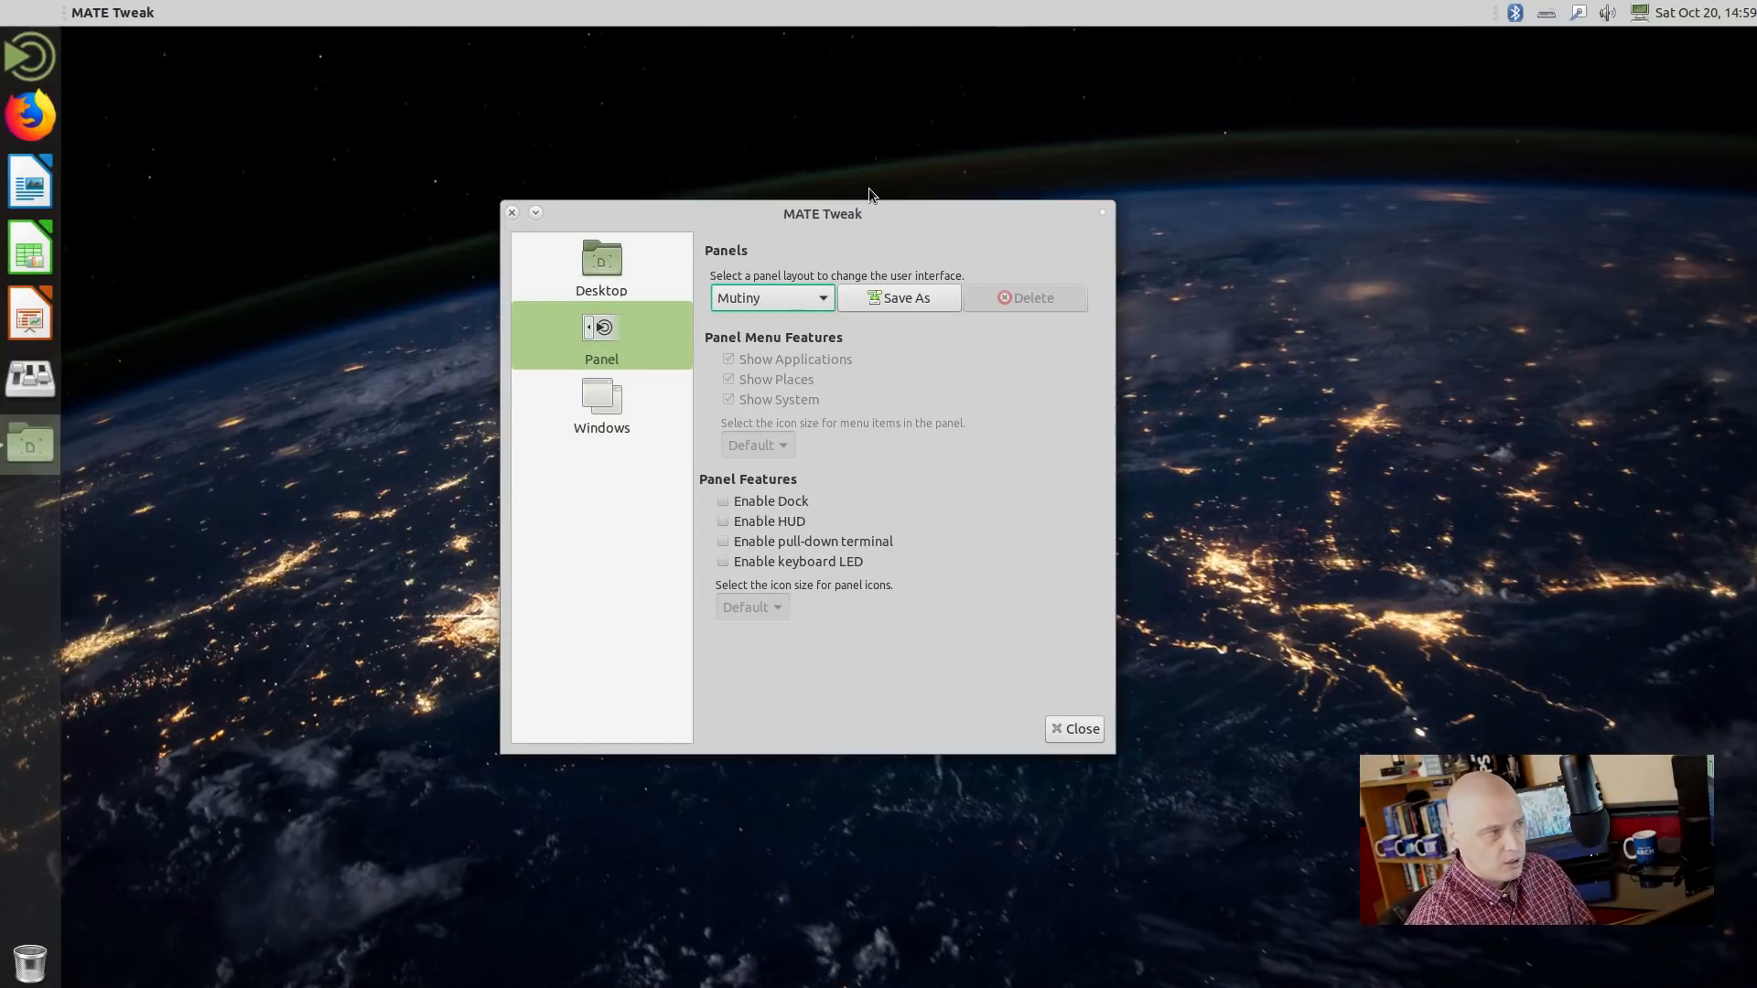
left_click(751, 302)
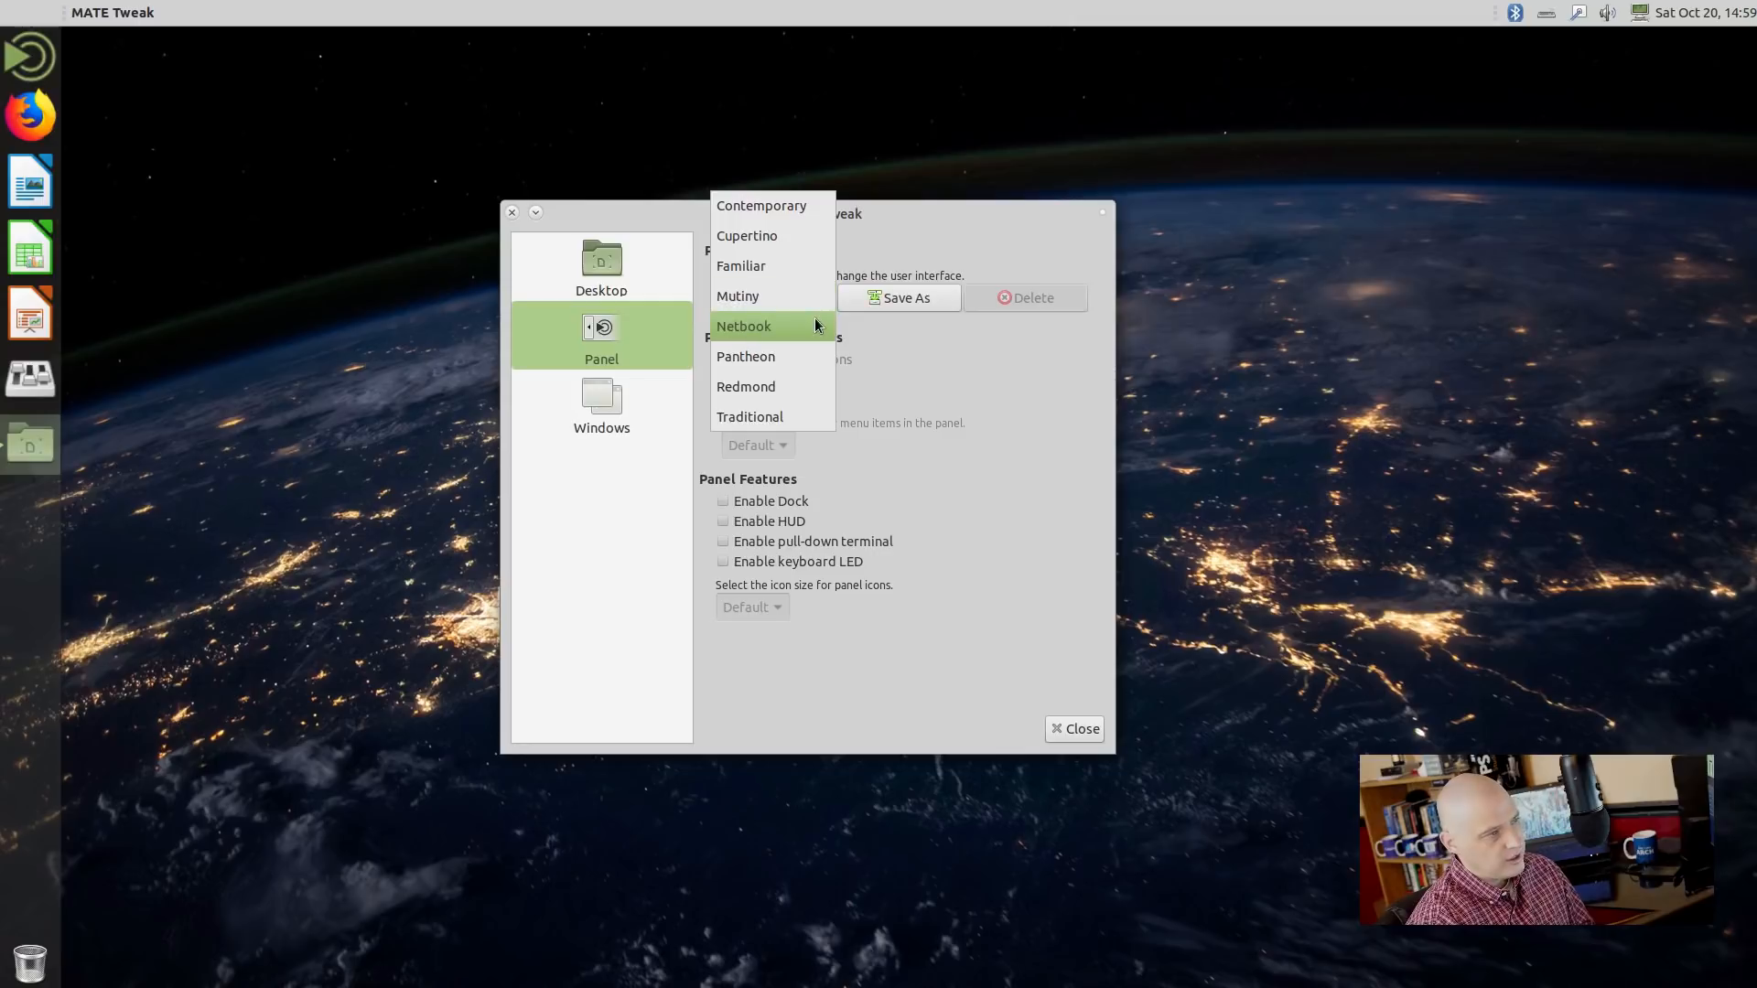
Apply the Pantheon layout, try its top-bar Menu, and reopen MATE Tweak from the dock.
left_click(814, 366)
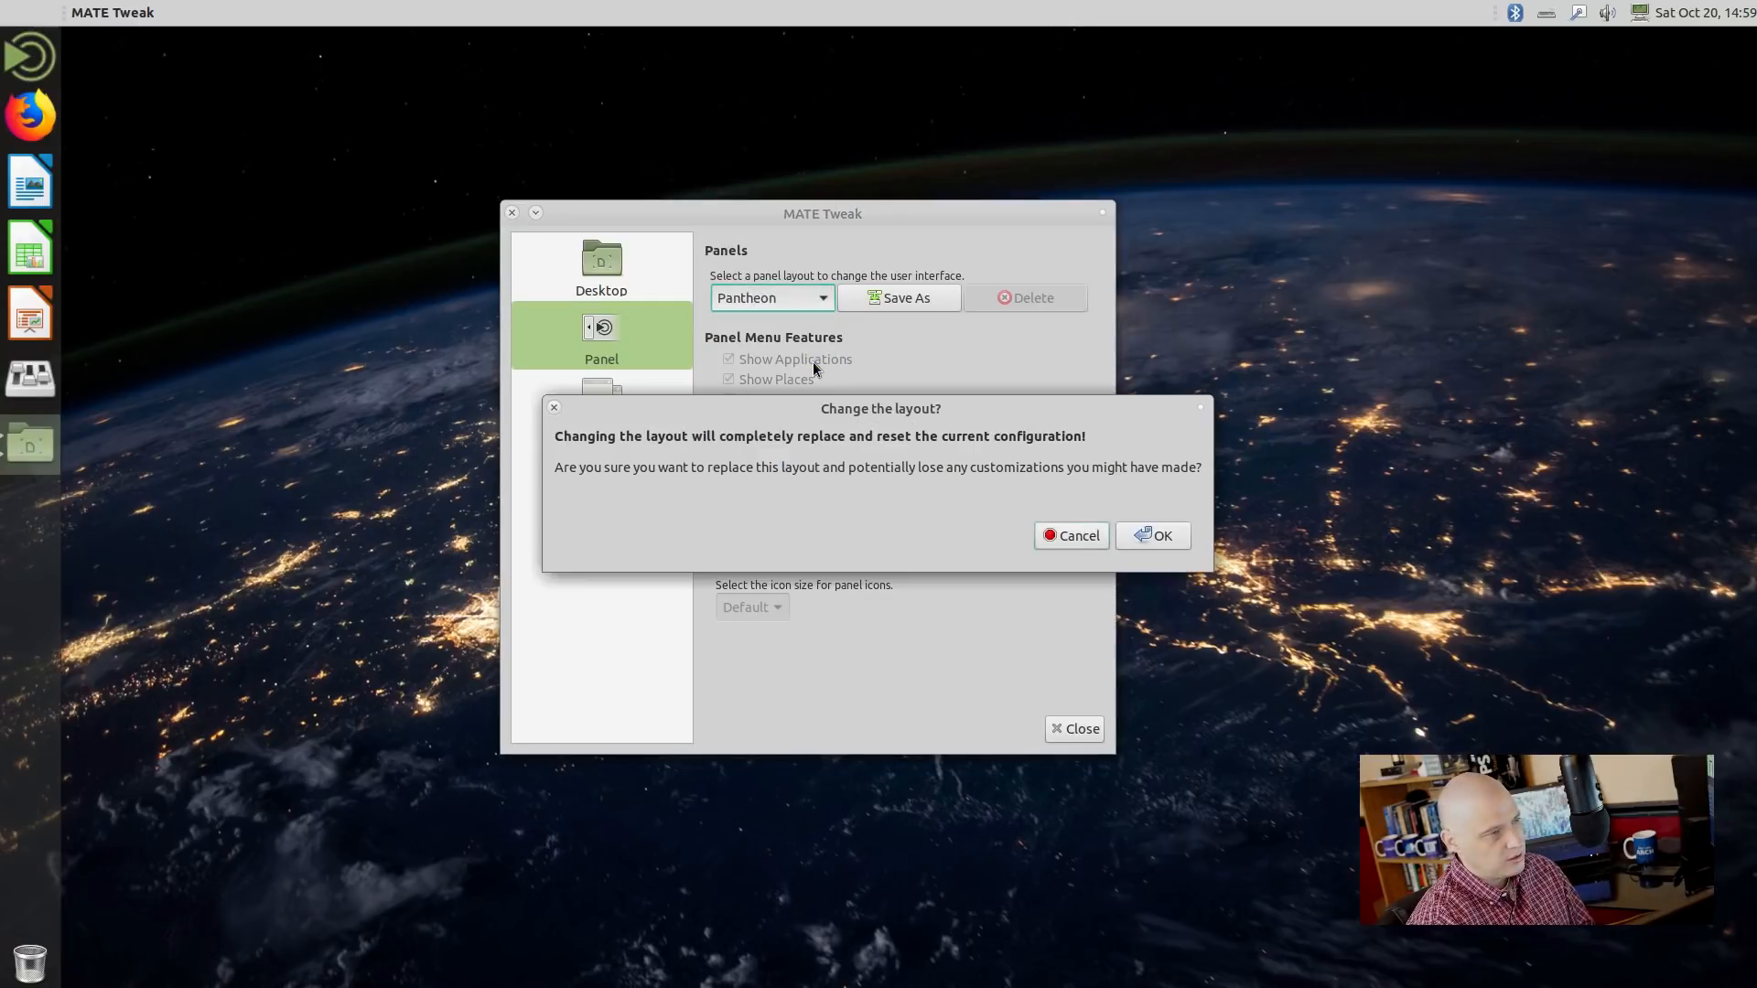
left_click(1178, 540)
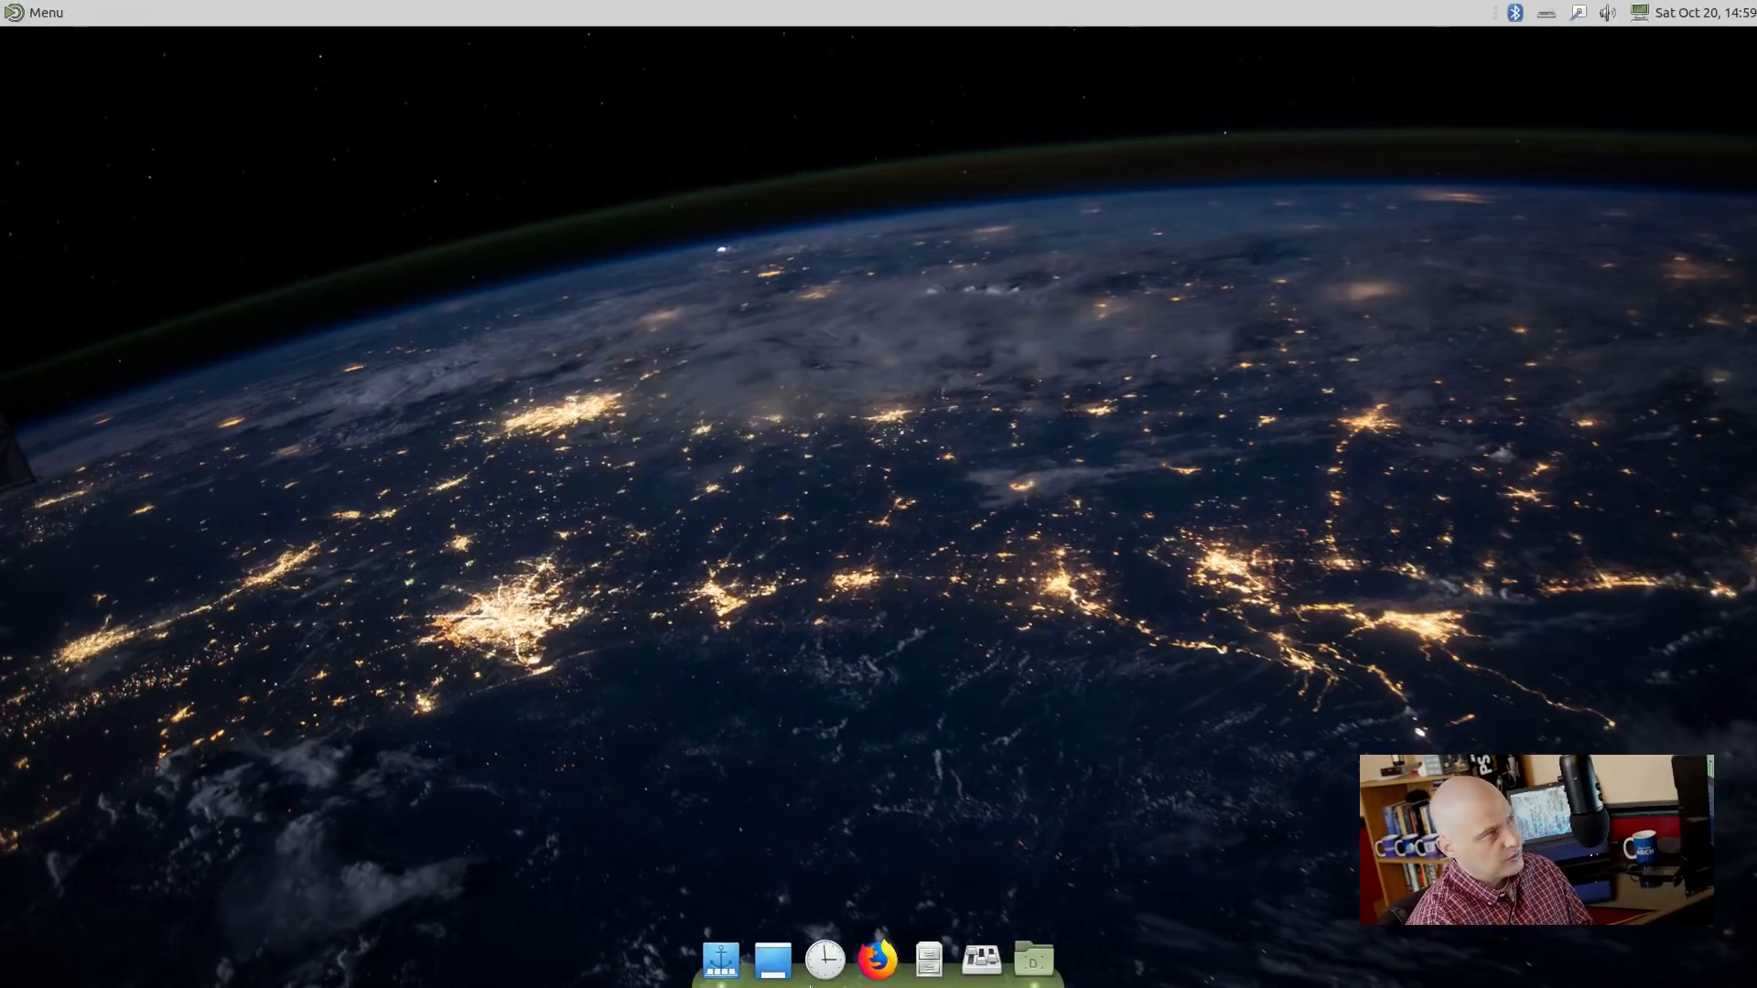
left_click(48, 11)
left_click(48, 11)
left_click(48, 11)
left_click(47, 11)
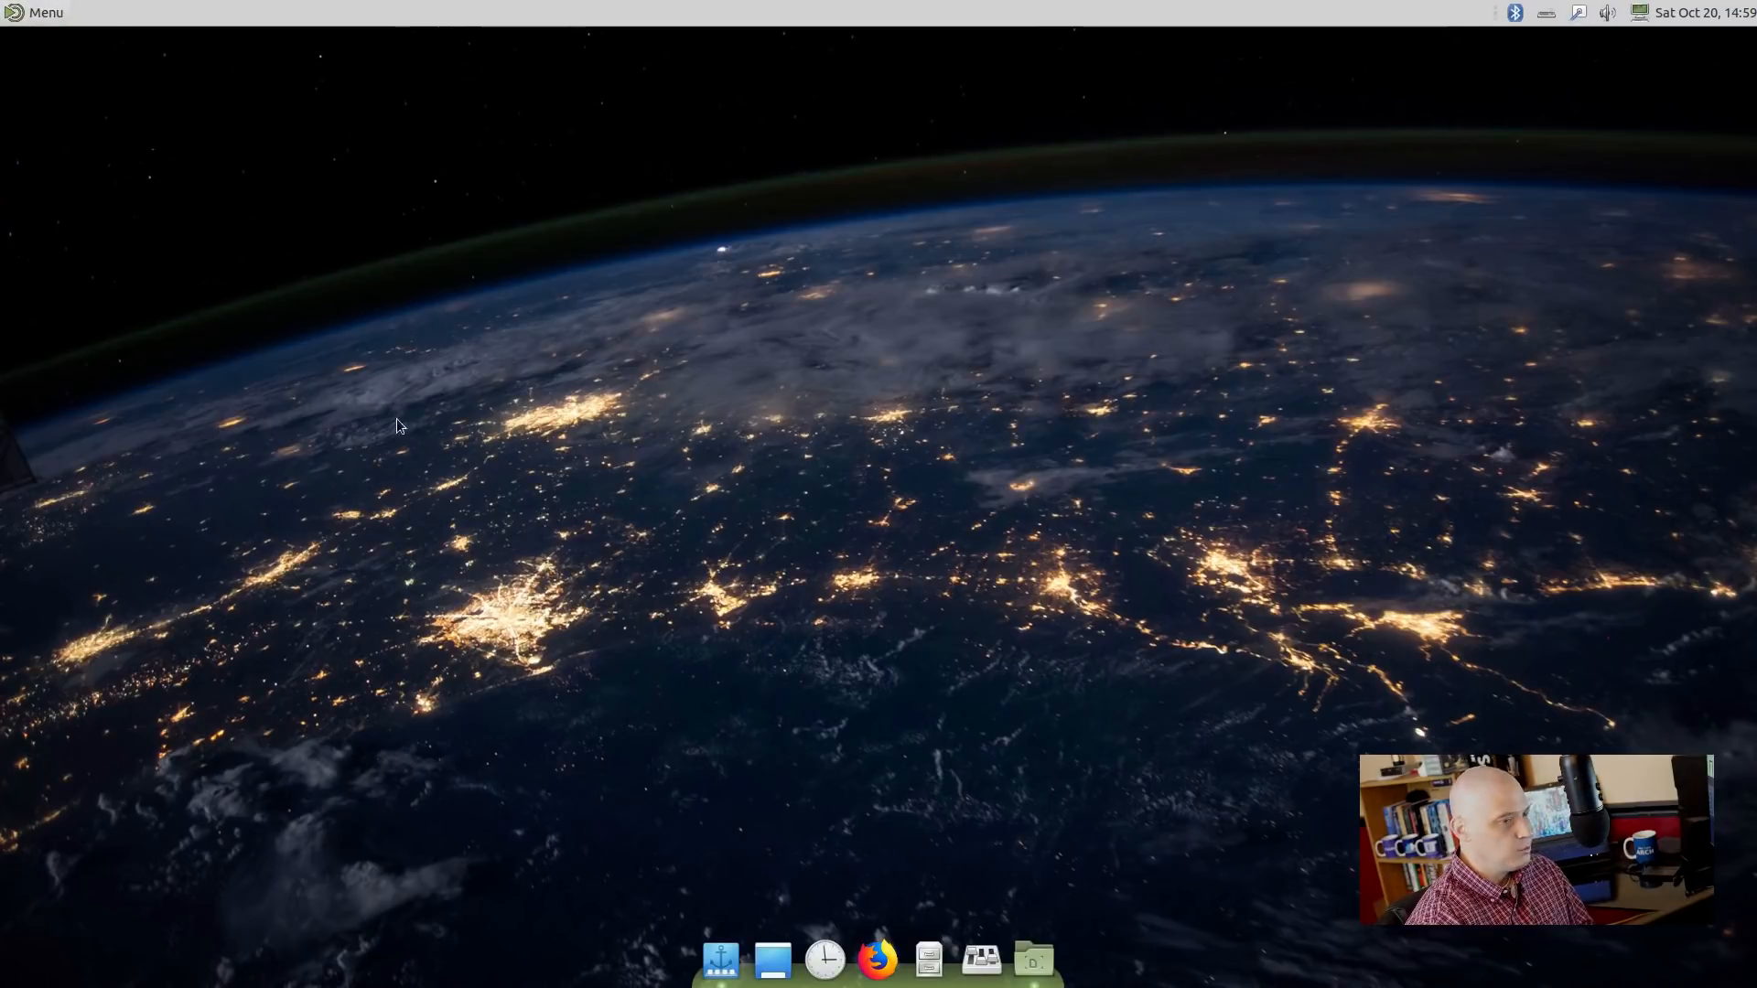
left_click(1036, 975)
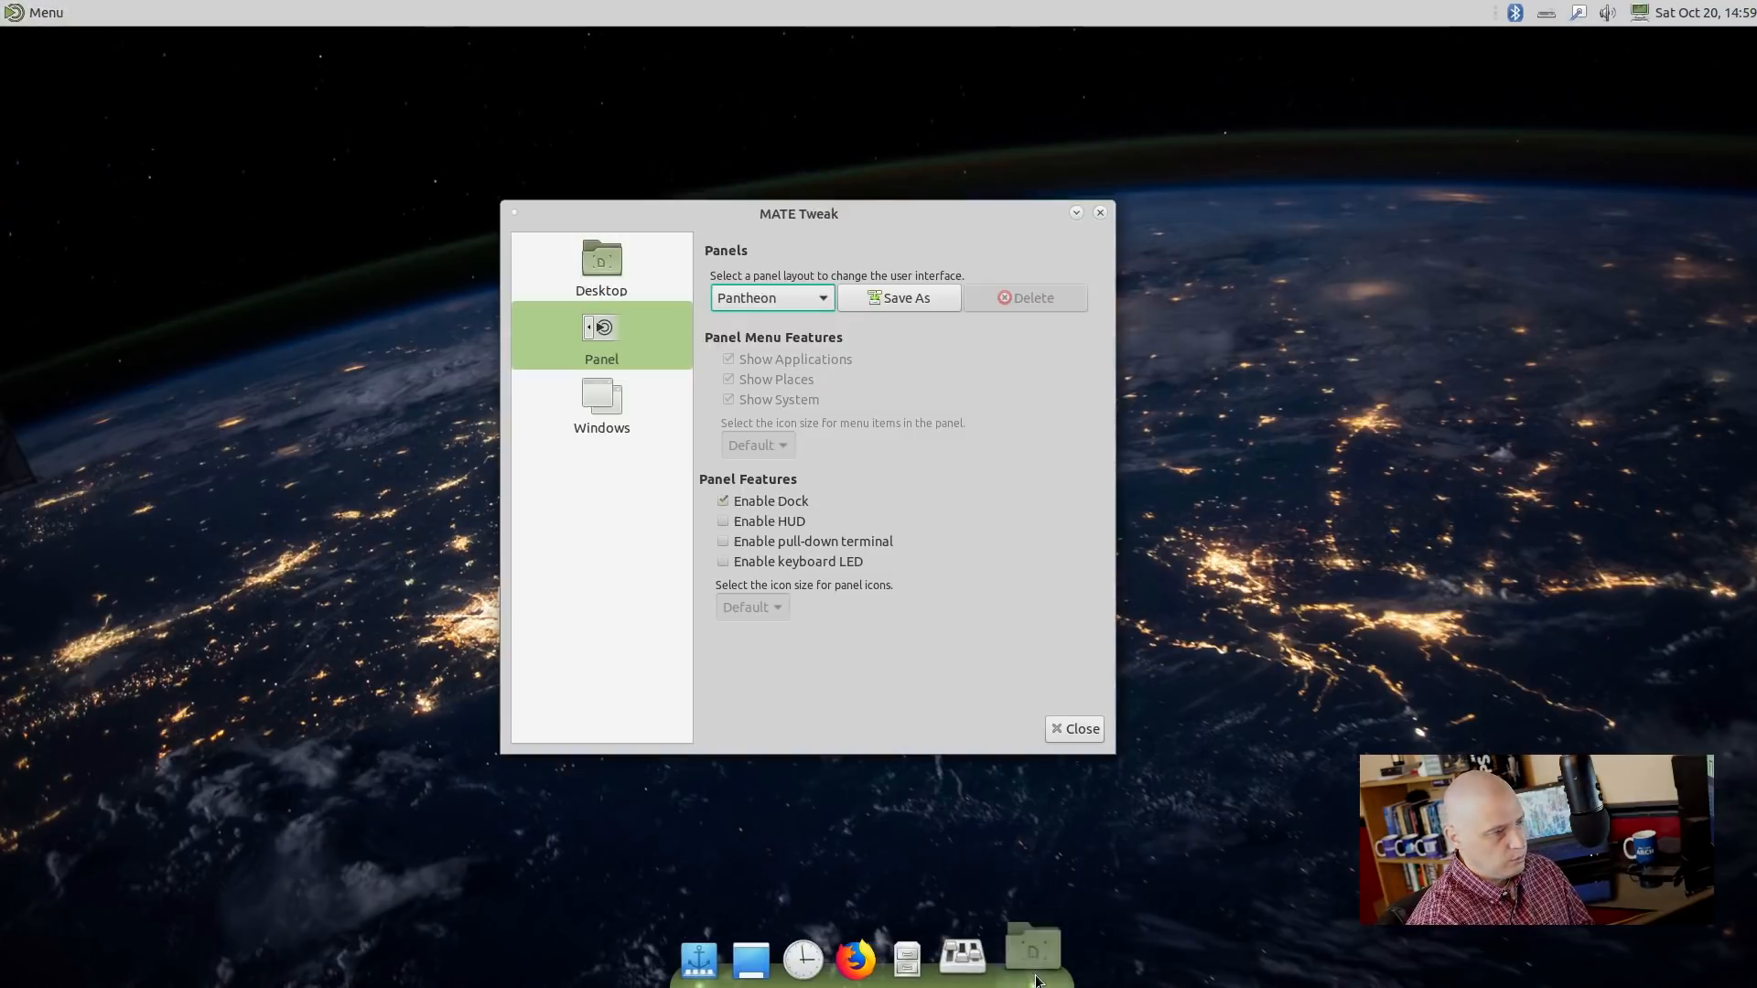
left_click(760, 298)
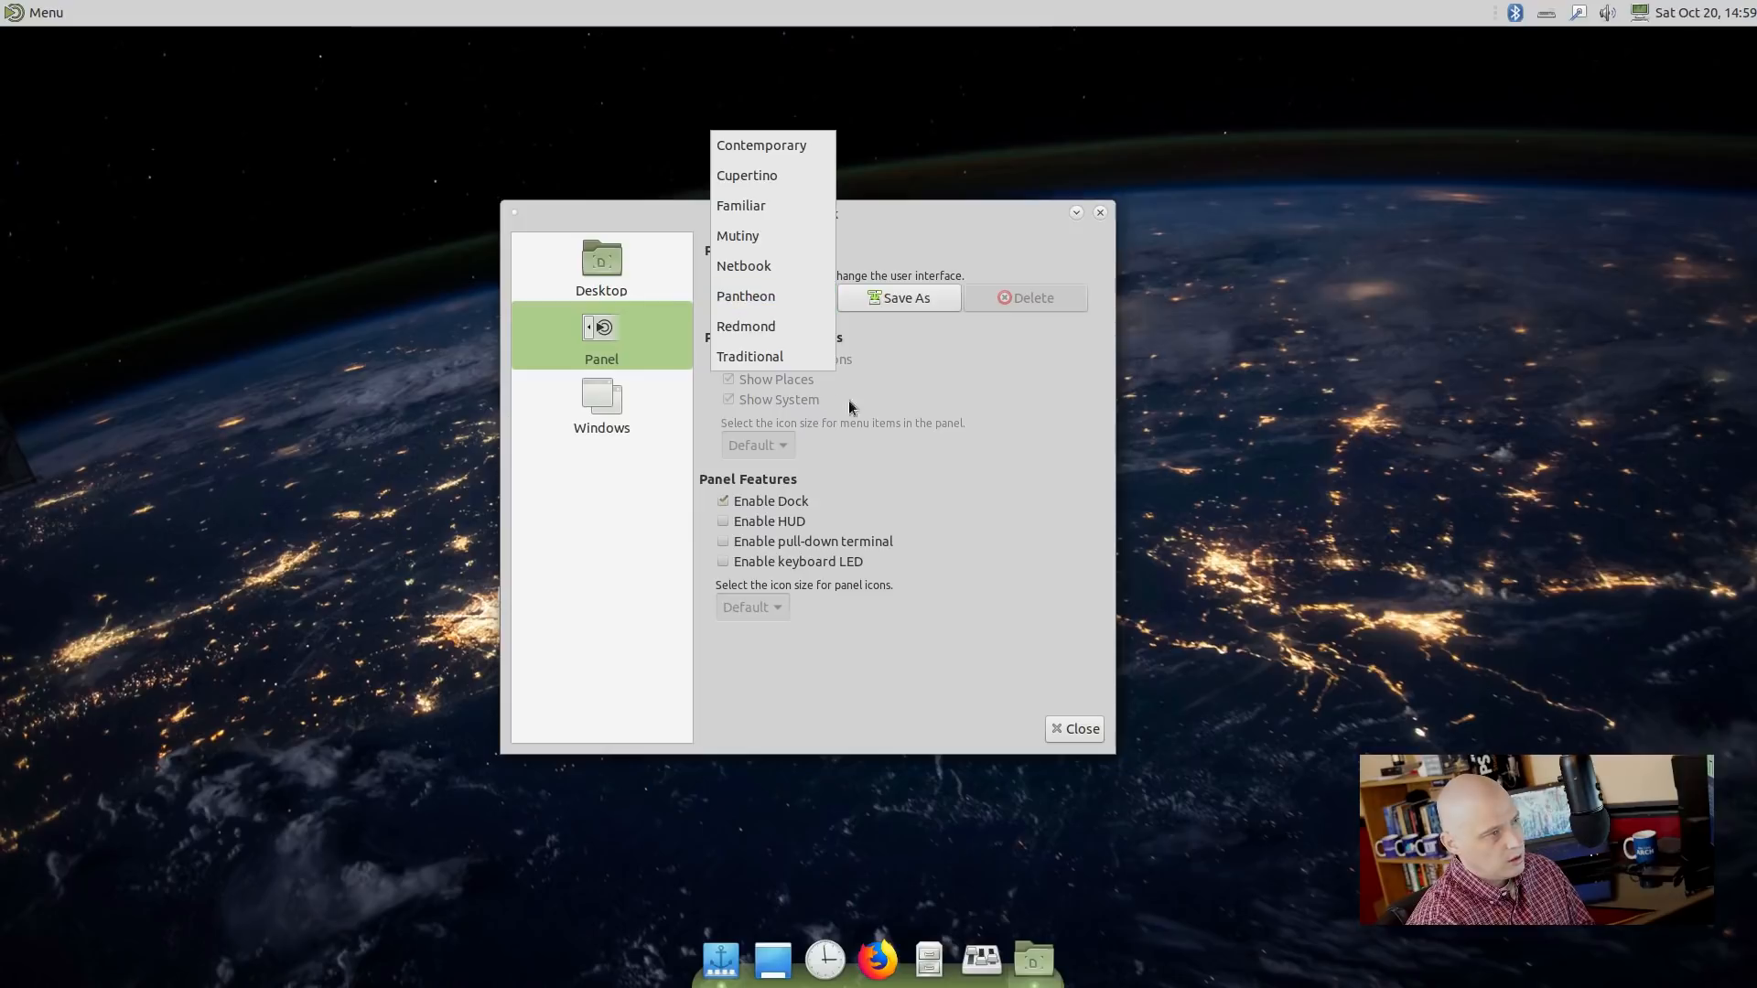
Apply the Redmond layout with a single bottom taskbar and try its Menu button.
left_click(787, 327)
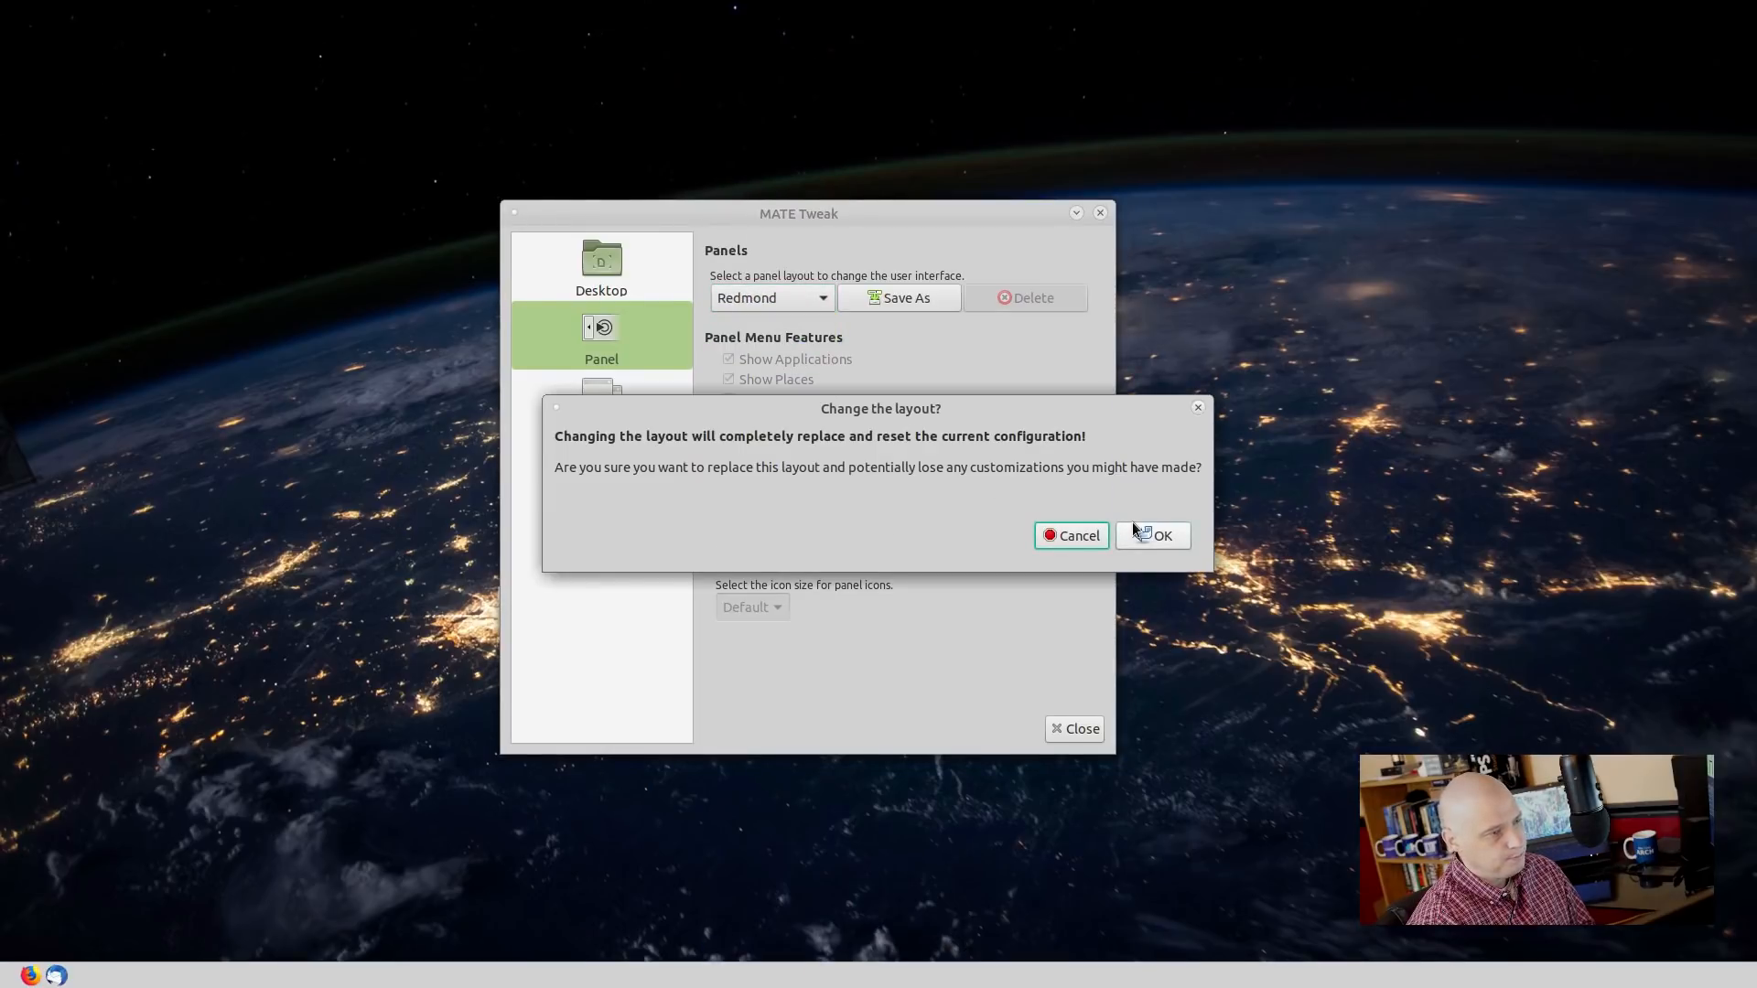
left_click(1133, 526)
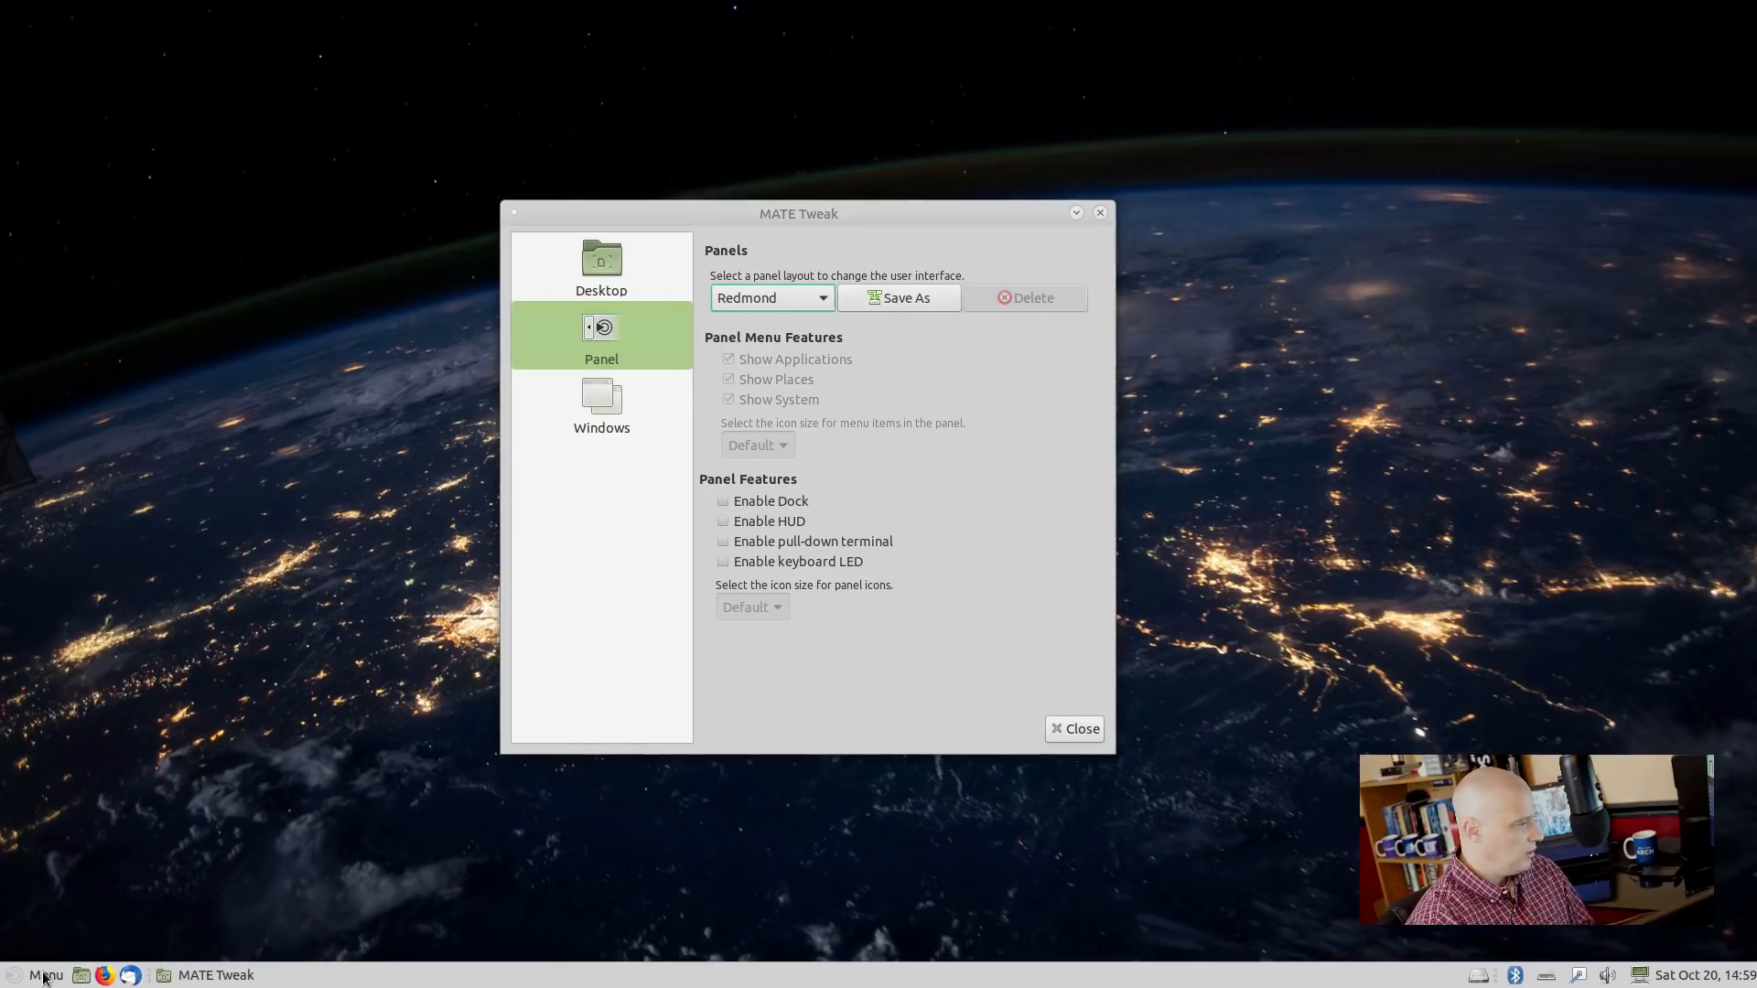
left_click(45, 976)
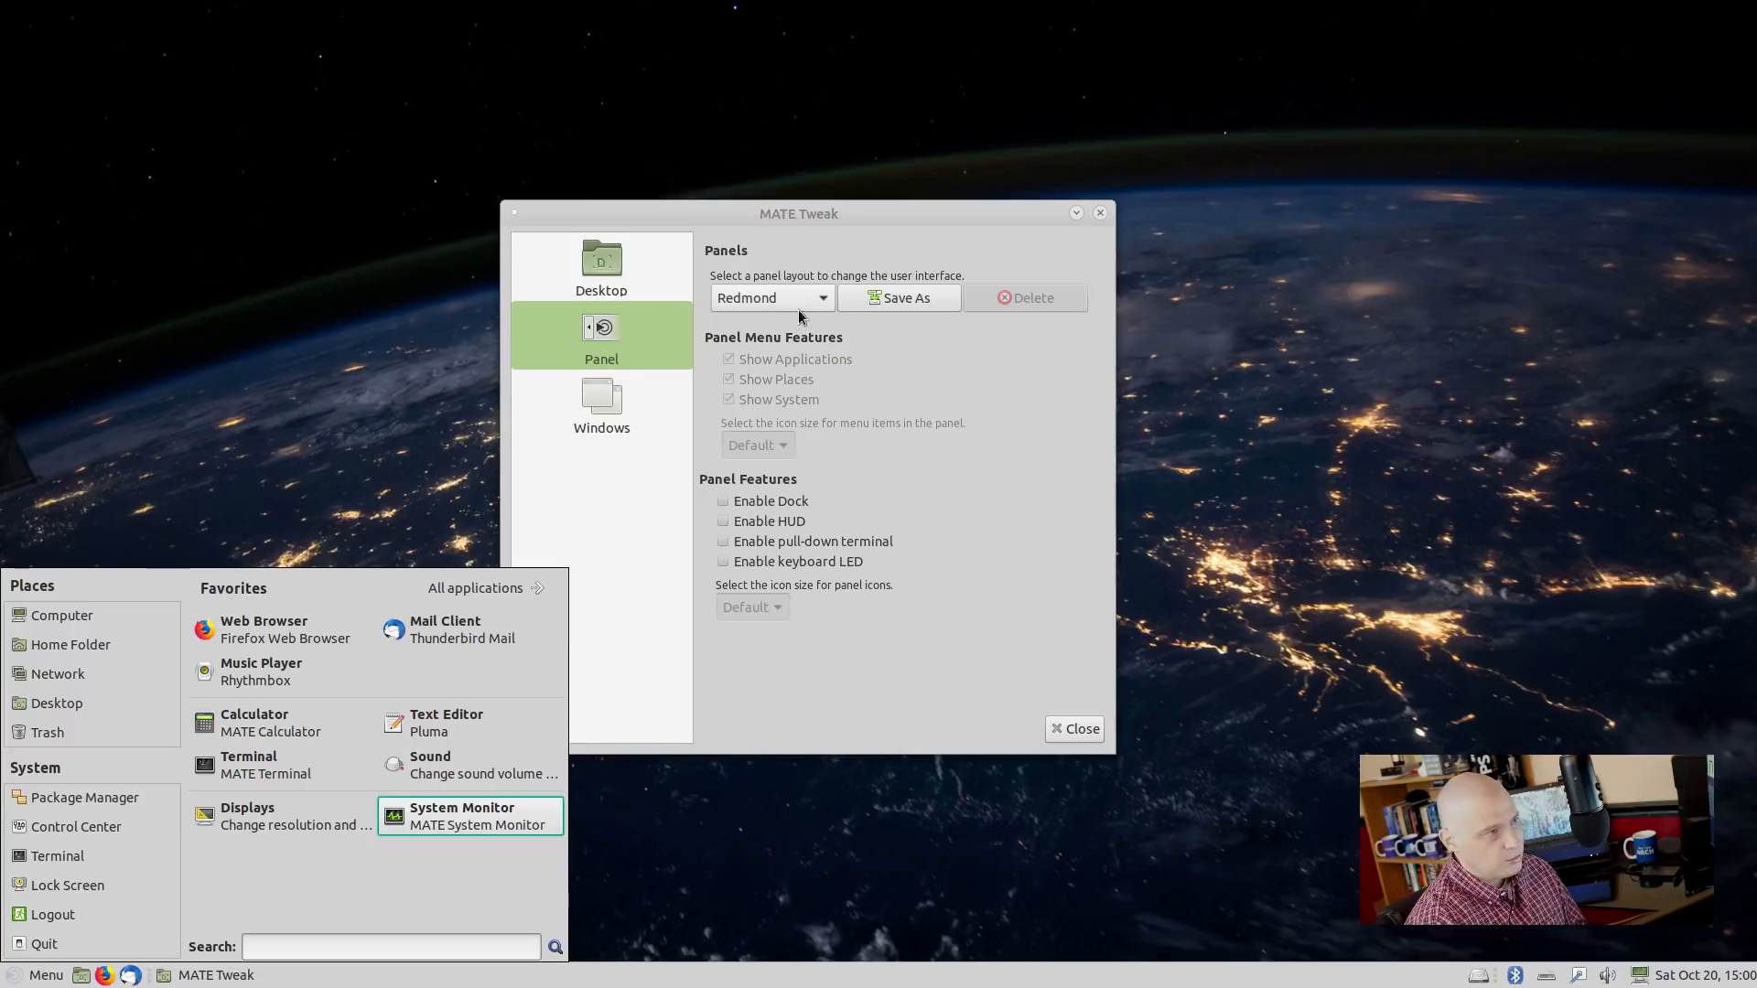
left_click(40, 976)
left_click(41, 975)
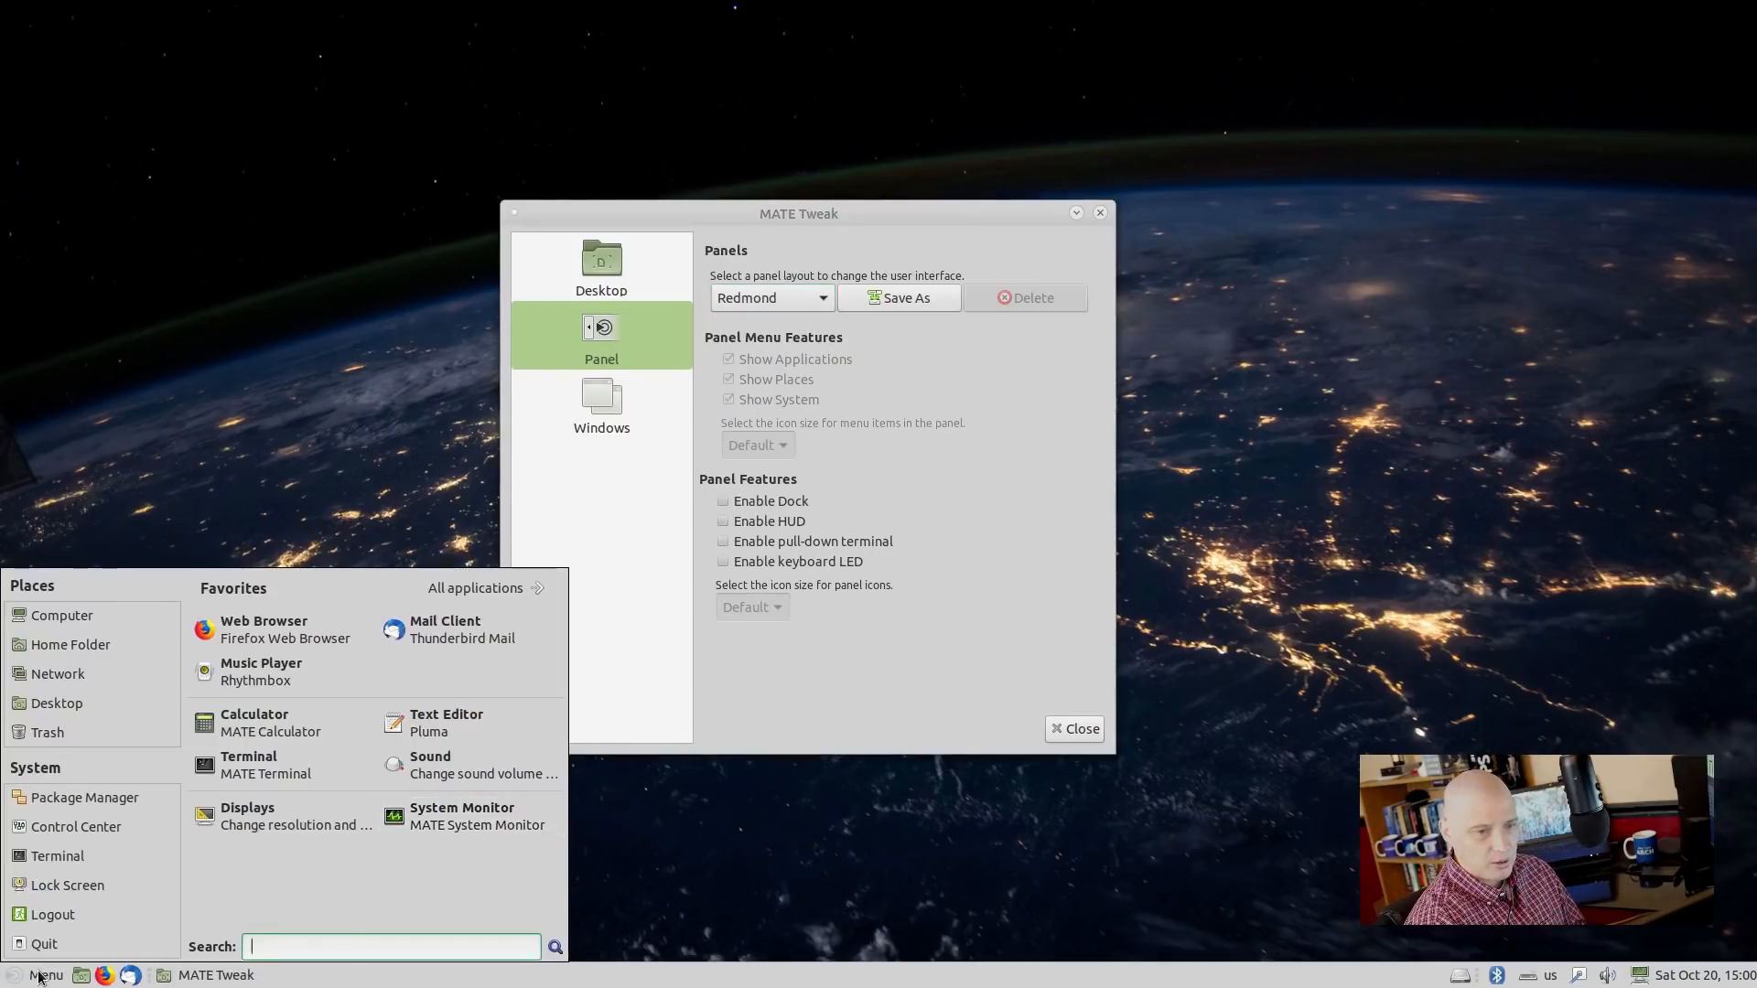
left_click(41, 975)
left_click(28, 972)
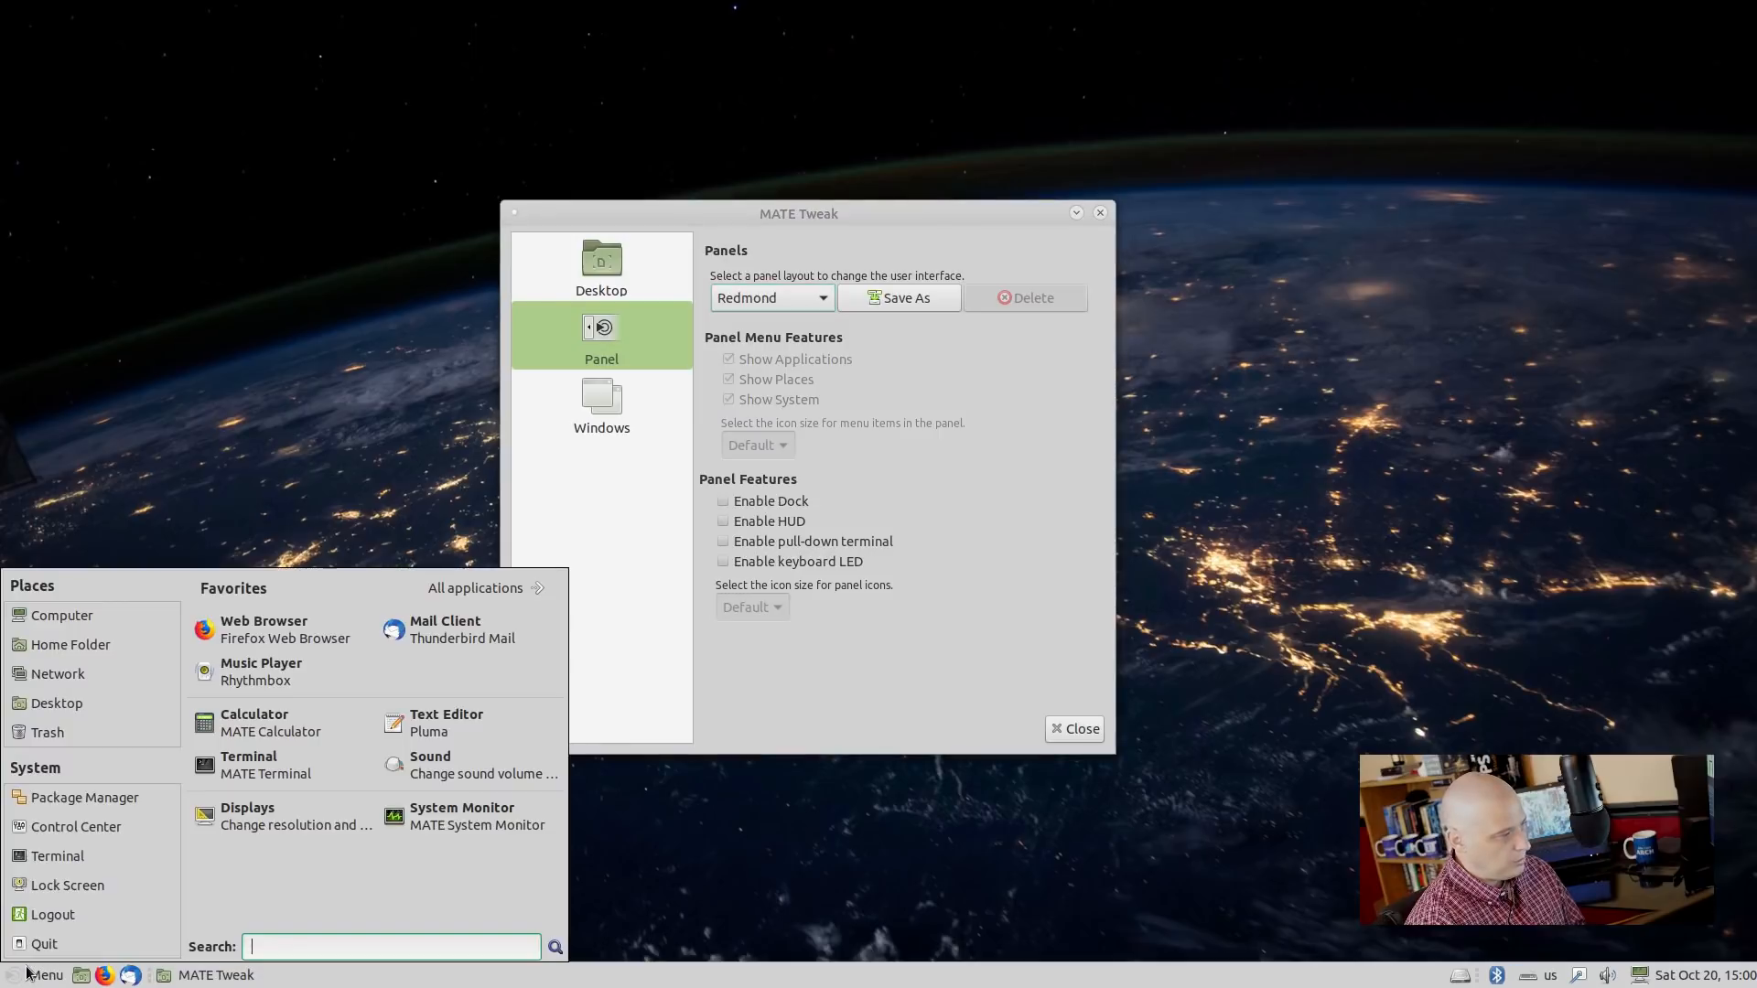
left_click(28, 971)
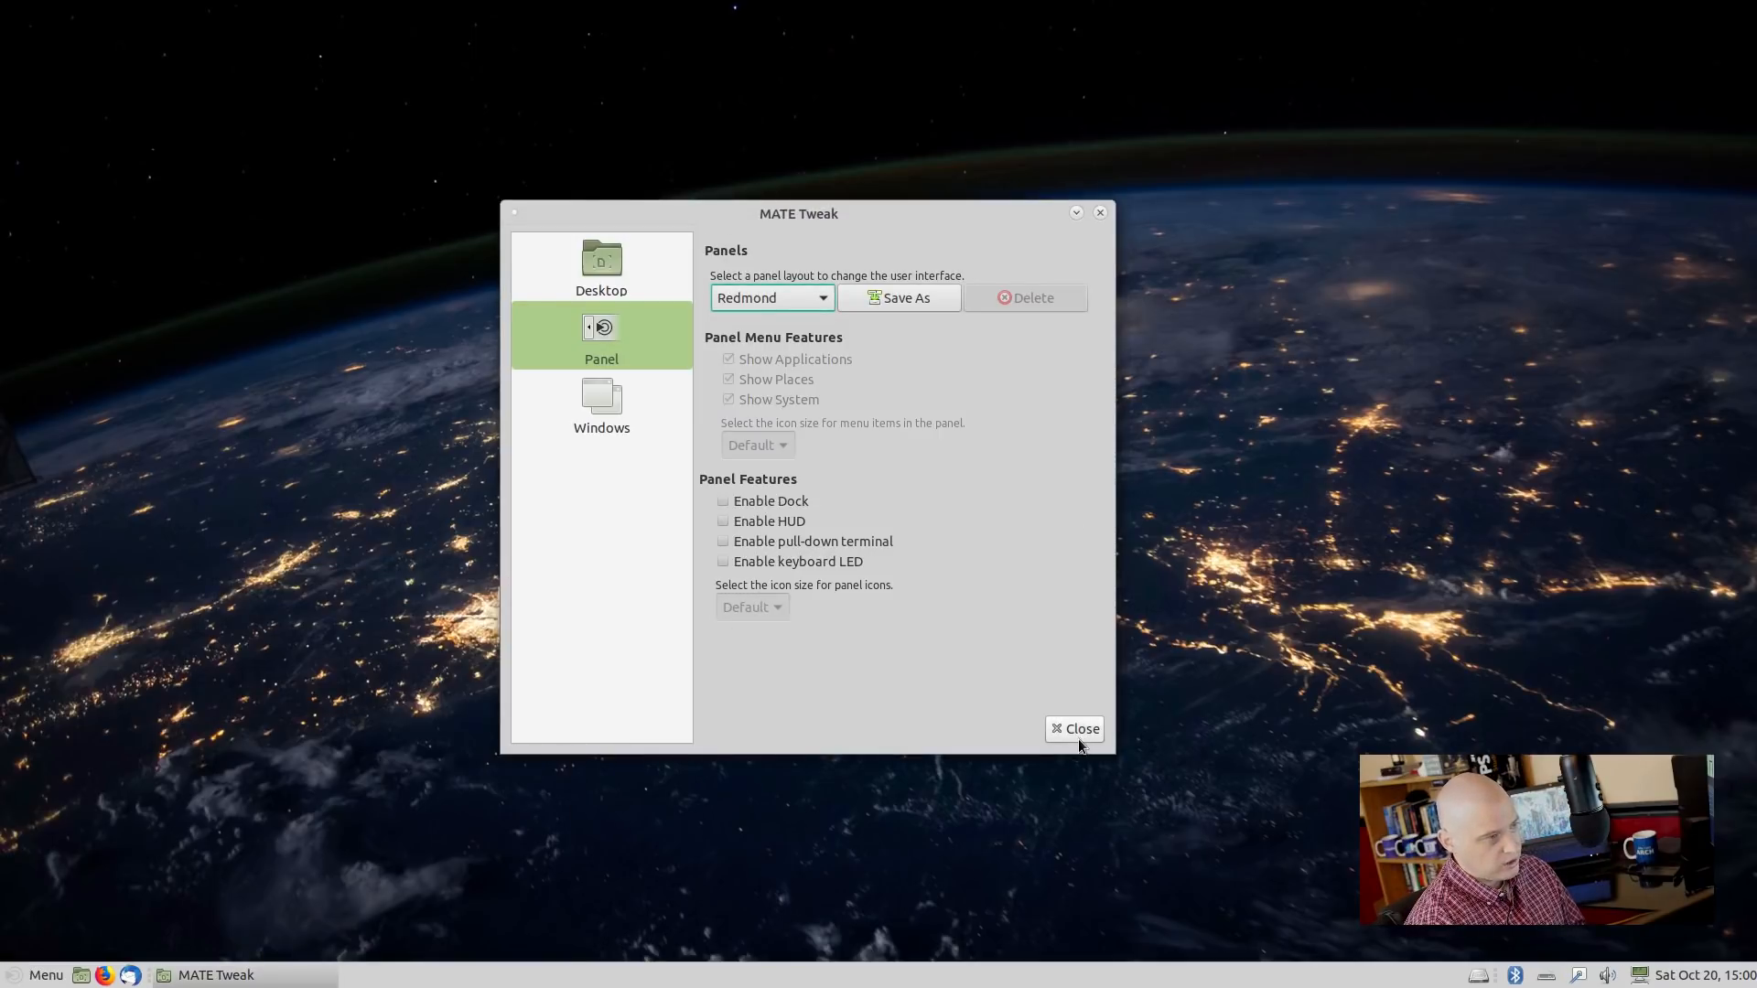
left_click(611, 422)
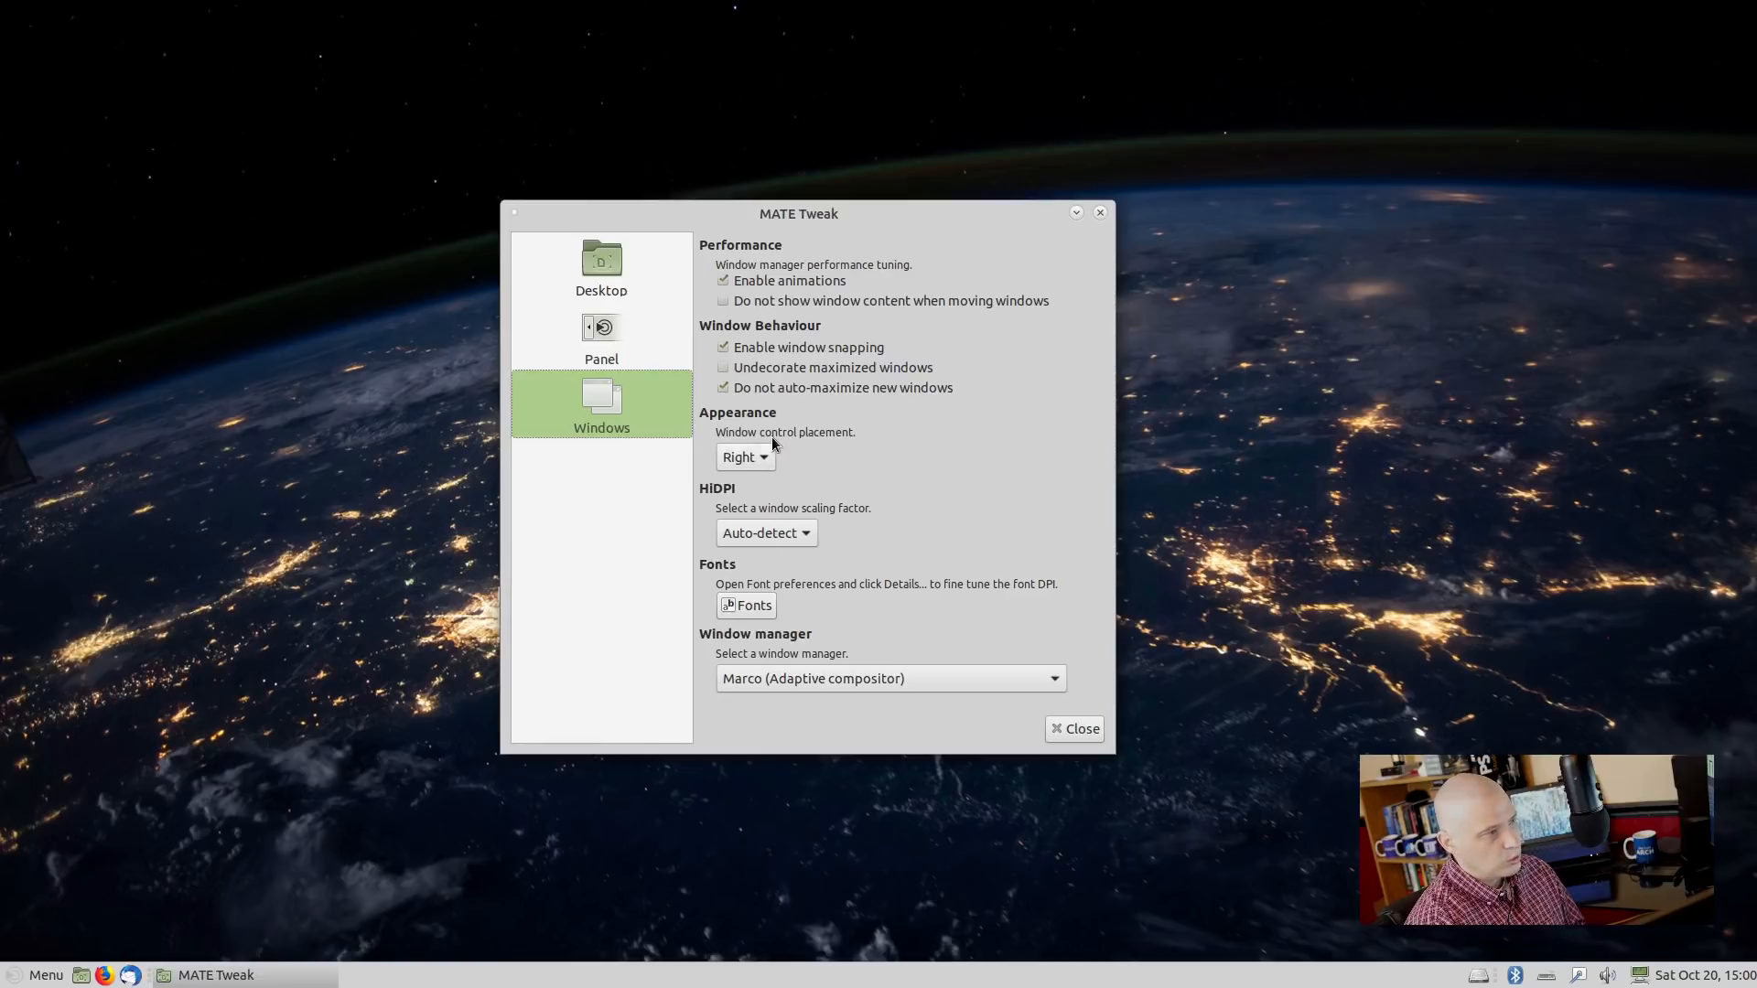
Place window controls on the left of title bars and close MATE Tweak.
left_click(749, 456)
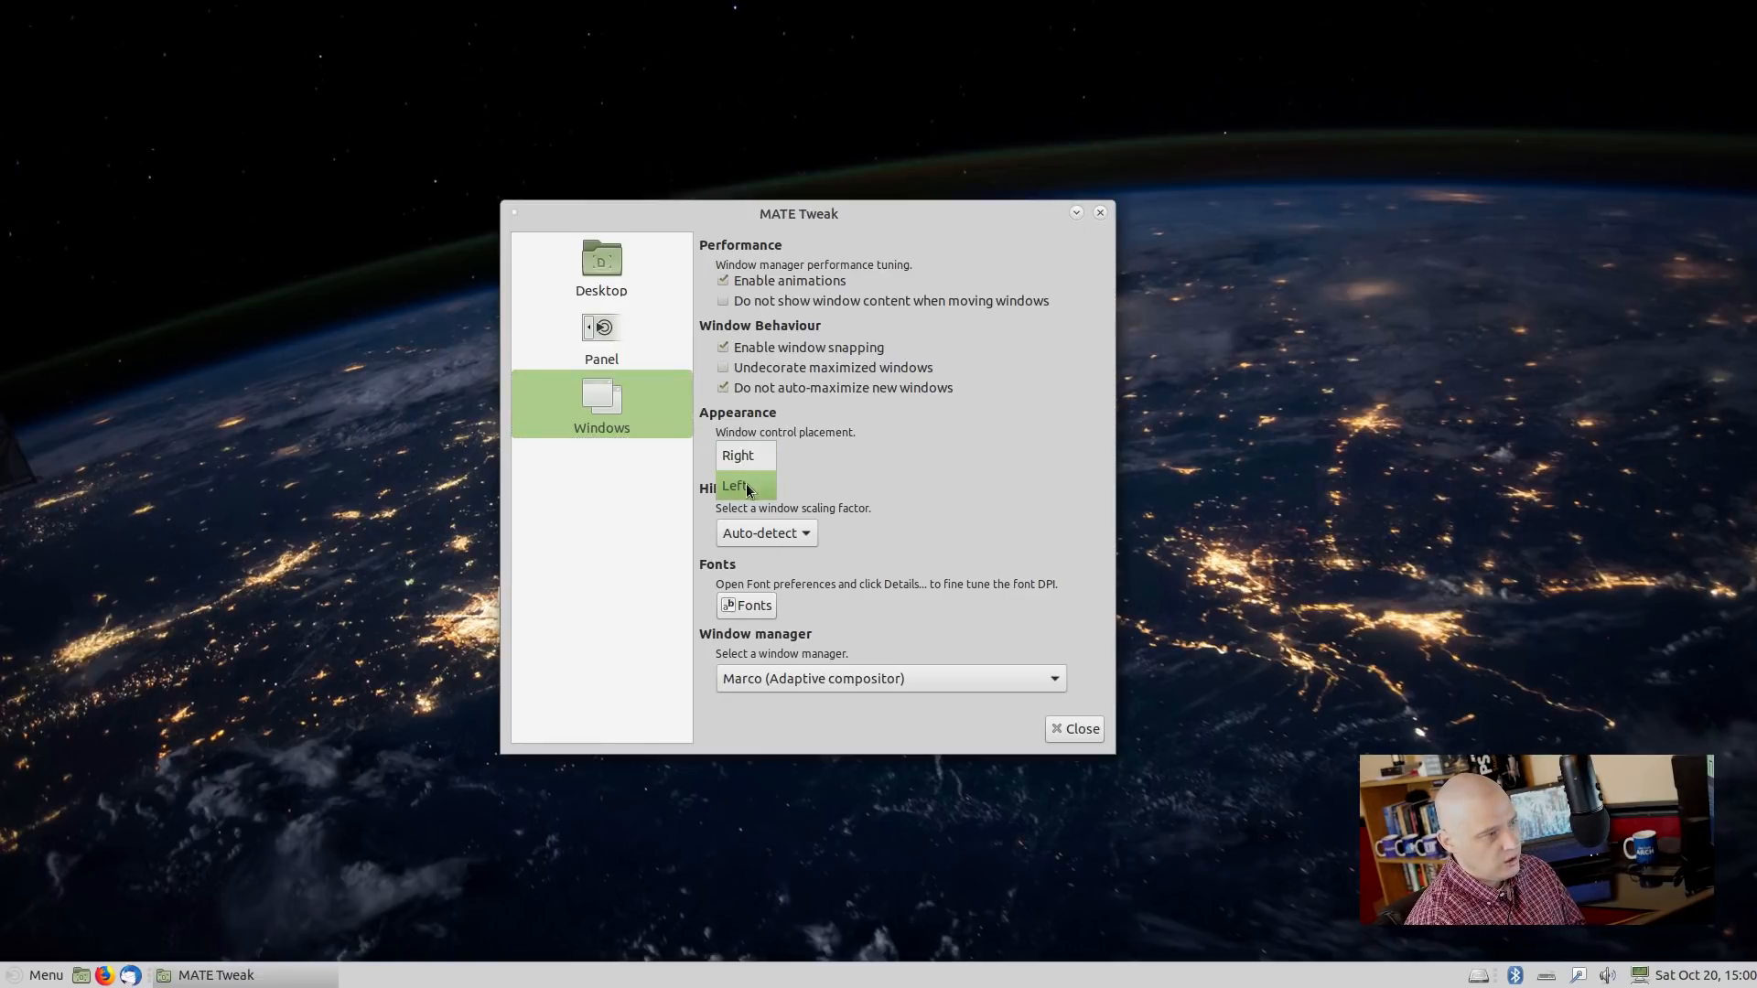
left_click(748, 488)
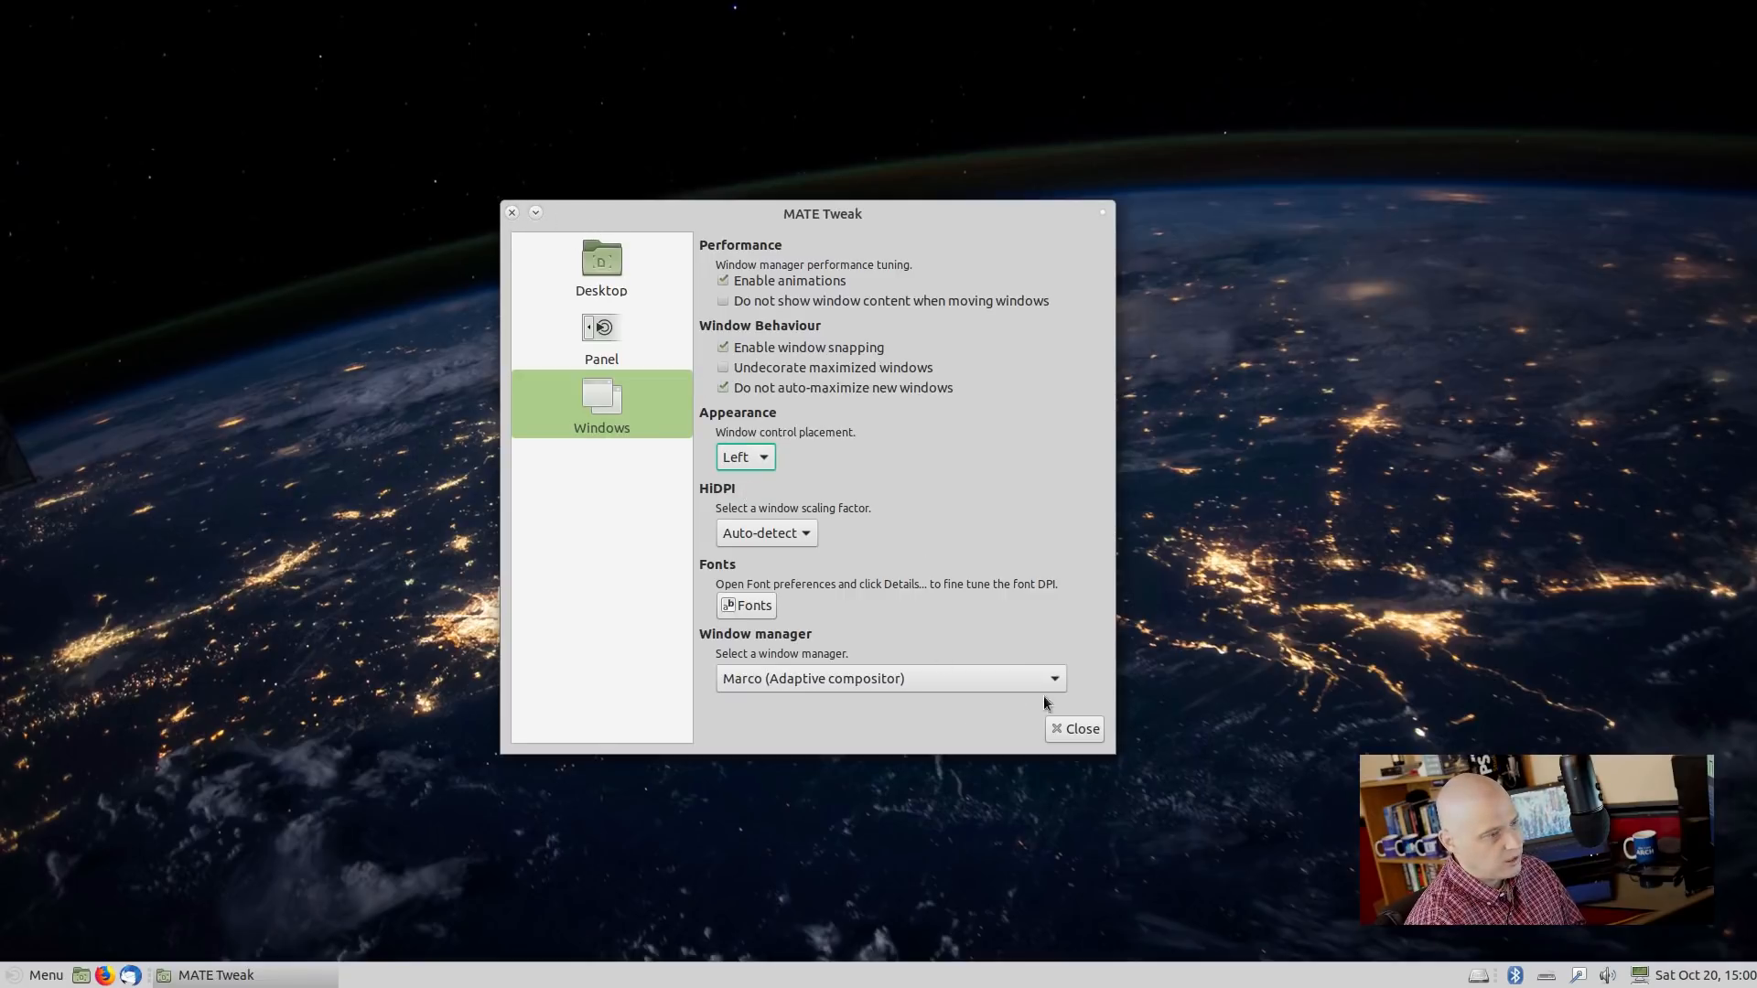
left_click(1078, 728)
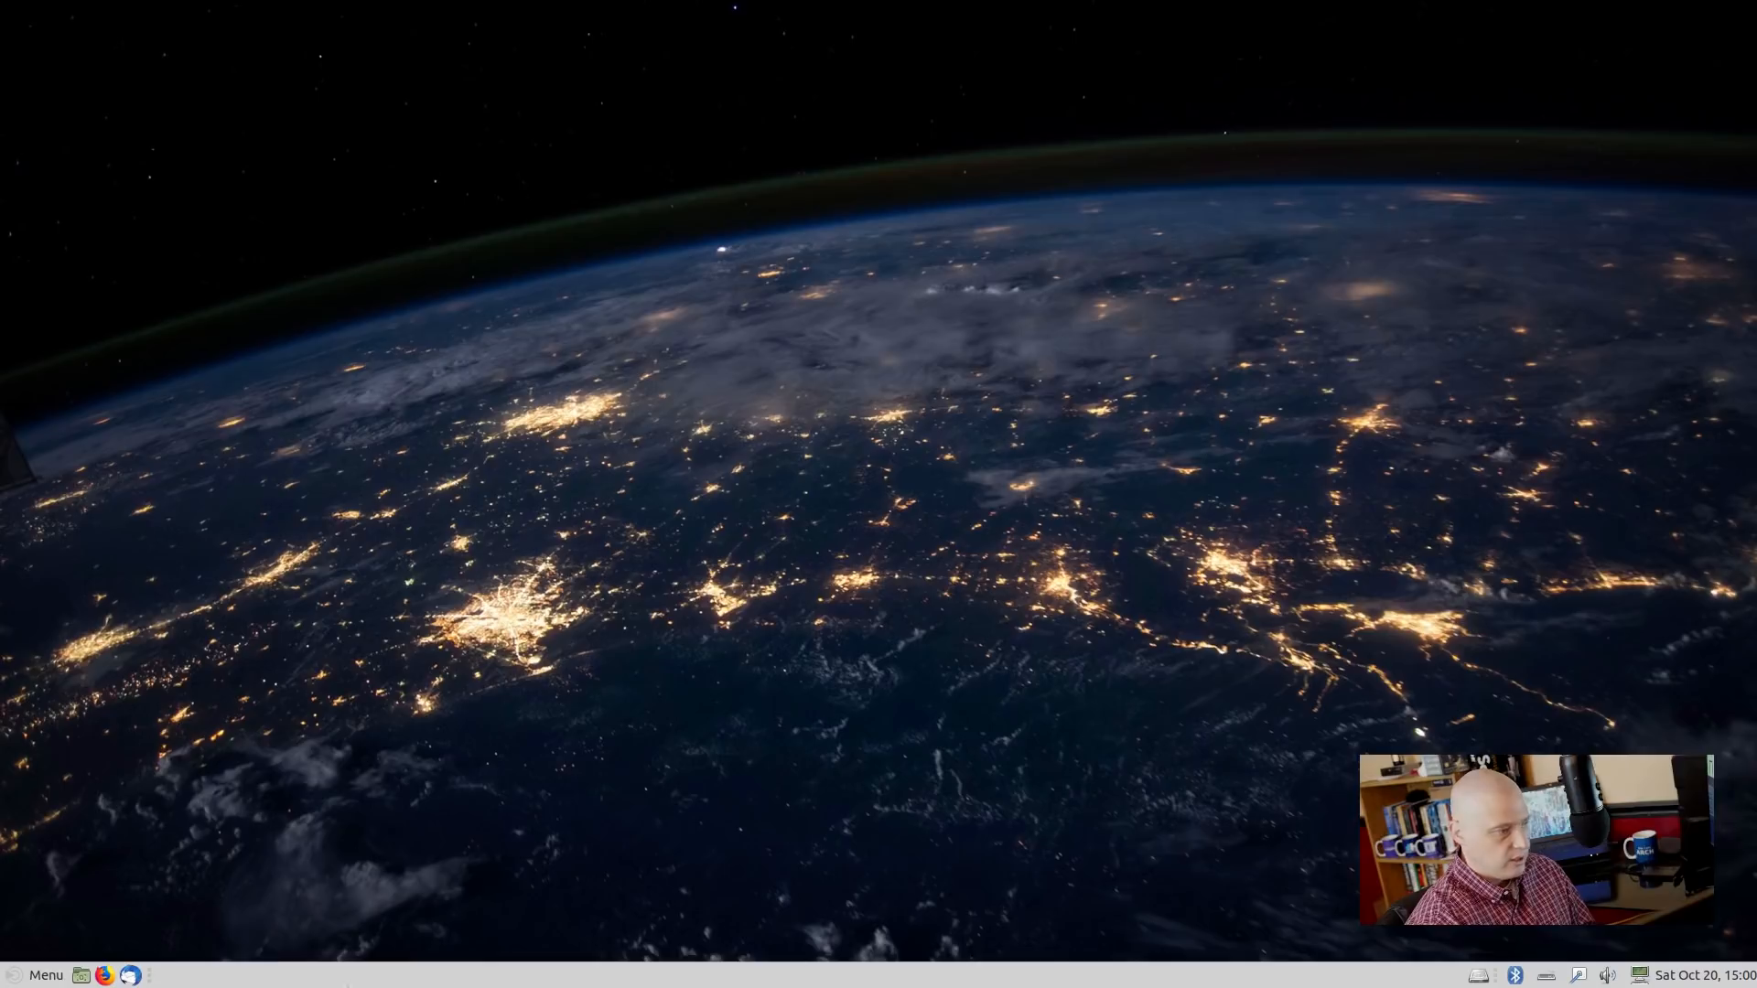
Search the applications menu for 'appe' and launch Appearance Preferences.
left_click(28, 975)
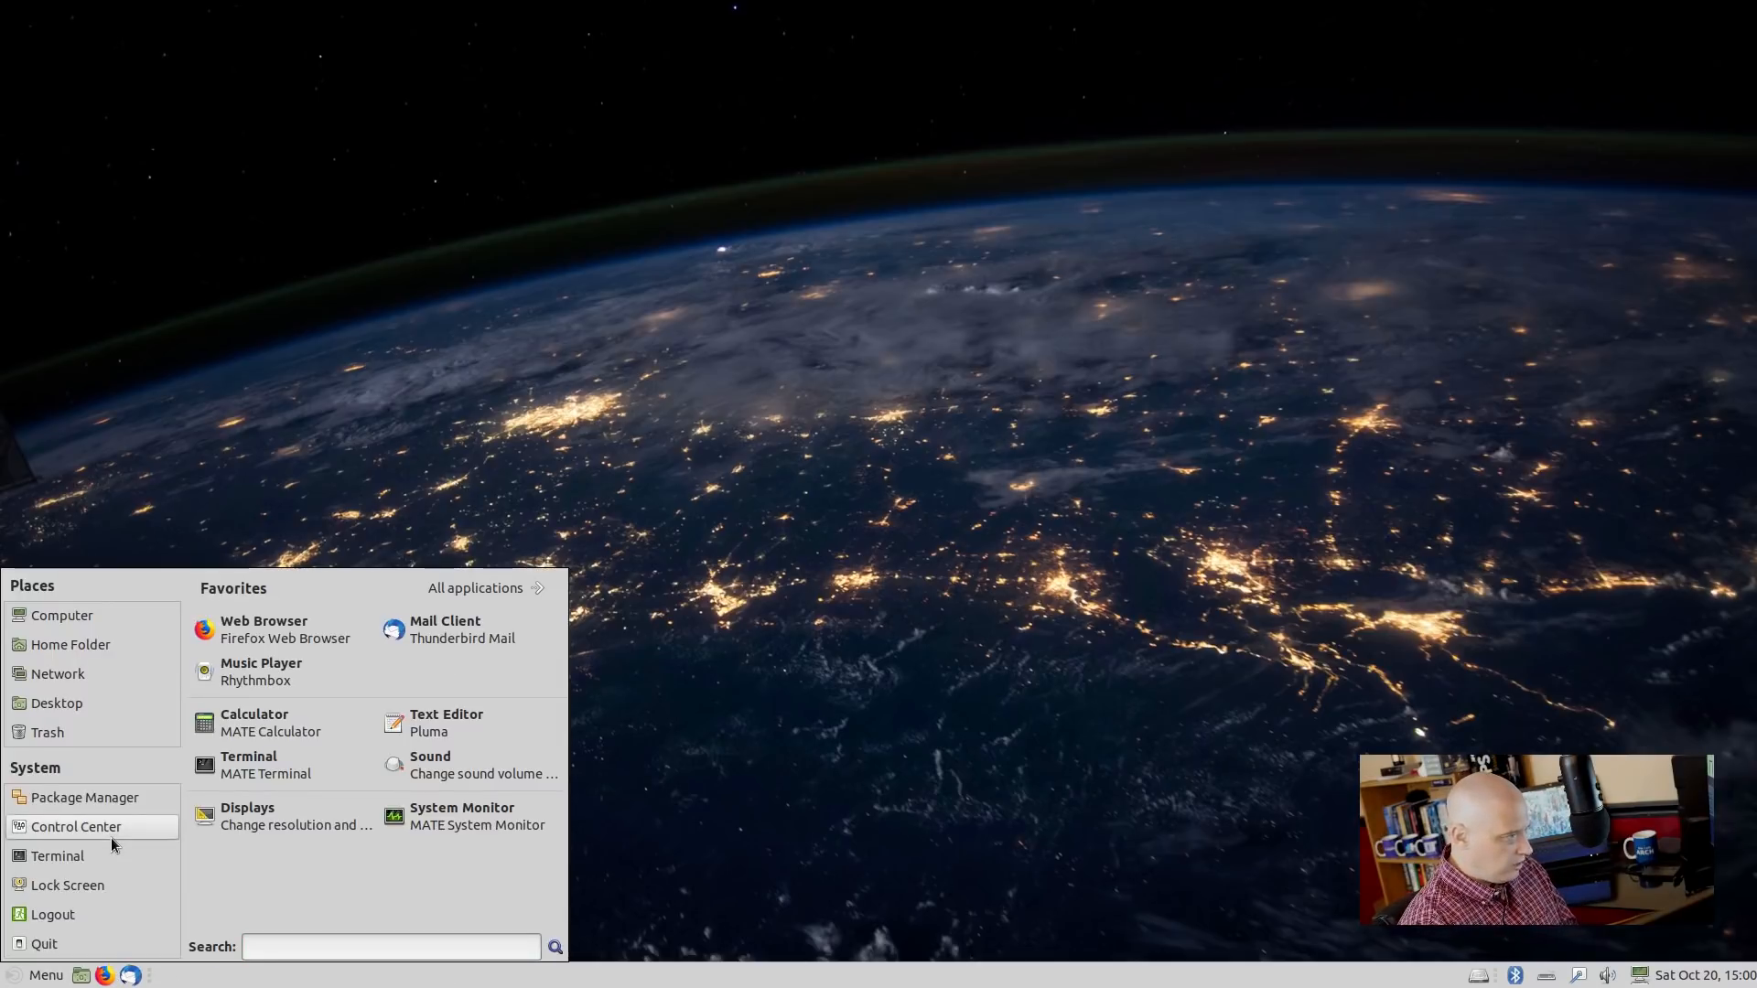
left_click(361, 942)
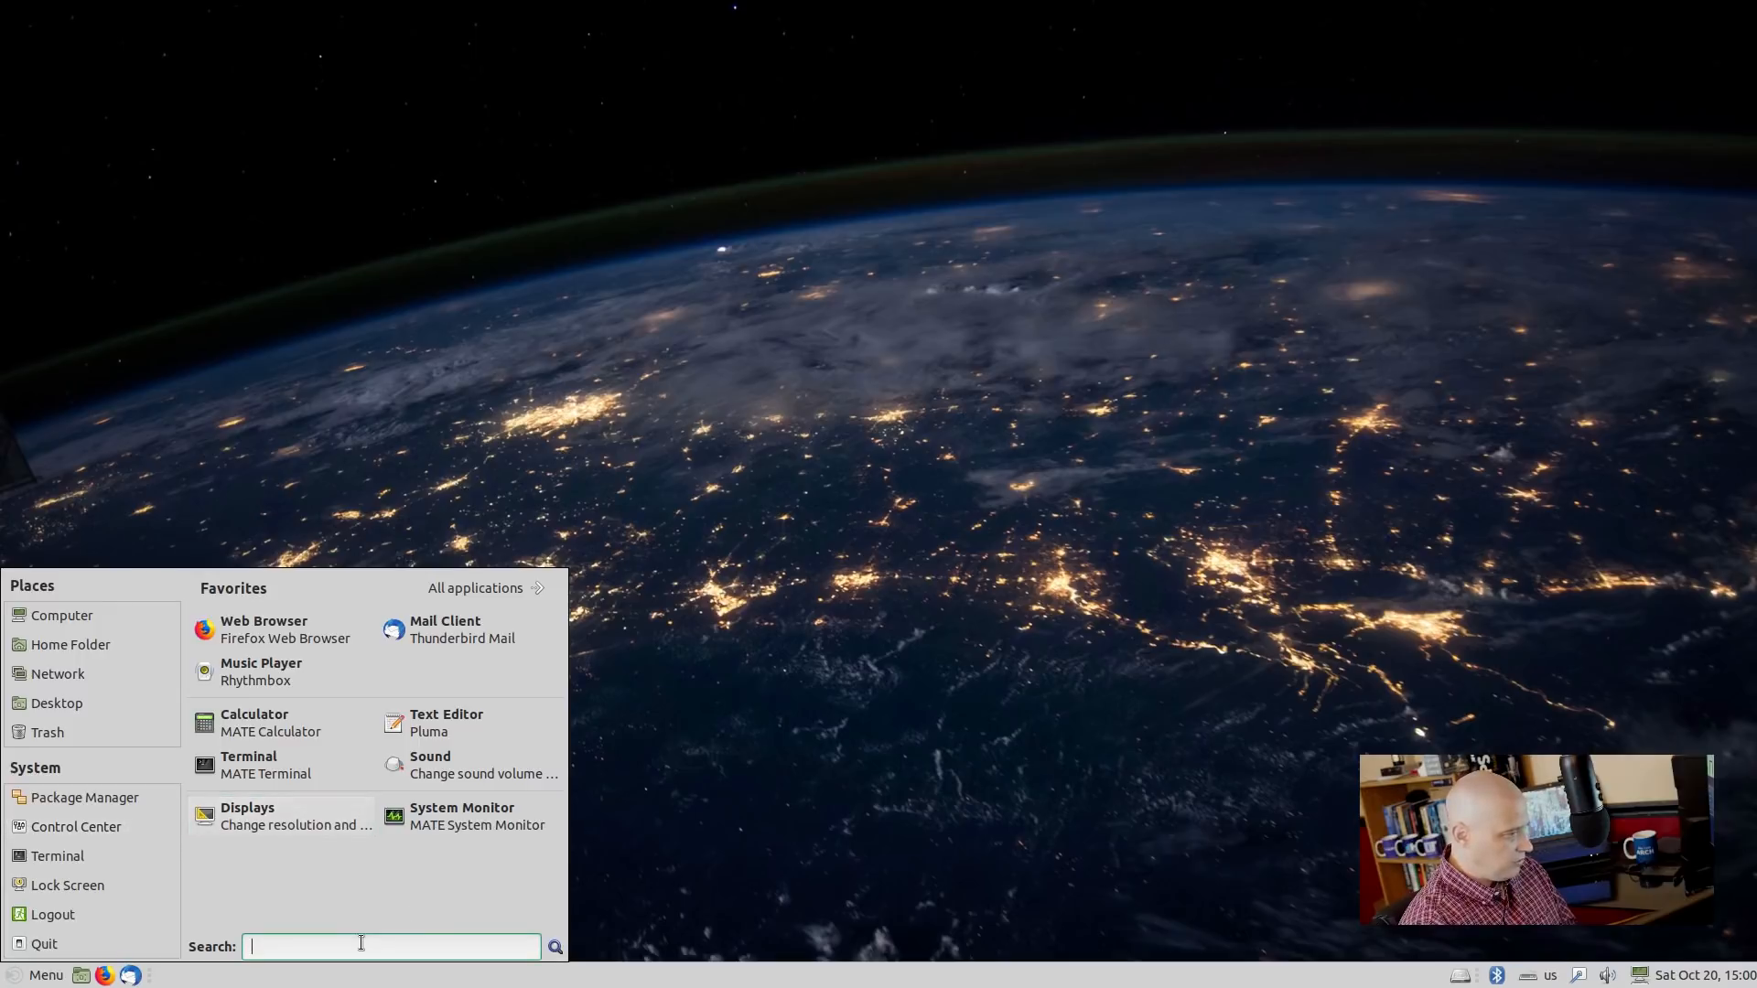
type("ppear")
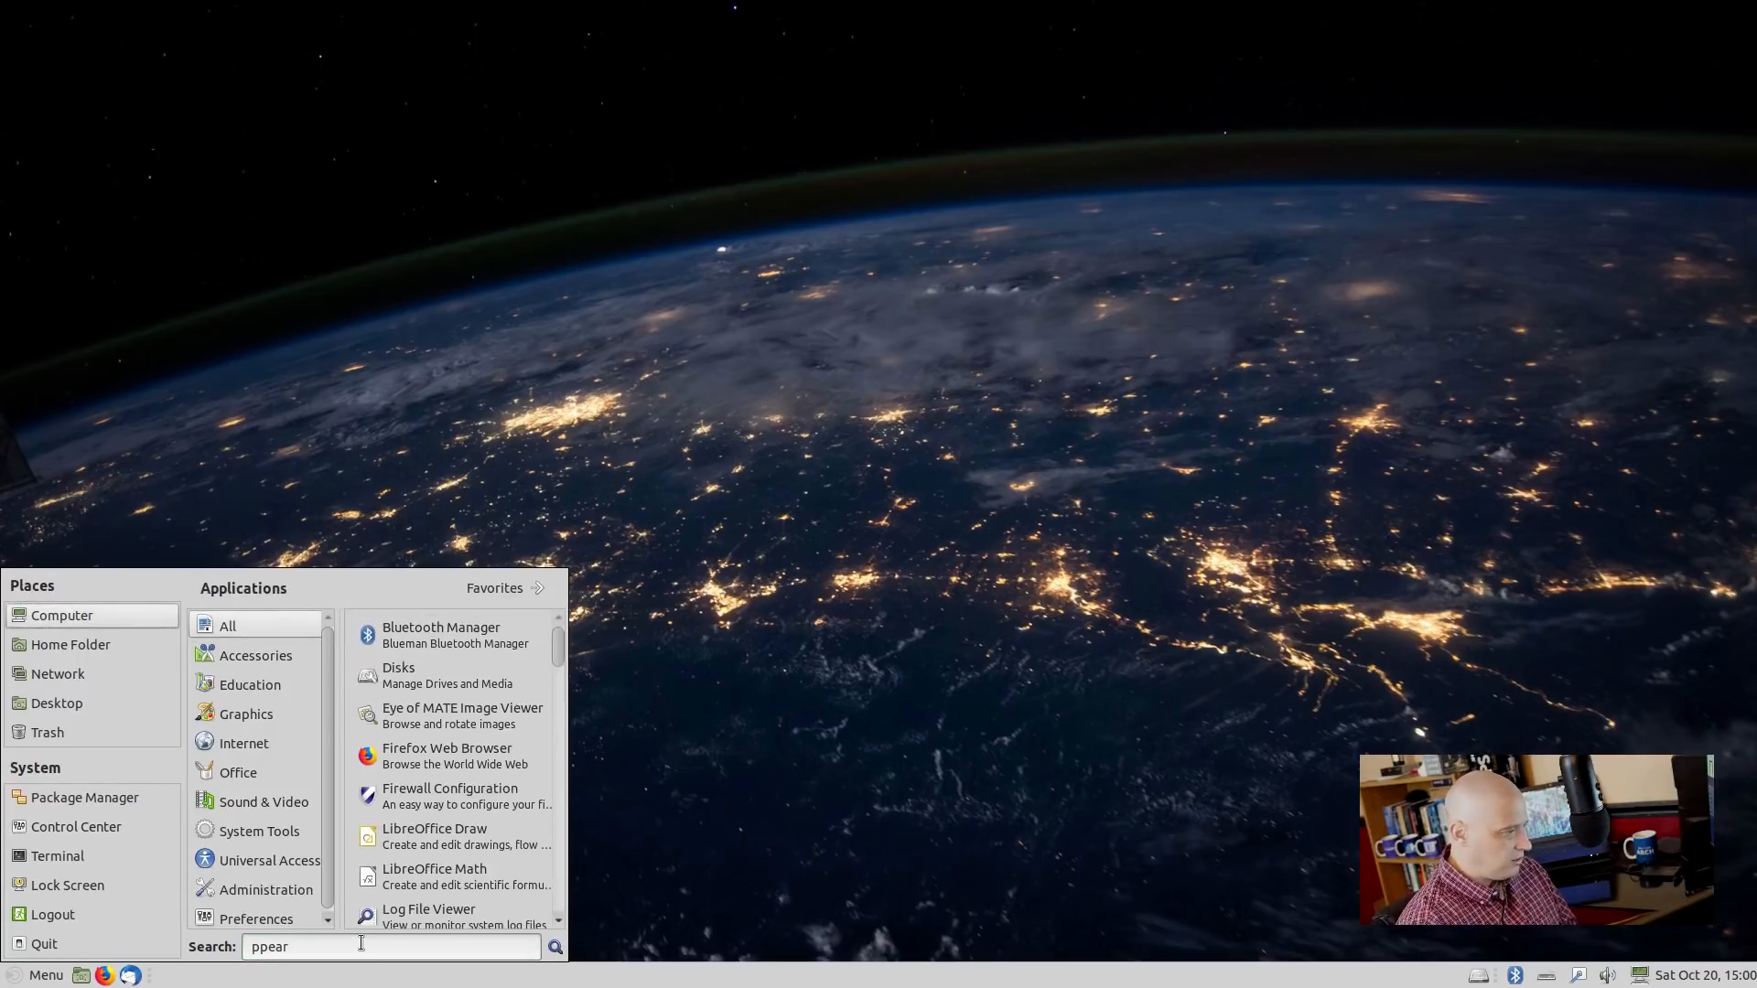
double_click(362, 943)
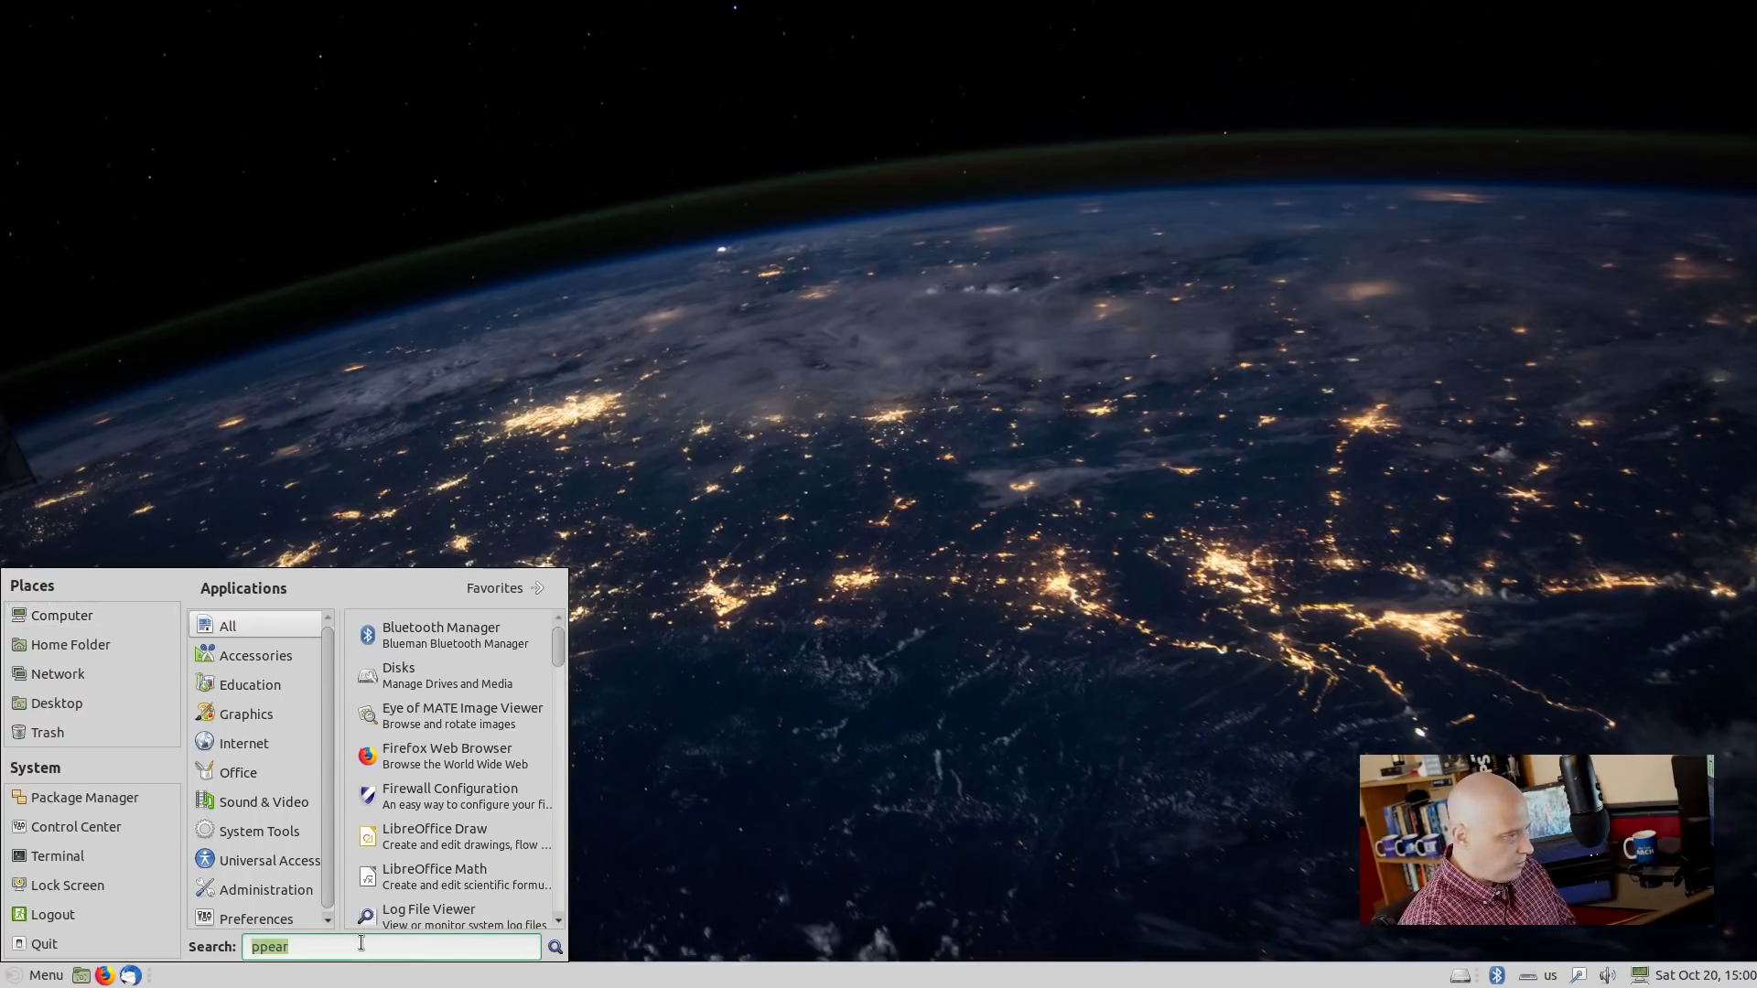
type("appe")
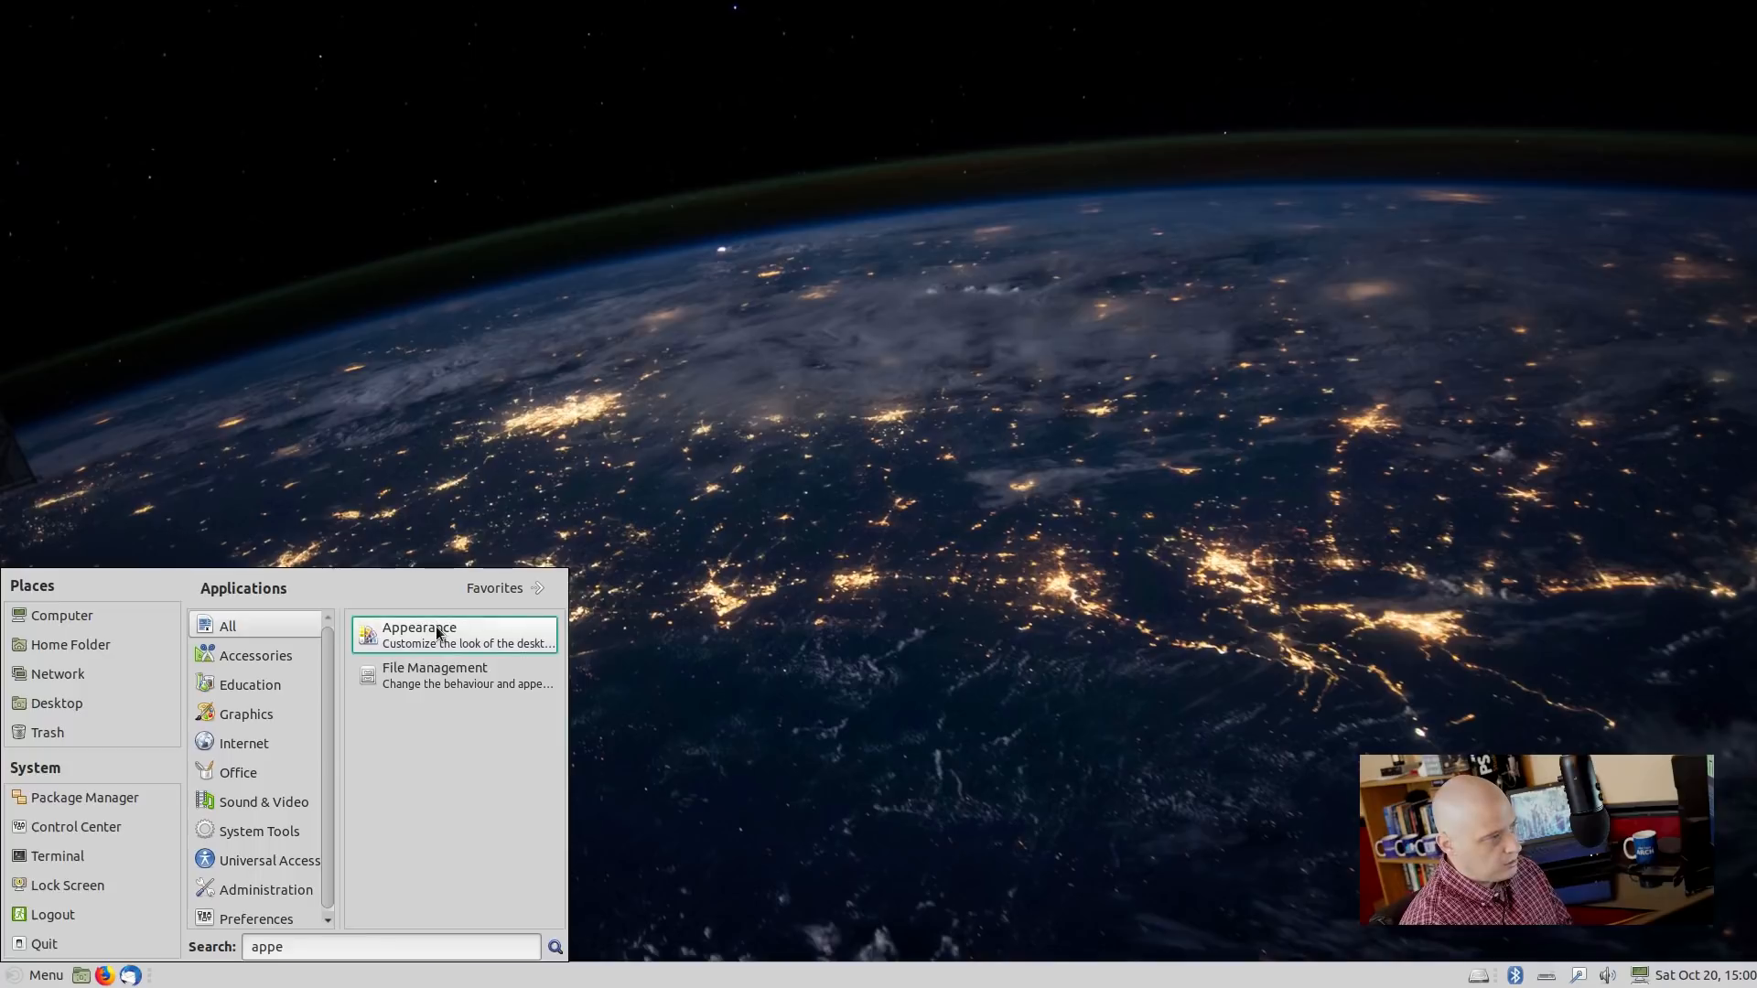
key("Return")
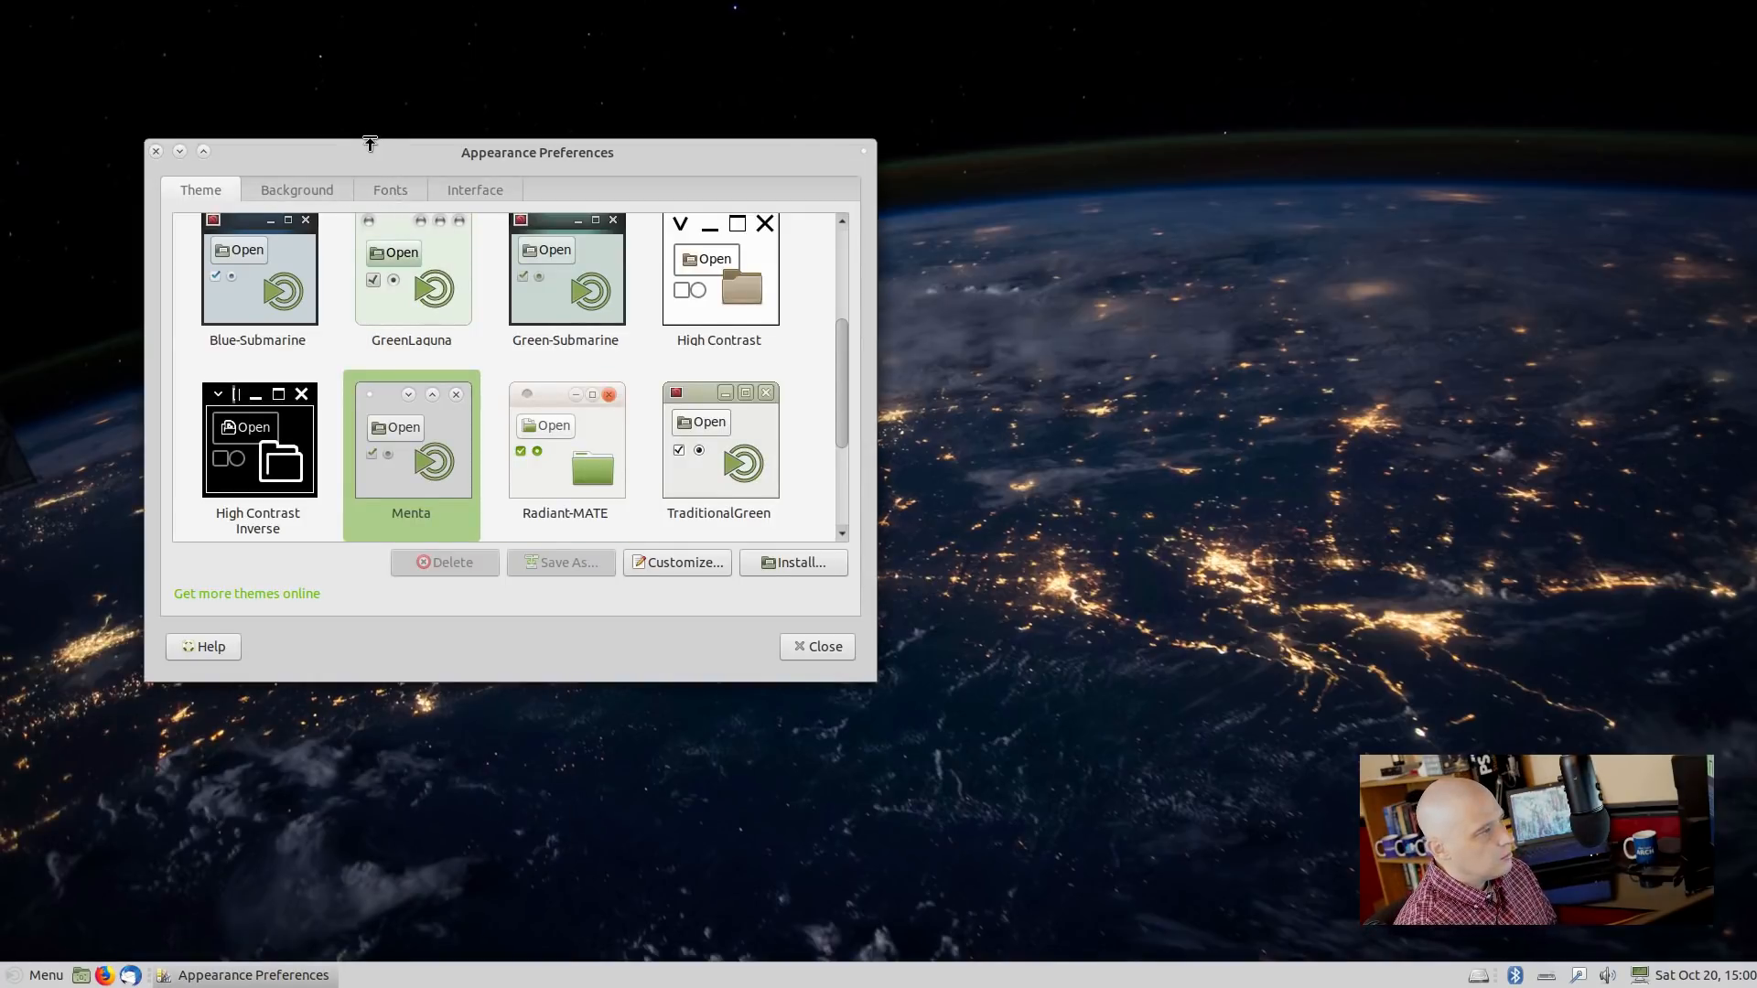
Center the Appearance Preferences window, view its Fonts tab, then close it.
left_click_drag(357, 144, 617, 185)
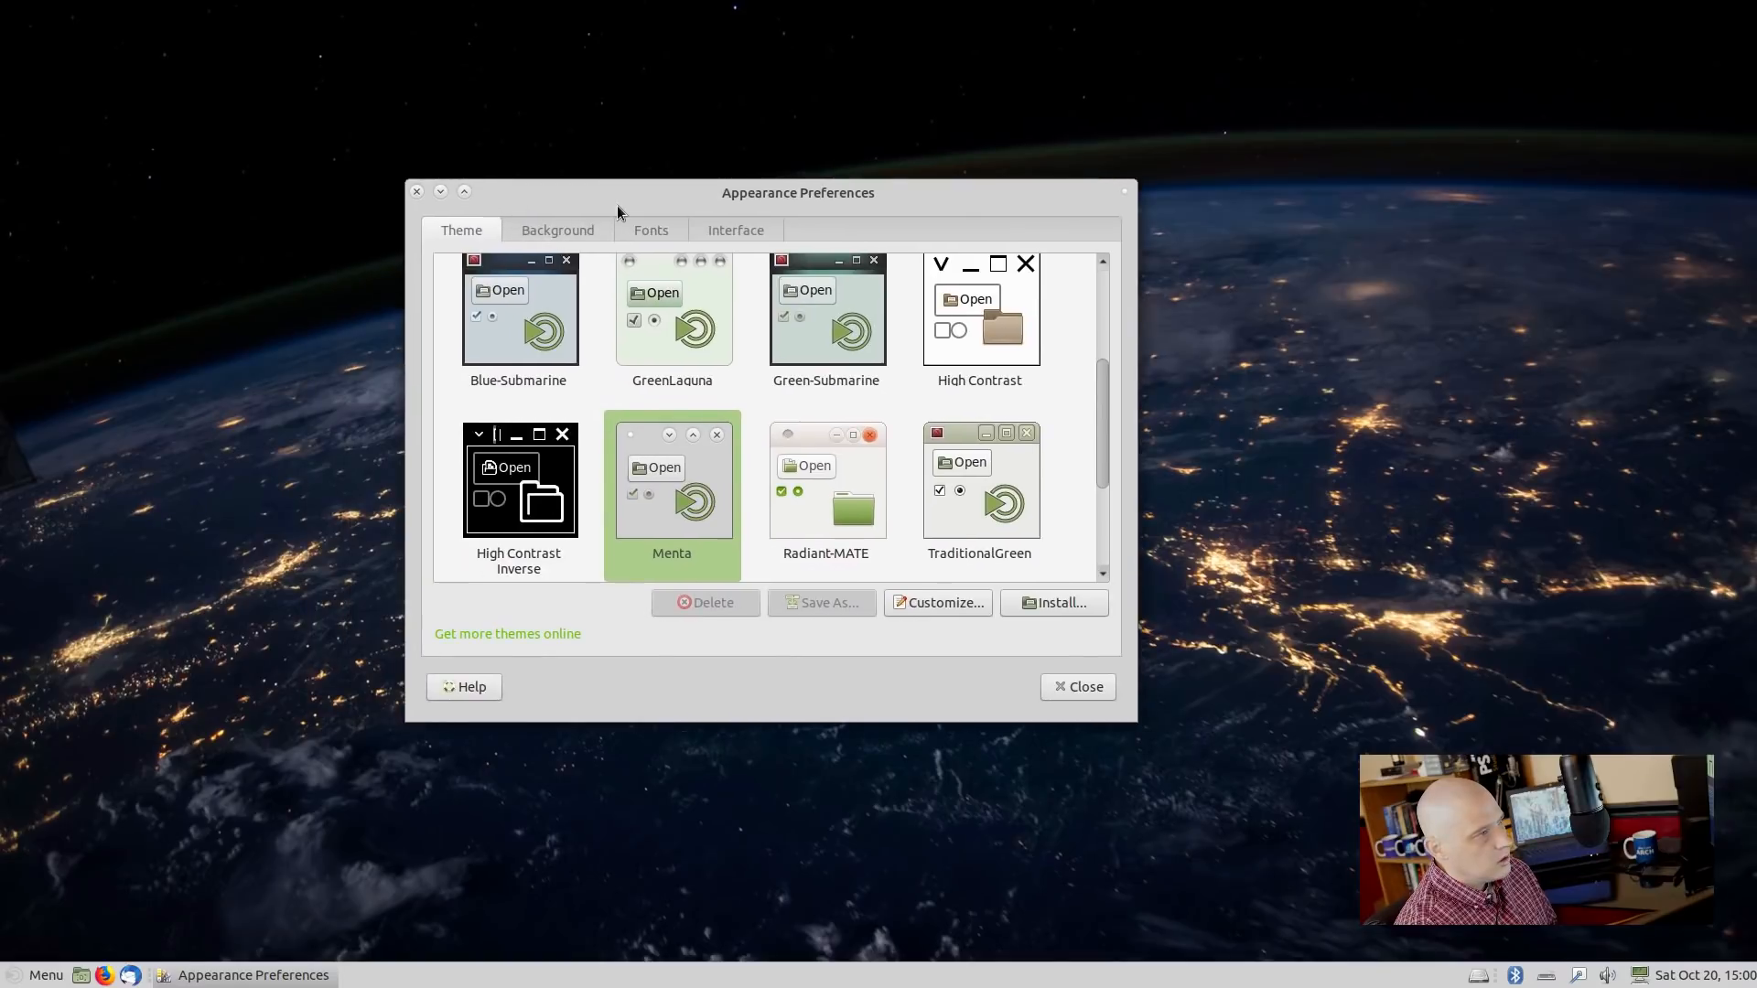
left_click(656, 233)
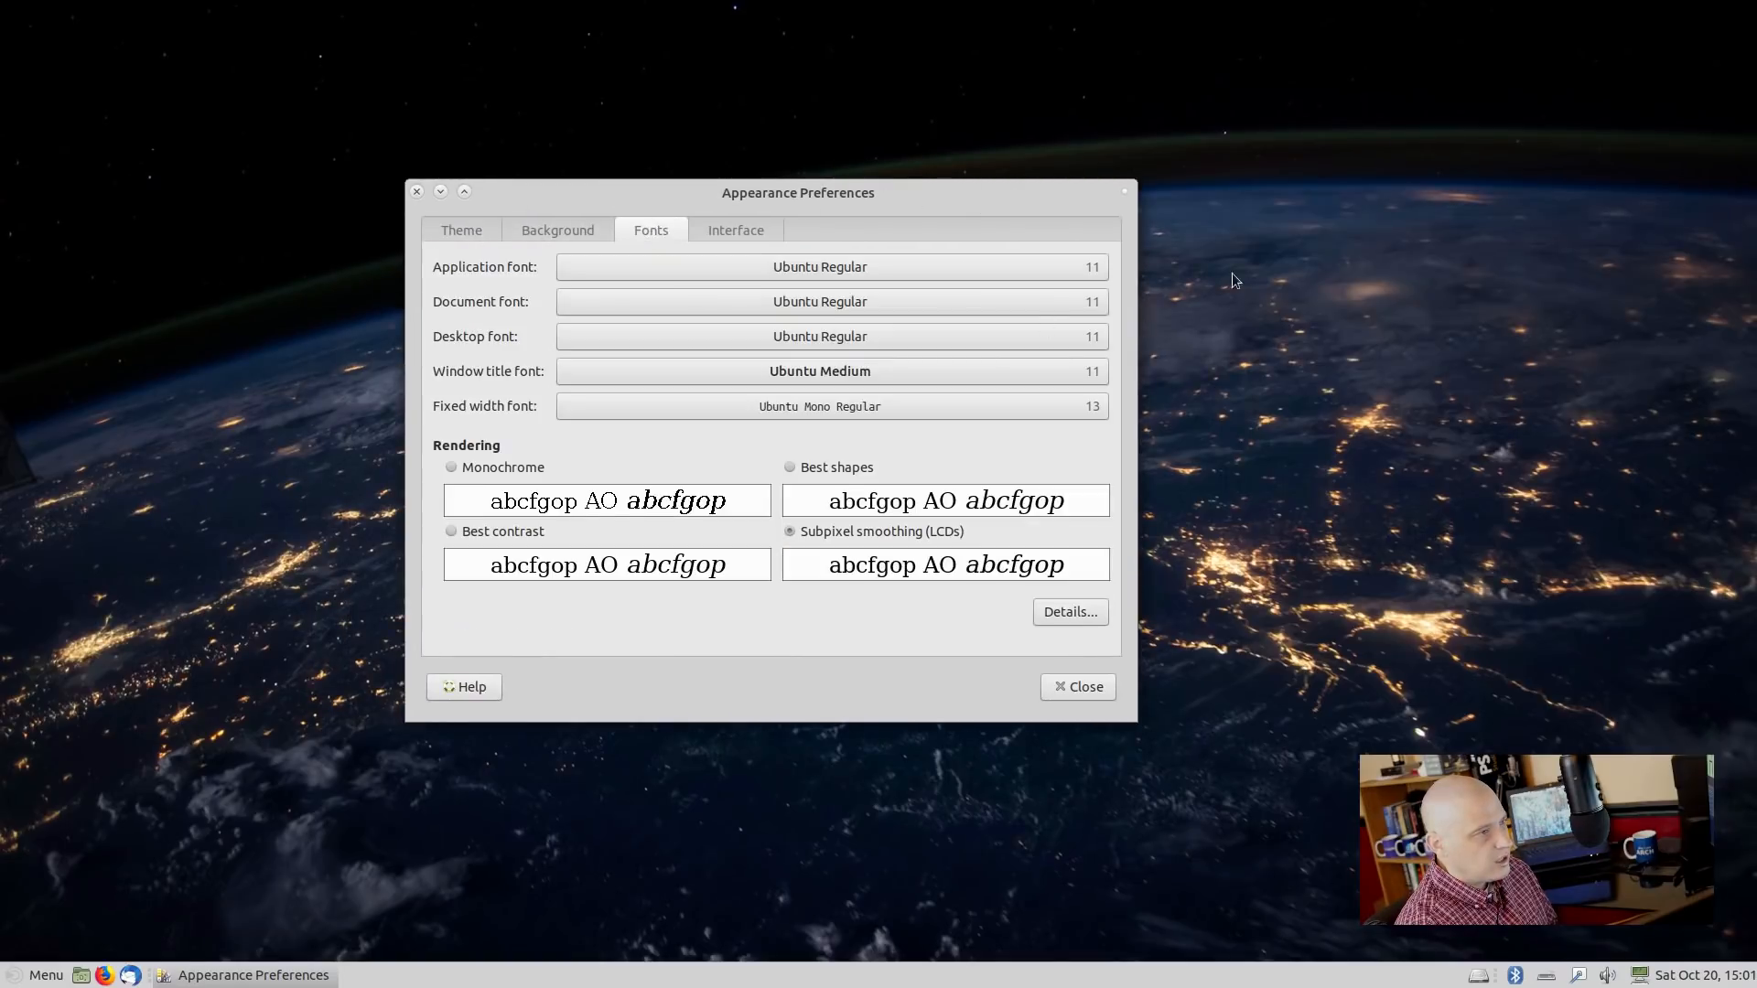
left_click(417, 191)
Search the applications menu for 'icons' and launch the MATE Control Center.
left_click(35, 975)
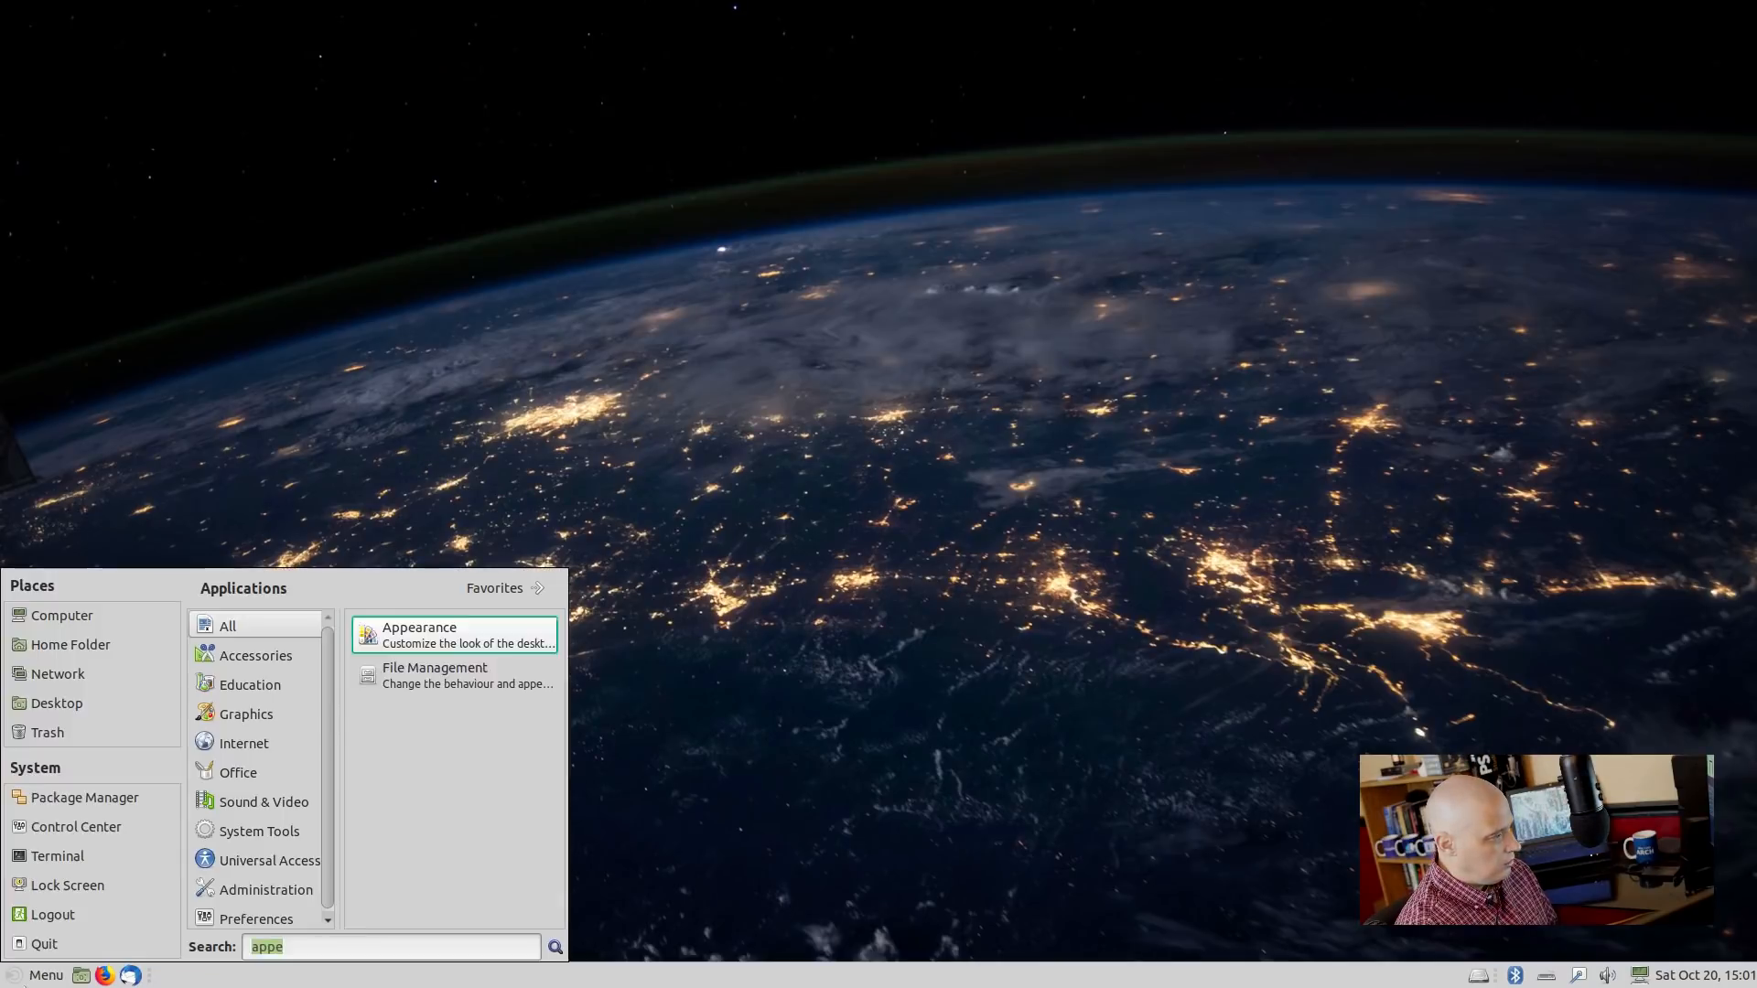
left_click(325, 945)
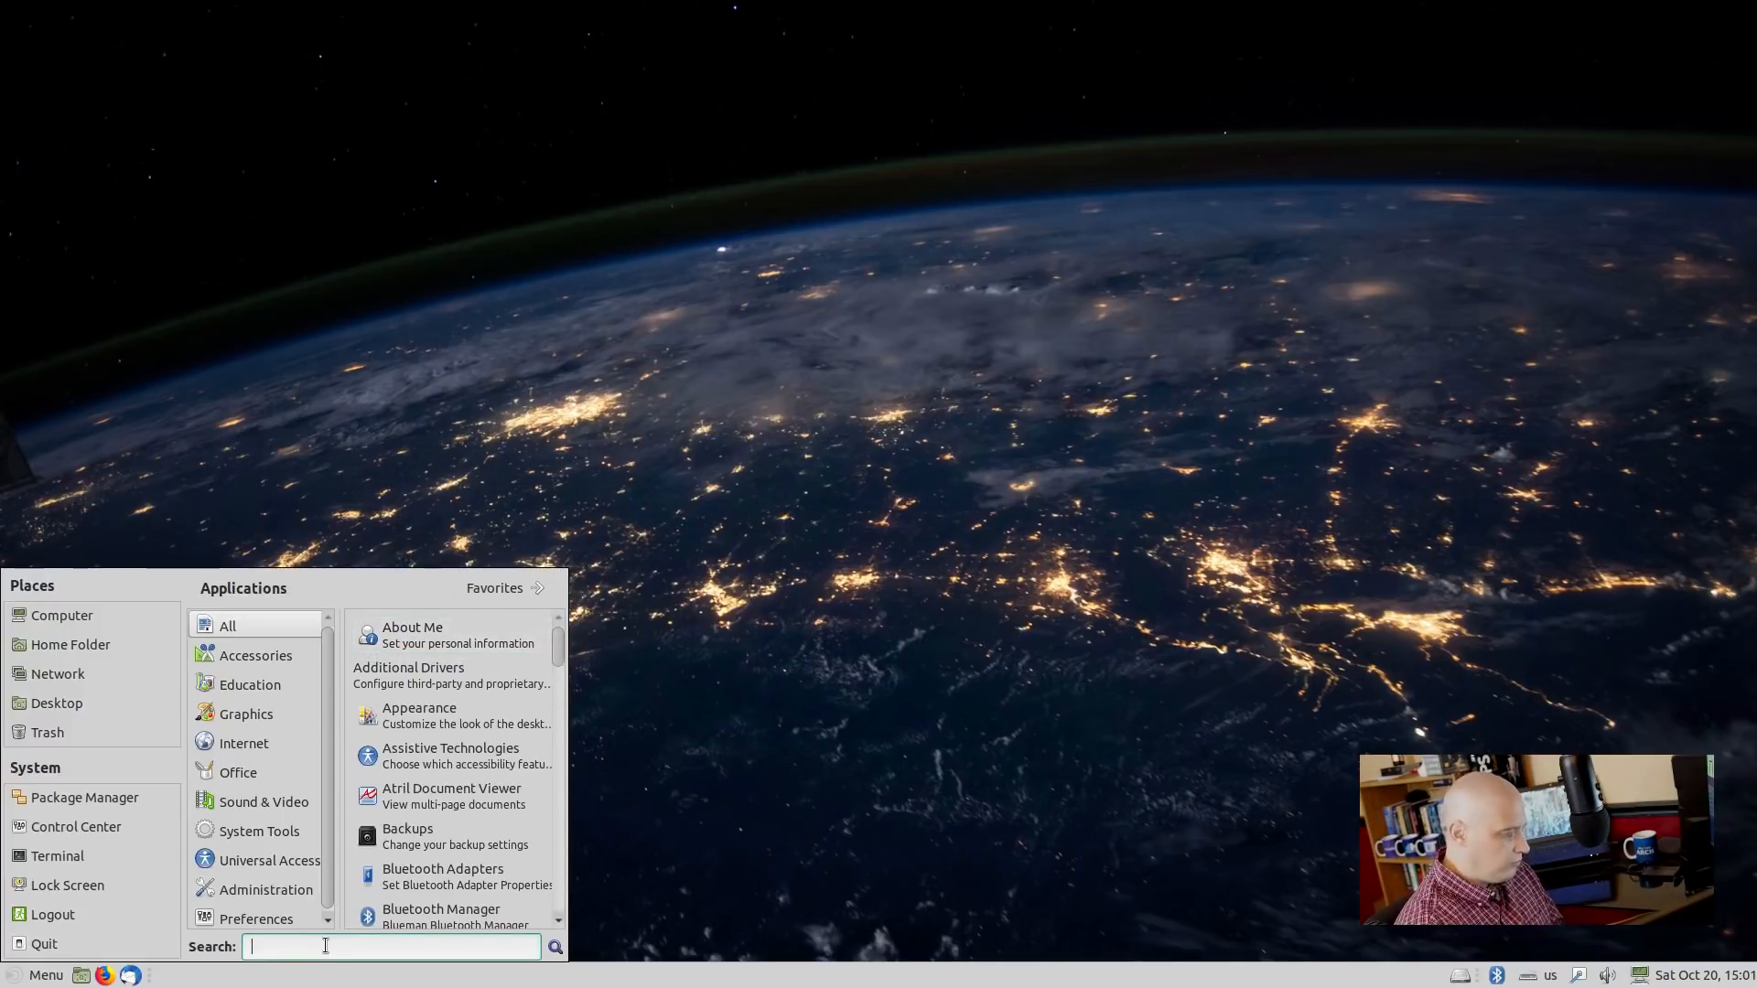
type("icons")
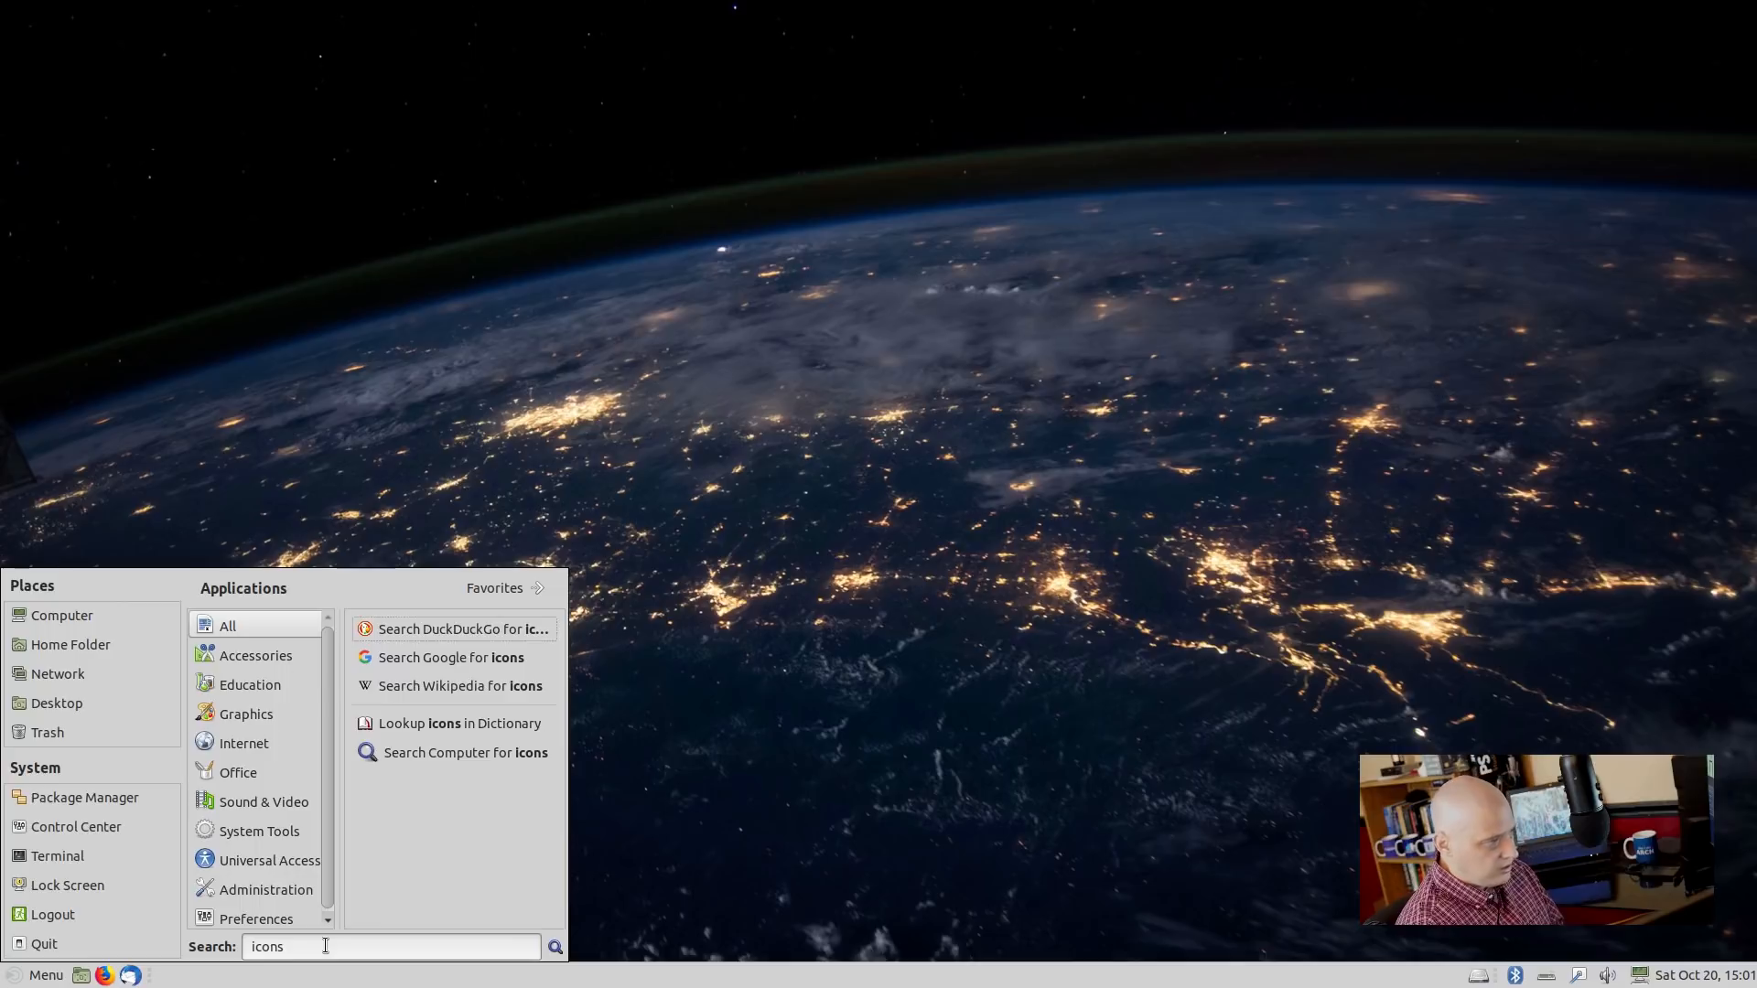
mouse_move(263, 678)
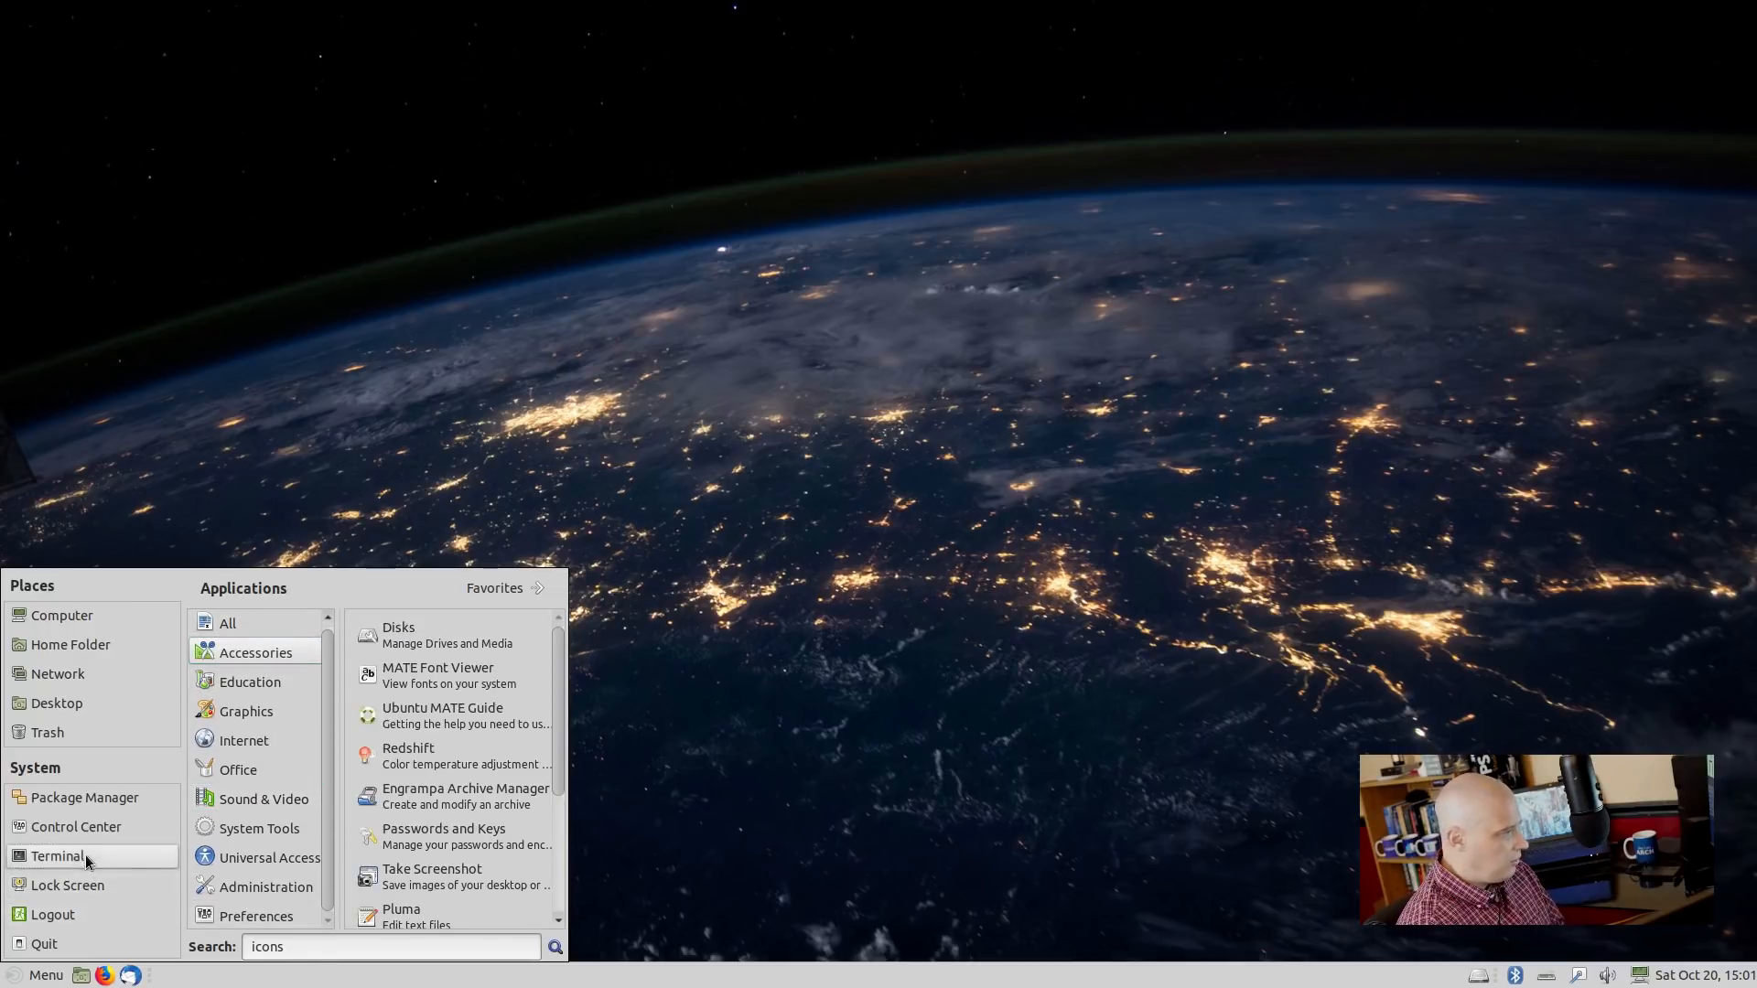
left_click(64, 829)
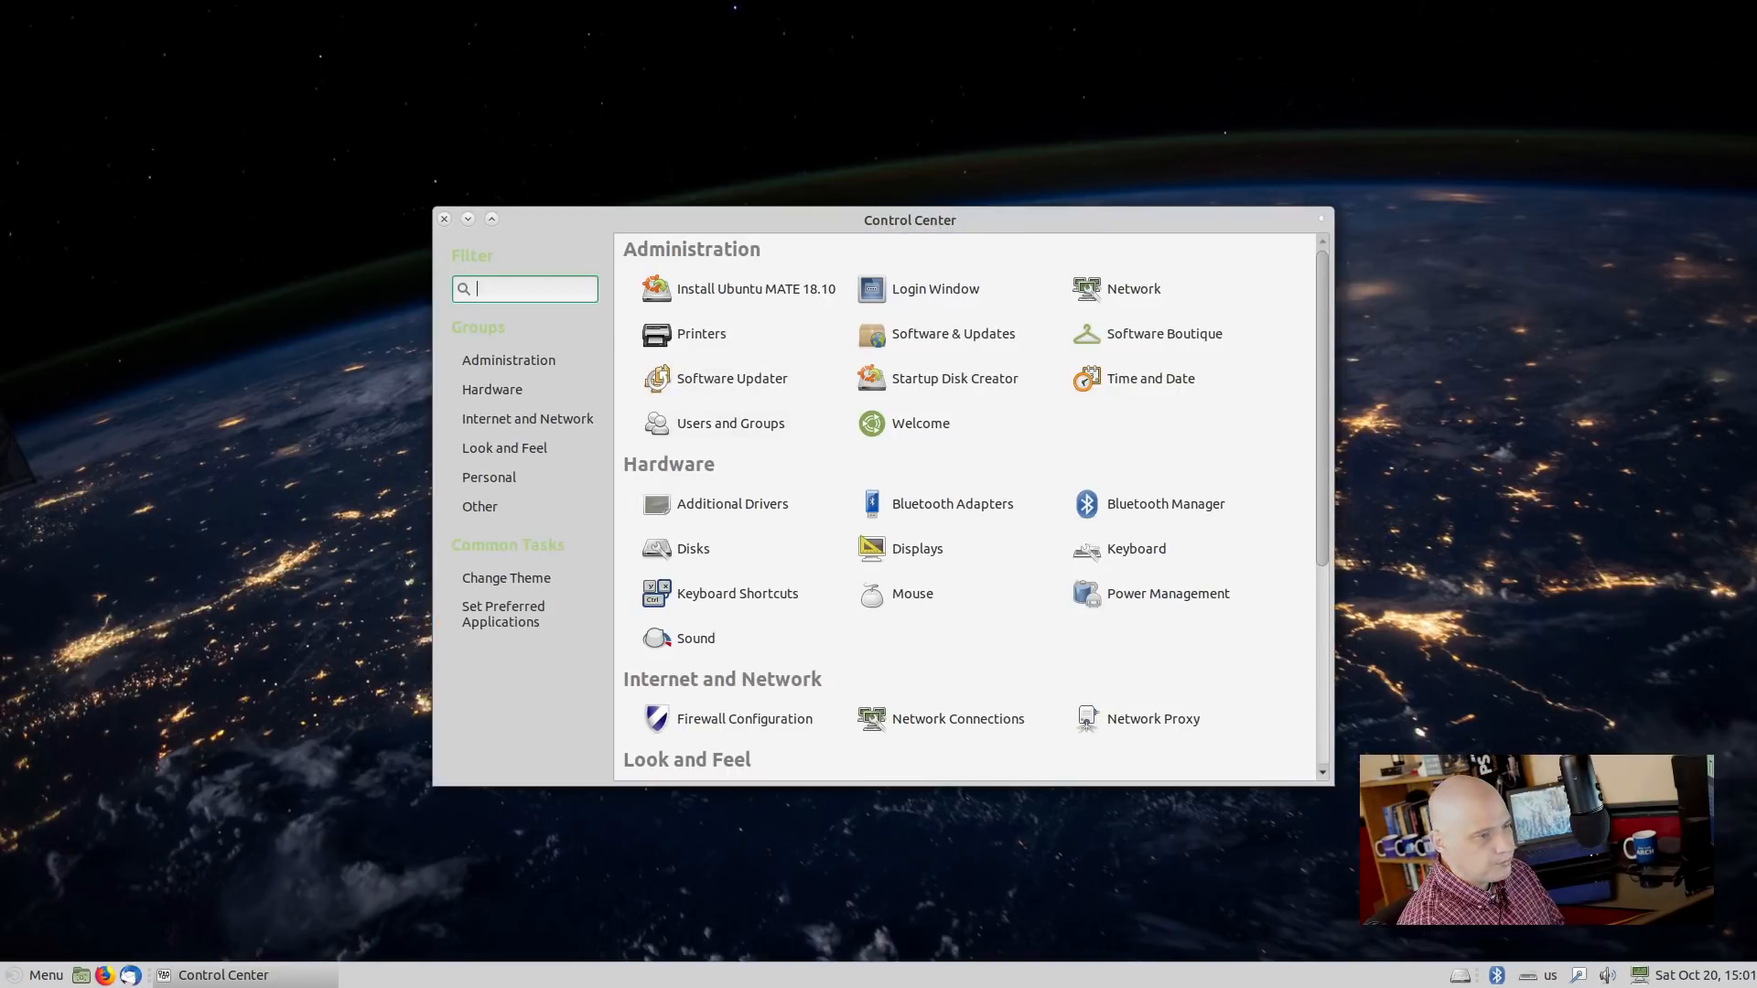
Open Appearance from Control Center's Look and Feel section and bring up its Customize Theme dialog.
scroll(824, 549, "down", 3)
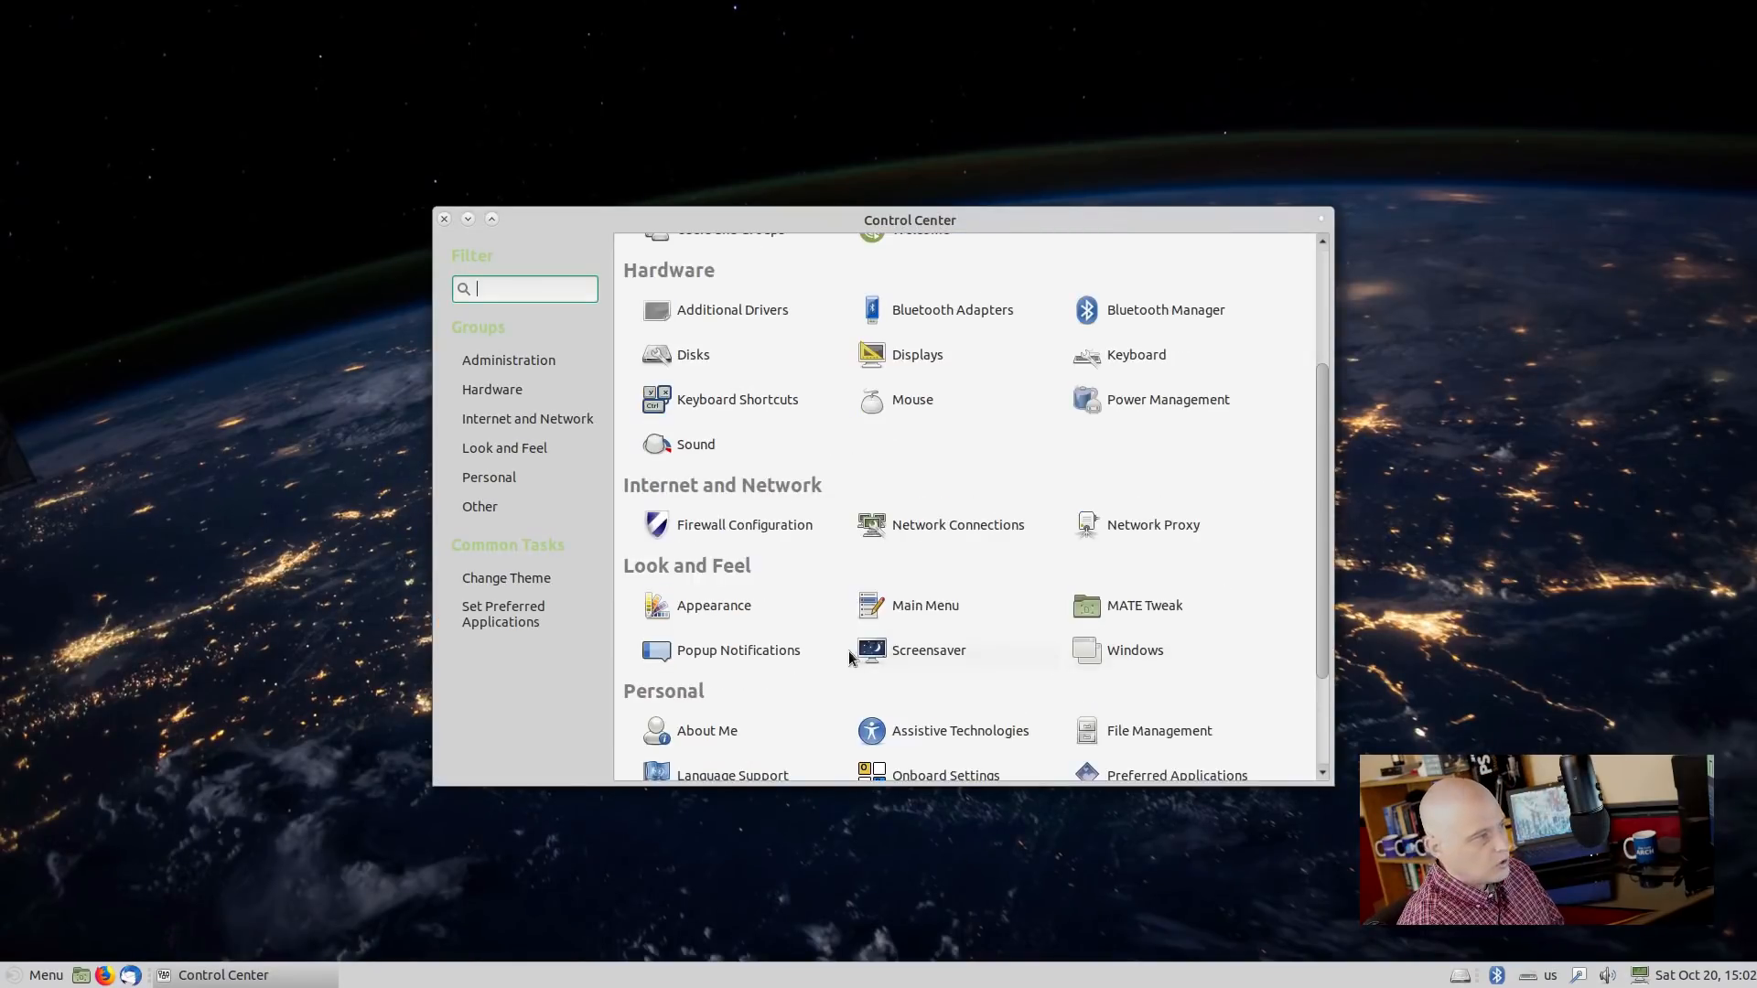
left_click(675, 611)
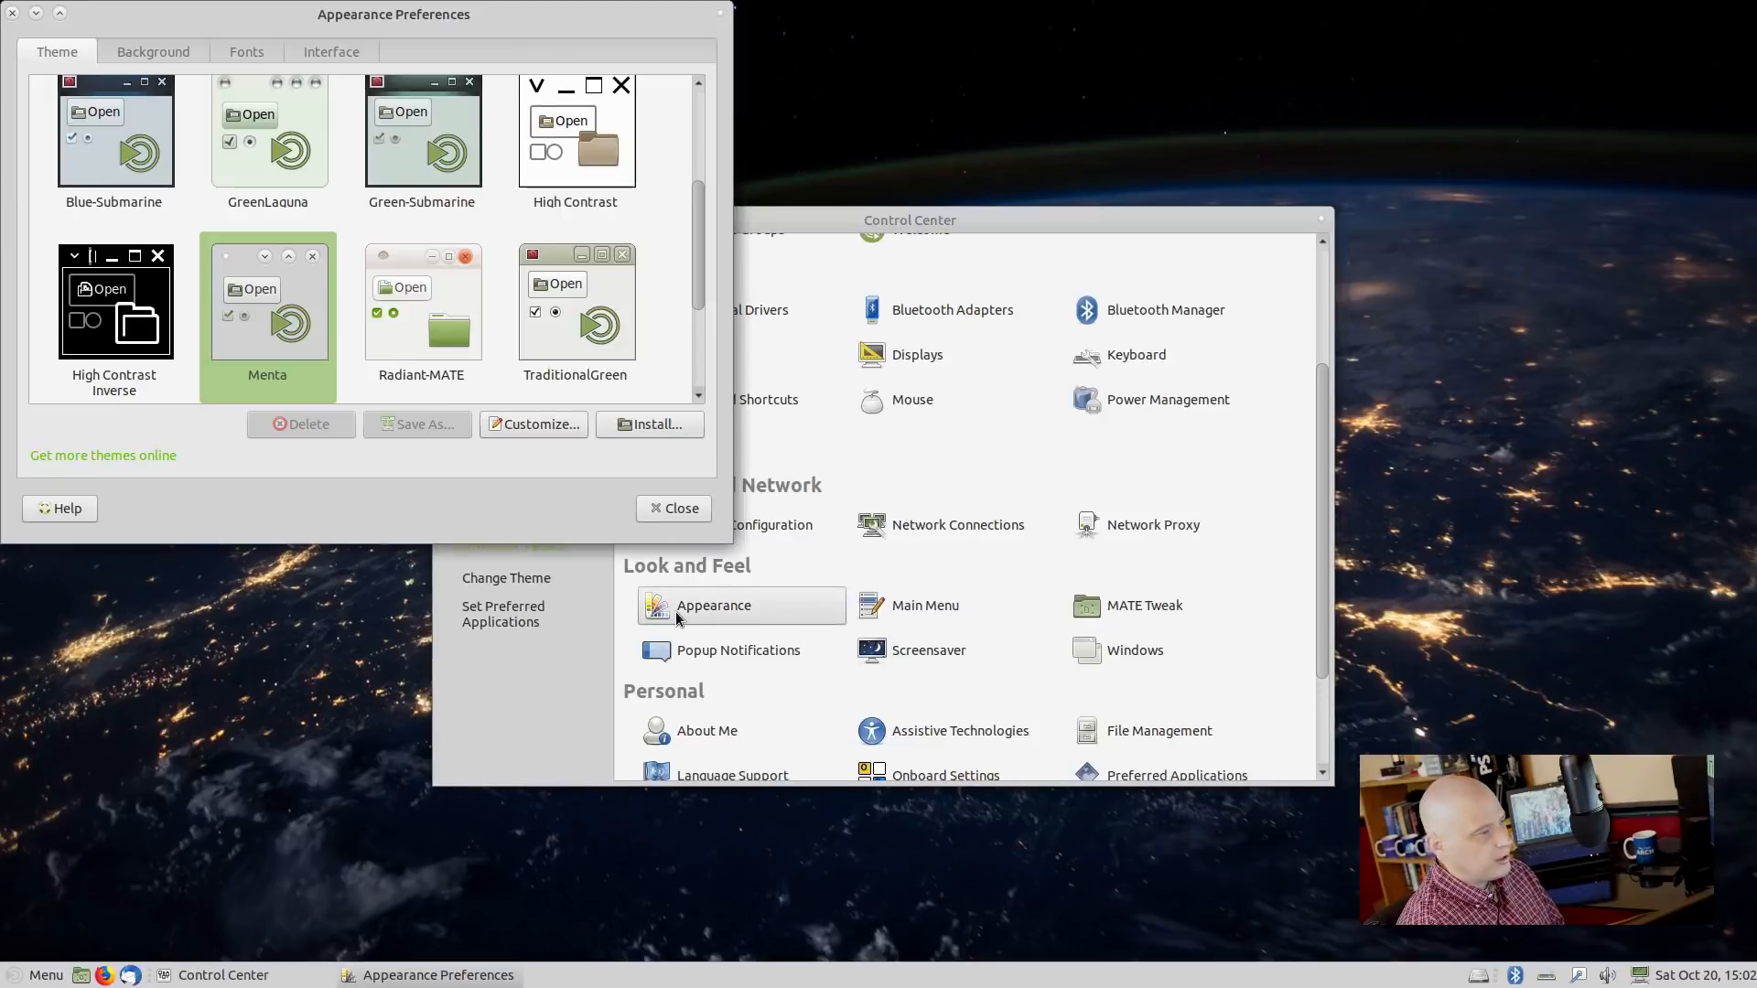
left_click_drag(516, 30, 1391, 140)
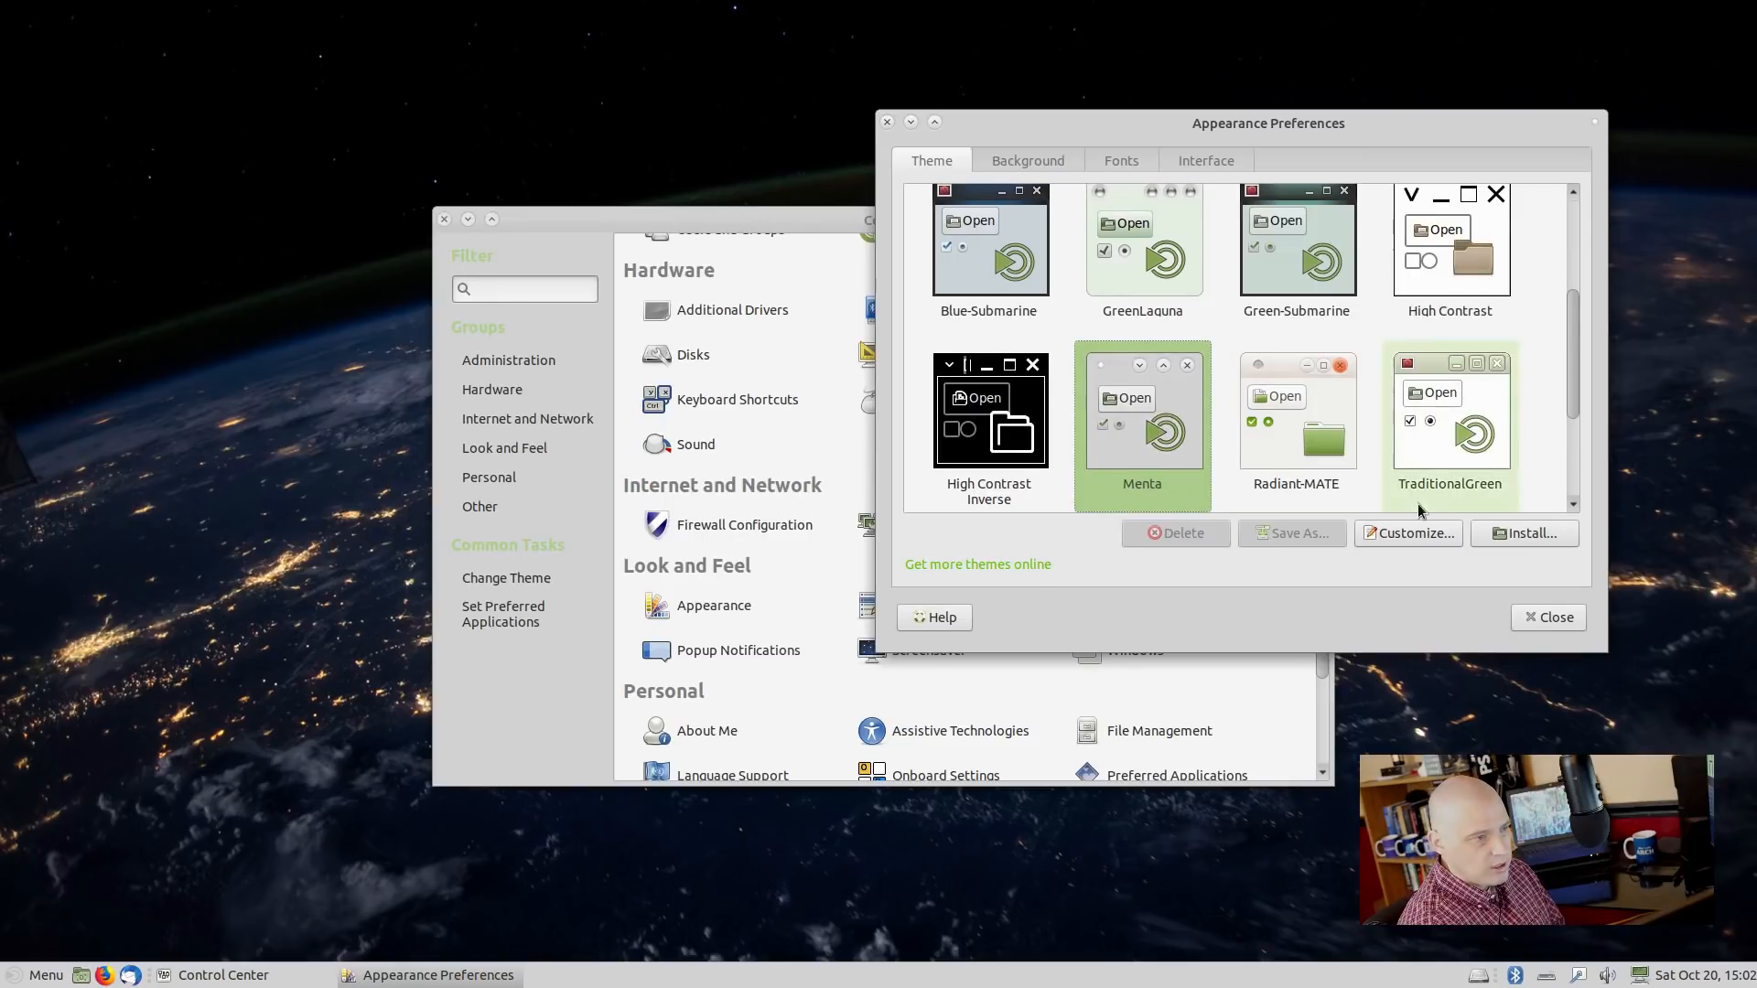
left_click(1408, 534)
left_click_drag(1233, 207, 984, 320)
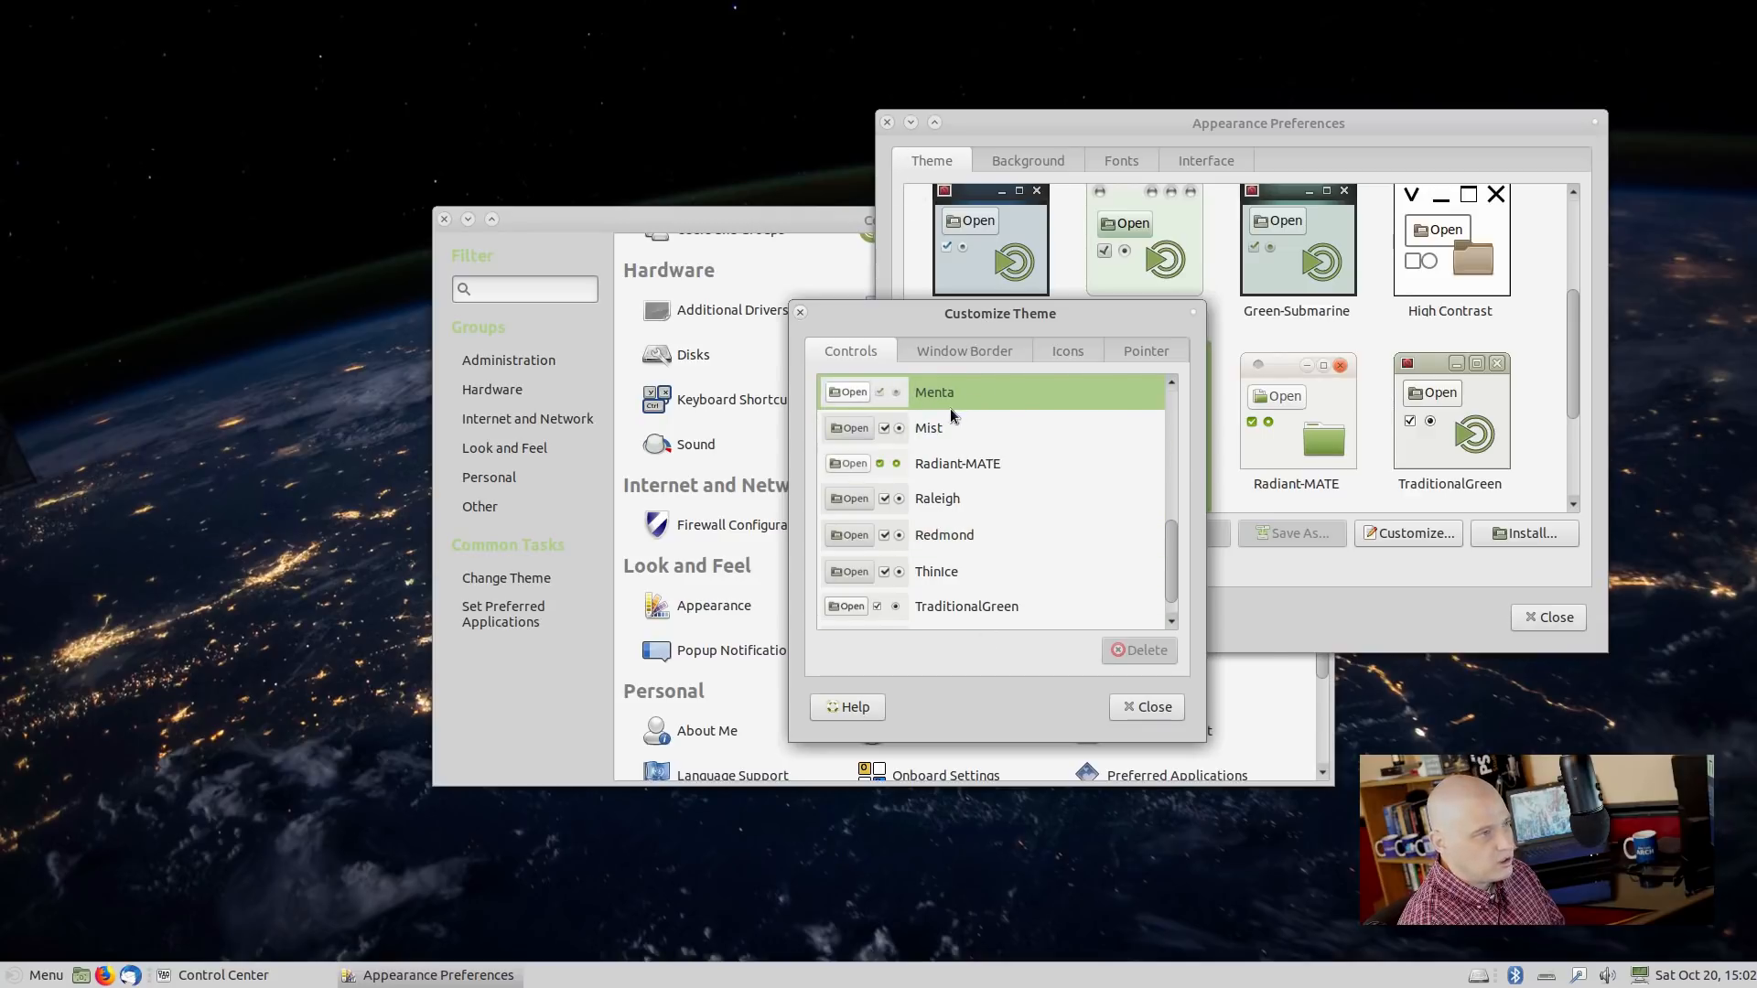
Try the Ambiant-MATE, MATE and Ubuntu-Mono-Light icon themes in Customize Theme.
left_click(951, 350)
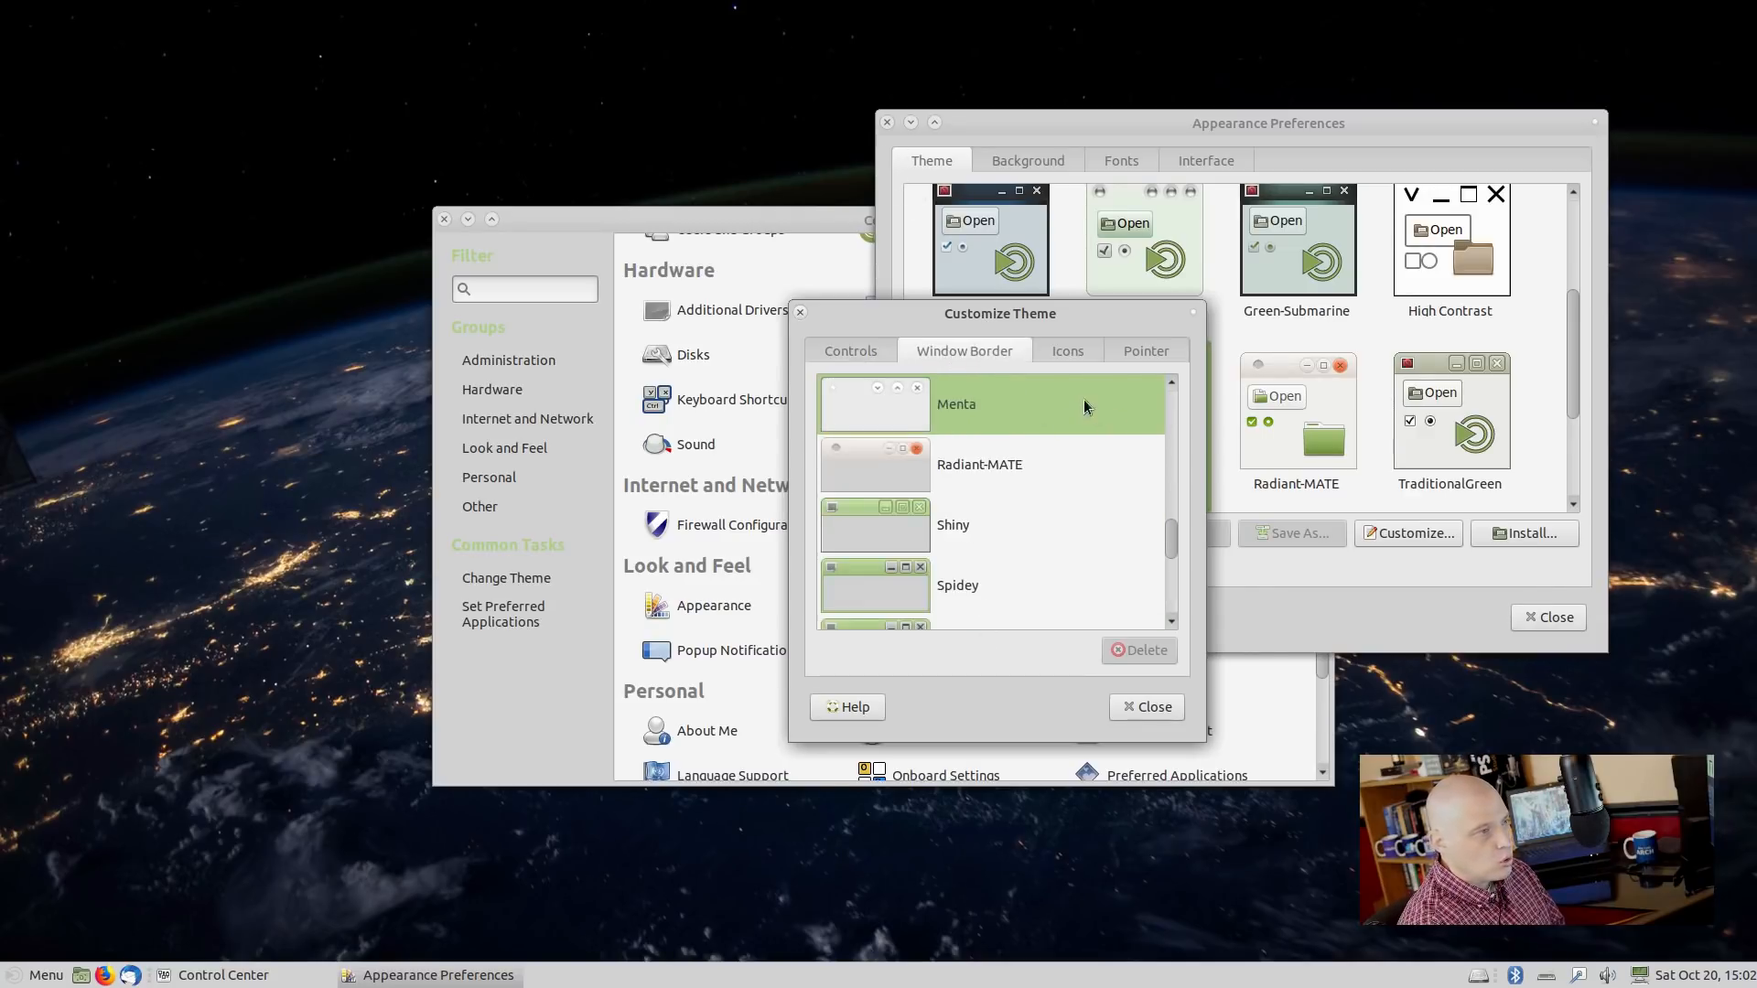
left_click(1067, 352)
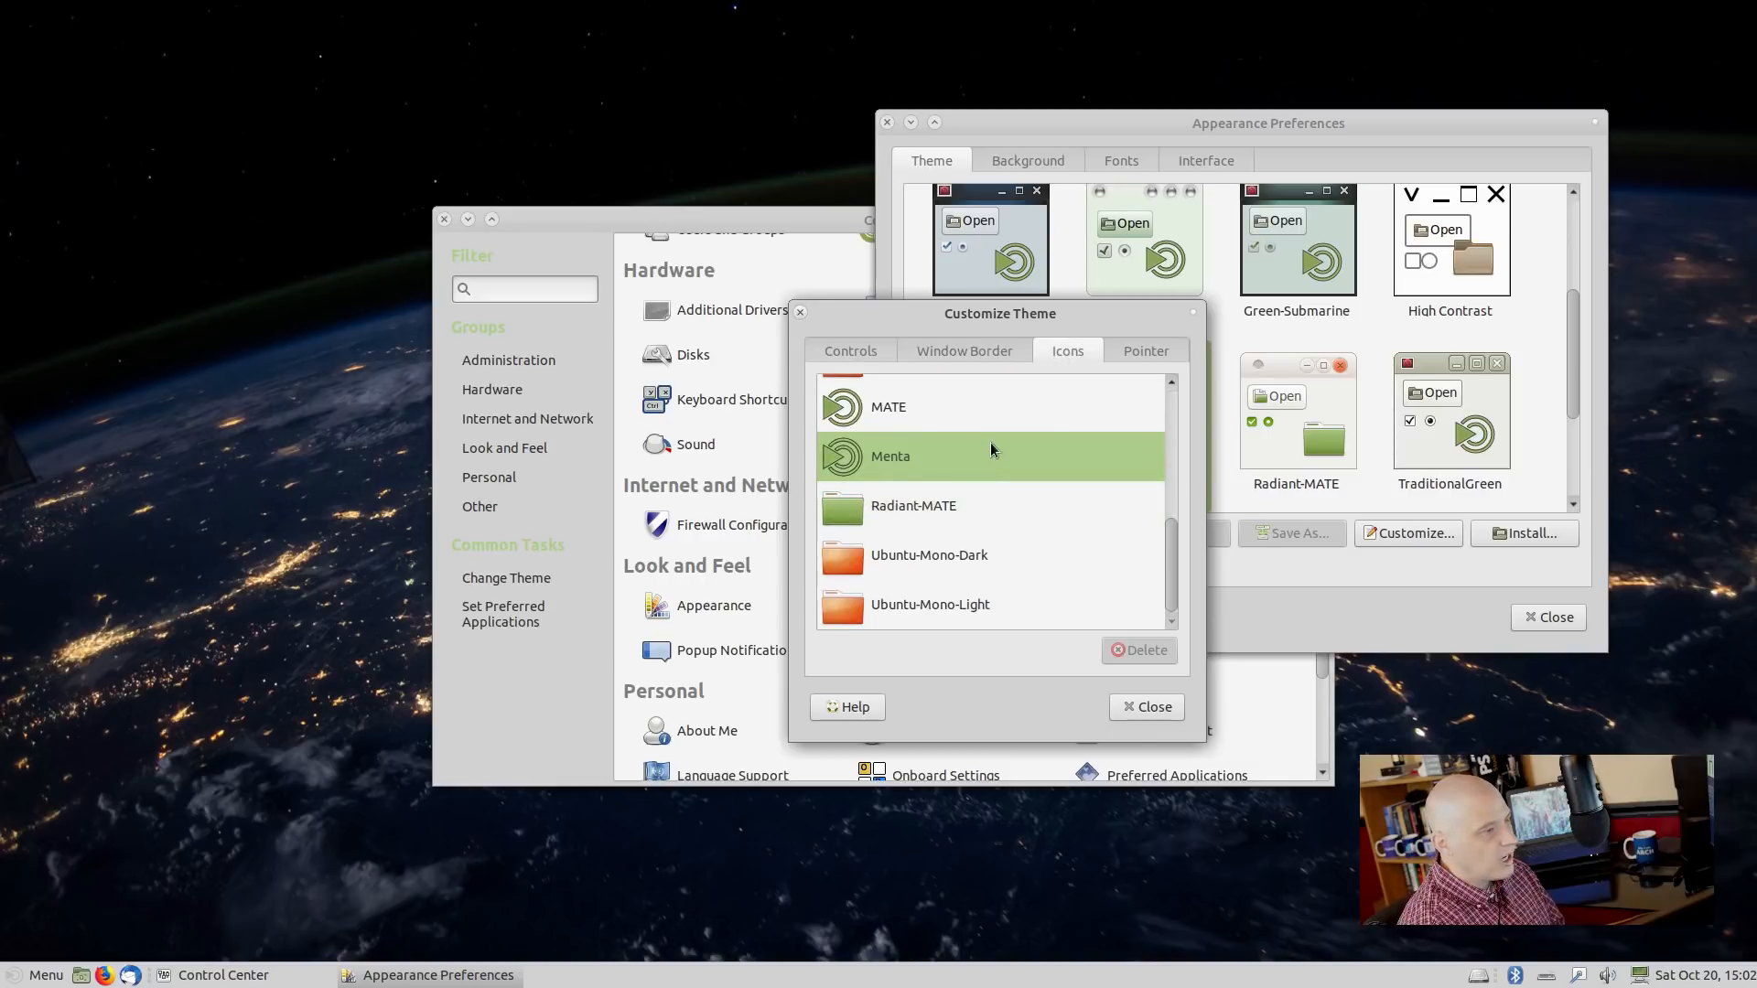
scroll(990, 444, "up", 2)
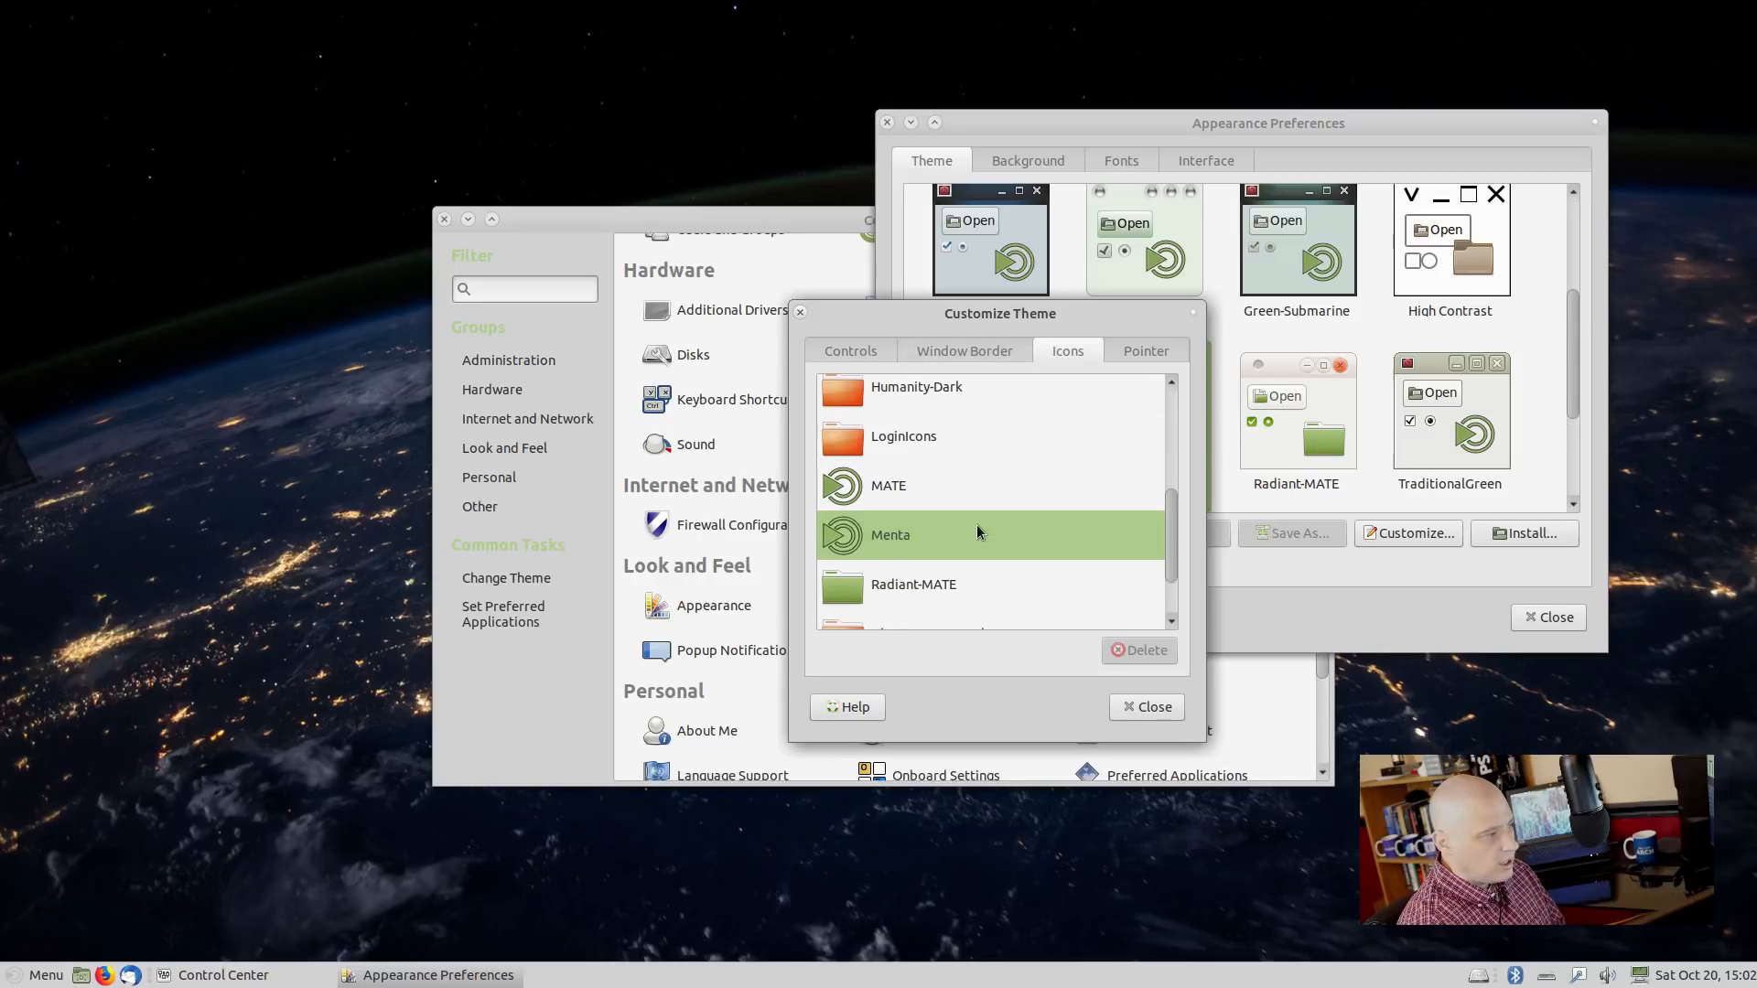
scroll(985, 502, "up", 5)
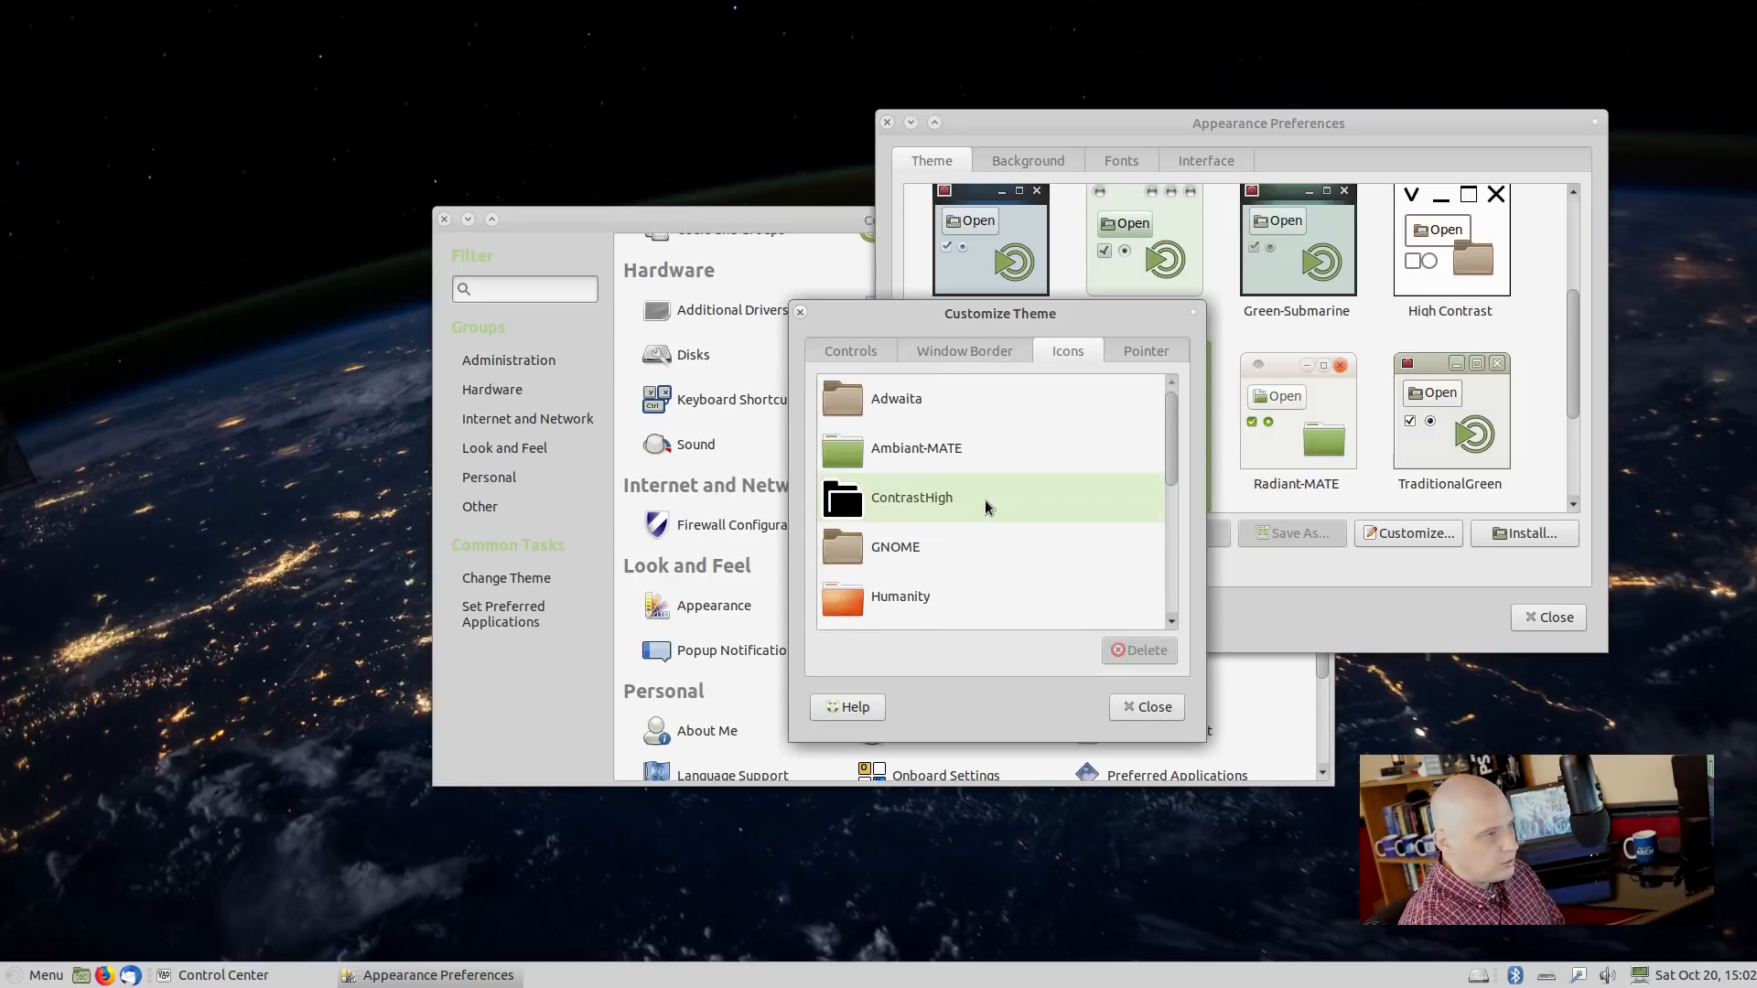
left_click(975, 452)
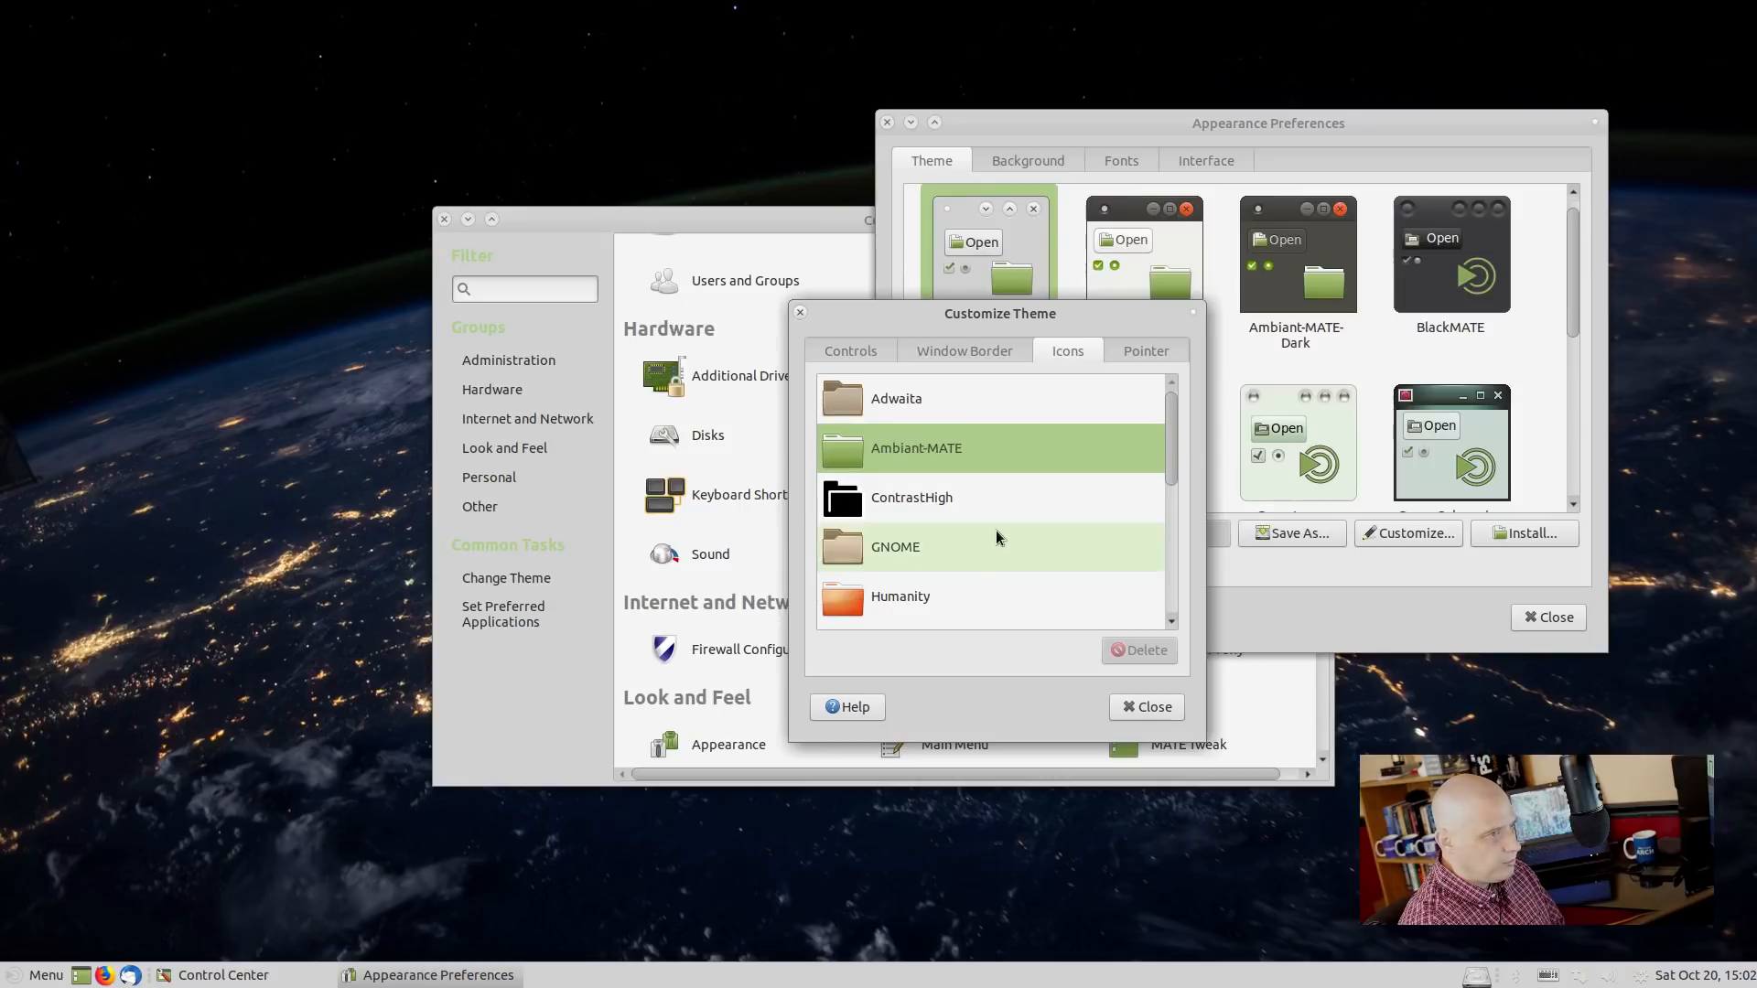
scroll(999, 512, "down", 6)
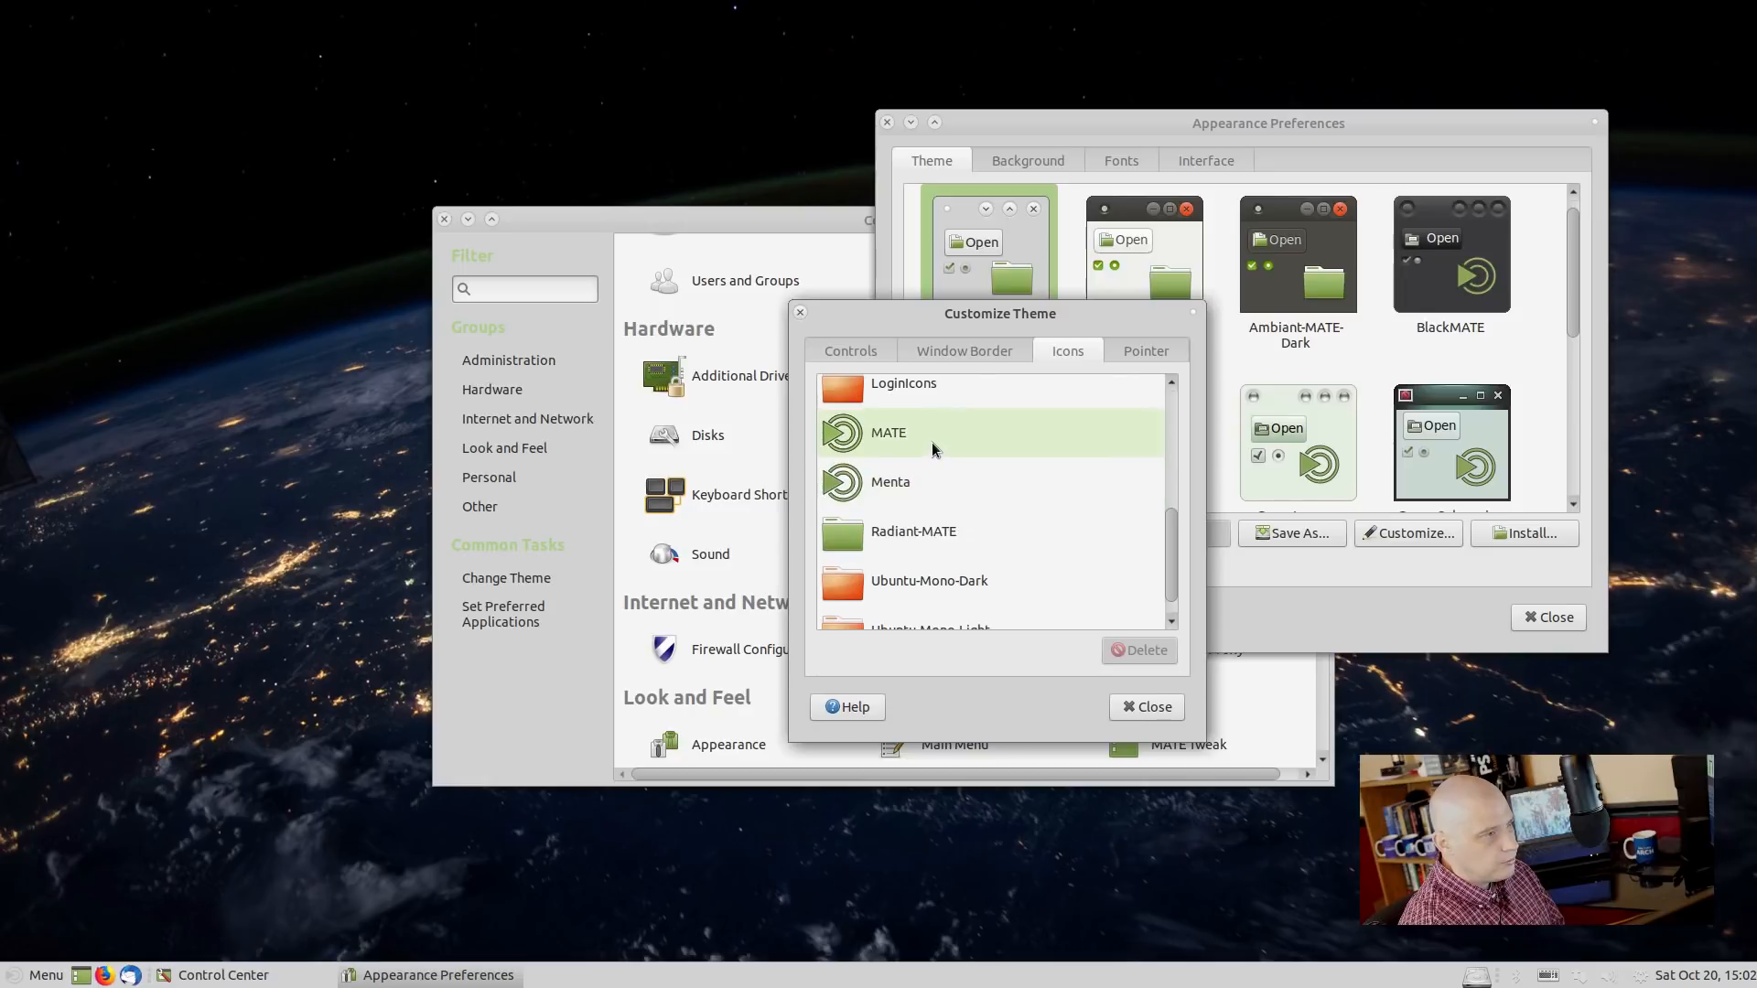
left_click(931, 440)
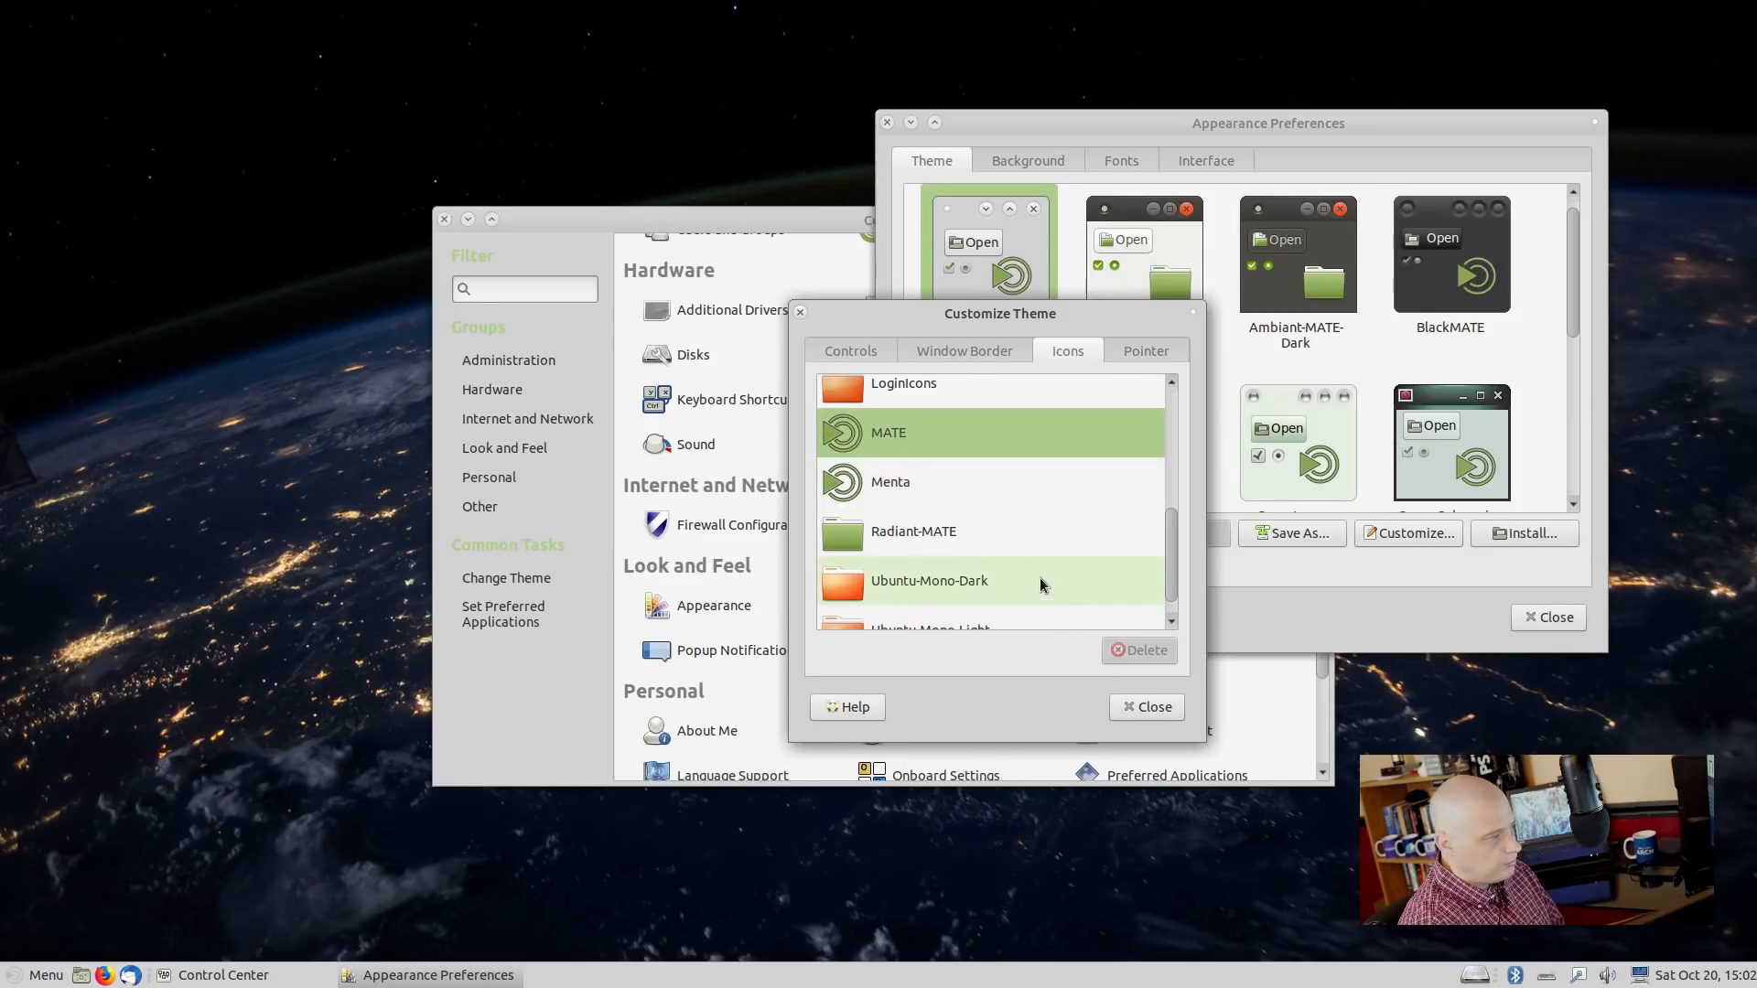
scroll(1018, 567, "down", 1)
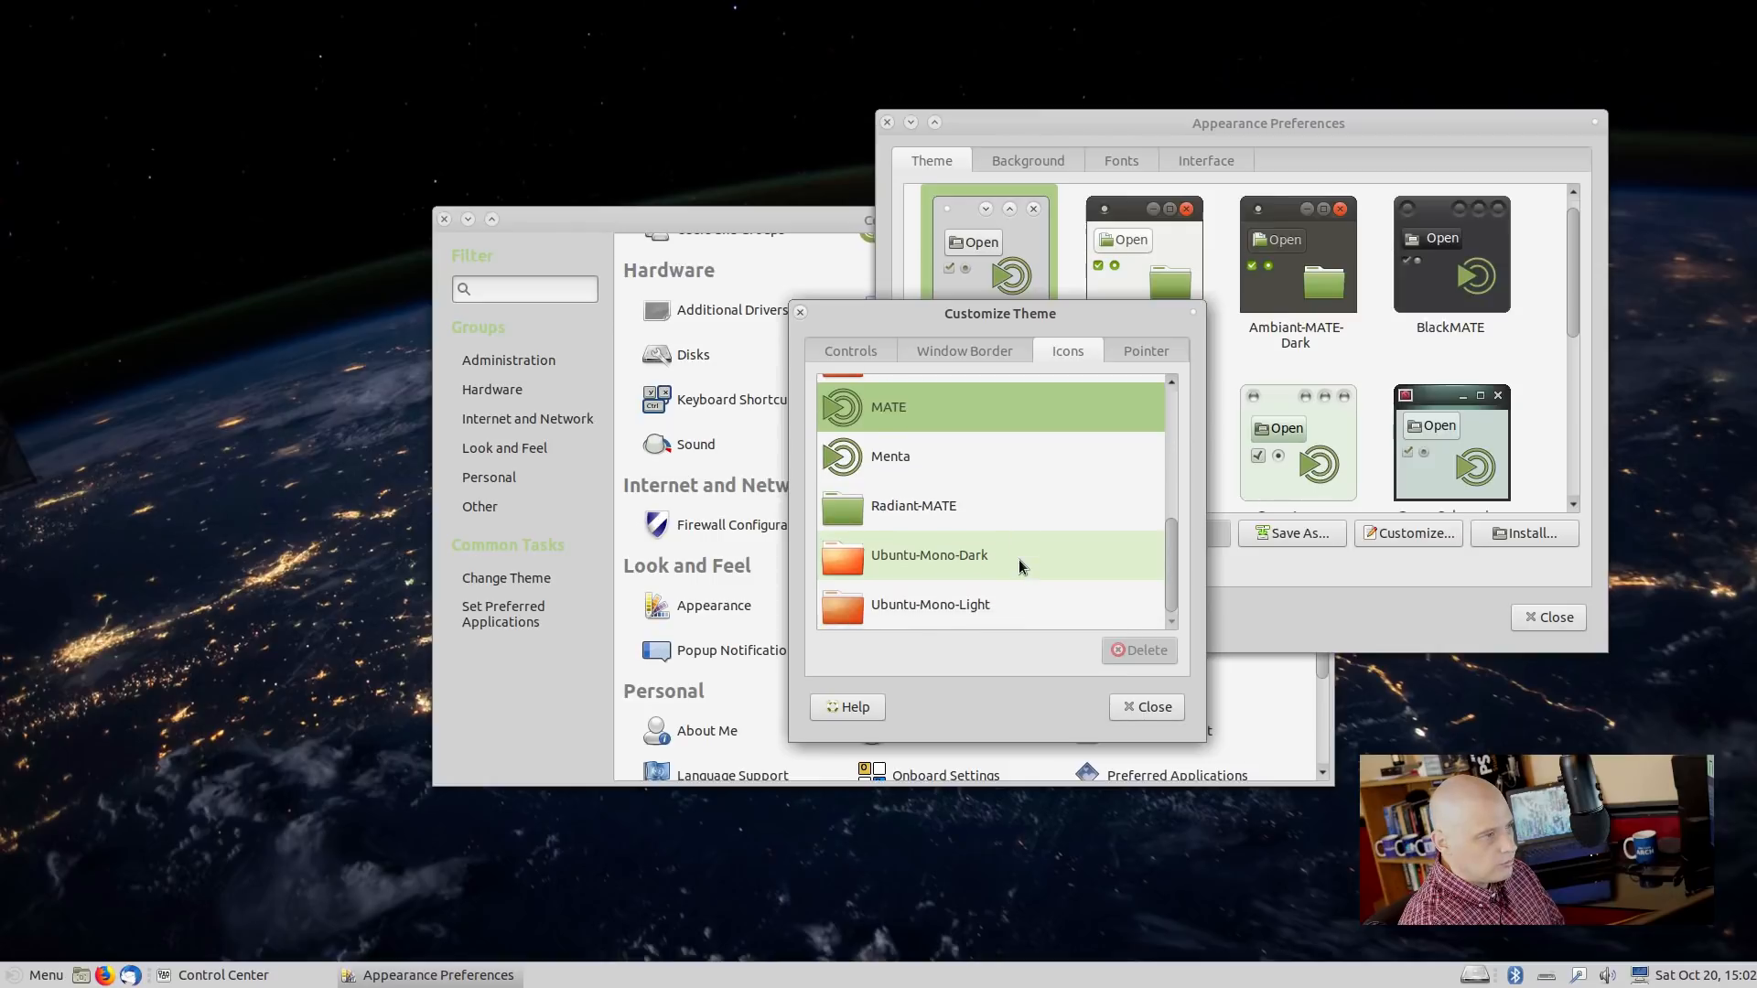
left_click(984, 608)
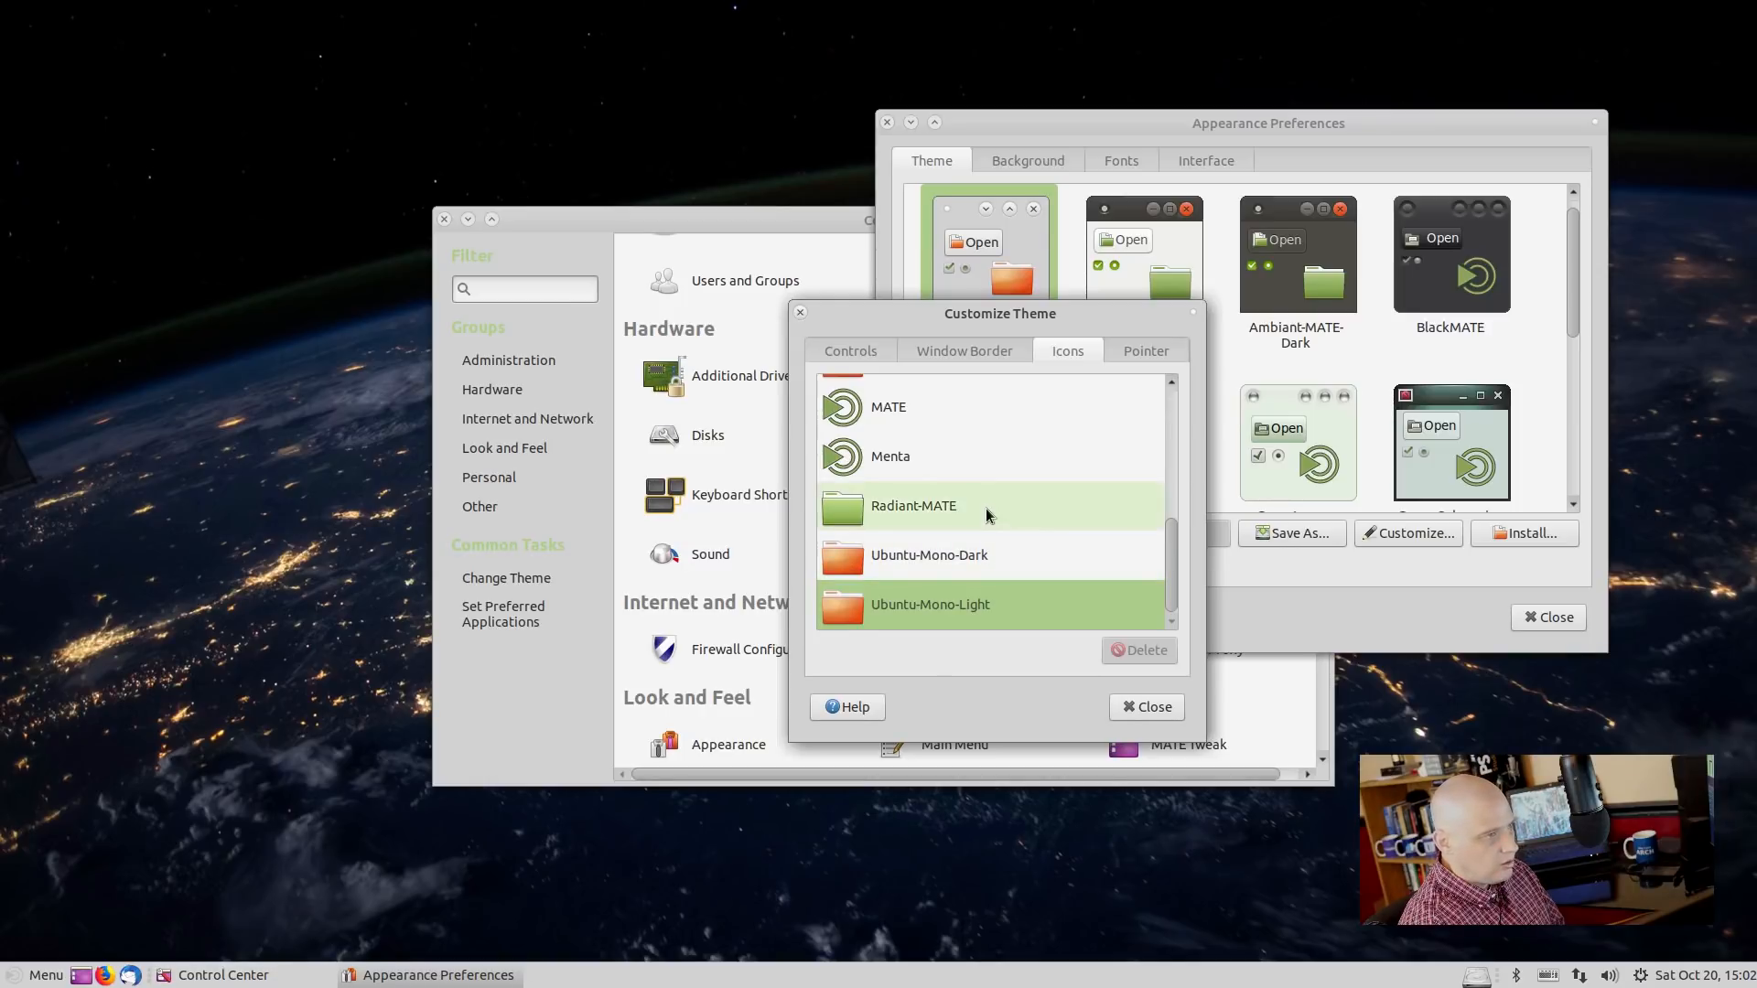
Try Adwaita icons, restore Menta, and close Customize Theme and Appearance Preferences.
scroll(985, 510, "up", 5)
scroll(986, 511, "up", 2)
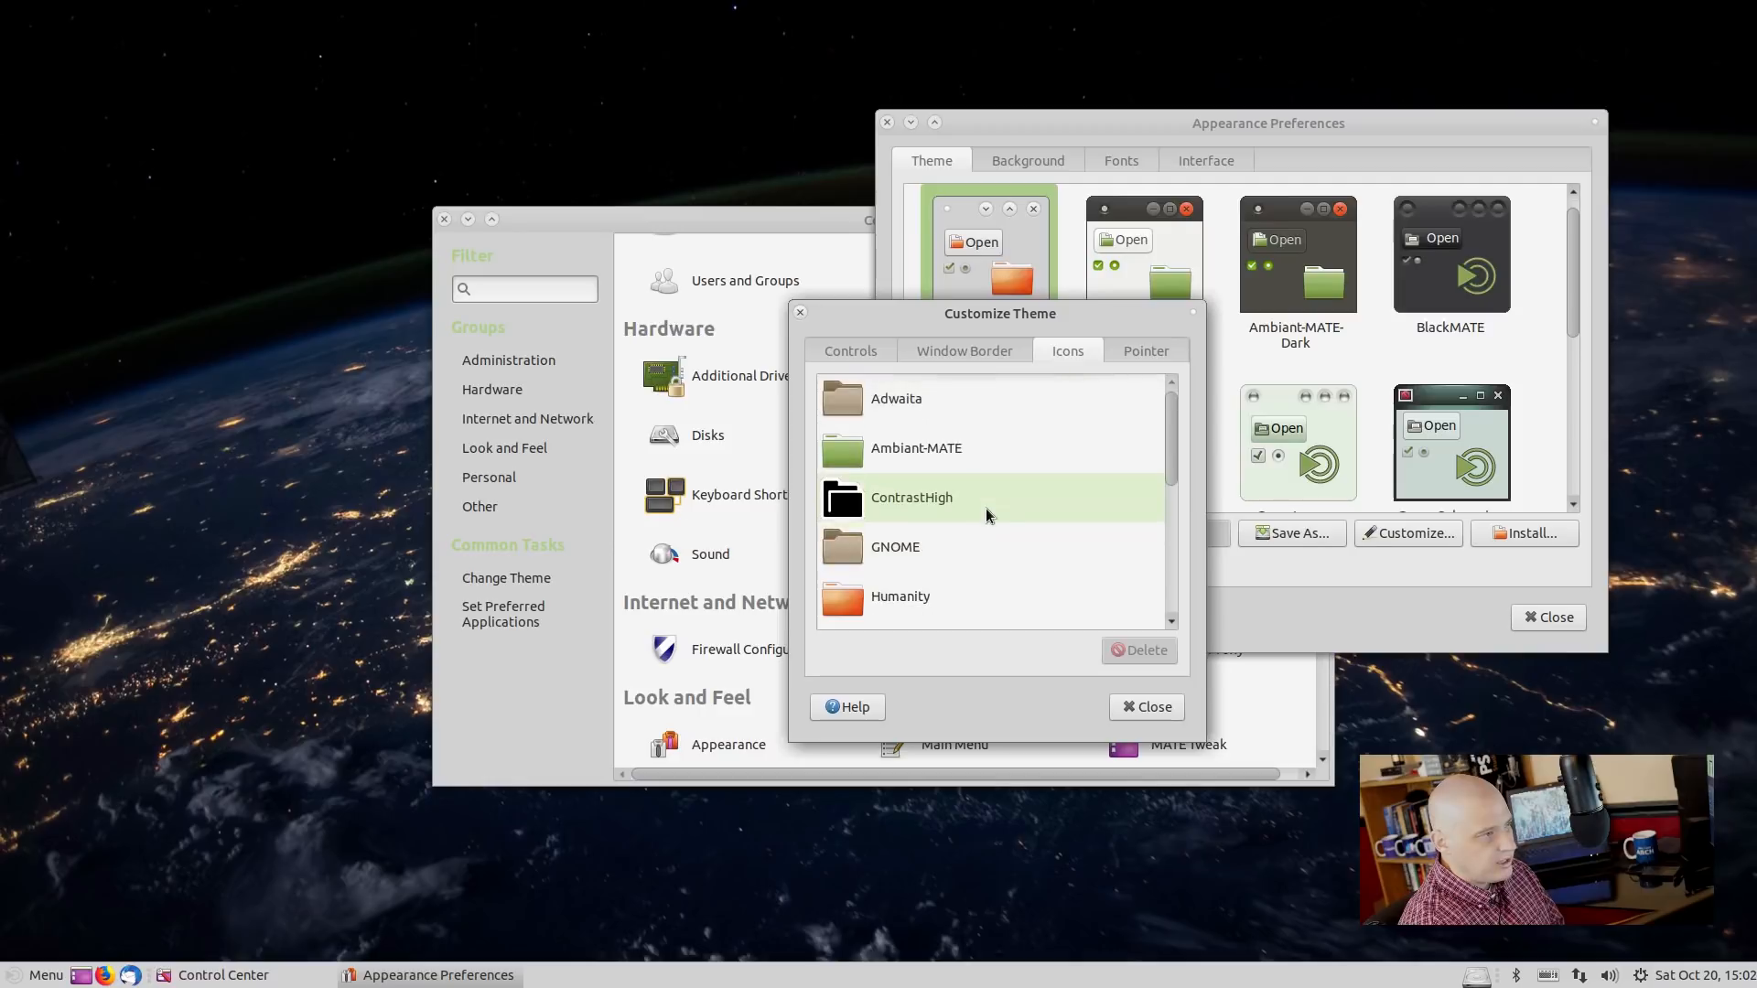
left_click(869, 397)
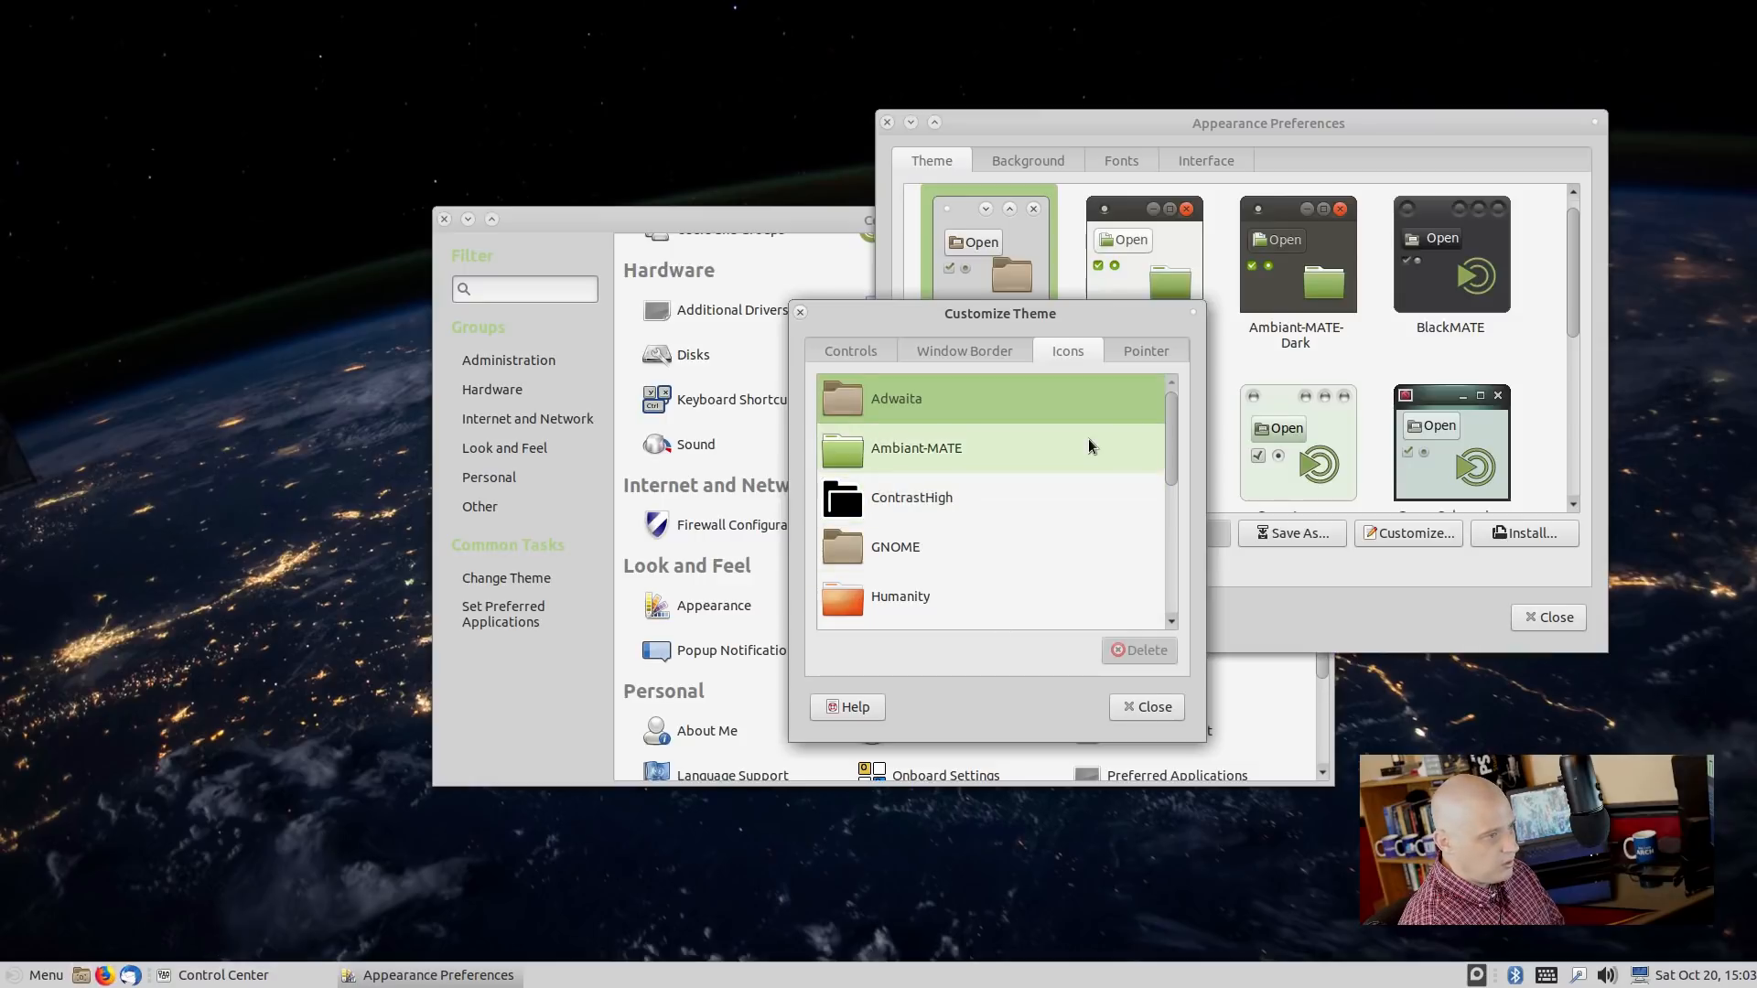
scroll(1089, 437, "down", 3)
scroll(1087, 439, "down", 2)
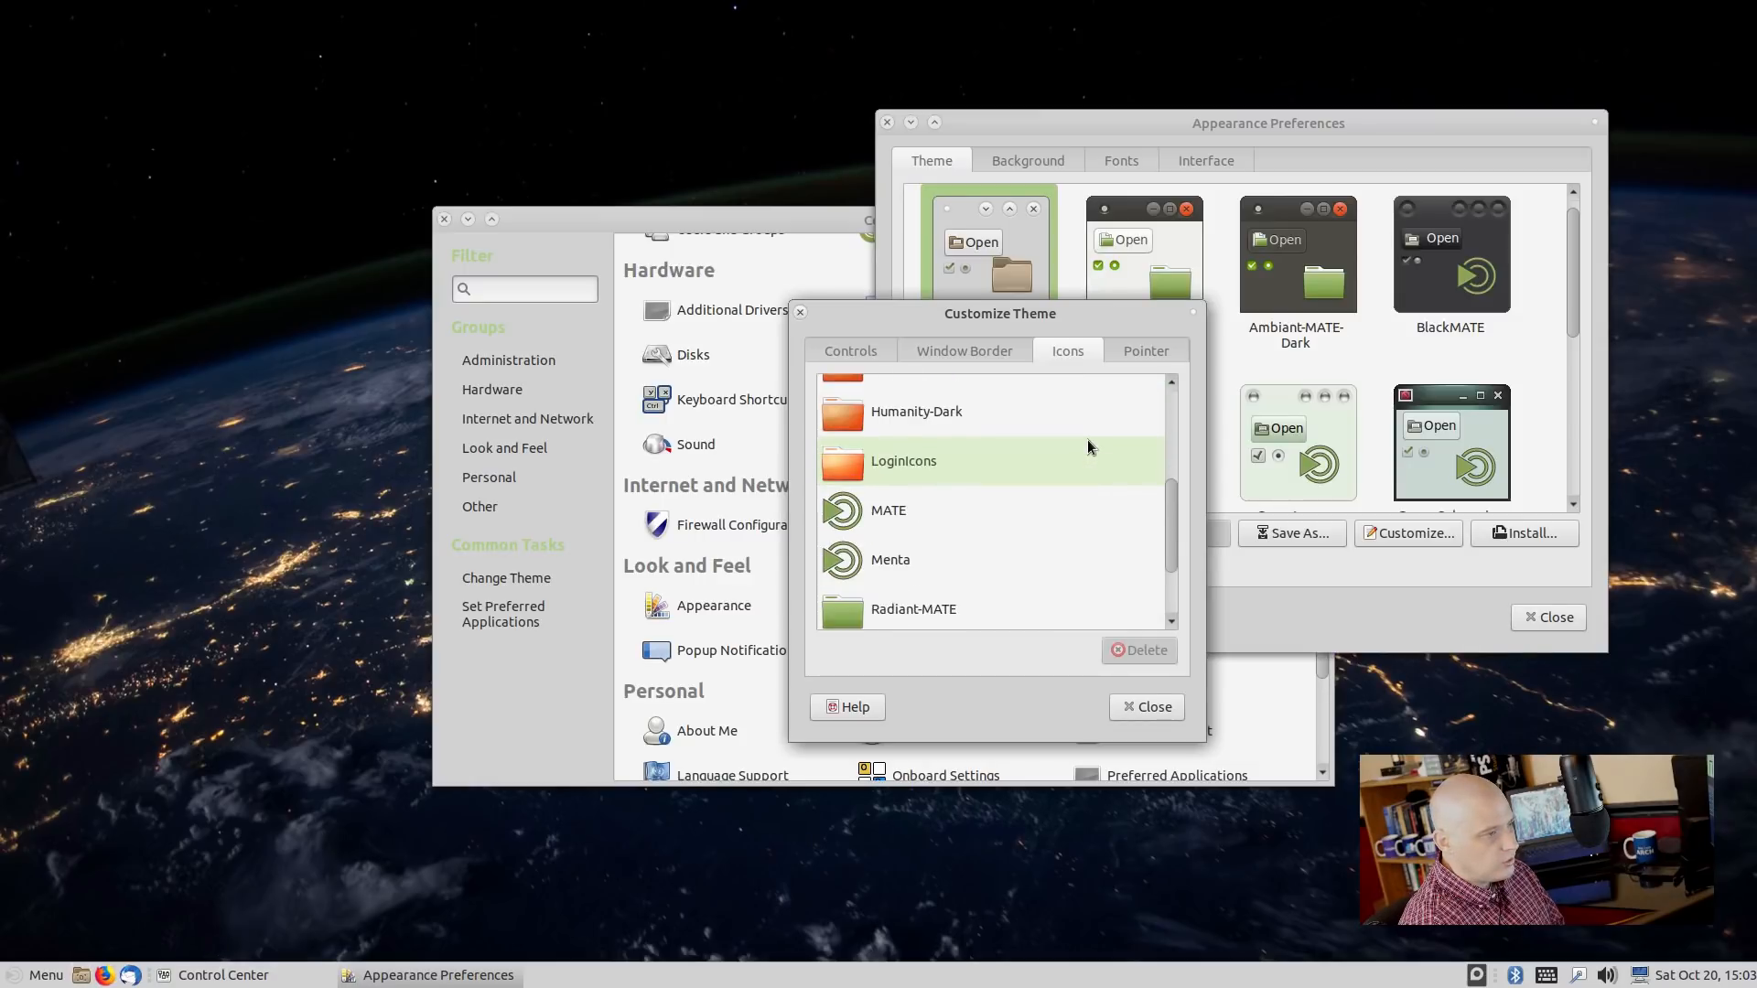
scroll(926, 546, "down", 1)
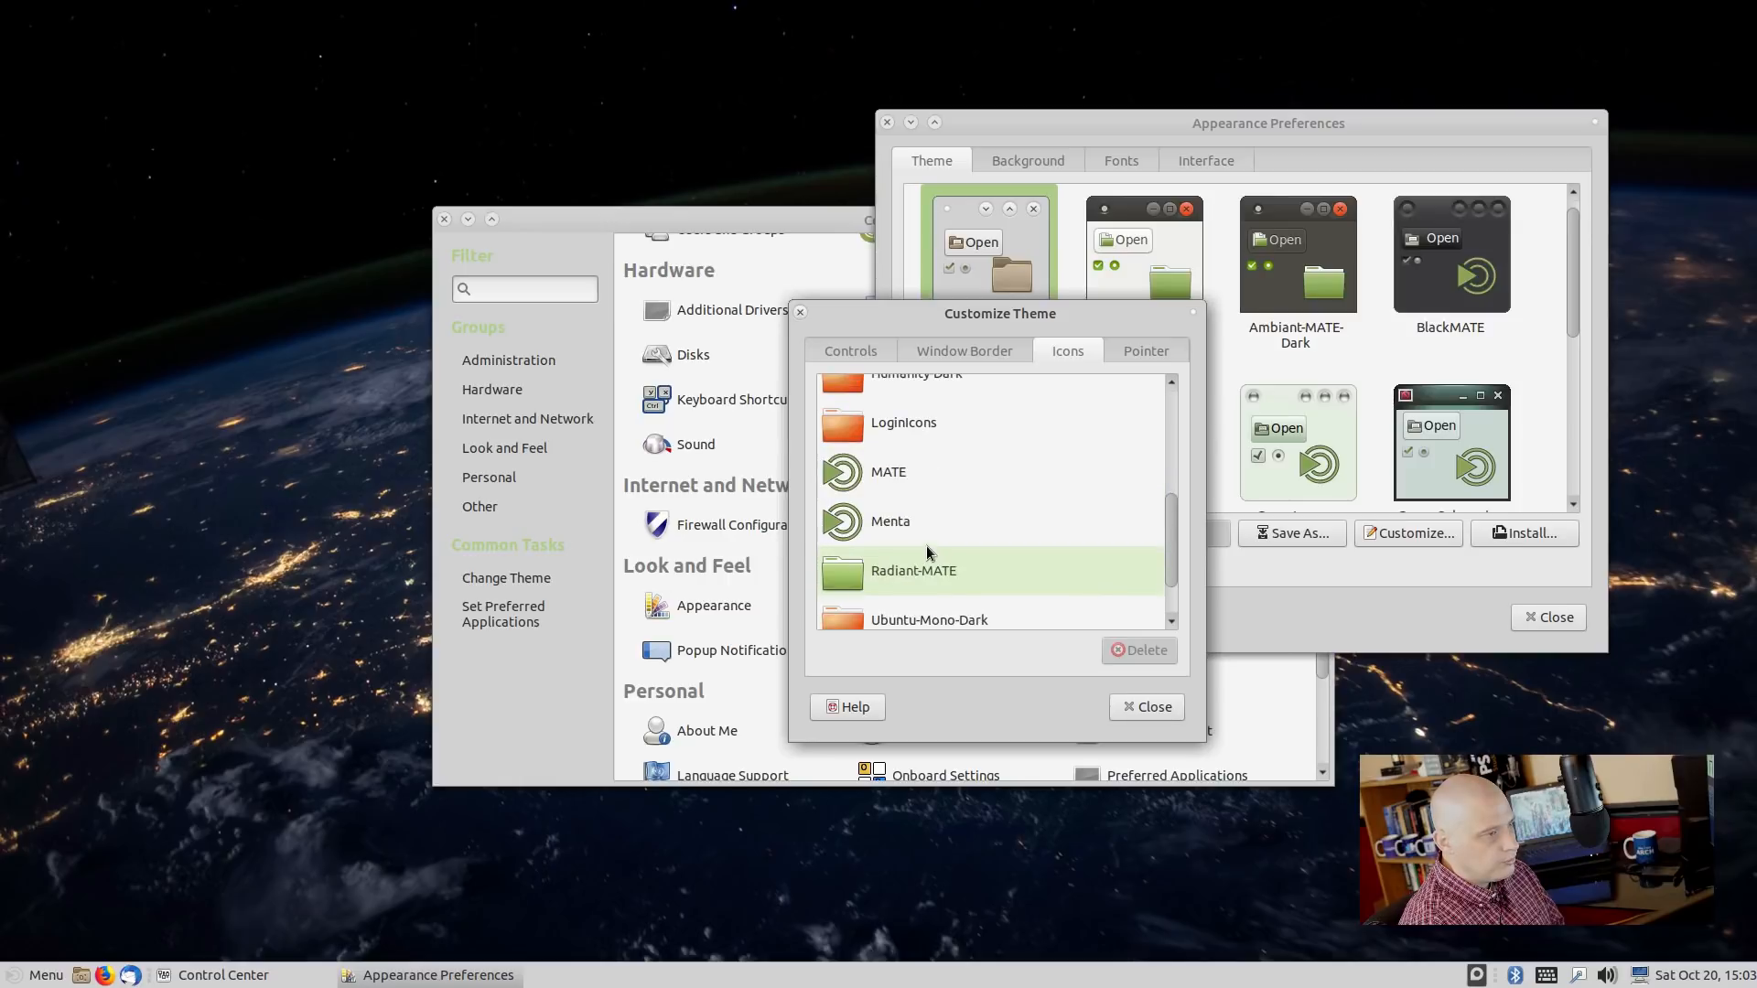
left_click(925, 534)
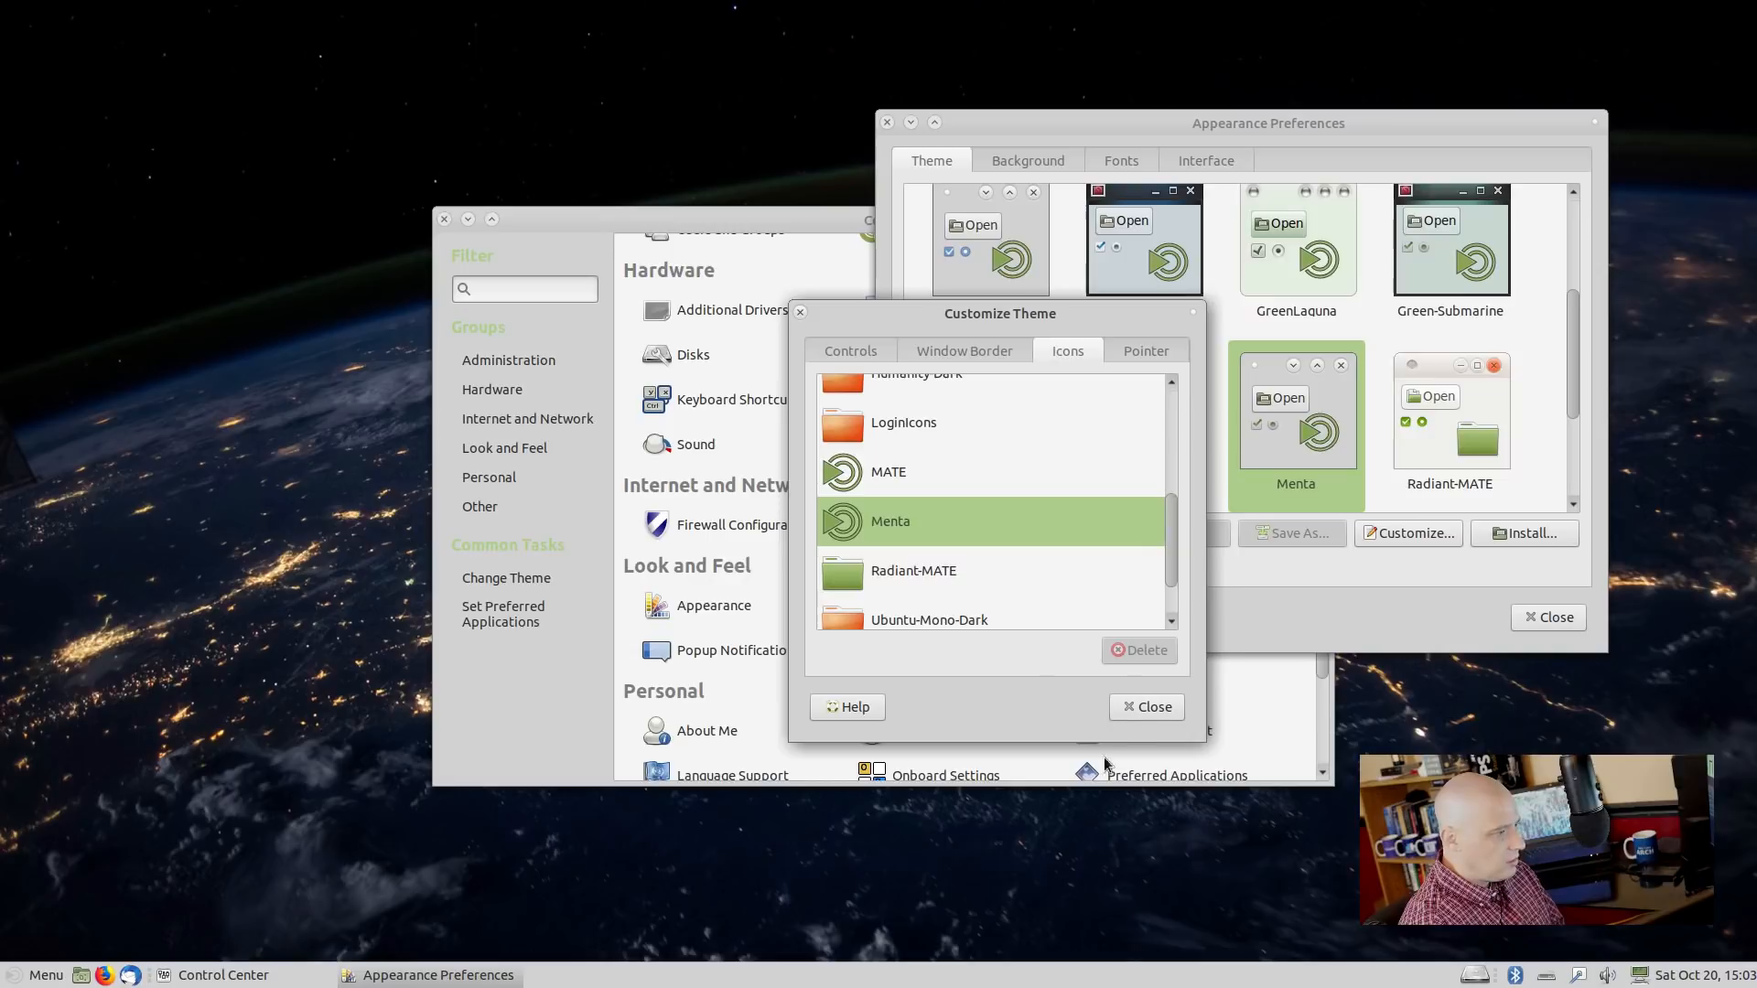
left_click(1155, 714)
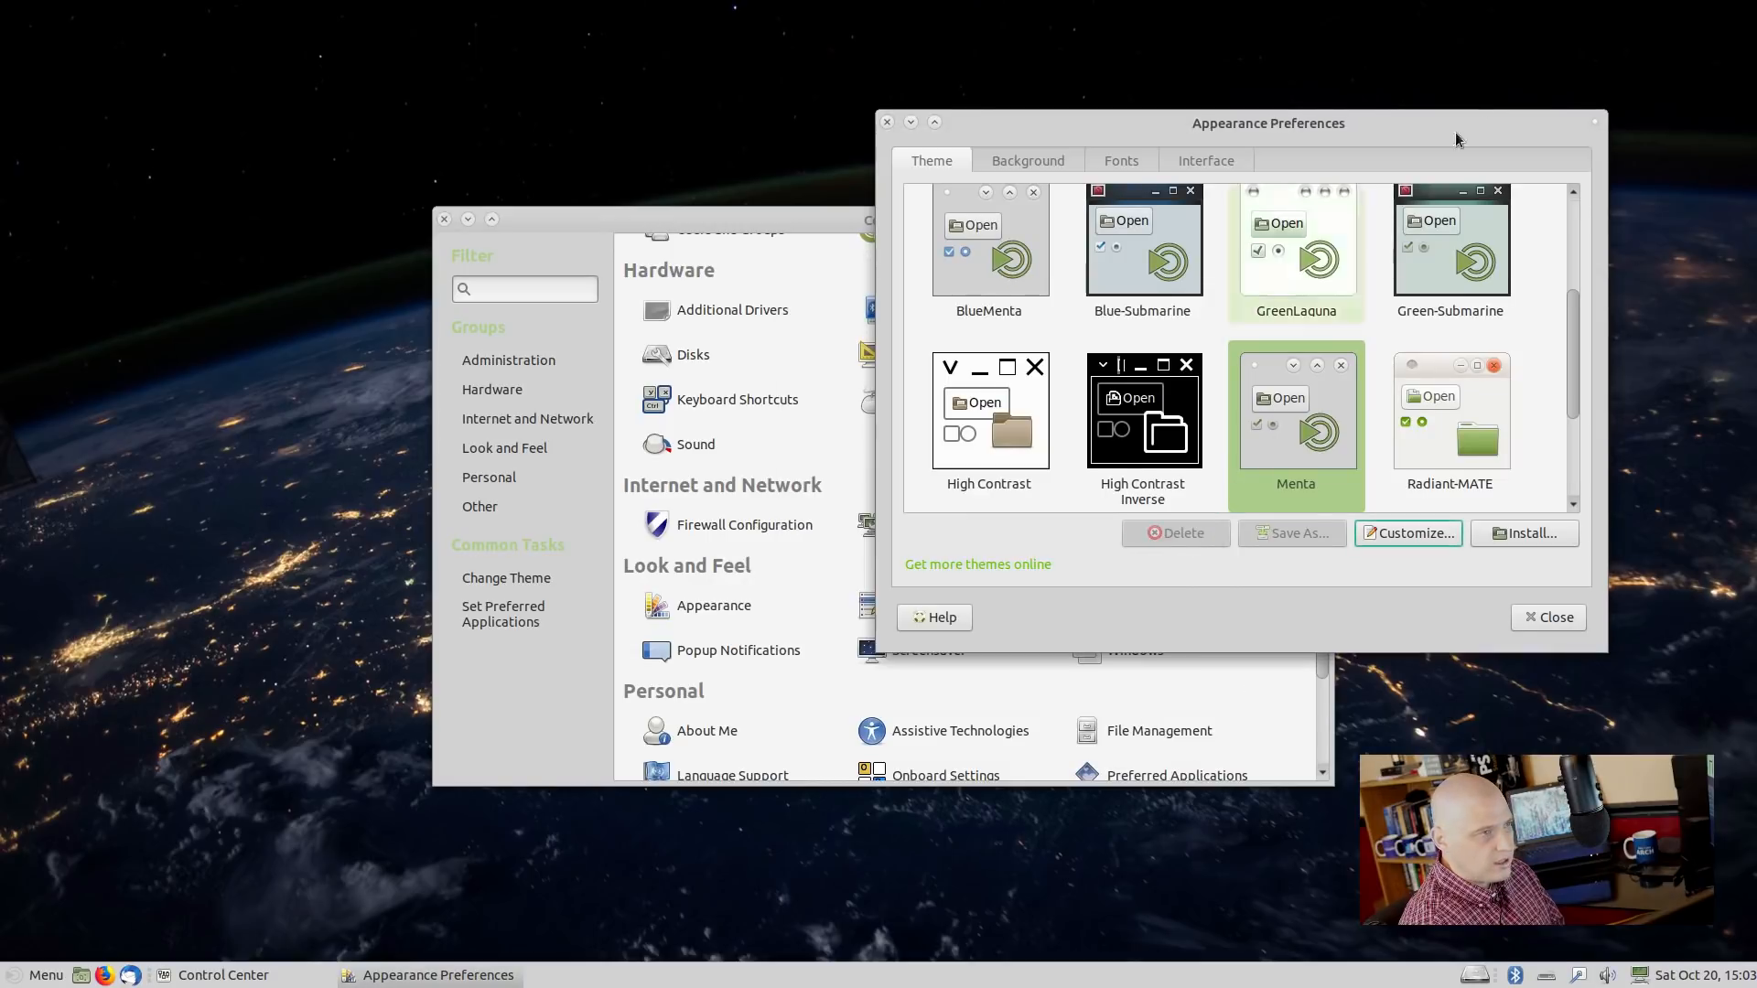
left_click(886, 122)
Close Control Center, run 'uname -r' in a terminal to show kernel 4.18.0-10-generic, then close it.
left_click(444, 220)
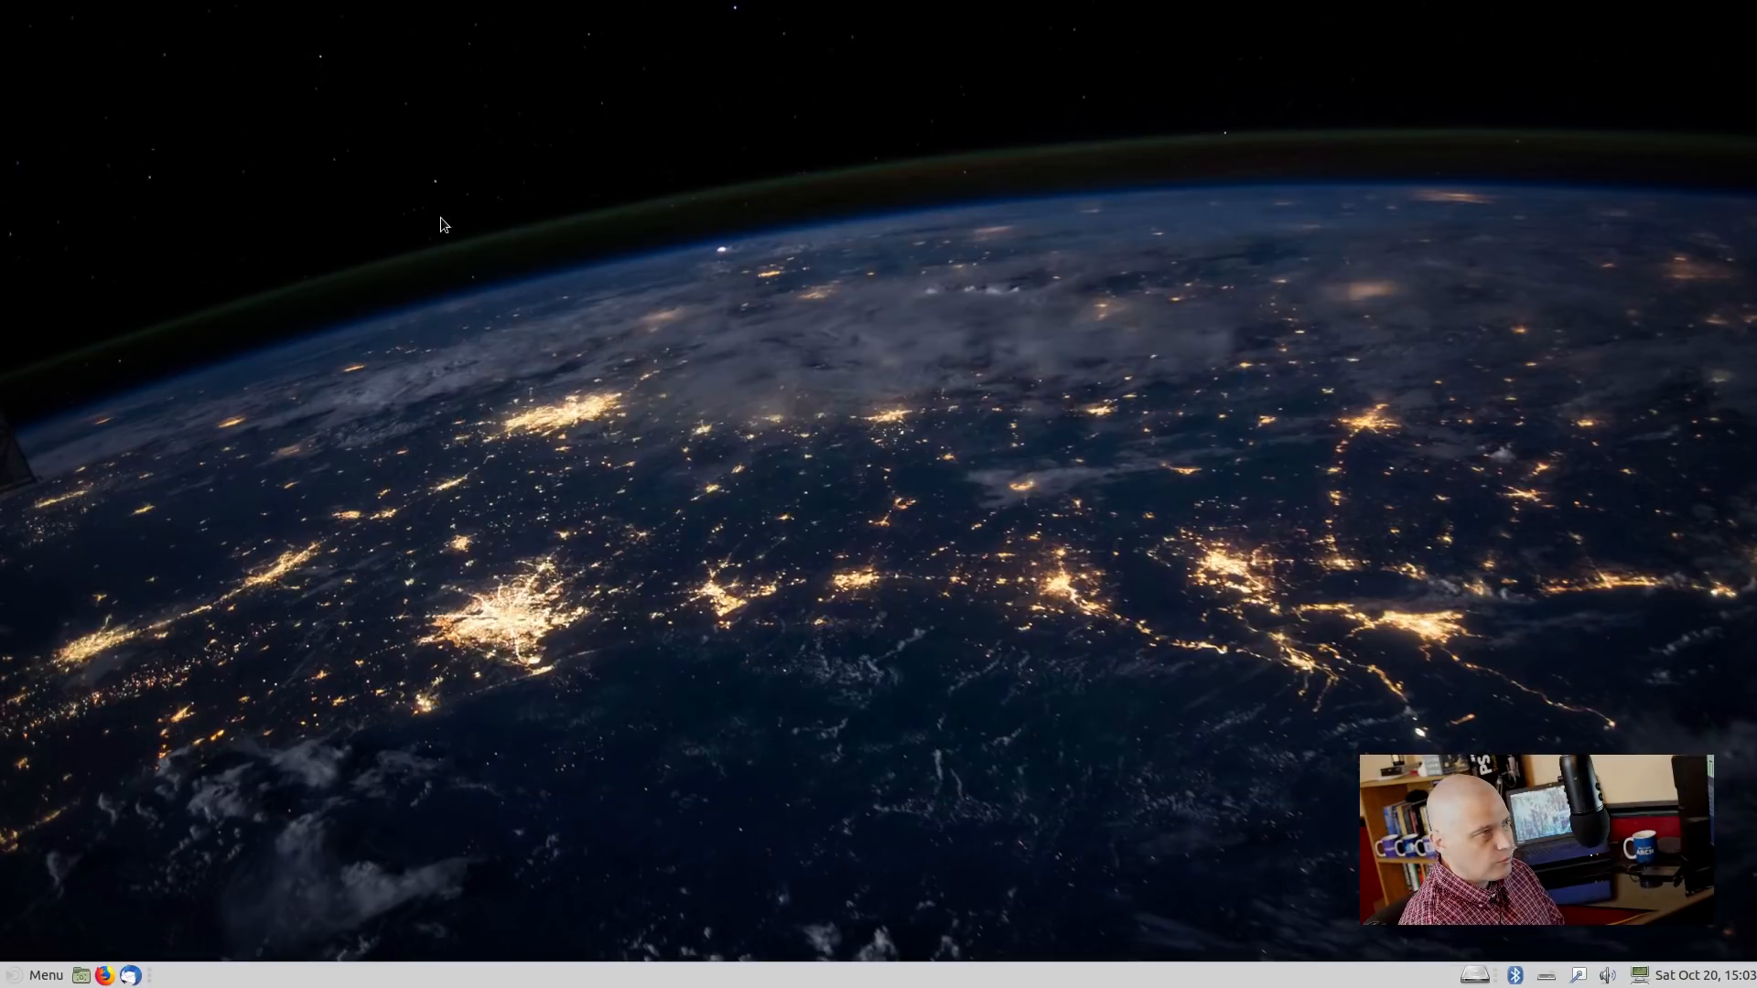
key("ctrl+alt+t")
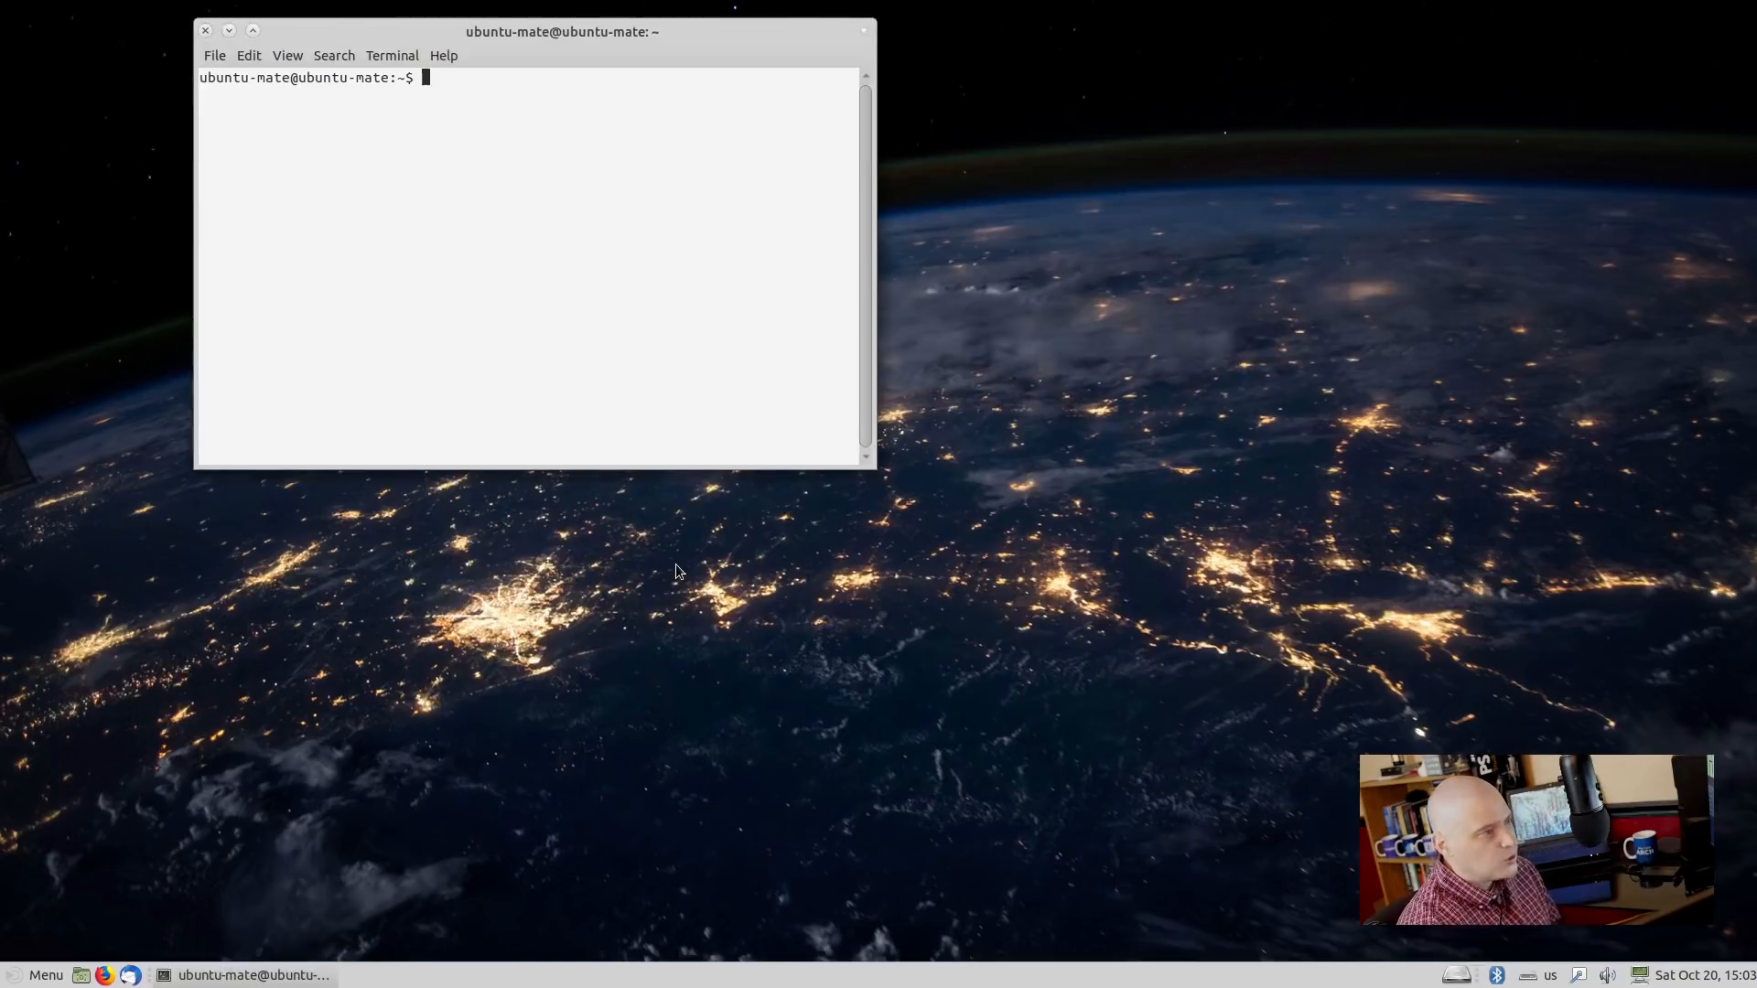
type("uname -r")
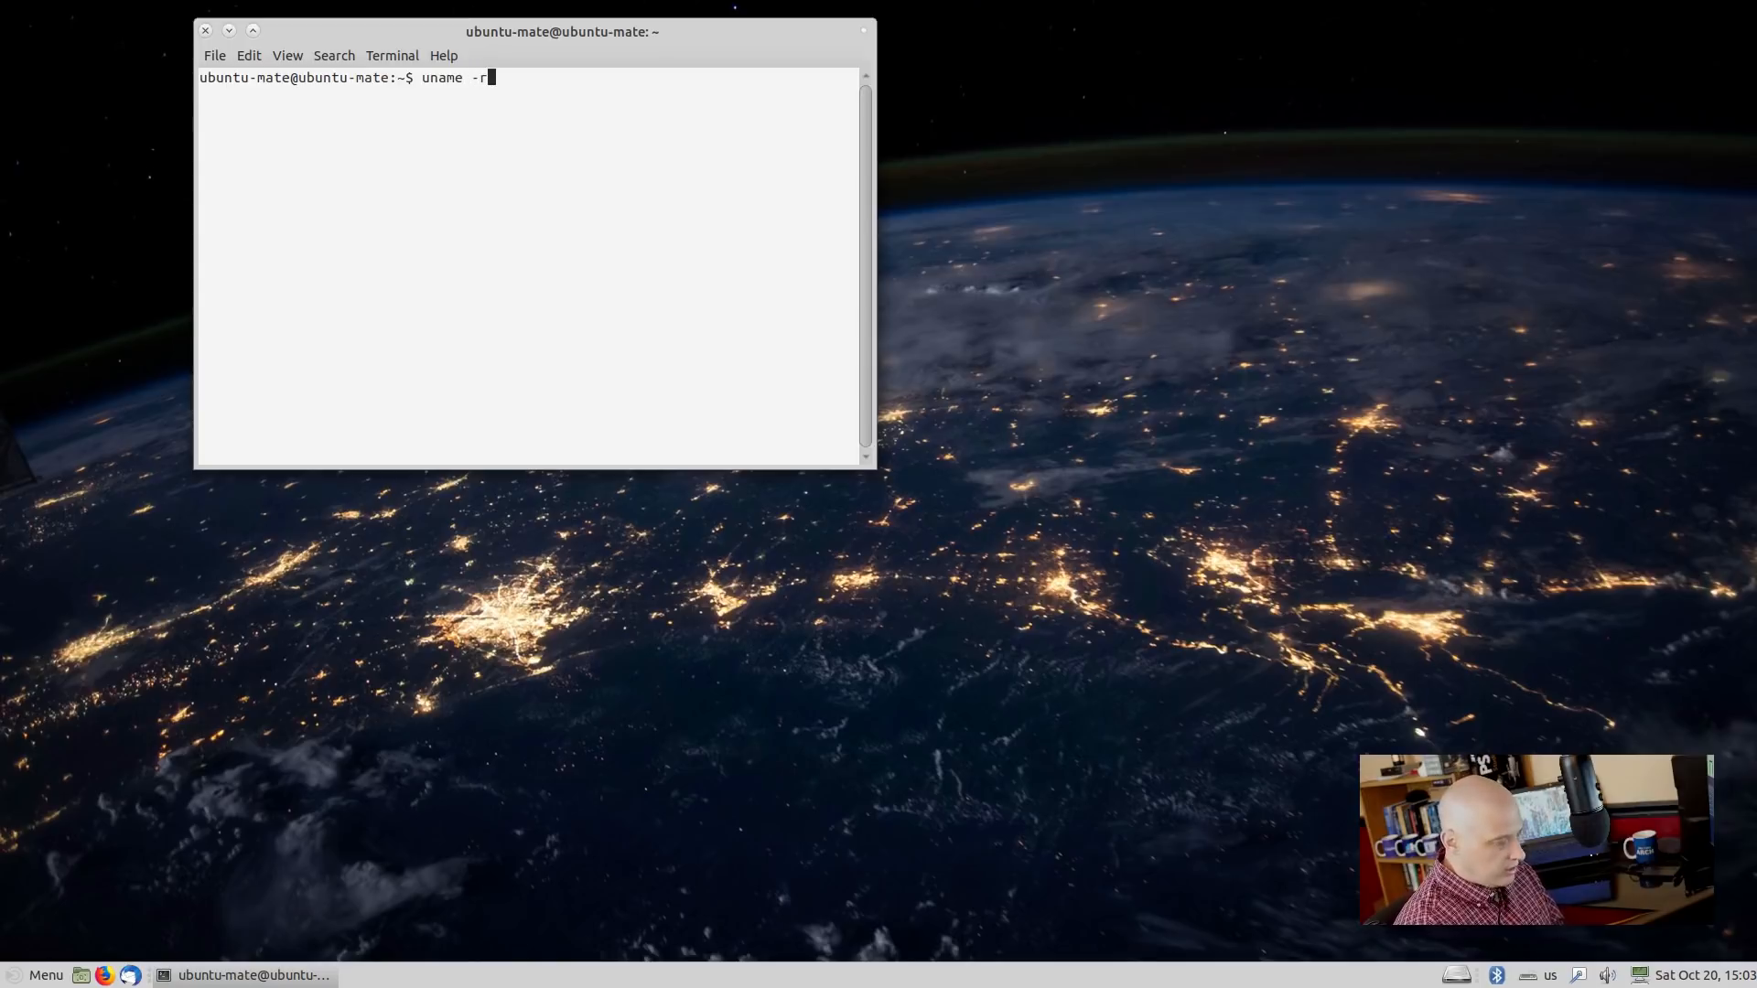
key("Return")
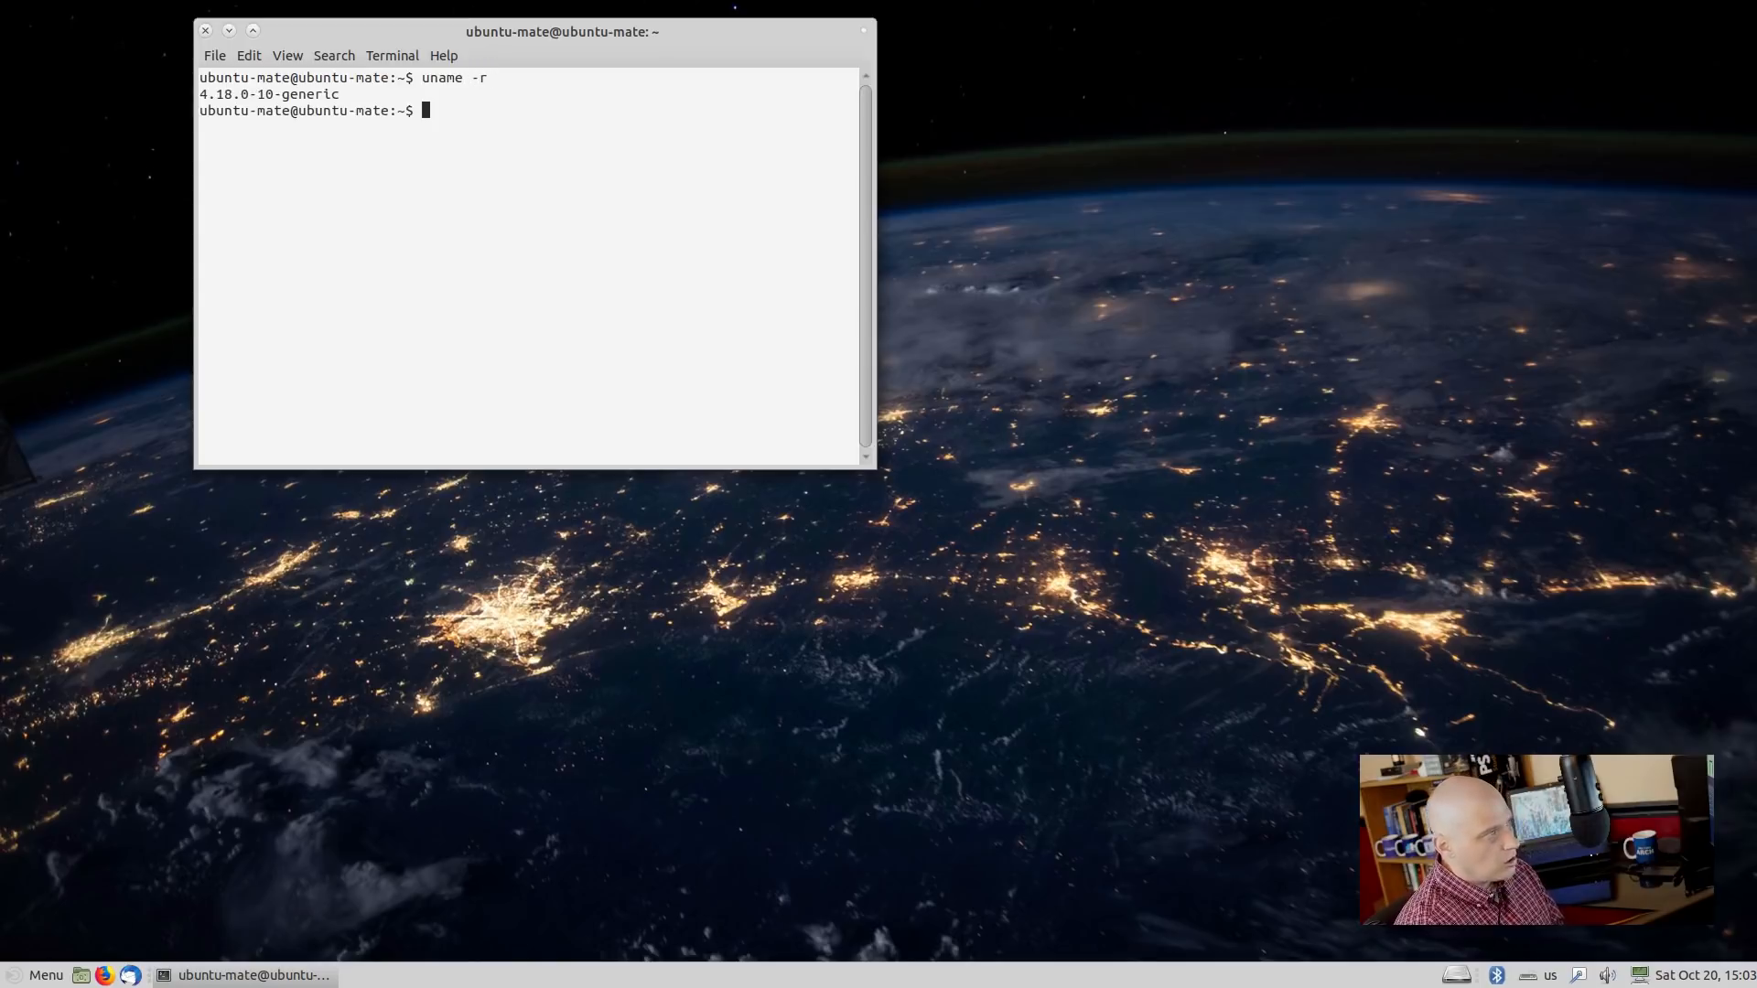
left_click_drag(640, 43, 1066, 272)
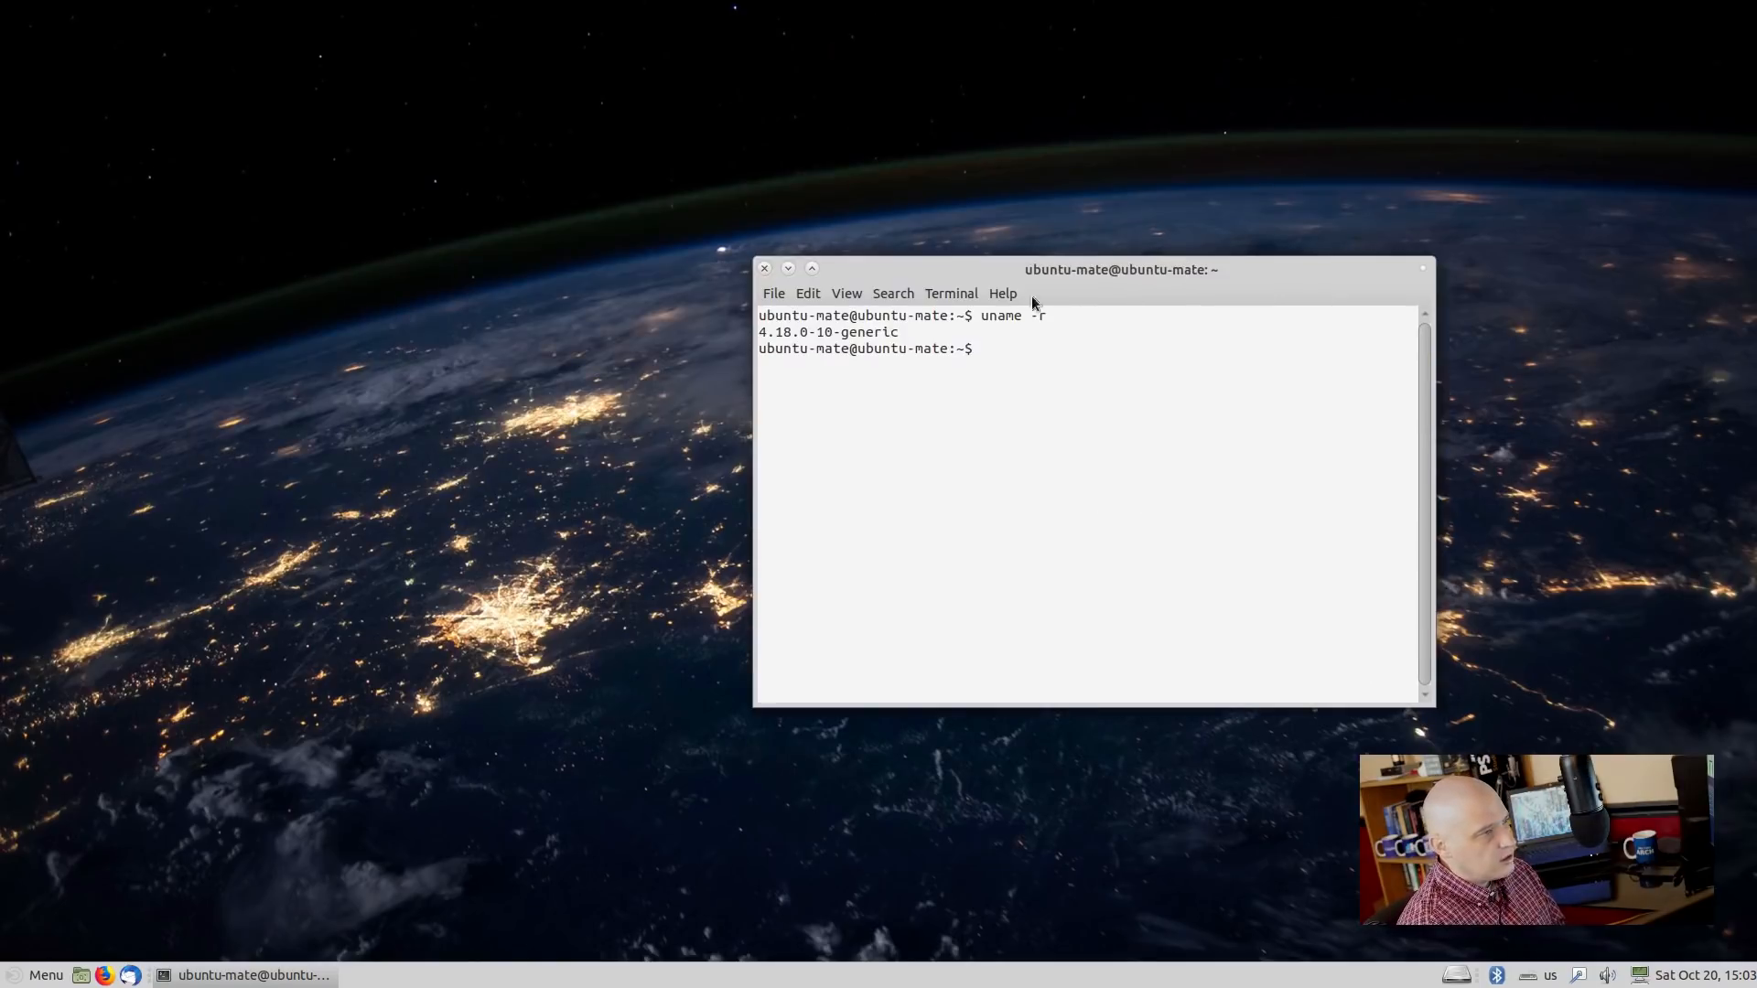
left_click(762, 268)
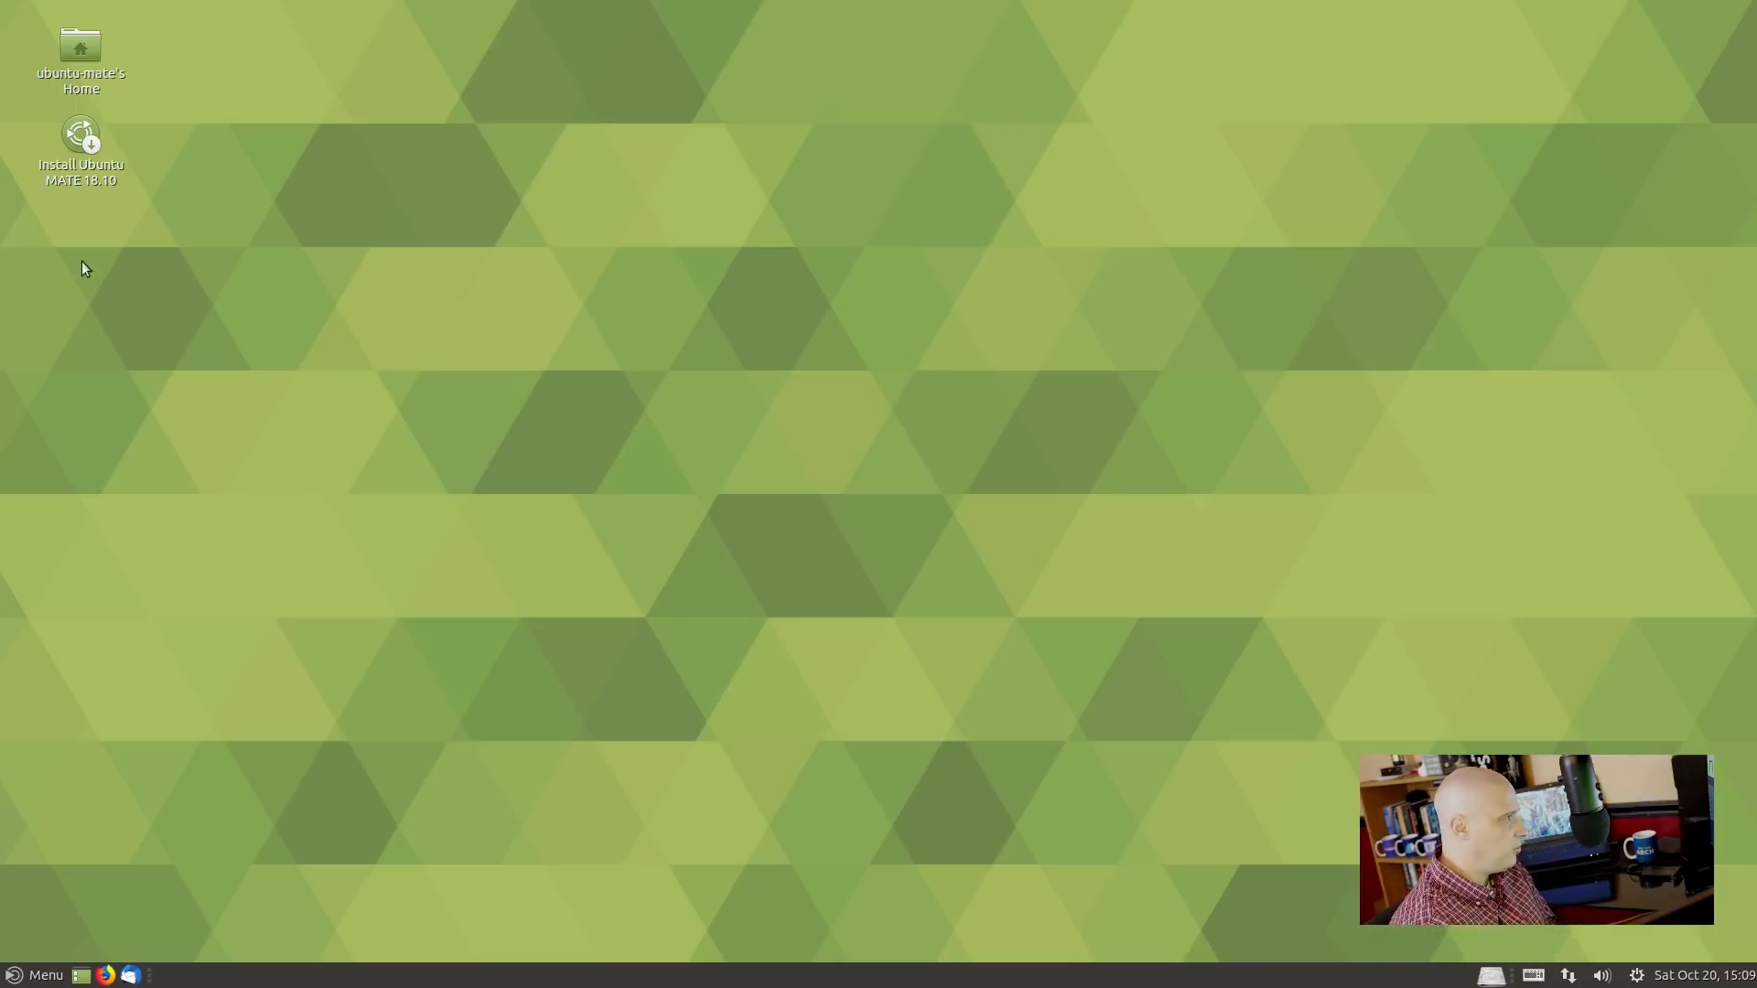
double_click(86, 46)
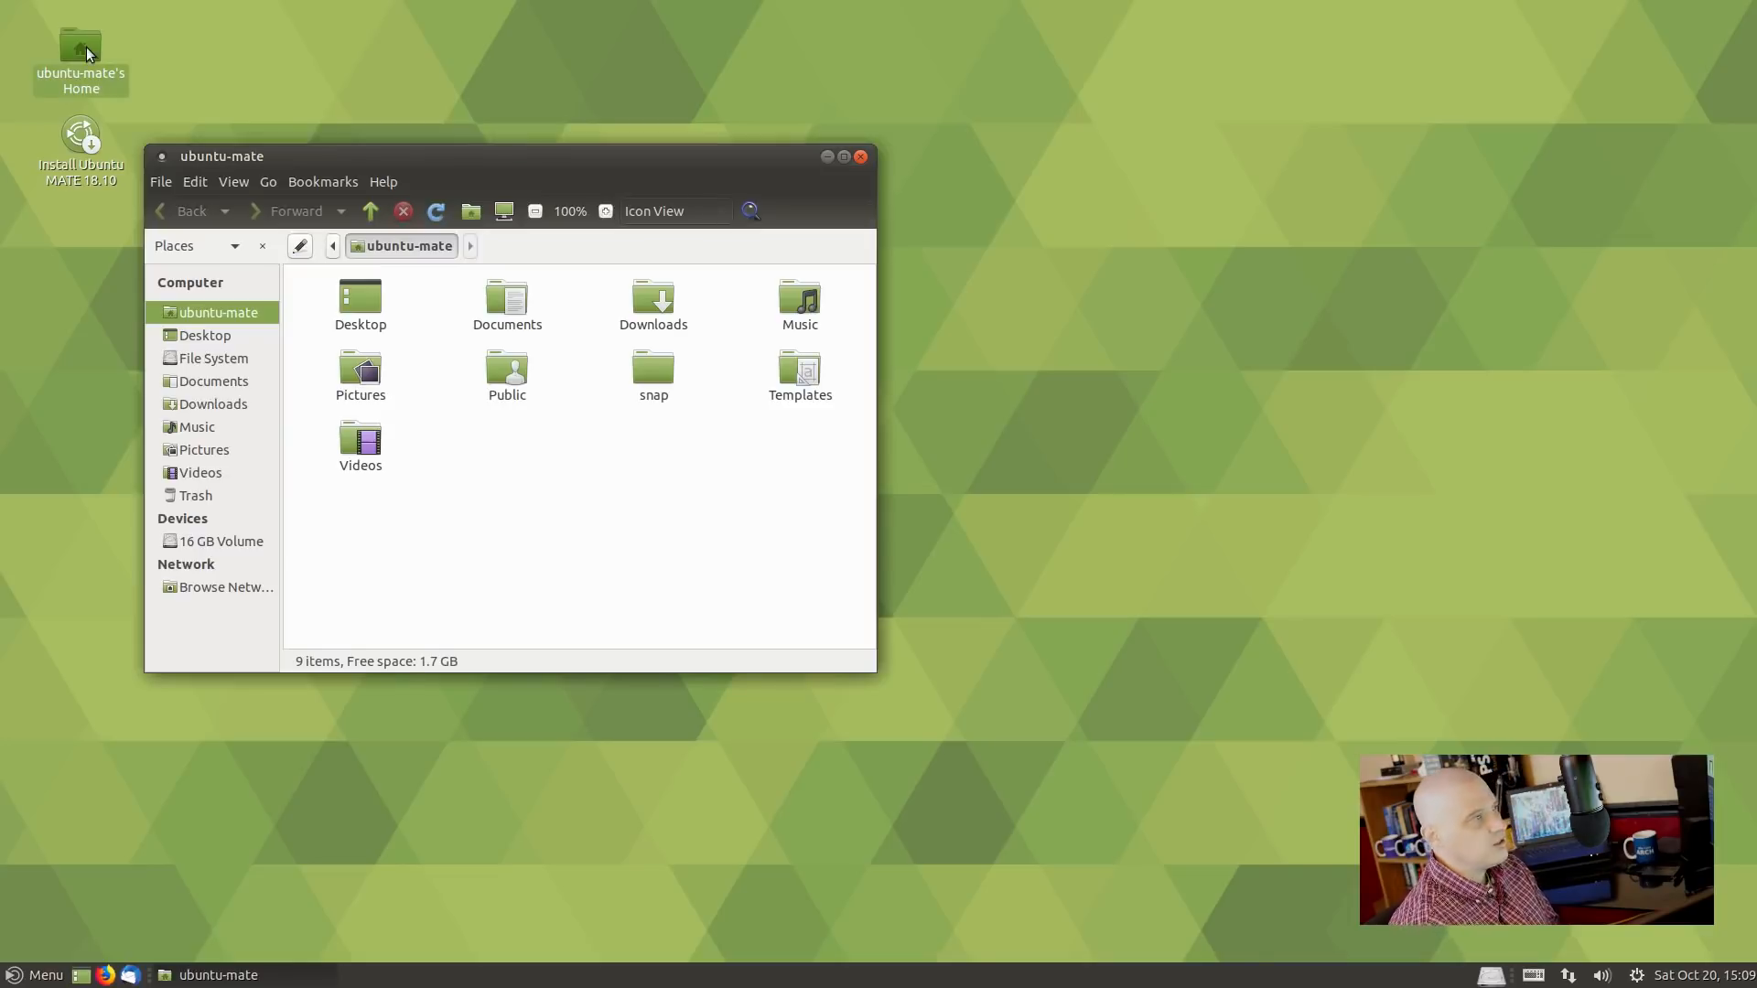
left_click_drag(702, 149, 998, 191)
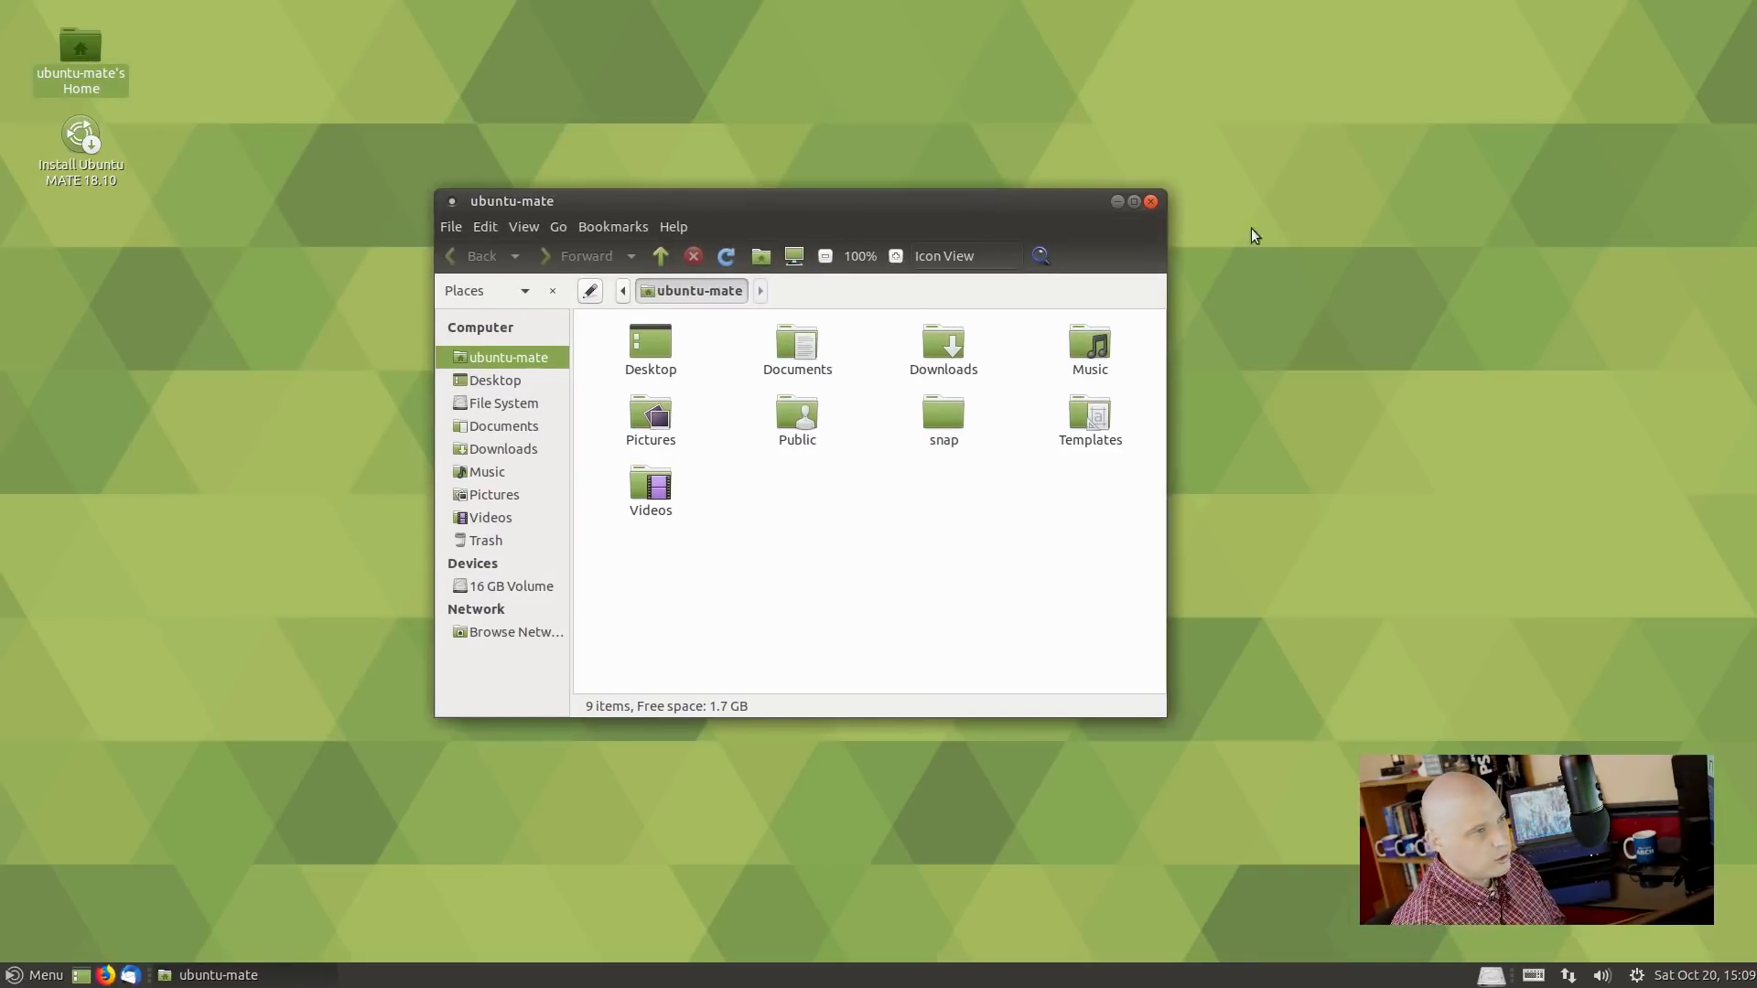
left_click(1151, 203)
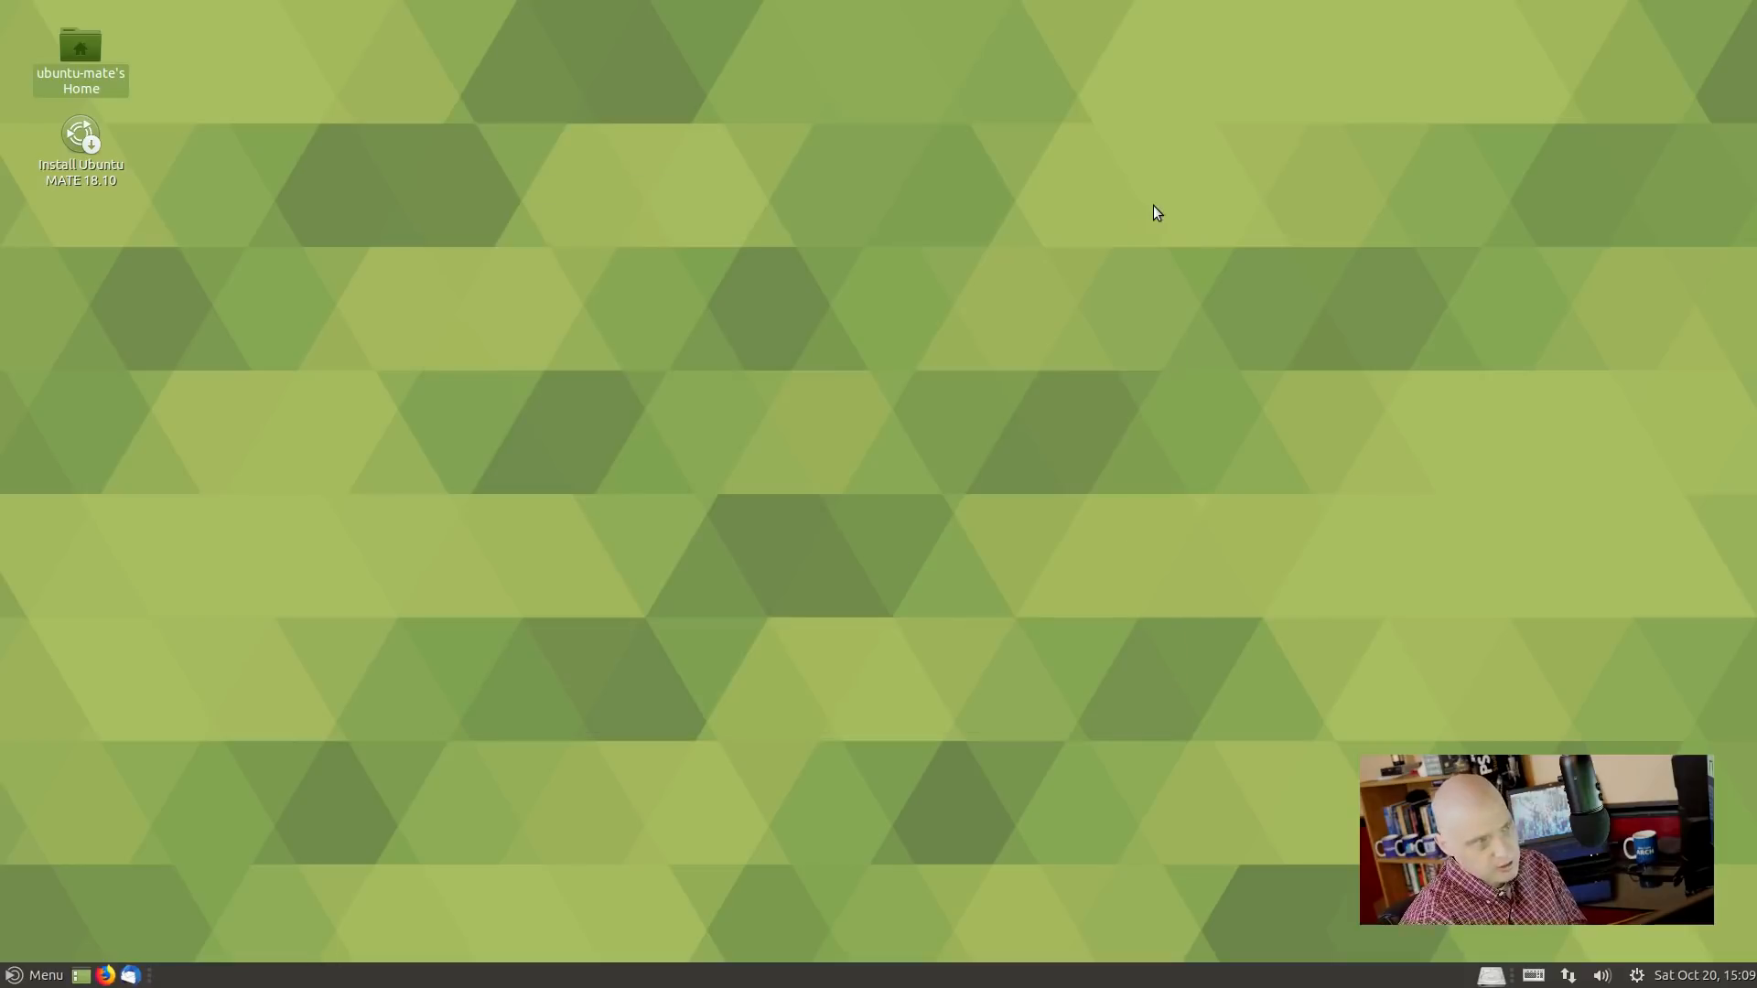